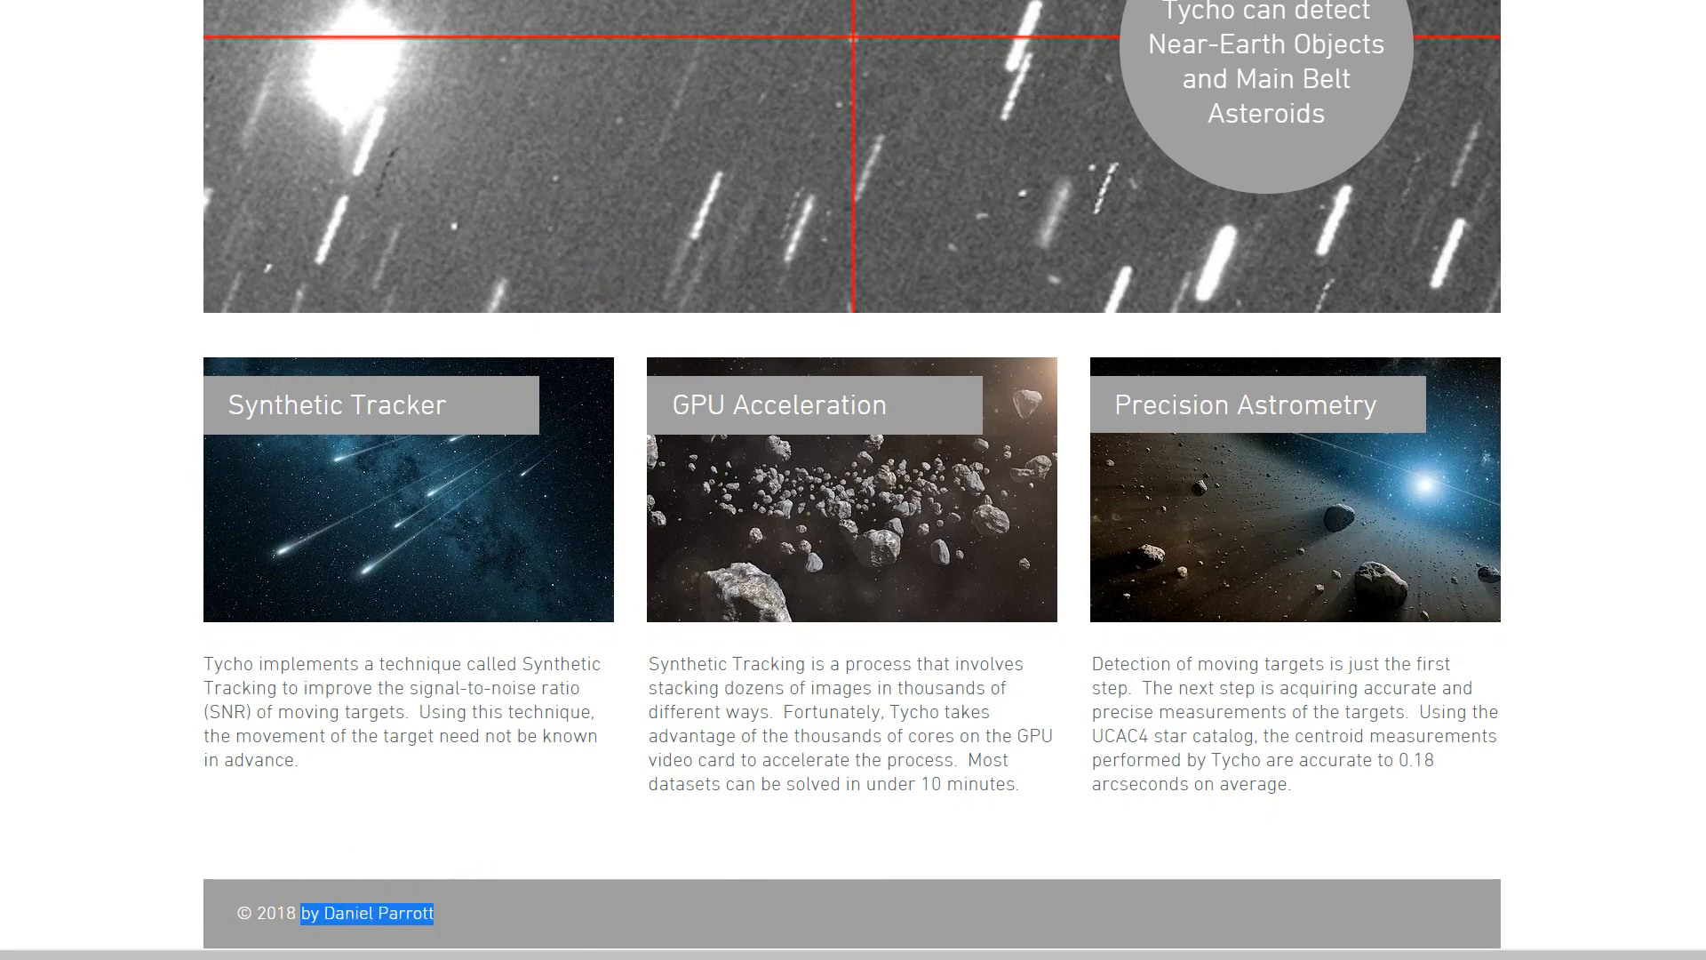
Look over the Tycho home page, including its feature sections and the links to papers, videos, datasets and downloads.
scroll(853, 480, up, 4)
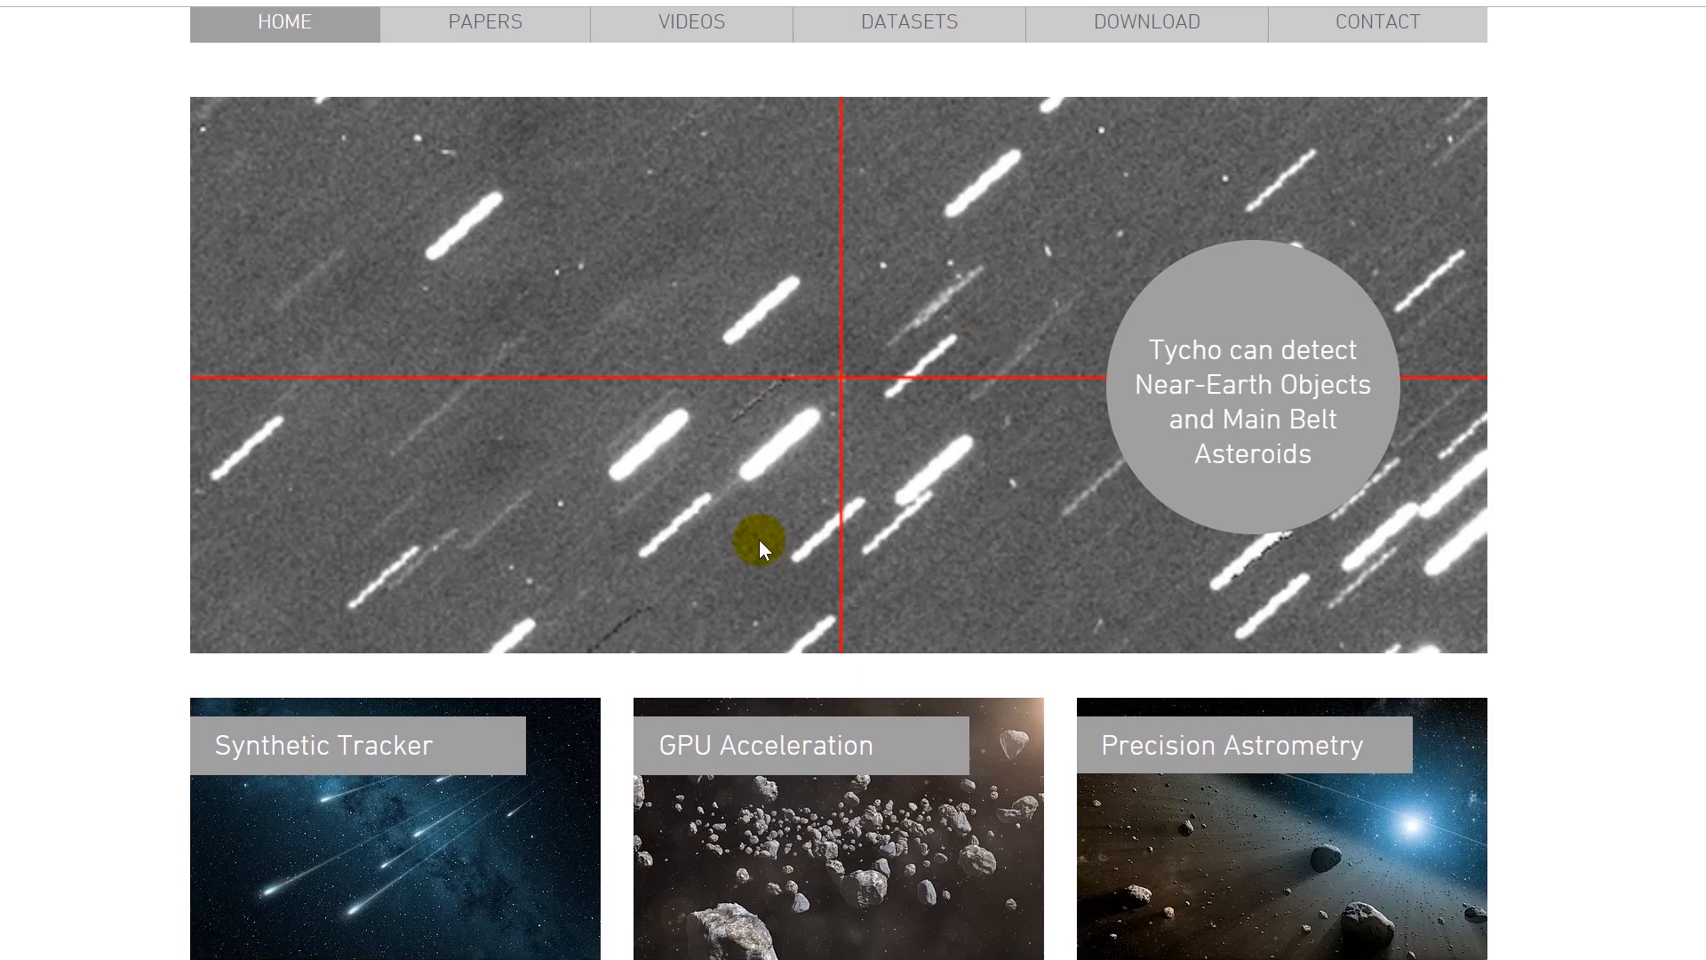
scroll(759, 541, up, 1)
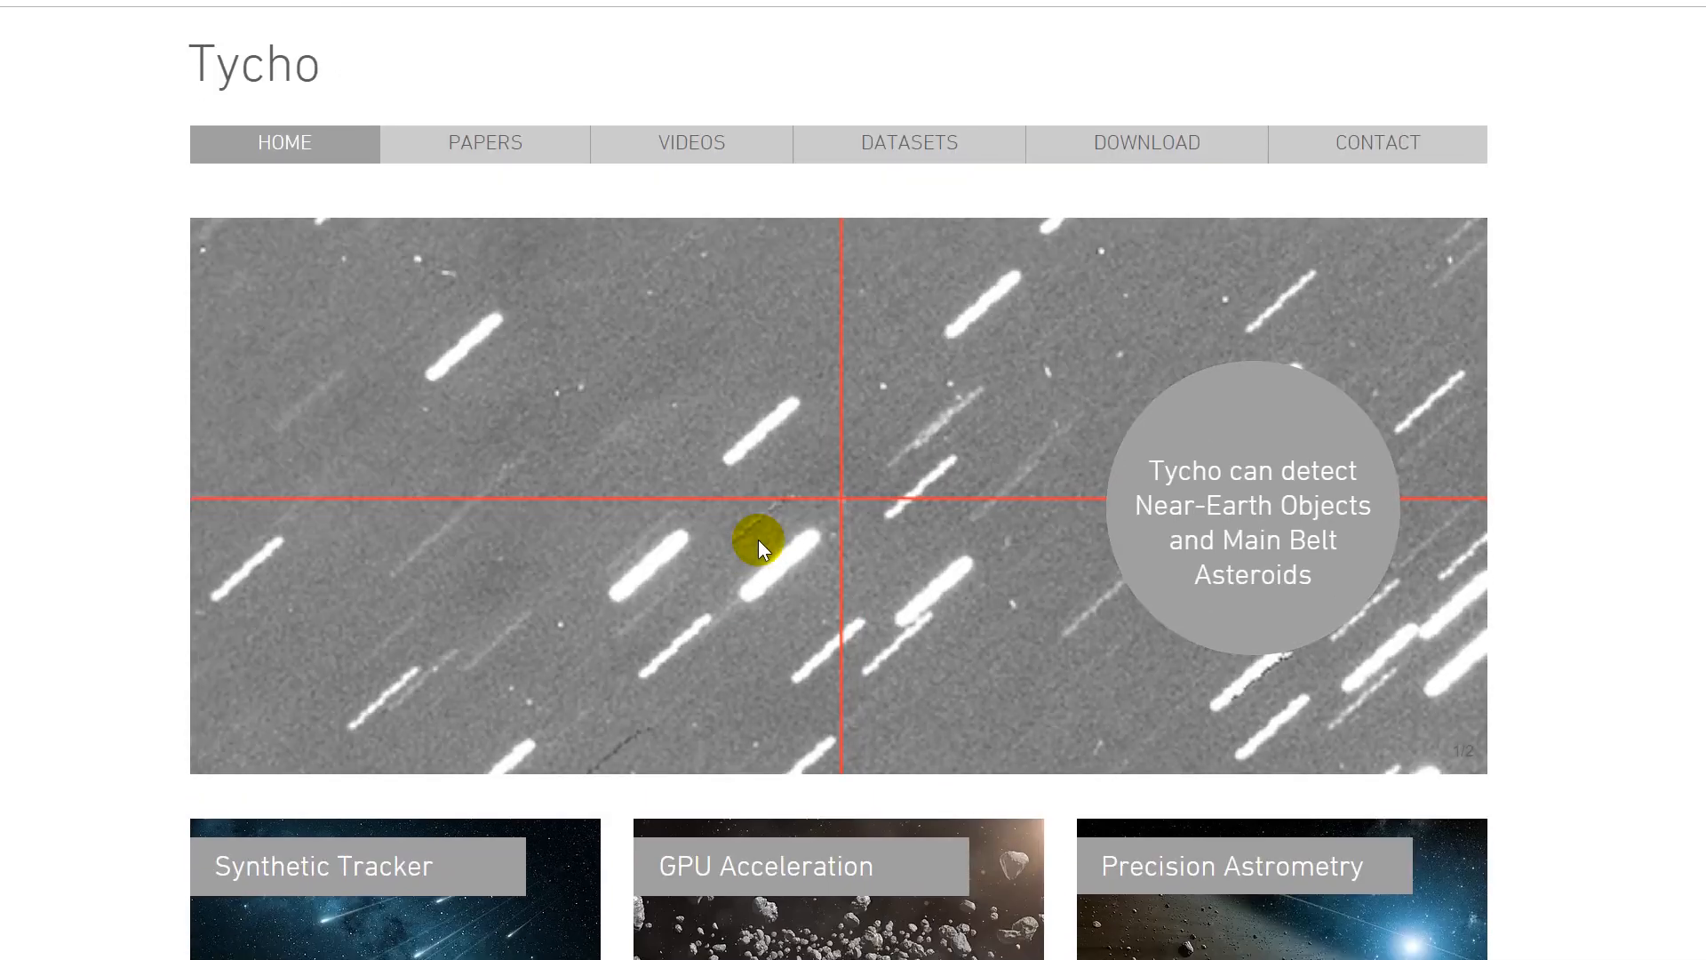
scroll(759, 540, down, 1)
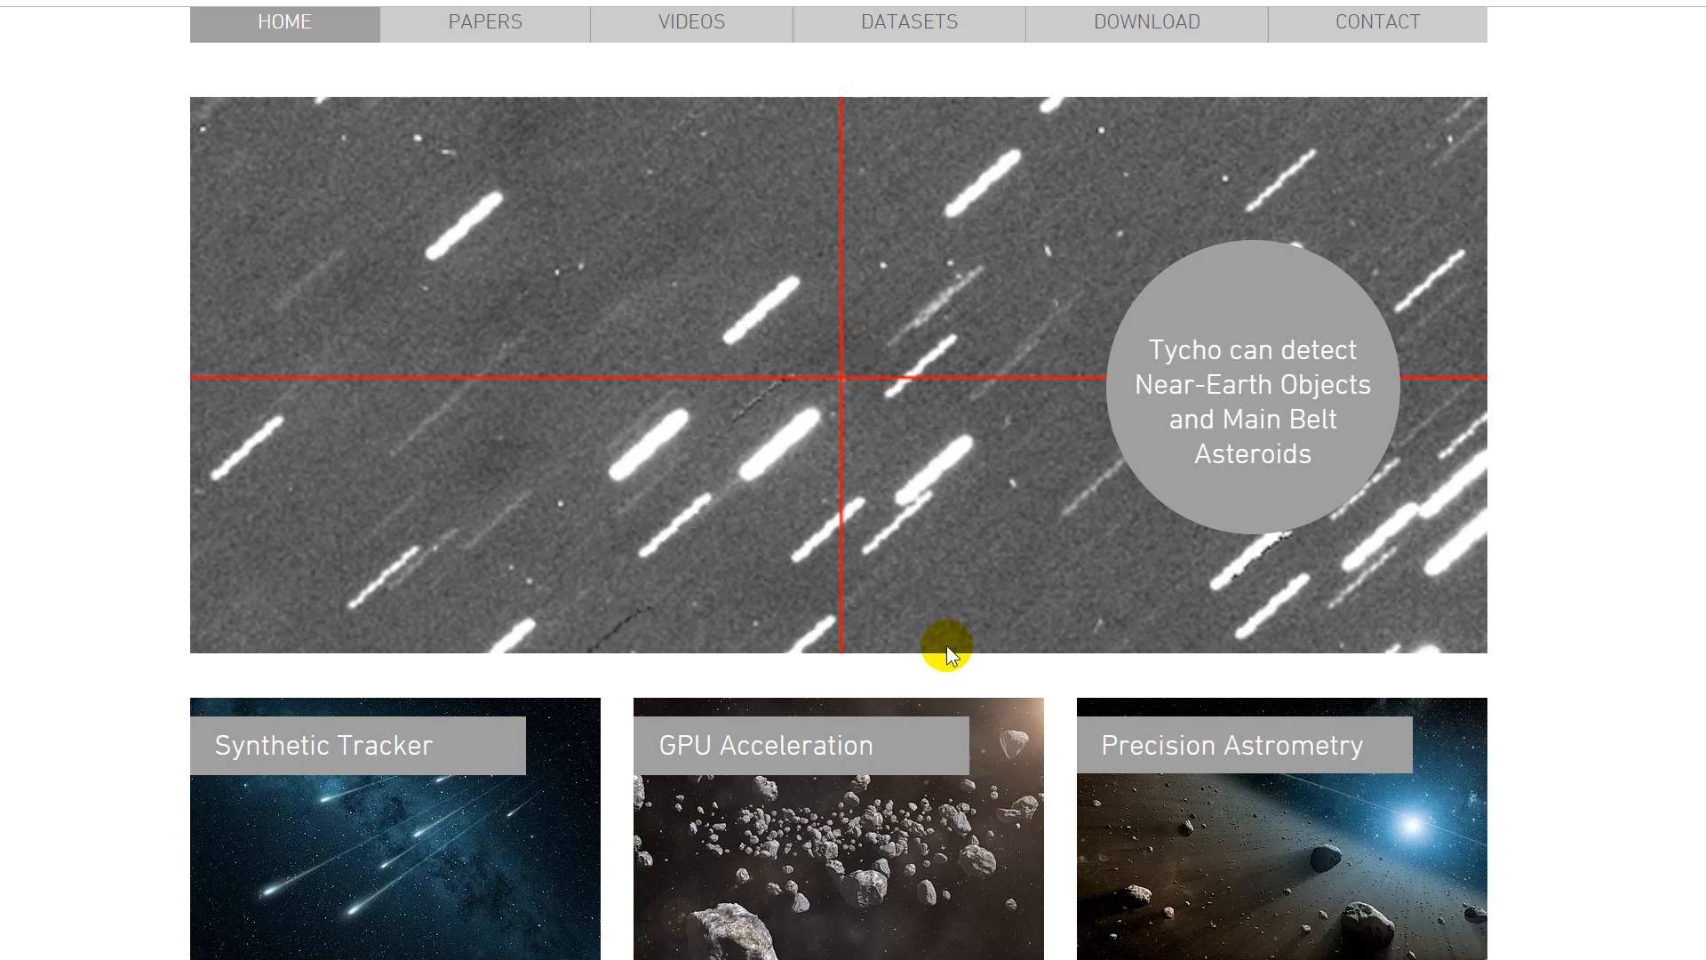
scroll(946, 647, up, 2)
scroll(947, 646, down, 2)
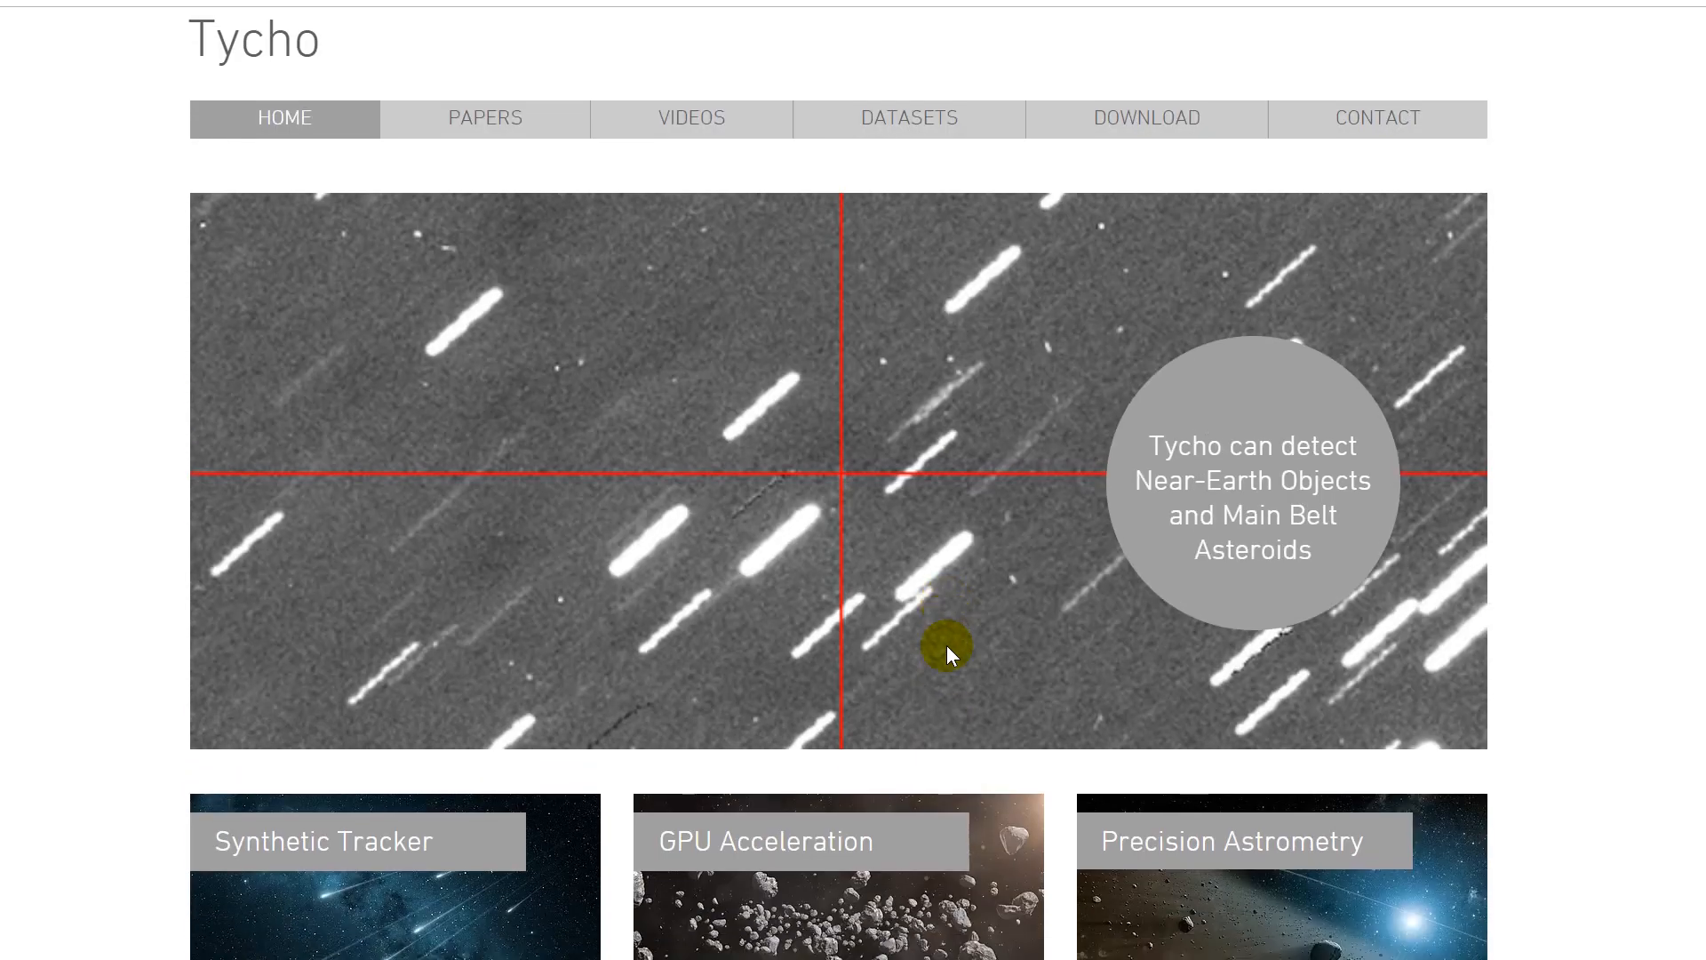
scroll(947, 645, up, 2)
scroll(947, 646, down, 2)
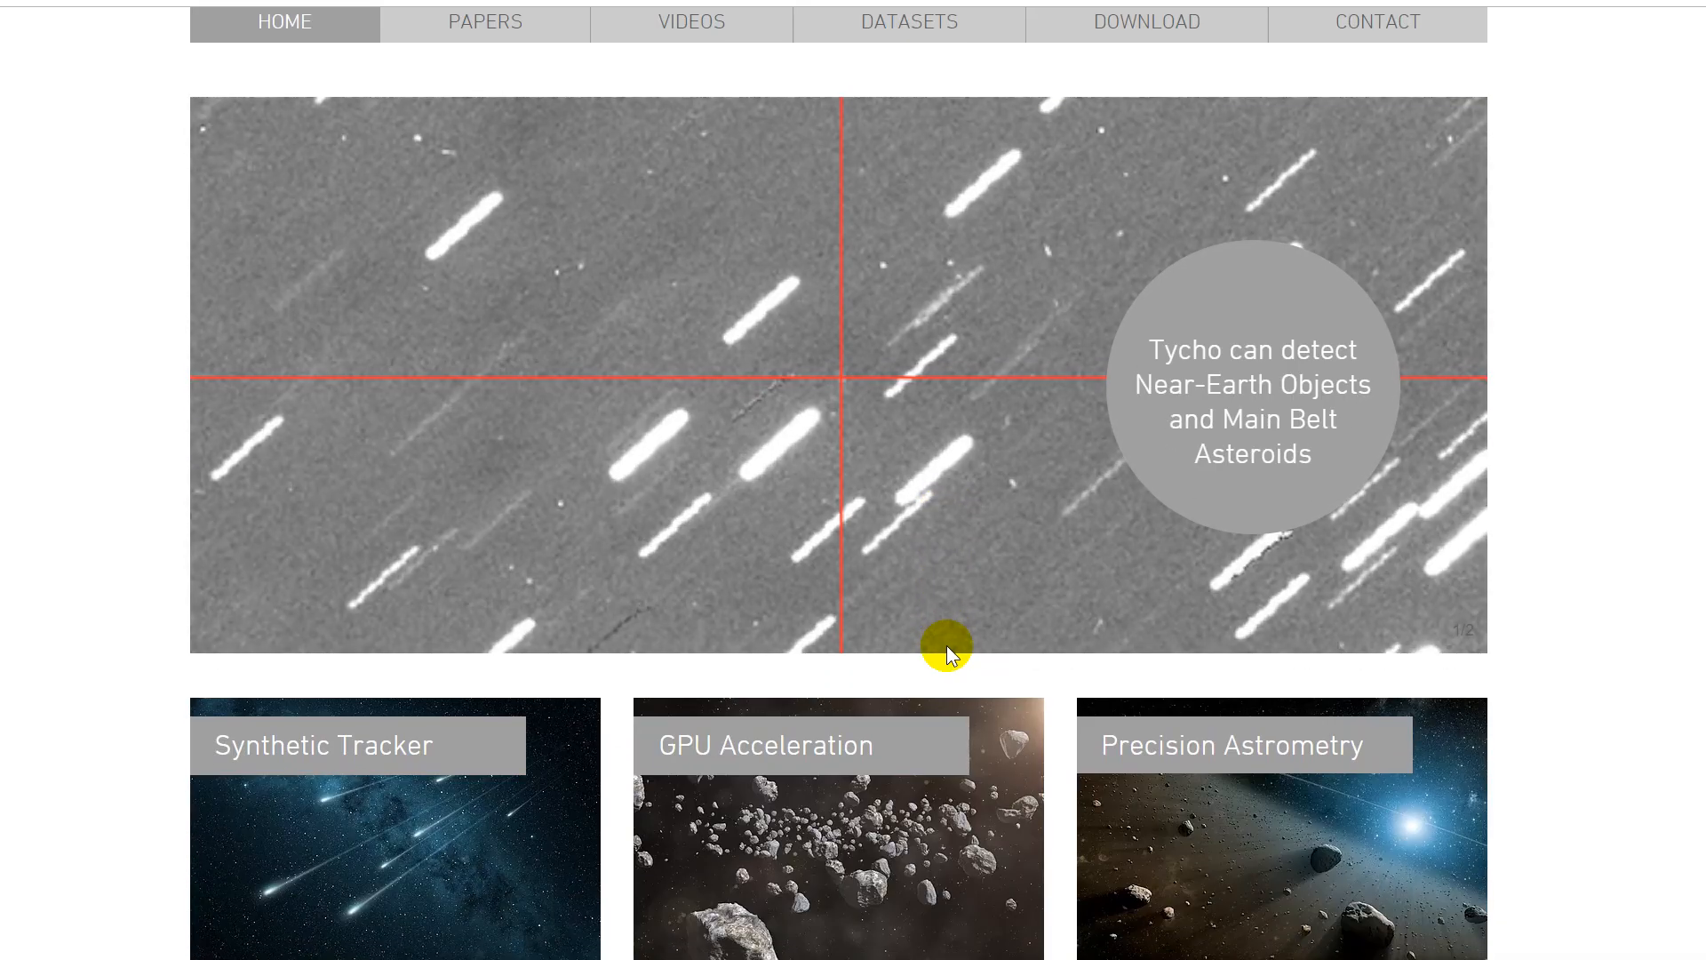
scroll(947, 645, up, 2)
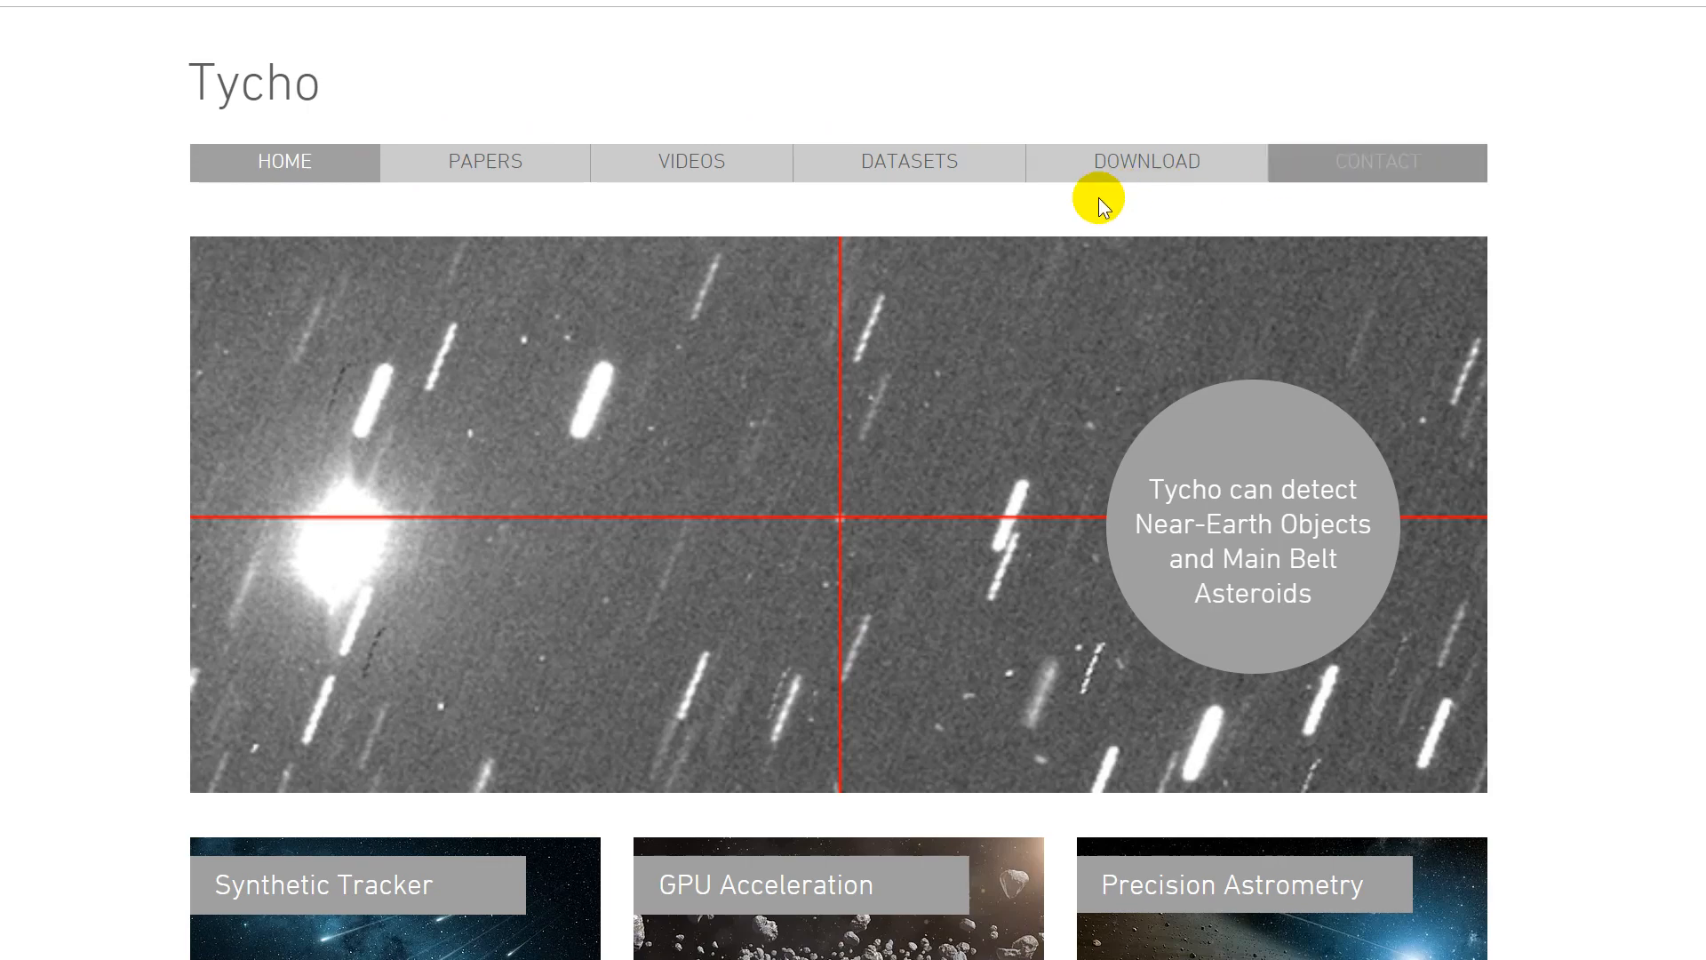
scroll(711, 169, down, 1)
scroll(711, 168, up, 1)
click(711, 169)
scroll(686, 248, down, 2)
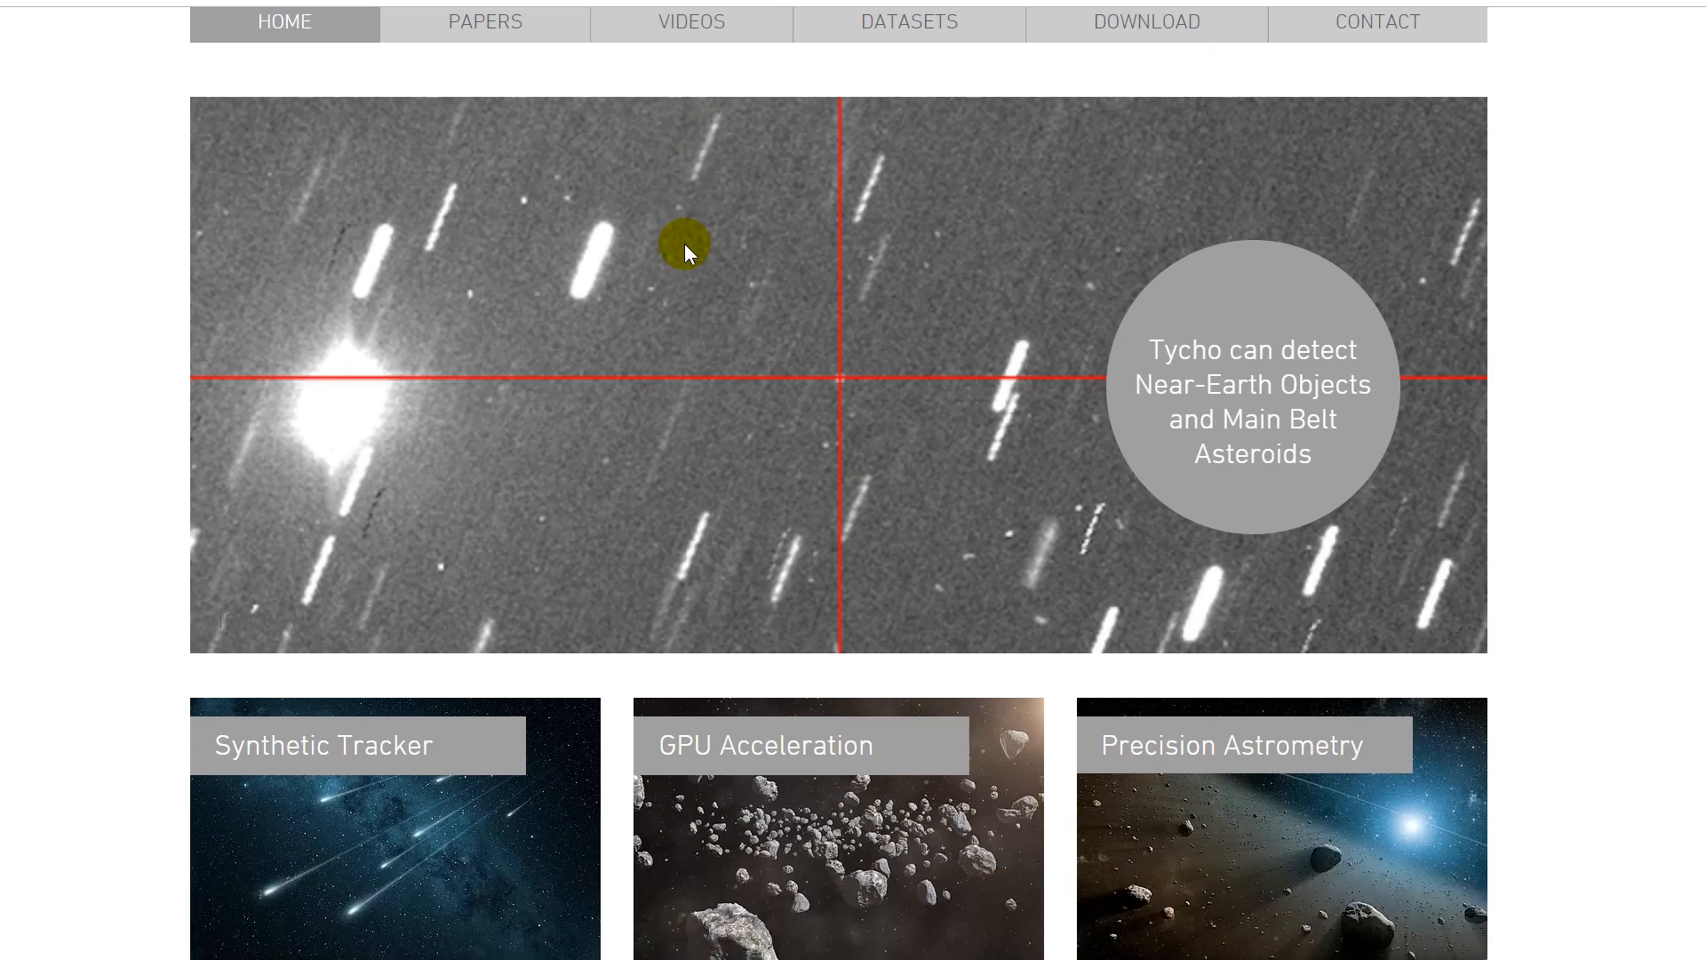
scroll(686, 248, up, 2)
scroll(685, 248, down, 2)
scroll(684, 248, up, 2)
scroll(684, 247, down, 2)
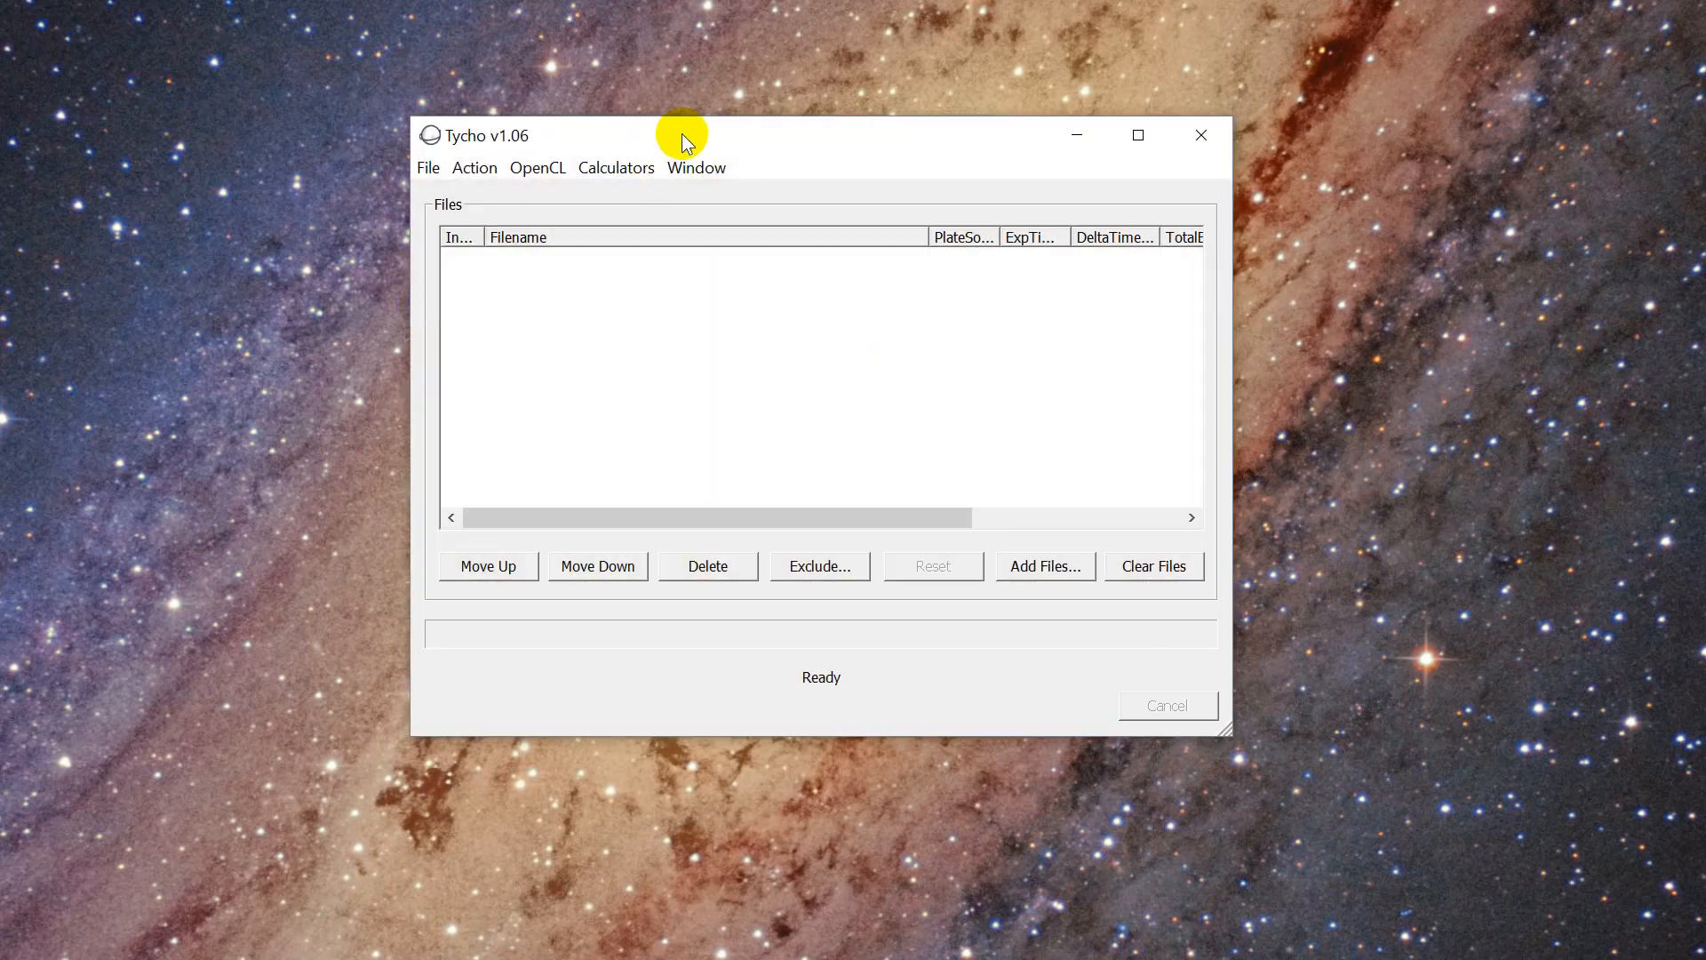
Switch to Tycho and move its window to the upper-left corner of the desktop.
click(680, 135)
drag(329, 107, 273, 31)
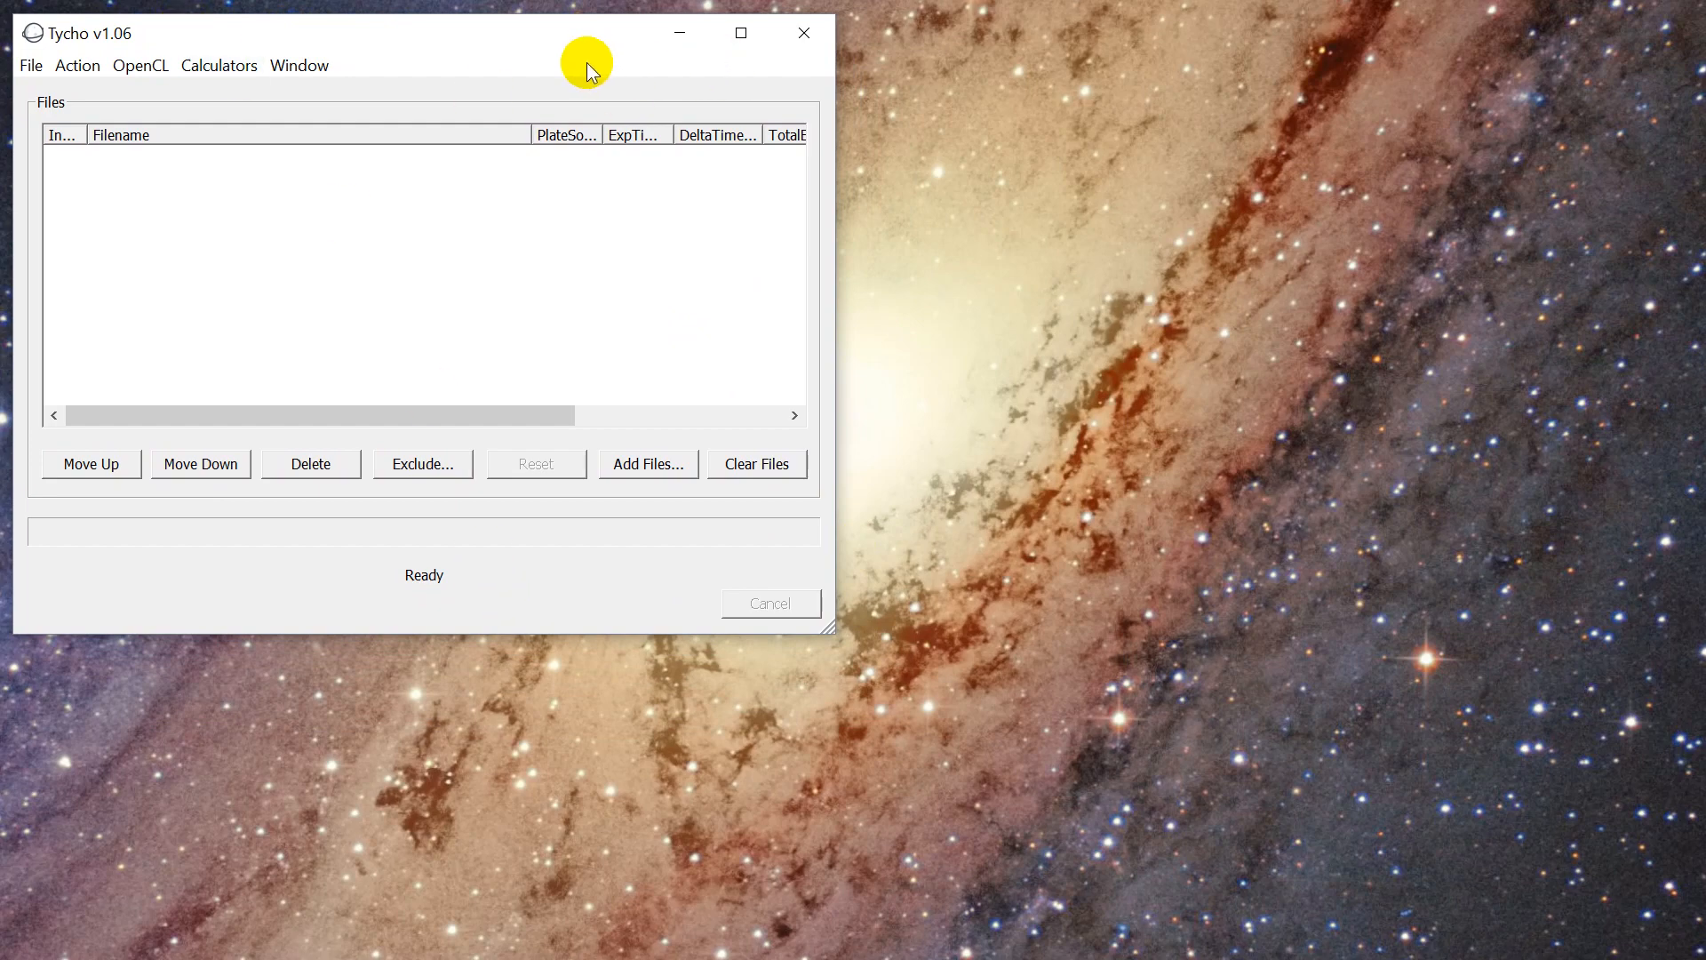
click(29, 65)
mouse_move(282, 71)
mouse_move(75, 67)
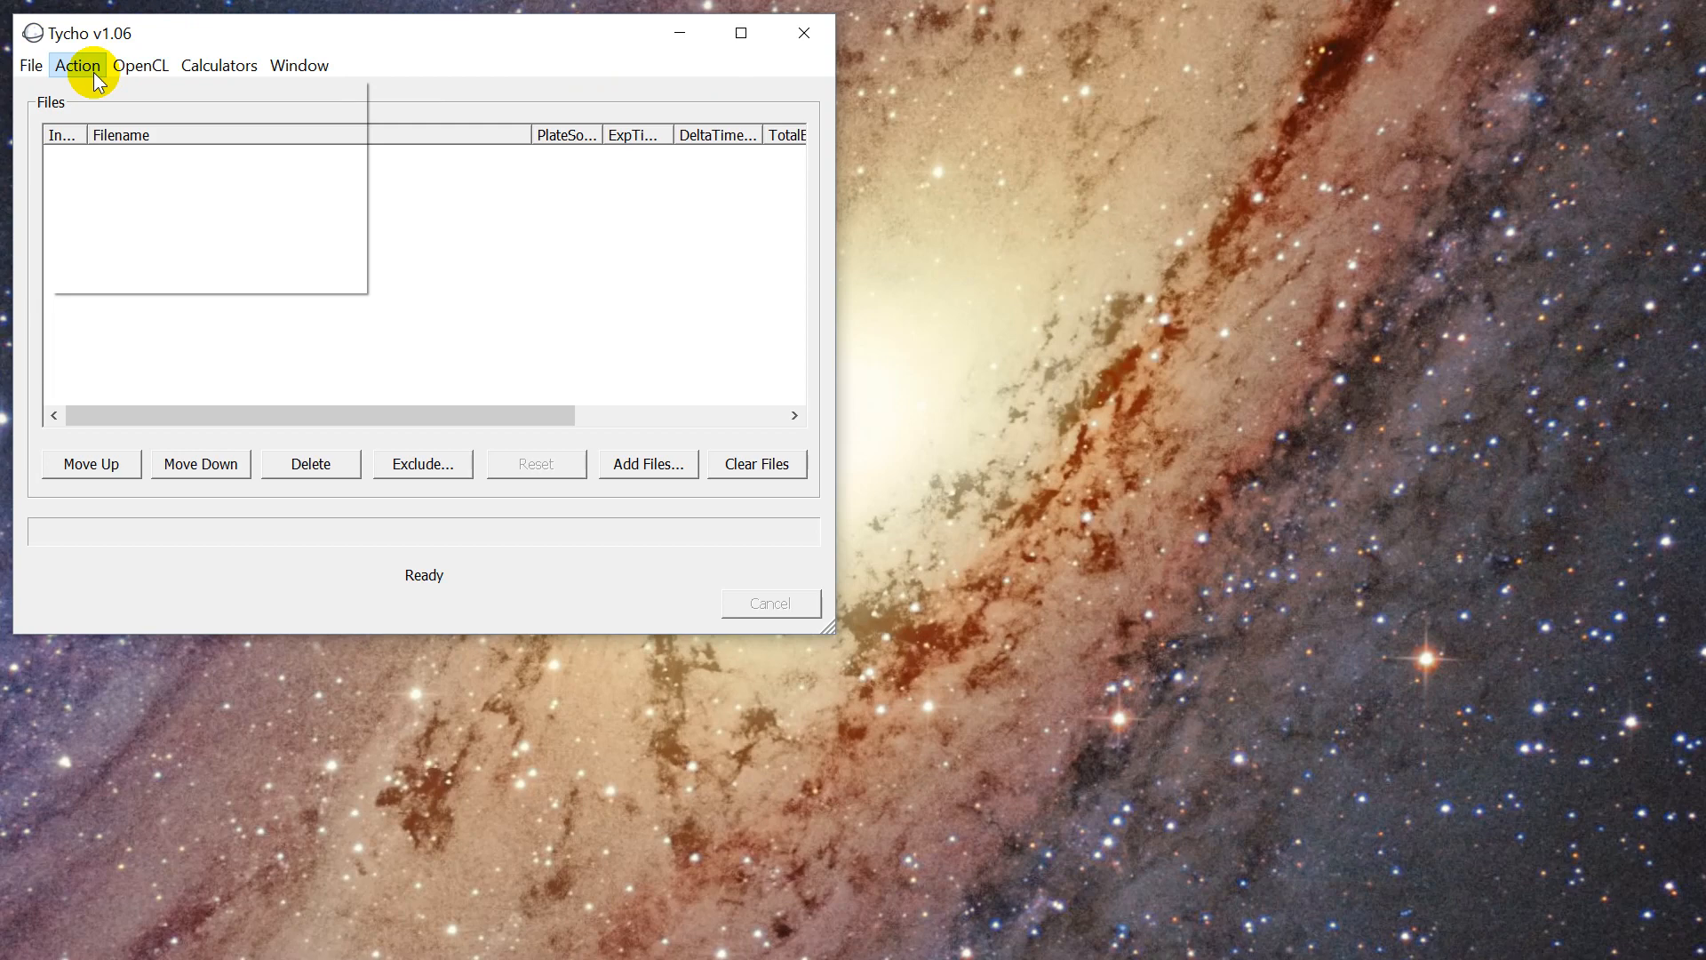
click(199, 32)
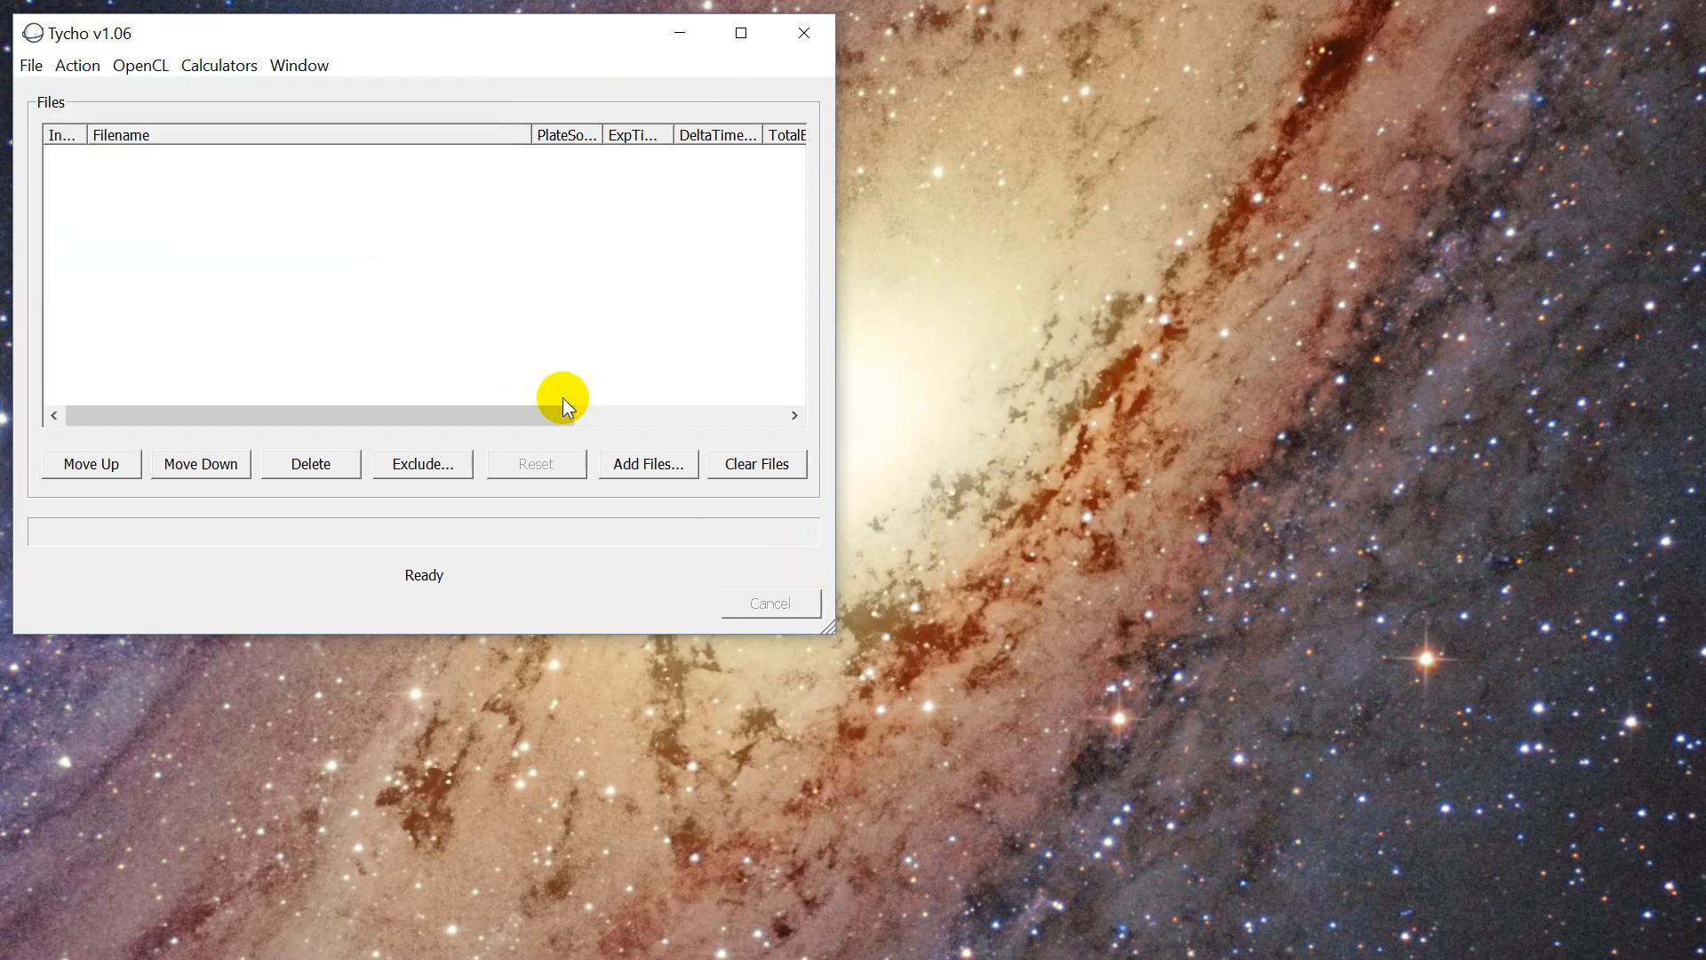
Start adding image files and browse to the ZU1CE01 folder inside IRISW.
click(669, 469)
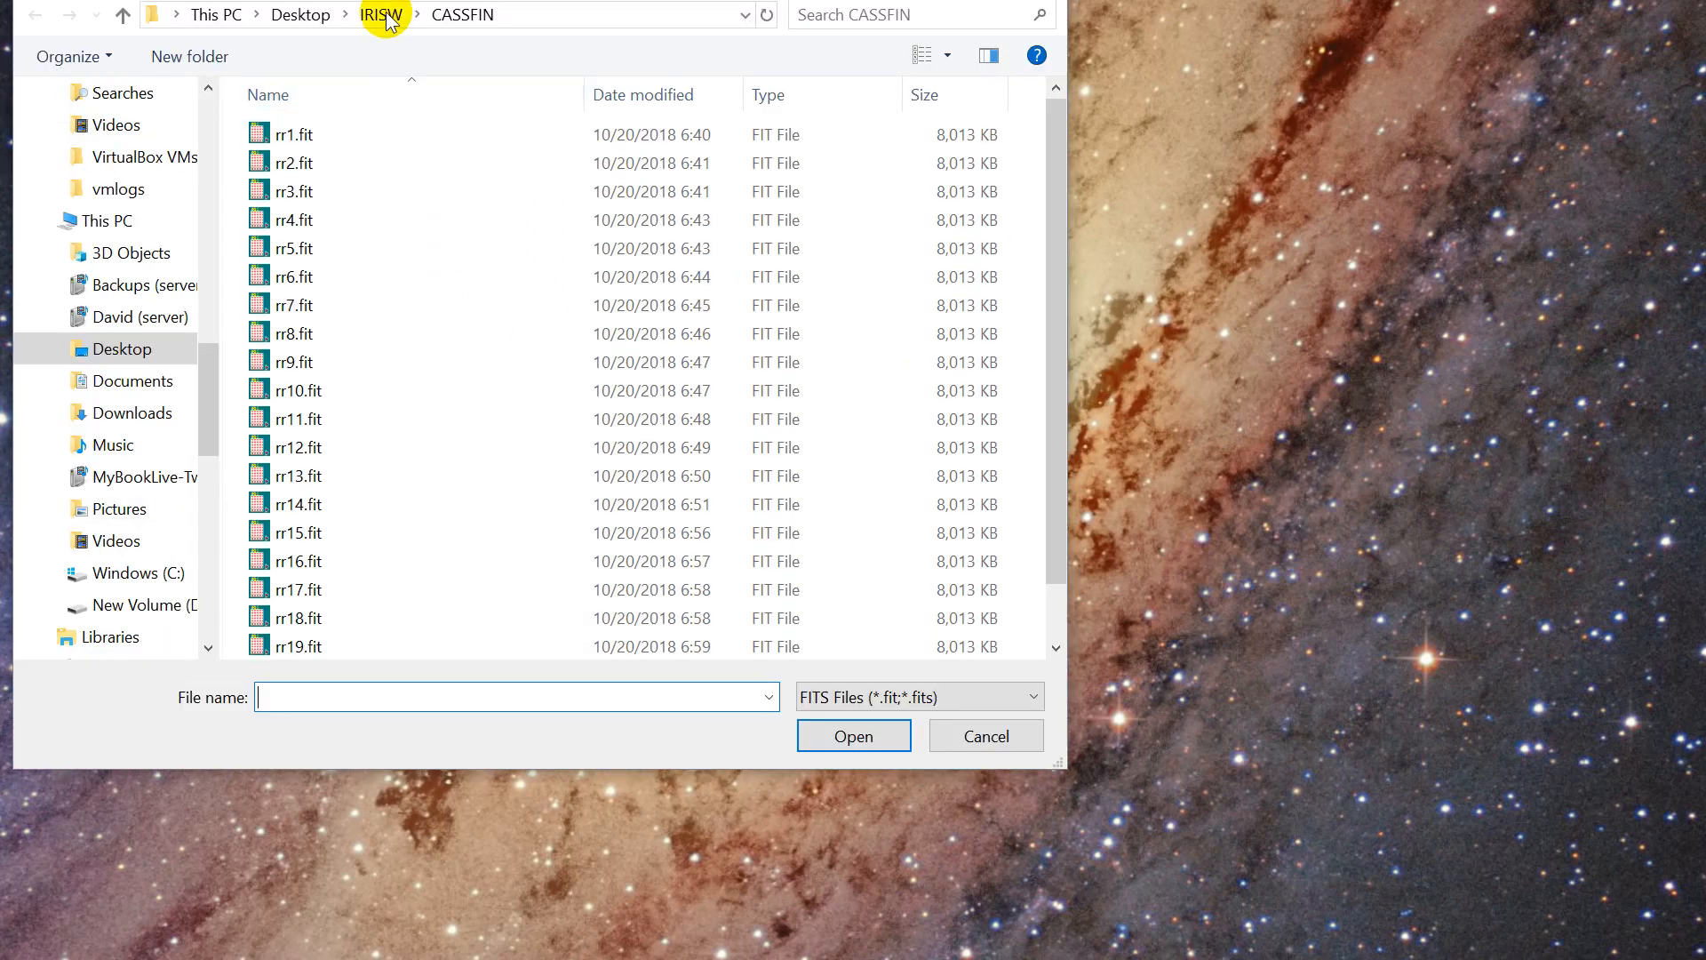
click(387, 25)
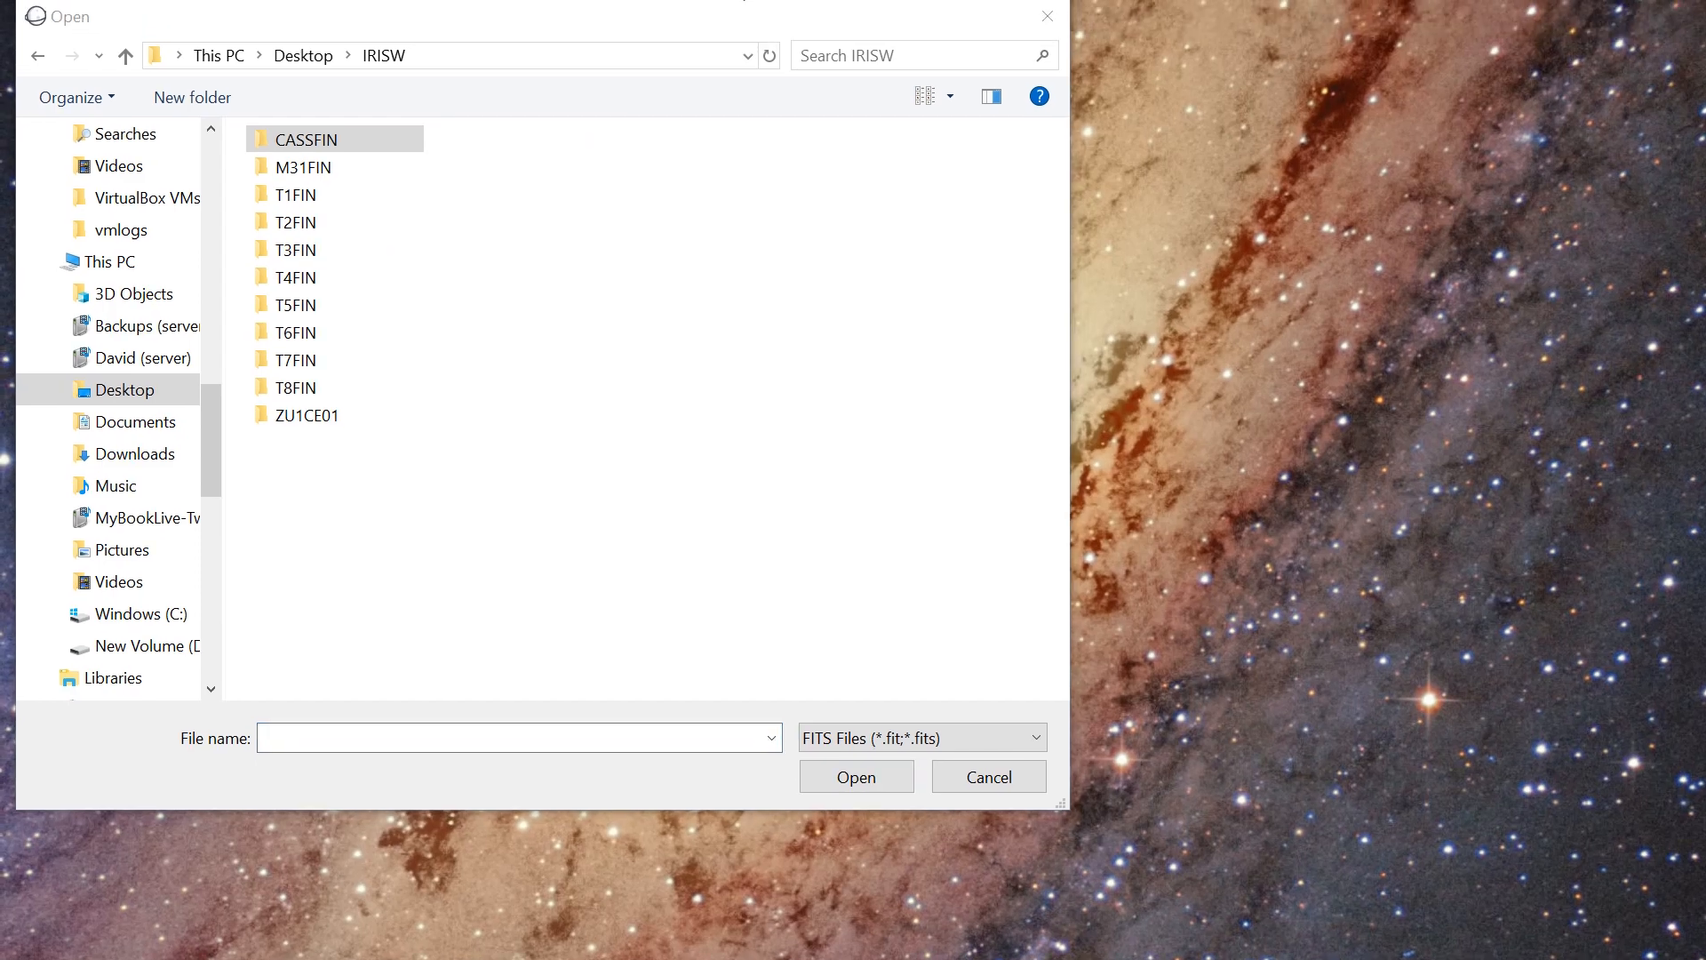
drag(649, 35, 781, 76)
click(471, 484)
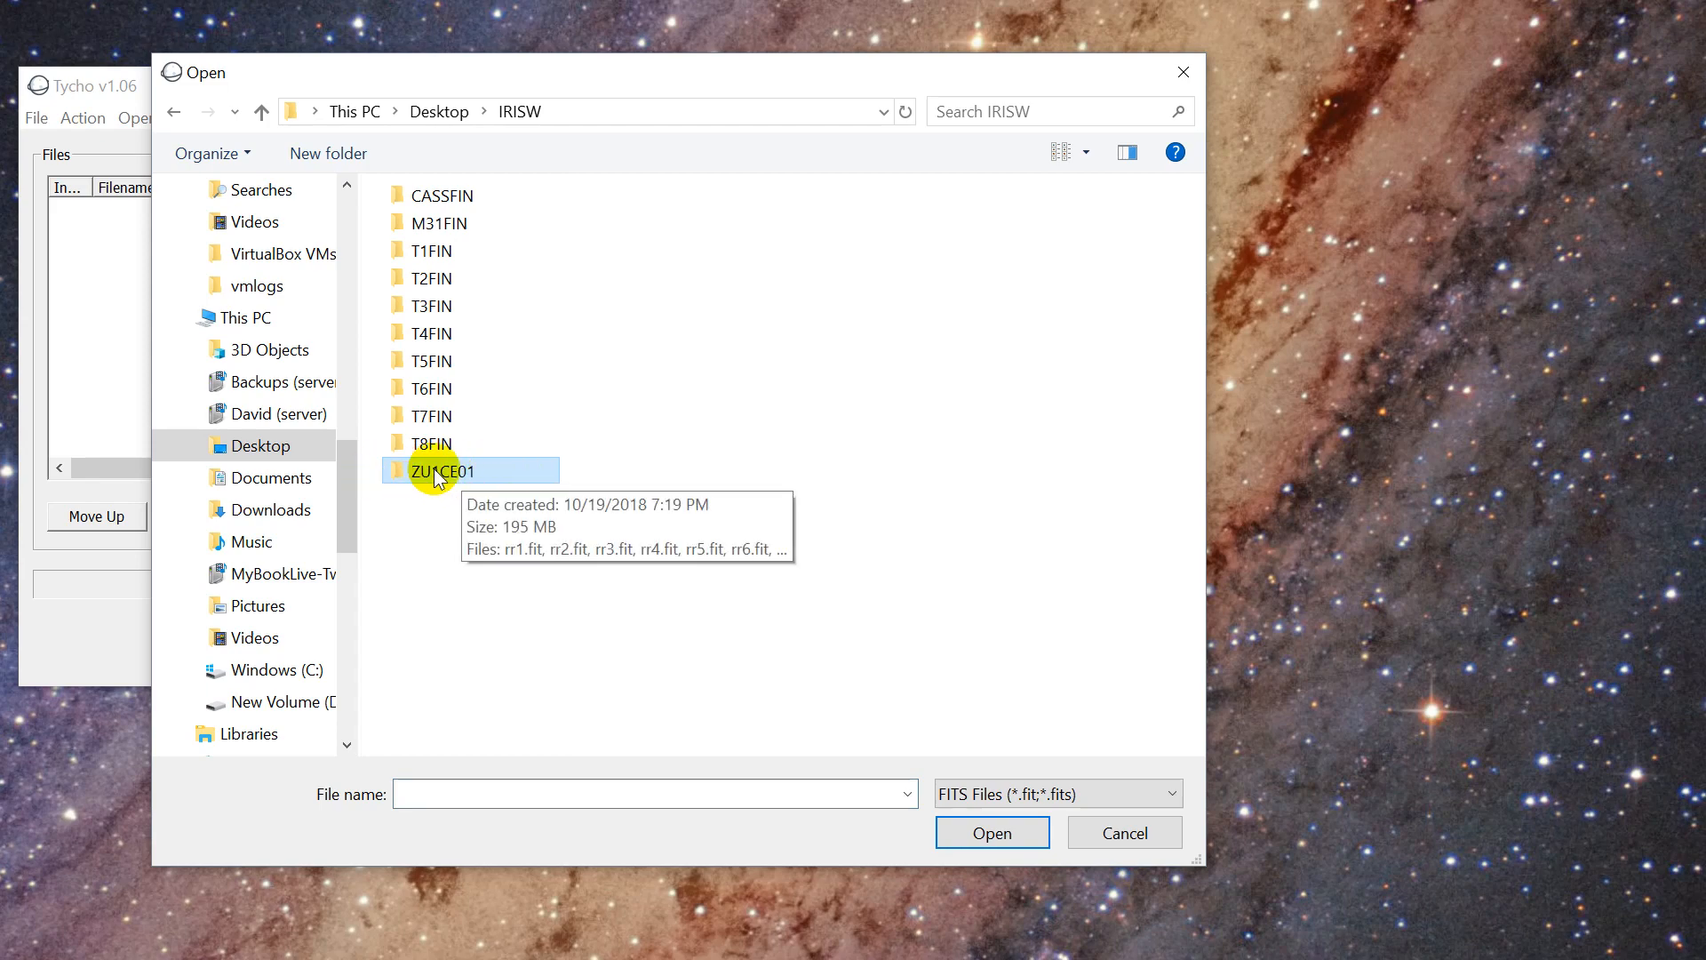
double_click(440, 473)
Look through the rr1.fit to rr25.fit images in the ZU1CE01 folder.
scroll(702, 365, down, 3)
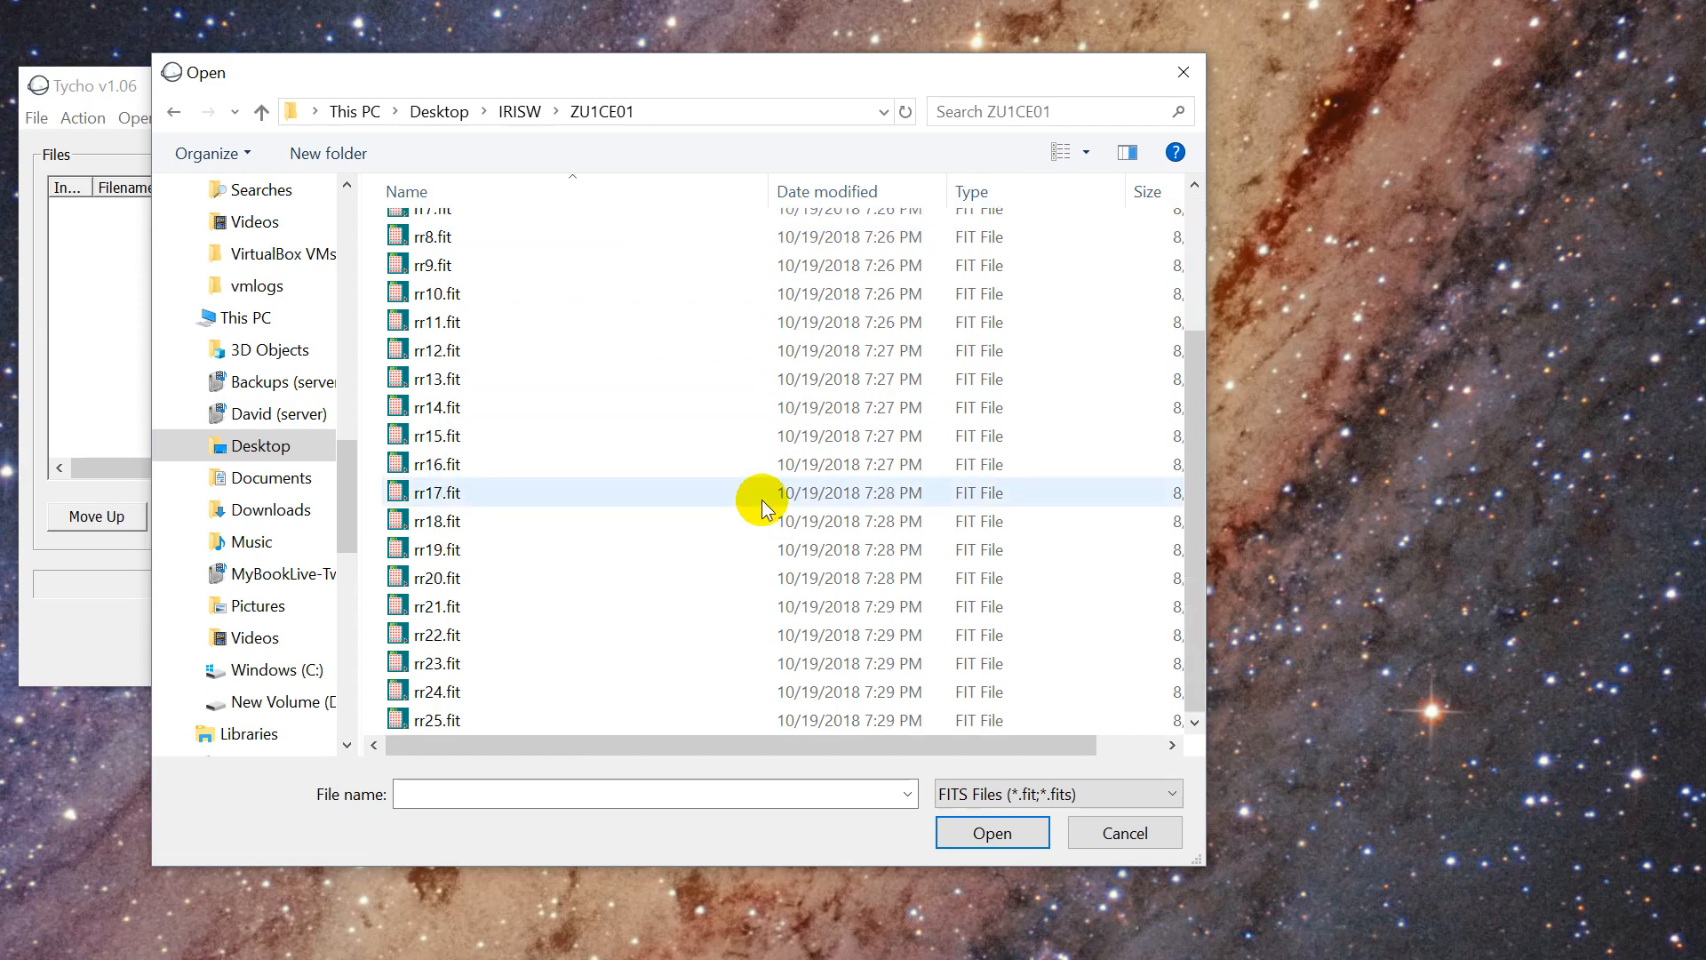
click(526, 698)
scroll(525, 695, up, 3)
scroll(525, 695, down, 3)
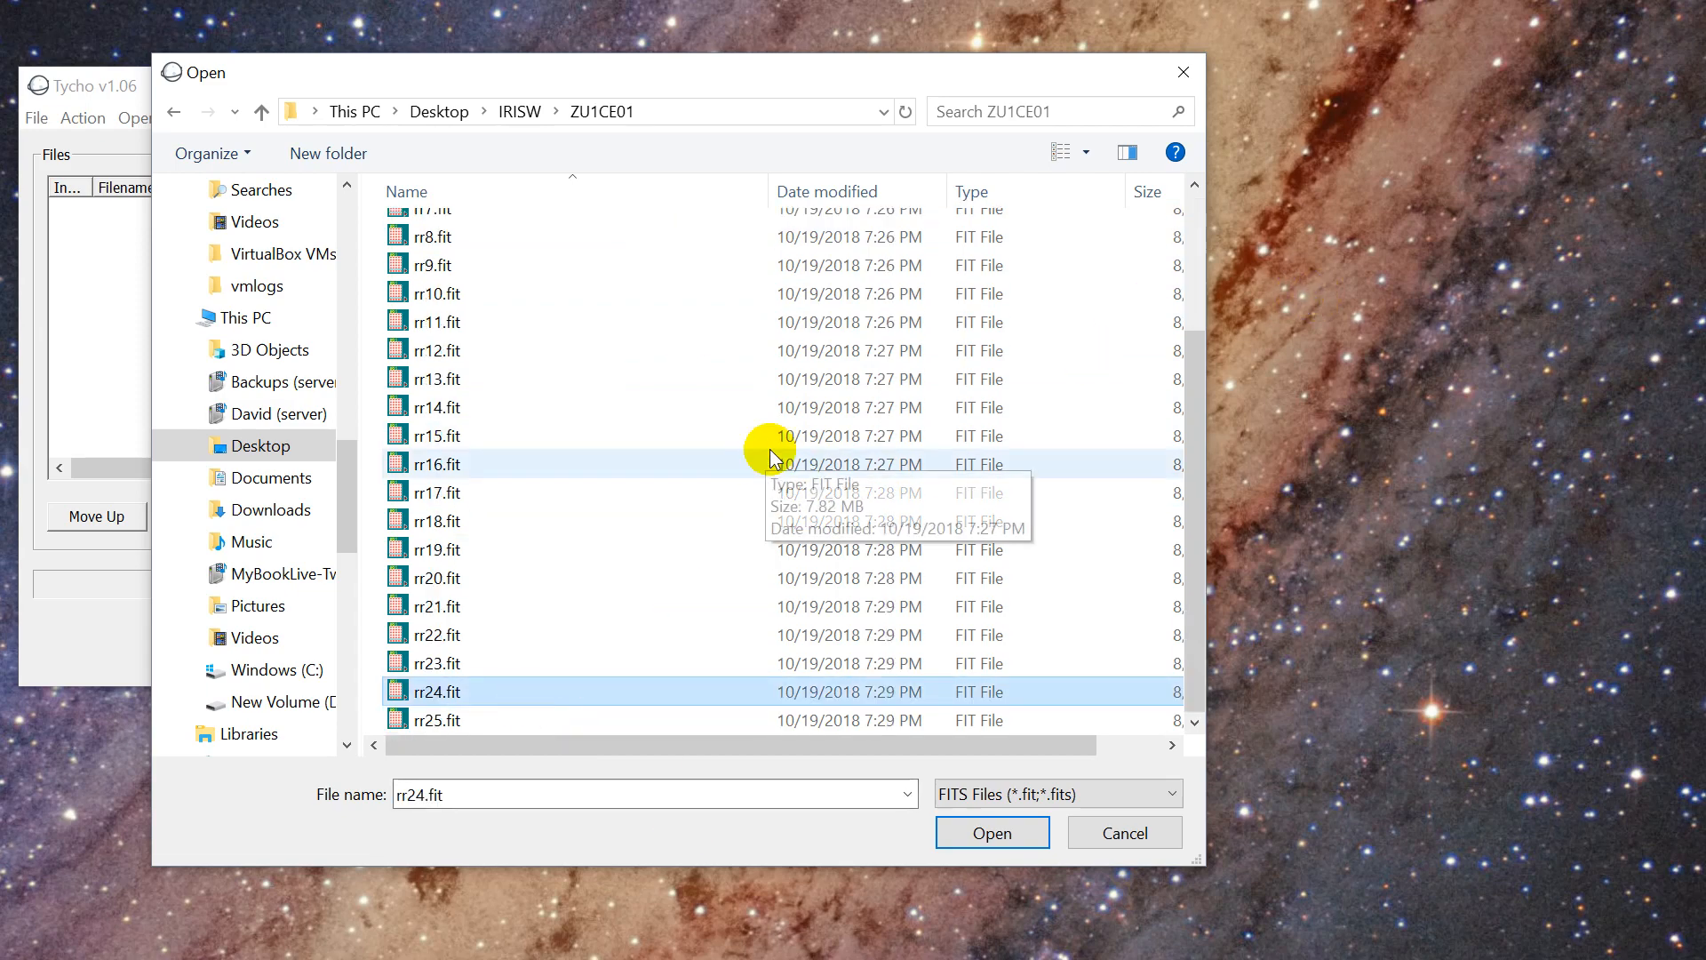
scroll(762, 449, up, 3)
click(500, 230)
click(505, 260)
click(508, 286)
click(515, 315)
click(524, 343)
click(538, 376)
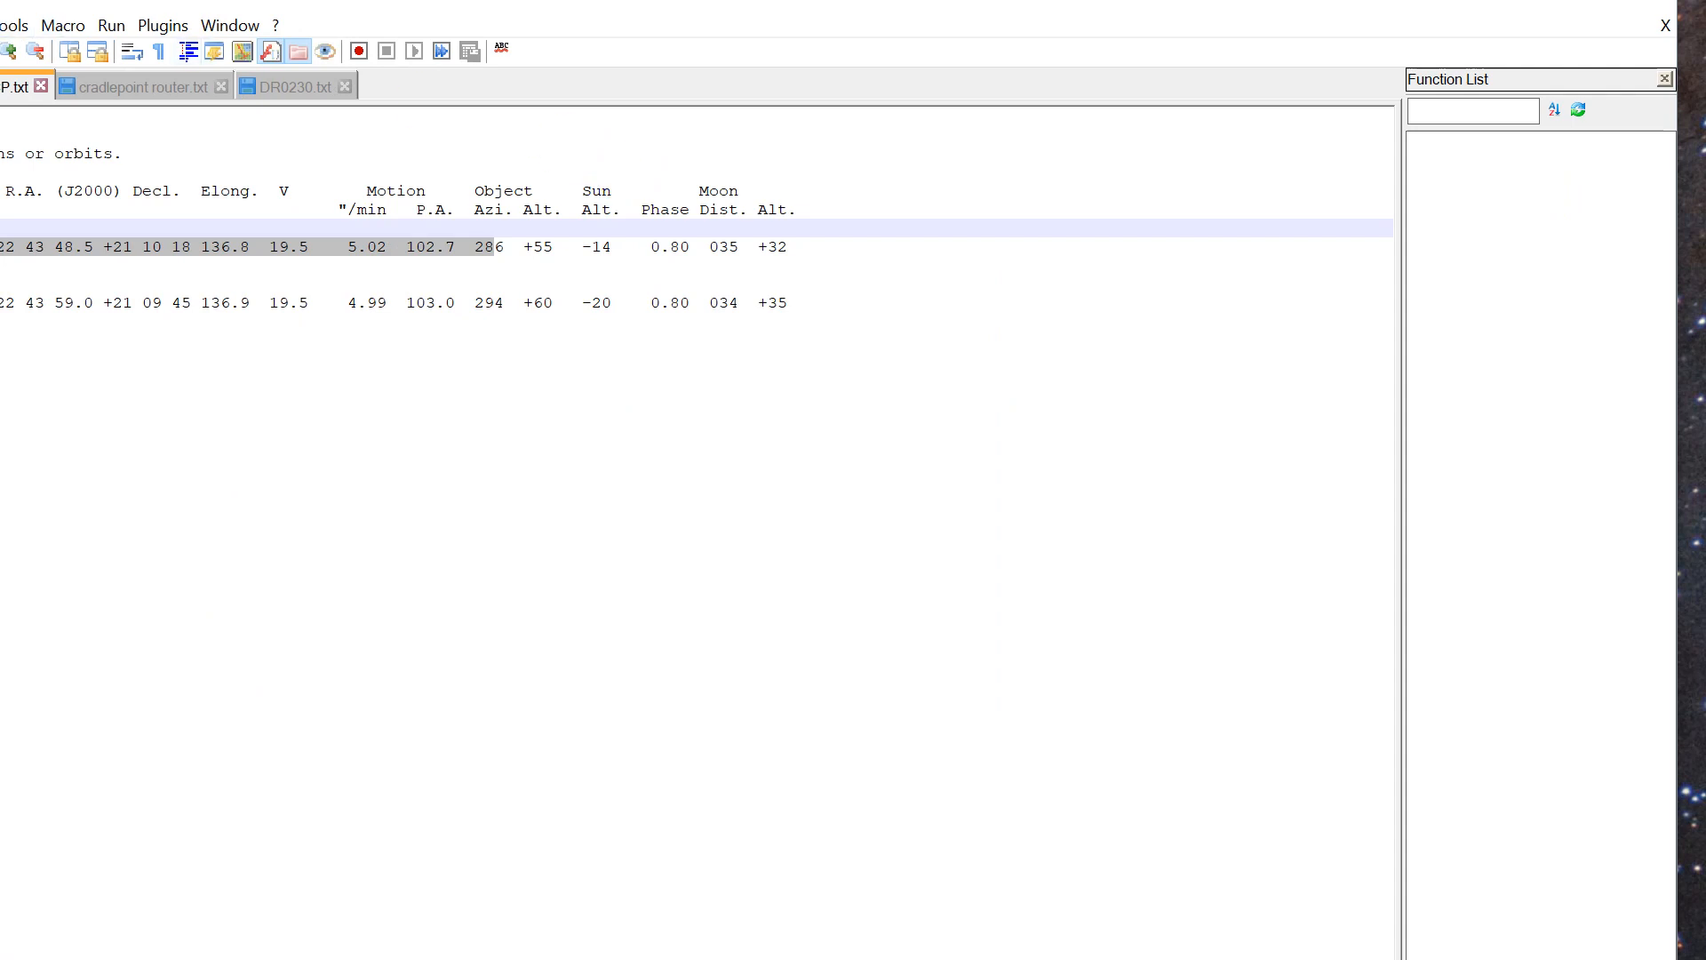
Switch to NEOCP.txt in Notepad++ and examine the predicted motion rate and position angle of ZU1CE01 at 0150 UT.
click(270, 327)
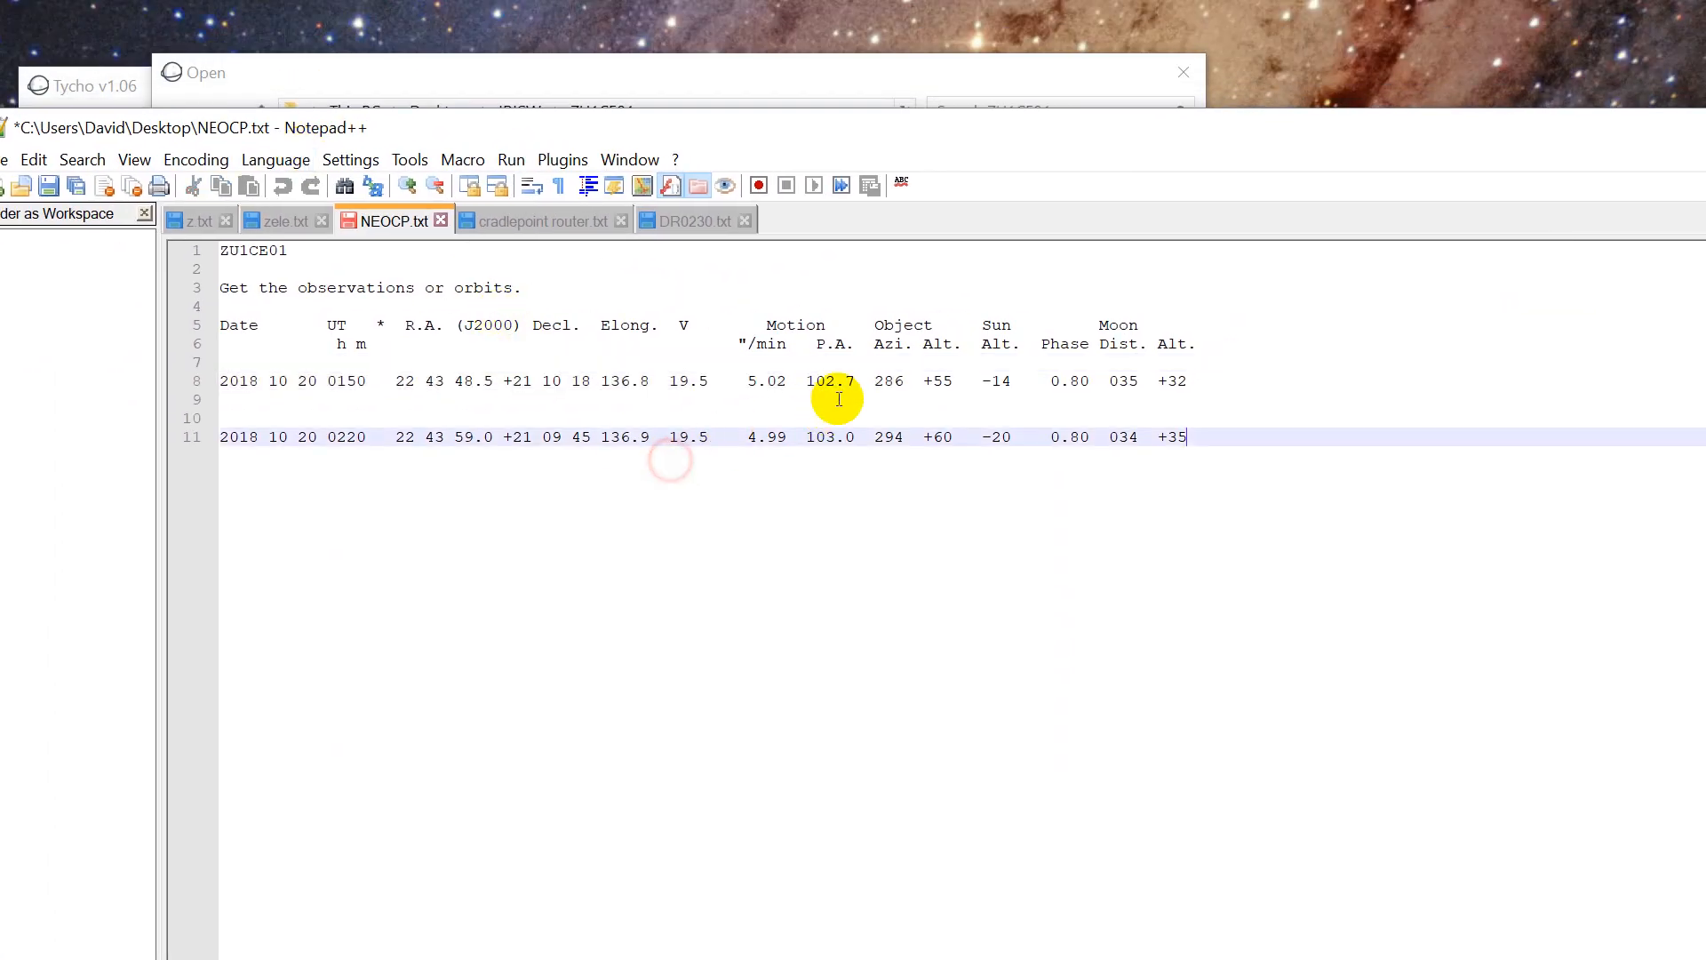
drag(864, 382, 737, 382)
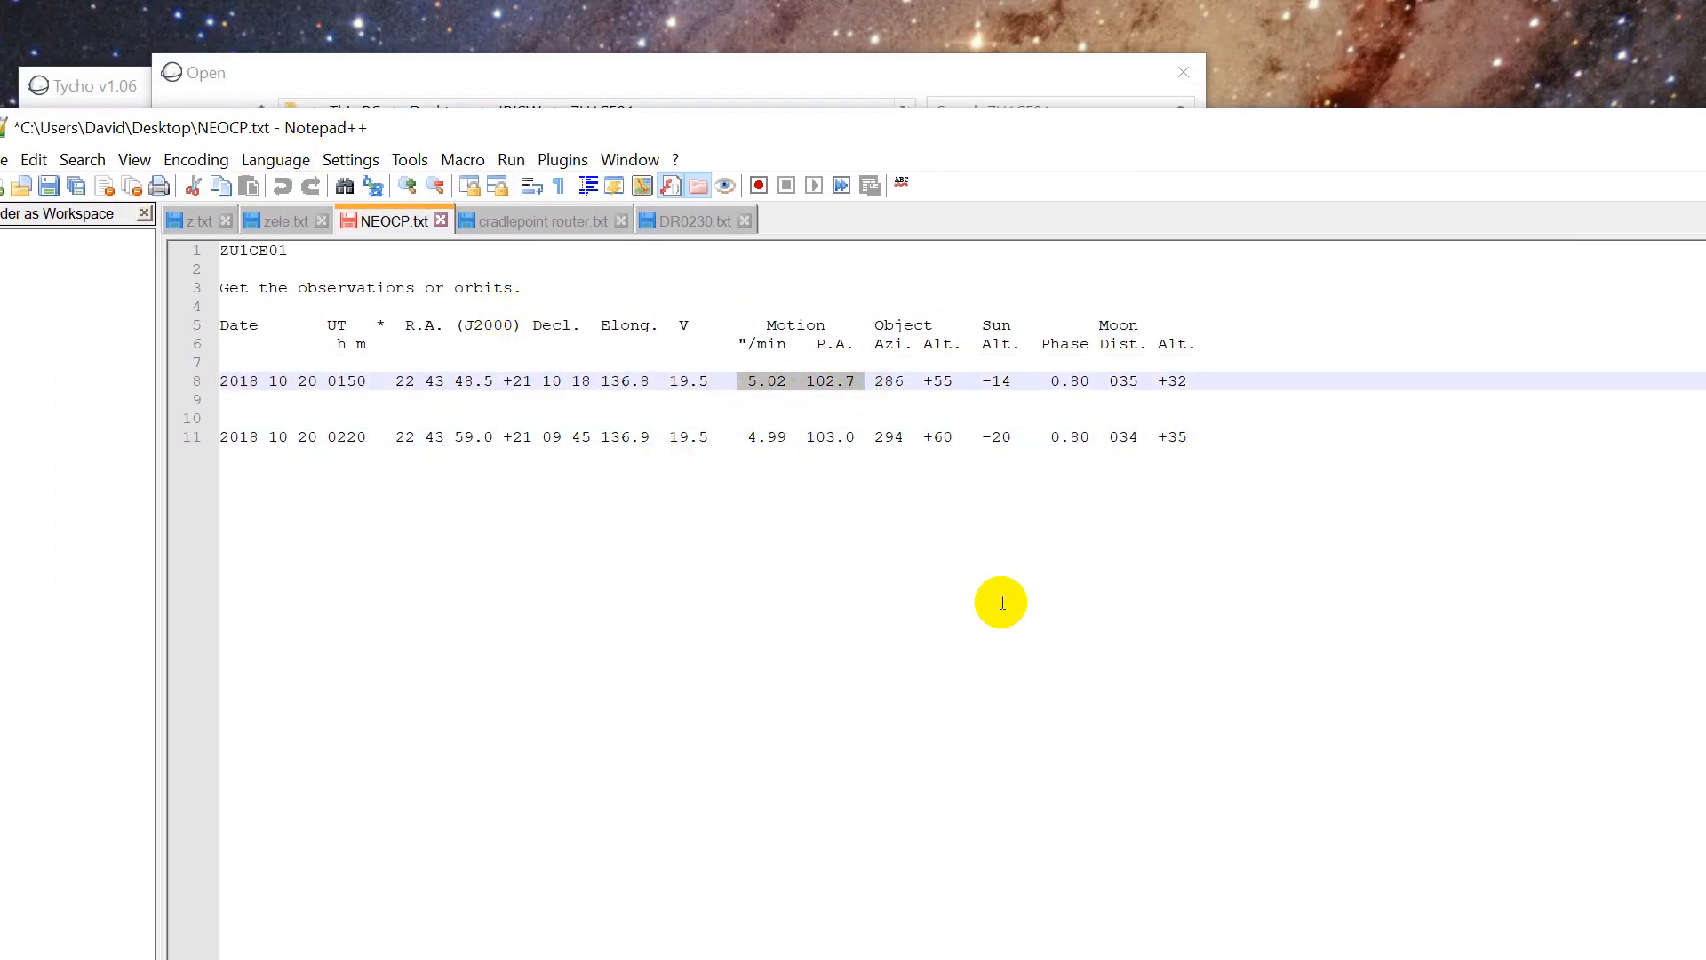
click(758, 380)
drag(748, 381, 791, 382)
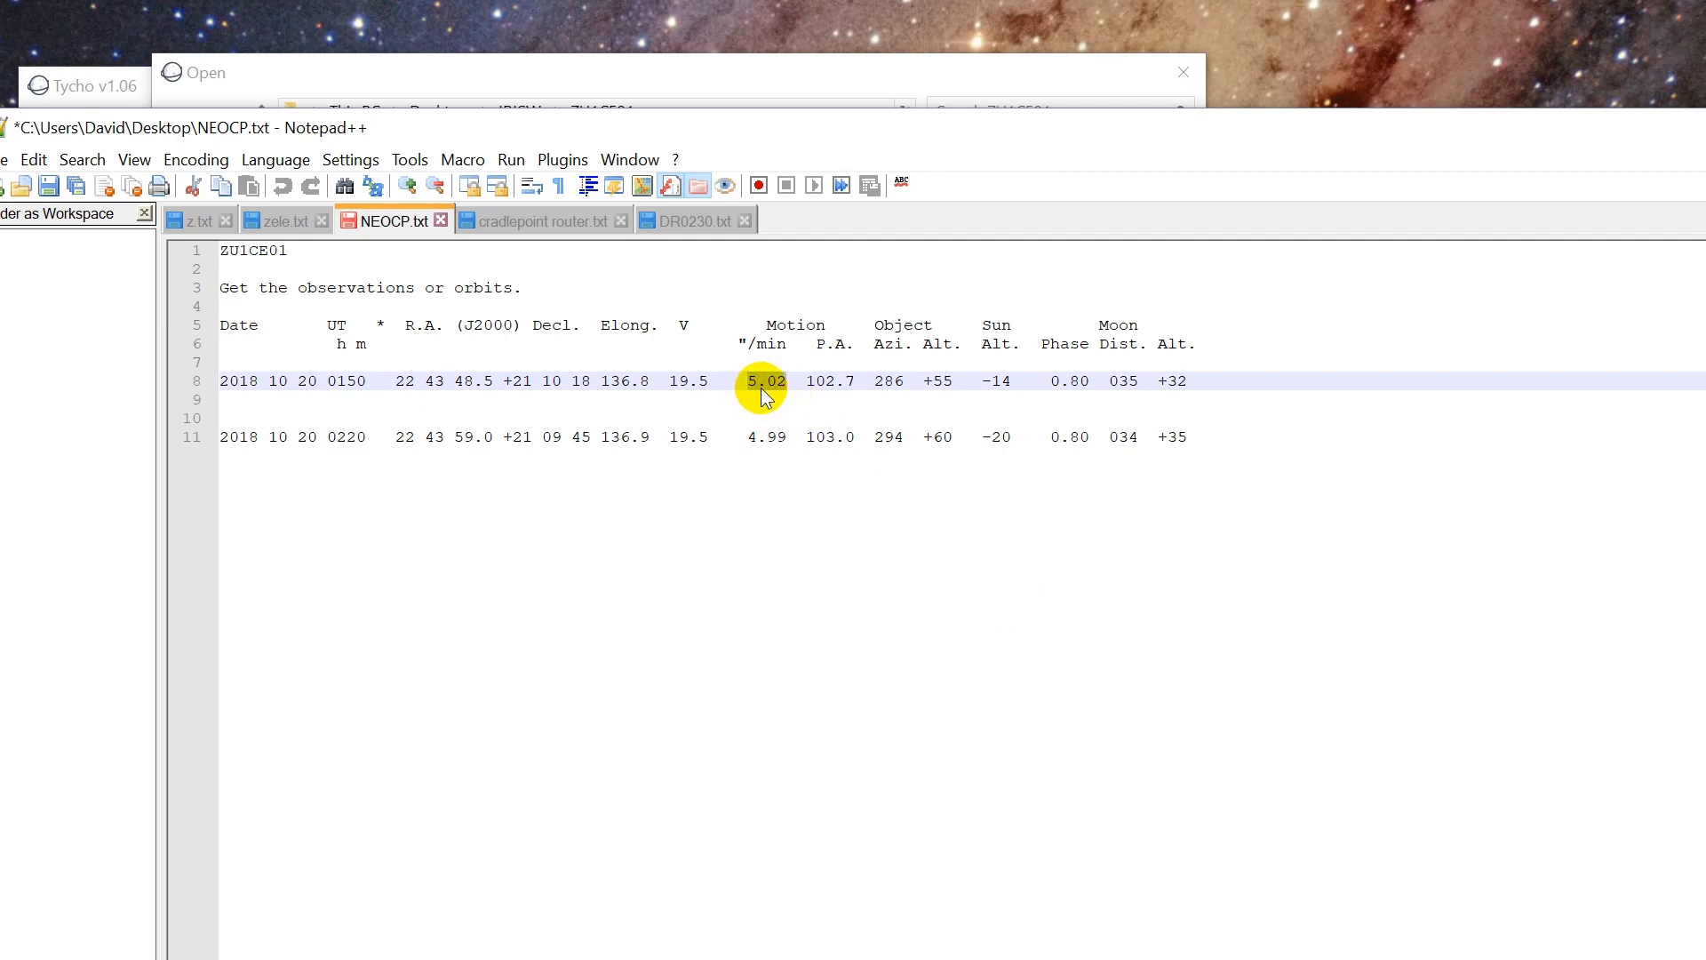
click(747, 345)
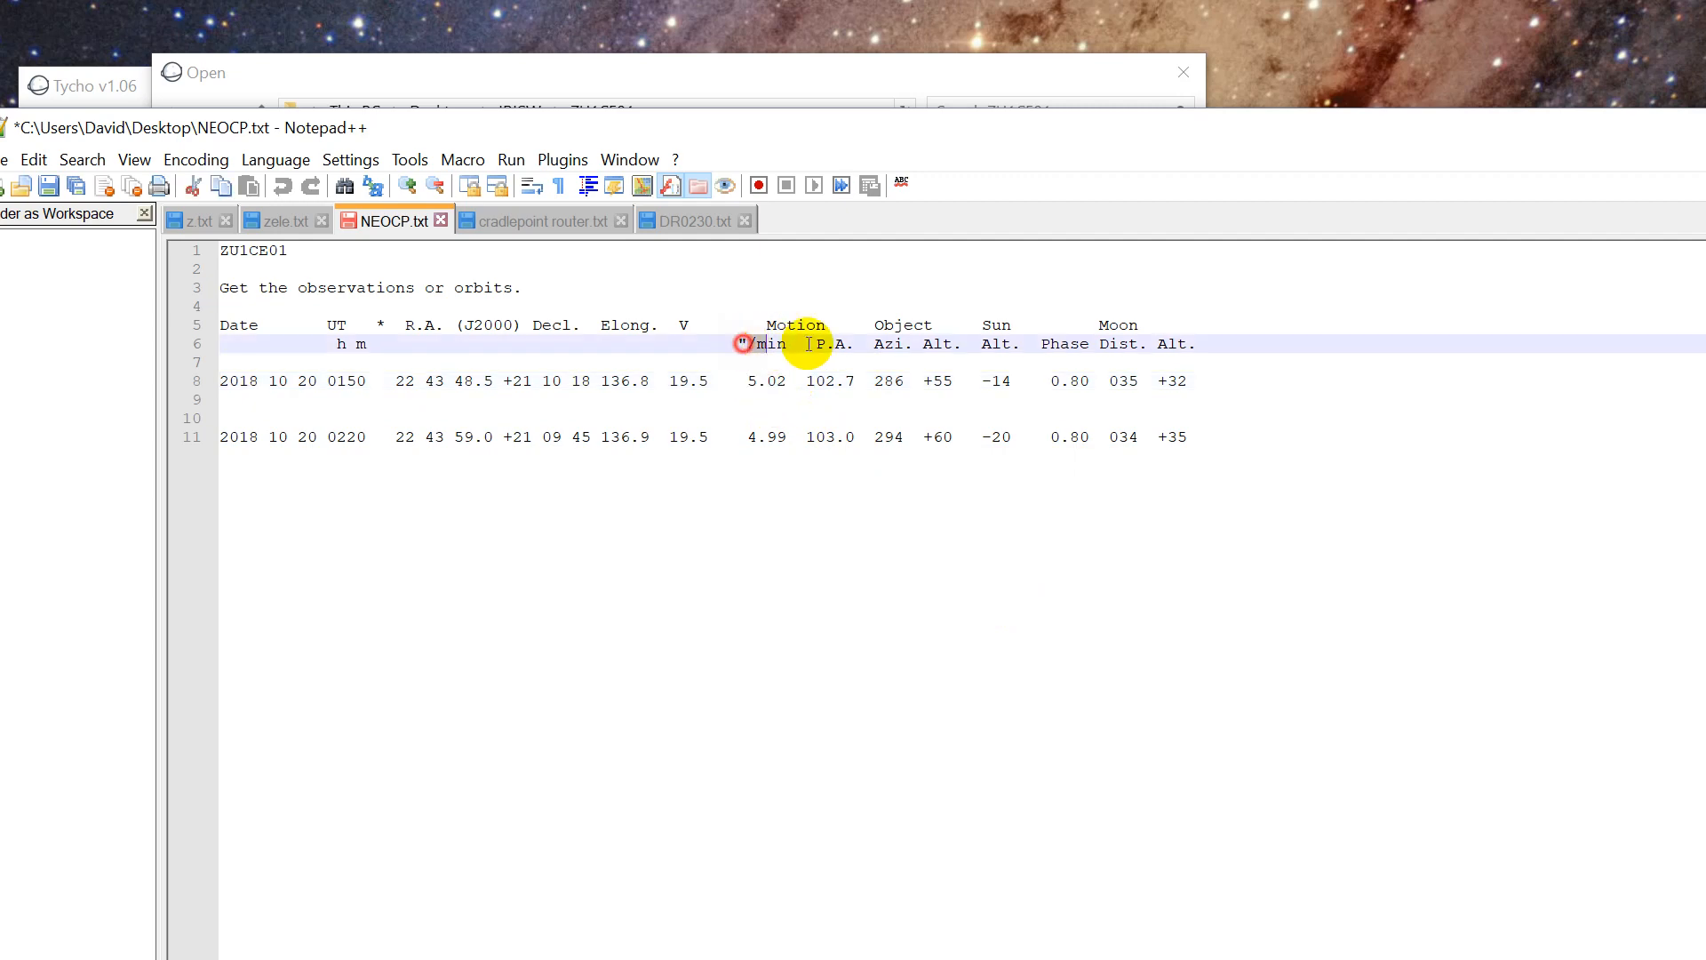
click(823, 382)
drag(807, 381, 894, 381)
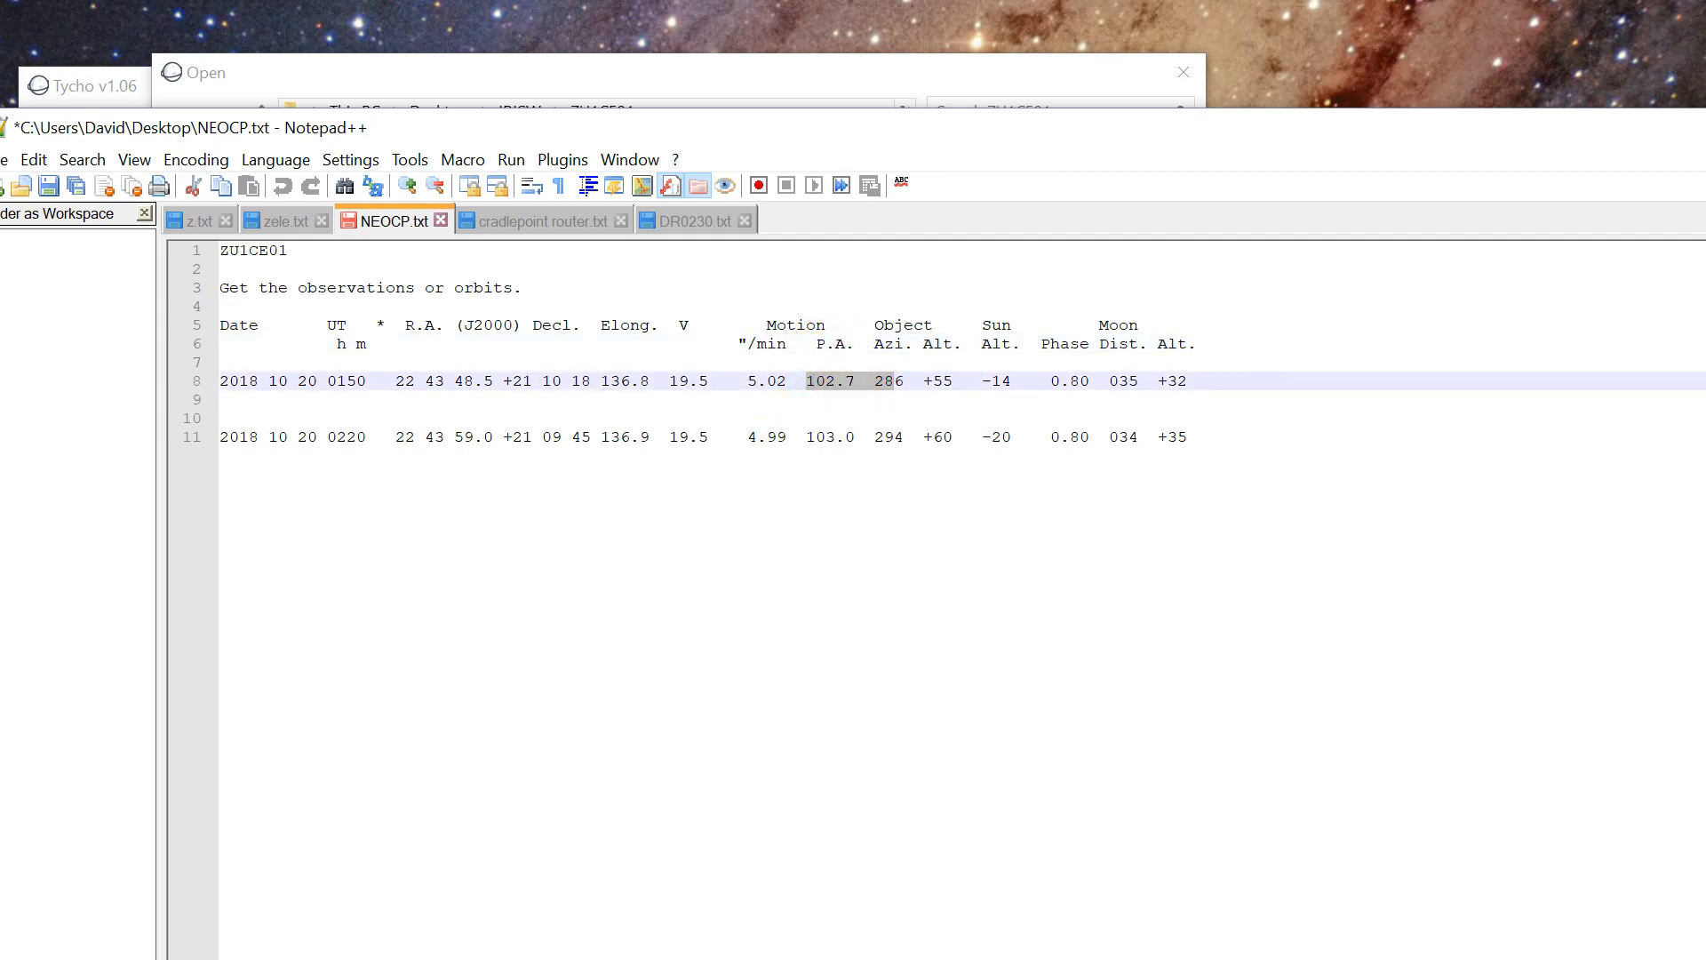
Return to Tycho's file dialog and add all the FITS images from the ZU1CE01 folder to the file list.
click(791, 80)
drag(793, 78, 952, 60)
click(846, 366)
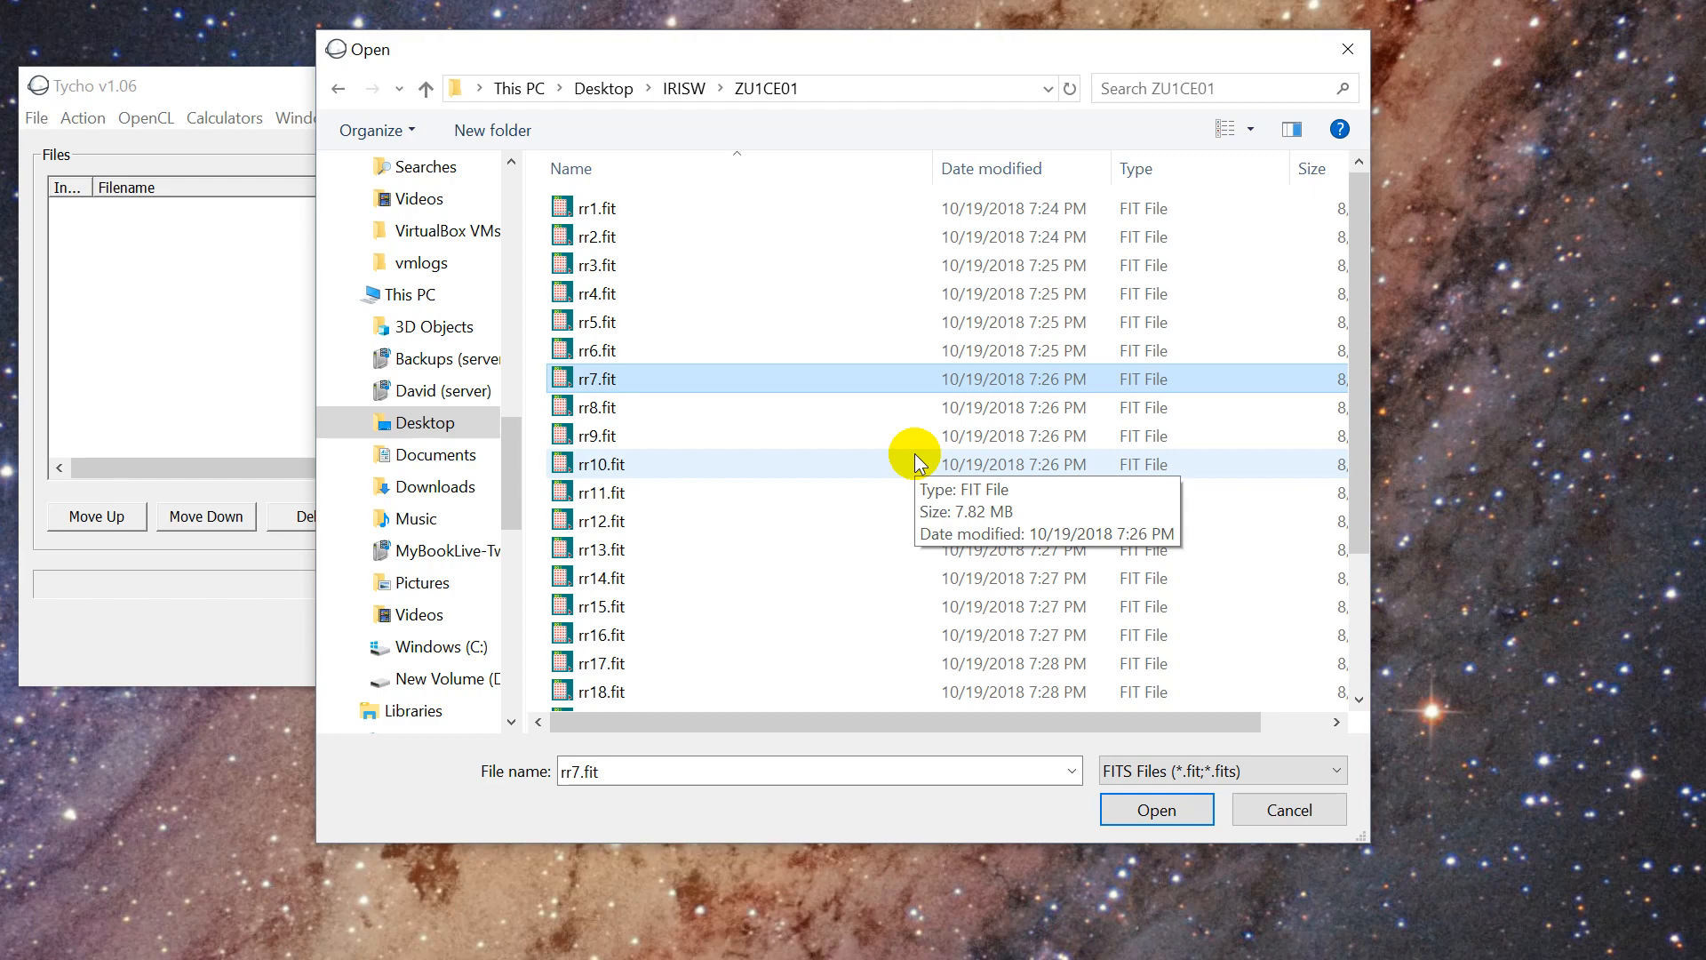
key(ctrl+a)
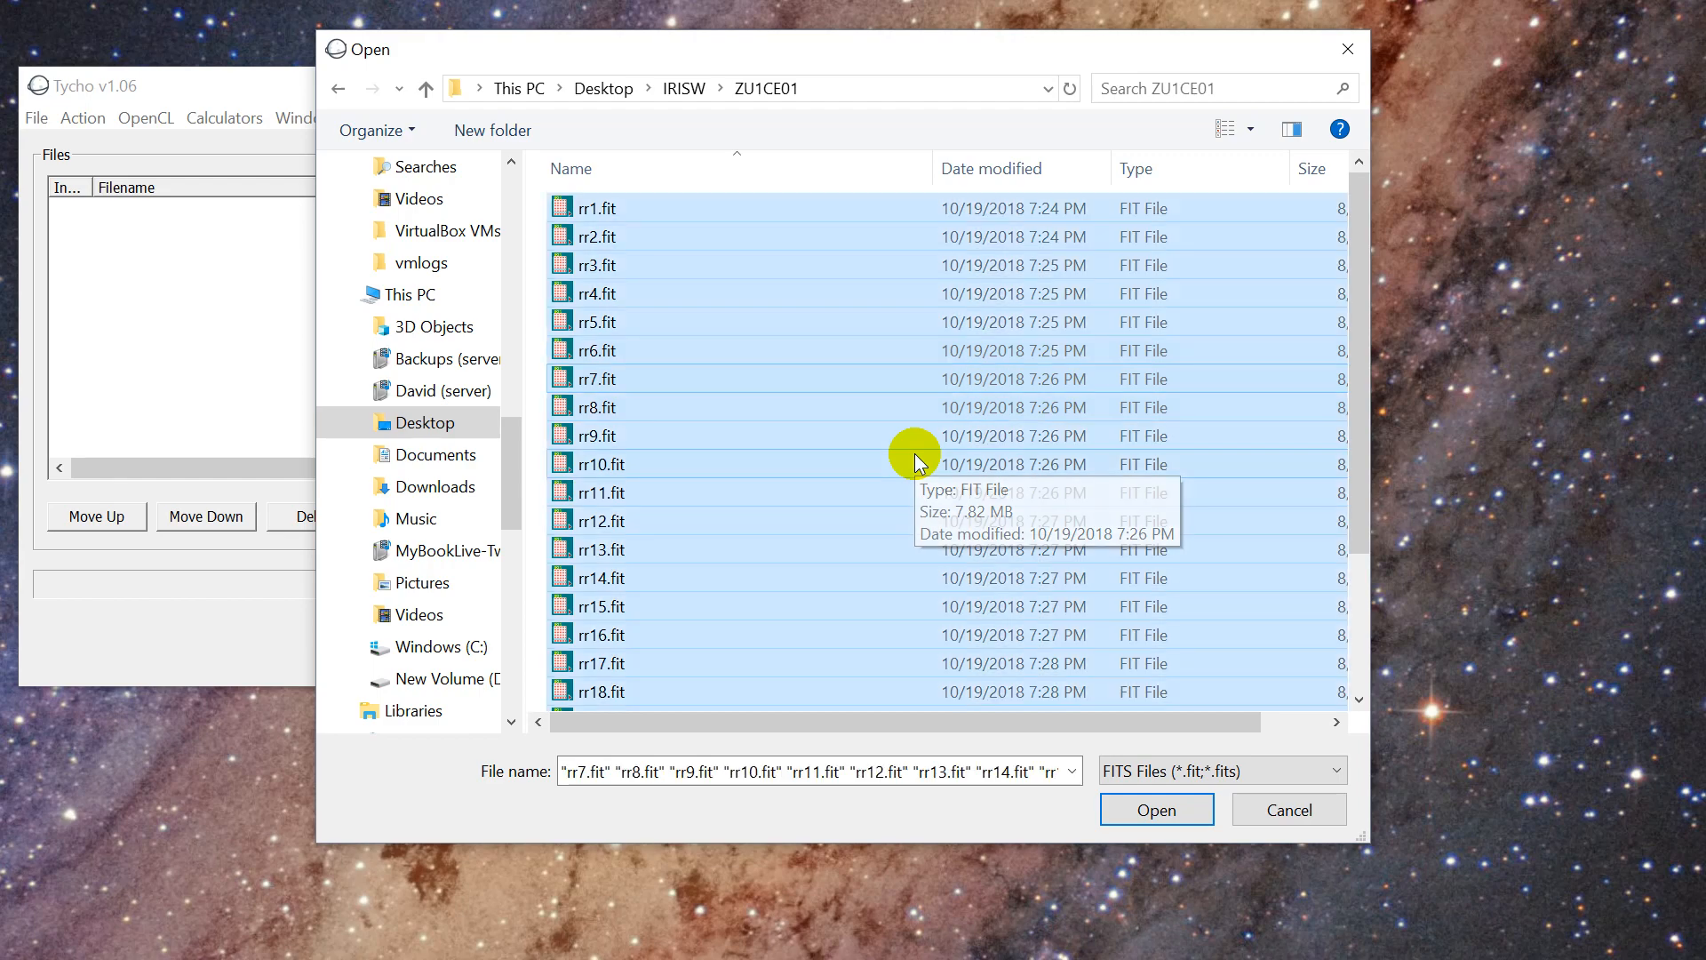
drag(770, 64, 802, 64)
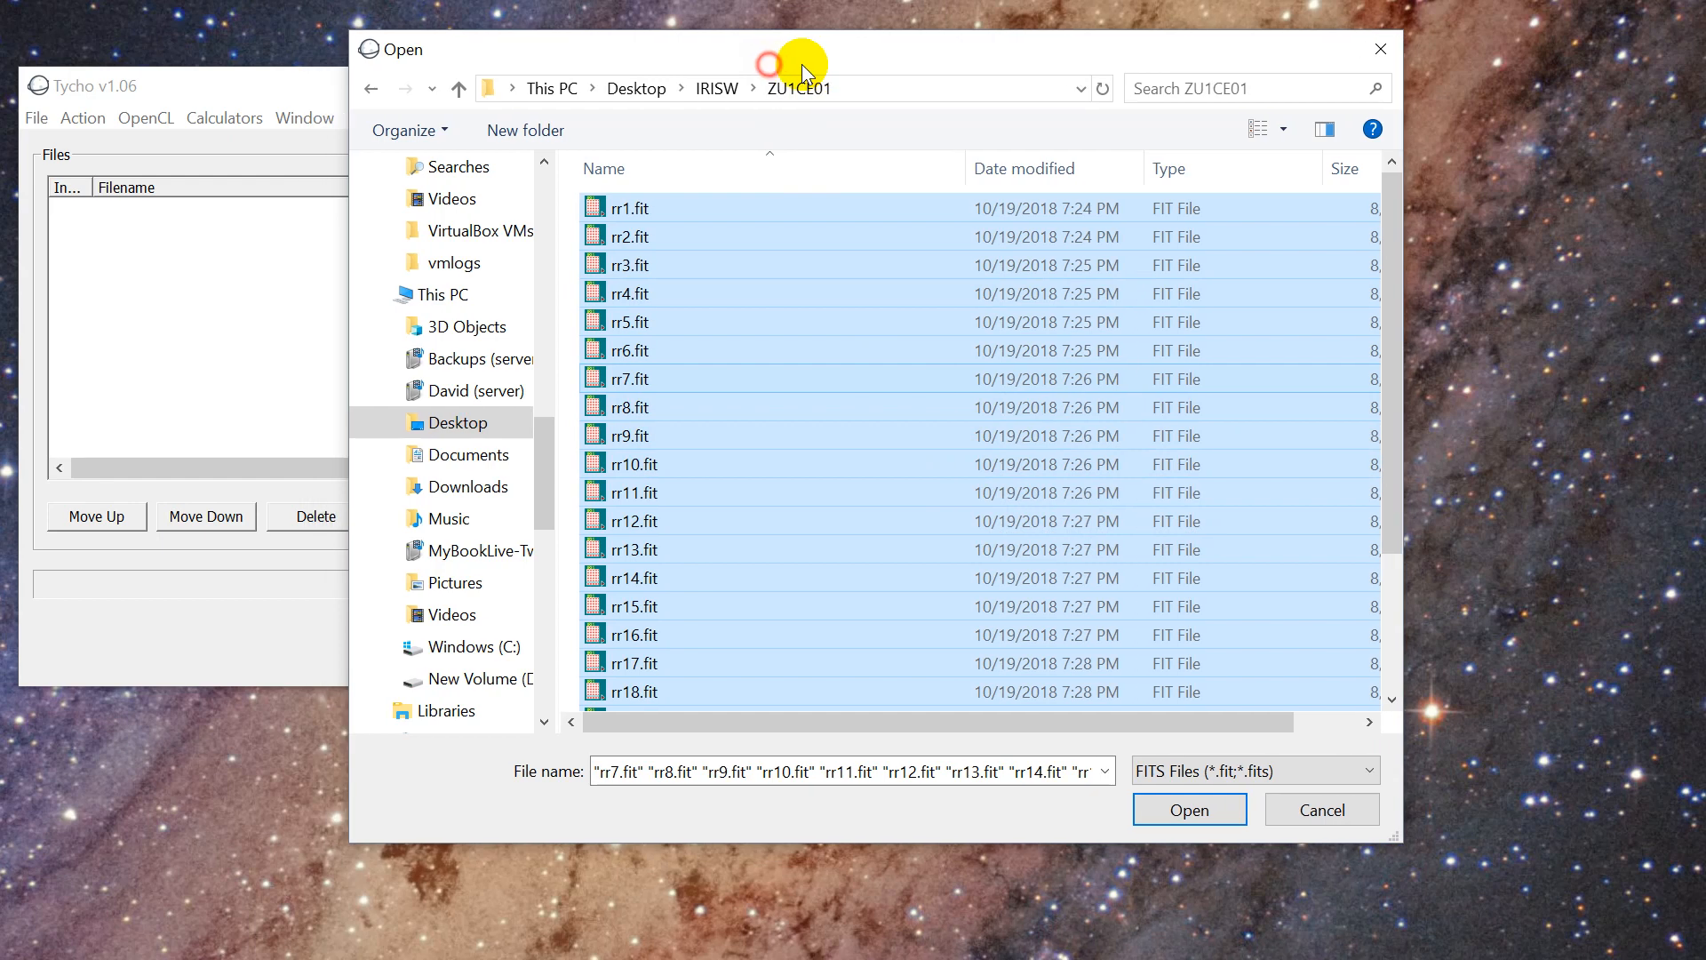
scroll(780, 427, down, 1)
scroll(780, 429, up, 1)
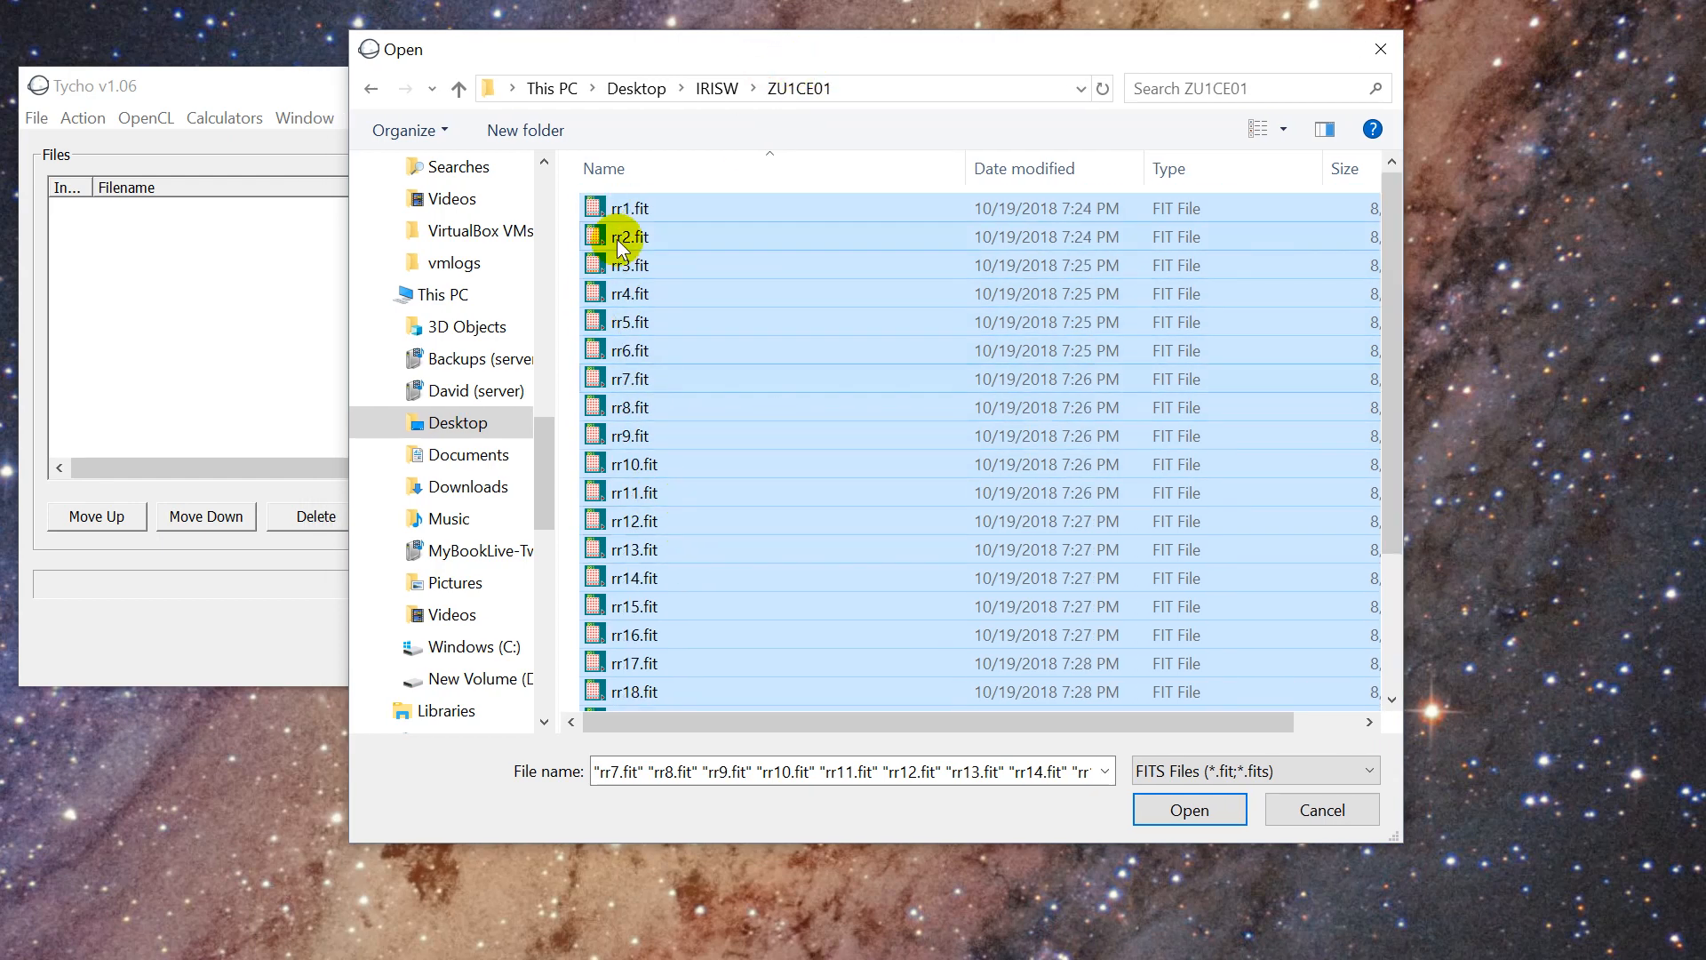
key(Return)
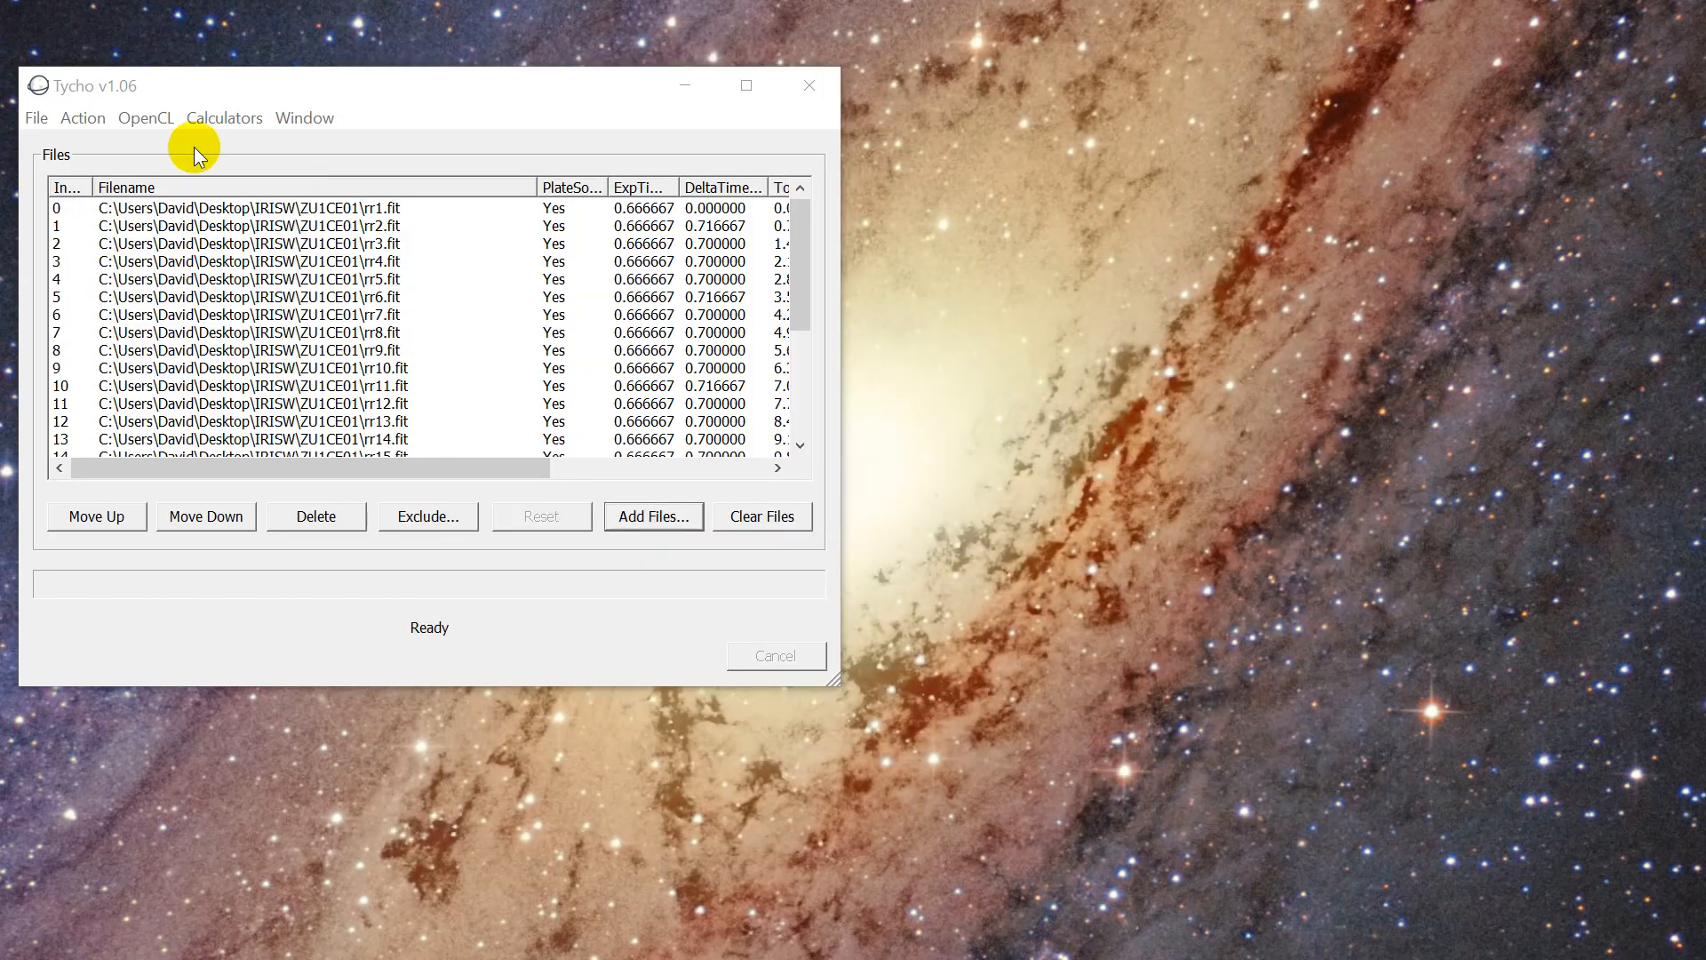
click(84, 120)
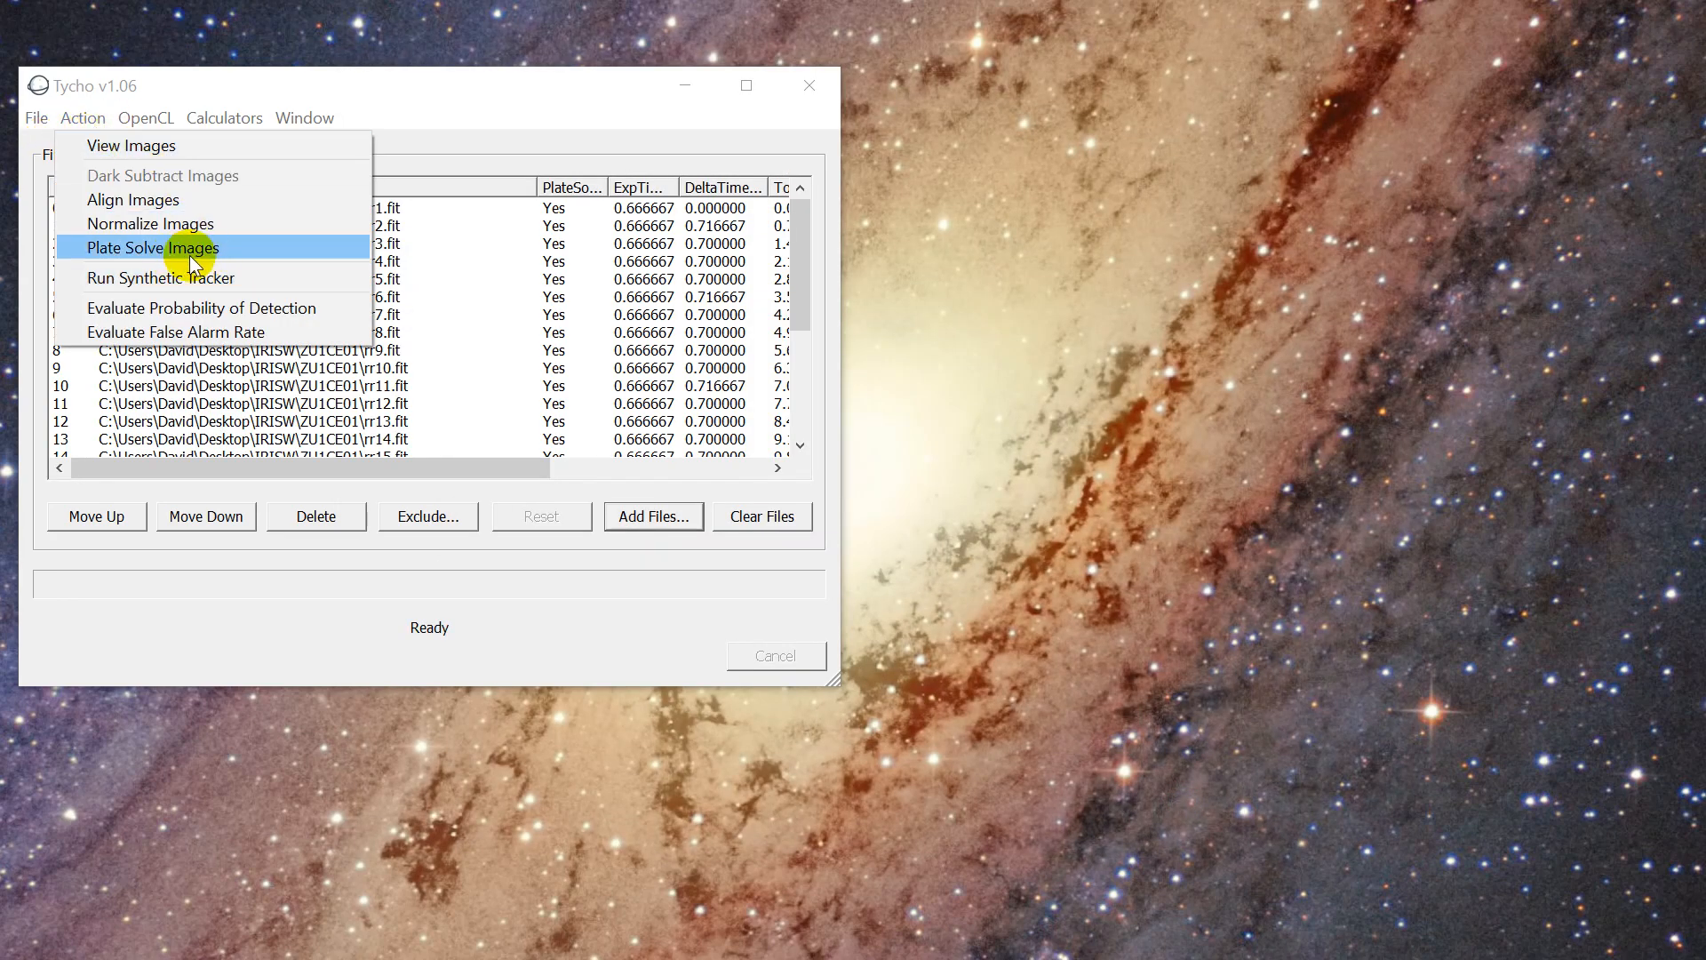
drag(370, 81, 375, 59)
drag(814, 271, 816, 236)
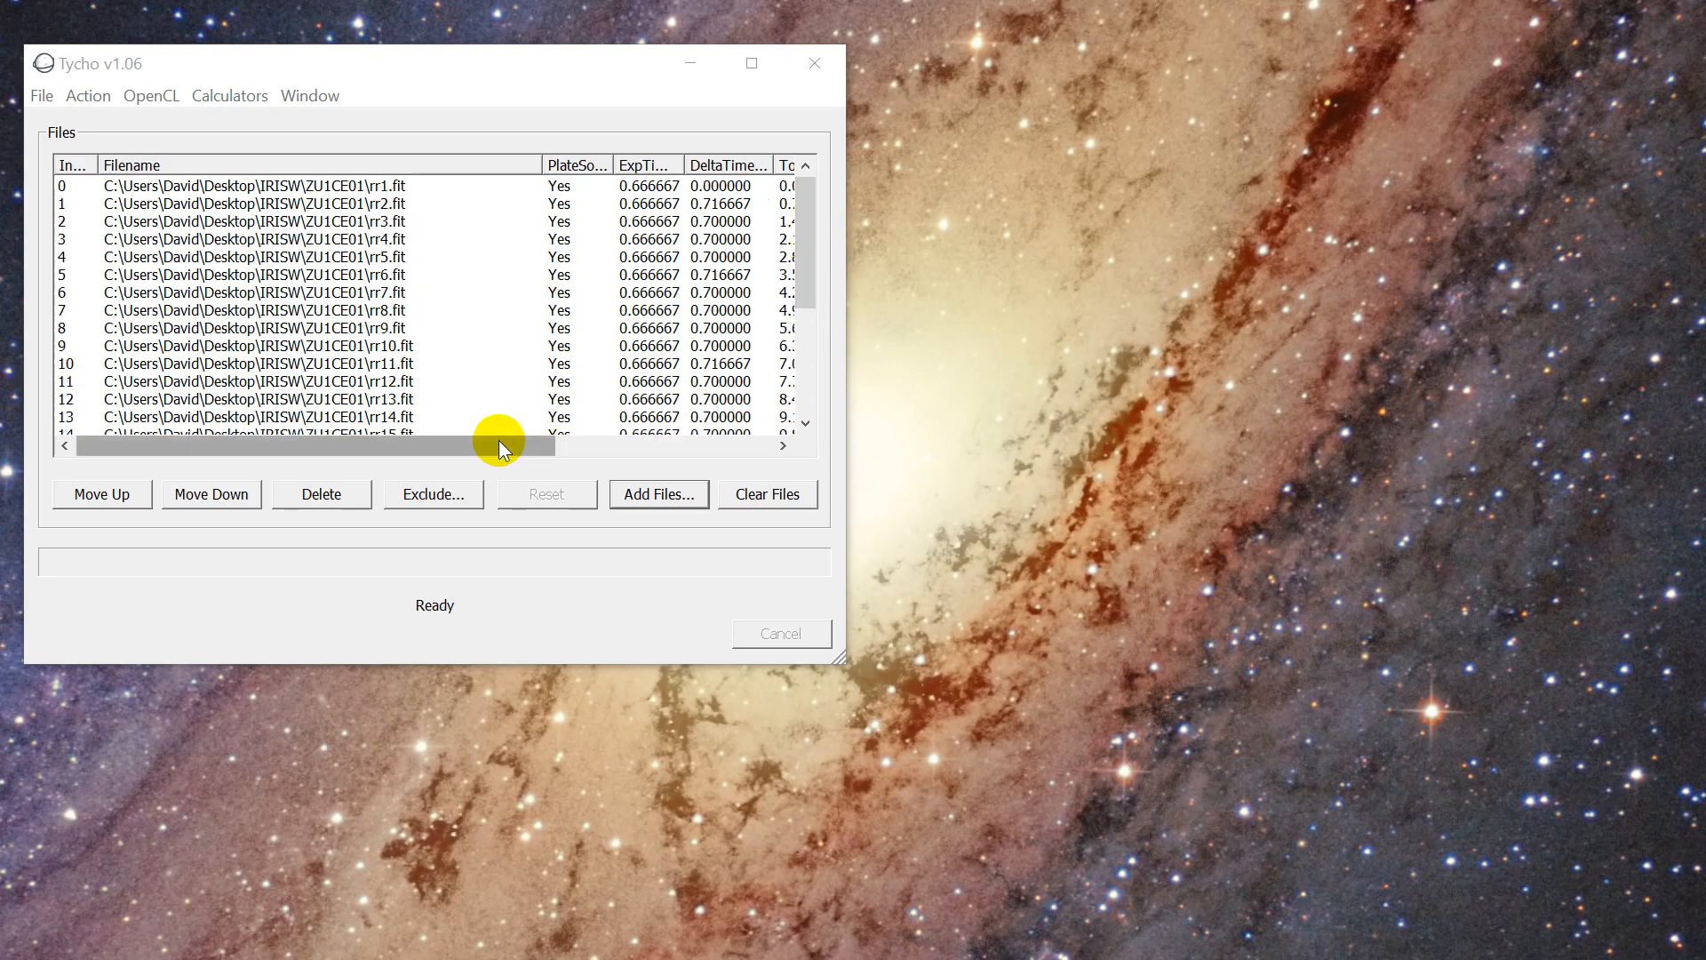
drag(471, 449, 398, 450)
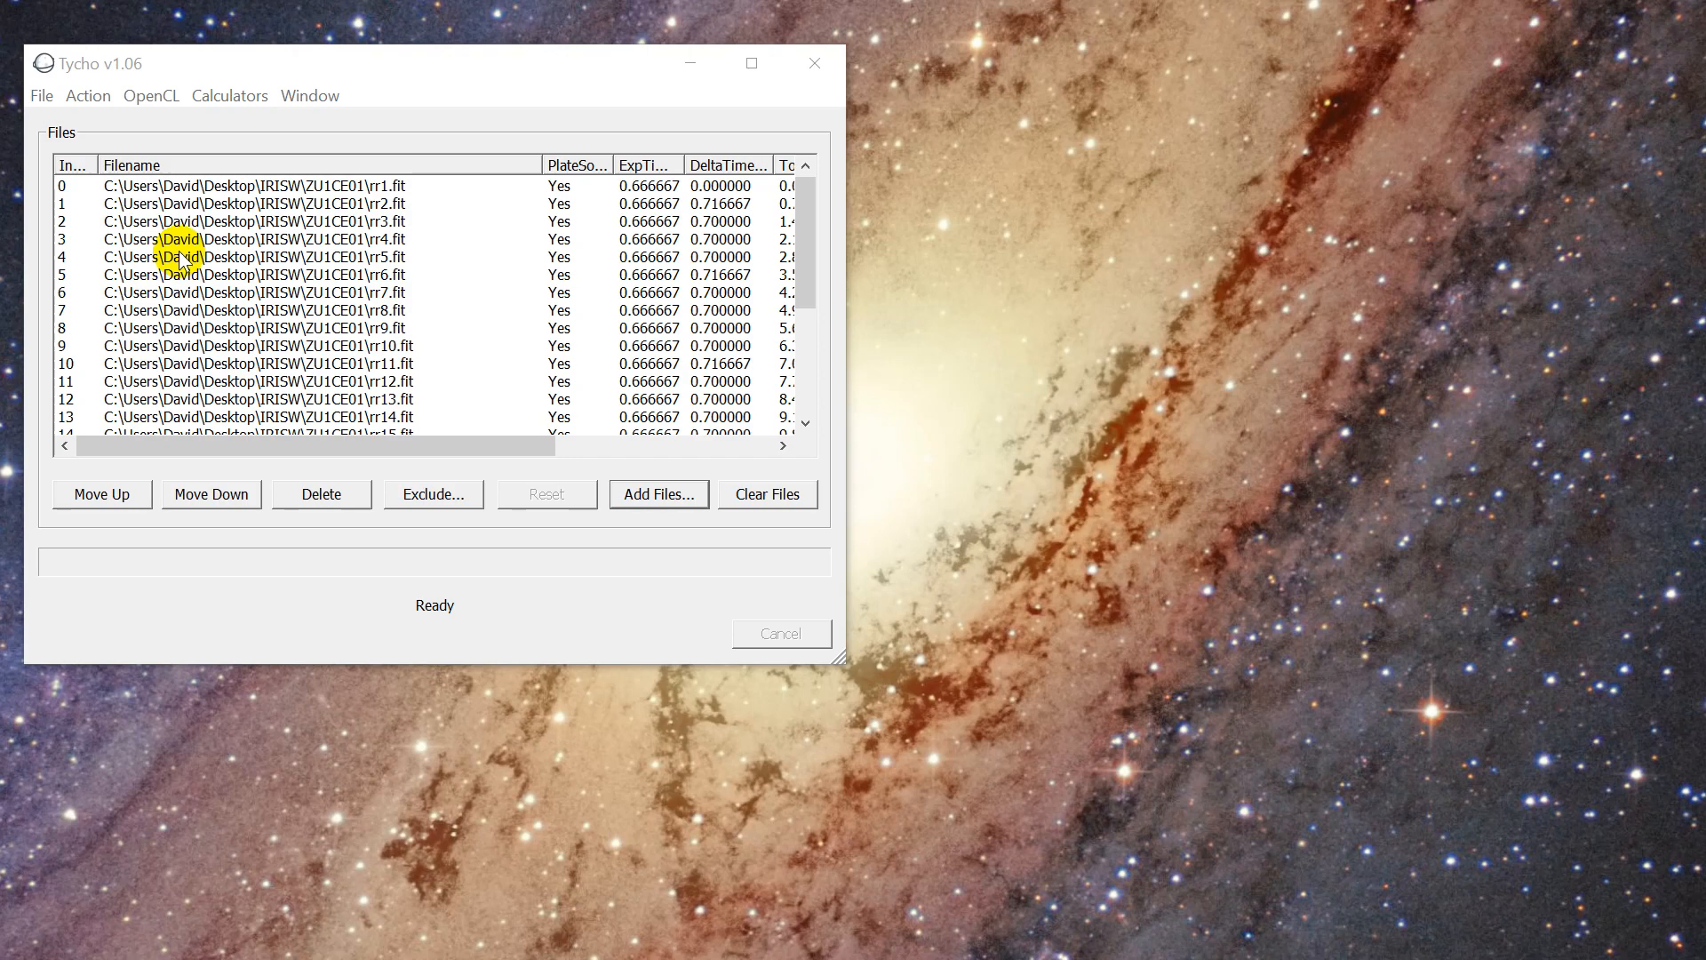
drag(168, 71, 162, 48)
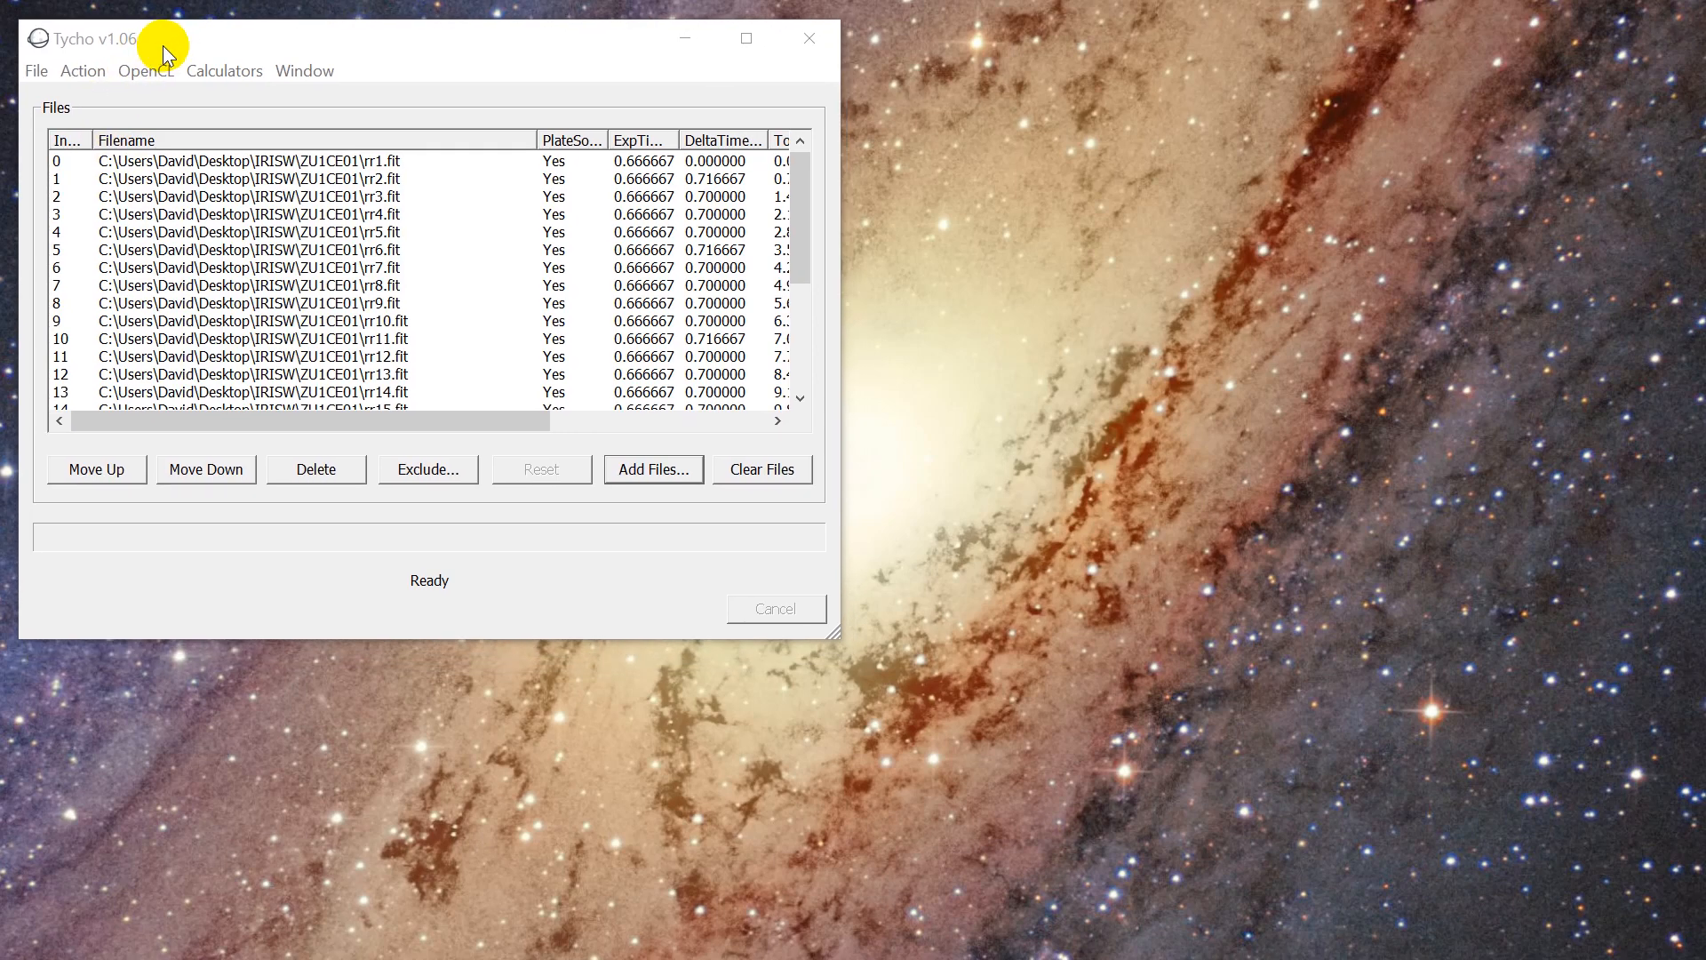
Examine the loaded images' plate-solve status, exposure and elapsed times, observation dates and pixel dimensions in the file list.
click(563, 160)
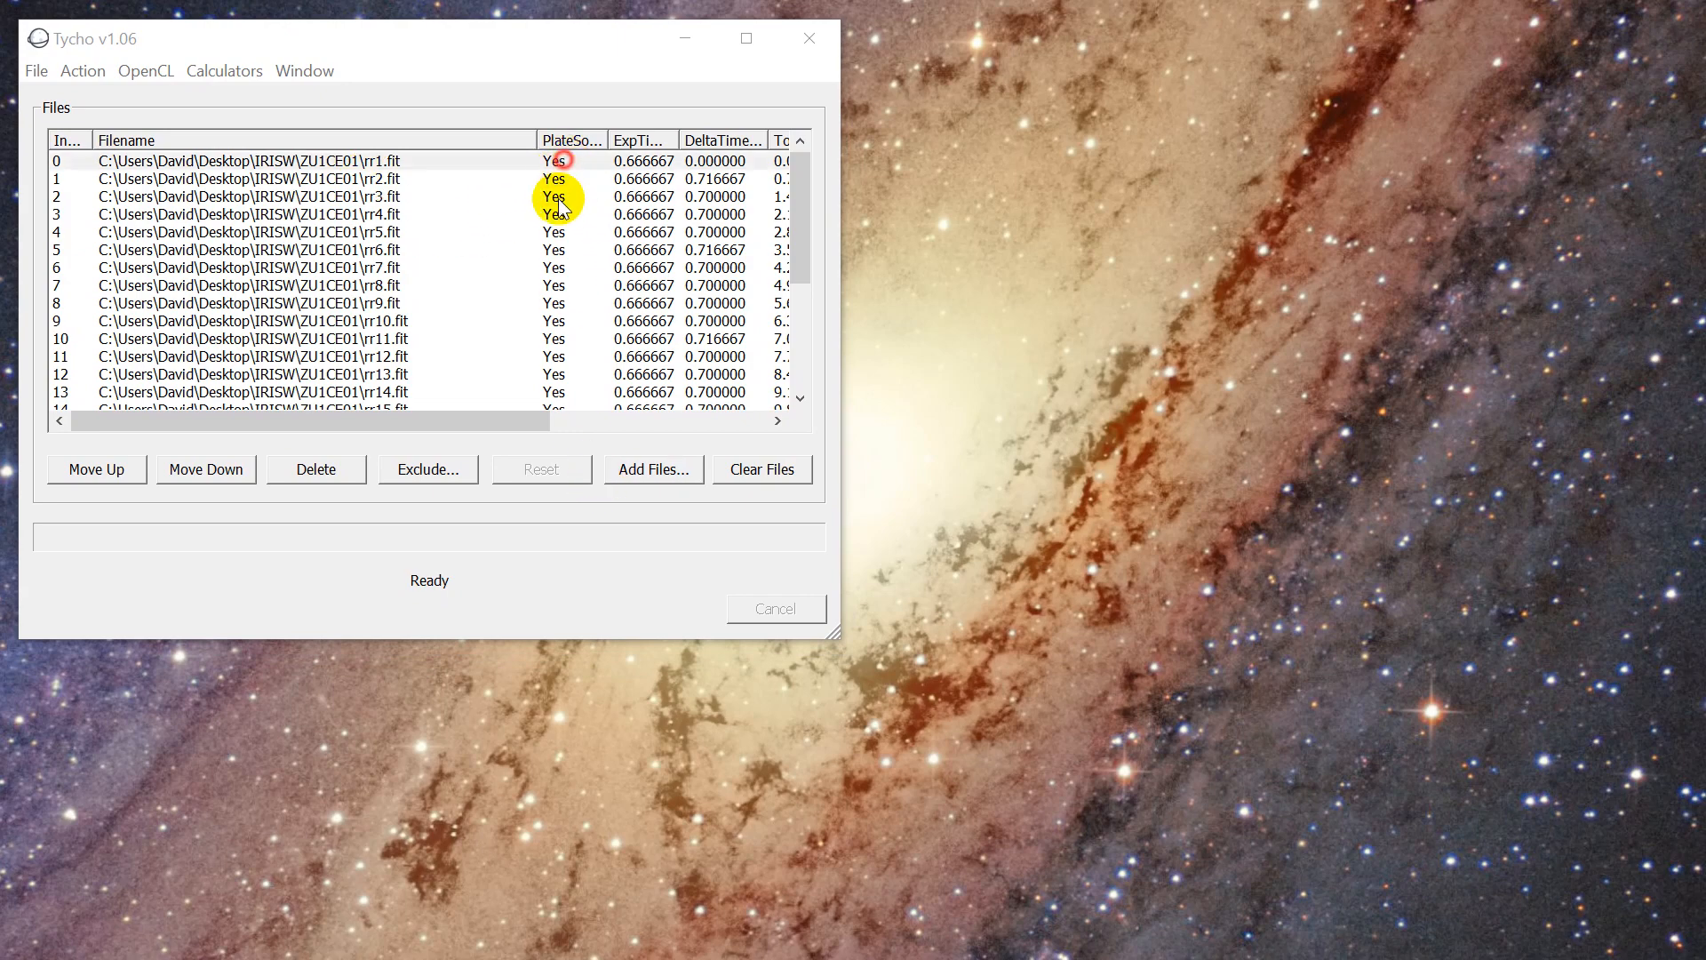
click(553, 269)
click(562, 304)
click(551, 357)
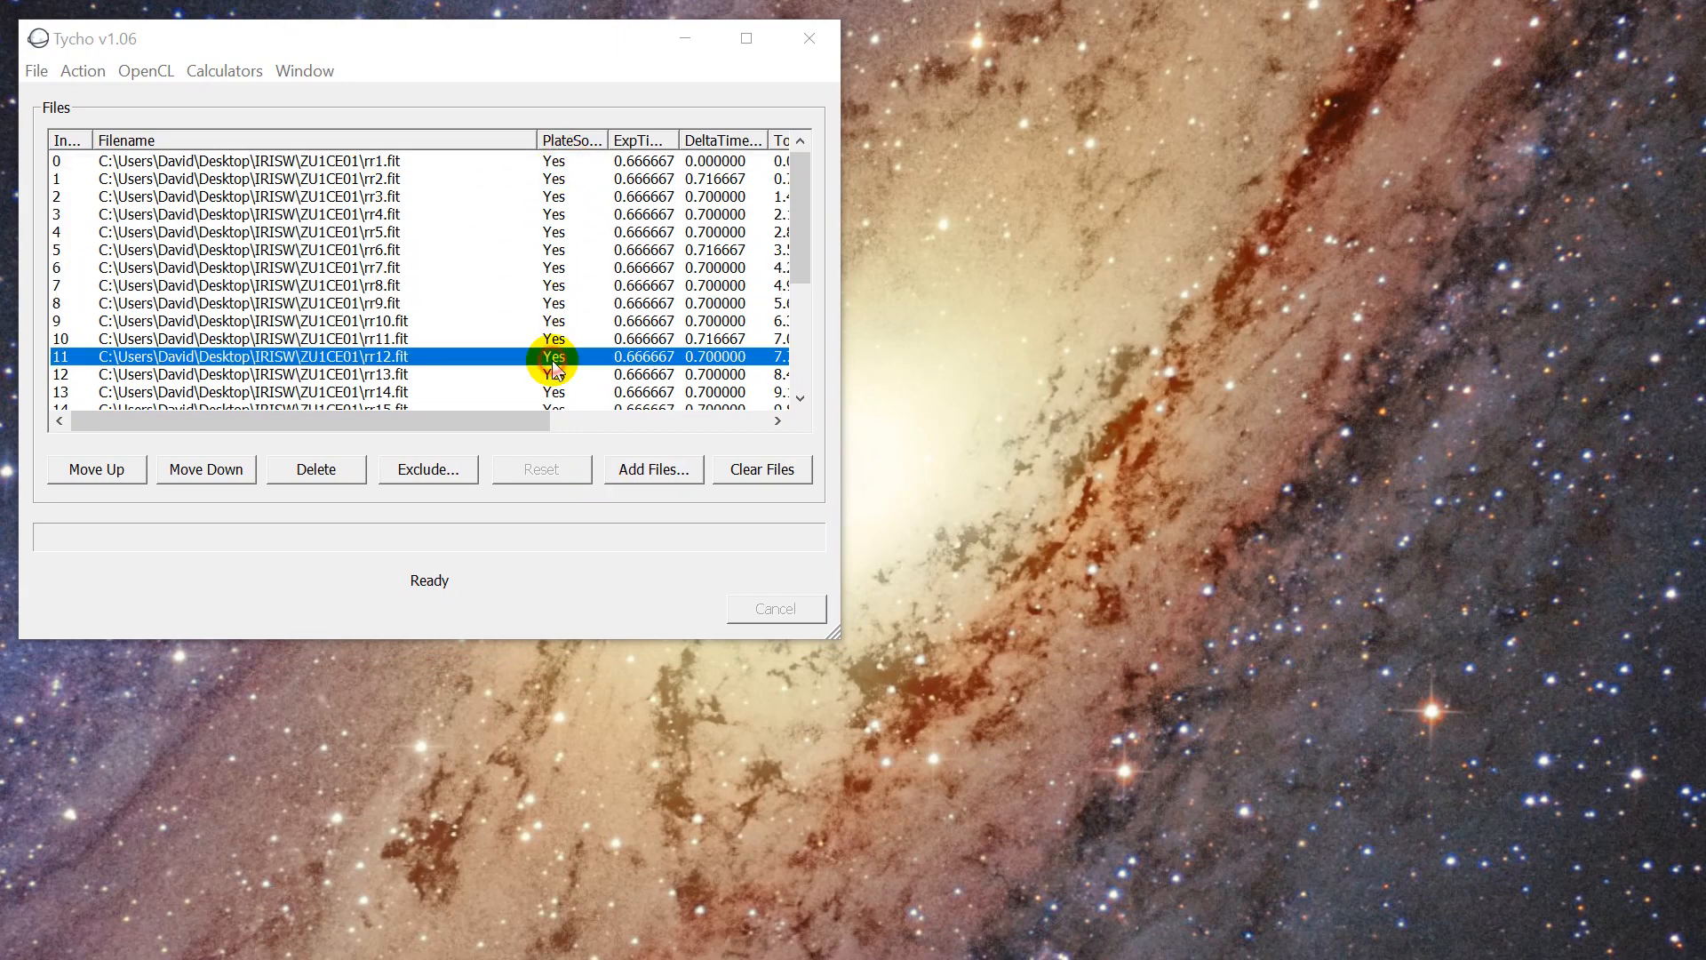
click(492, 407)
drag(514, 424, 731, 400)
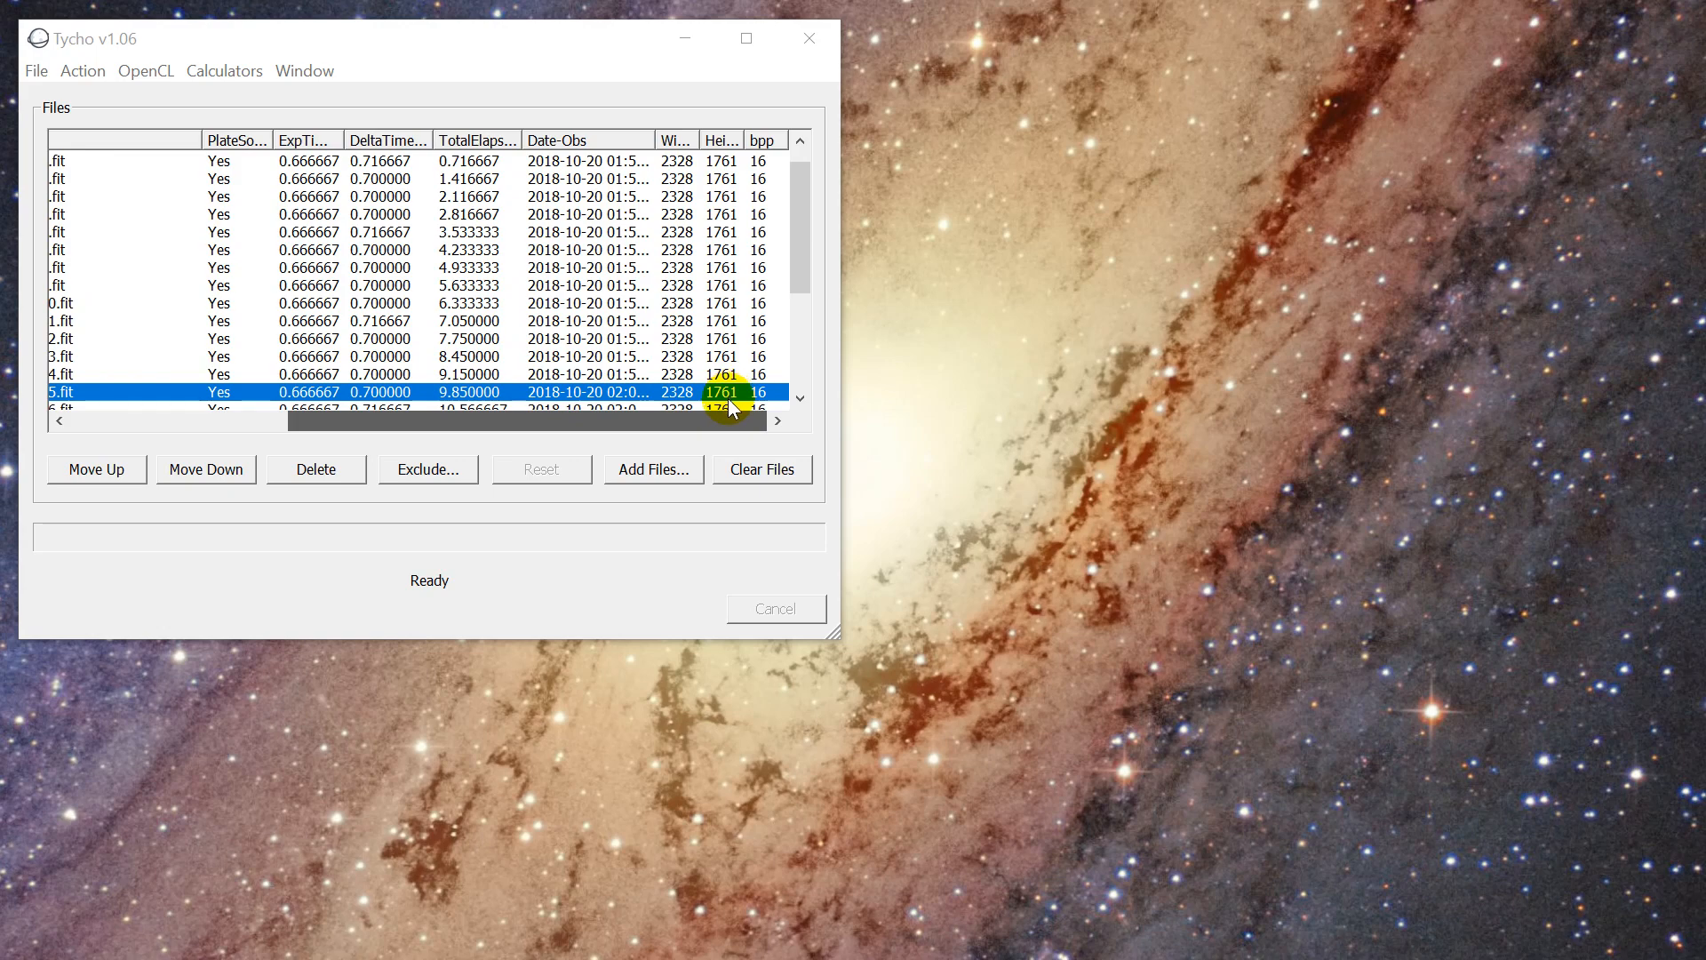
drag(702, 404, 350, 419)
click(230, 249)
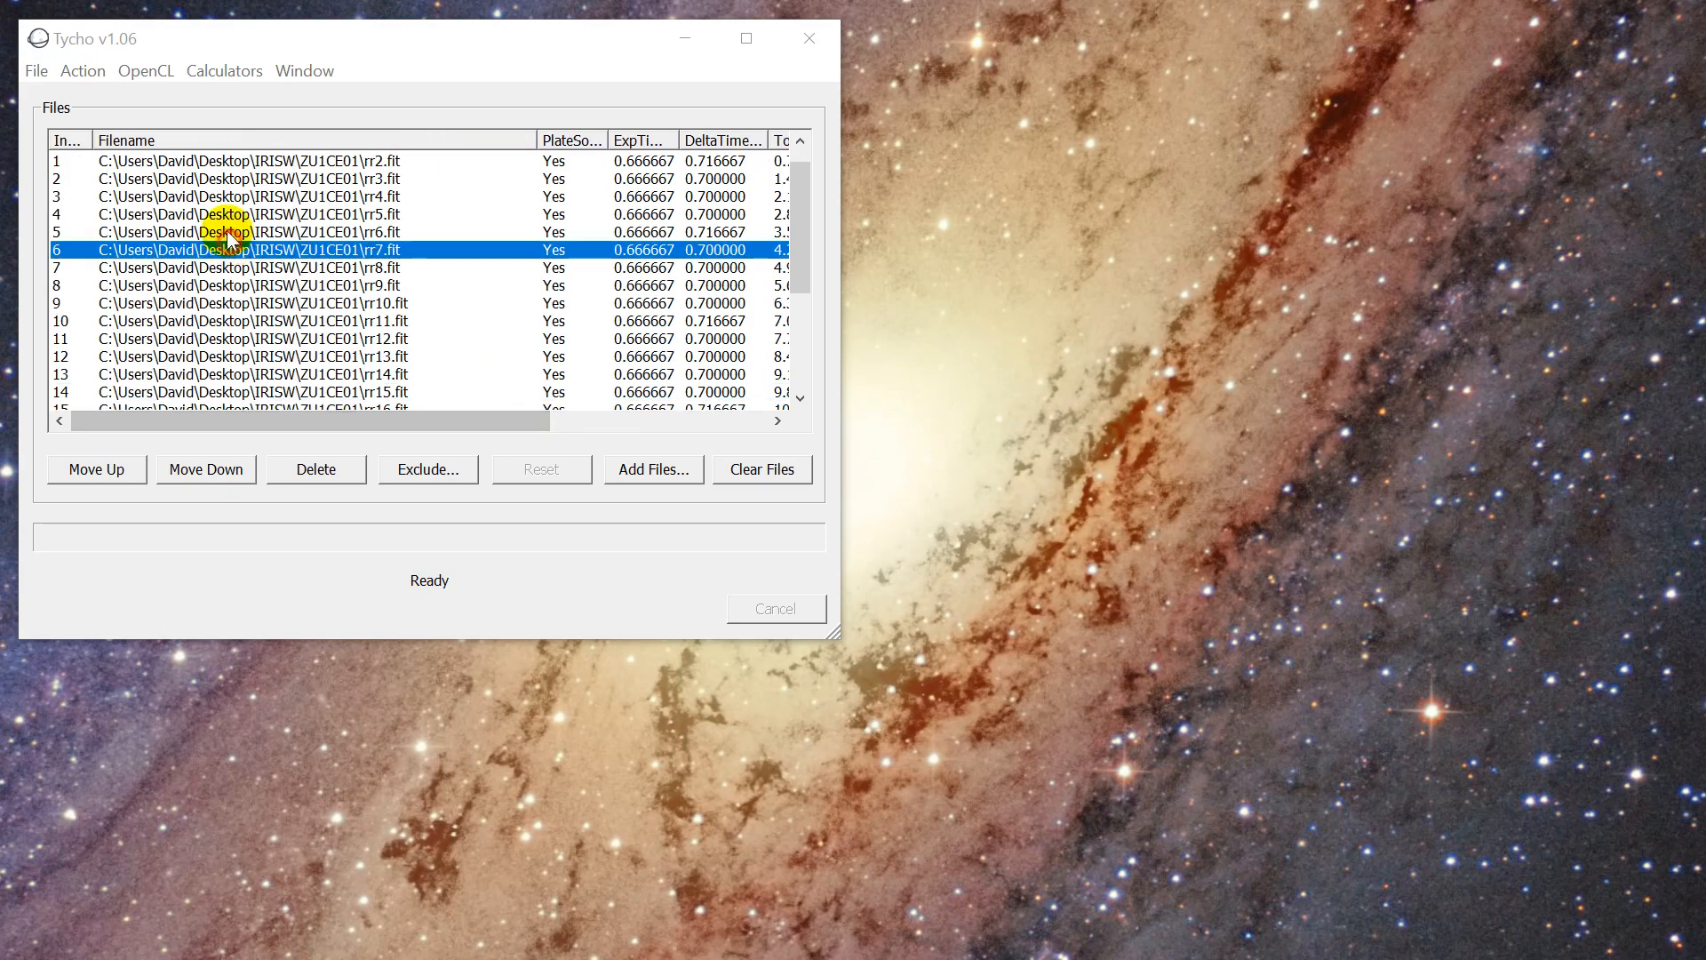
scroll(286, 305, down, 3)
scroll(289, 306, up, 4)
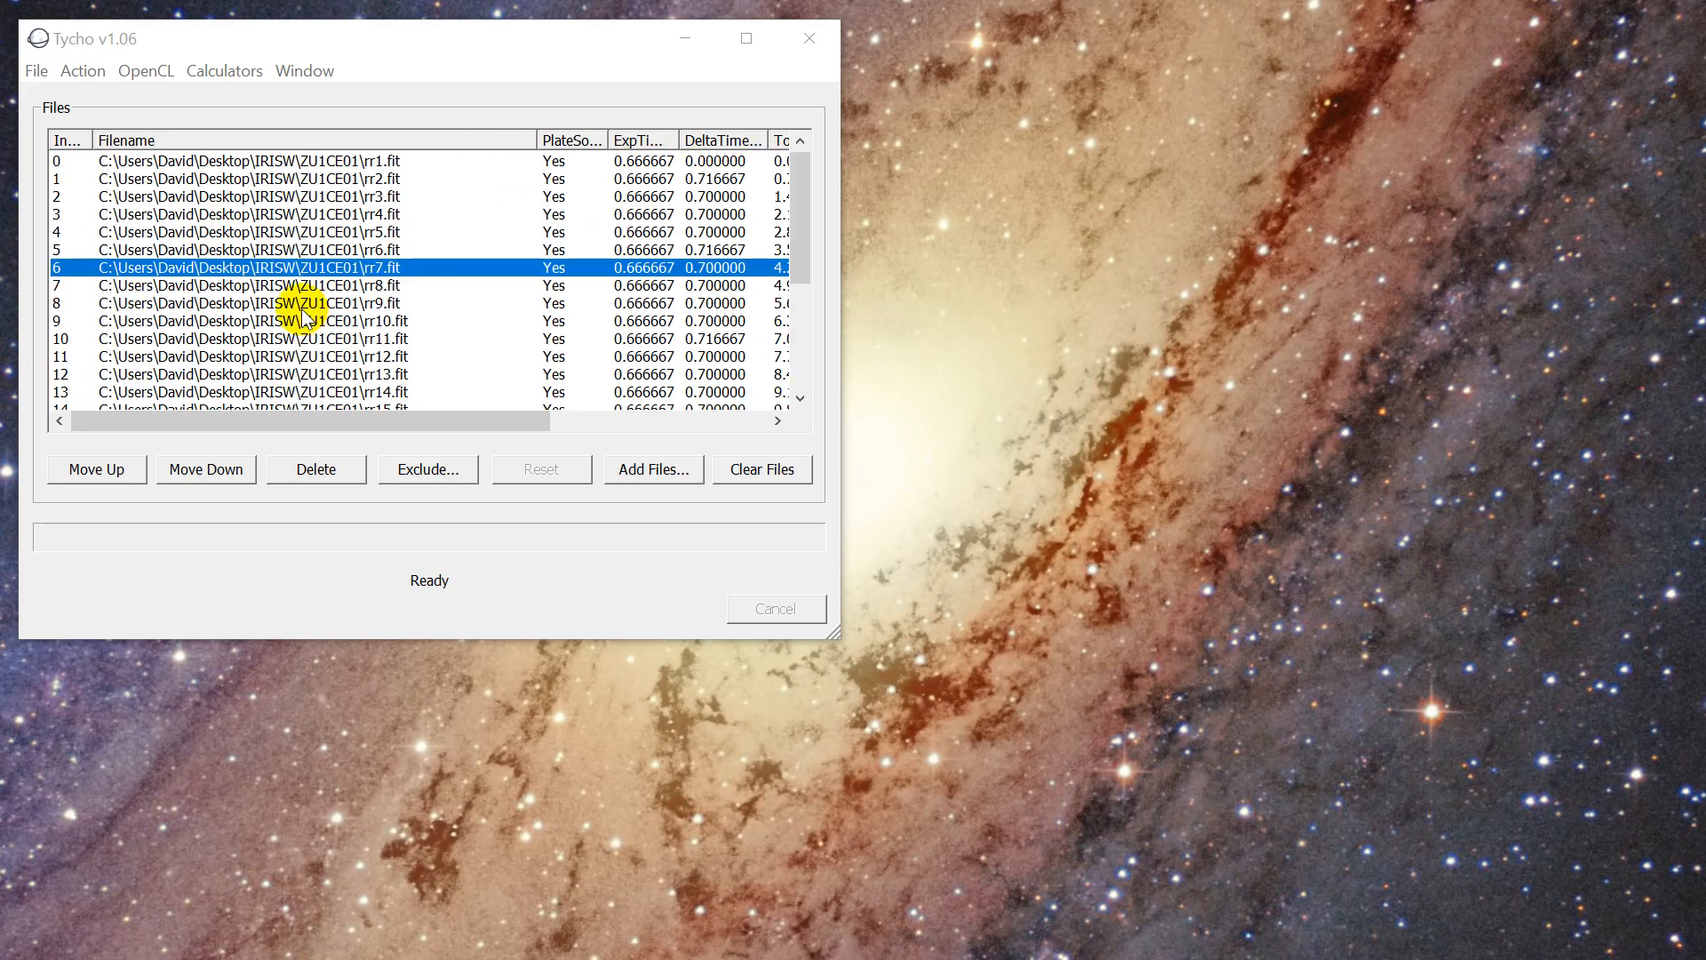
drag(285, 41, 300, 39)
click(239, 68)
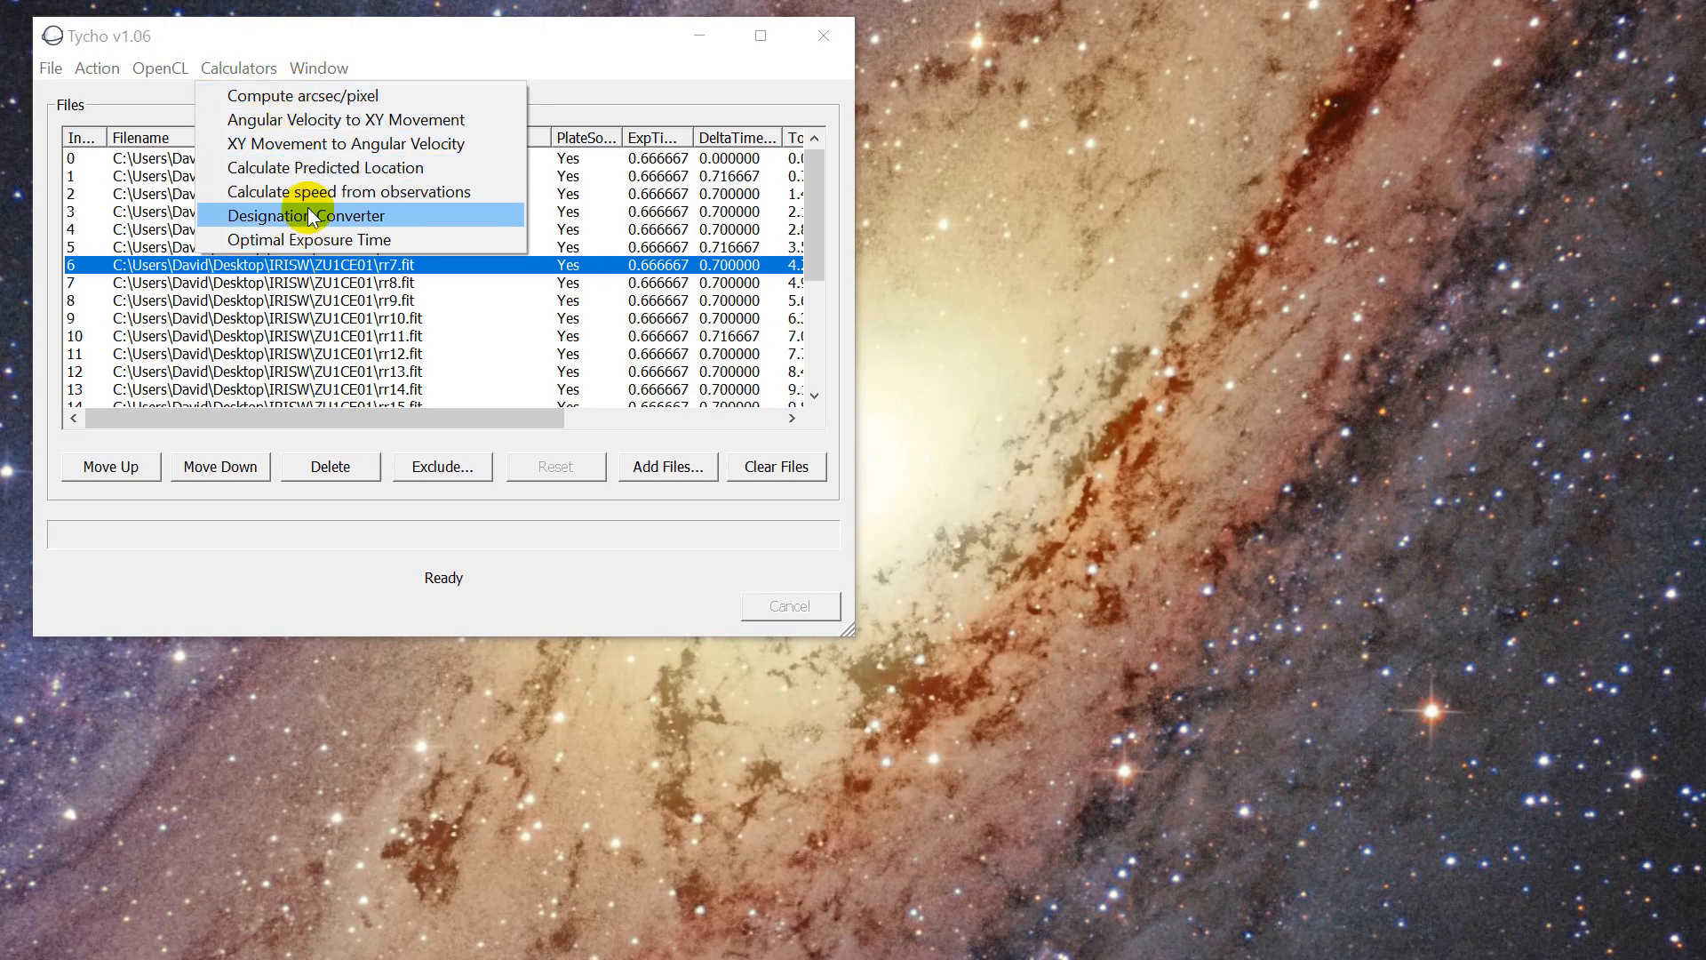
mouse_move(318, 70)
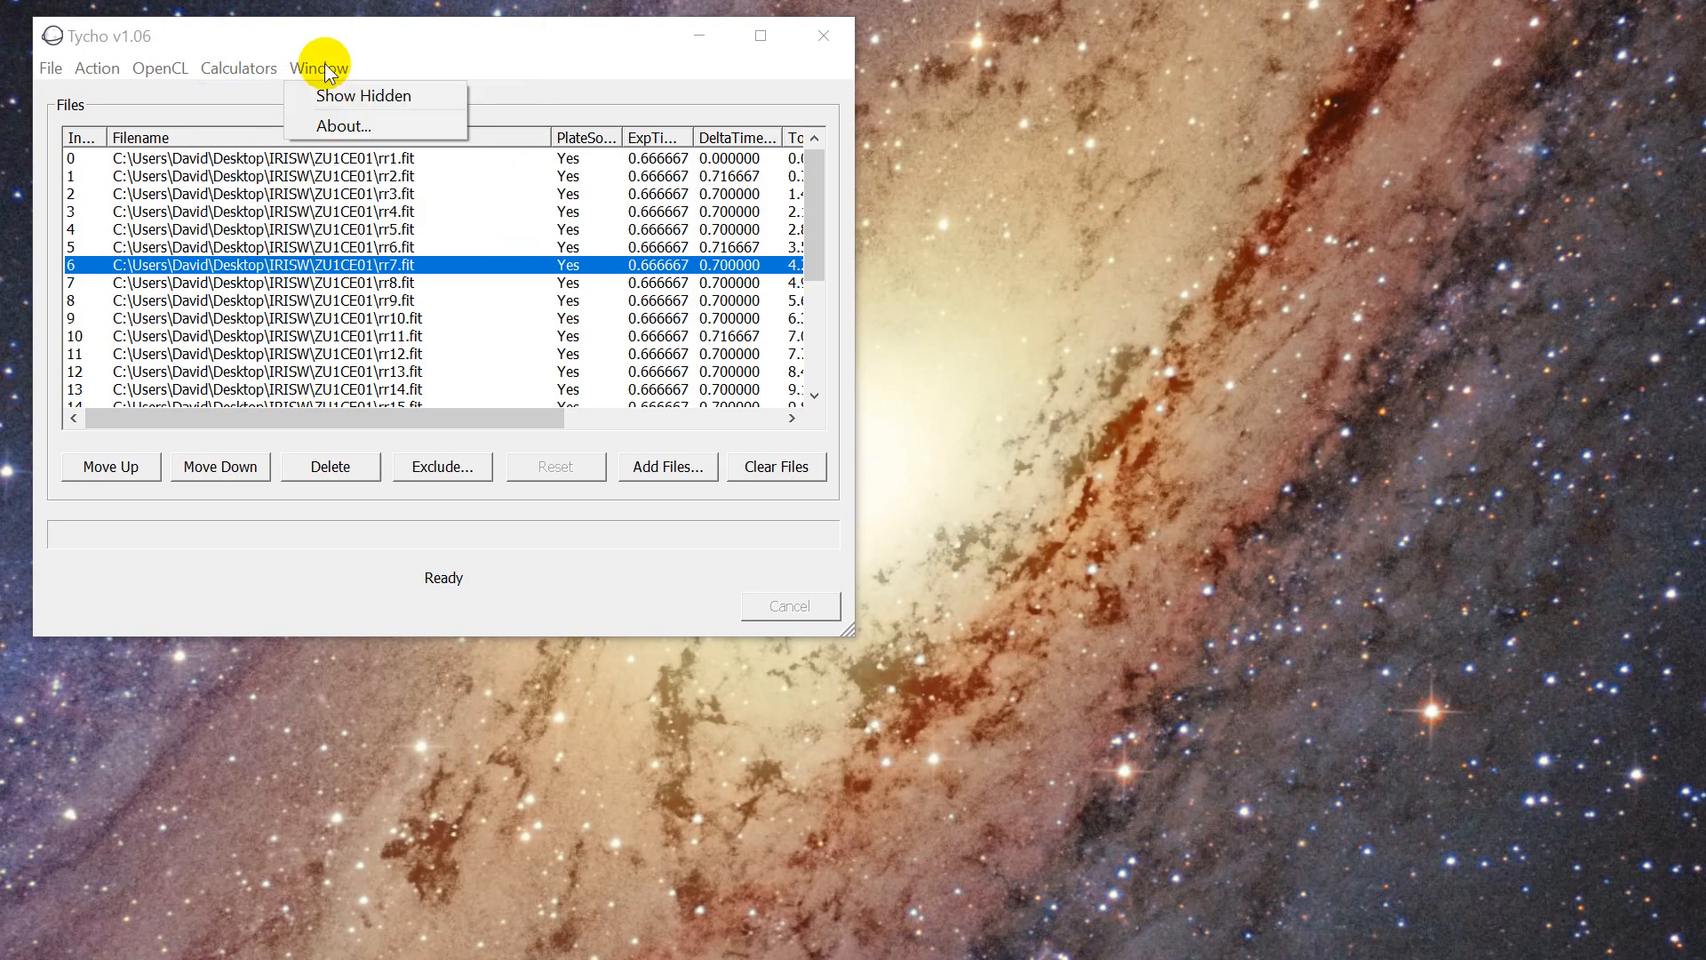
Run the Synthetic Tracker and set the star subtraction preview's display brightness to 6.9x.
mouse_move(110, 71)
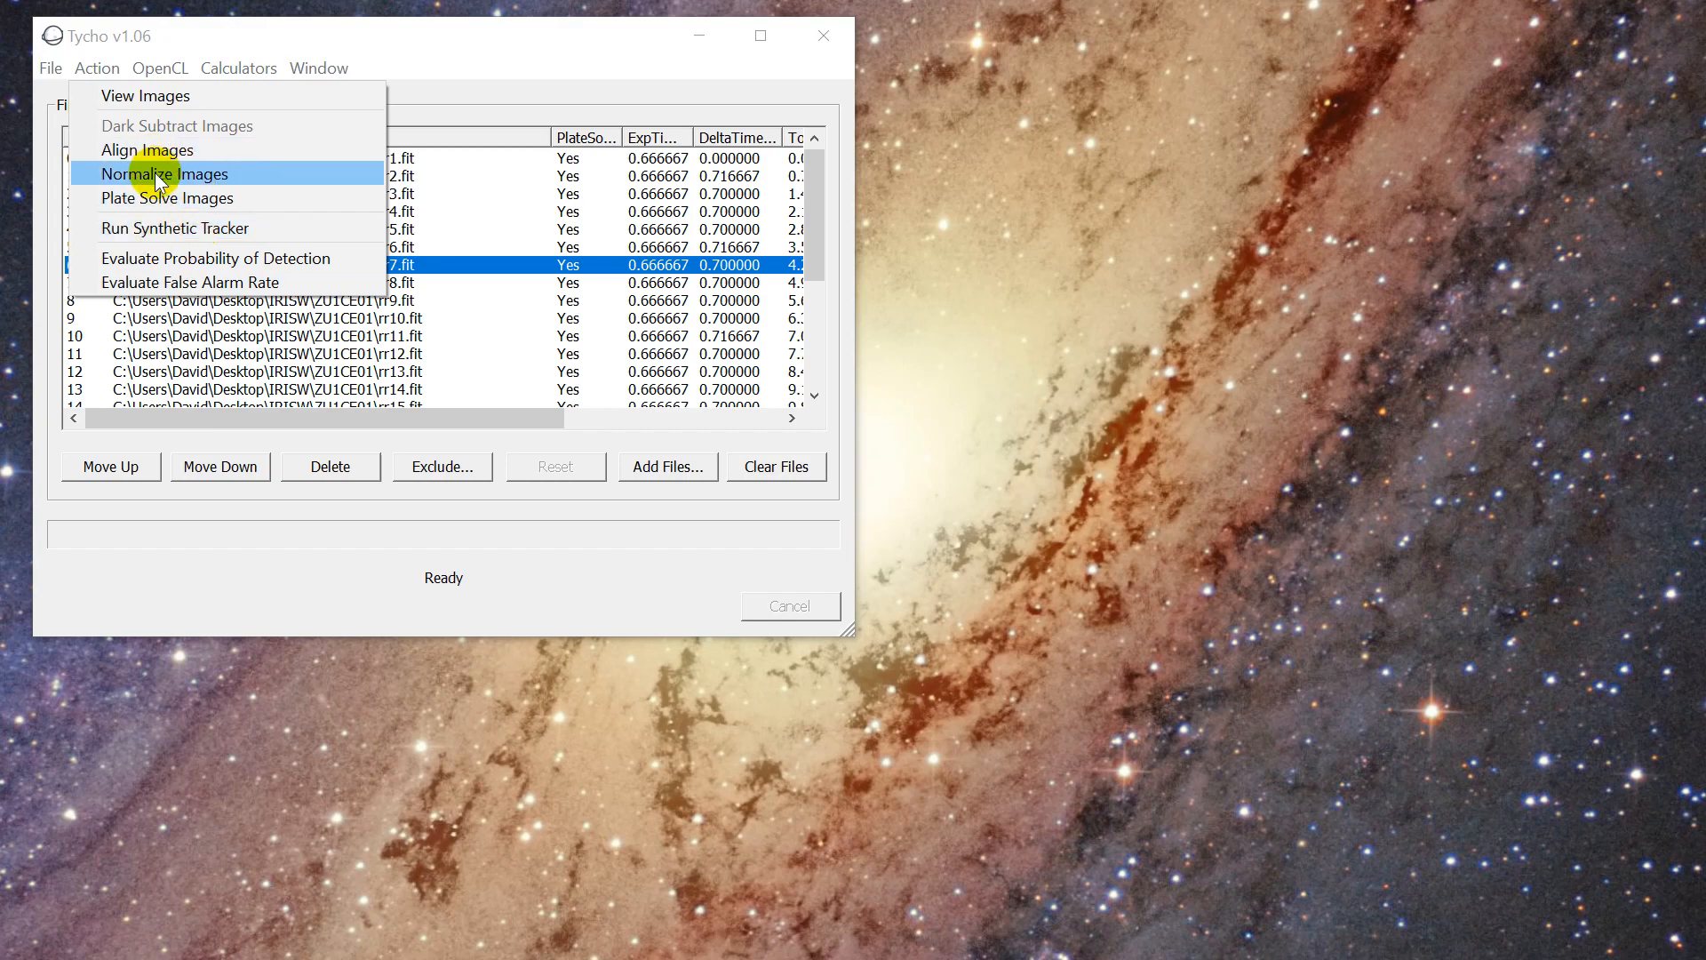
click(144, 227)
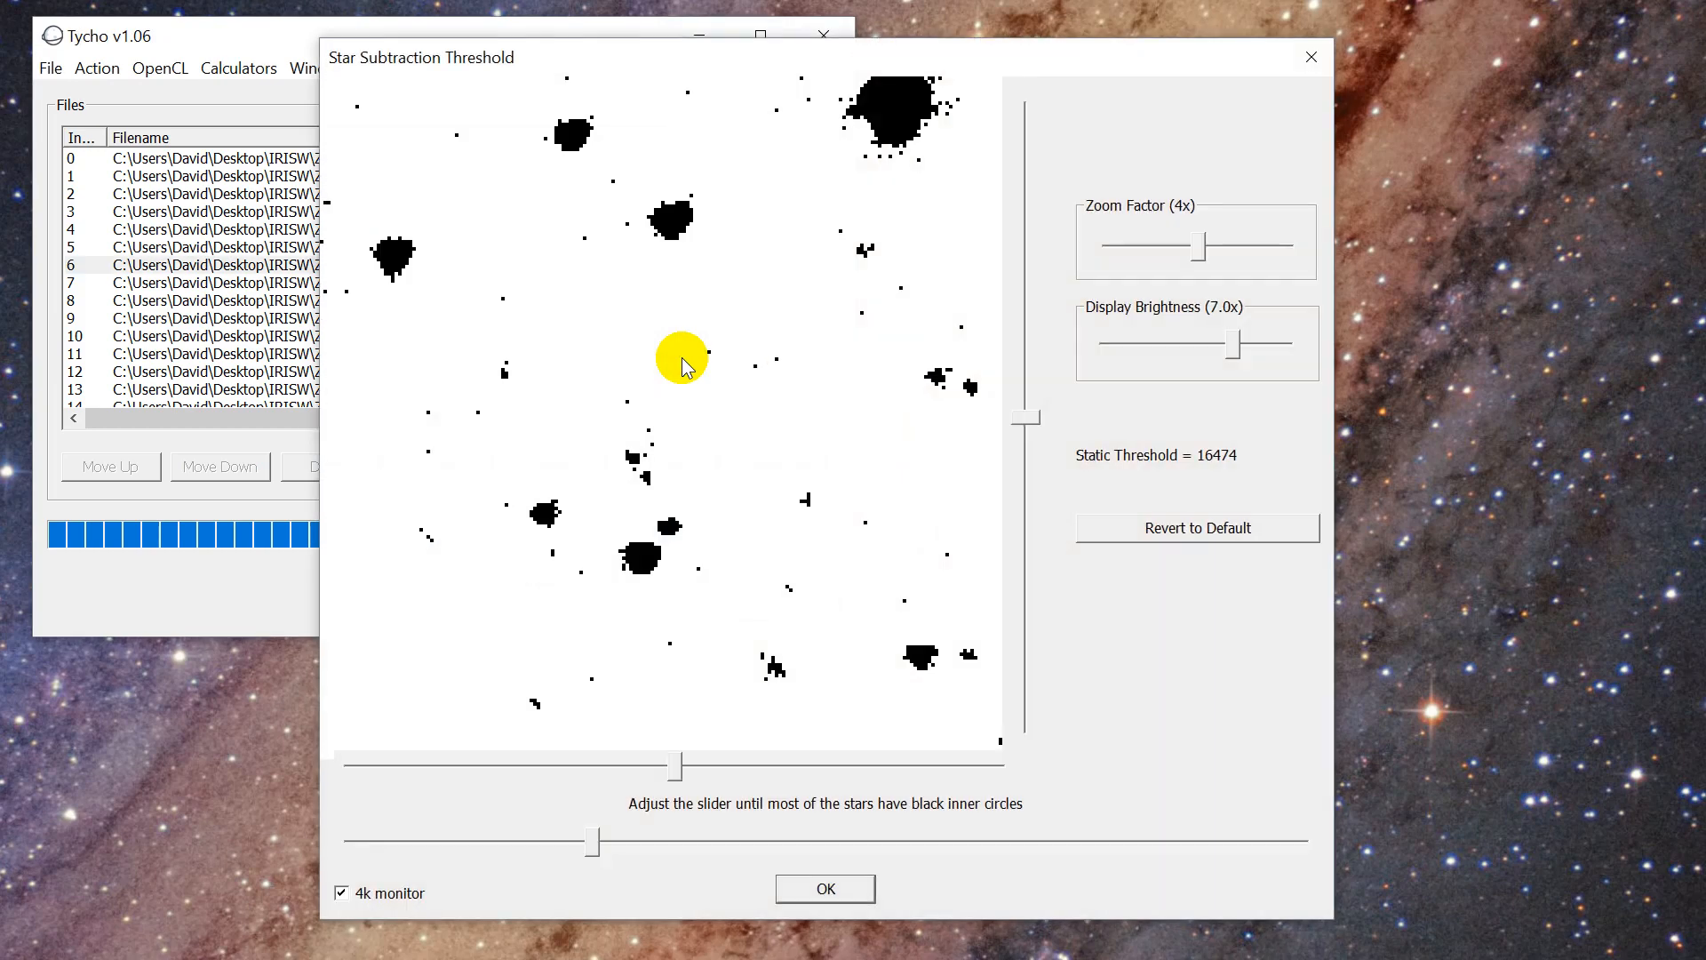
drag(742, 67, 878, 48)
mouse_move(1372, 328)
mouse_down()
mouse_move(1353, 328)
mouse_move(1374, 327)
mouse_up()
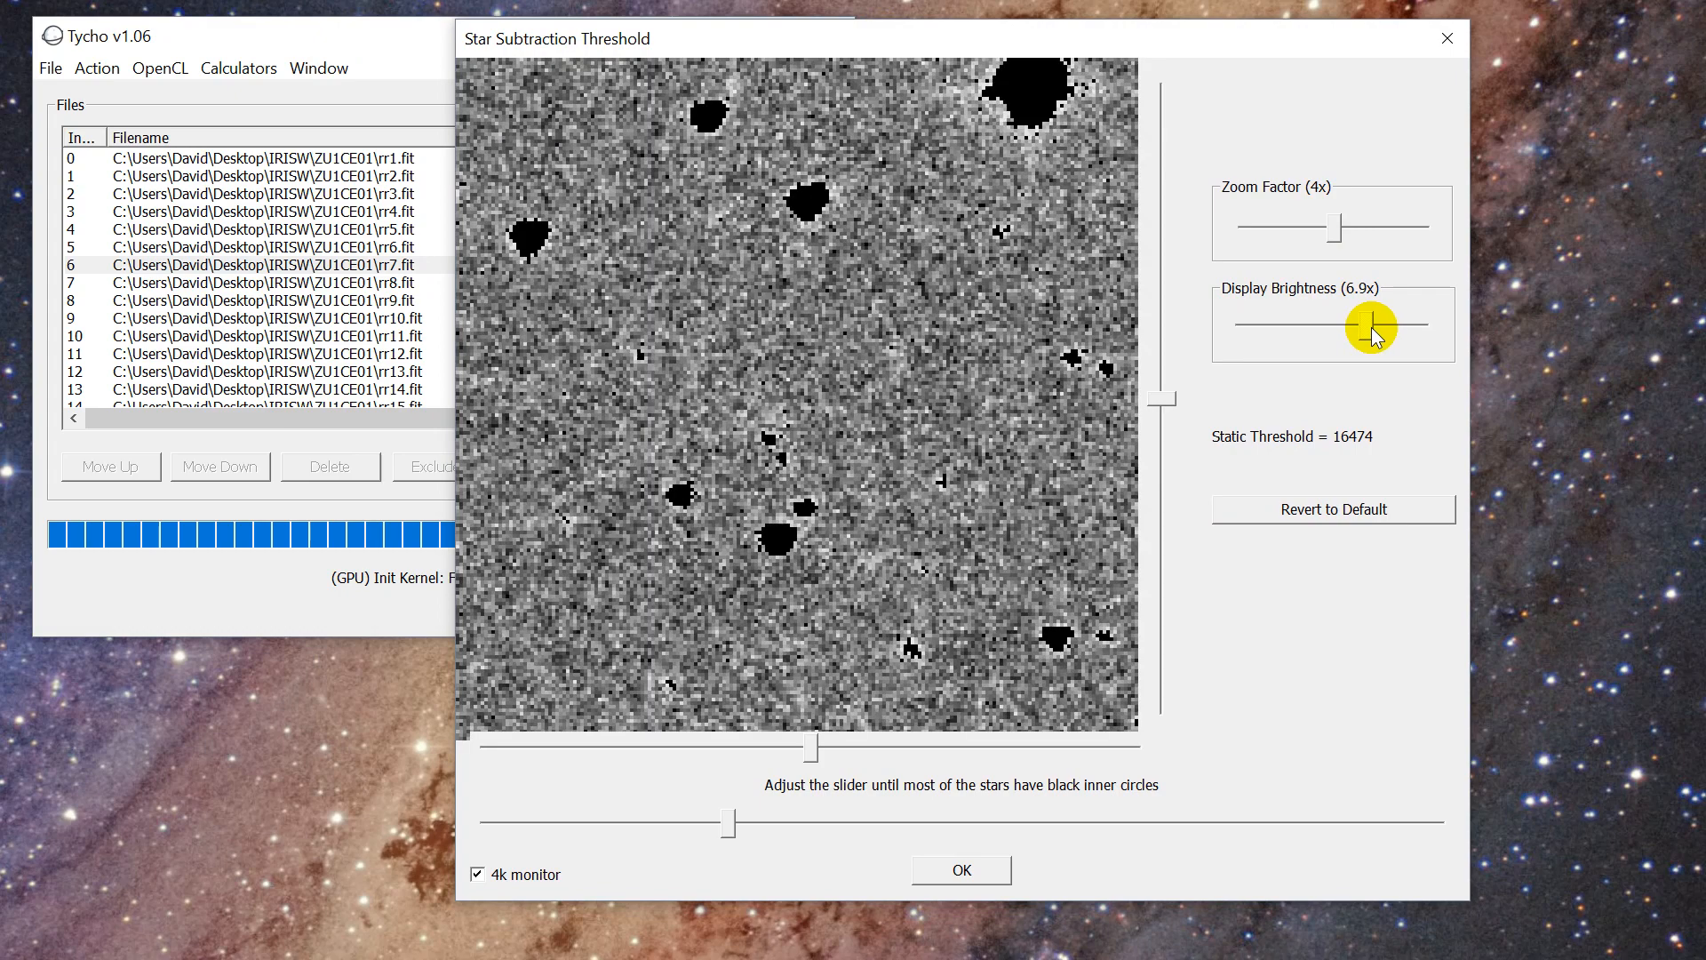
Lower the star subtraction static threshold to 16458, check the star masking in other image areas, and accept it.
mouse_move(733, 825)
mouse_down()
mouse_move(760, 823)
mouse_move(732, 823)
mouse_up()
key(Left)
key(Left)
key(Left)
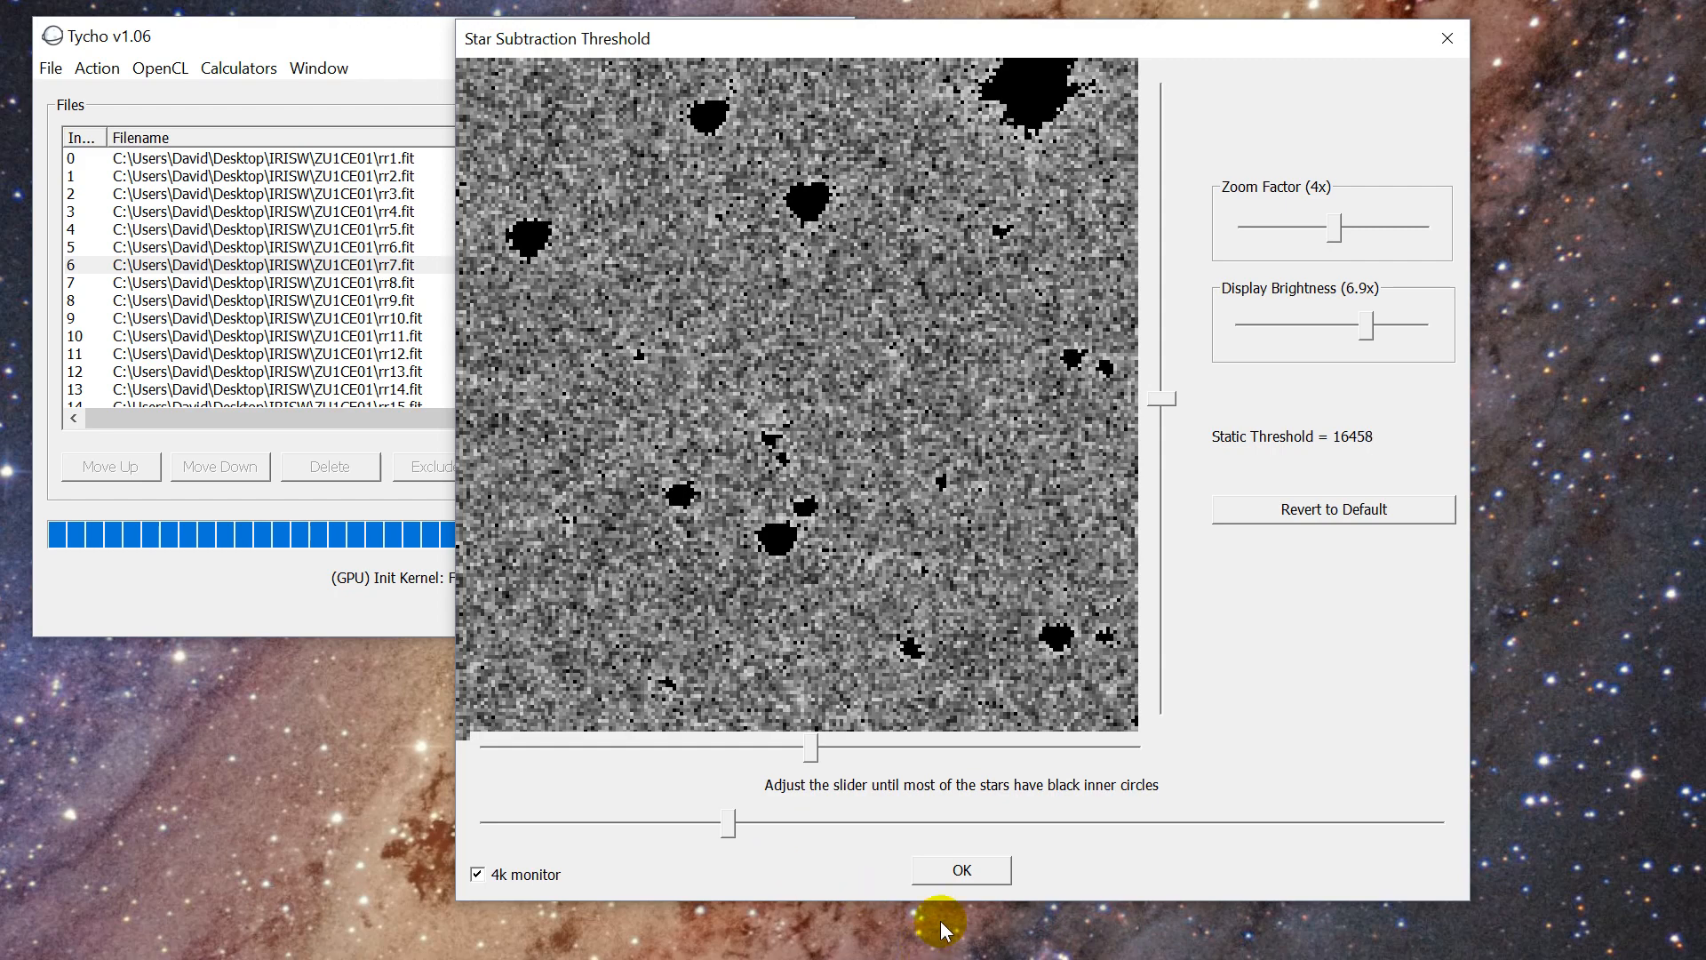
drag(697, 162, 1021, 539)
drag(773, 175, 993, 527)
drag(743, 160, 701, 139)
drag(863, 473, 755, 202)
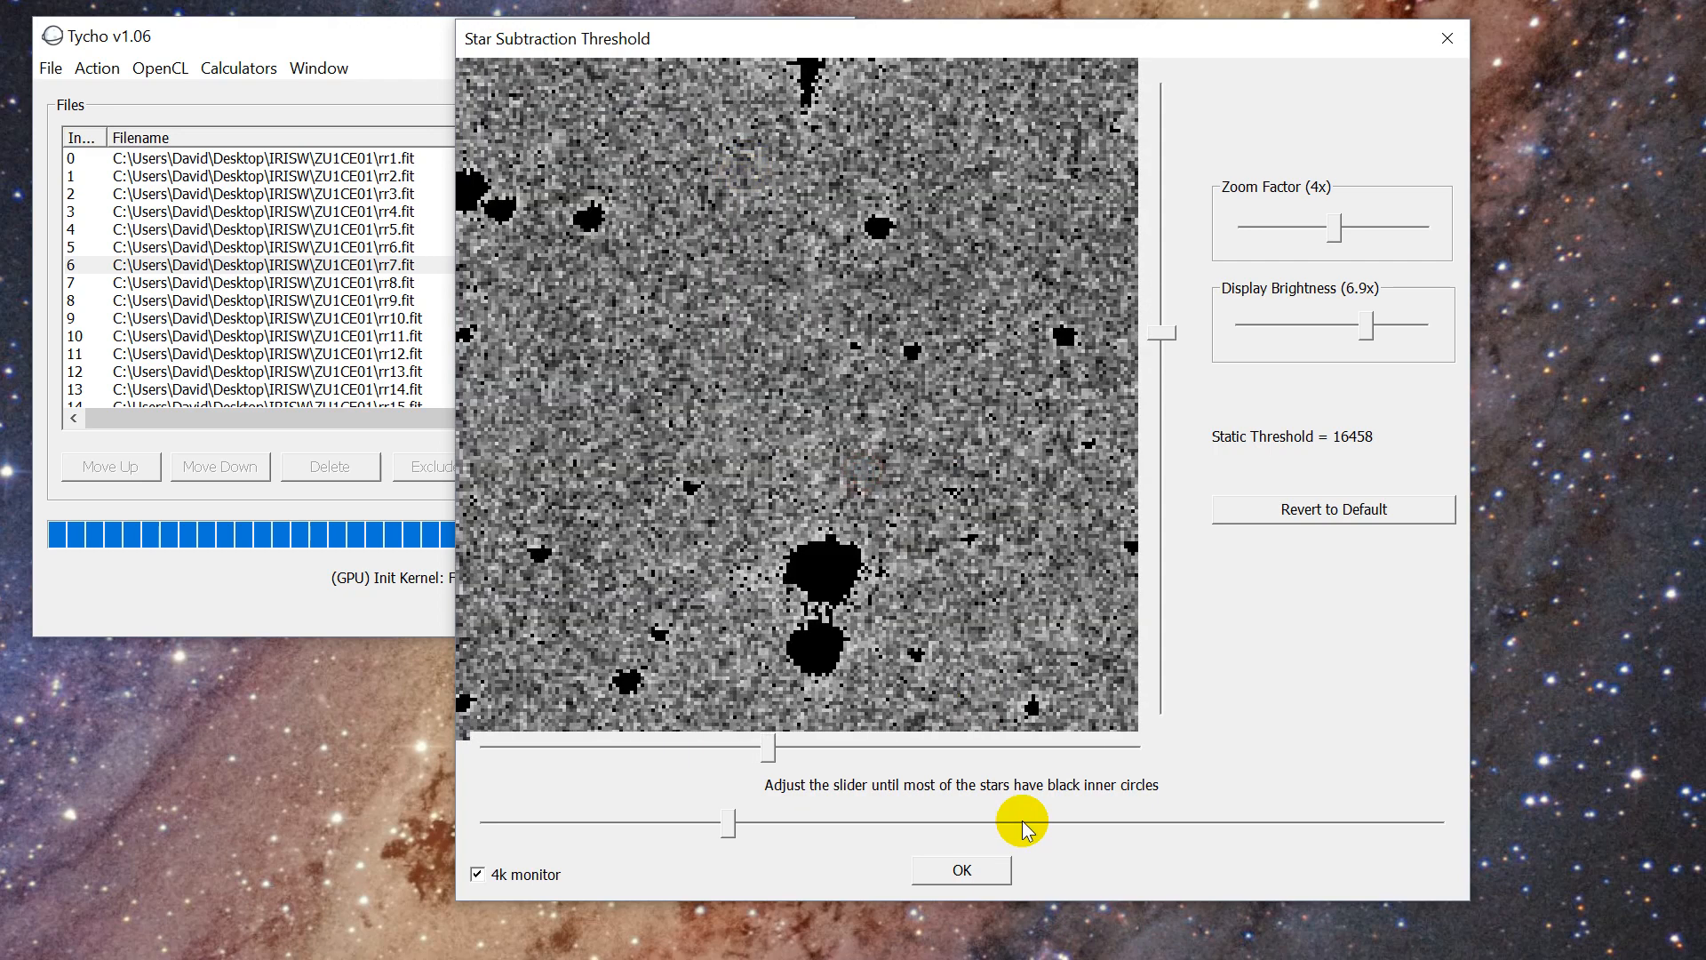
click(974, 871)
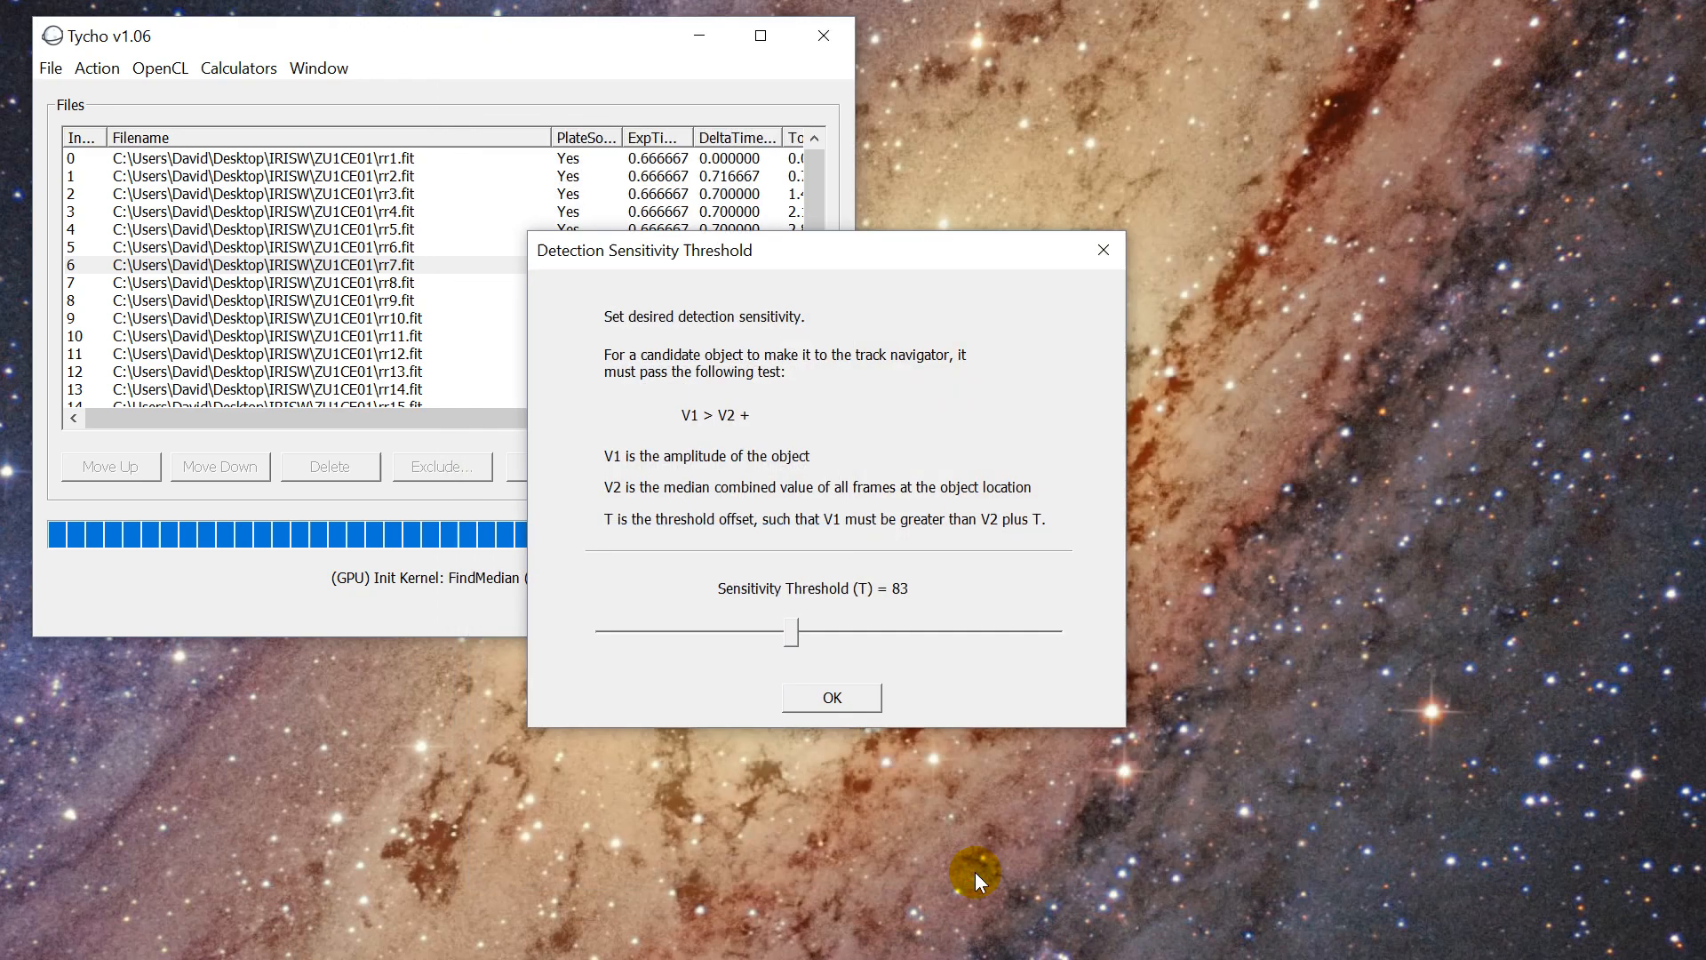
Move the detection sensitivity threshold up, bring it back close to its default, and accept it.
drag(663, 257, 1042, 113)
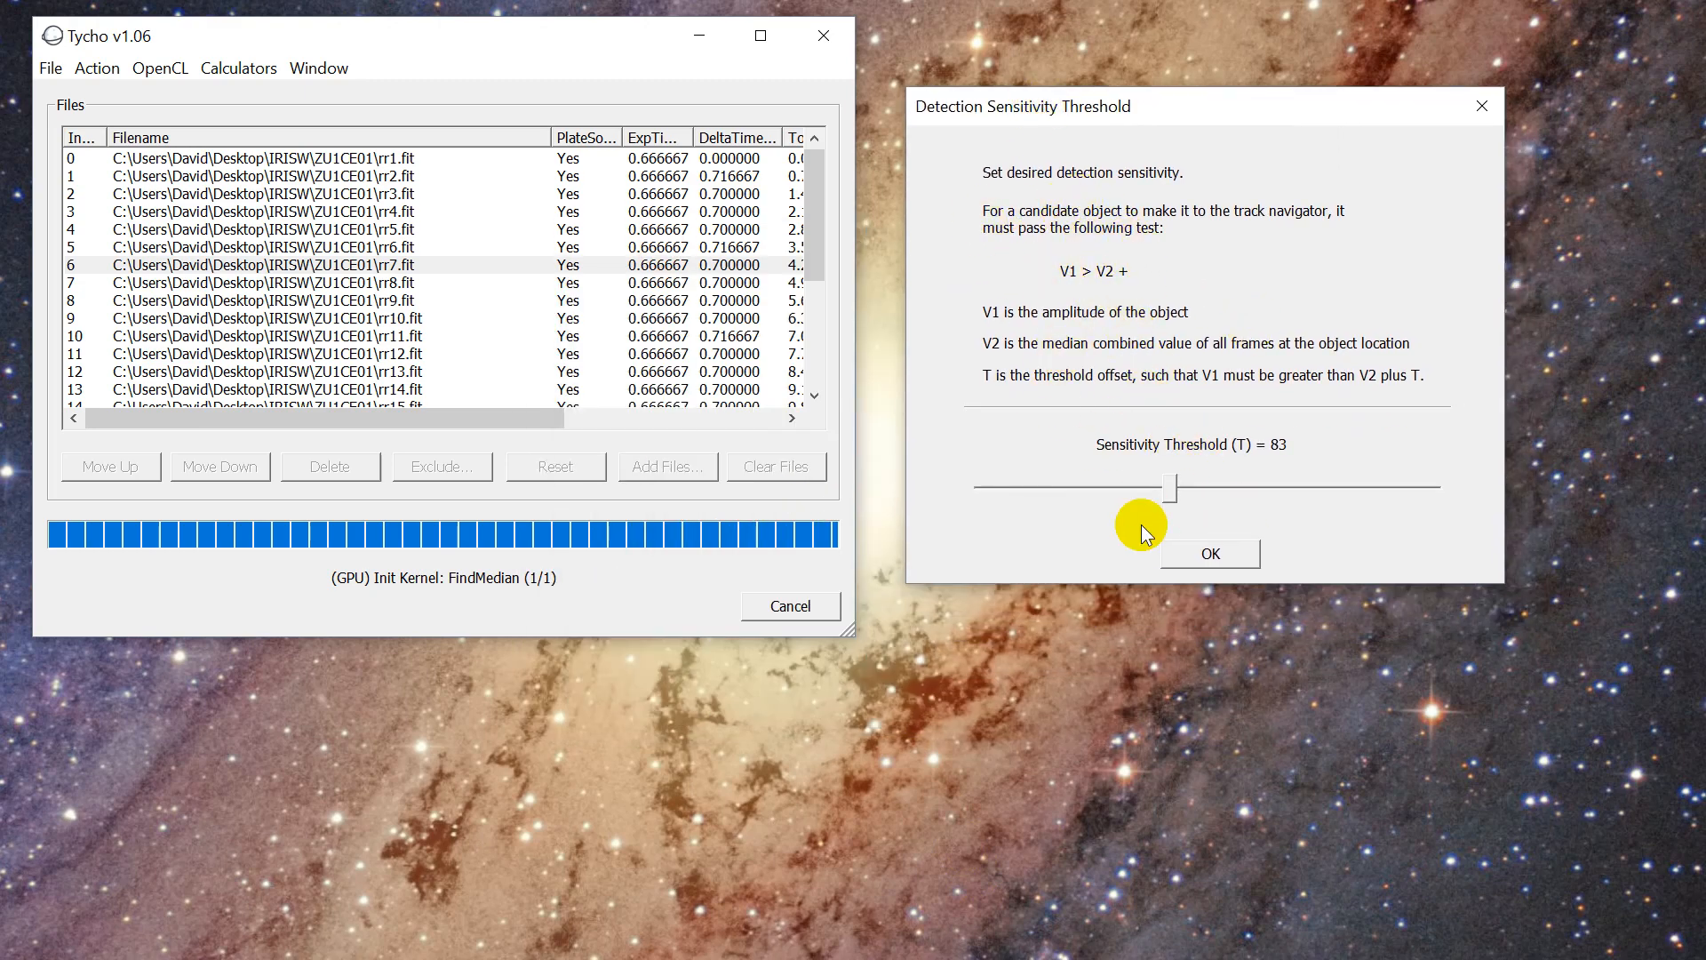
drag(1262, 489, 1362, 492)
drag(1366, 501, 1183, 496)
click(1222, 557)
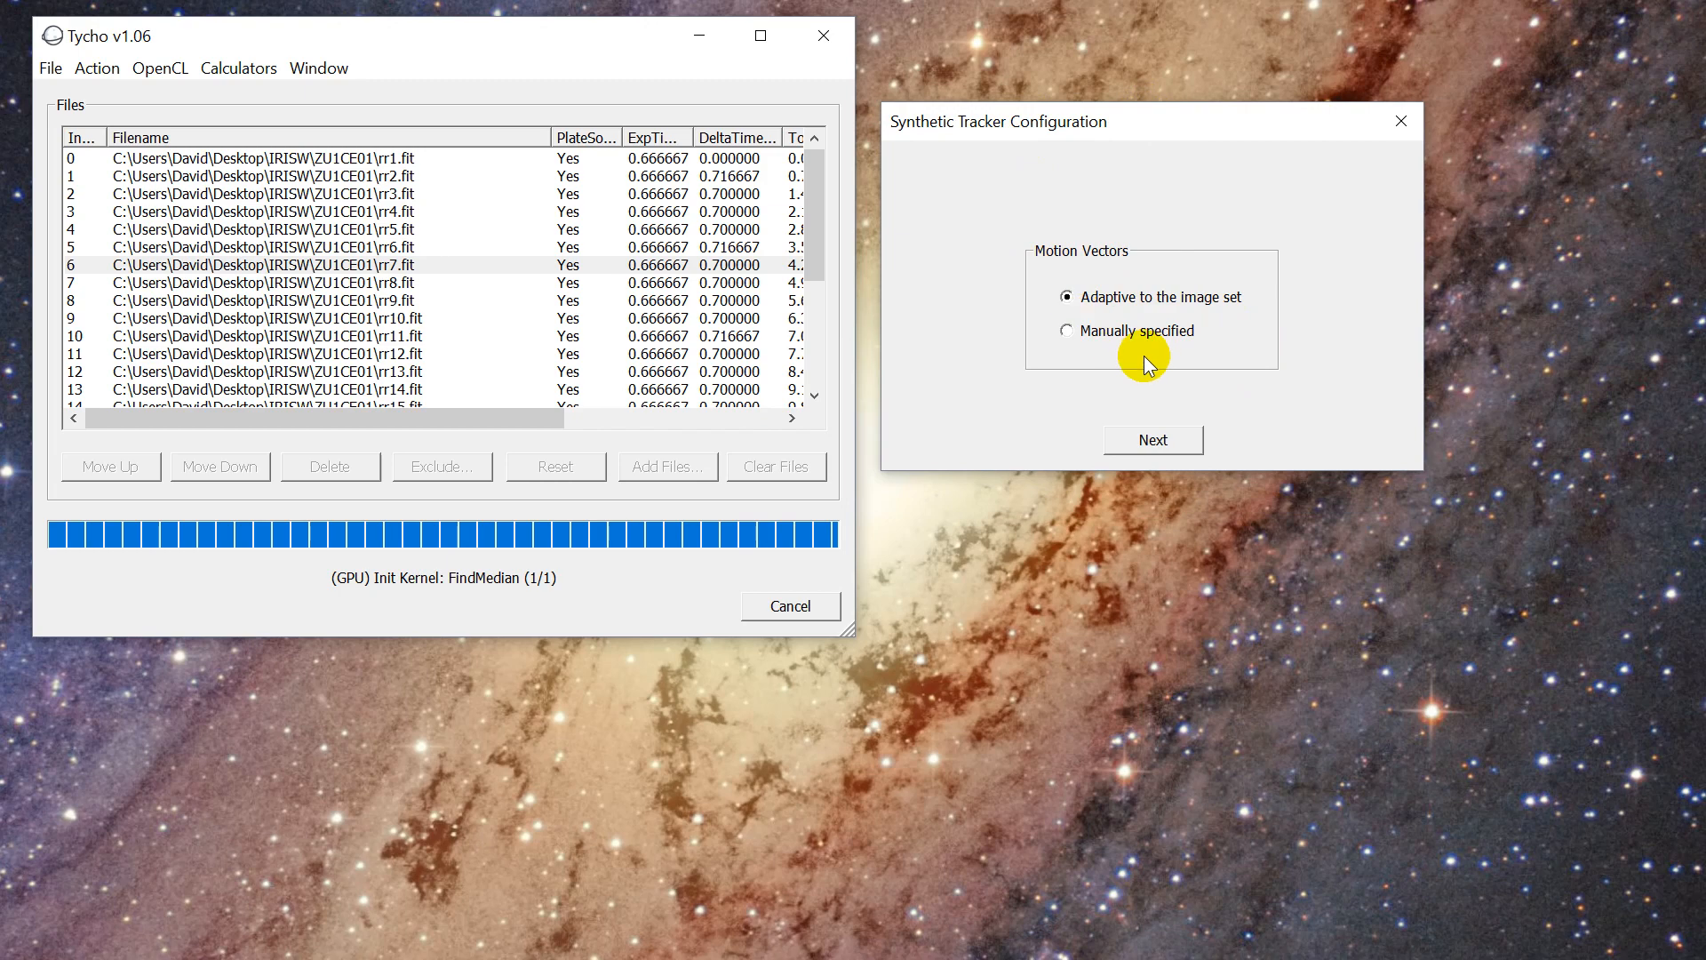
Keep the motion vectors adaptive to the image set and open the adaptive tracker configuration.
click(1164, 440)
drag(801, 89, 1177, 44)
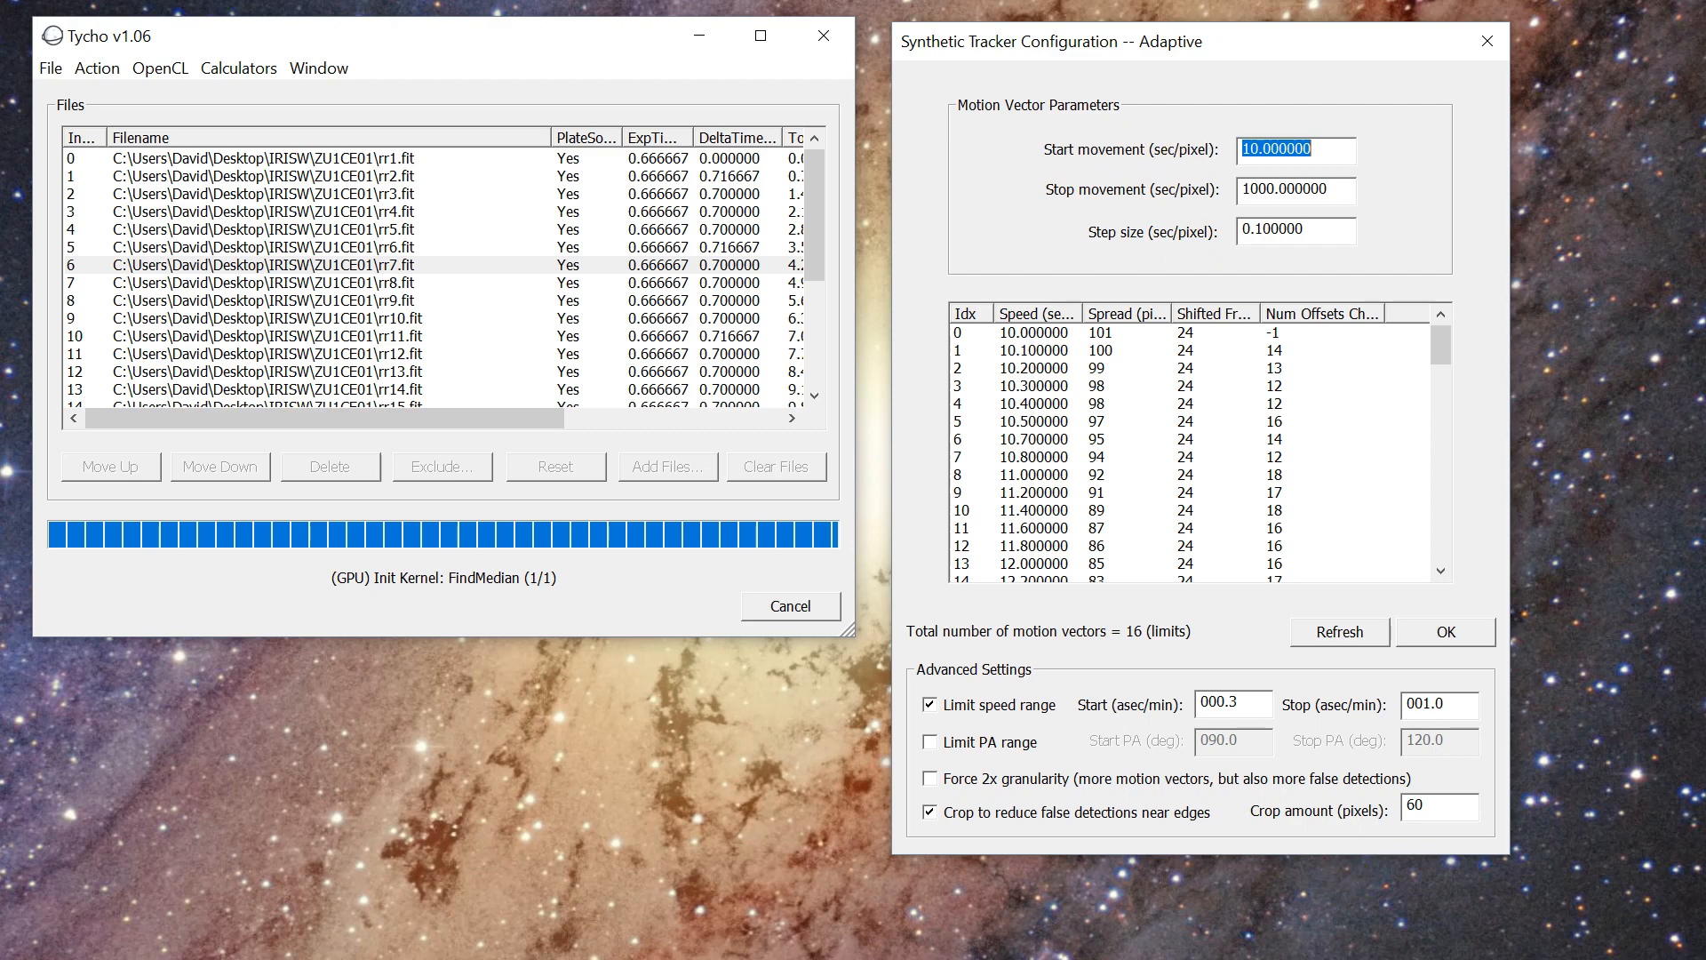
click(1239, 703)
Open Calculator and divide 60 by 5 to work out the object's motion rate.
key(Return)
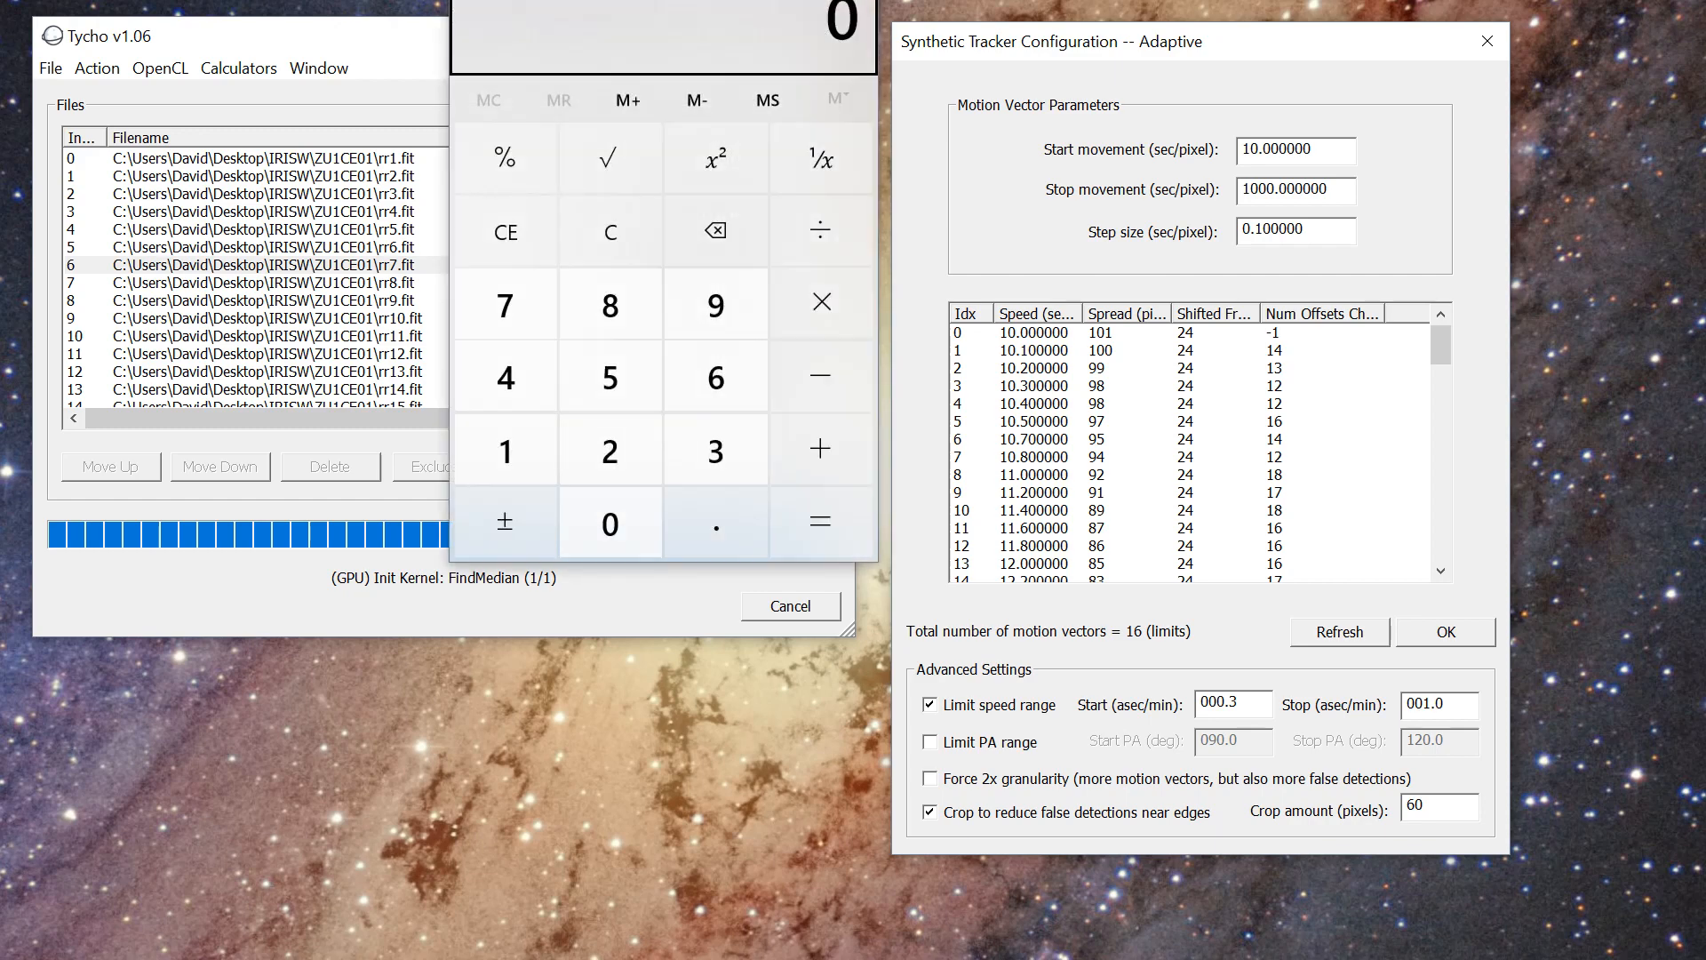
drag(608, 0, 611, 220)
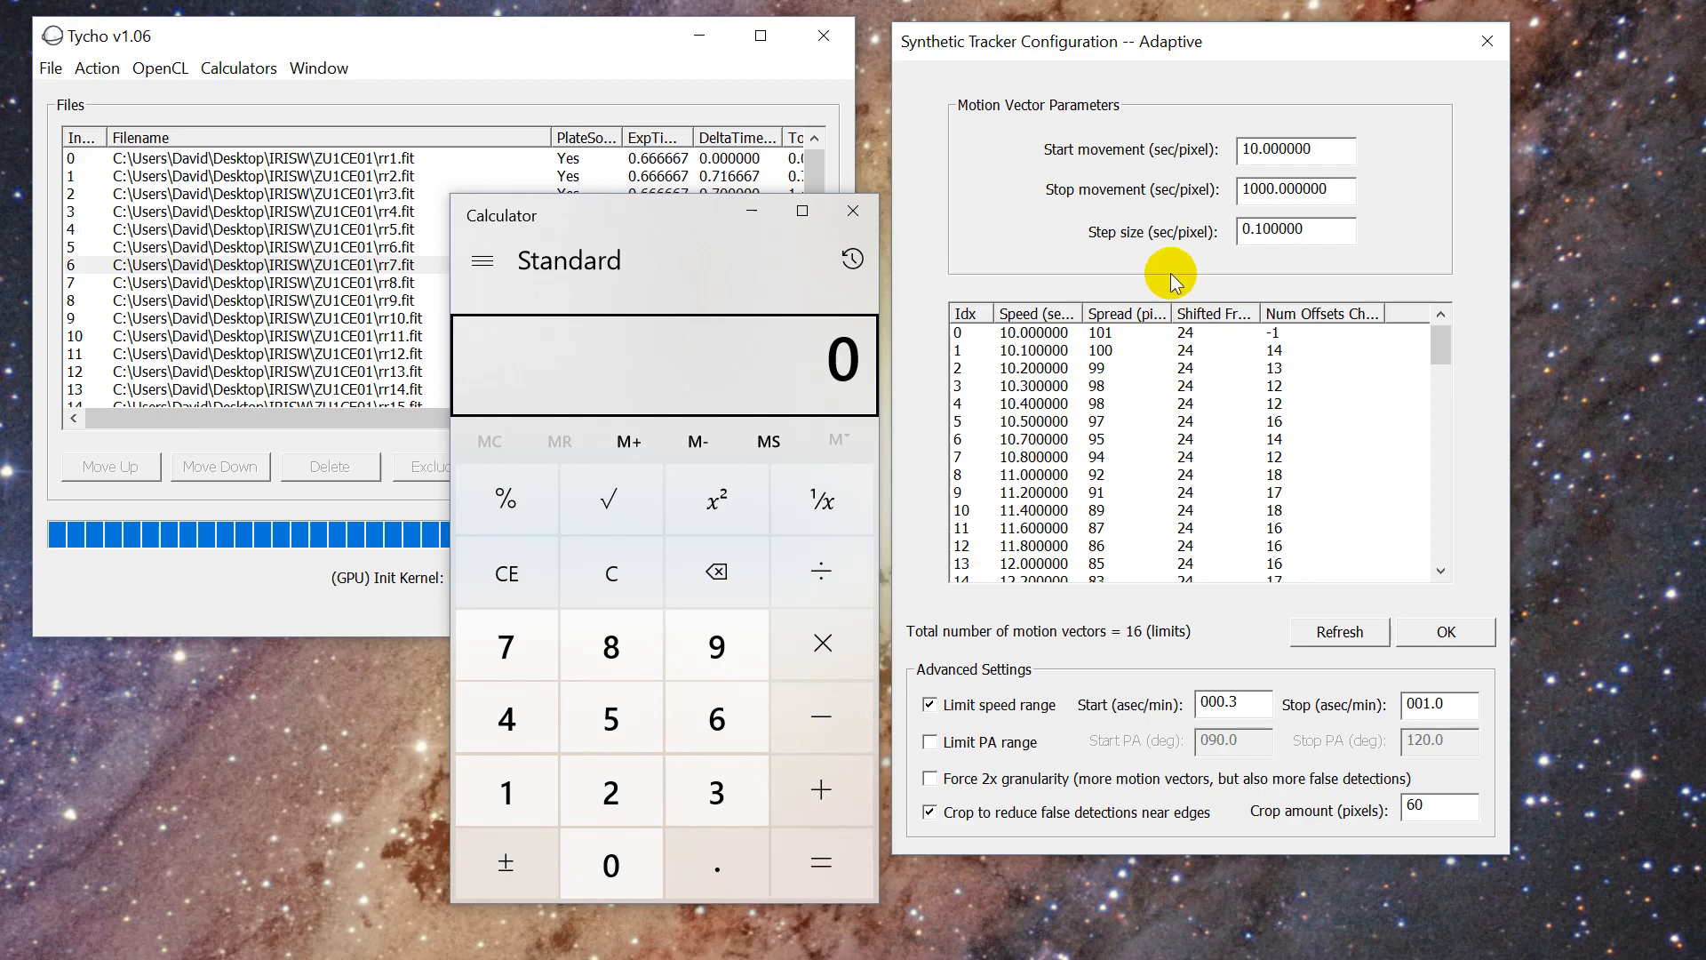
click(1096, 151)
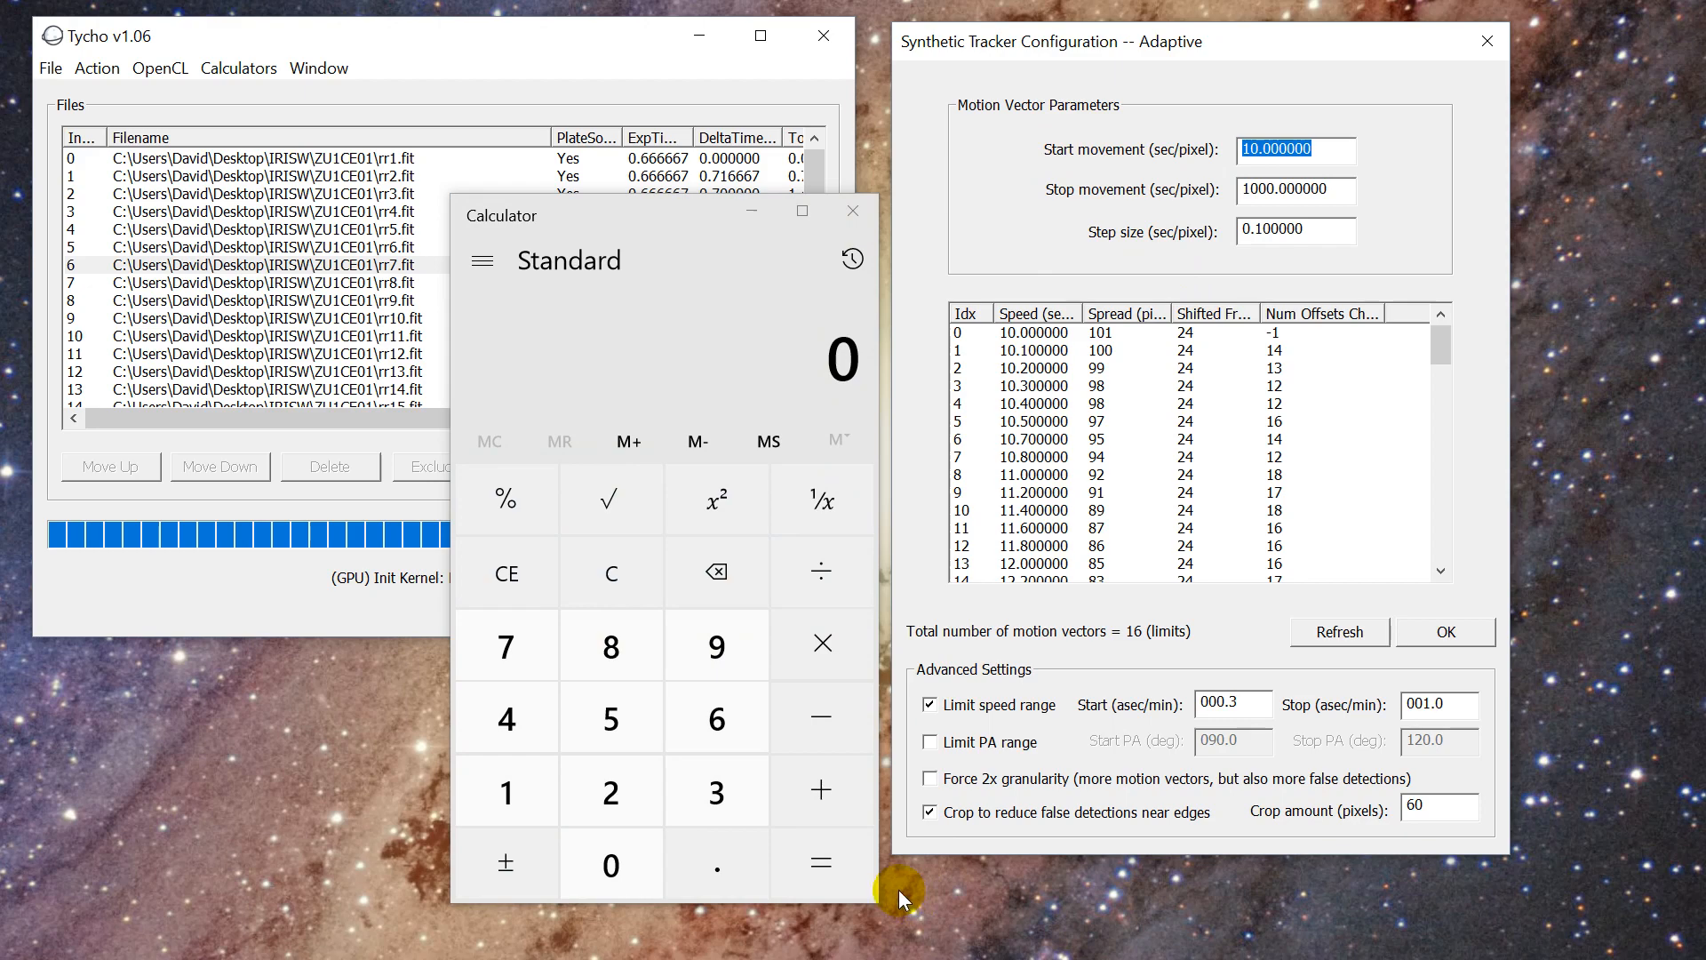
click(702, 735)
click(635, 872)
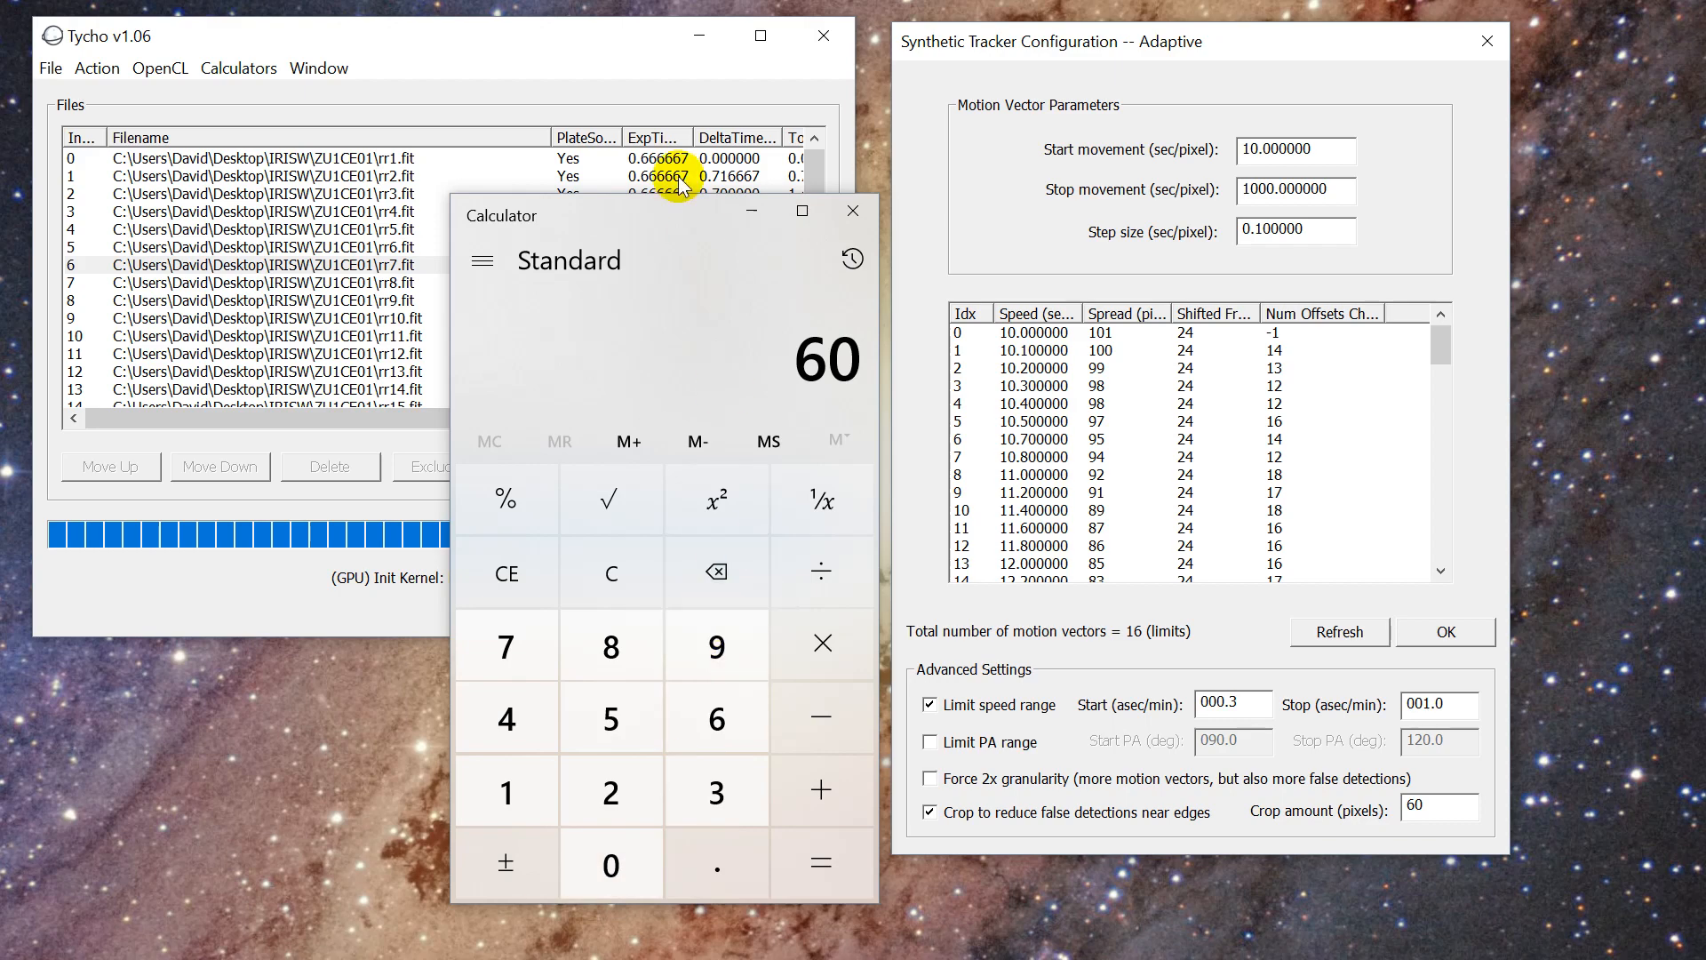
drag(653, 217, 720, 229)
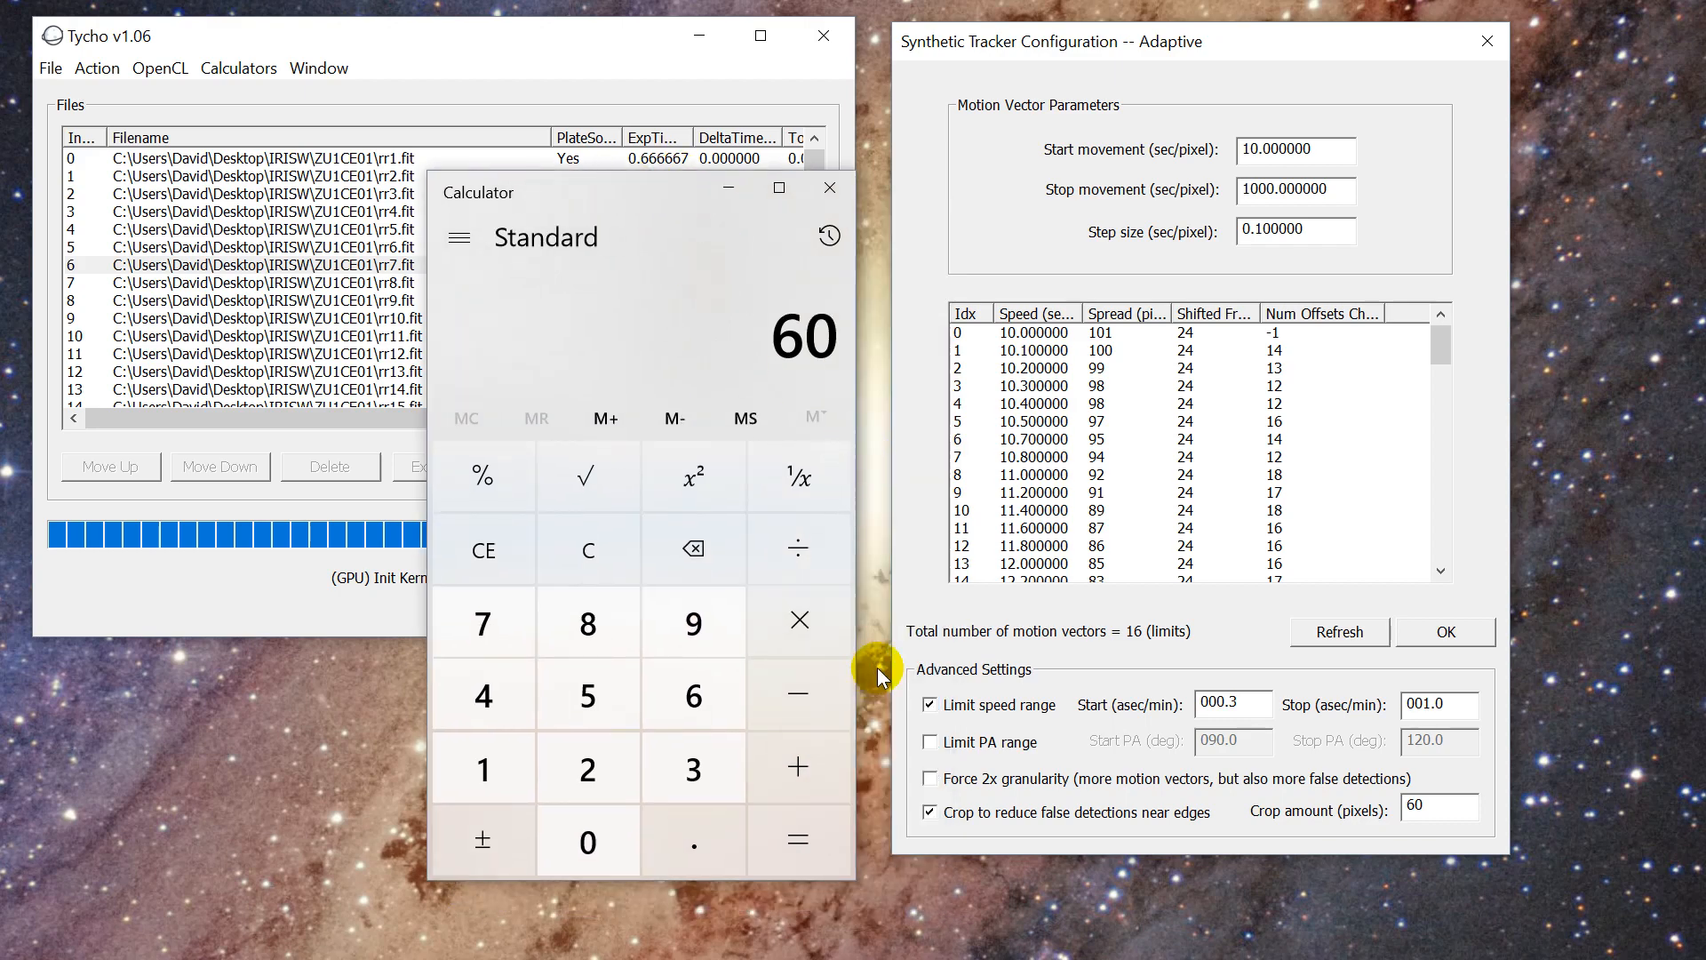
click(785, 578)
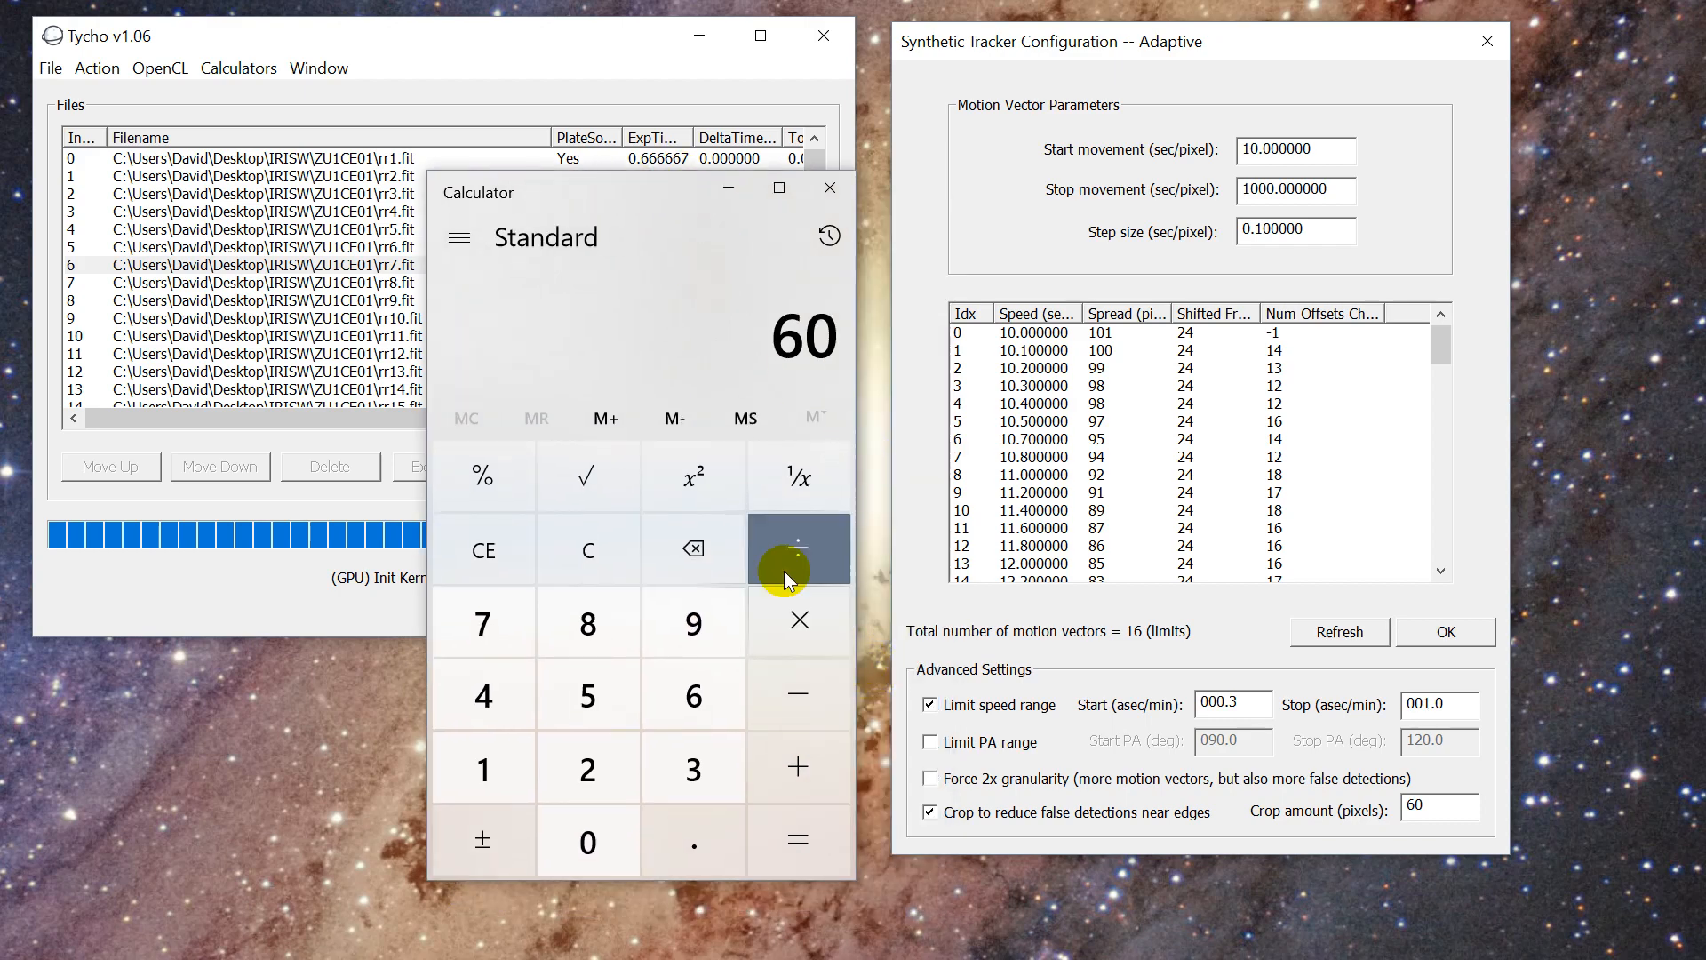
click(590, 711)
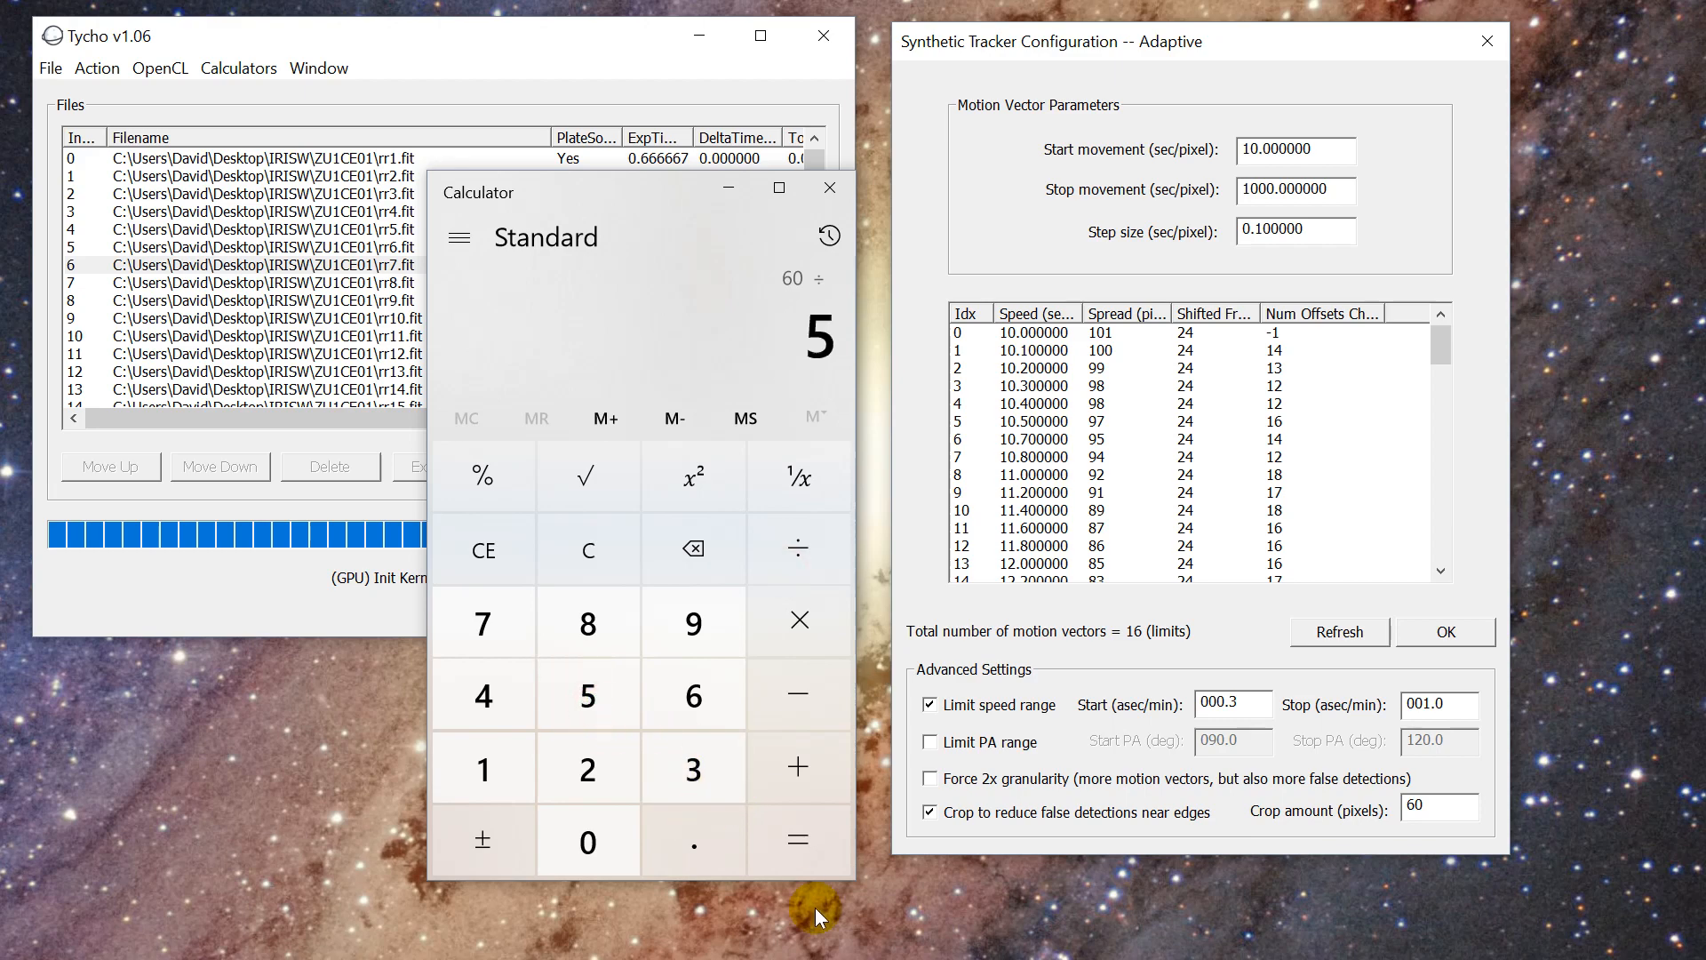
click(771, 834)
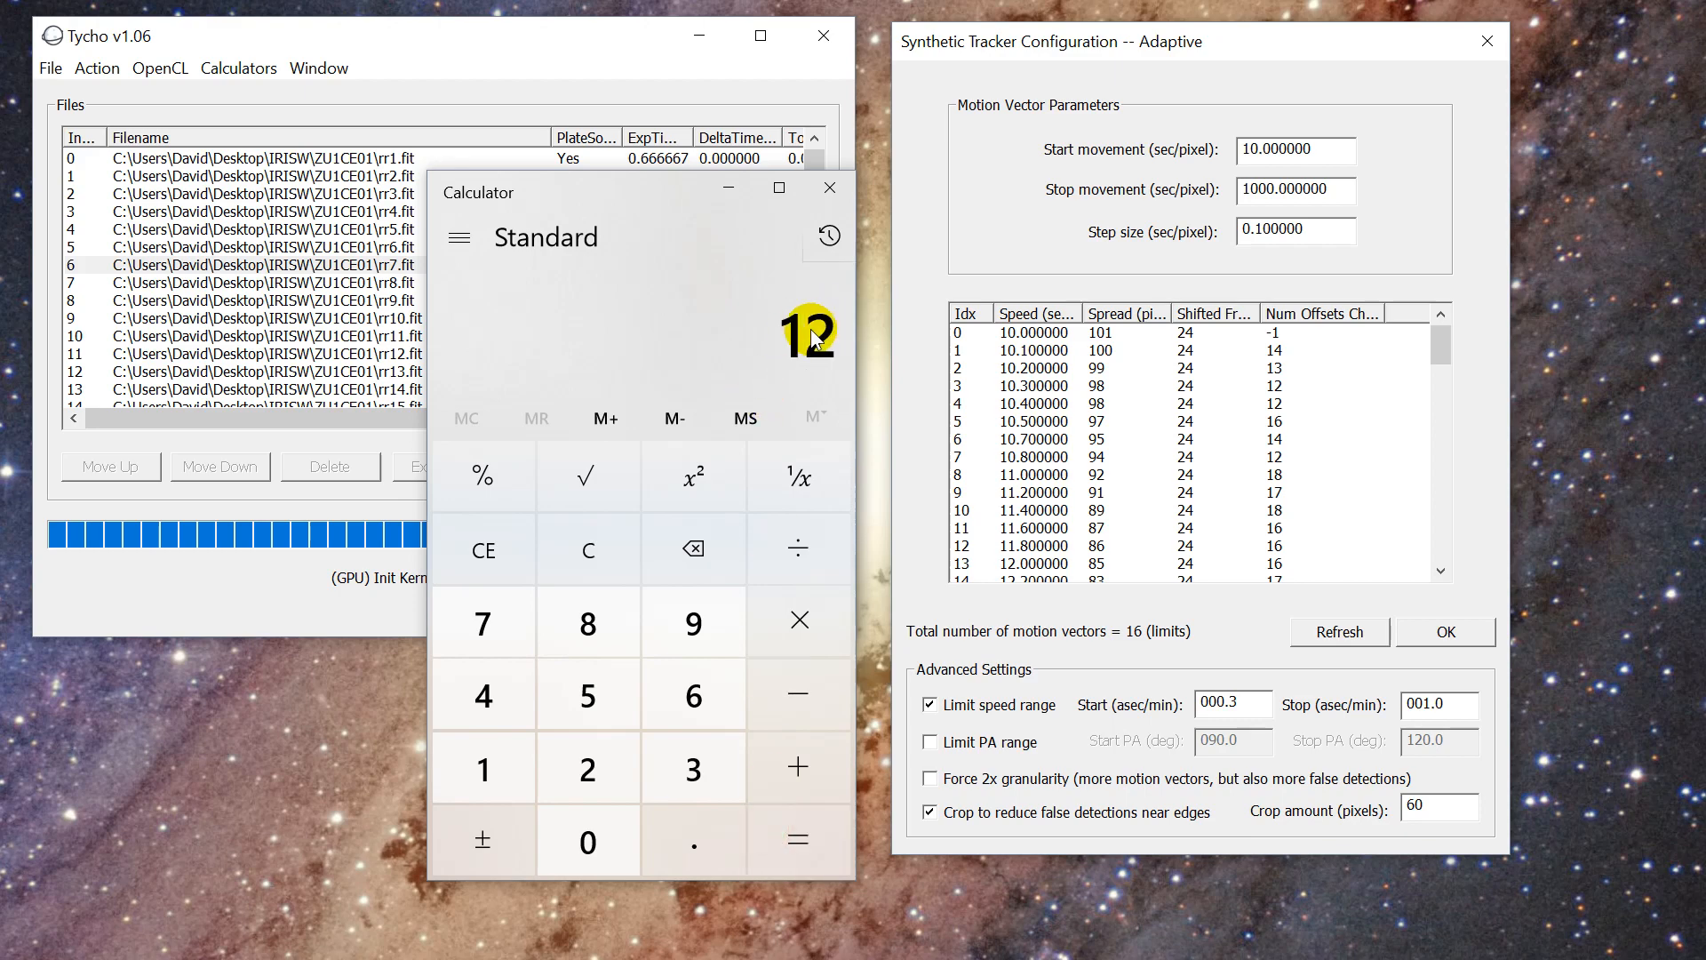
Multiply the quotient in Calculator by 1.3 to convert the motion rate to seconds per pixel.
click(783, 620)
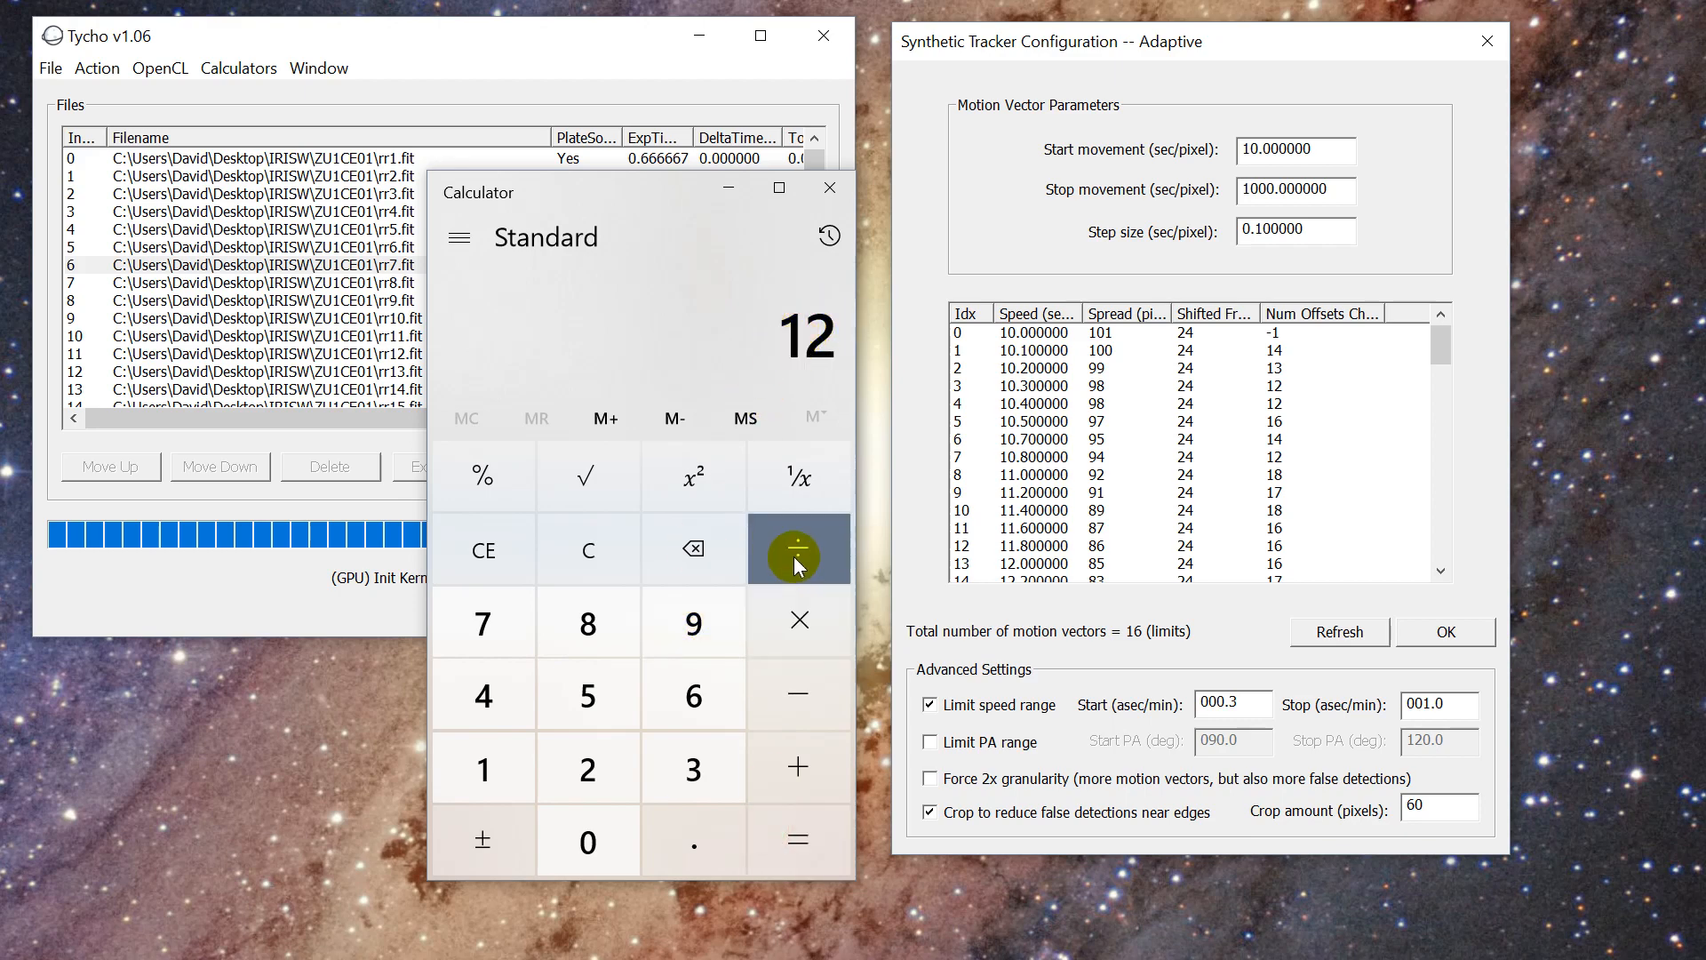
click(473, 786)
click(695, 849)
click(697, 775)
click(784, 864)
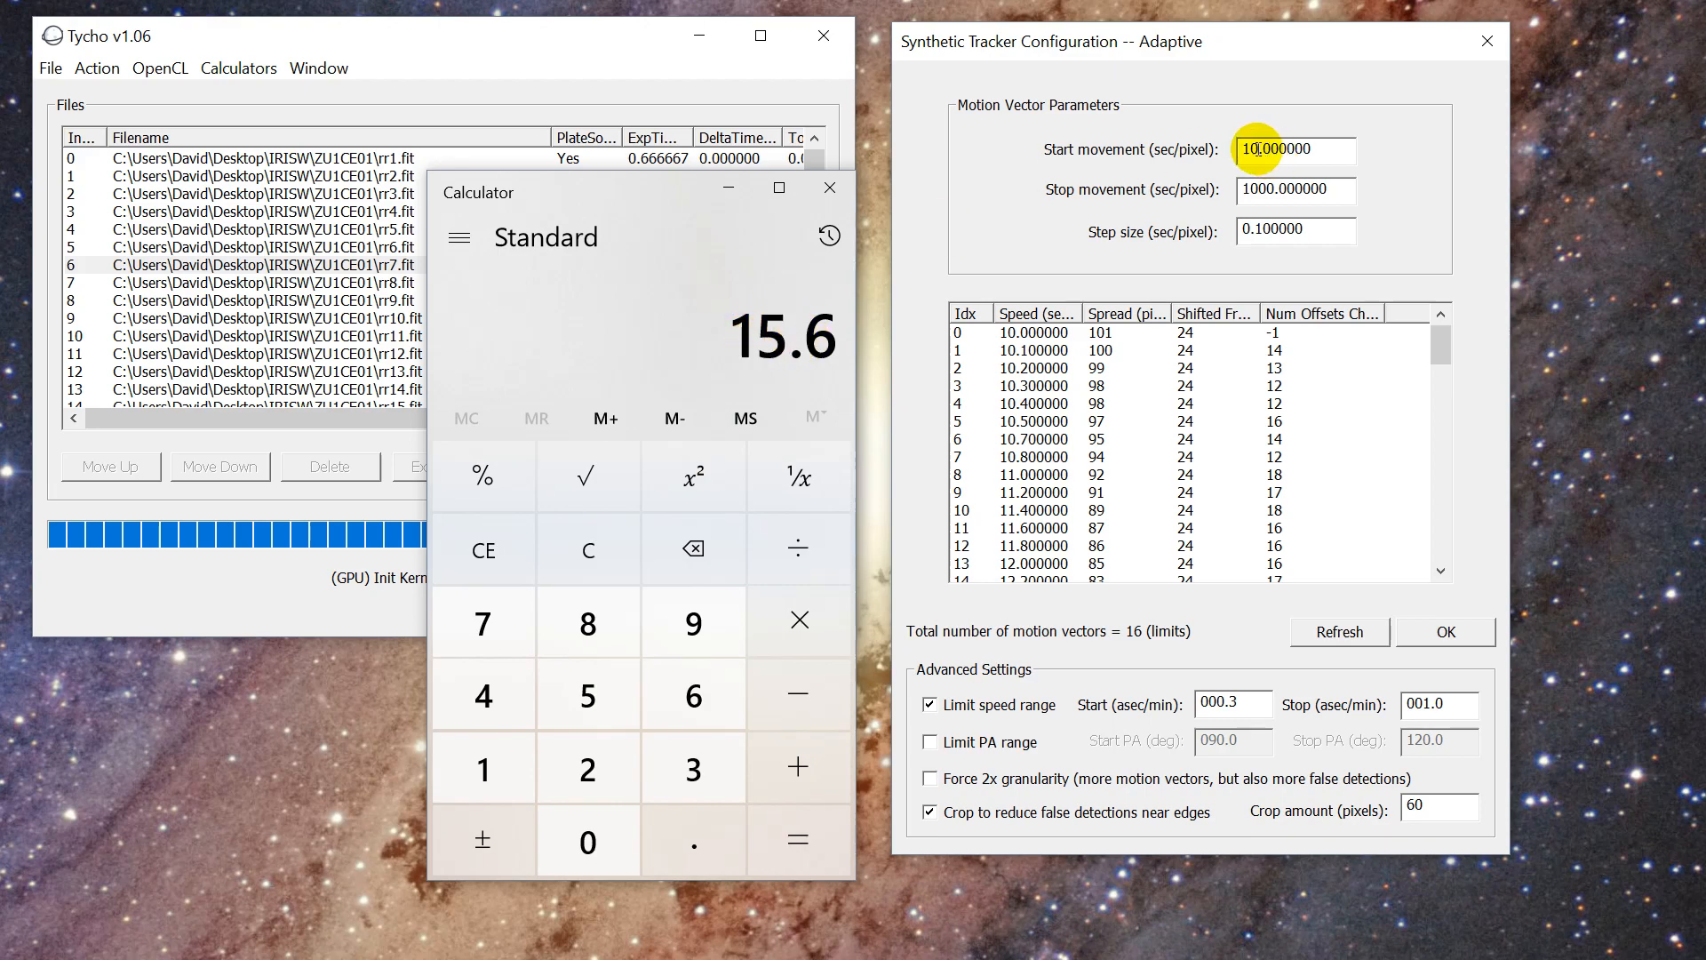
Examine the start movement, stop movement and step size of the motion vector parameters against the calculated seconds-per-pixel rate.
click(1256, 149)
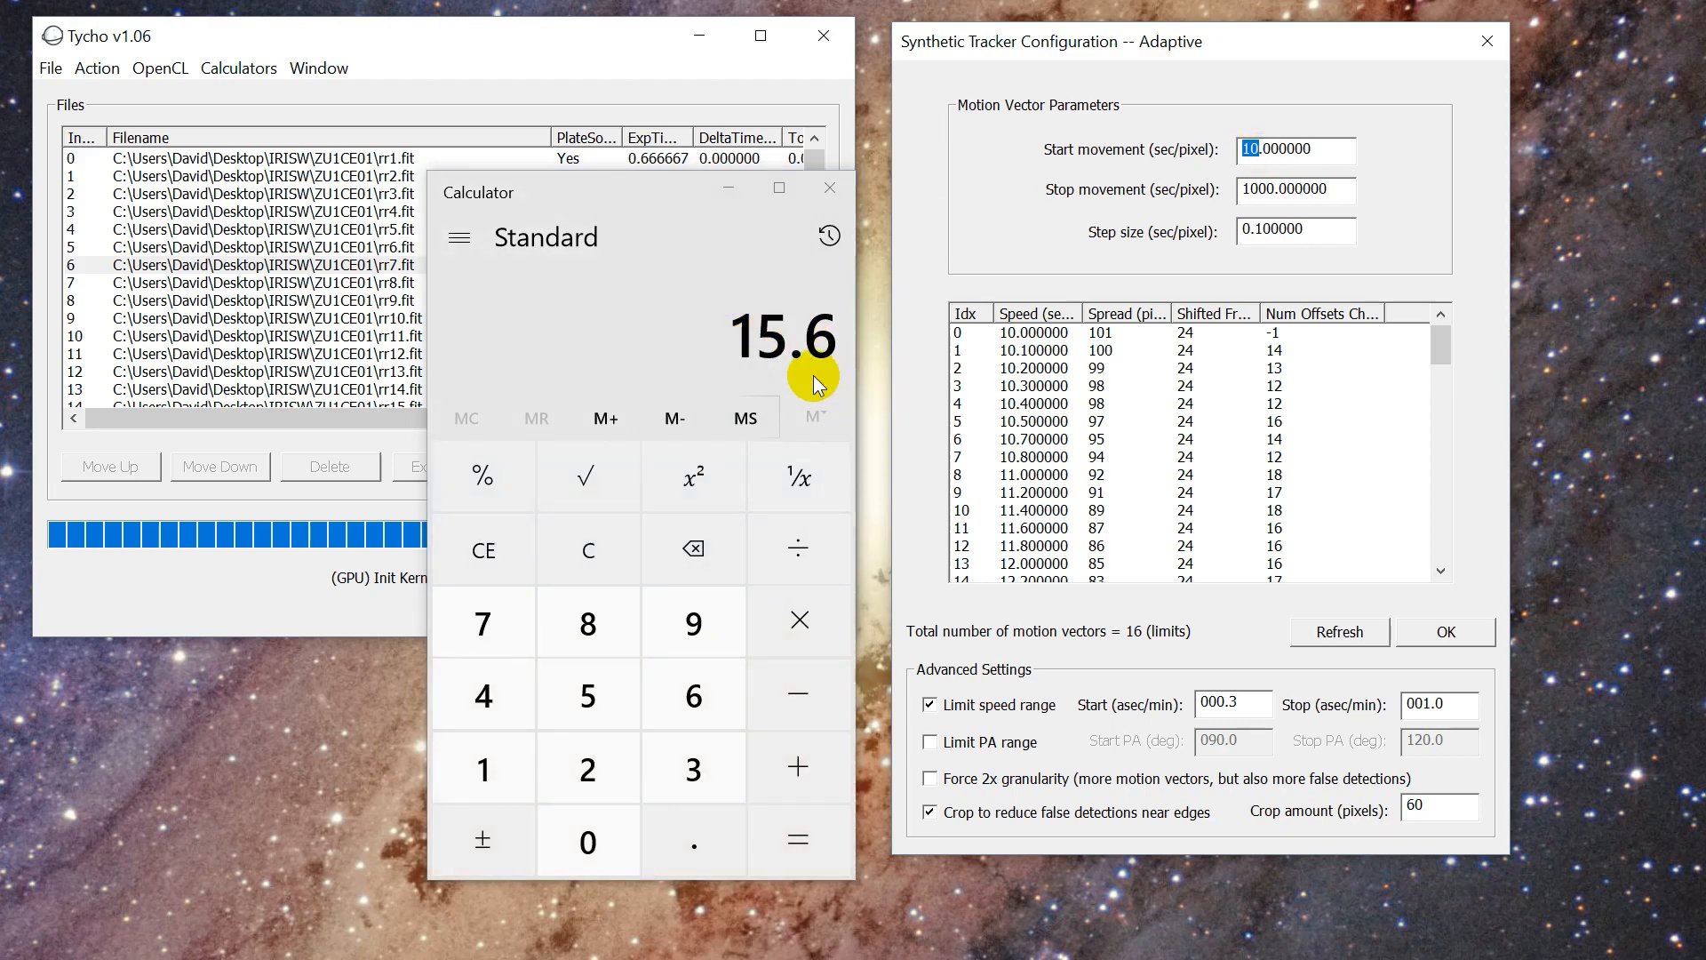
drag(1261, 150, 1196, 142)
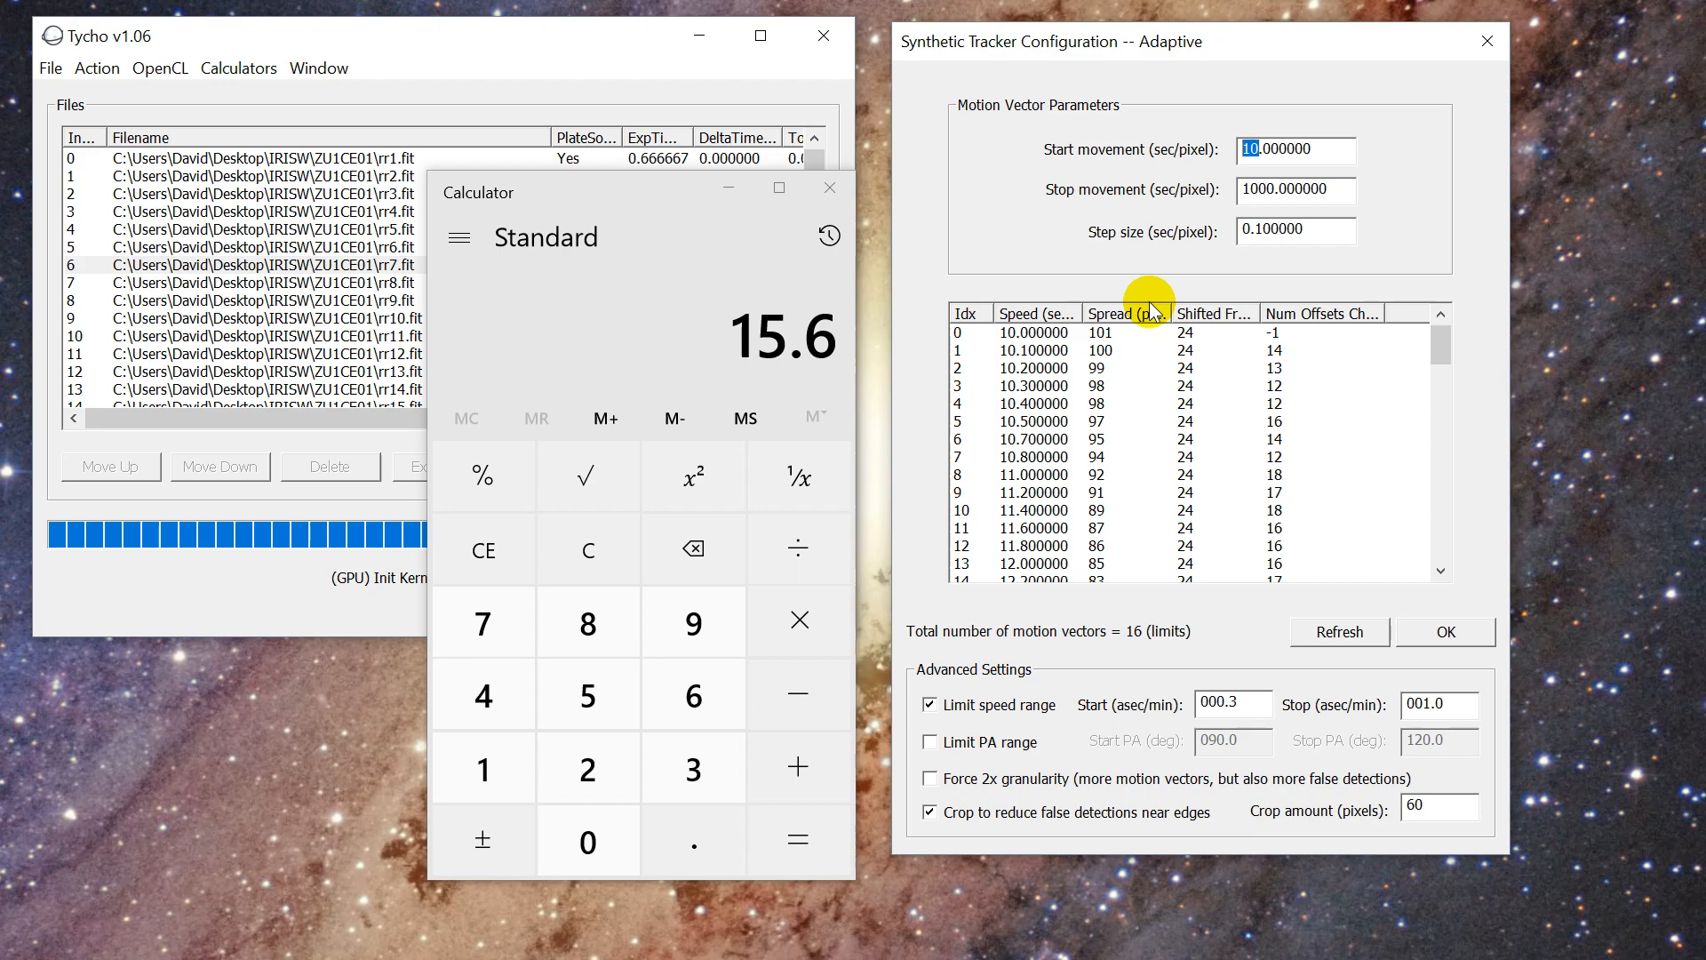
click(750, 325)
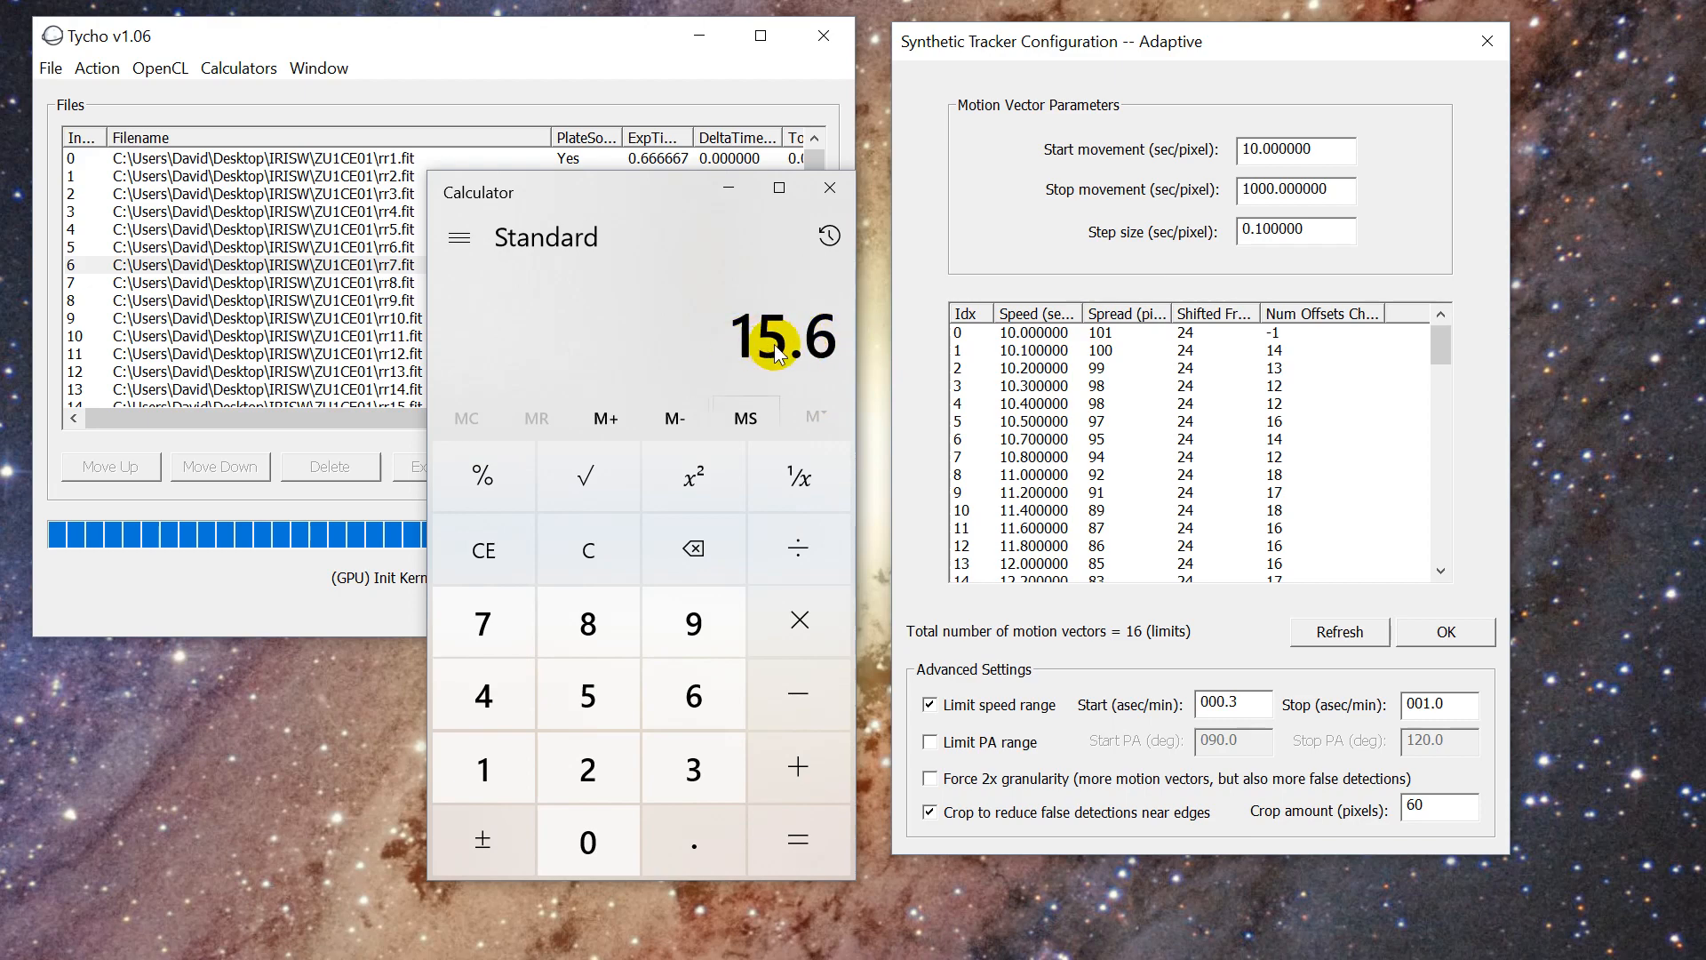
click(1073, 151)
drag(1253, 150, 1209, 159)
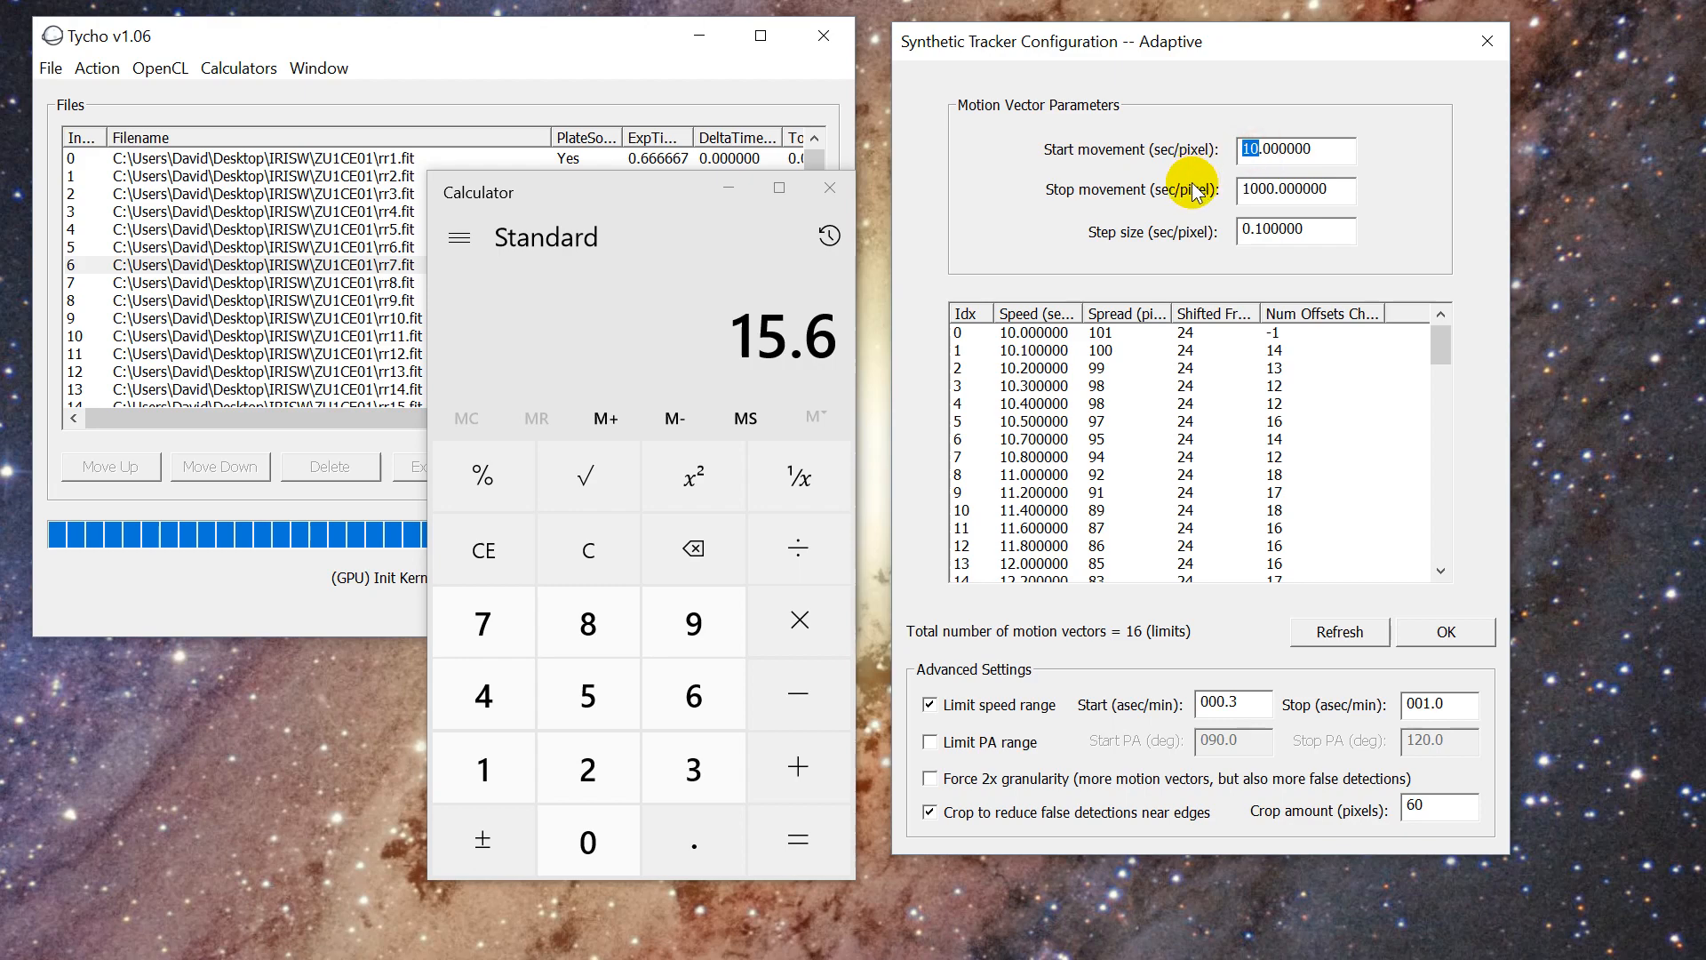
click(1260, 152)
drag(1259, 149, 1182, 162)
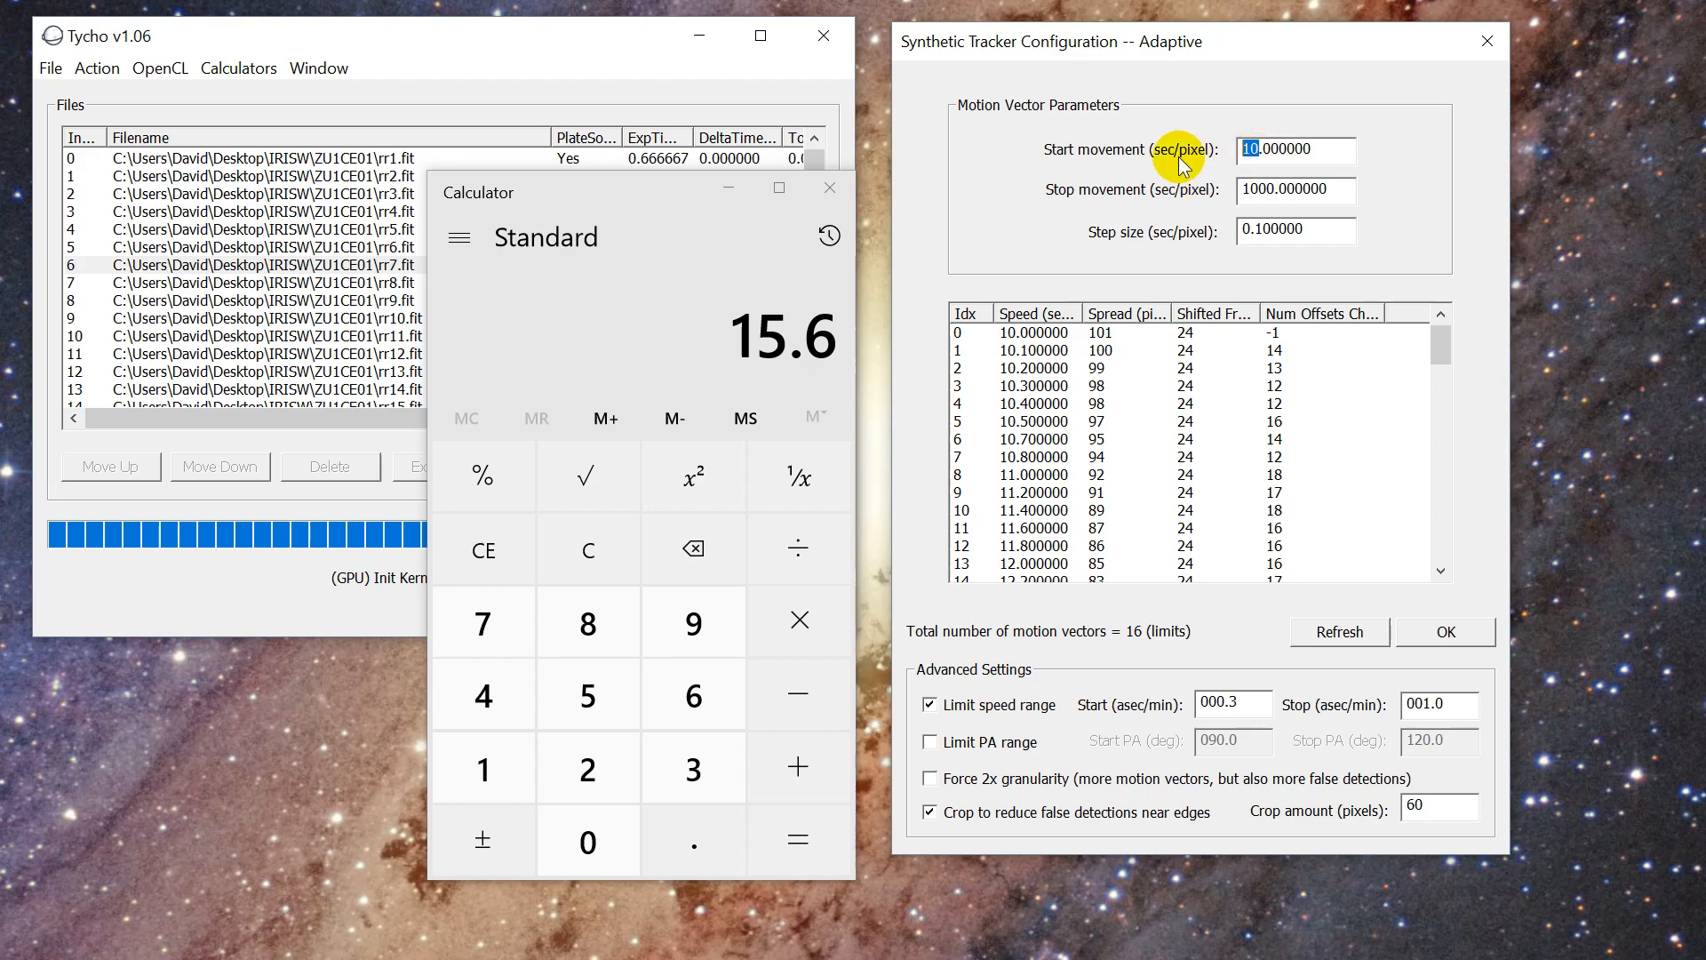
click(1271, 190)
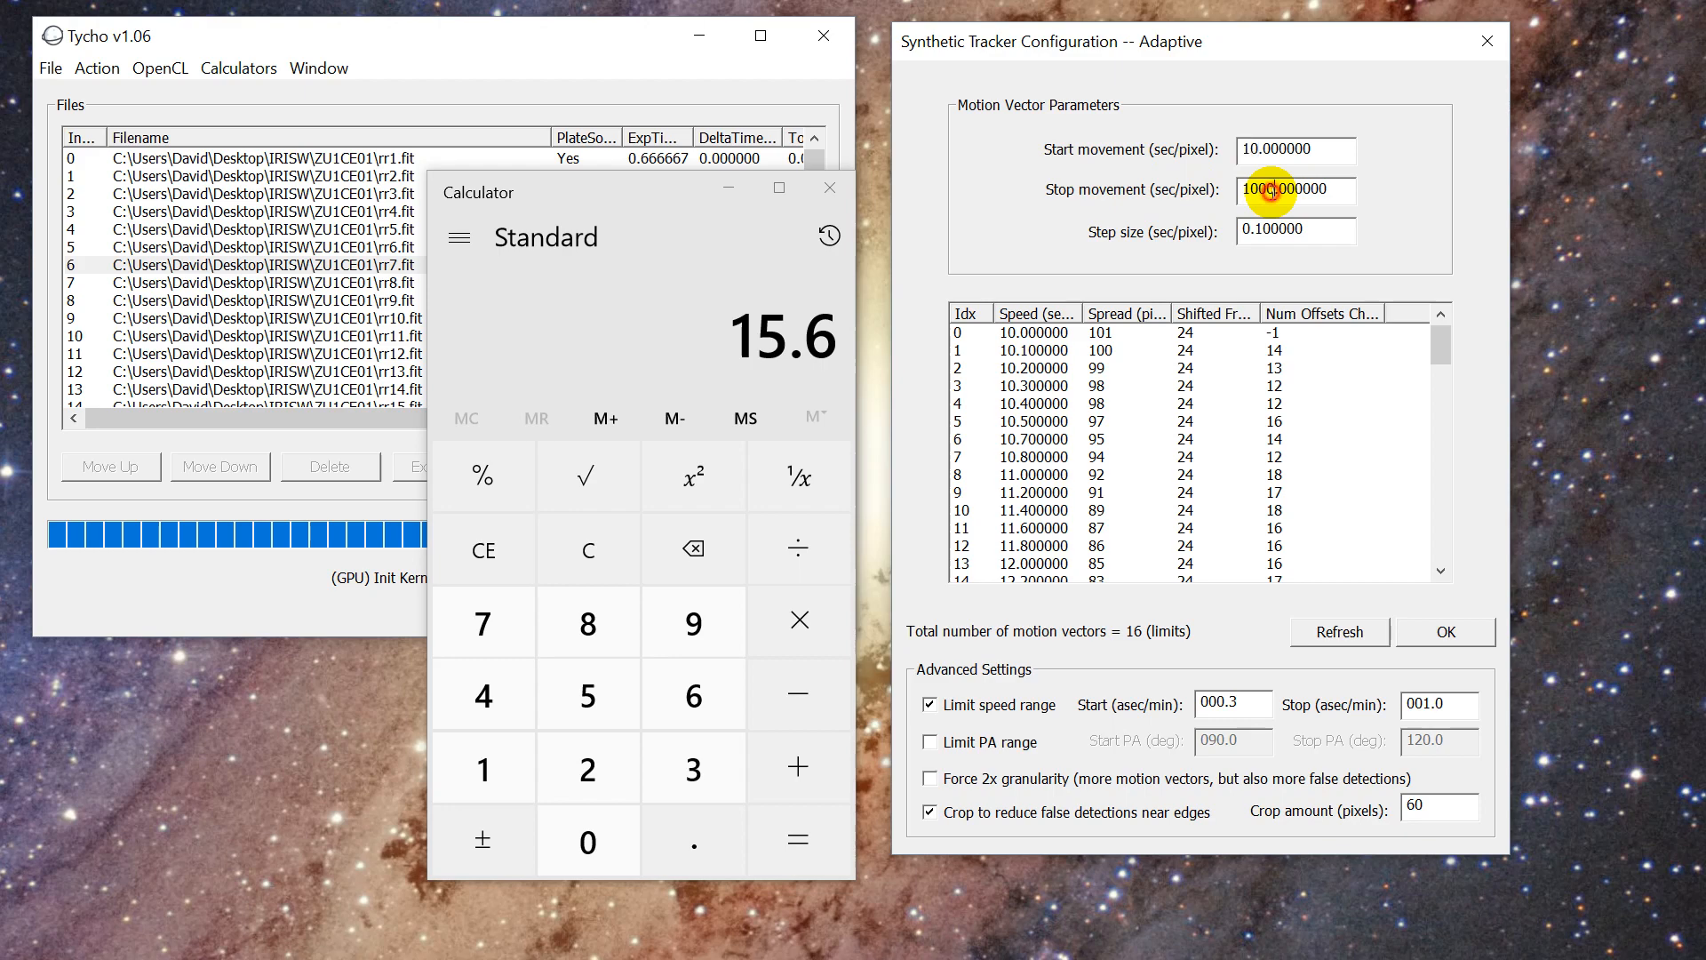
drag(1273, 190, 1195, 190)
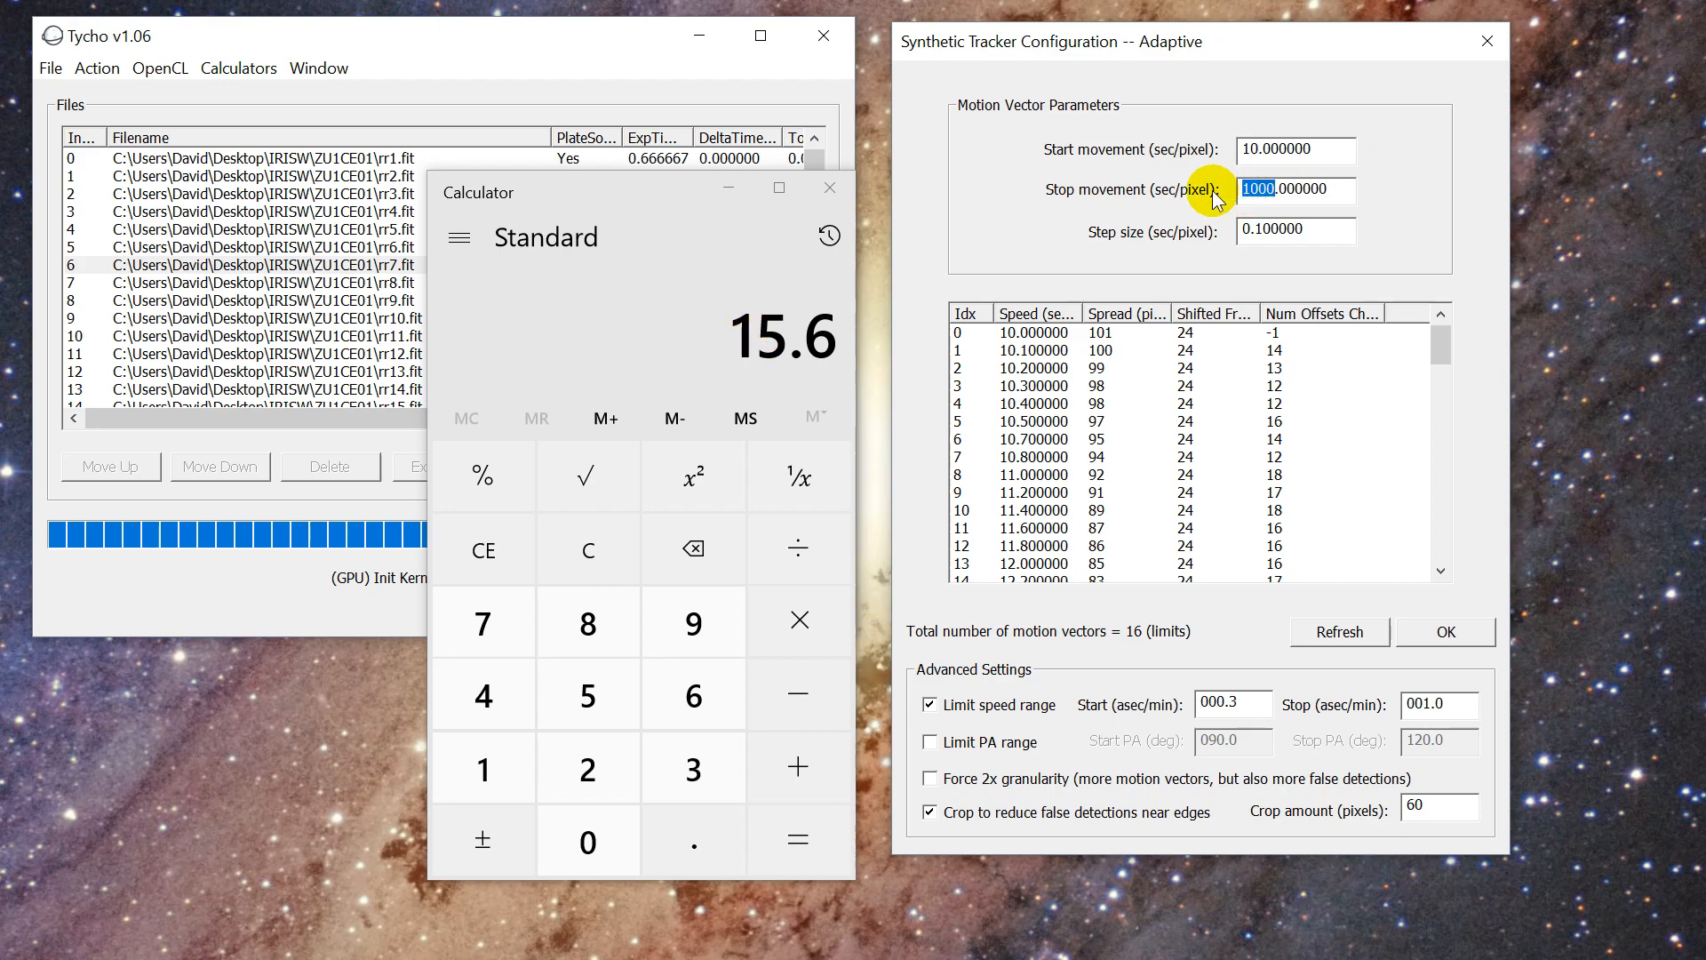
drag(1251, 190, 1162, 188)
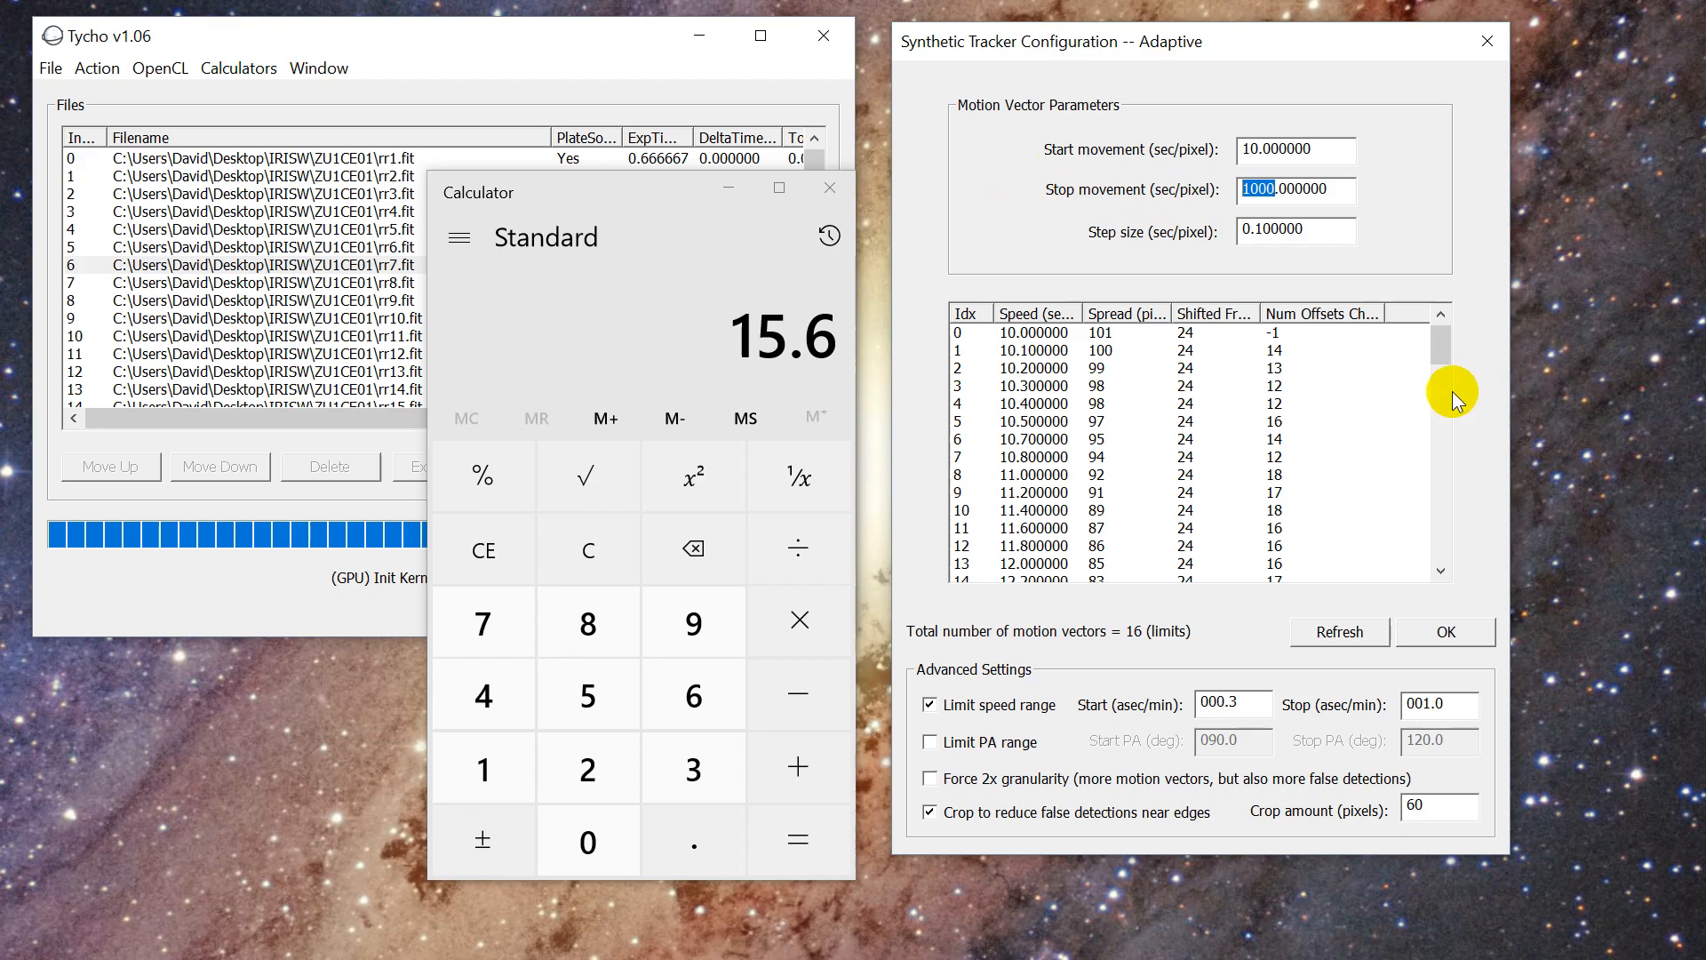
double_click(1255, 150)
click(1280, 188)
click(1266, 147)
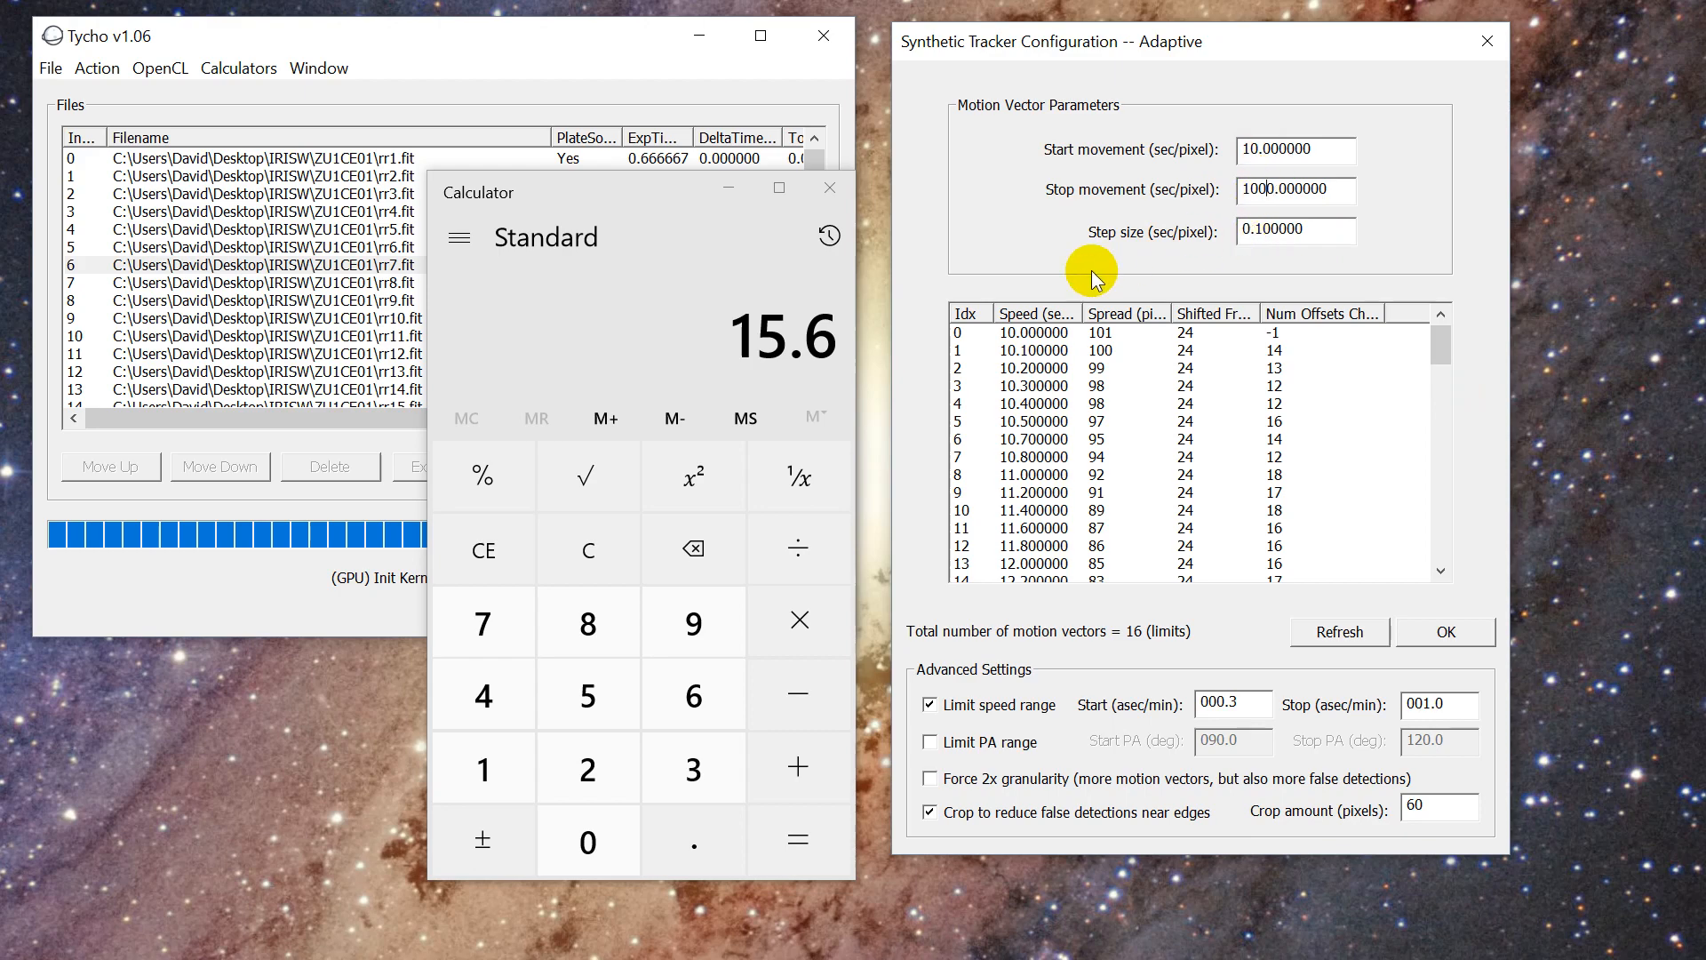
click(1256, 150)
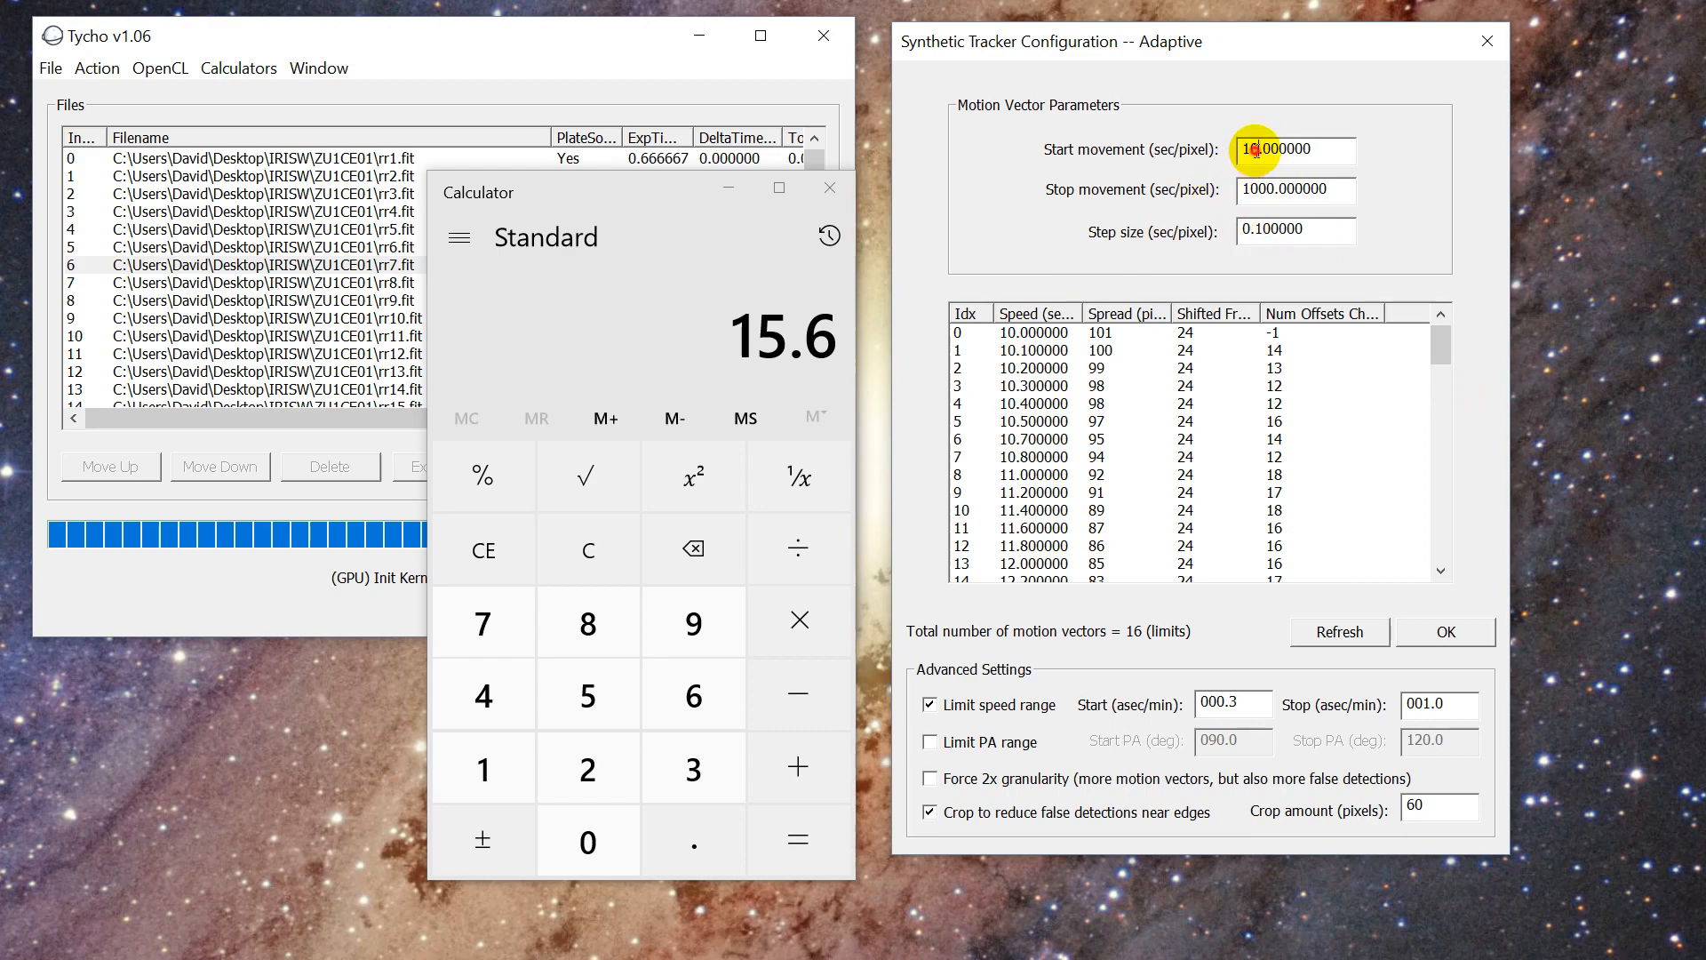
drag(1256, 150, 1178, 165)
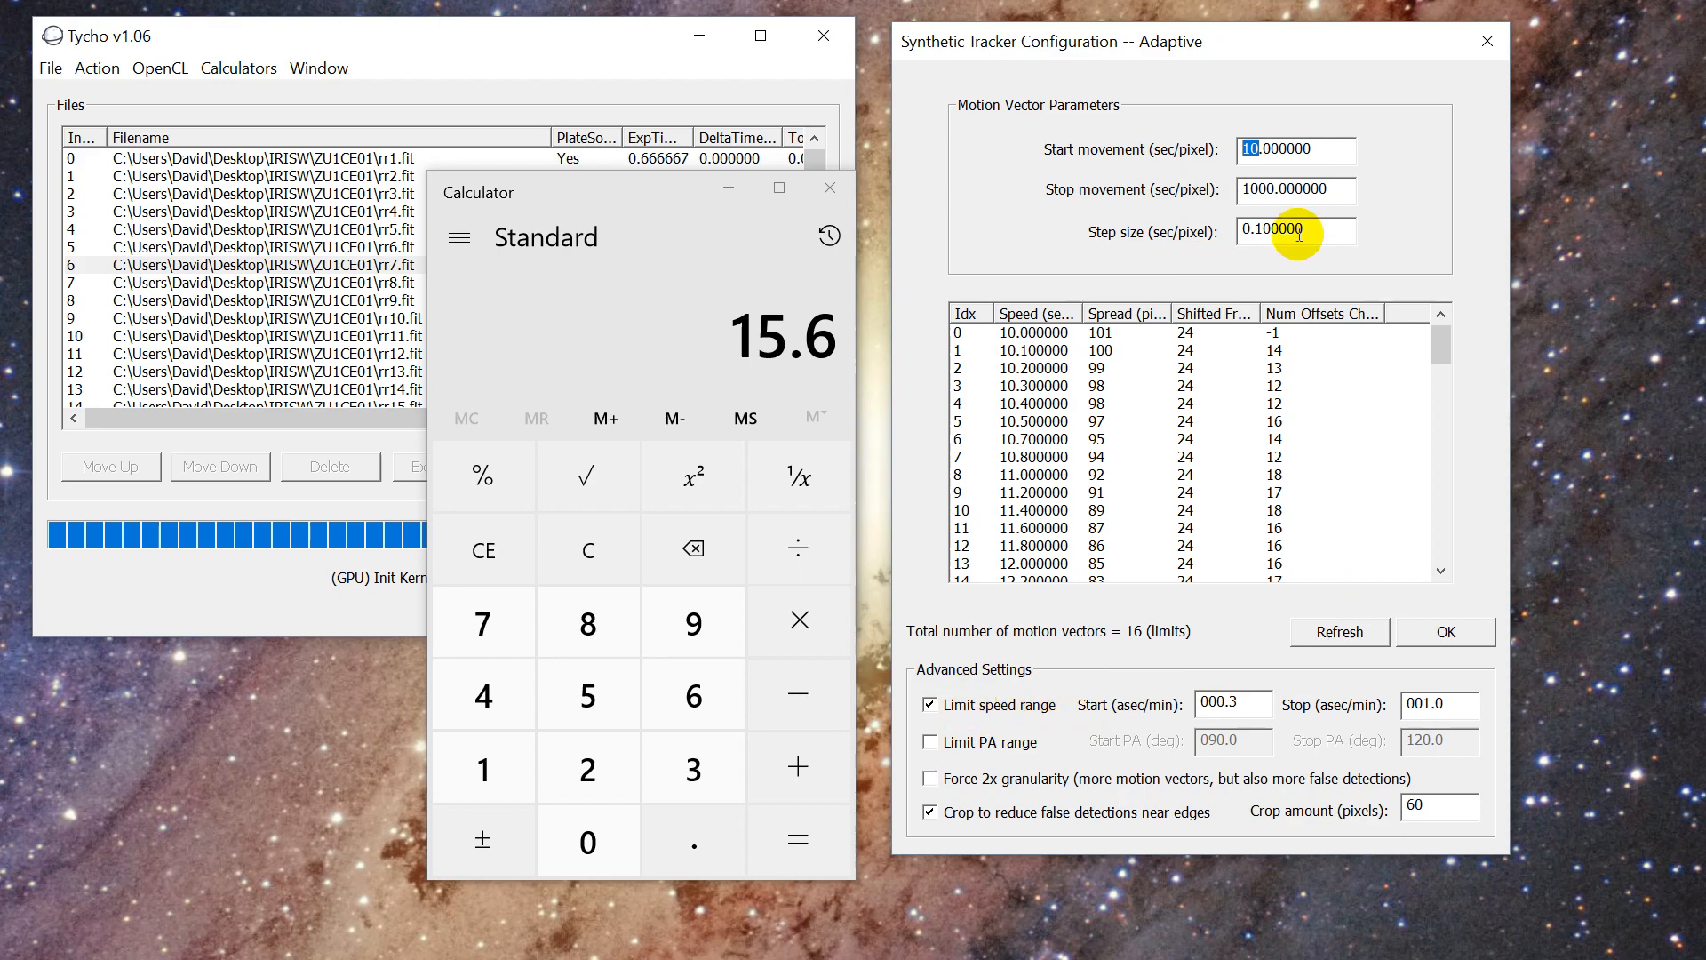
double_click(1266, 202)
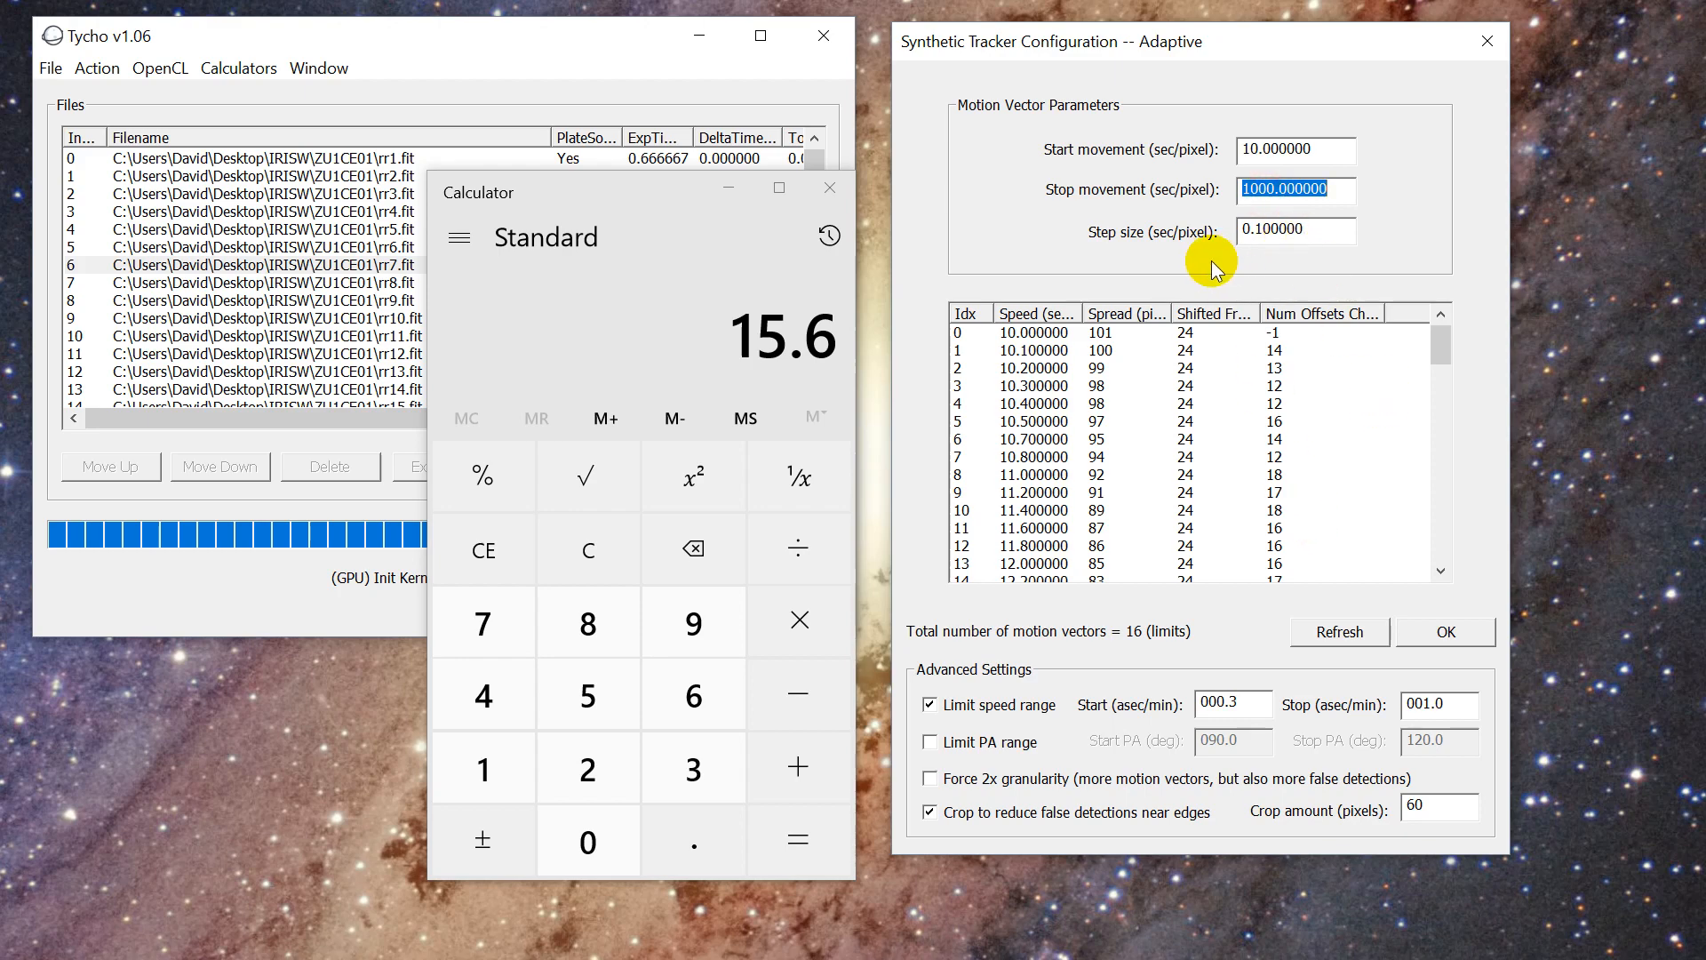
click(1097, 238)
double_click(1314, 231)
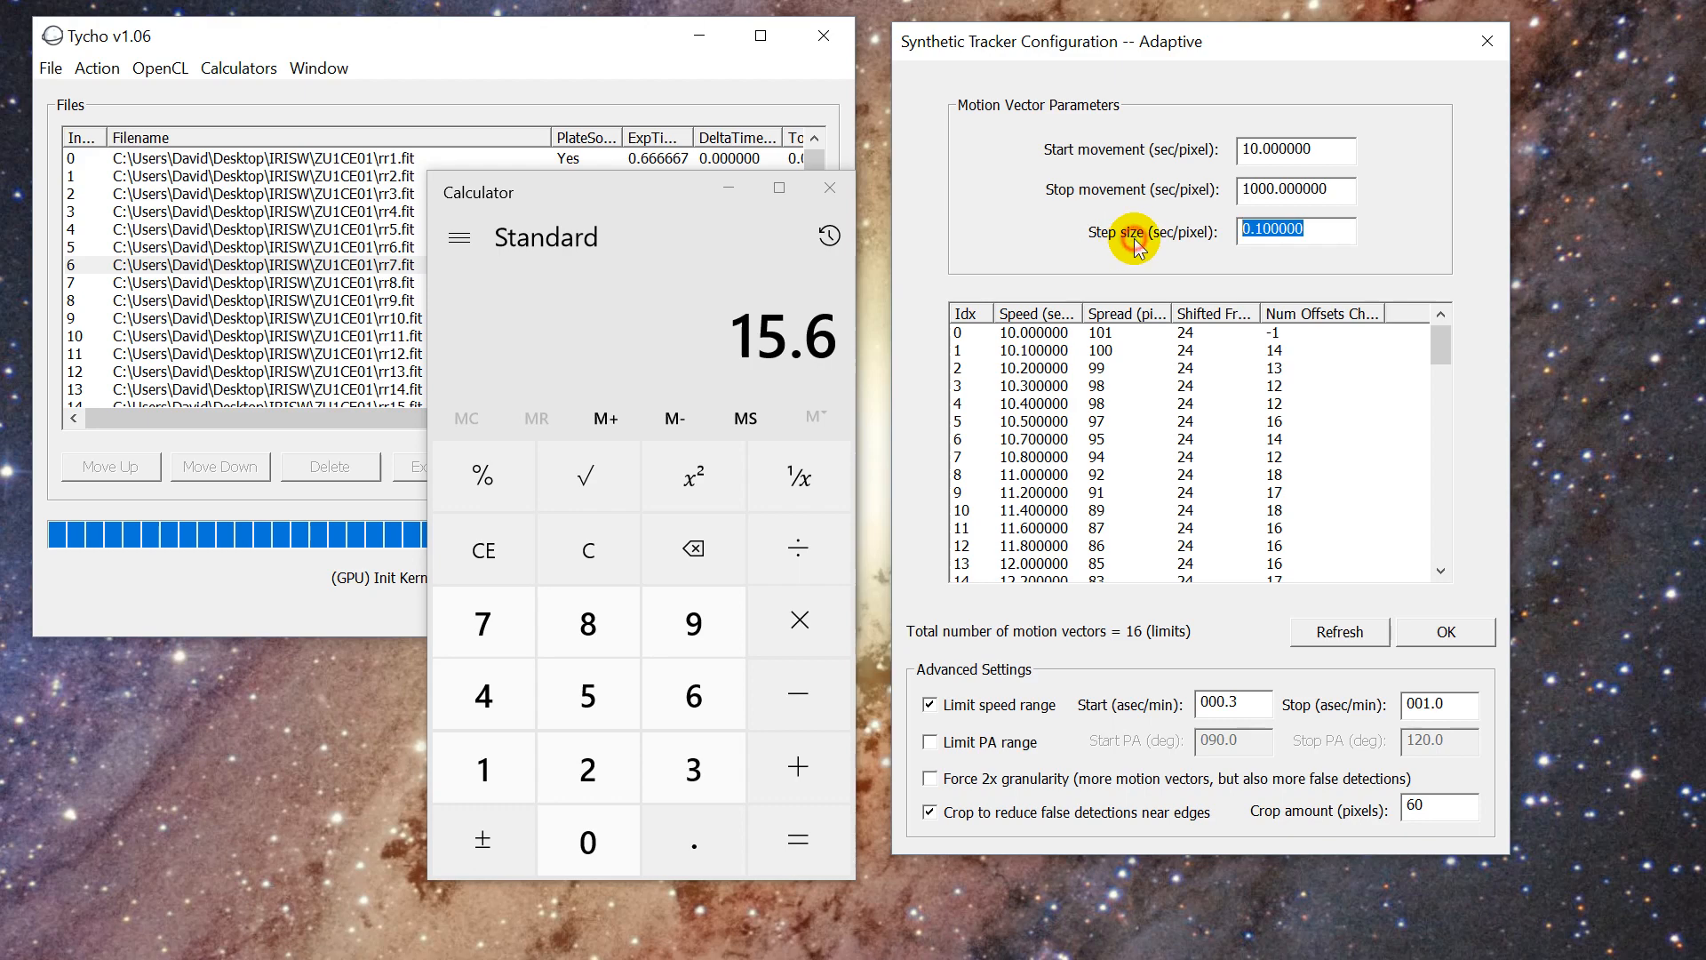
Review the step size and the motion vector list in relation to the start and stop movement values.
click(1268, 233)
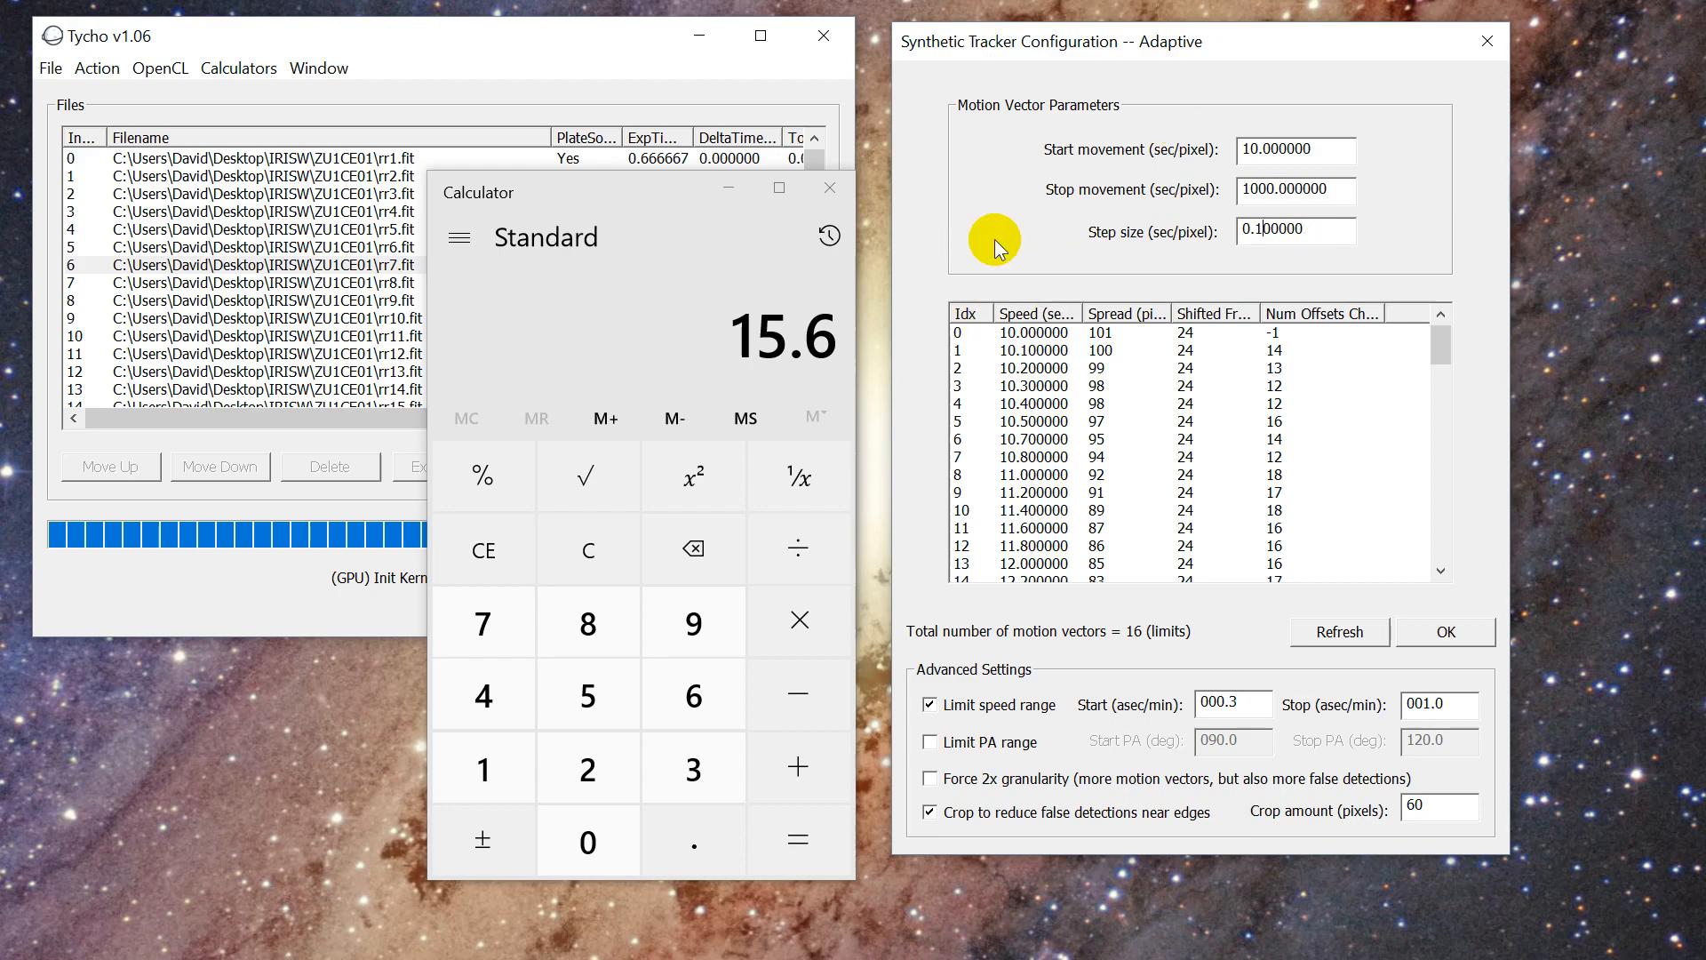
drag(1247, 231, 1176, 238)
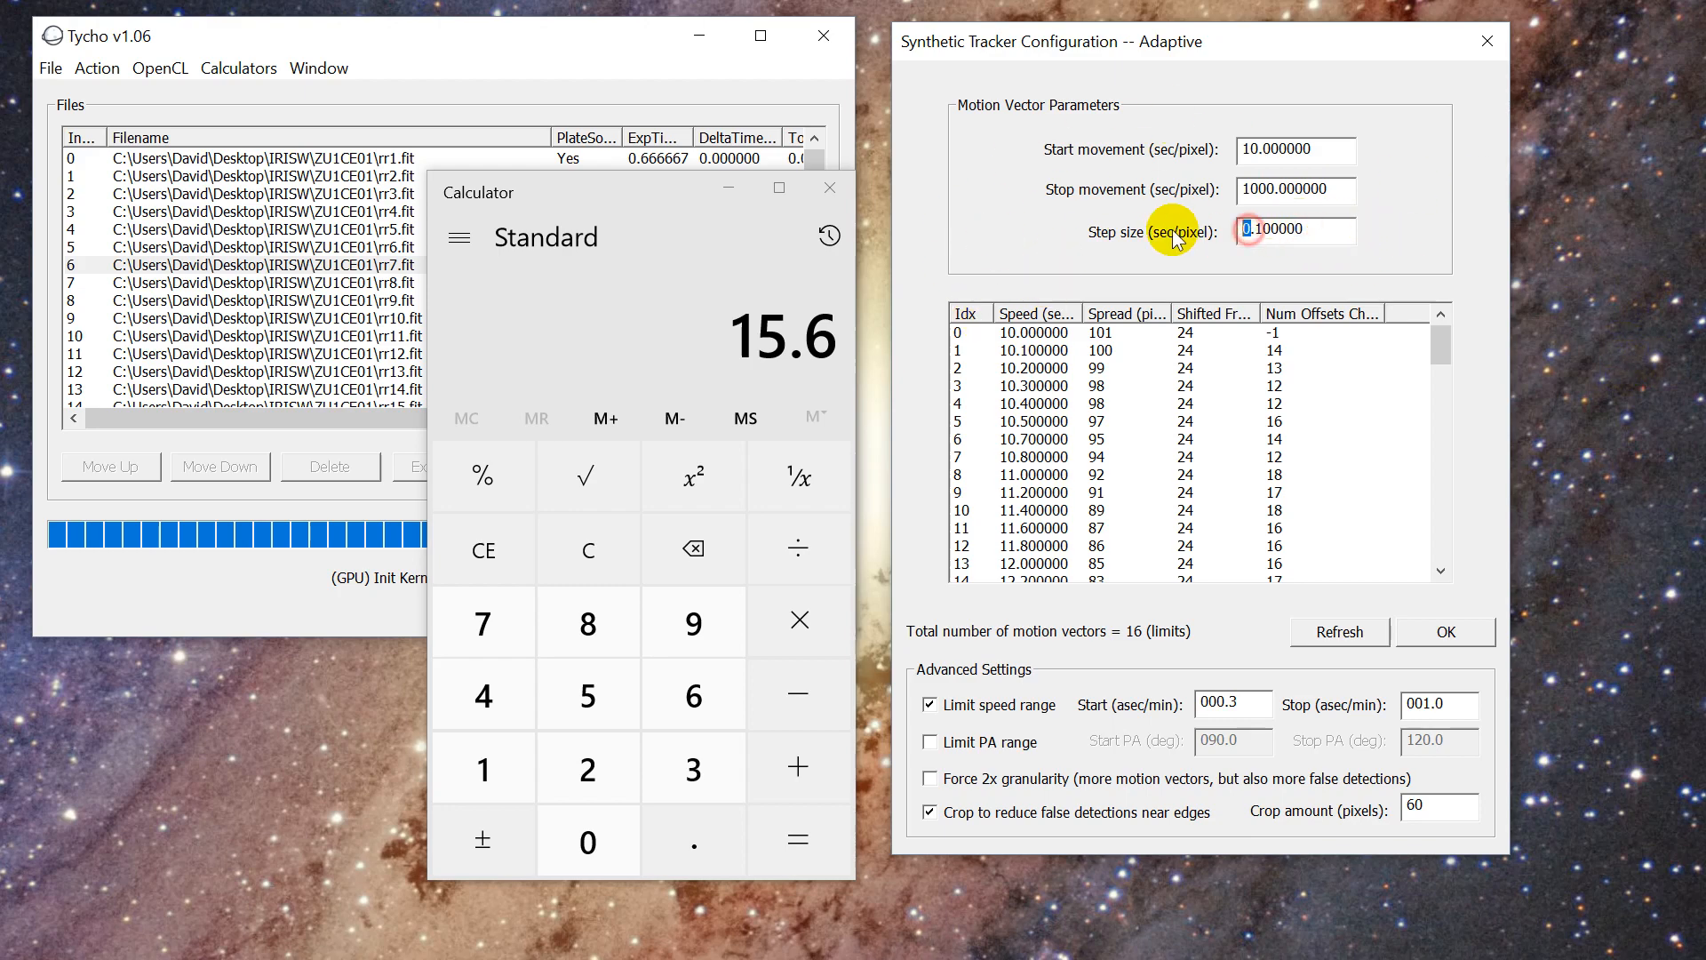
drag(1255, 230, 1413, 236)
click(1257, 236)
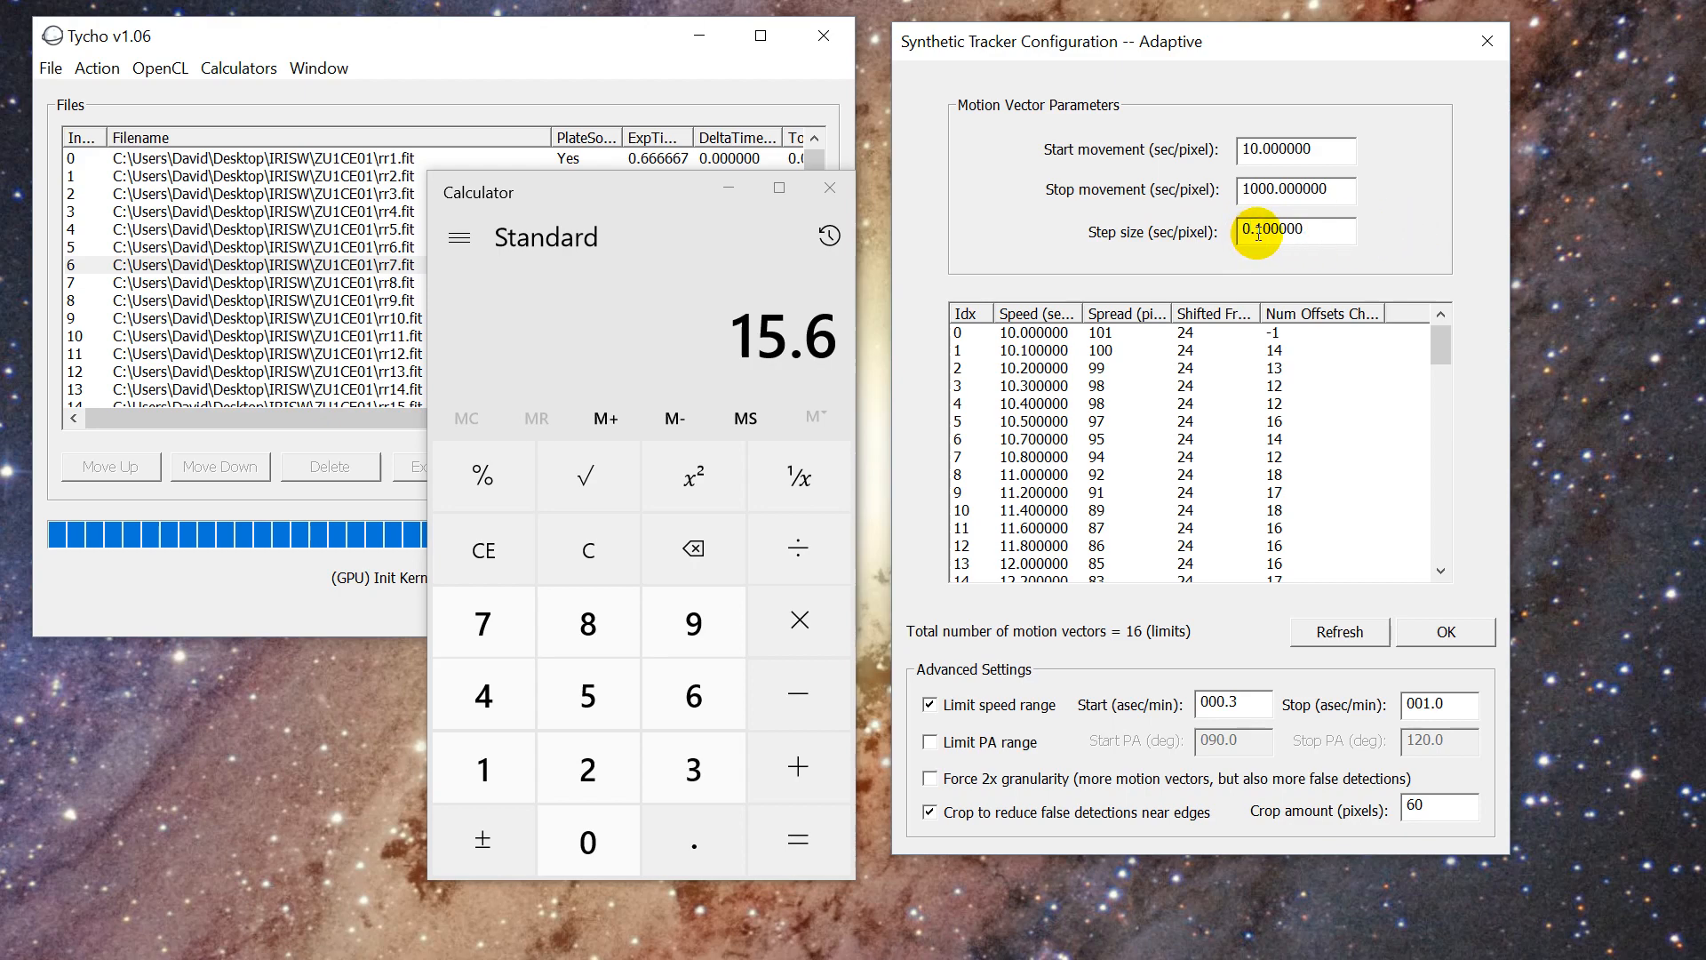
drag(1257, 236, 1467, 237)
click(1257, 236)
drag(1244, 228, 1390, 223)
click(1330, 234)
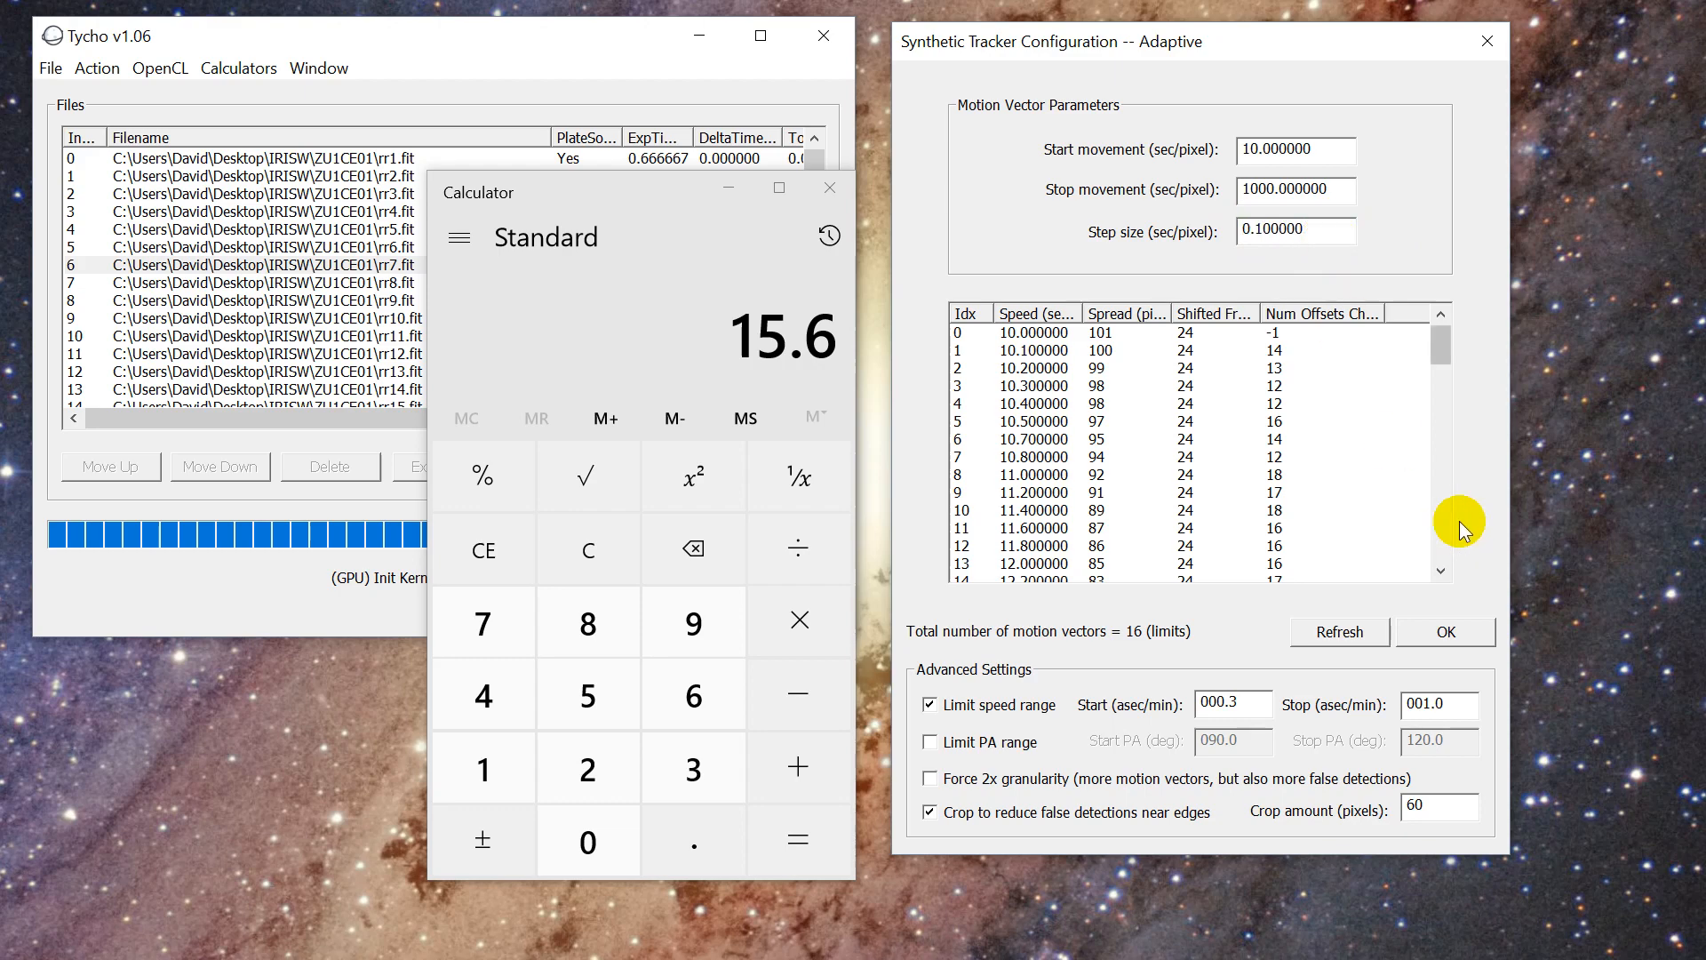
mouse_move(1446, 351)
mouse_down()
mouse_move(1440, 525)
mouse_move(1421, 336)
mouse_up()
click(1326, 146)
click(1338, 188)
click(1331, 237)
click(1335, 149)
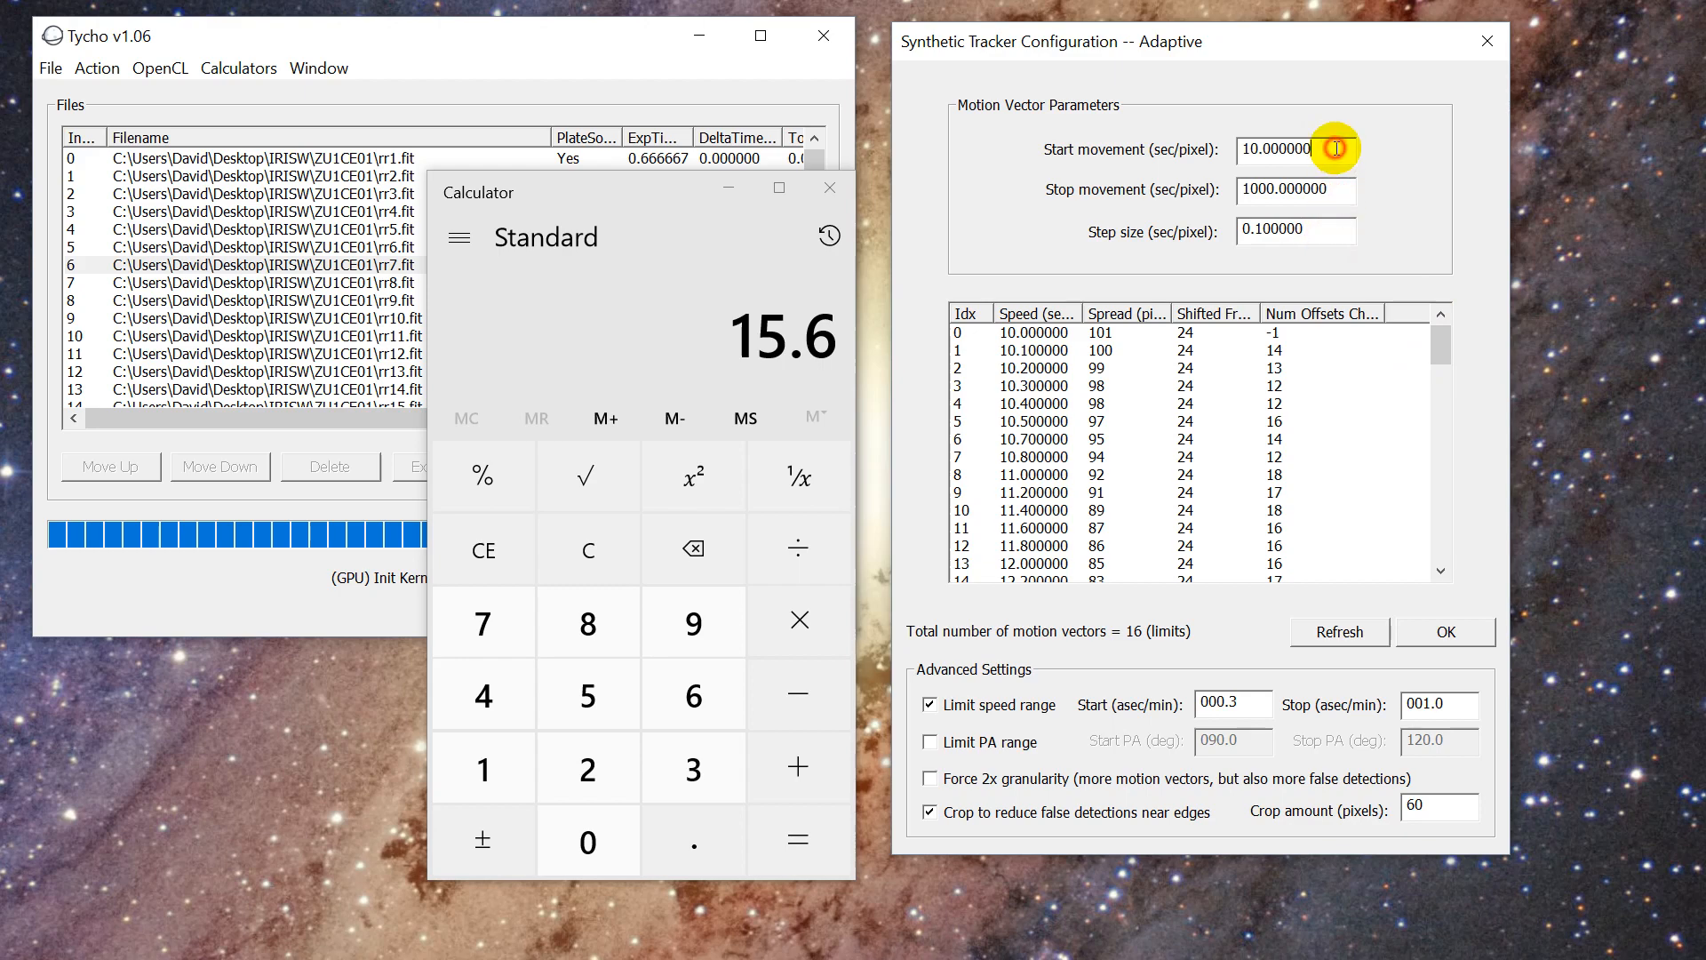
Close Calculator and compare the total number of motion vectors with the speed range and PA range limits on and off.
drag(1166, 38, 1239, 41)
click(848, 180)
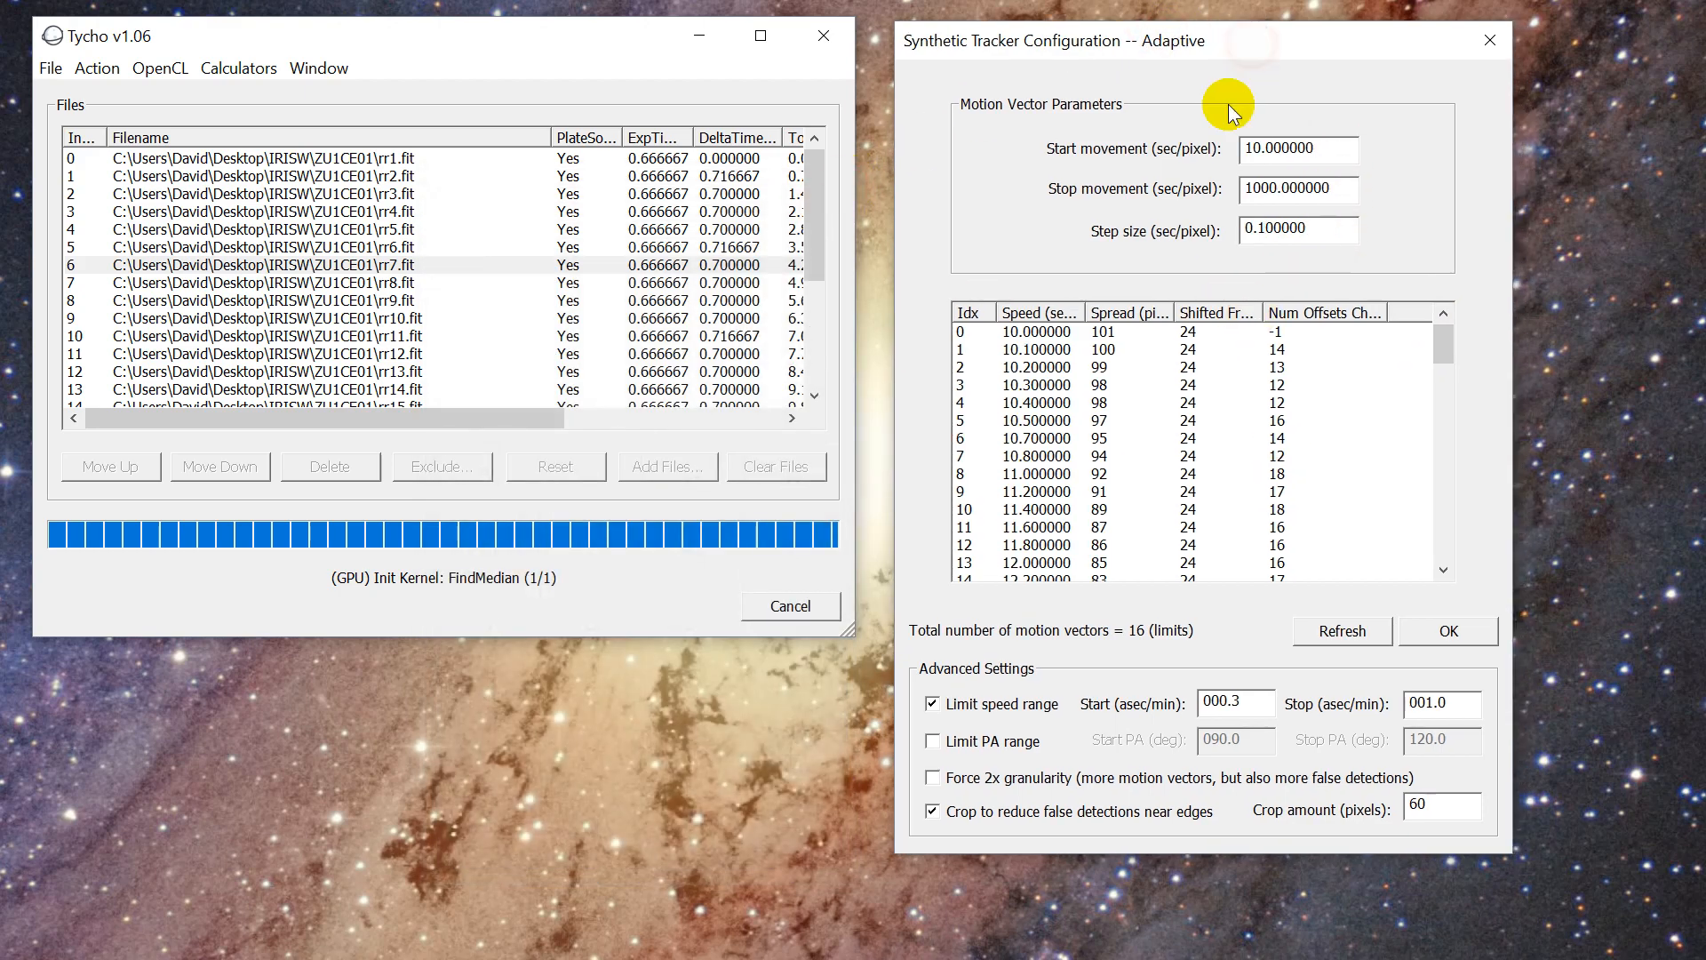
click(962, 707)
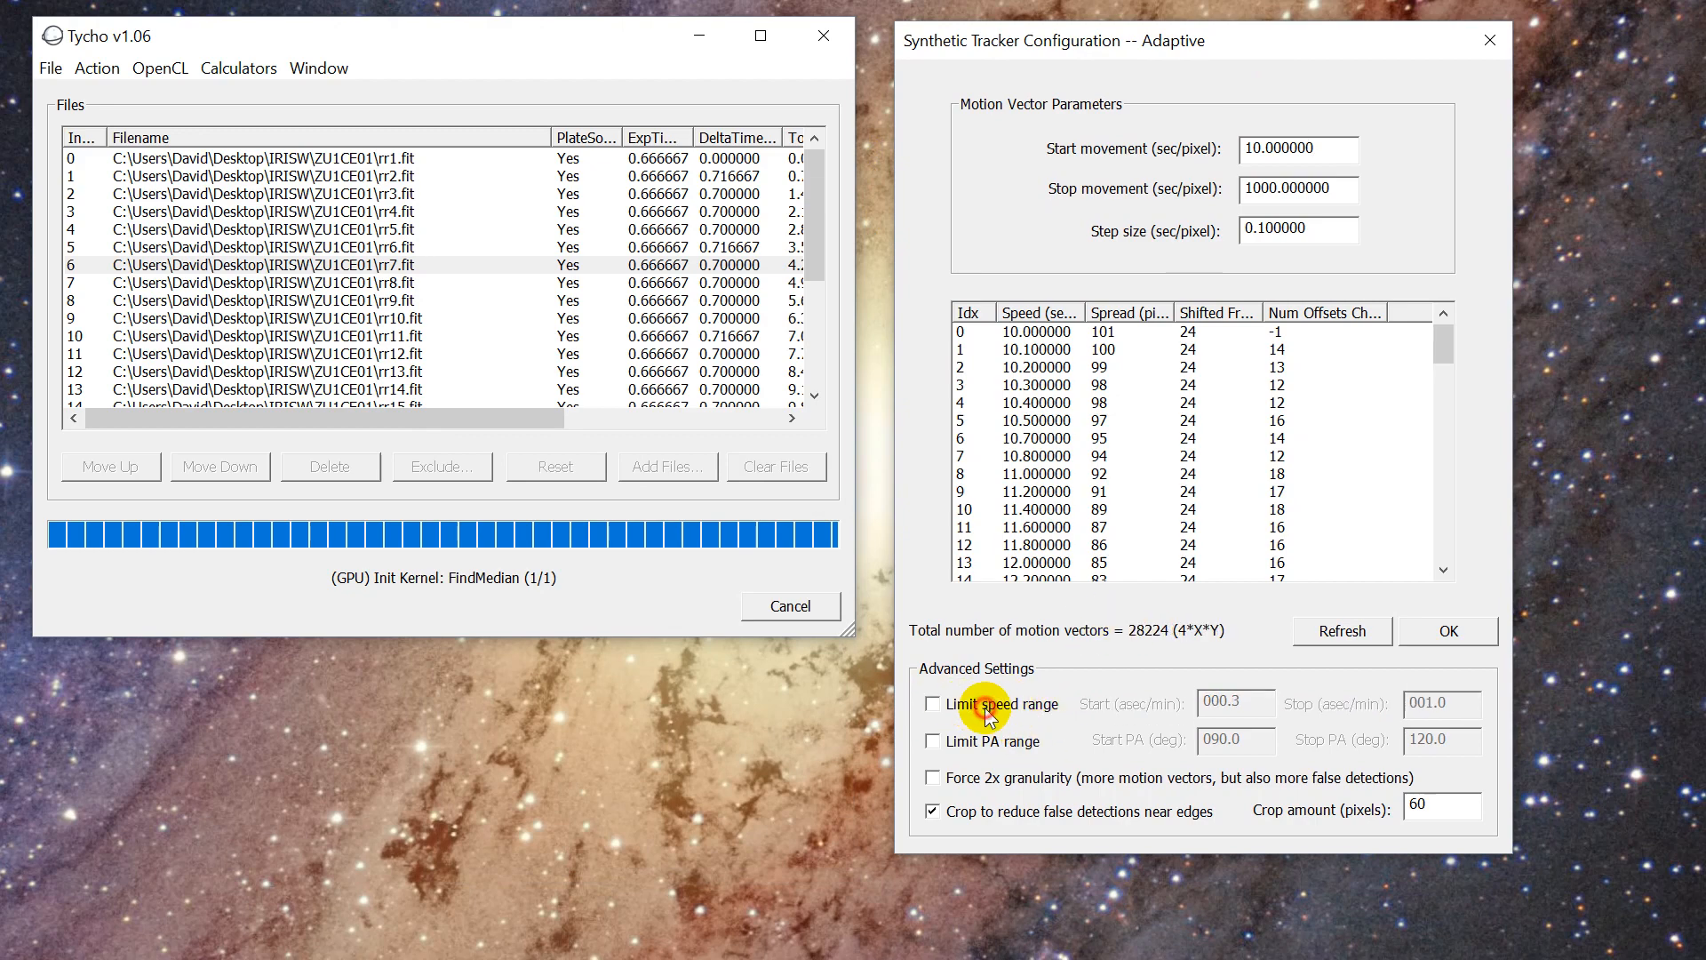
click(958, 707)
click(941, 741)
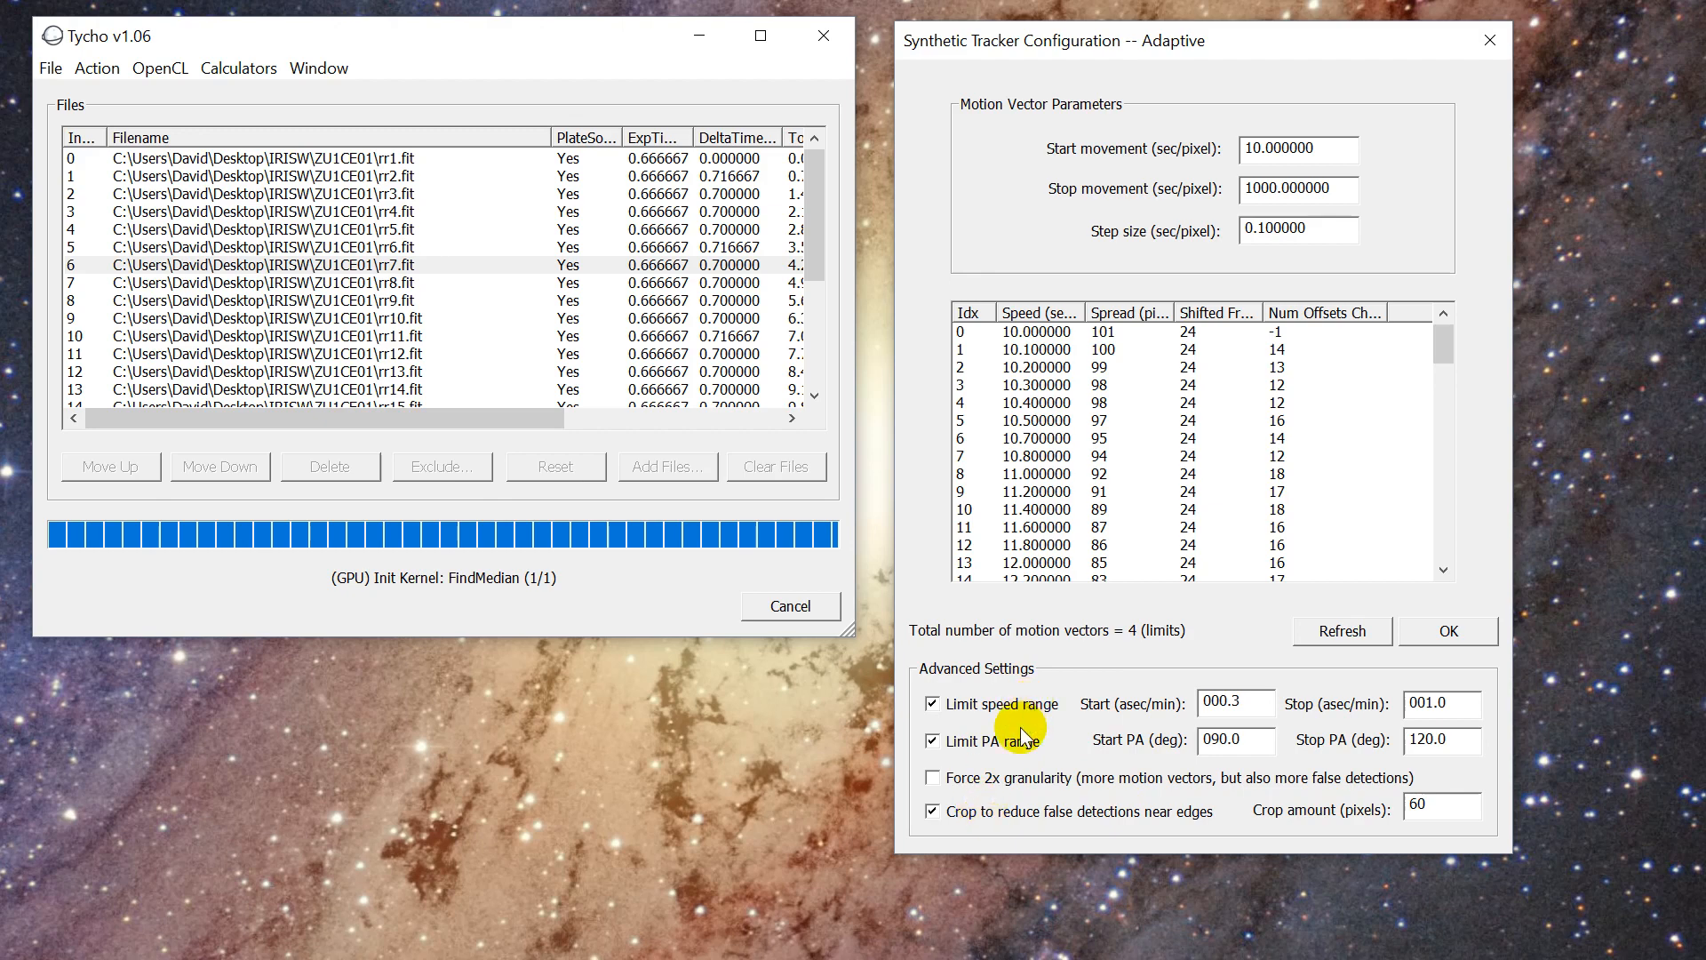
click(951, 743)
click(942, 704)
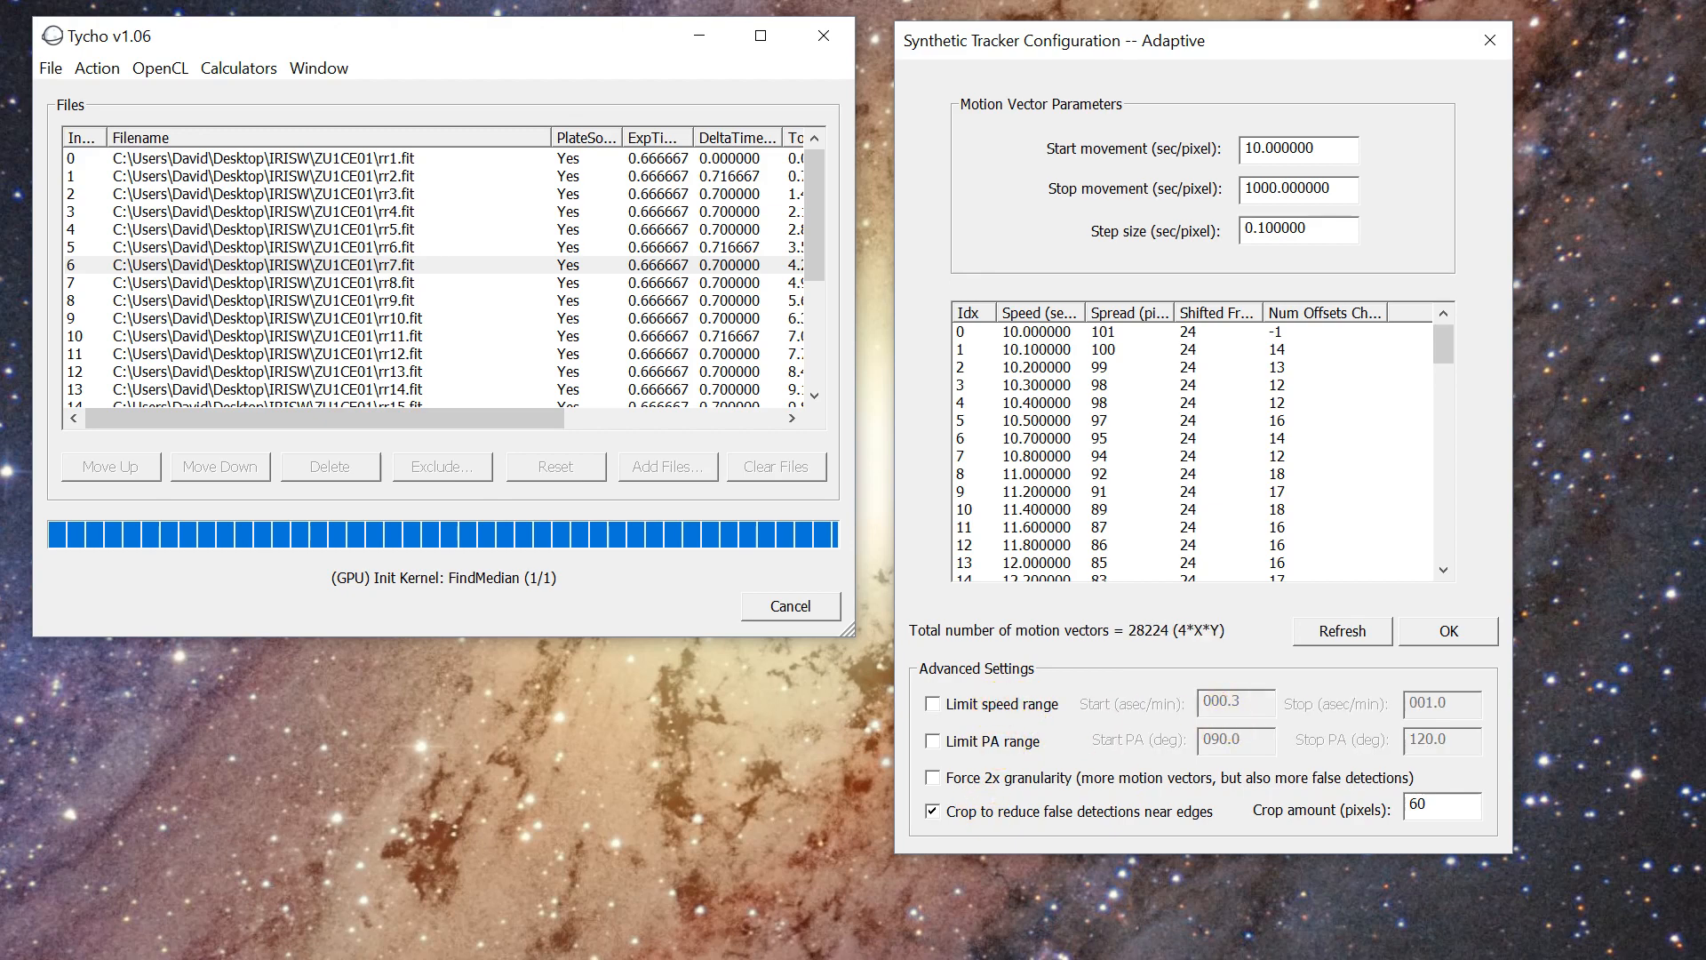
Enable both the speed range limit and the PA range limit for the motion vectors.
drag(505, 46, 500, 43)
drag(1009, 31, 992, 28)
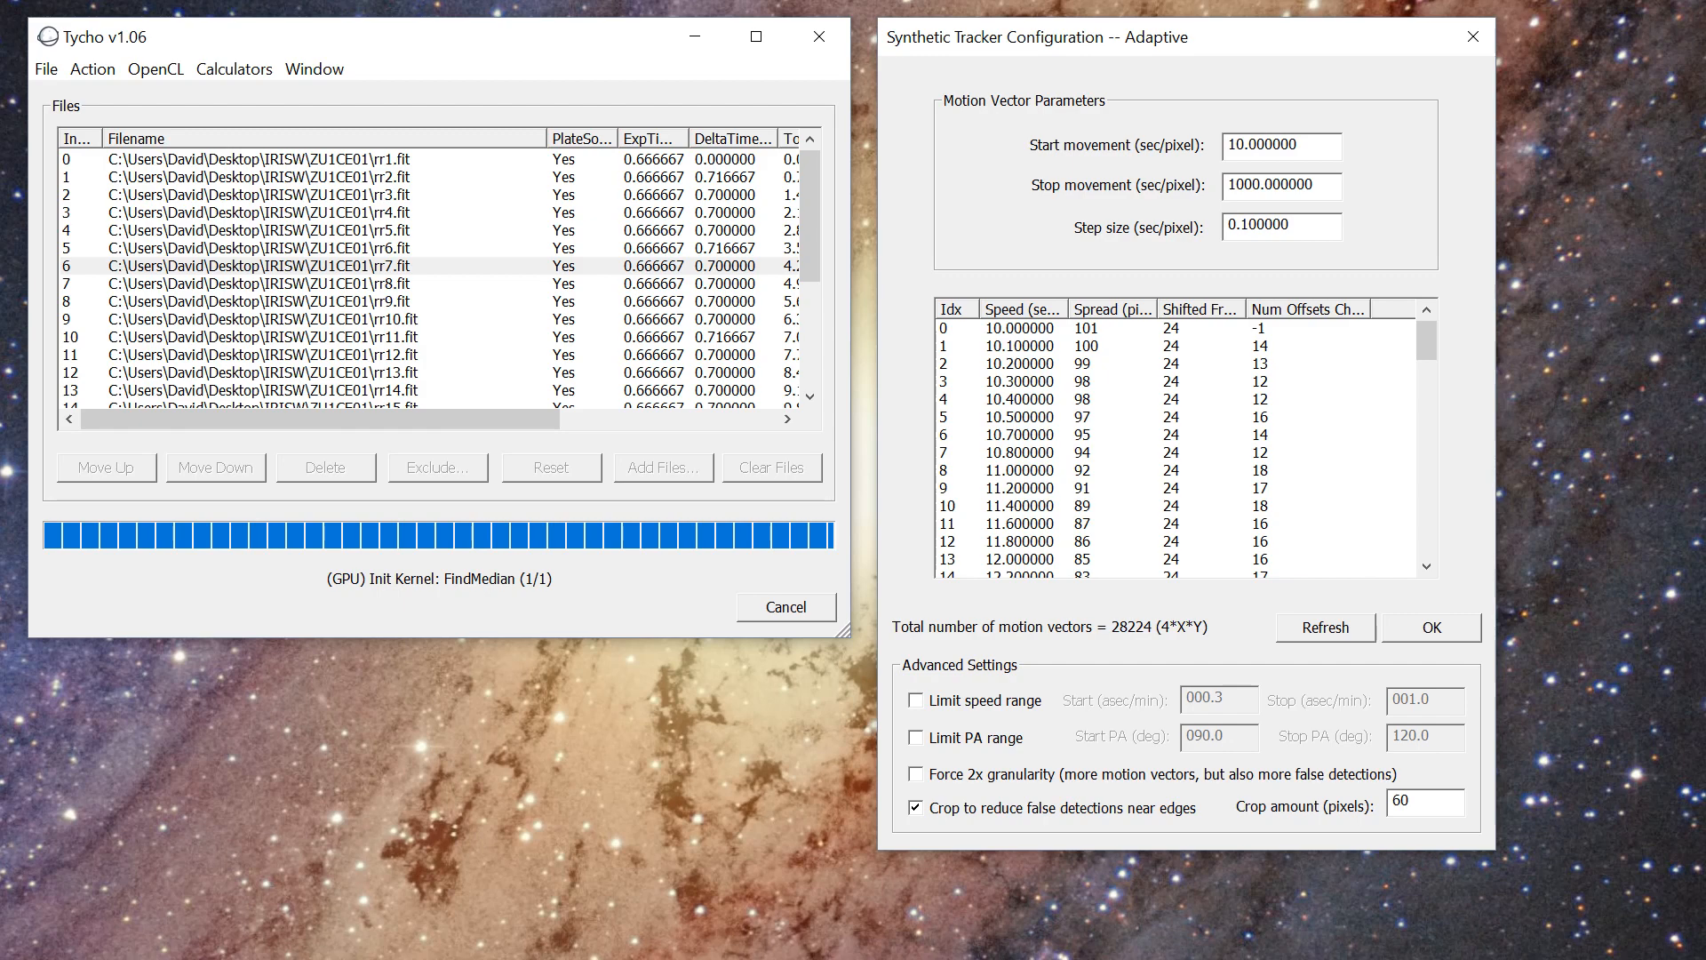
drag(1174, 41, 1156, 40)
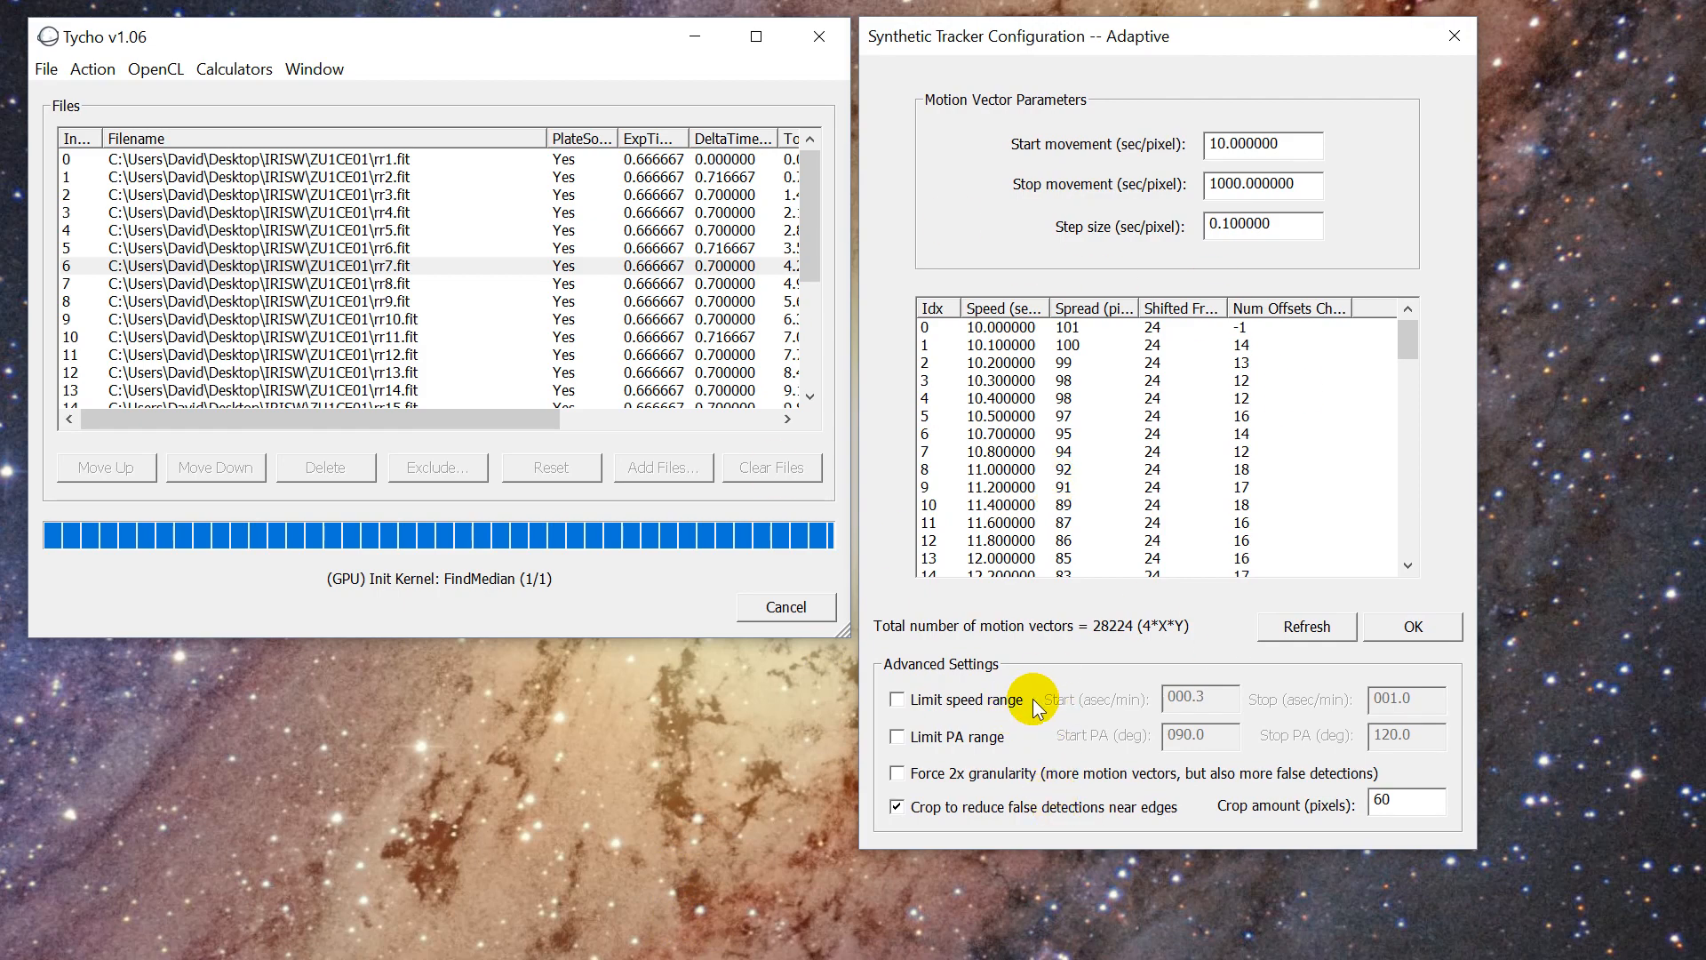
drag(1091, 44, 1106, 42)
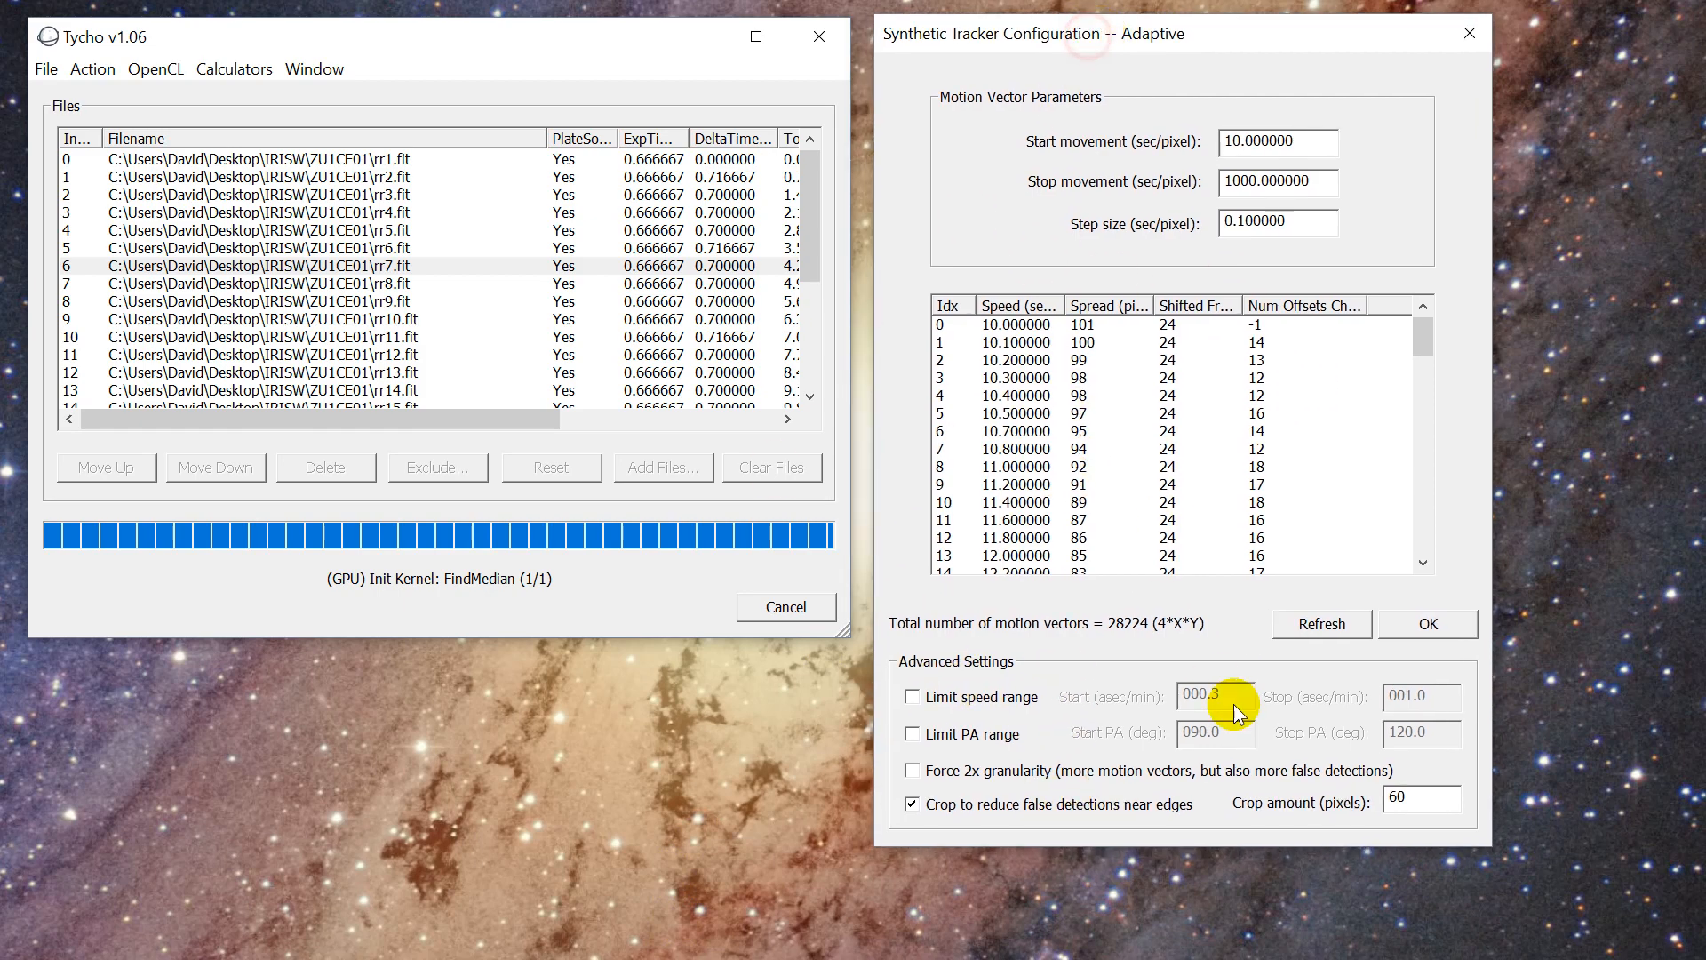
click(994, 700)
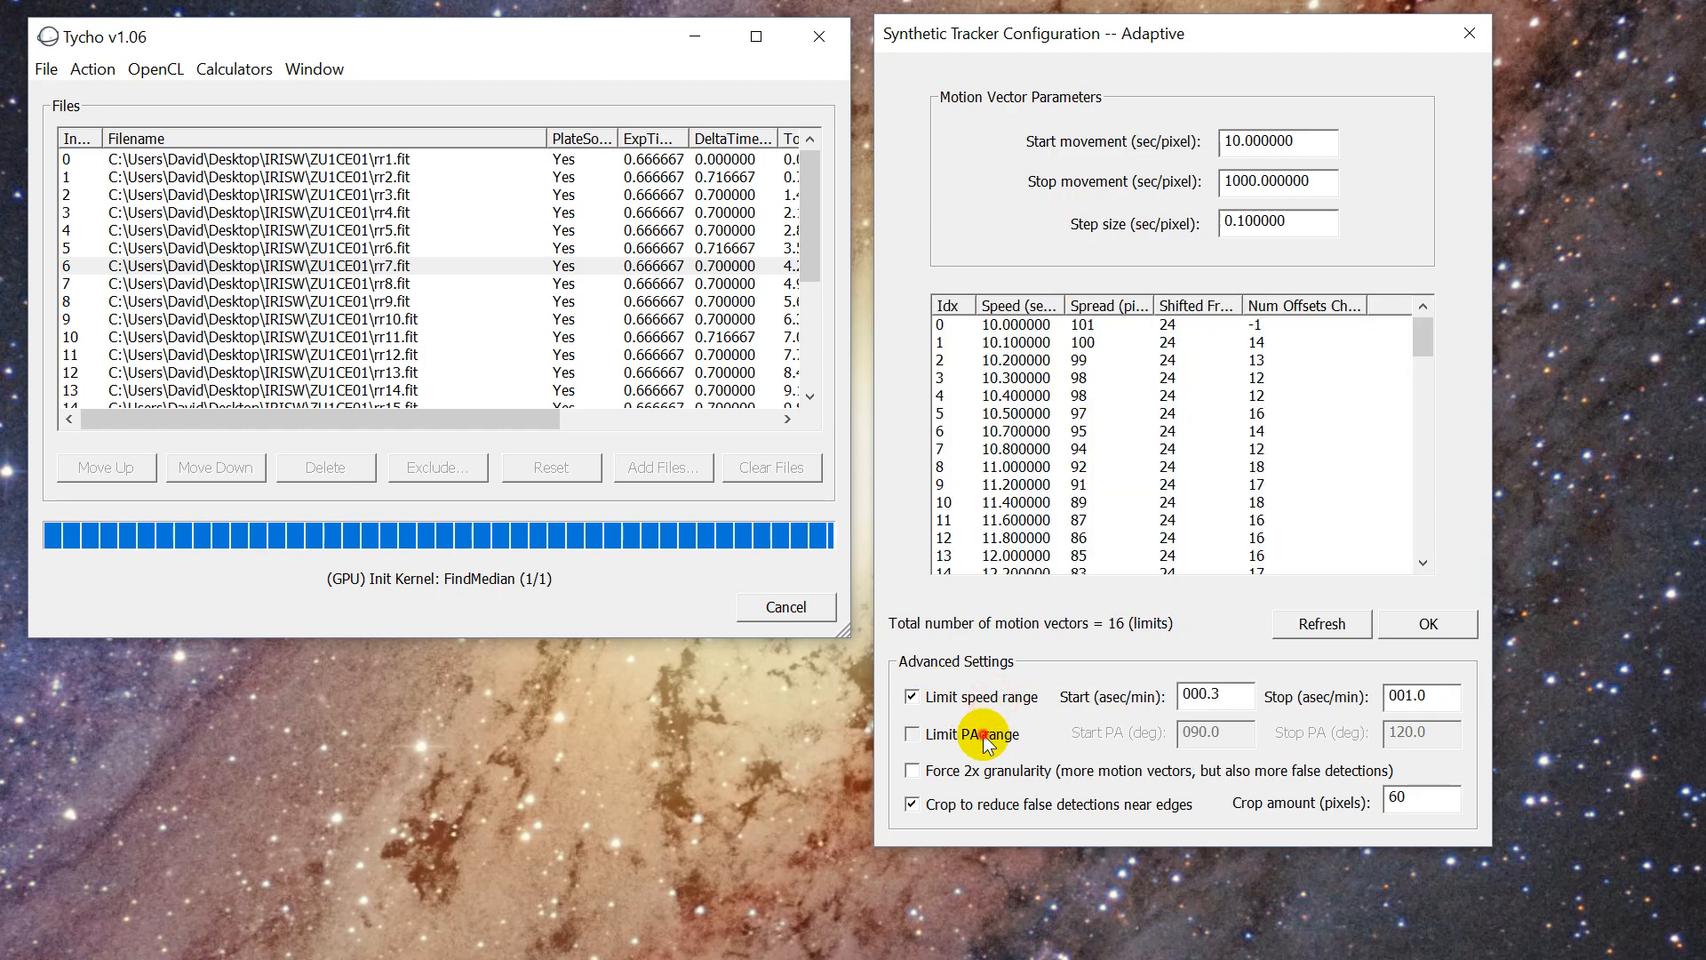
click(977, 736)
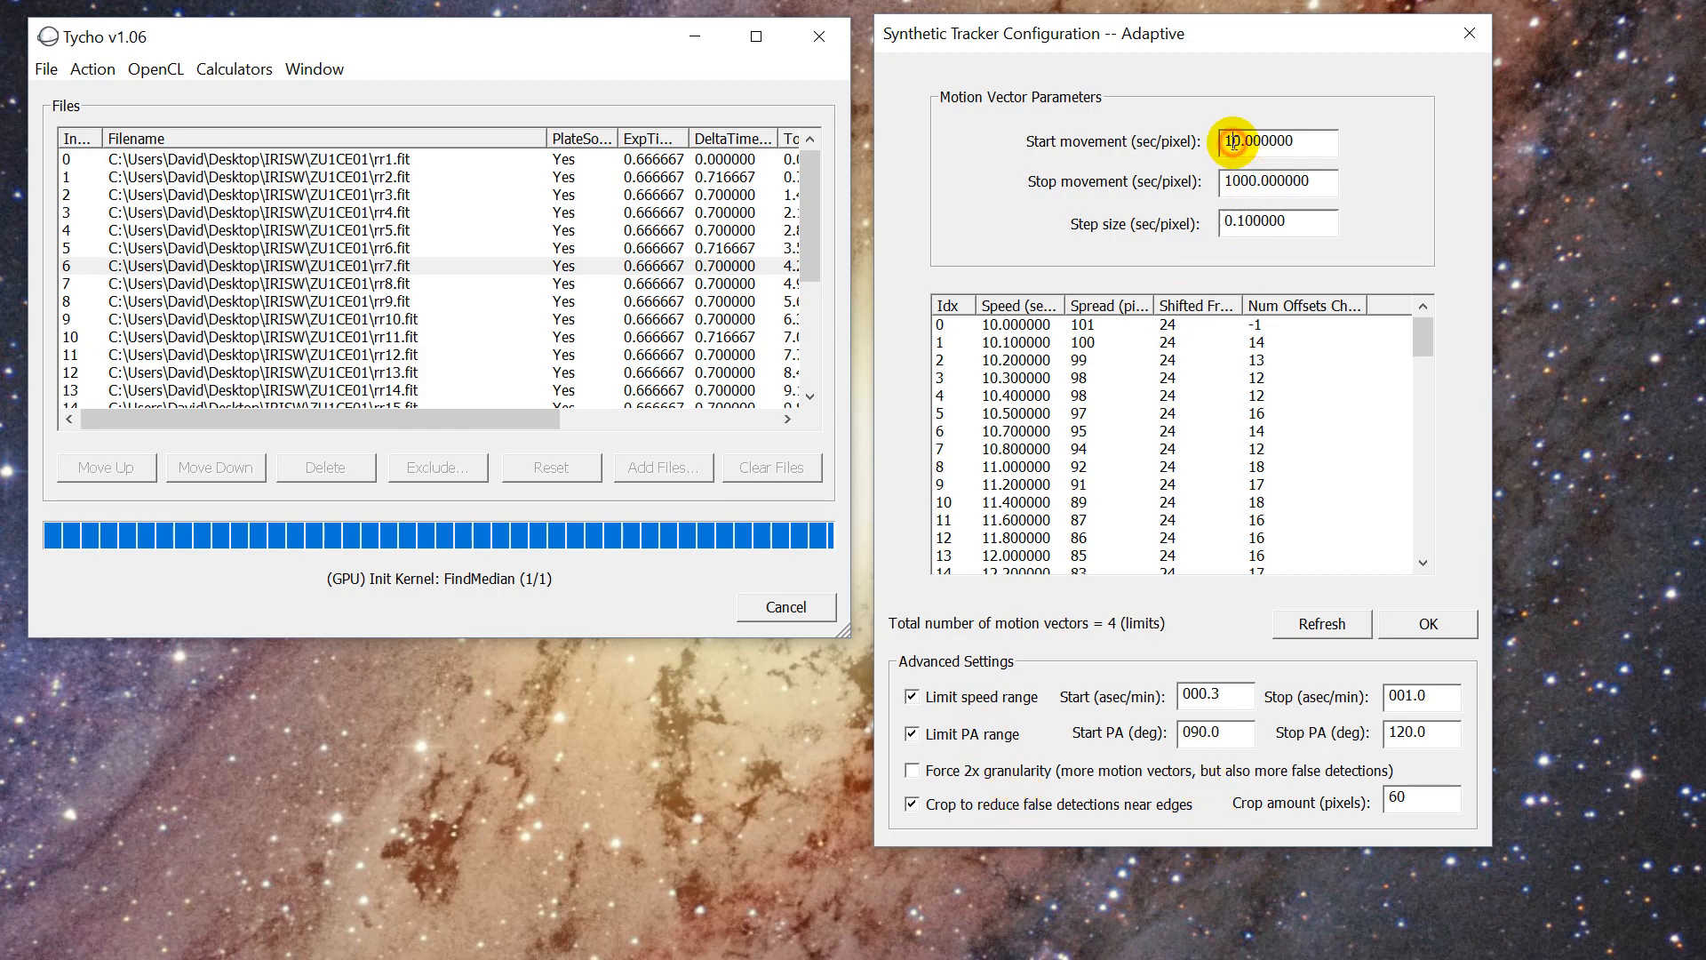
Compare the start and stop movement values in sec/pixel with the start and stop speeds of the speed range limit in asec/min.
drag(1241, 142, 1218, 142)
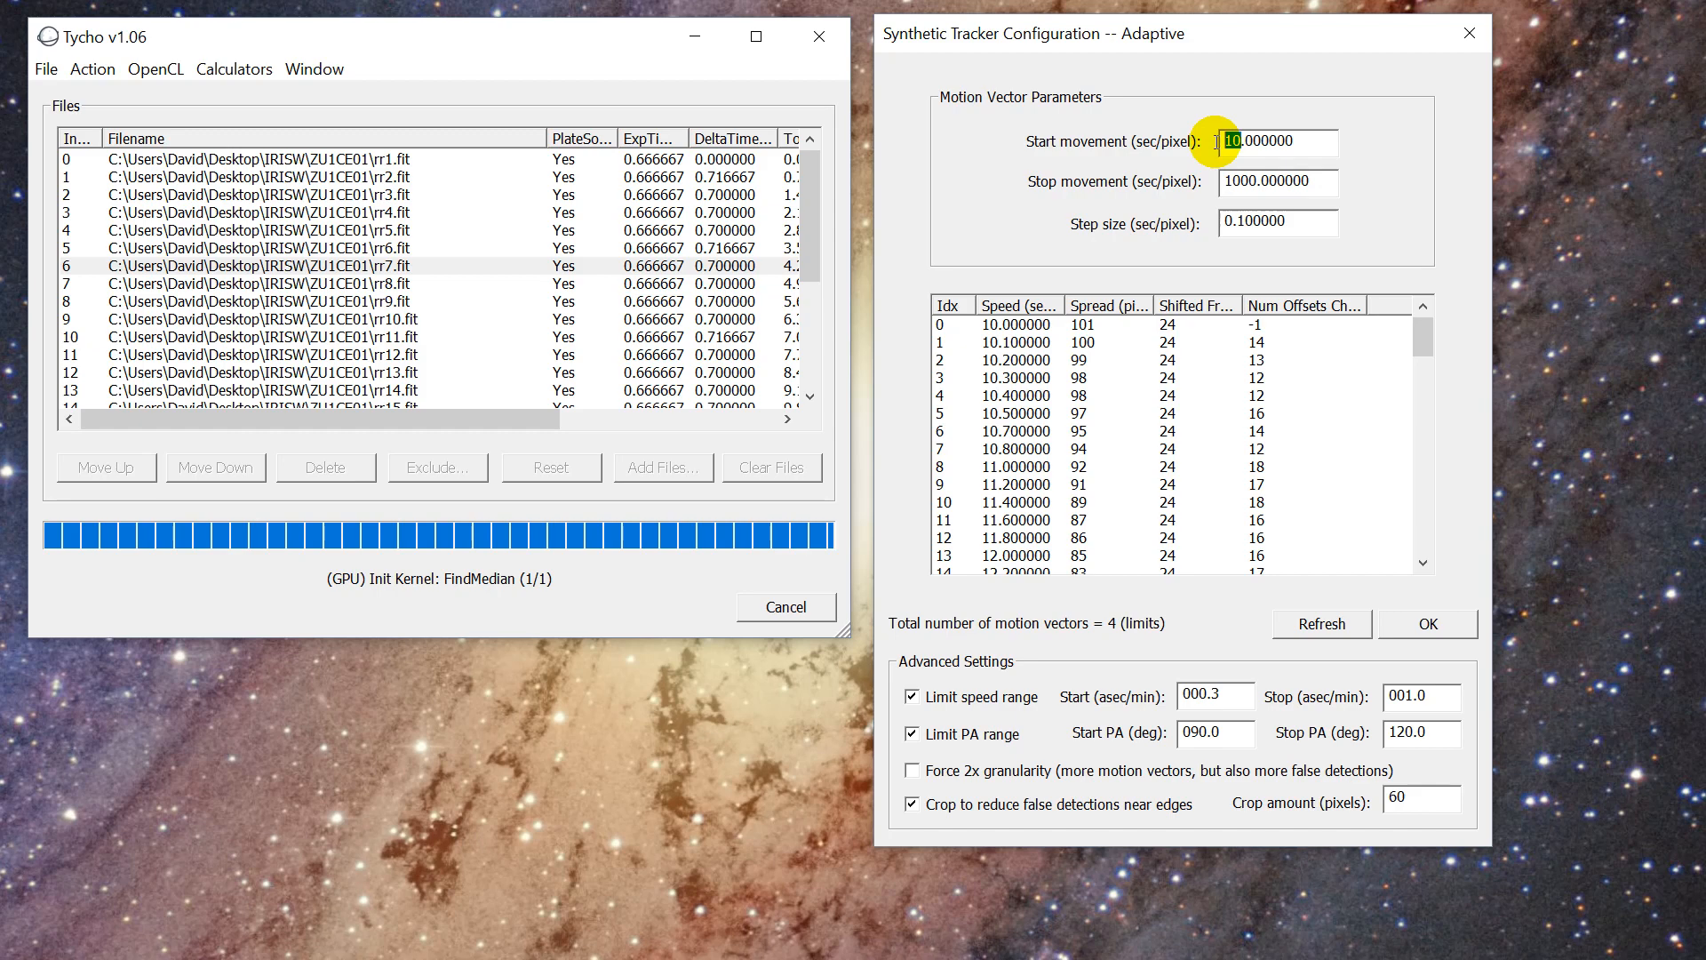
click(1240, 143)
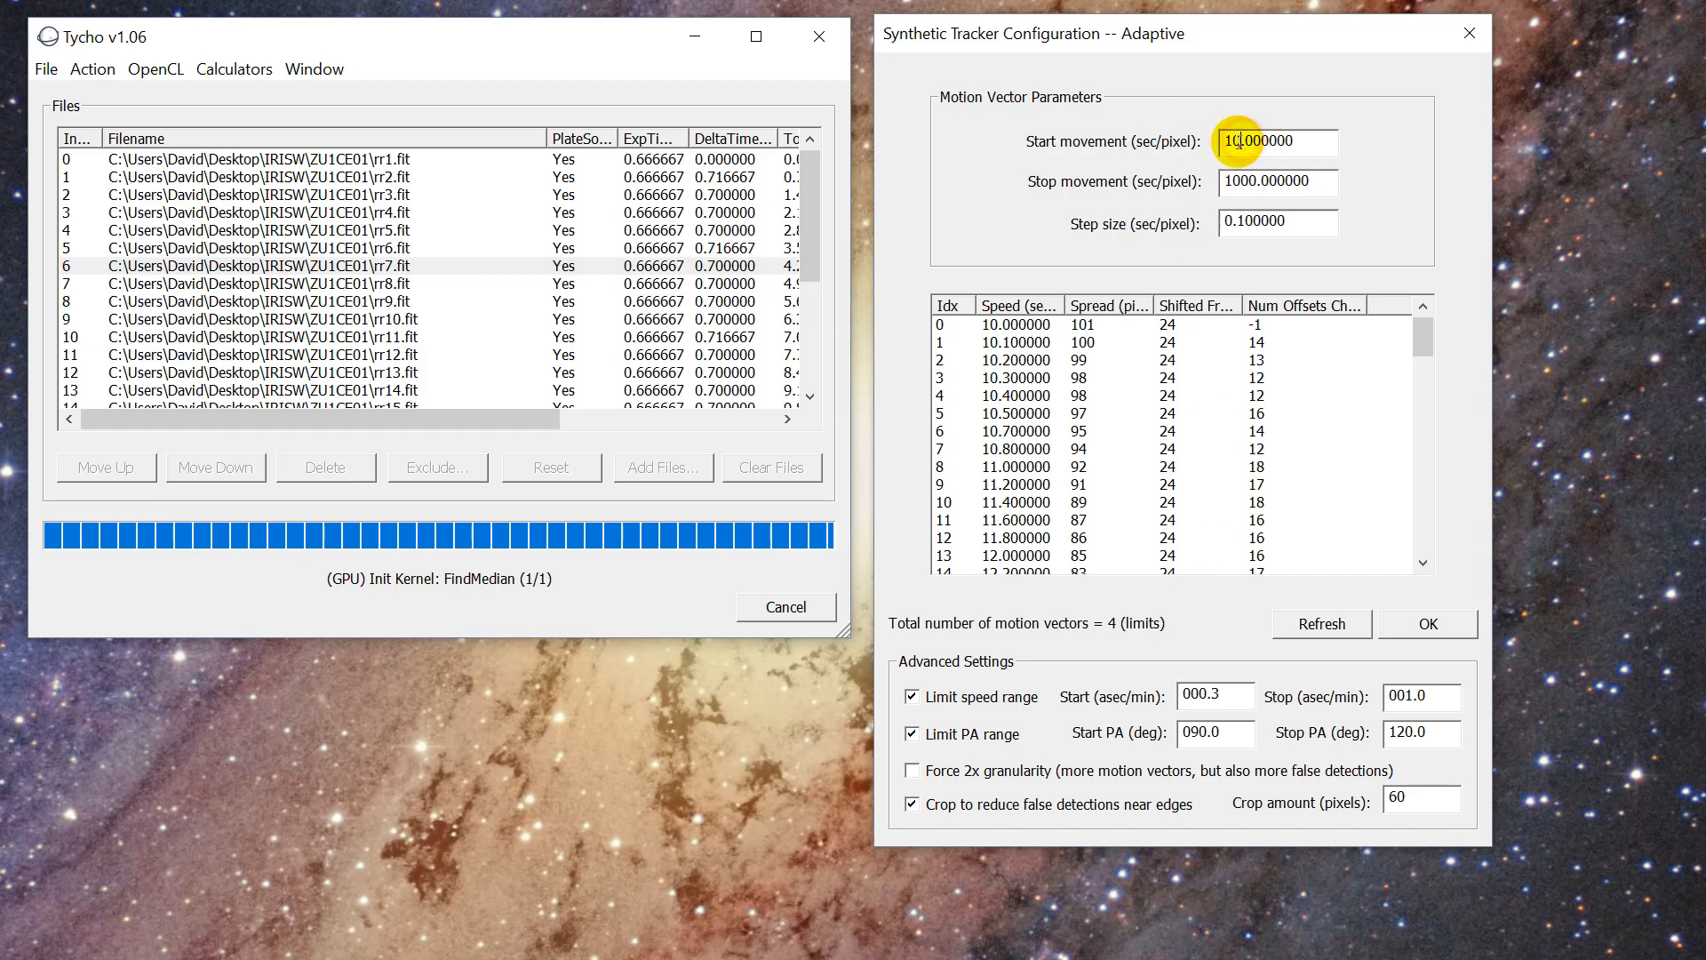
drag(1240, 143, 1153, 152)
click(1239, 145)
click(1234, 145)
drag(1243, 142, 1111, 155)
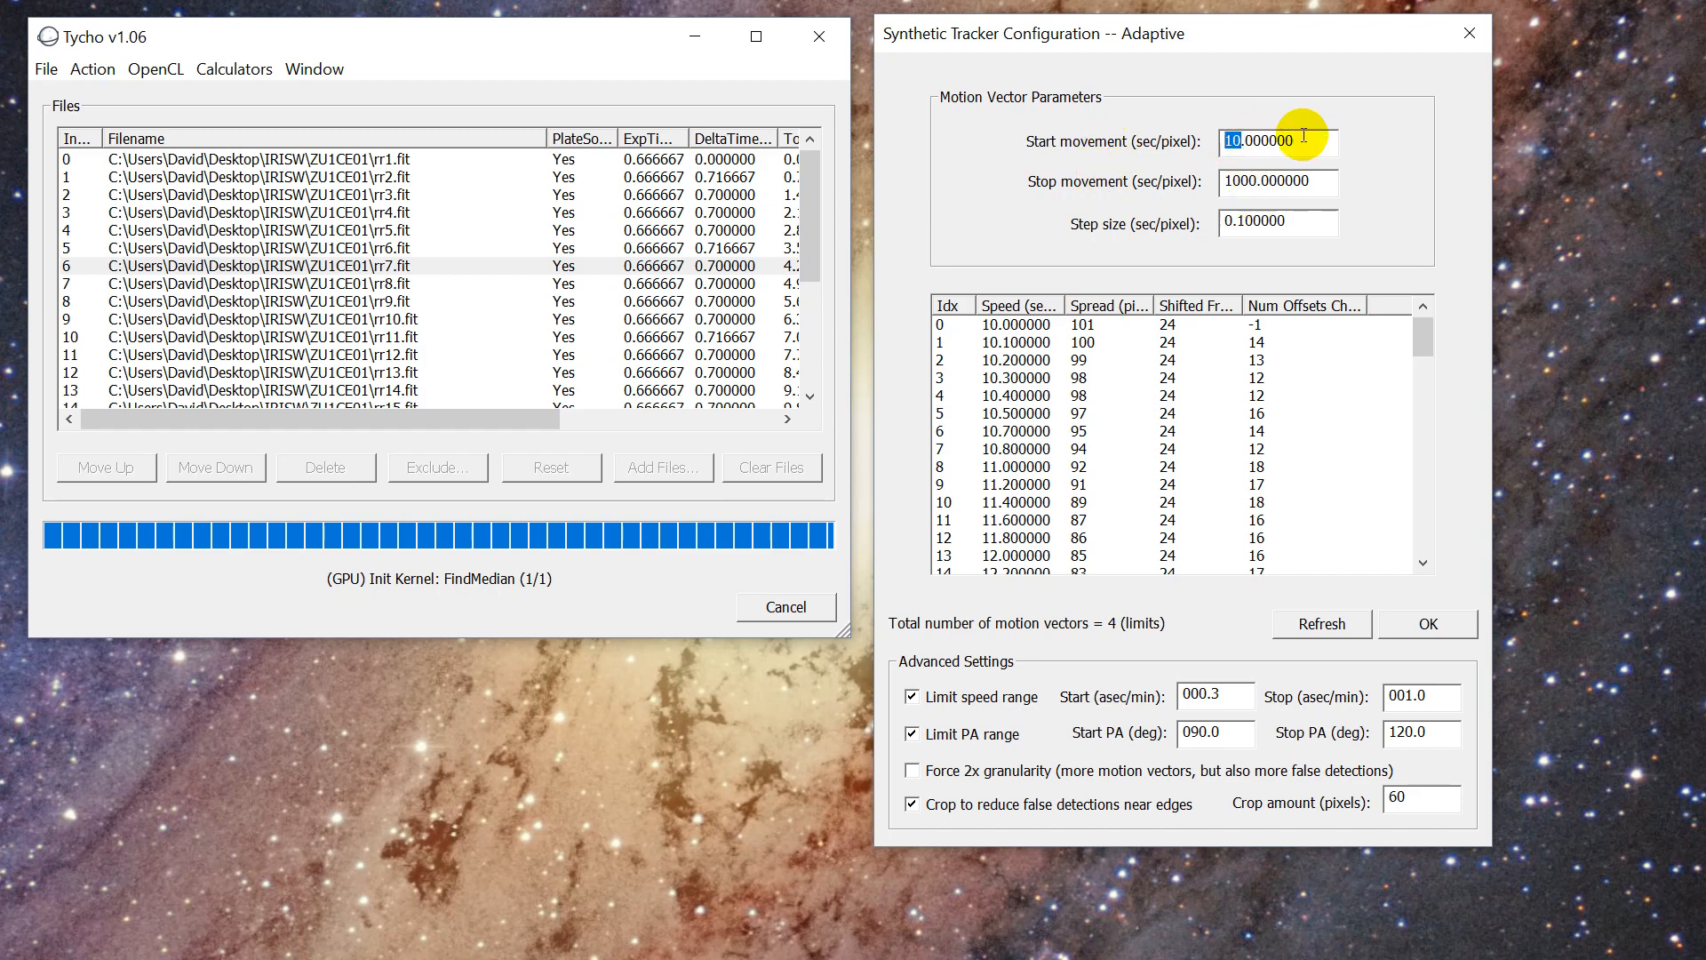
drag(1240, 692, 858, 705)
drag(1243, 140, 1166, 149)
drag(1270, 180, 1200, 189)
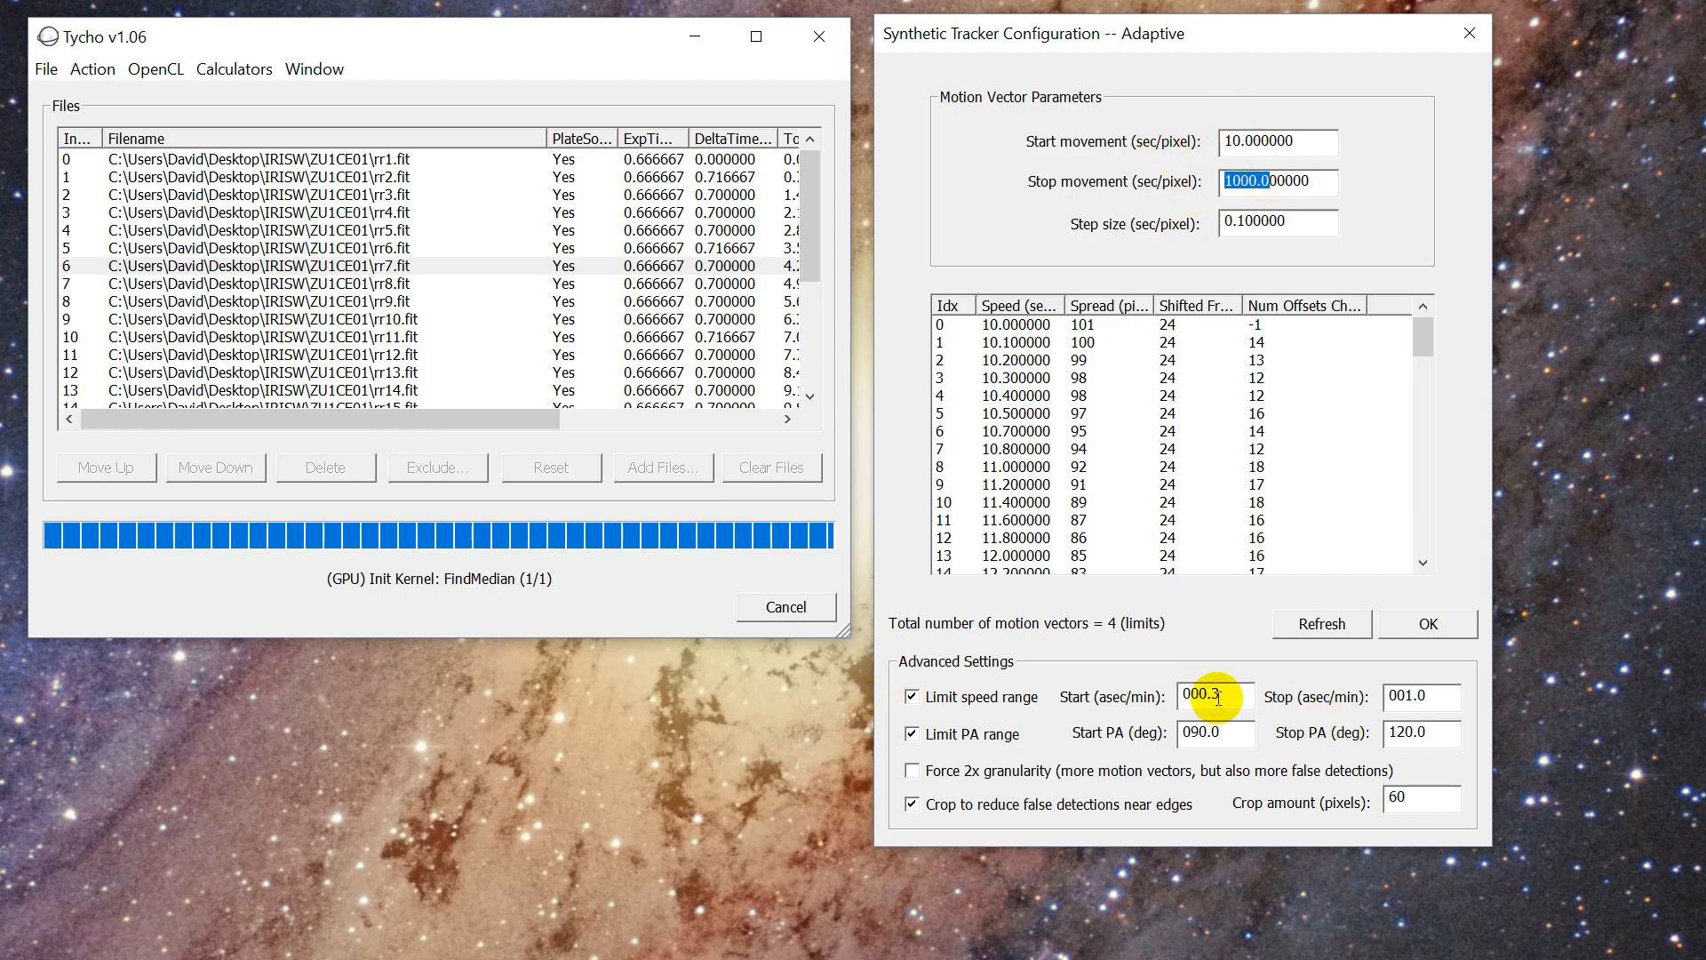
drag(1232, 696, 1175, 699)
drag(1446, 696, 1245, 708)
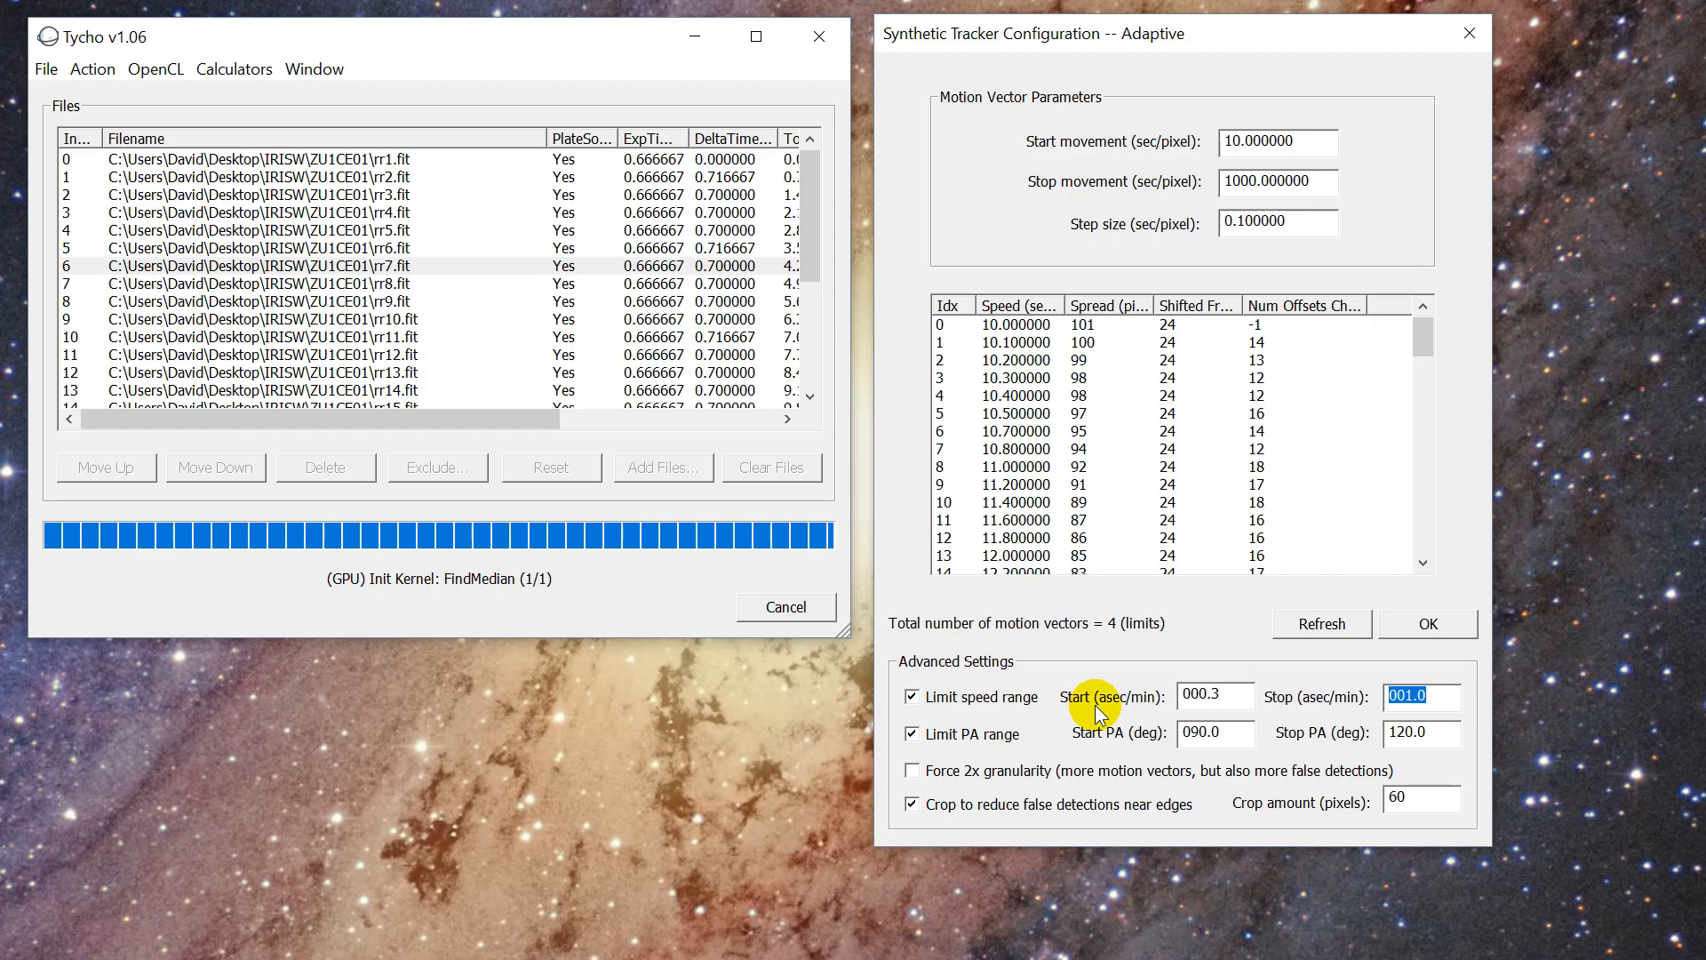
click(1237, 180)
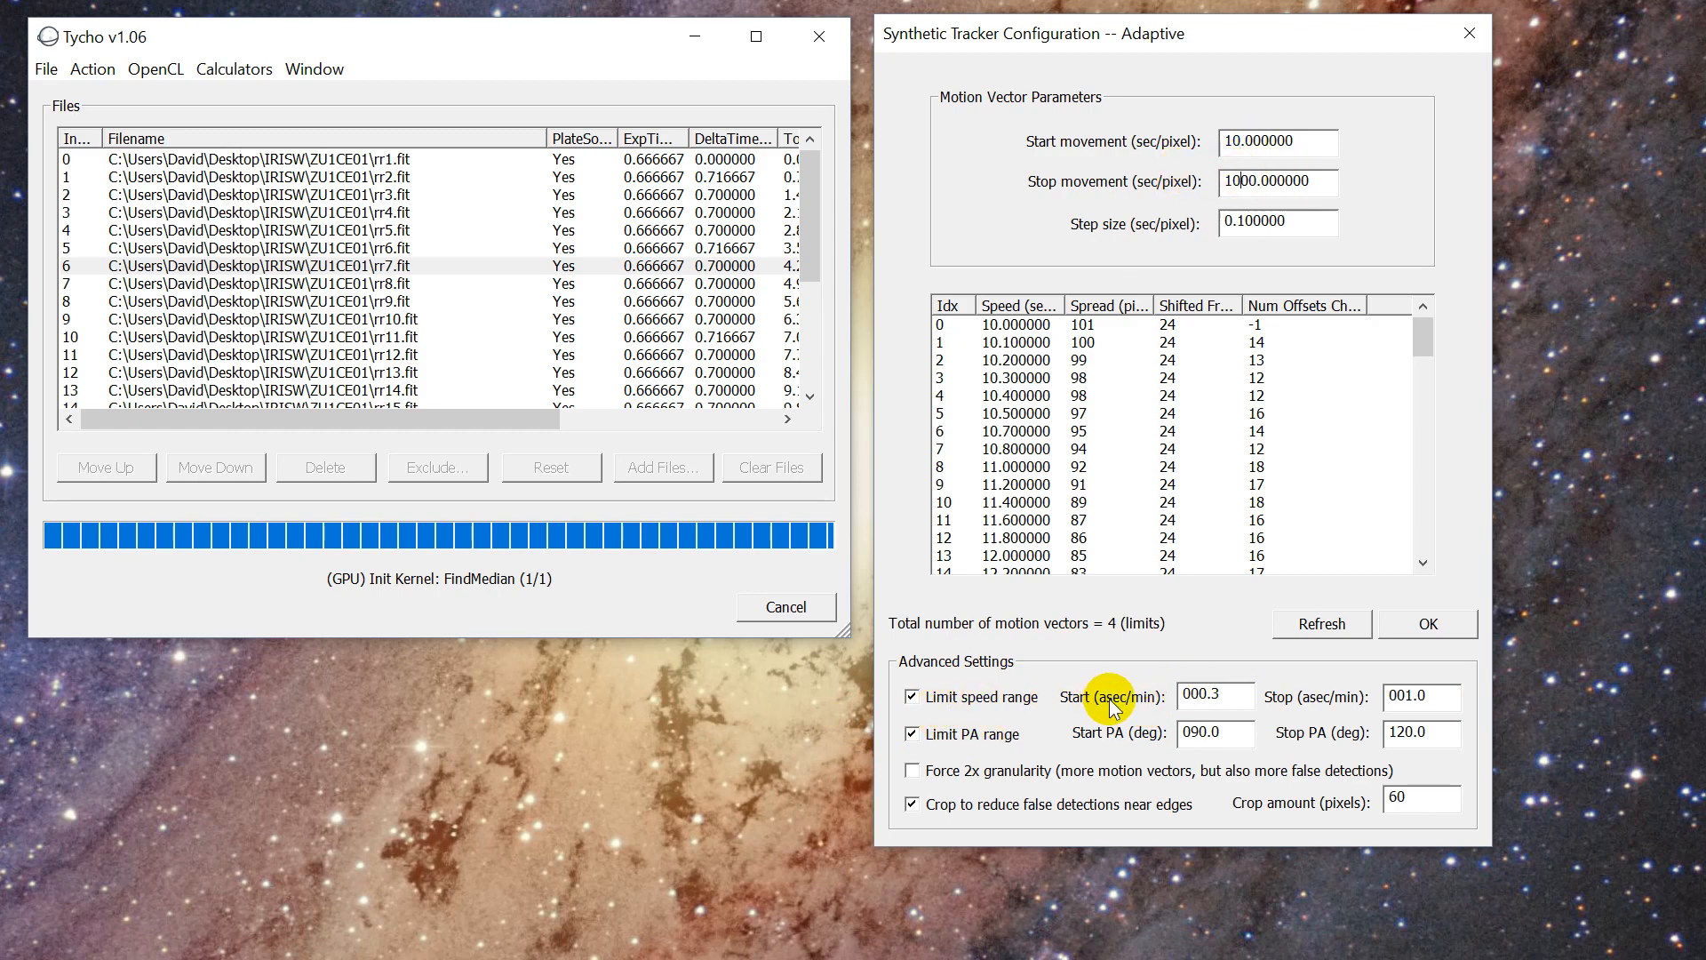
double_click(1240, 704)
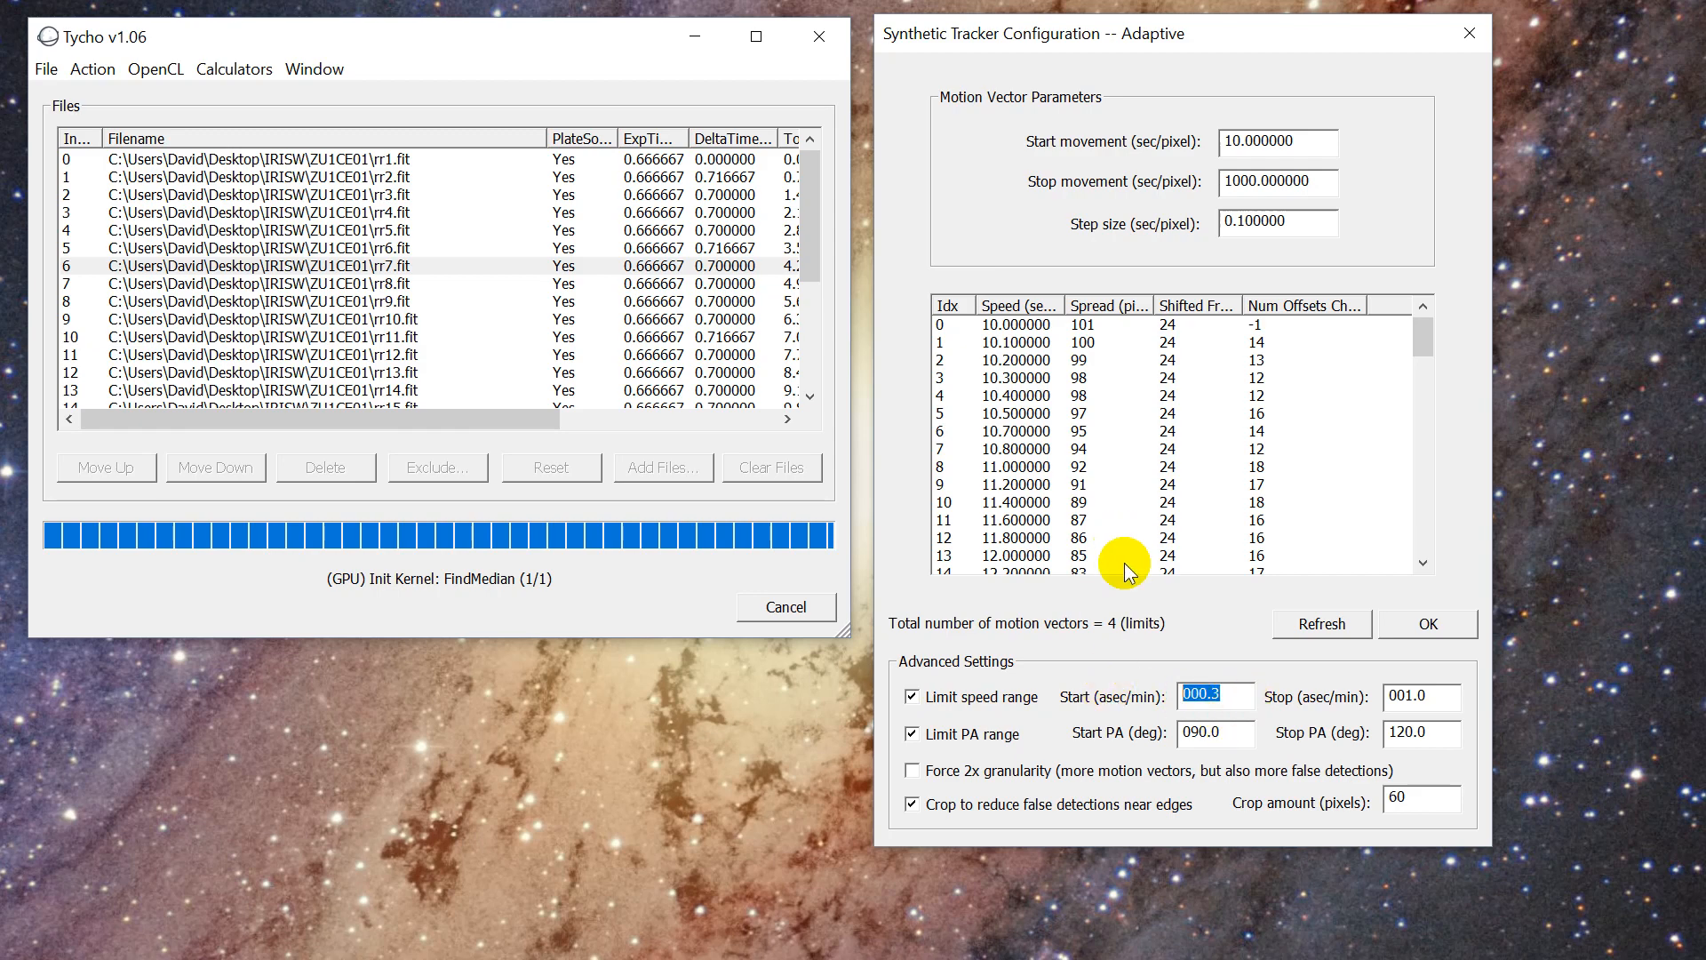
Switch to NEOCP.txt in Notepad++ and check the object's motion rate in the 0150 UT ephemeris row.
key(alt+Tab)
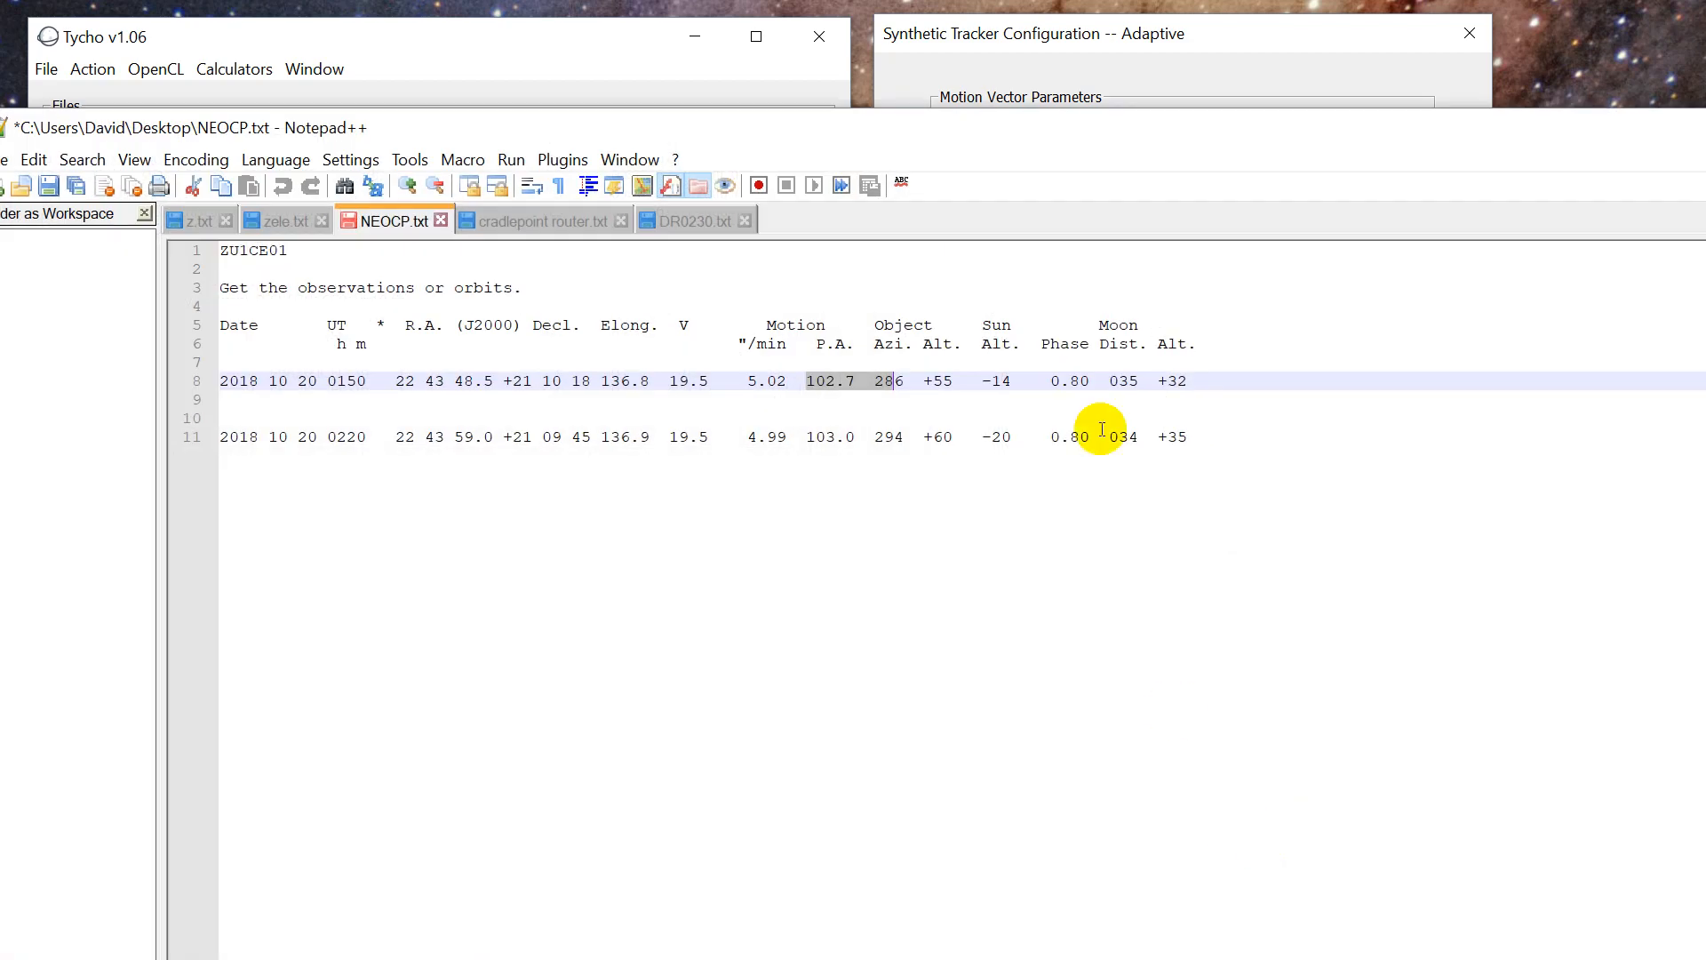
drag(1073, 143, 1137, 133)
click(810, 372)
drag(810, 372, 891, 374)
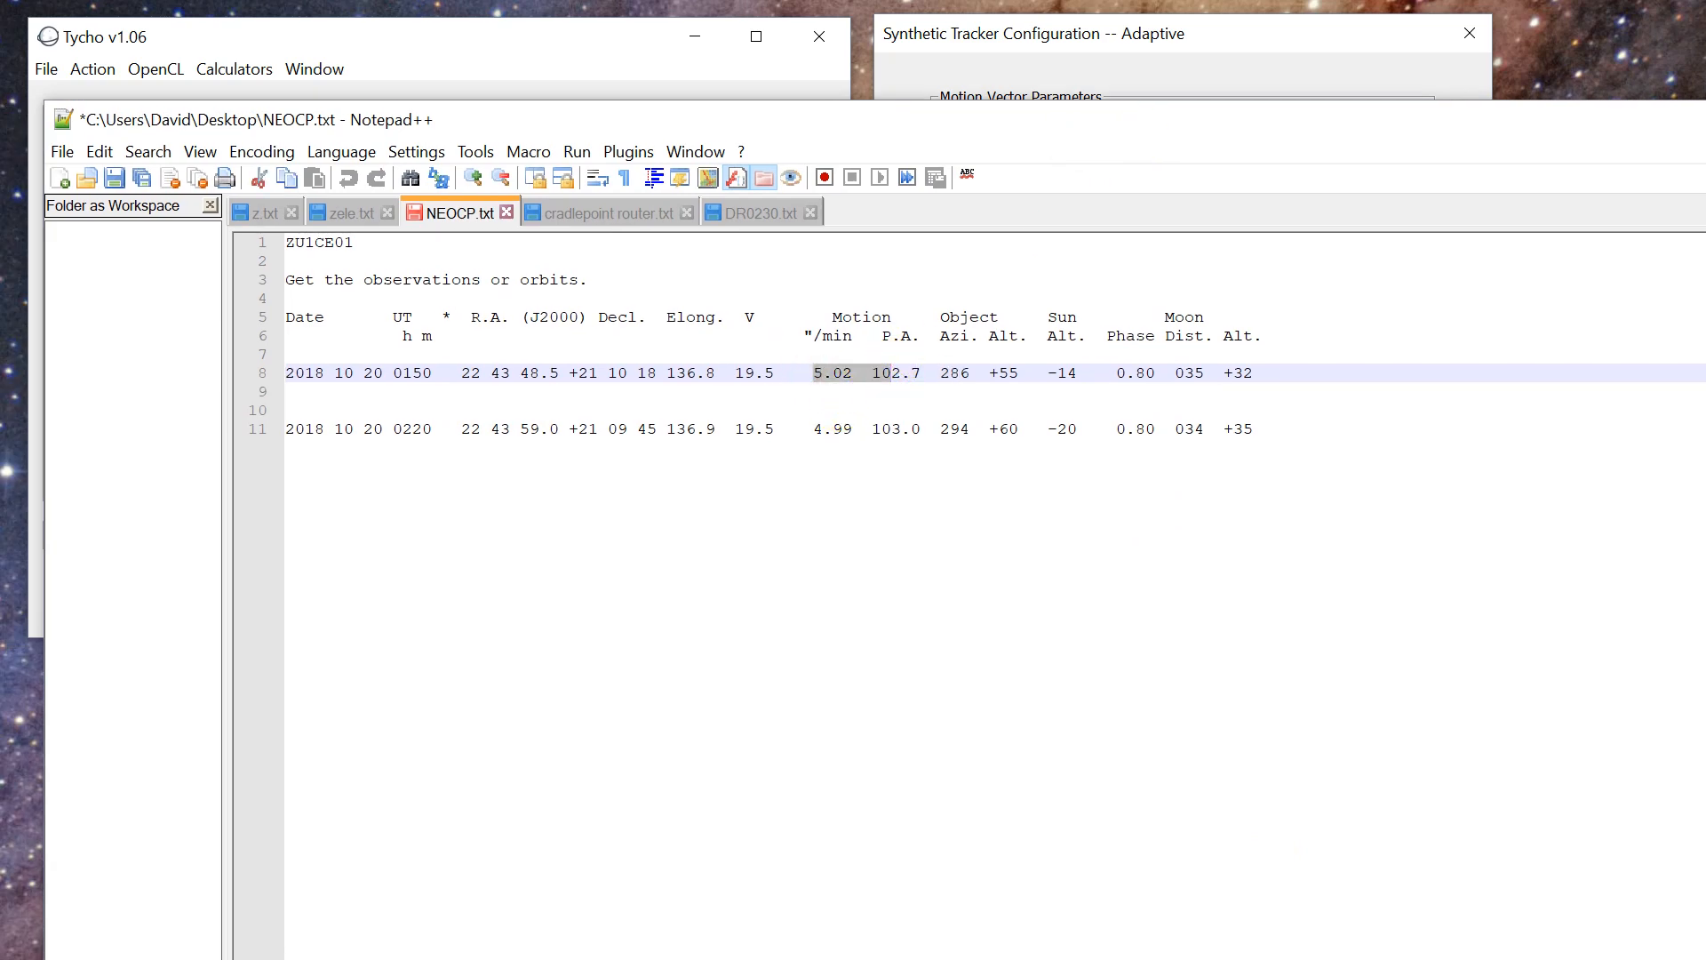
Return to Tycho and set the speed range limit to start at 4.5 and stop at 5.5 asec/min.
key(alt+Tab)
click(1209, 697)
drag(1235, 696, 1201, 717)
click(1246, 694)
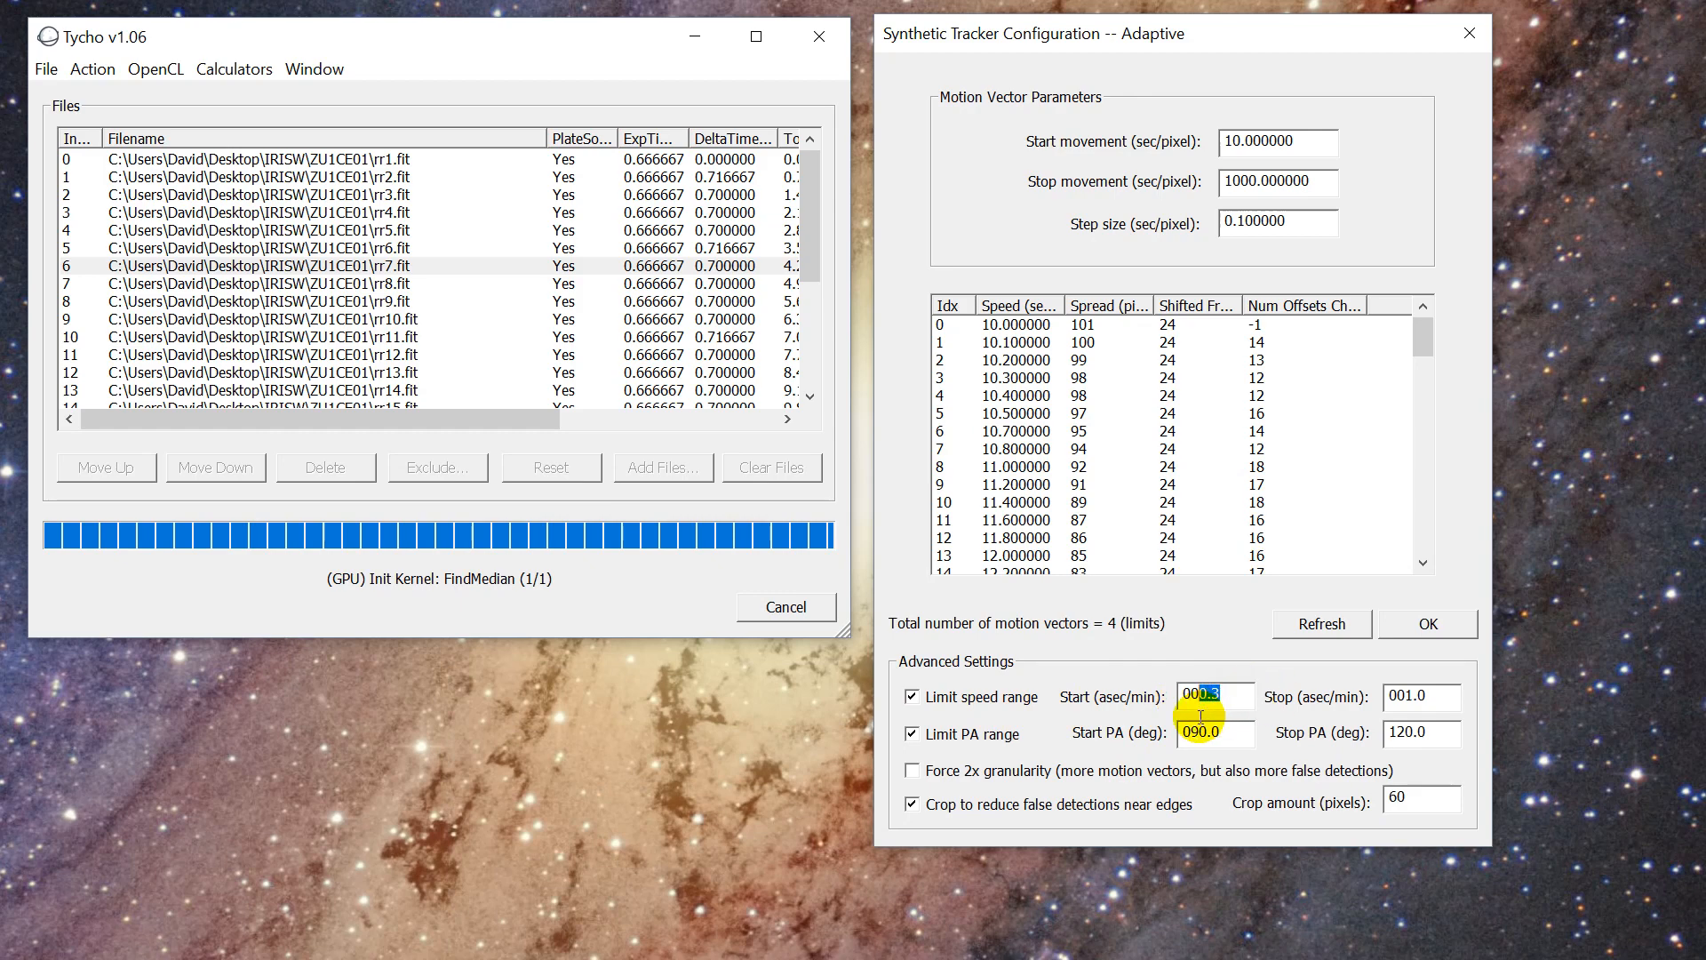
text(5)
drag(1431, 697, 1409, 711)
text(5.5)
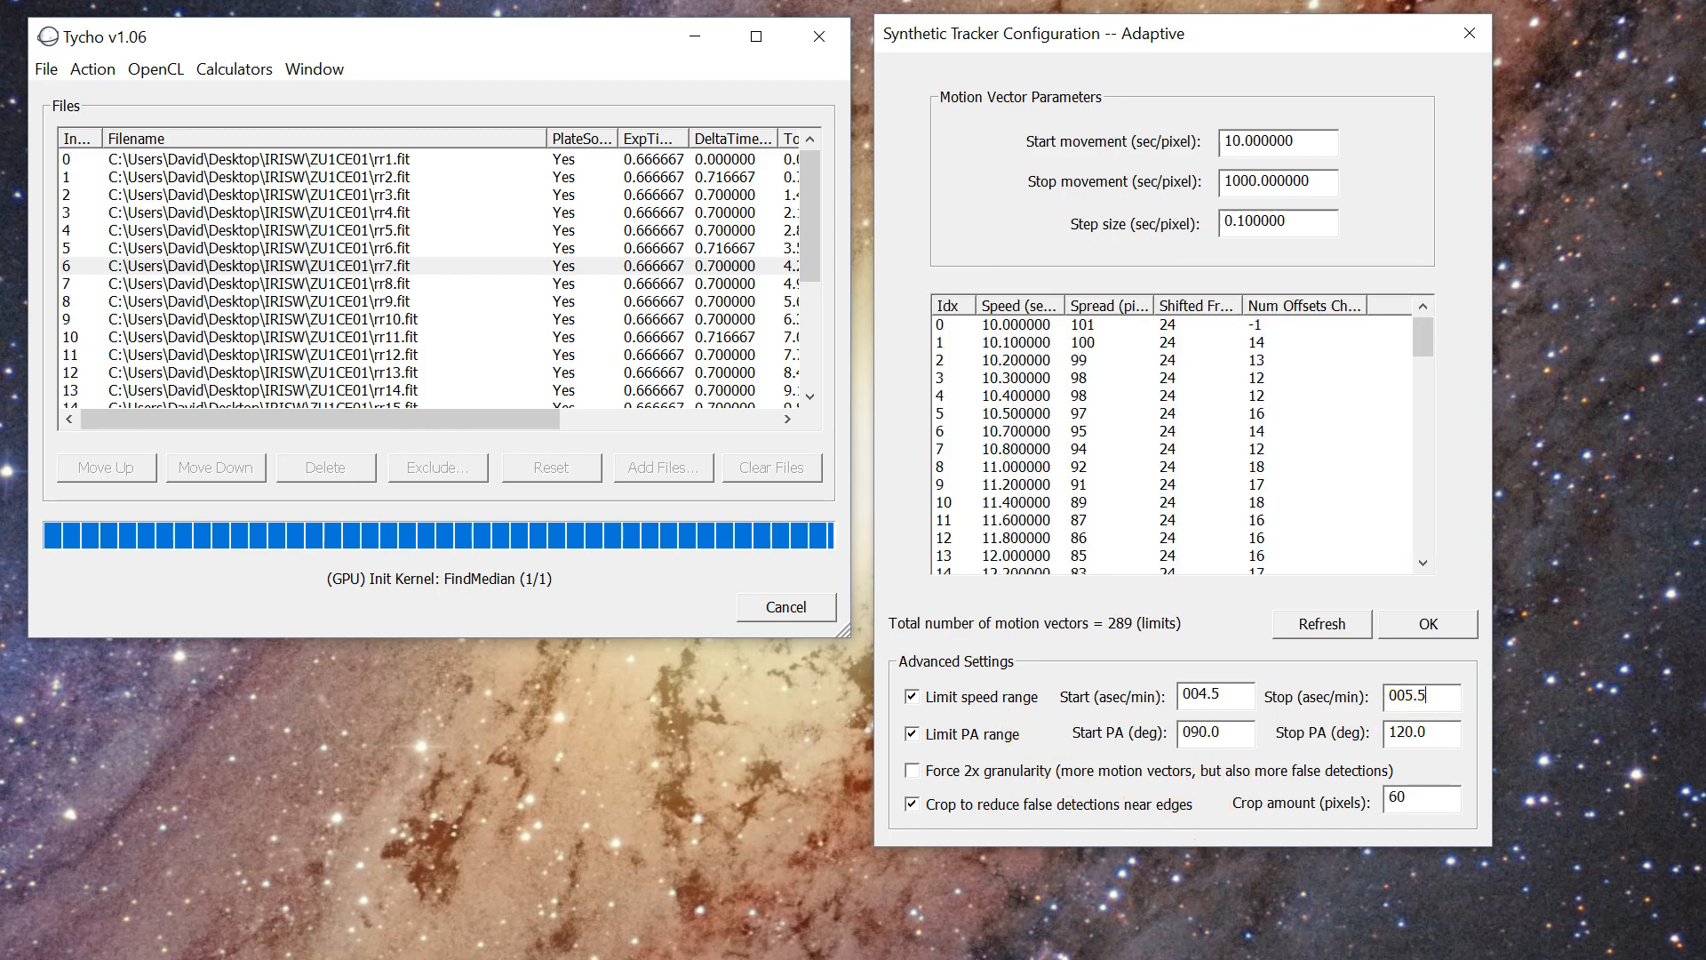
Check the object's position angle in NEOCP.txt, and set Tycho's PA range limit from 95 to 108 degrees.
key(alt+Tab)
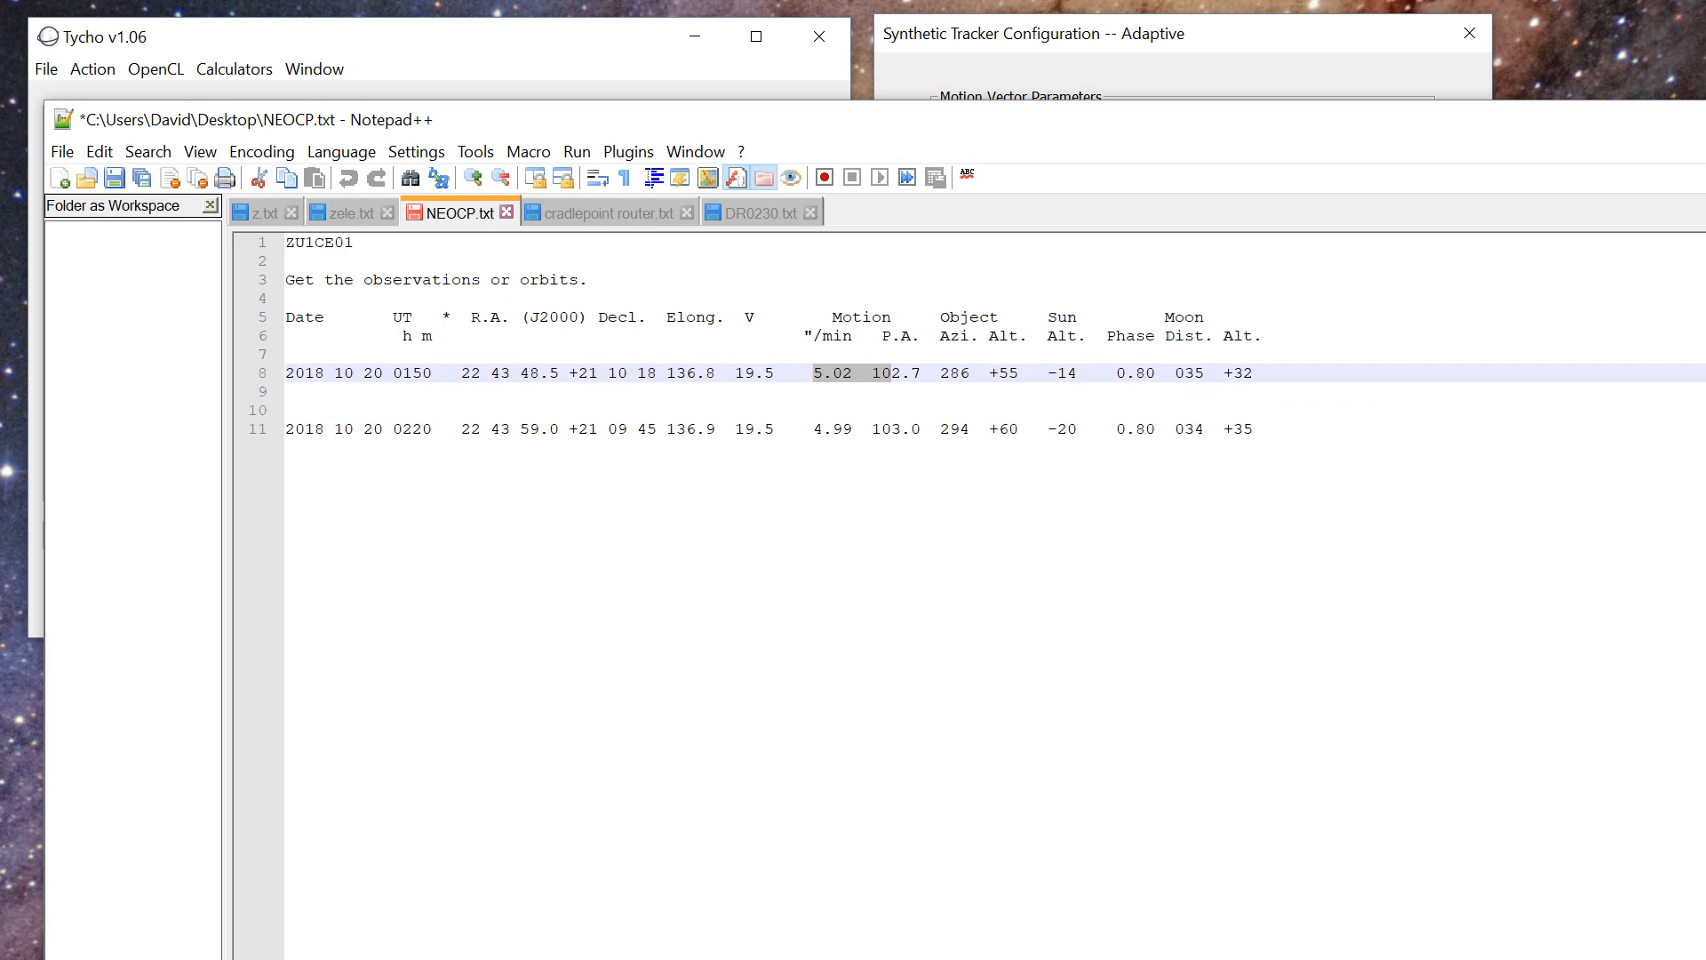
click(1095, 958)
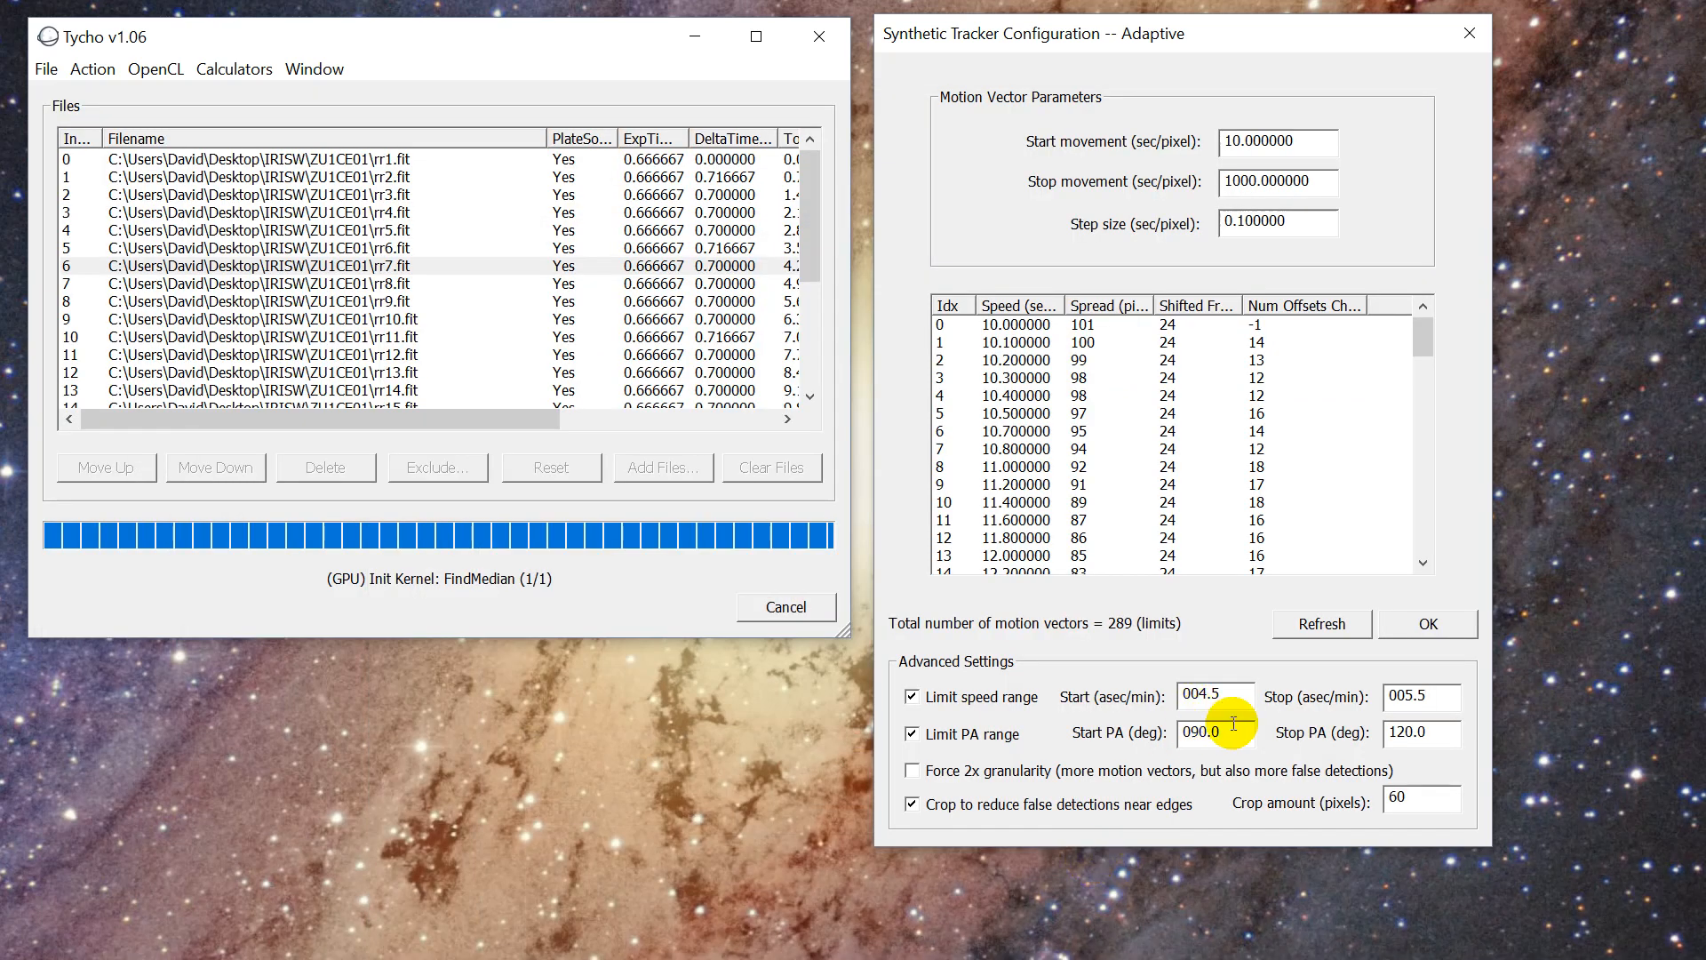
drag(1229, 734, 1193, 733)
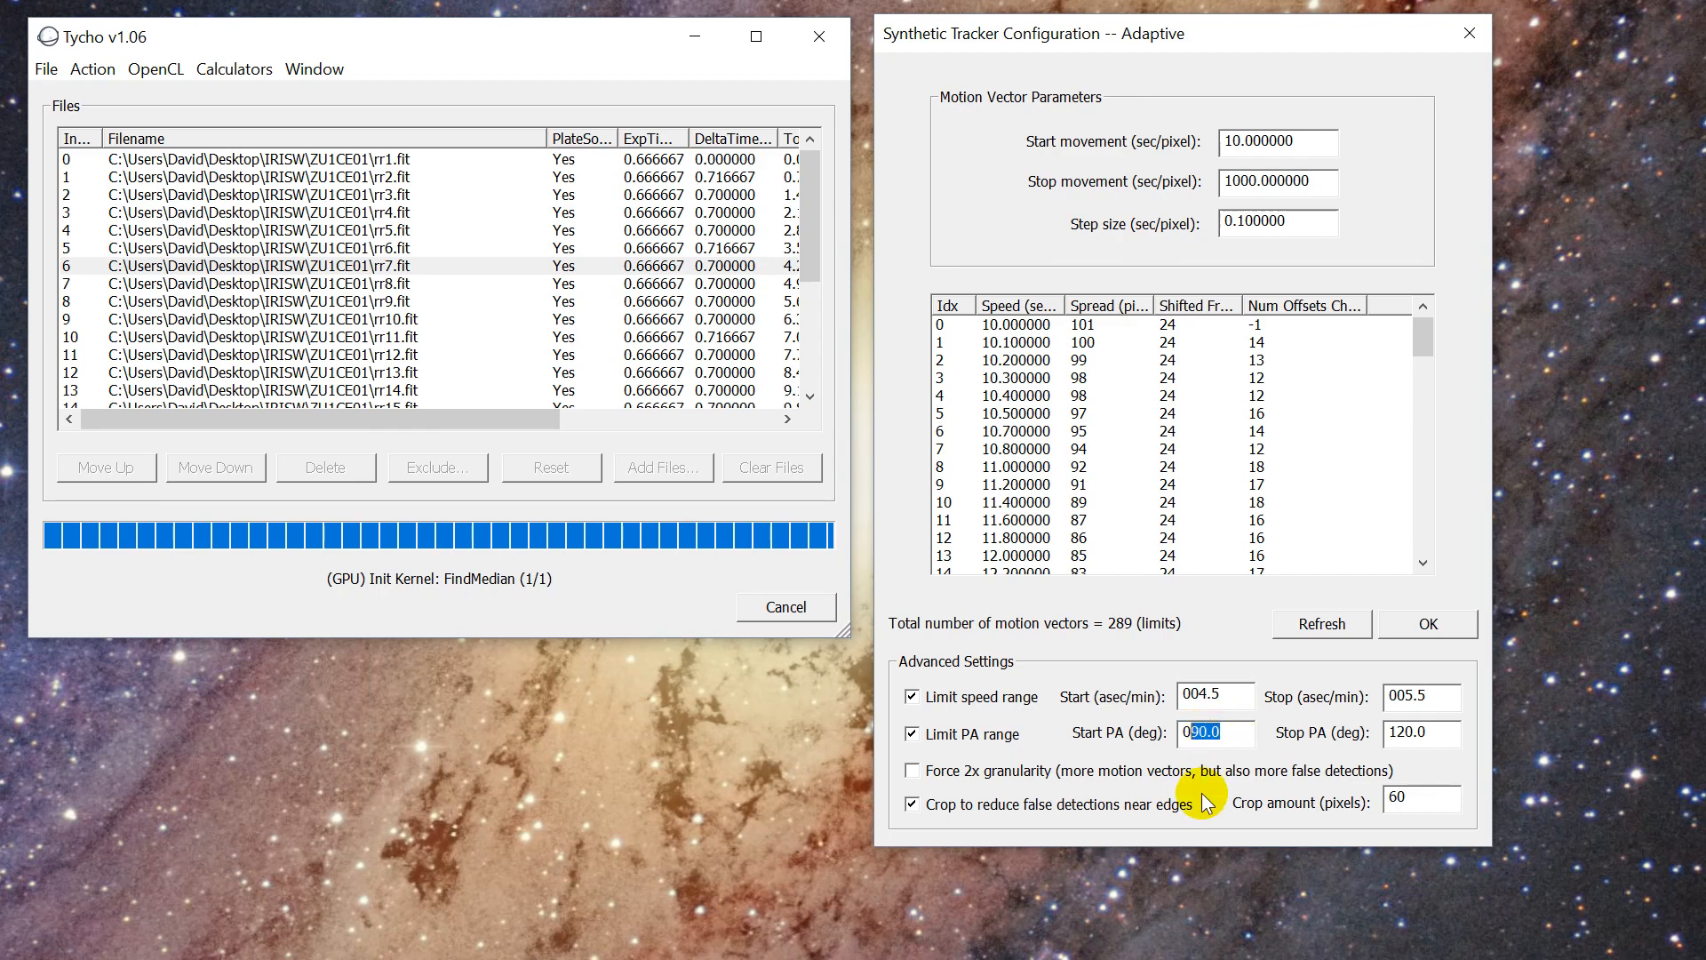
text(95)
double_click(1433, 734)
text(1)
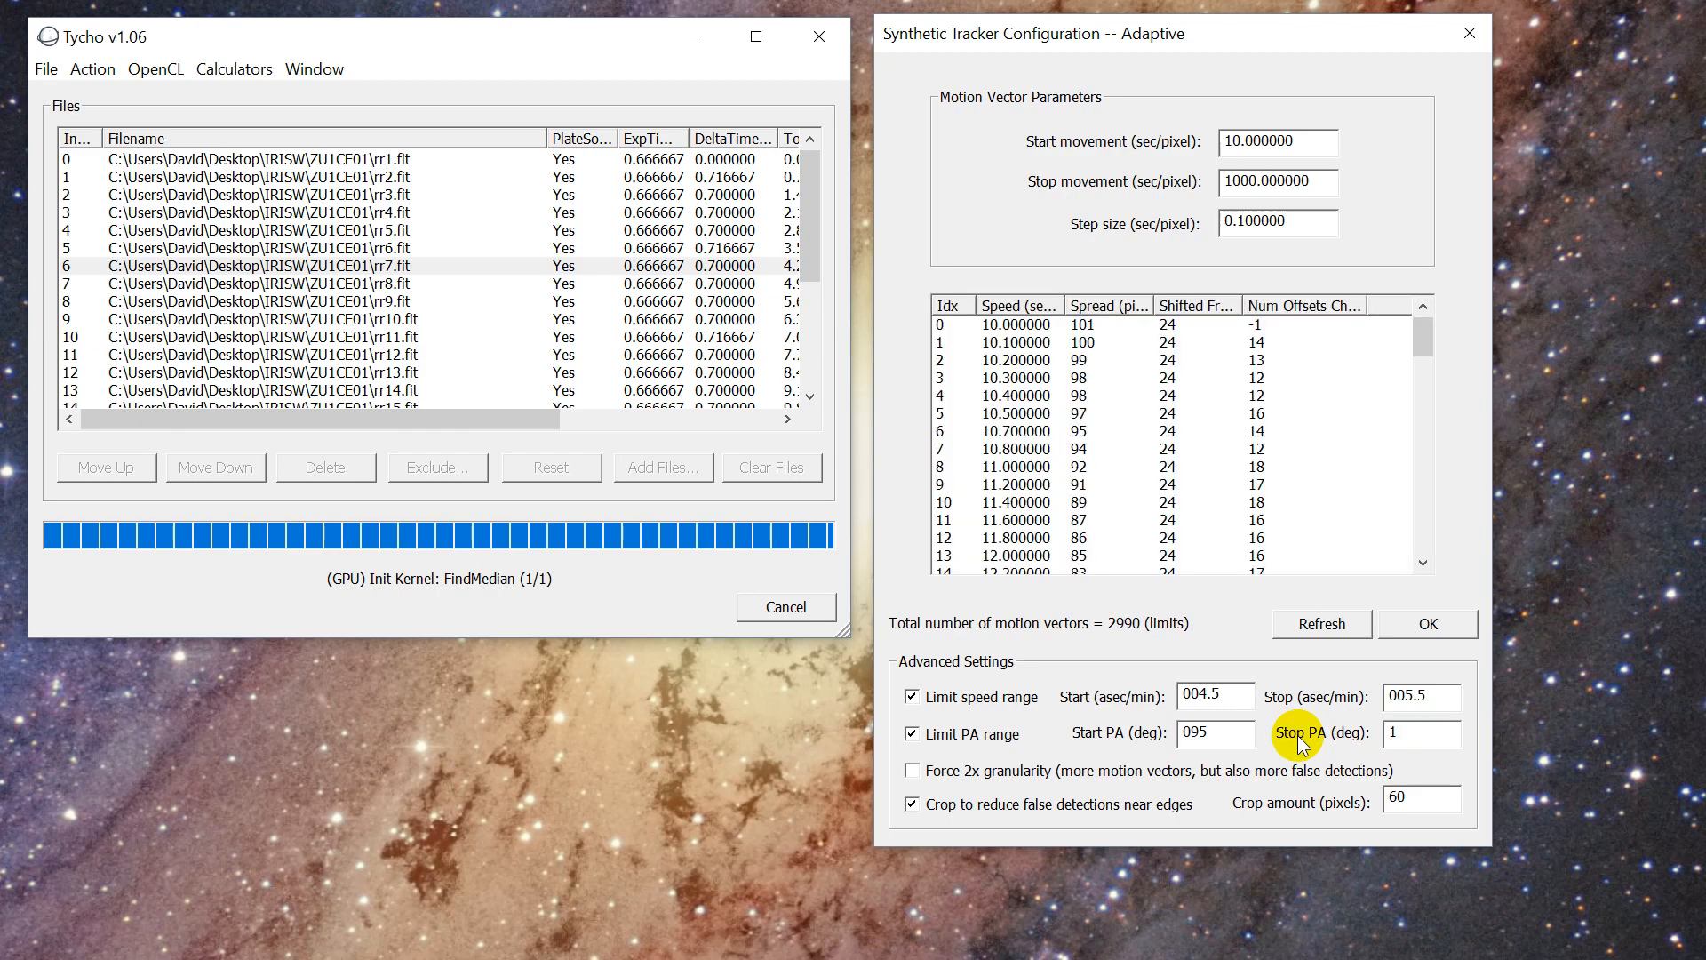
text(08)
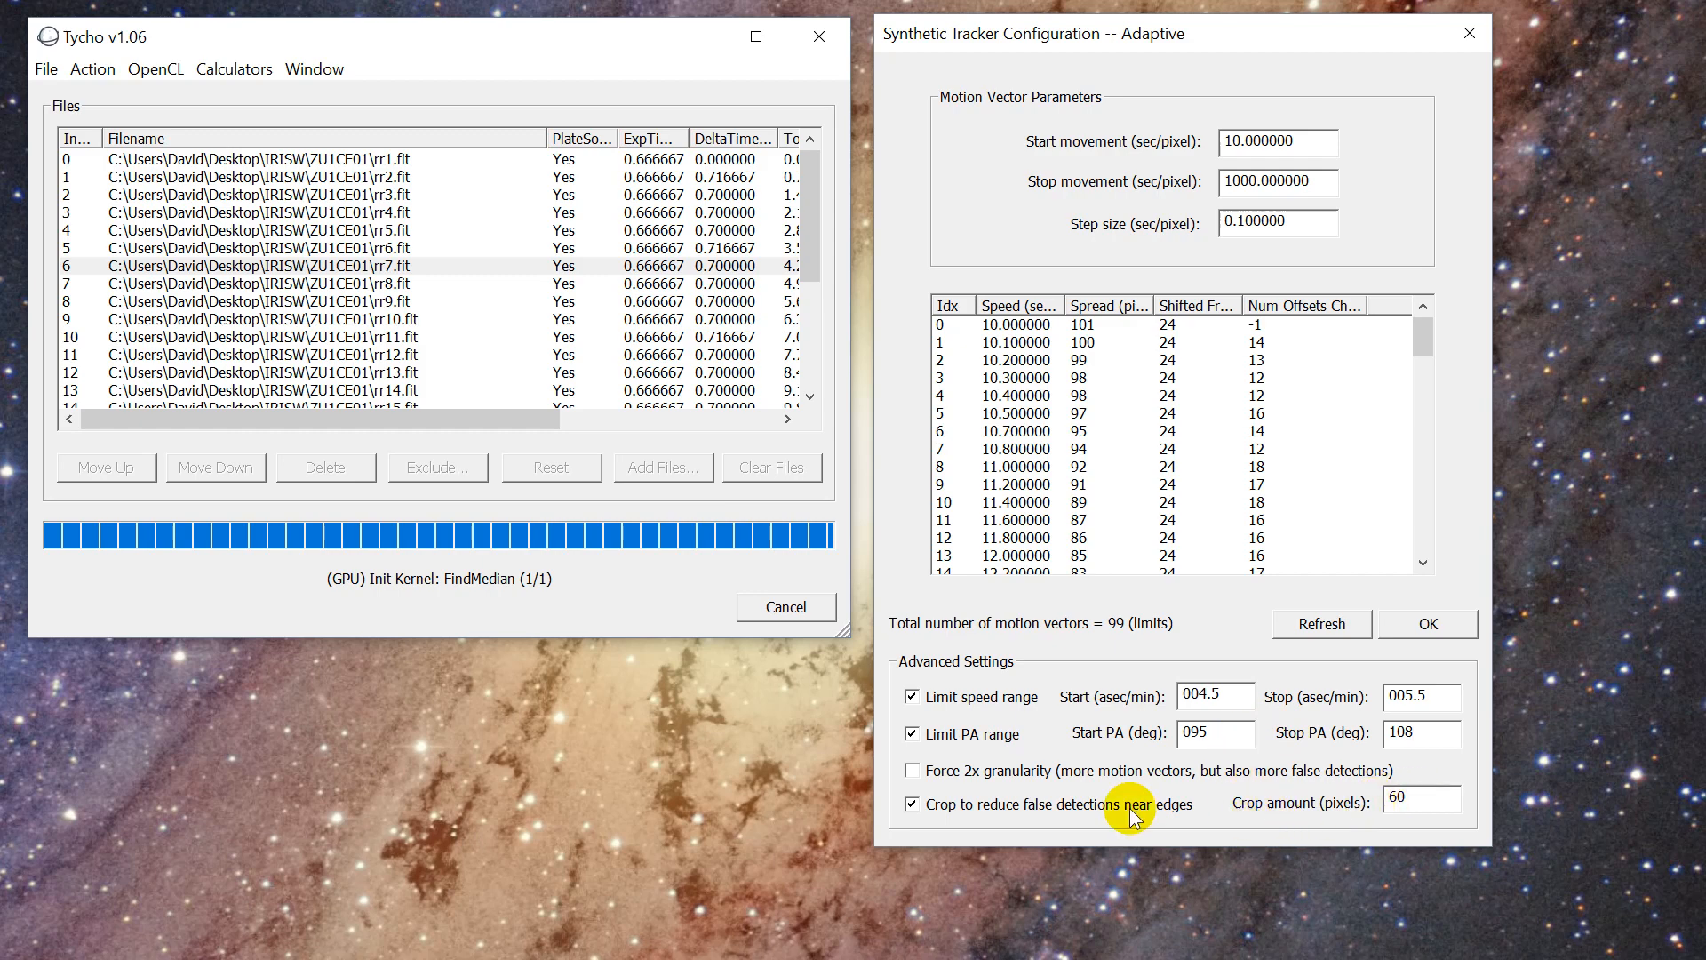
Keep the crop amount at 60 pixels and accept the adaptive configuration to run the synthetic tracker.
double_click(1403, 798)
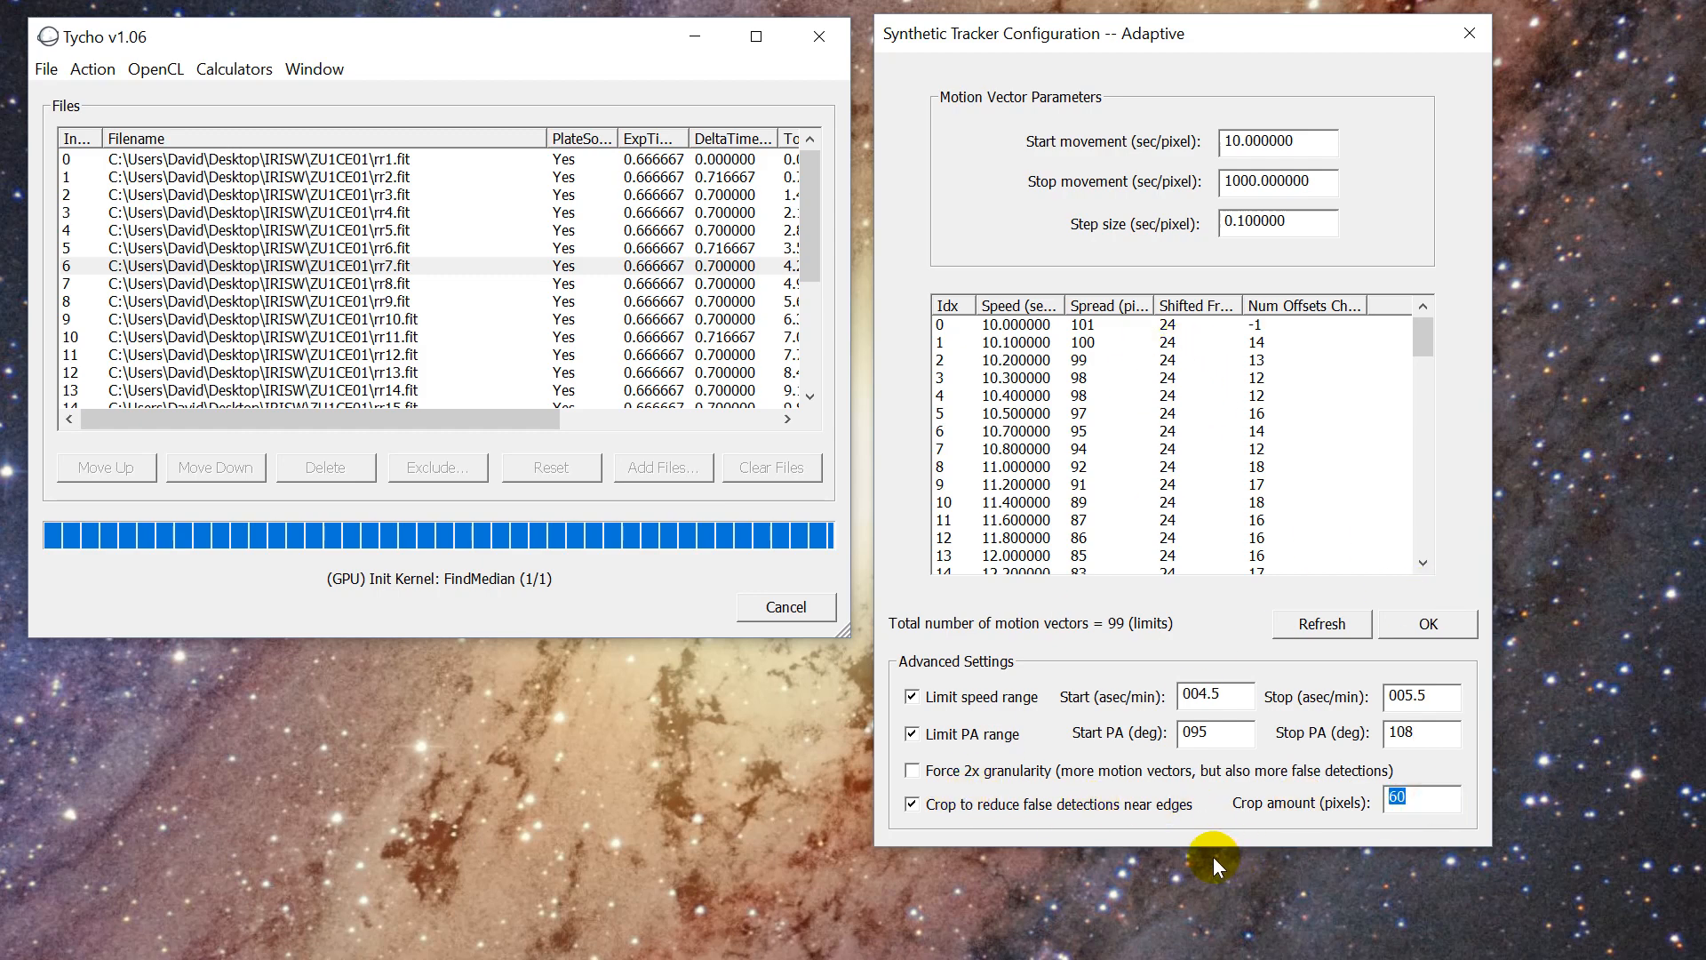
double_click(1413, 805)
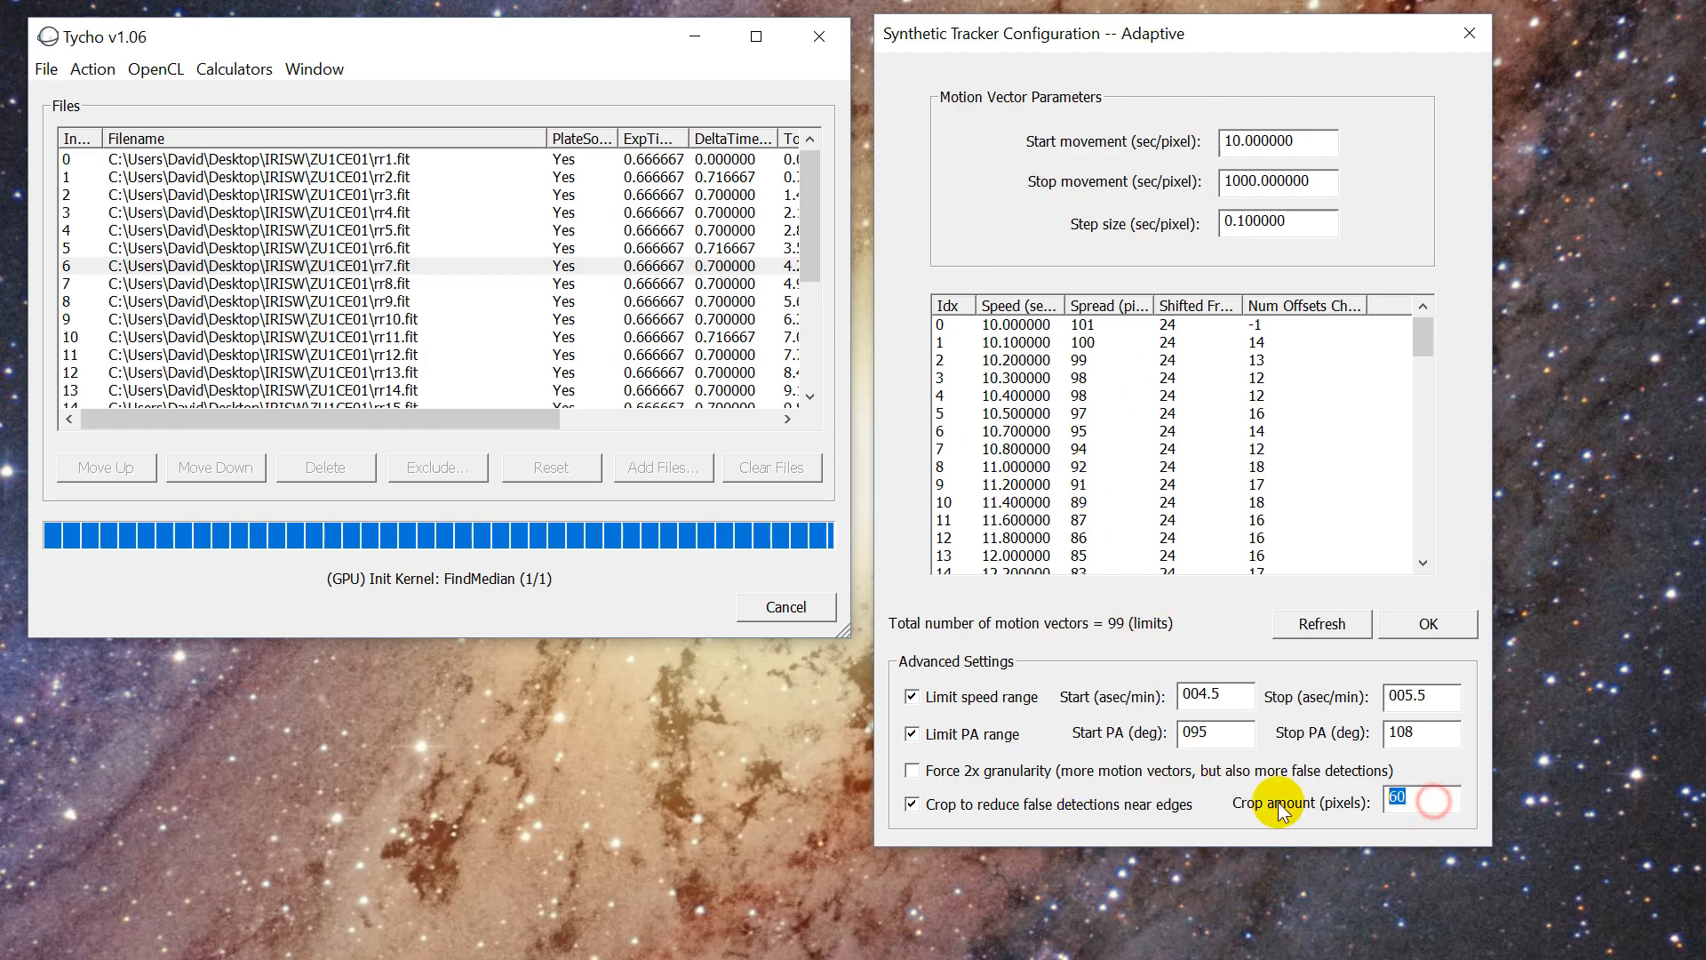
click(1428, 622)
Dismiss the elapsed-time message and move the Track Navigator window away from the Track Positions window.
drag(322, 47, 724, 79)
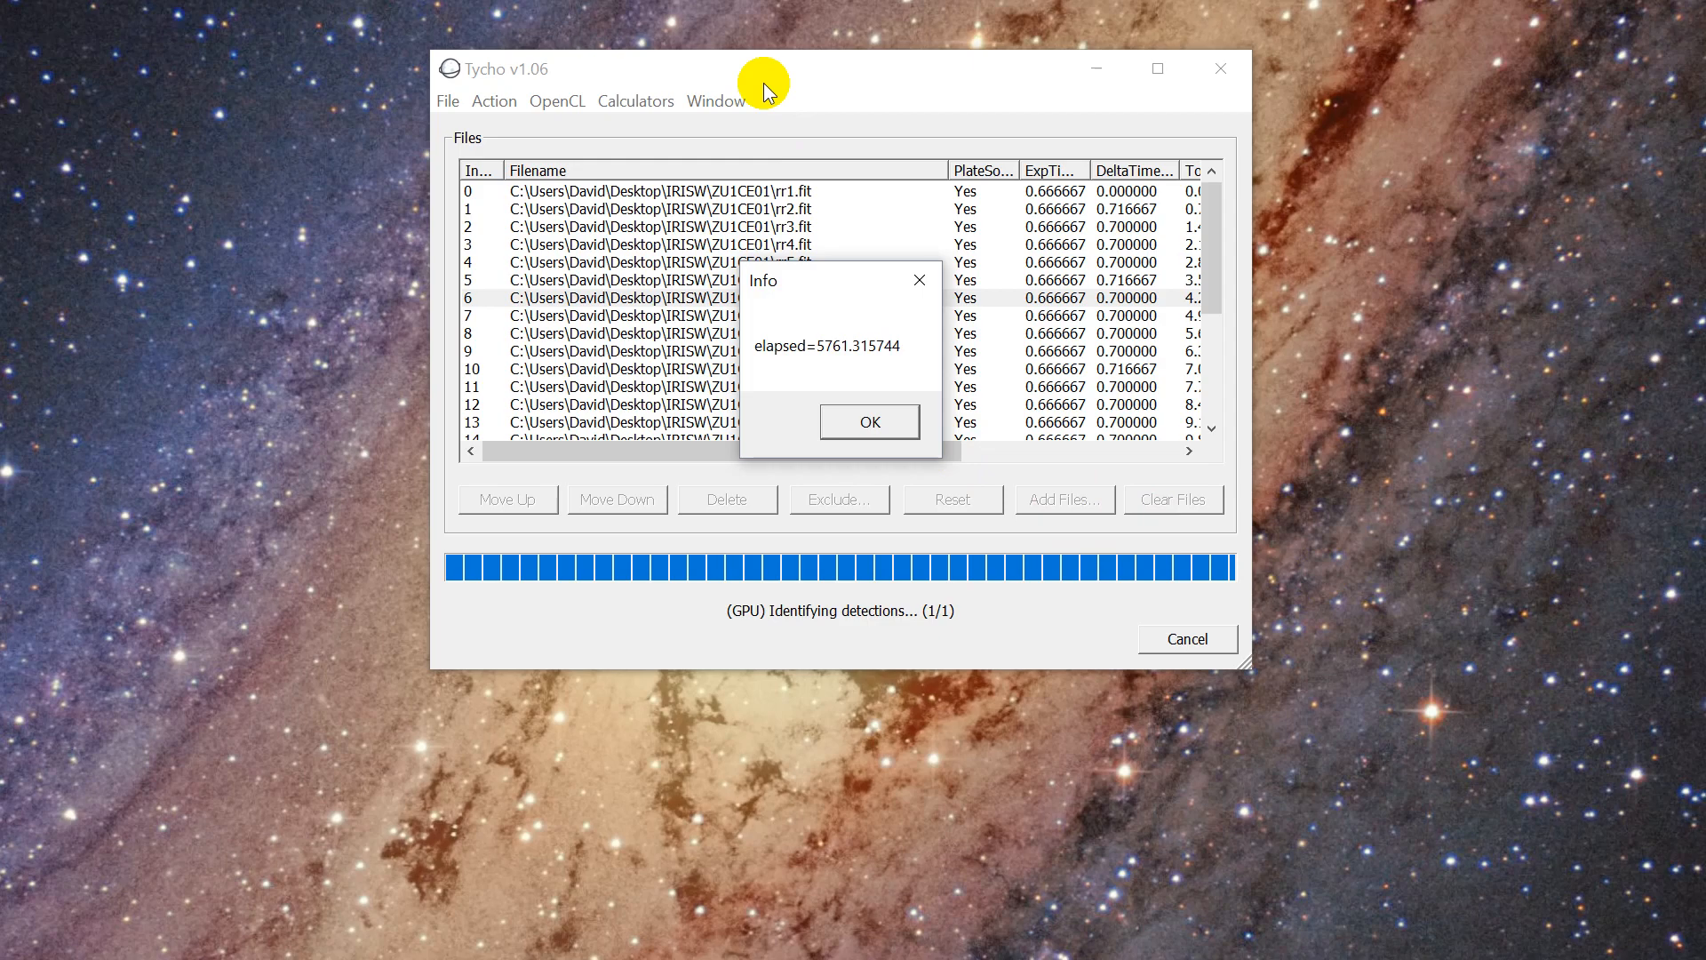
click(871, 423)
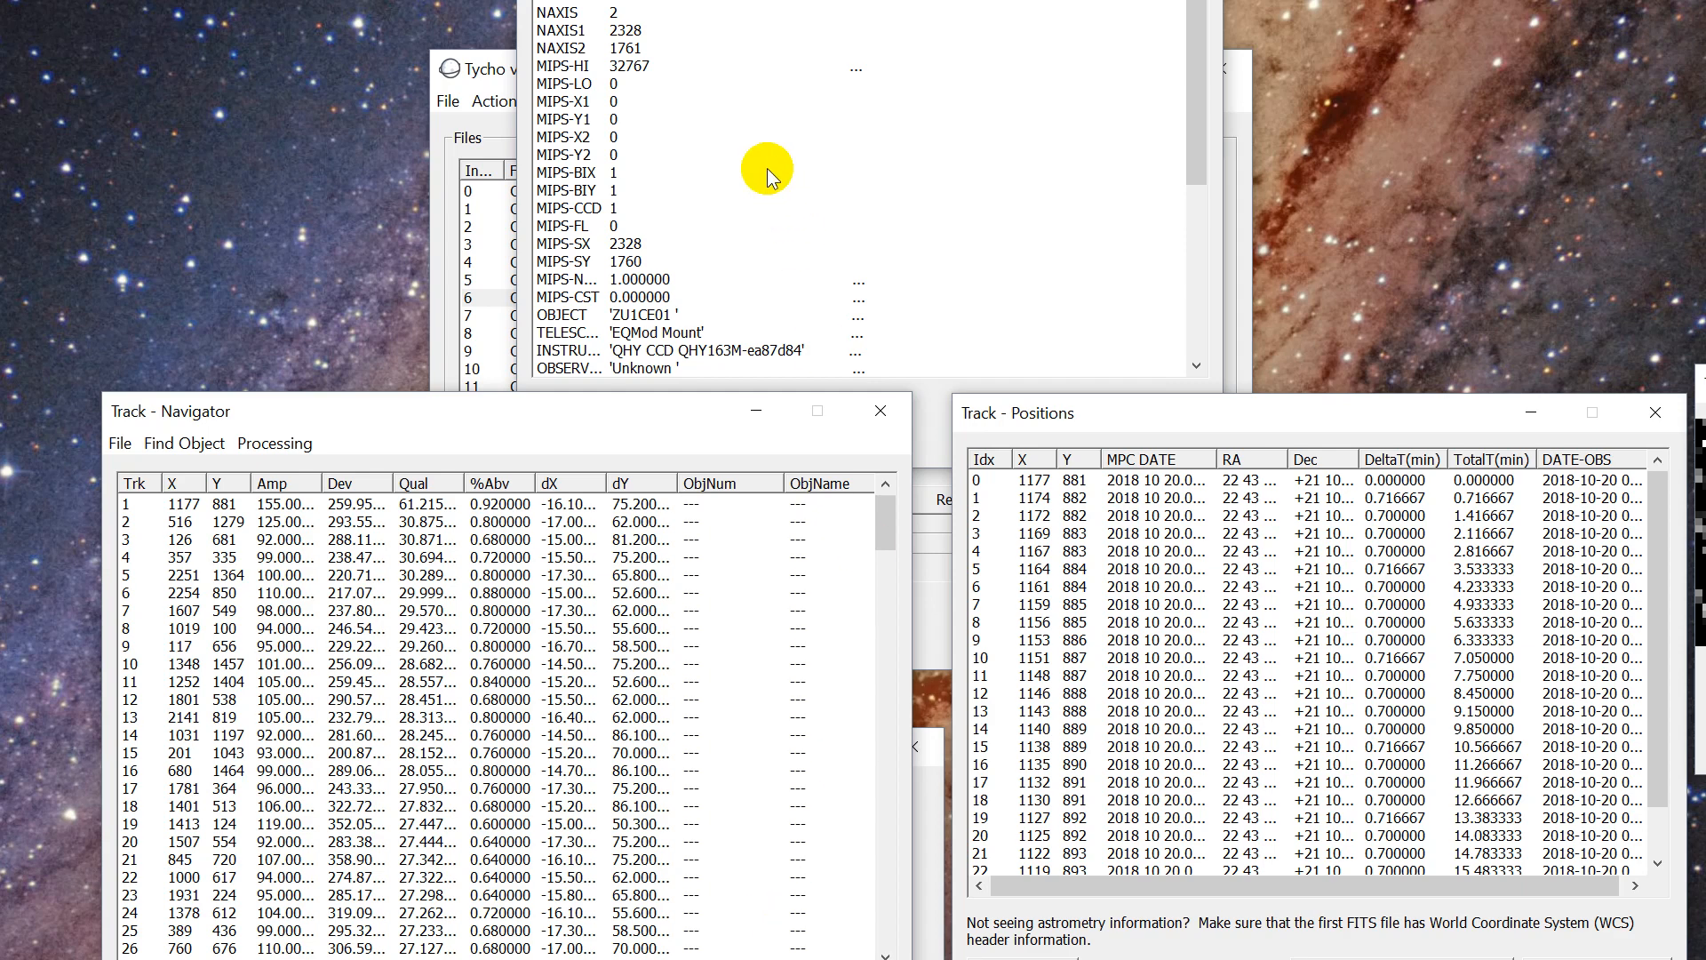
drag(458, 414, 370, 339)
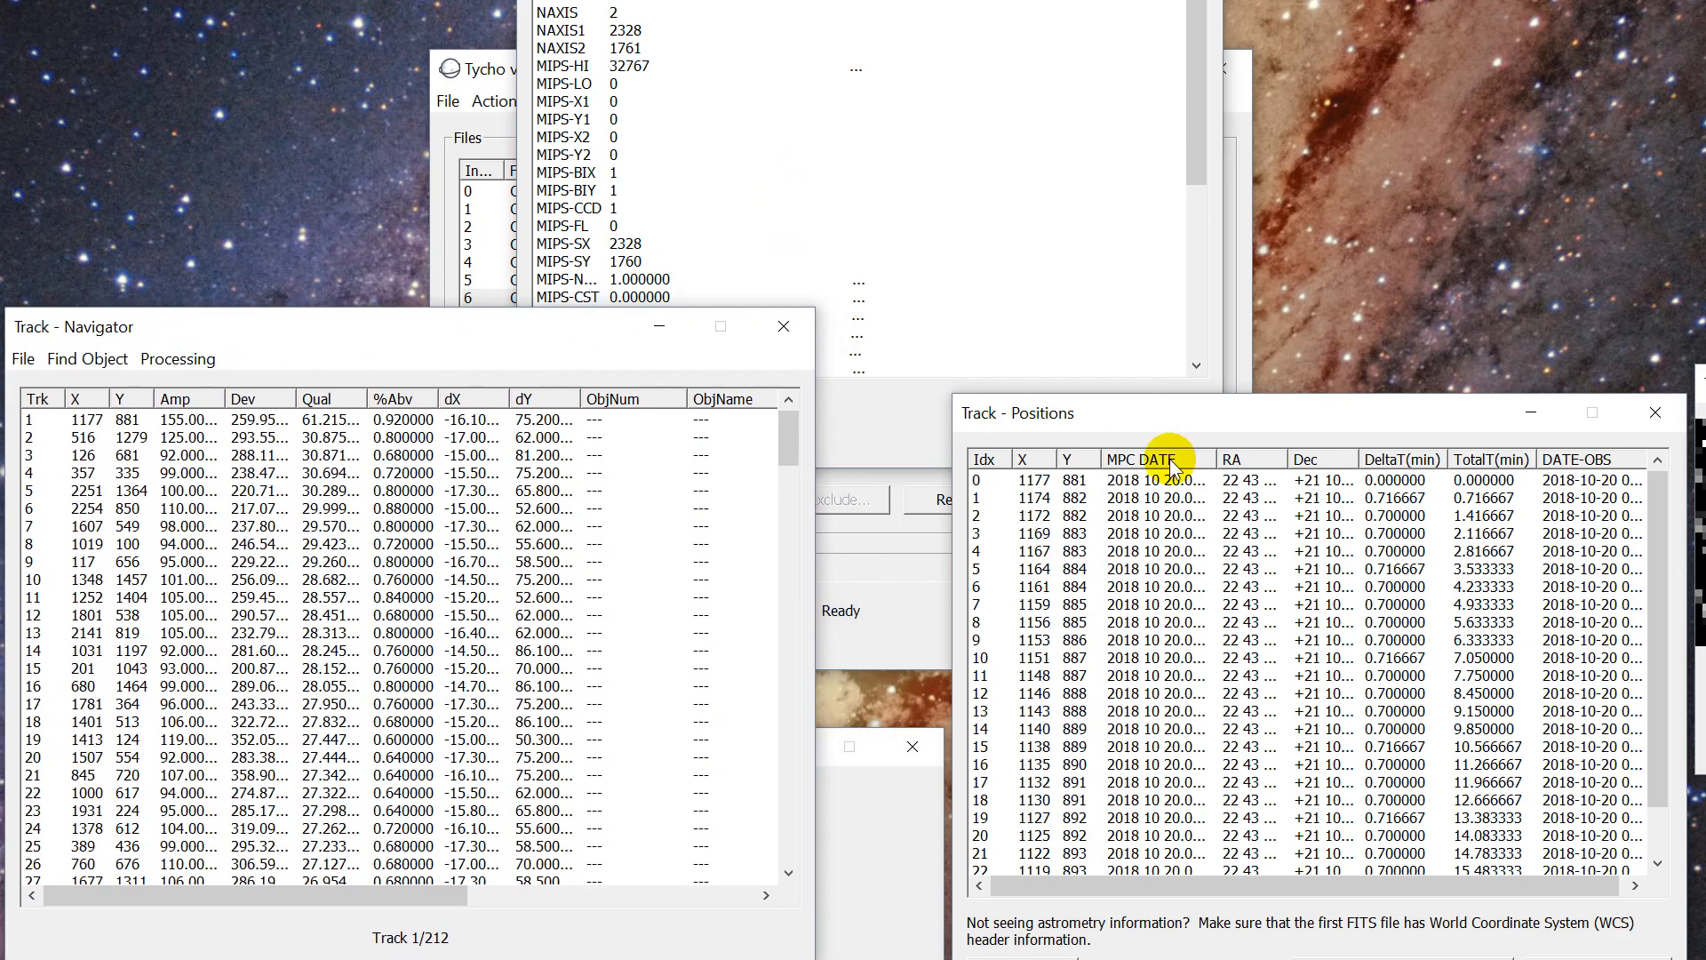
Arrange the Track Positions window beside the Track Navigator, and bring up the Frame Comparison window for a look before closing it.
drag(1132, 425, 996, 381)
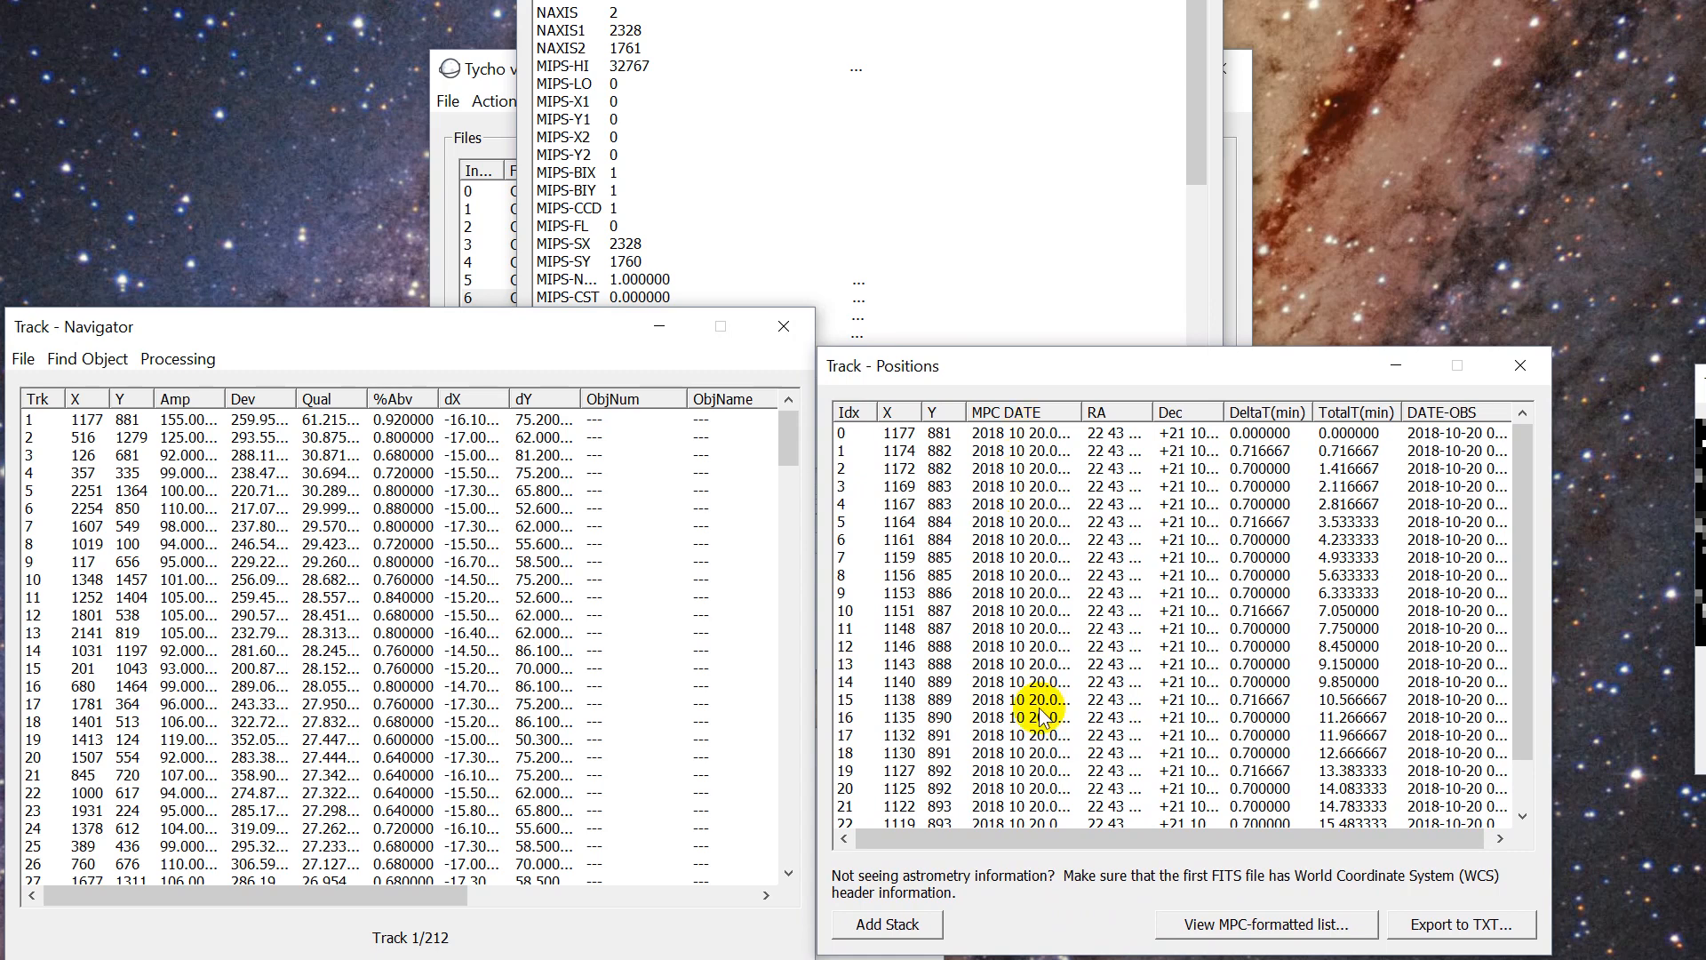
drag(164, 328, 158, 313)
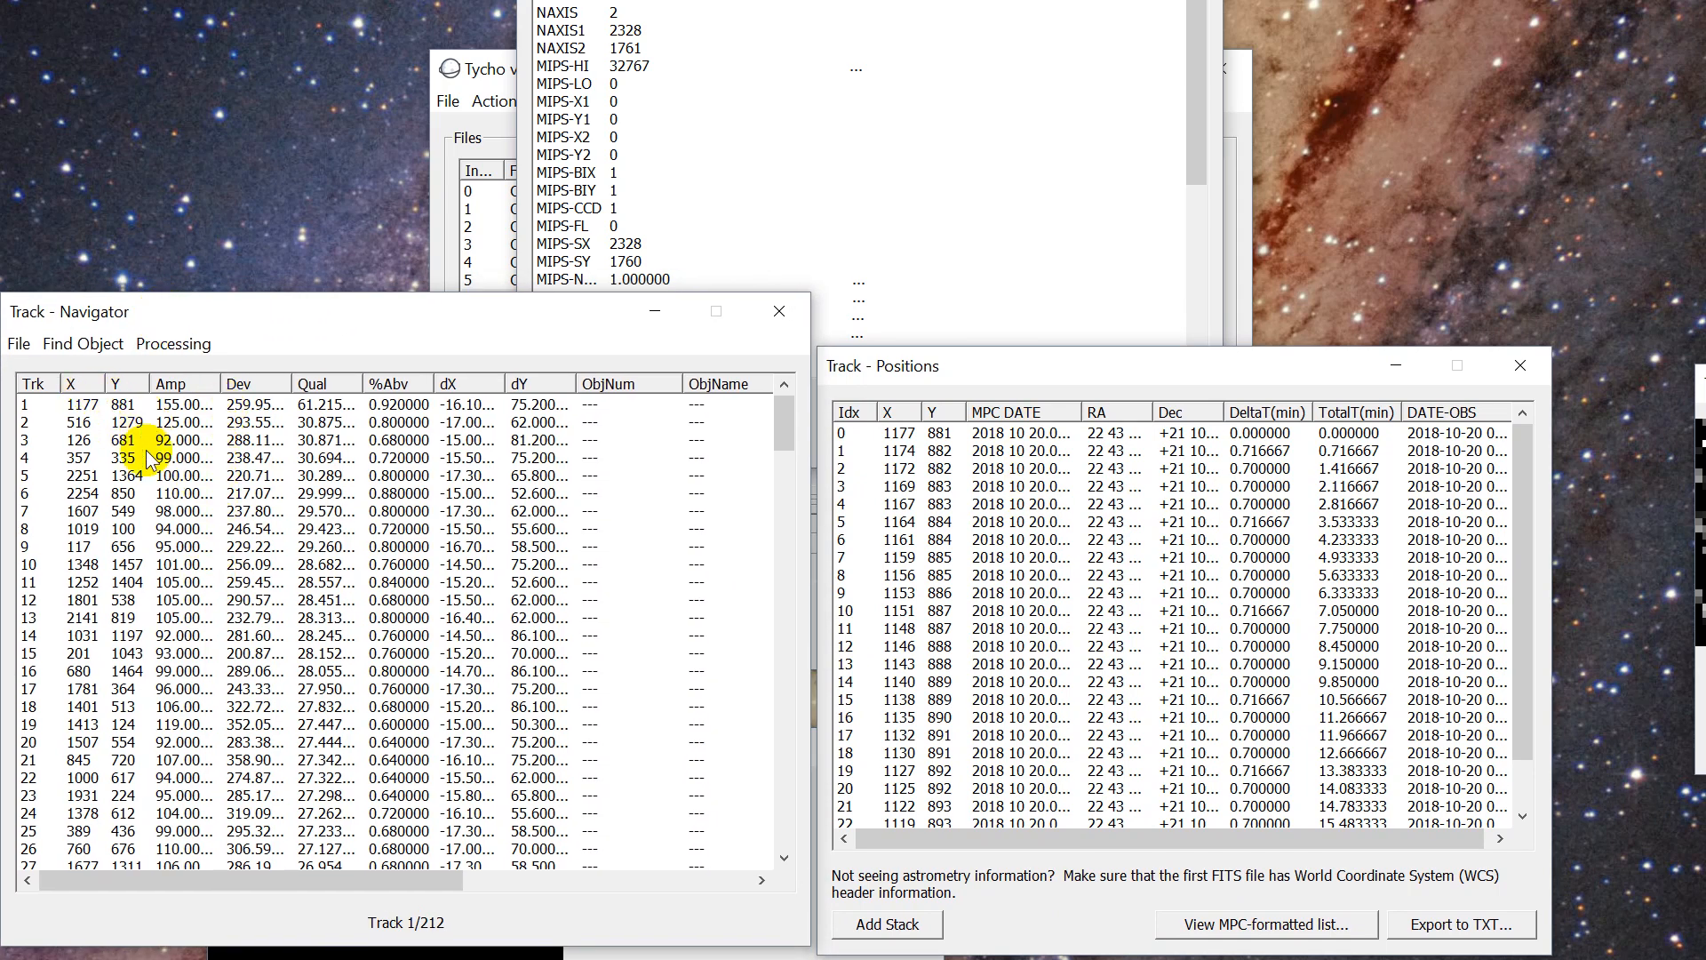
click(684, 955)
drag(545, 296, 495, 285)
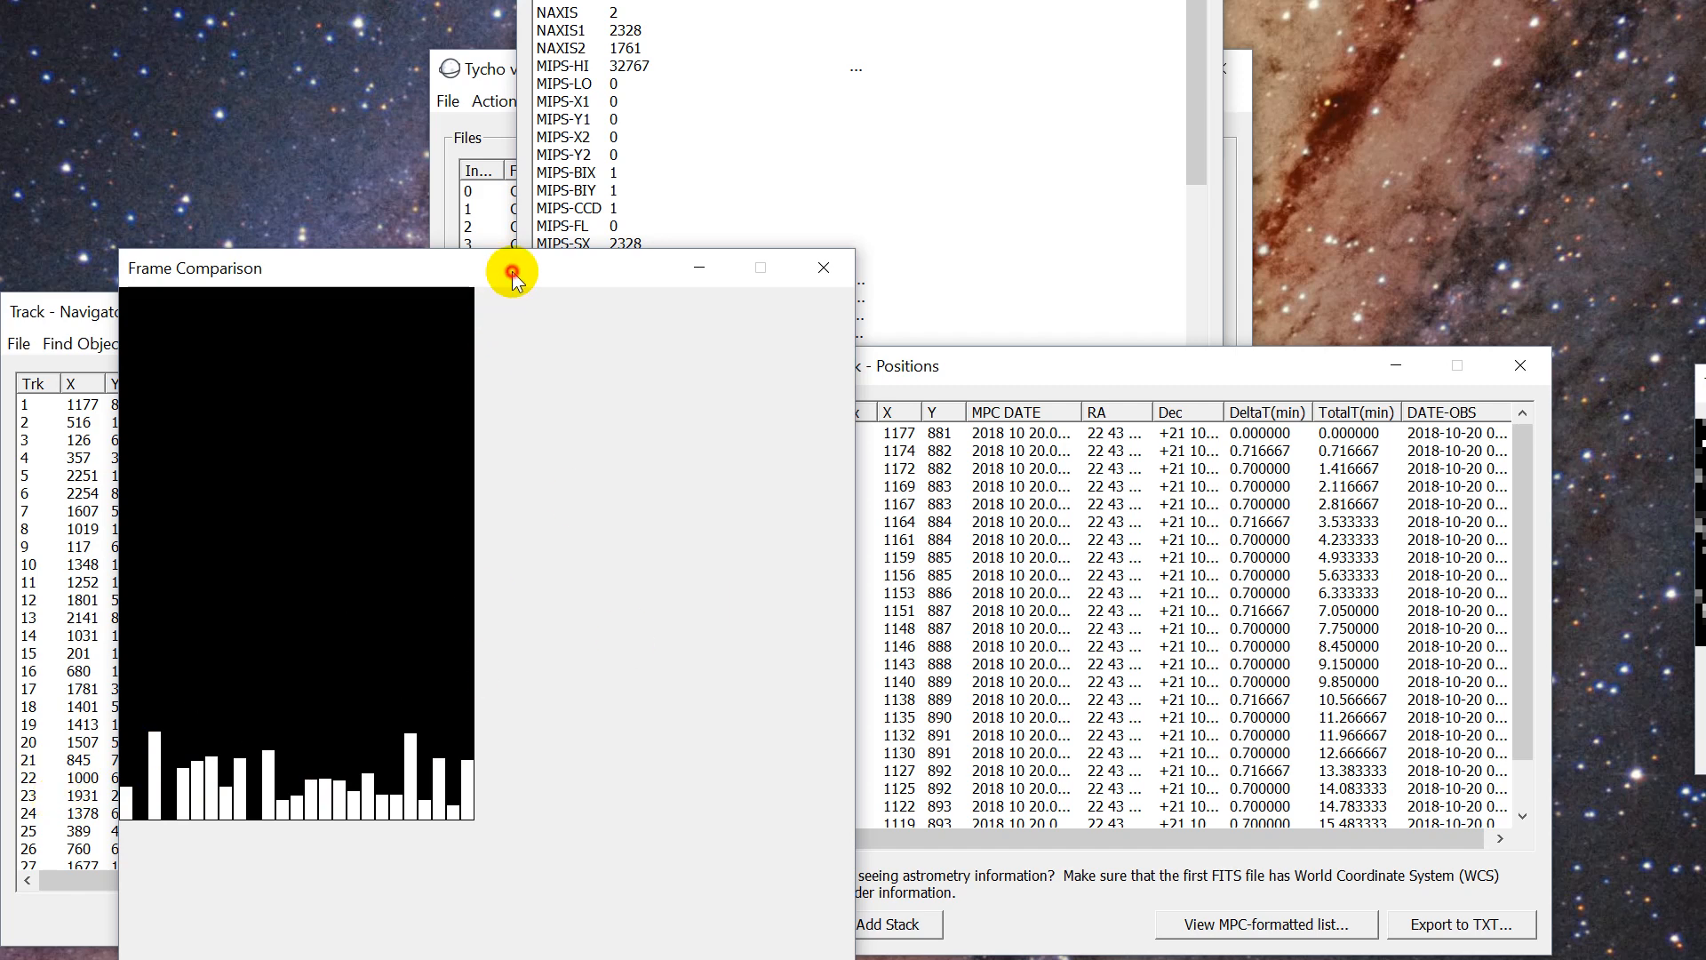
drag(513, 278, 498, 315)
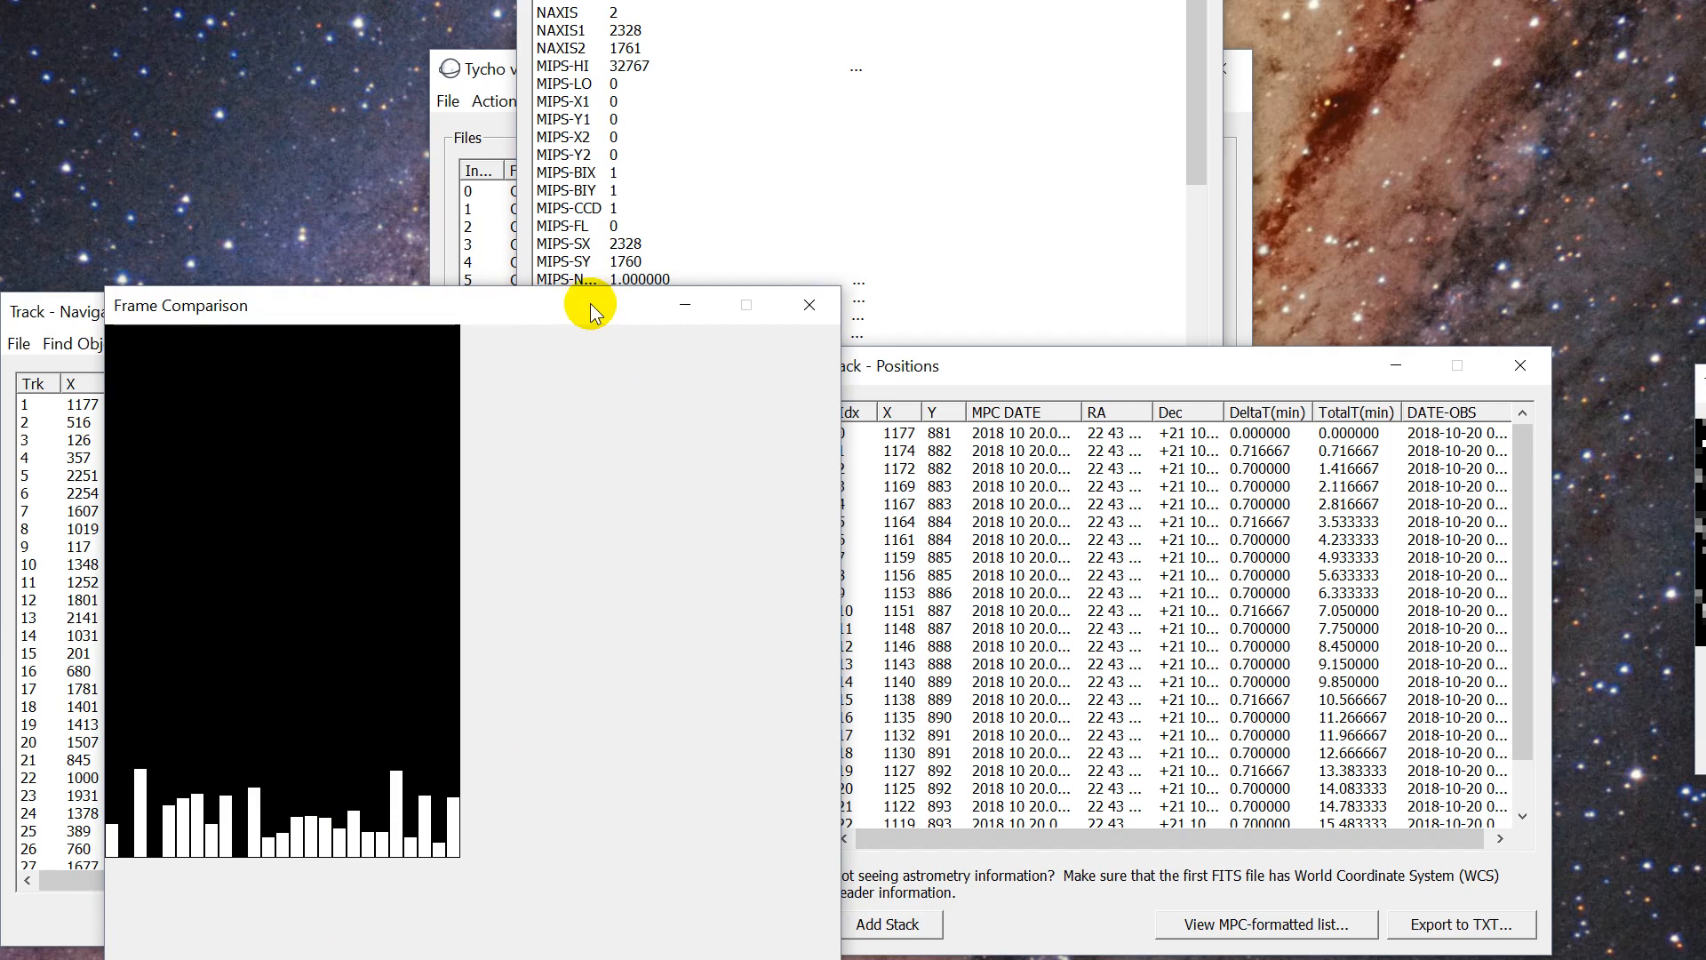
click(807, 309)
Move the Track Combine window into view, compare its Median, Average and Maximum view modes, and leave it on Average.
drag(1702, 379, 1189, 79)
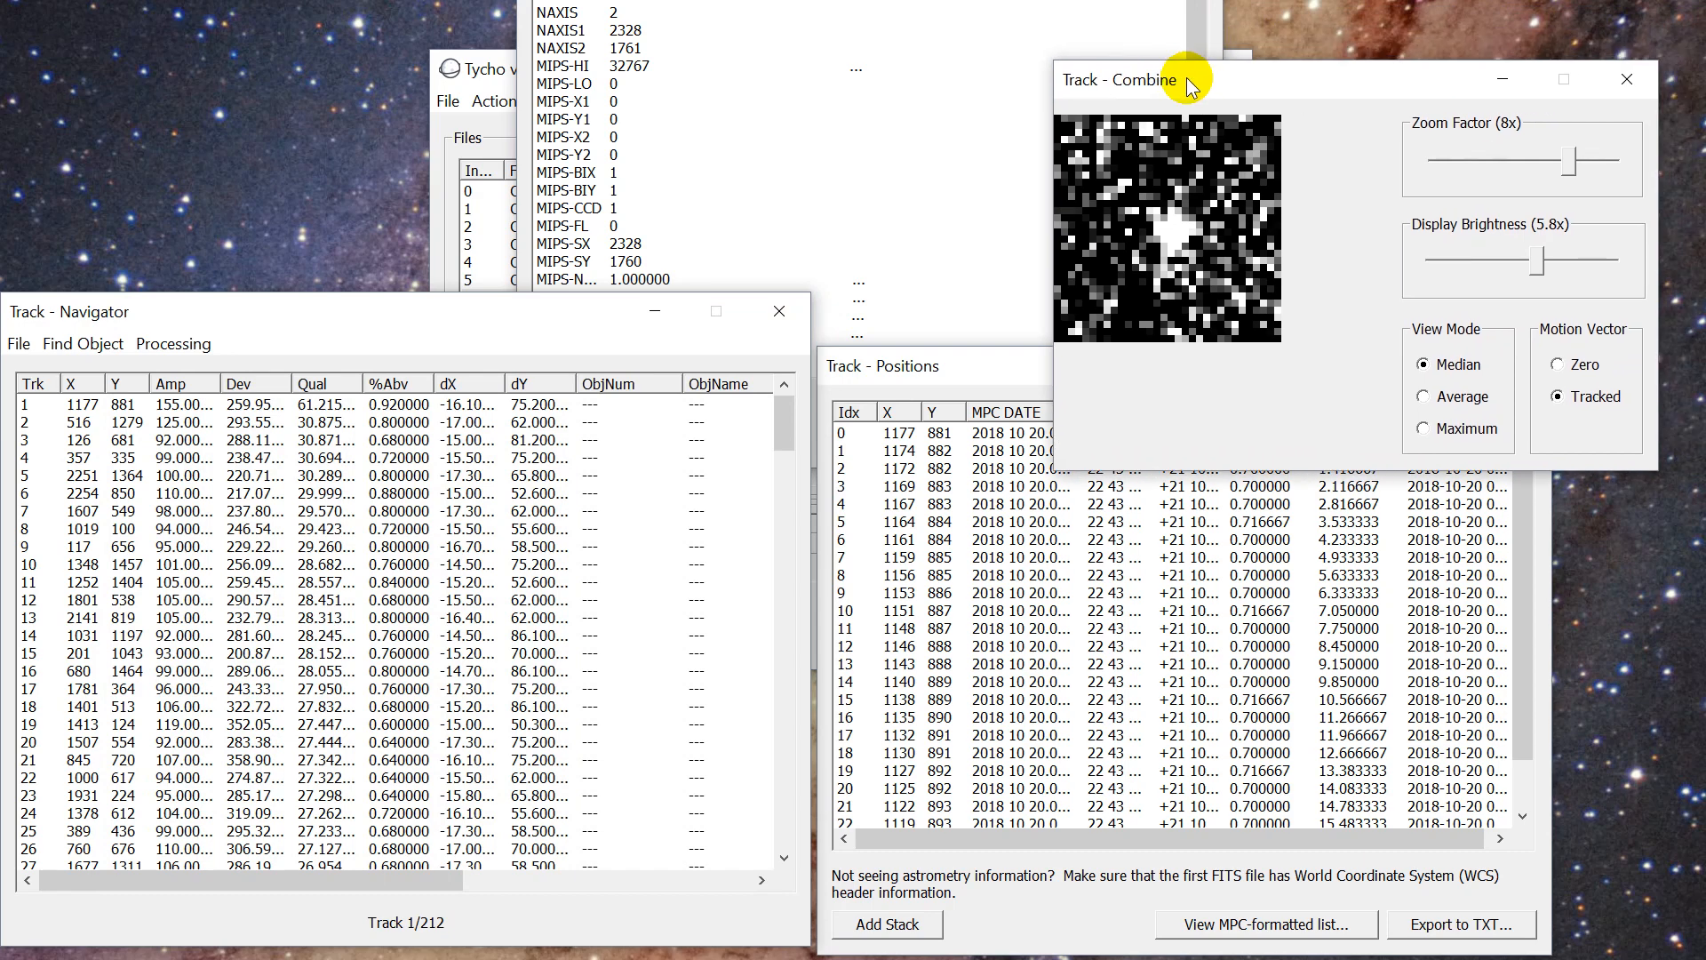
click(1465, 430)
click(1457, 362)
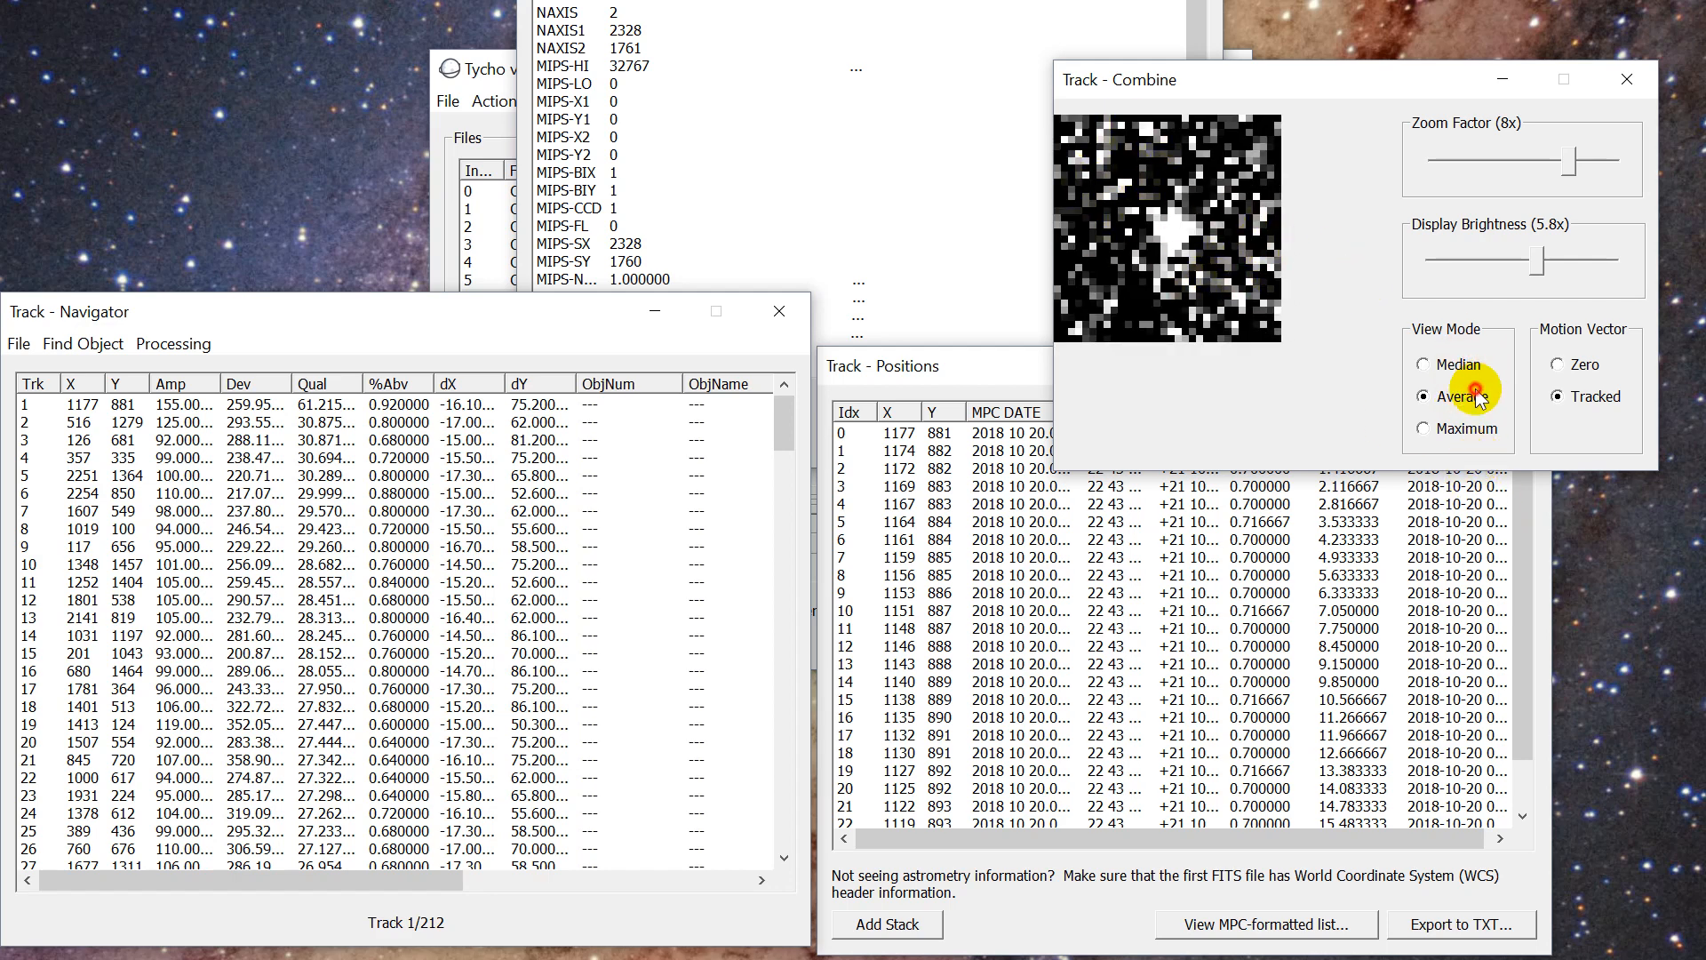
click(1458, 365)
drag(1335, 78, 1522, 93)
click(1619, 404)
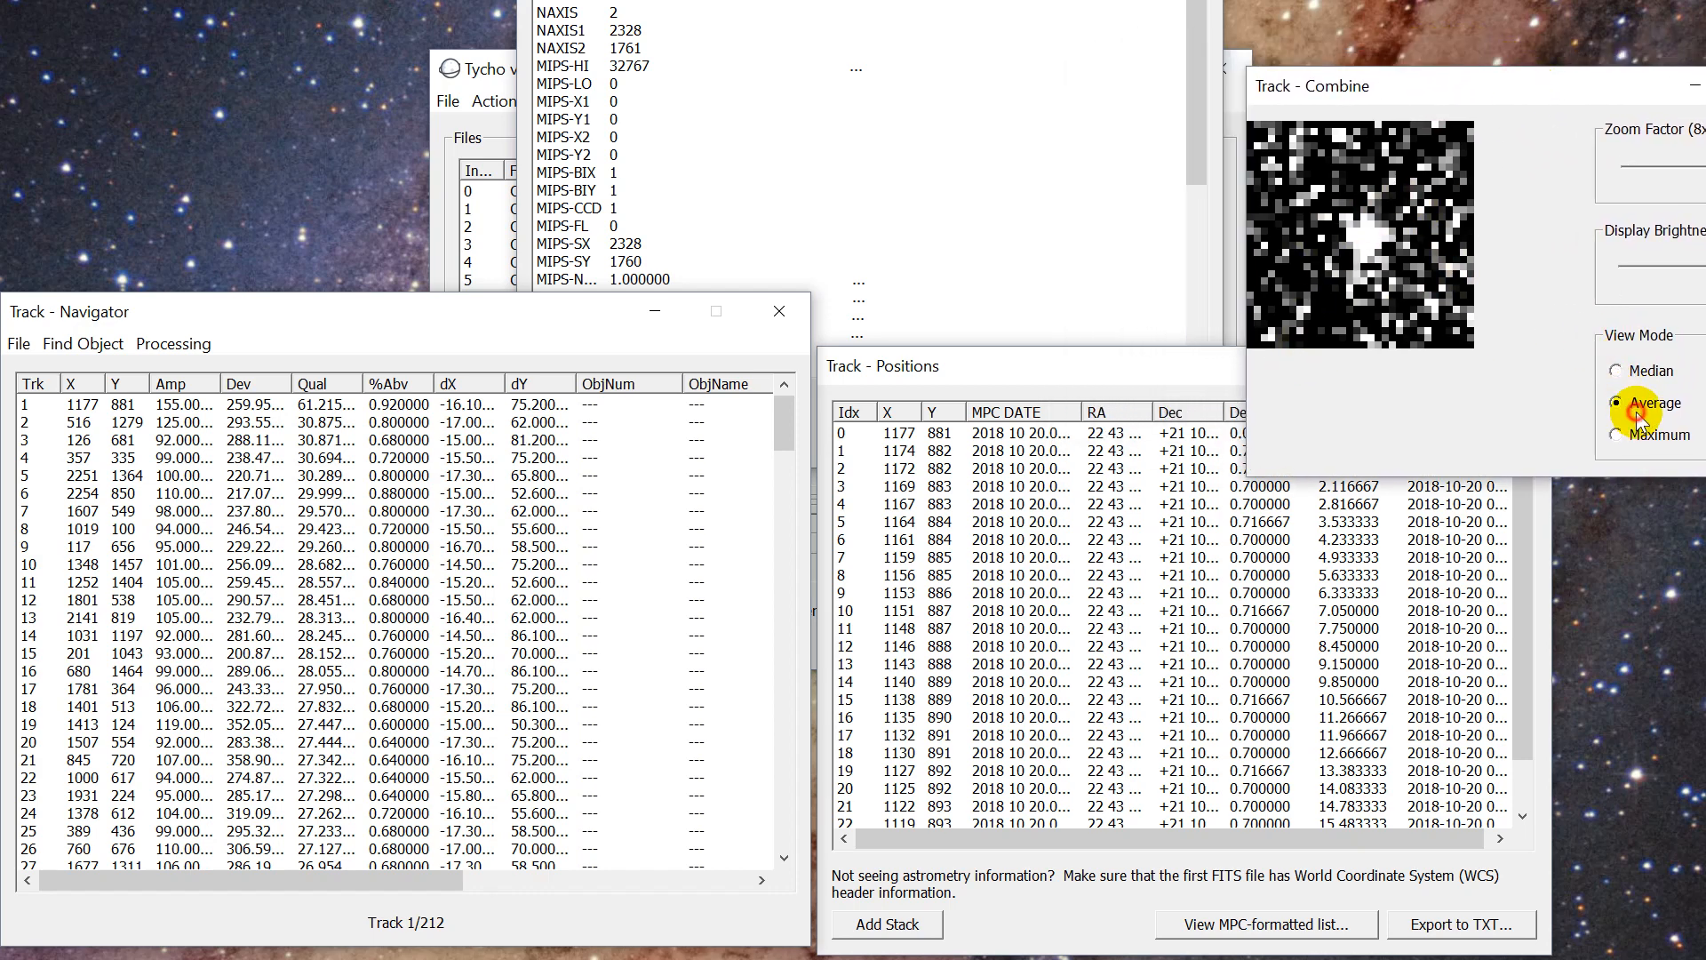
Clear the FITS header and main Tycho windows out of the way, and park Track Combine beside the Track Positions window.
drag(1479, 83, 1538, 52)
drag(810, 0, 470, 69)
click(853, 80)
drag(918, 71, 596, 51)
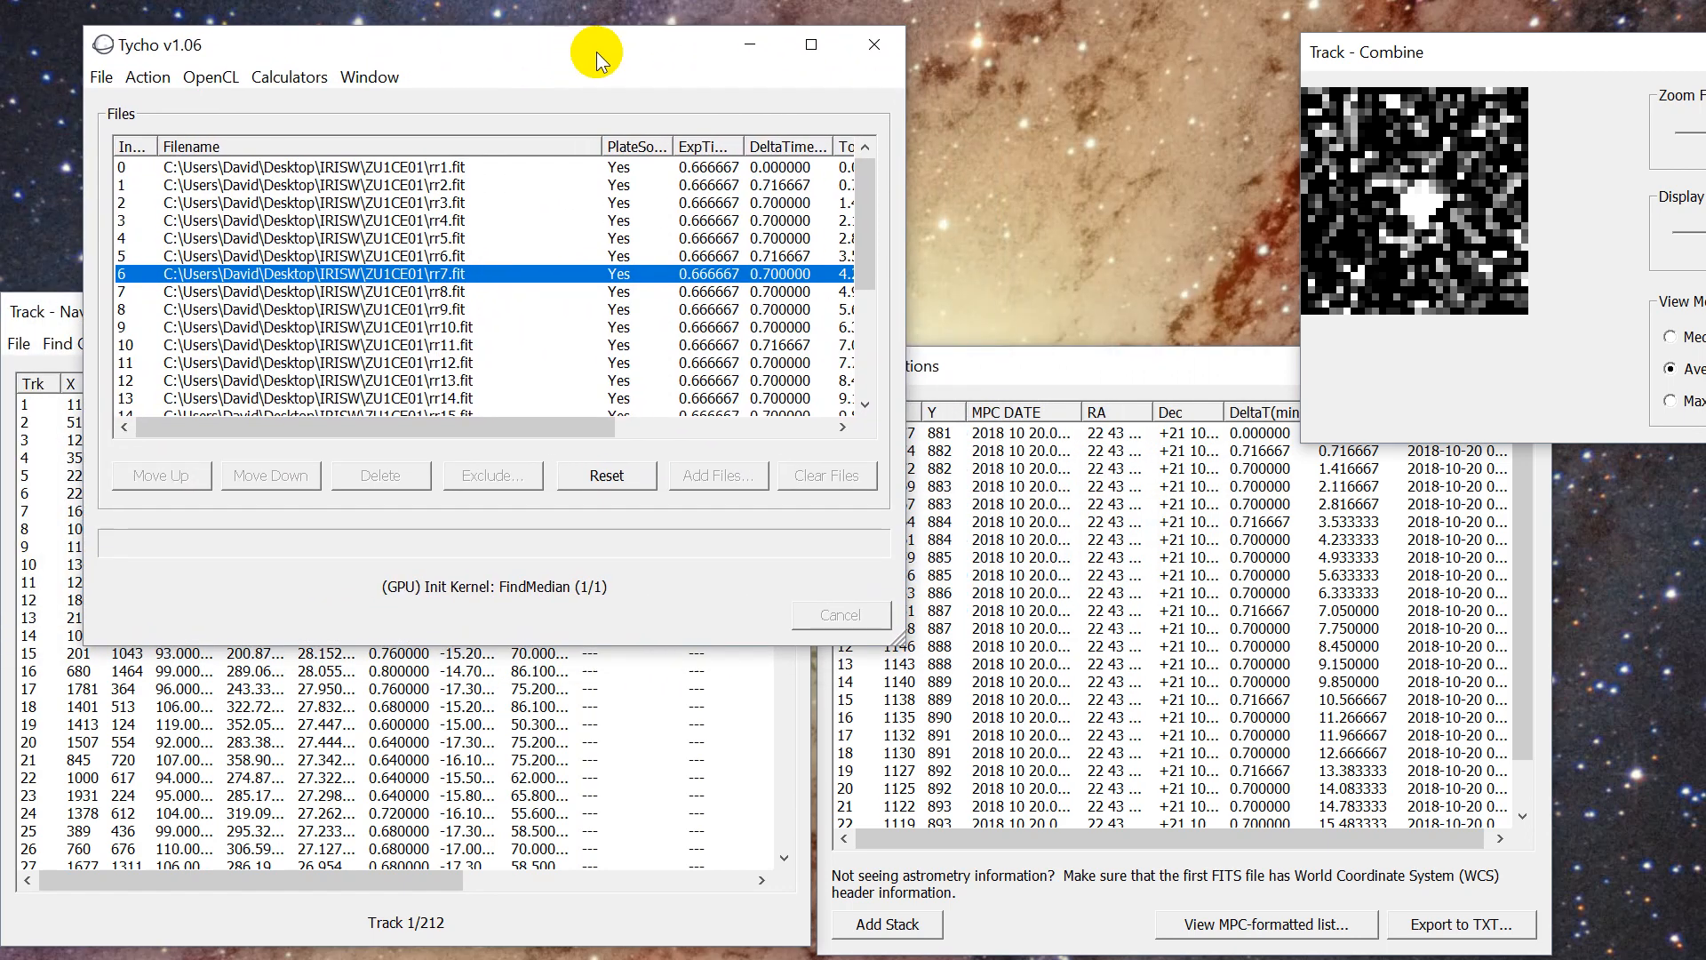
click(751, 45)
drag(1543, 76, 1700, 602)
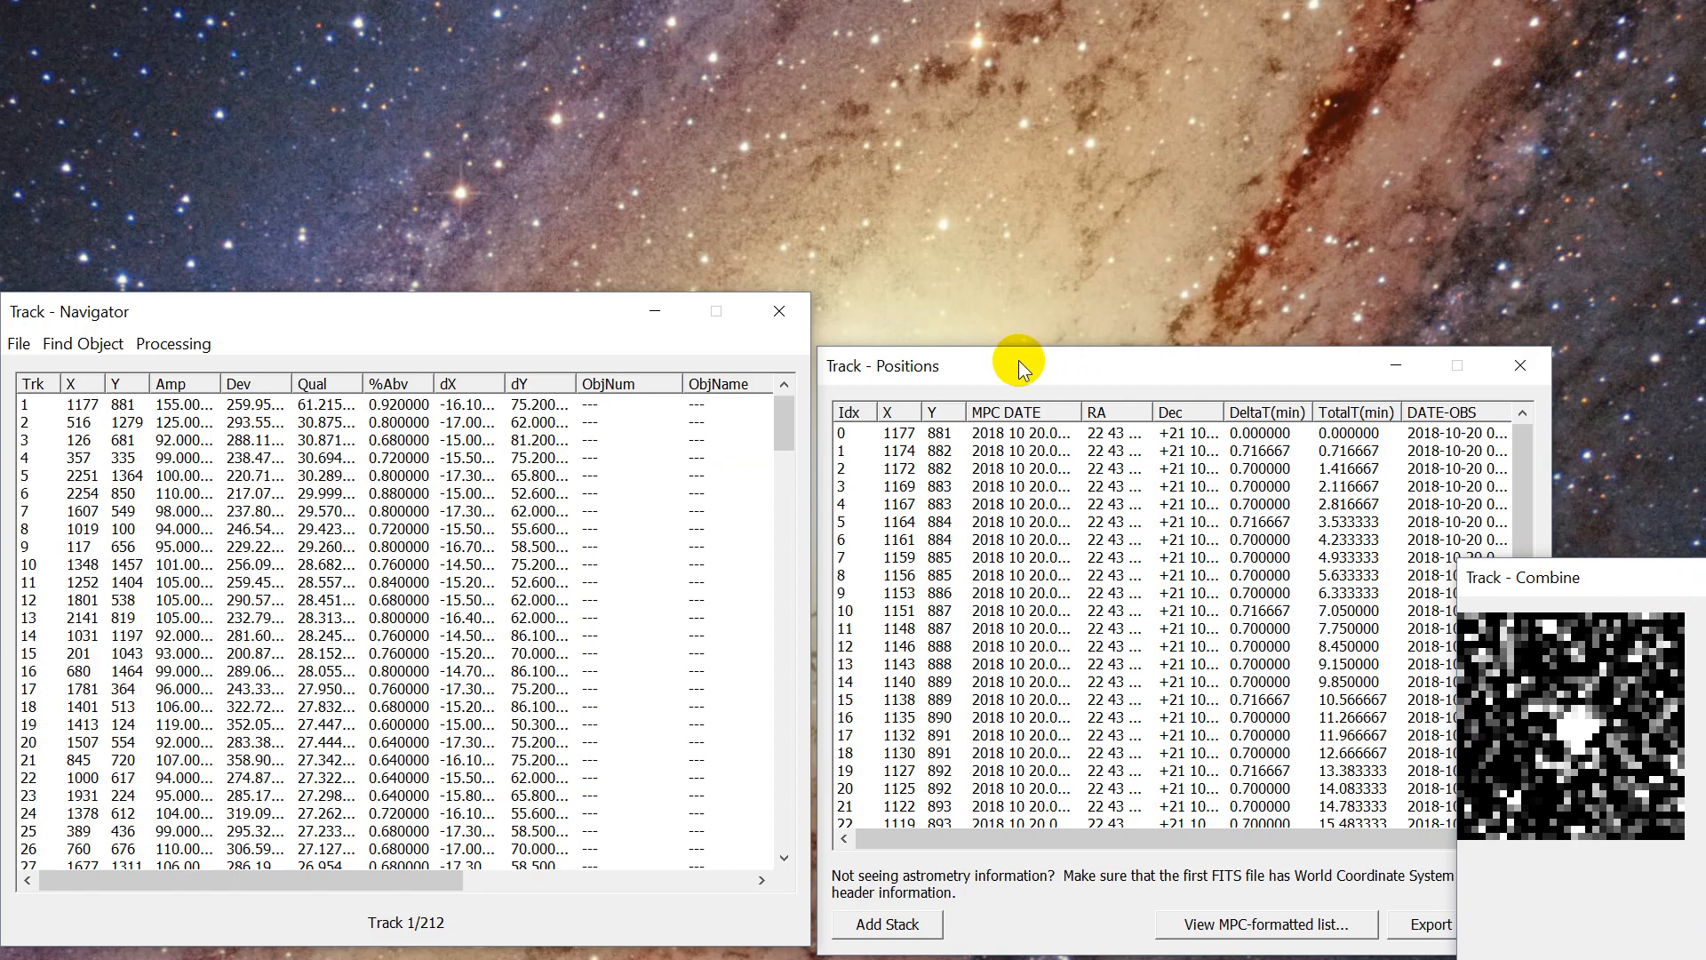
Open the first track position in the Image Viewer and adjust the black and white level stretch to darken the background.
drag(1009, 355, 998, 352)
double_click(1086, 433)
drag(763, 89, 442, 37)
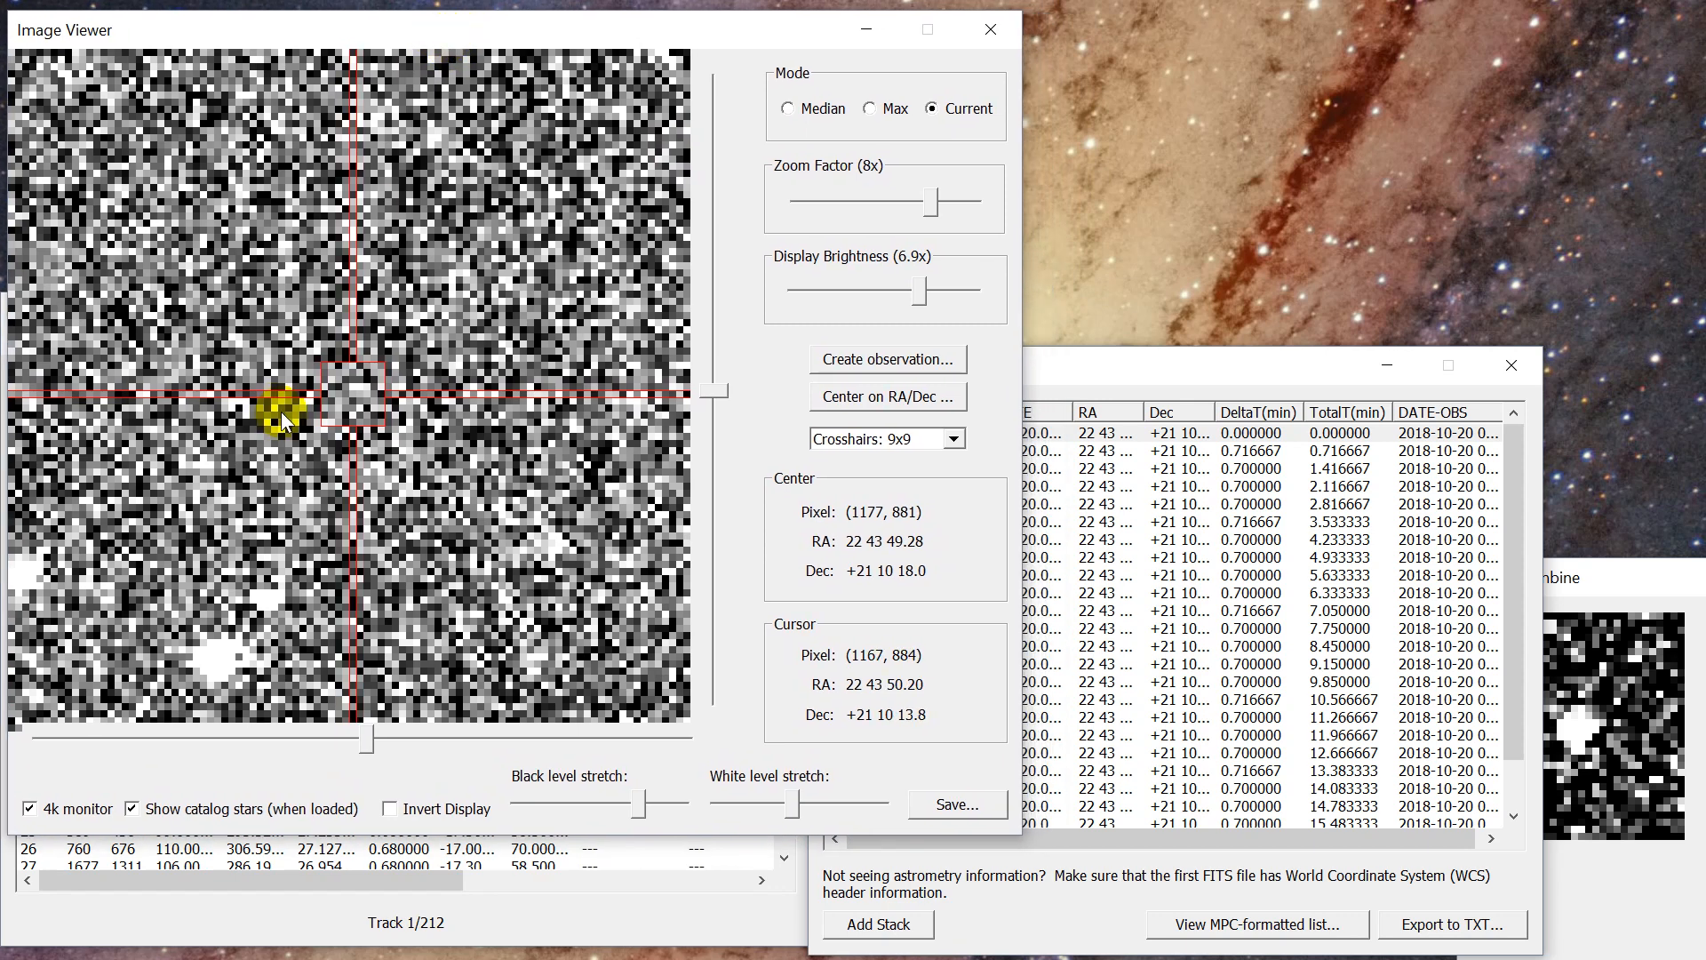
mouse_move(643, 809)
mouse_down()
mouse_move(598, 808)
mouse_move(653, 809)
mouse_move(620, 810)
mouse_up()
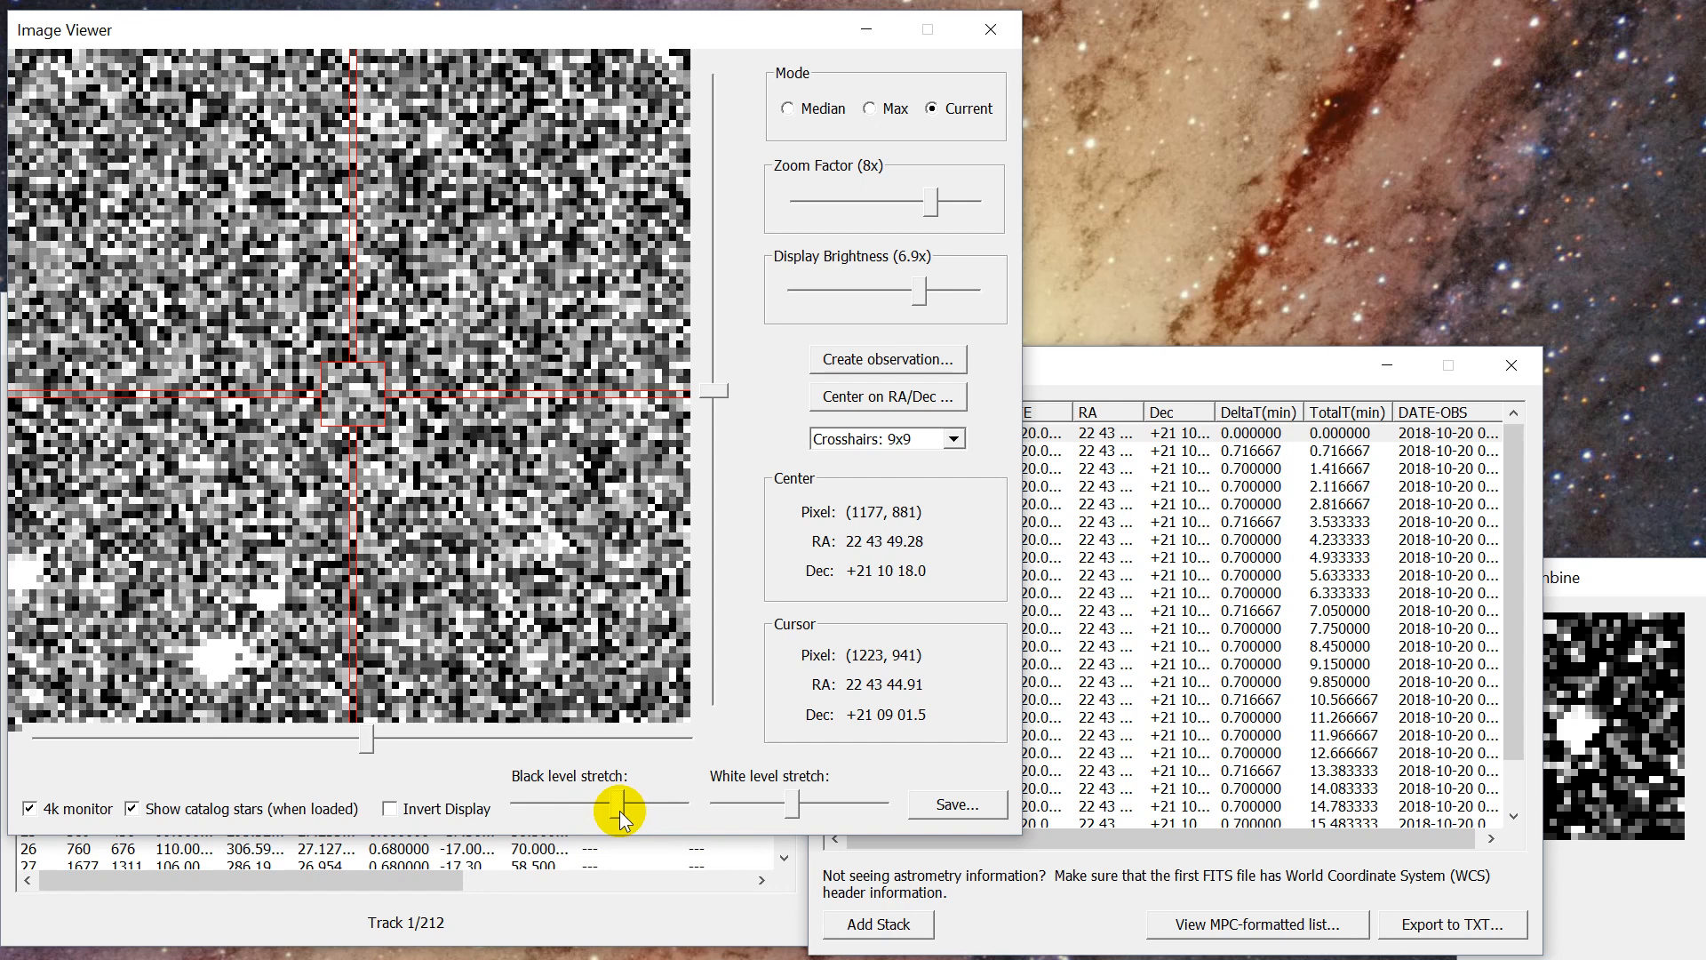
drag(779, 817, 818, 805)
Step back and forth through track 1's positions to examine the object inside the Image Viewer crosshairs frame by frame.
click(1303, 434)
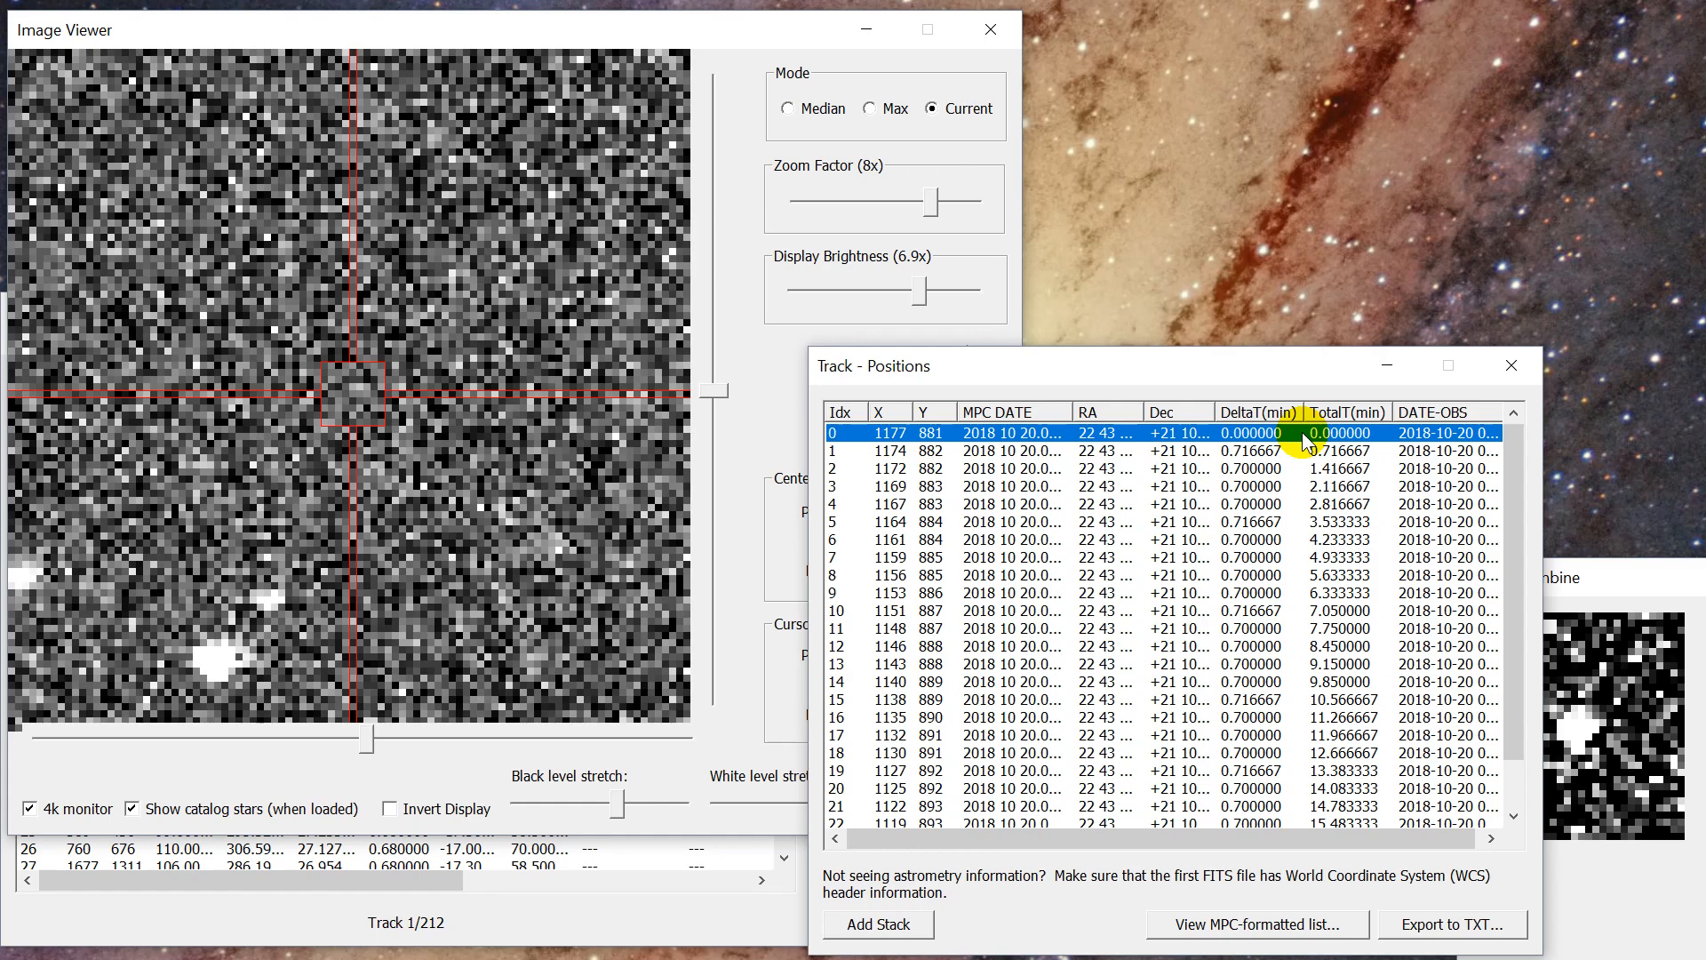
key(Down)
key(Down)
key(Down)
key(Down)
key(Down)
key(Down)
key(Down)
key(Down)
key(Down)
key(Down)
key(Down)
key(Down)
key(Down)
key(Down)
key(Down)
key(Down)
key(Down)
key(Down)
key(Down)
key(Down)
key(Up)
key(Up)
key(Up)
key(Up)
key(Up)
key(Up)
key(Up)
key(Up)
key(Up)
key(Up)
key(Up)
key(Up)
key(Up)
key(Up)
key(Up)
key(Up)
key(Up)
key(Up)
key(Up)
key(Up)
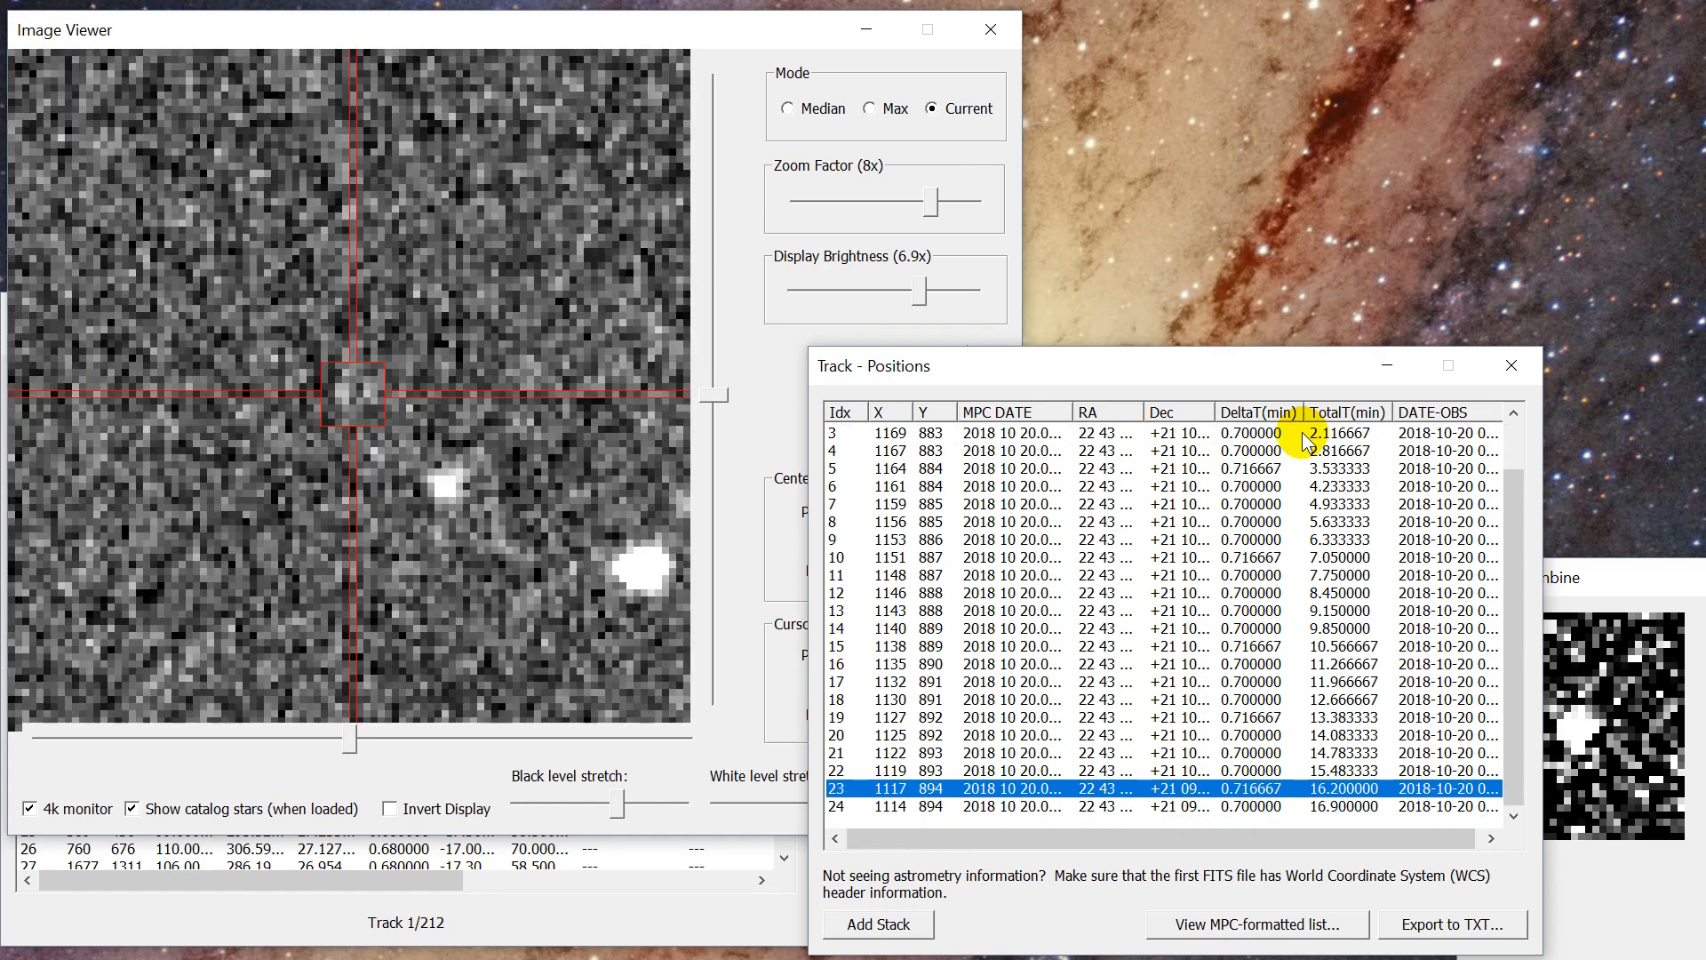
key(Down)
key(Down)
key(Down)
key(Down)
key(Down)
key(Down)
key(Down)
key(Down)
key(Down)
key(Down)
key(Down)
key(Down)
key(Down)
key(Down)
key(Down)
key(Down)
key(Down)
key(Down)
key(Down)
key(Down)
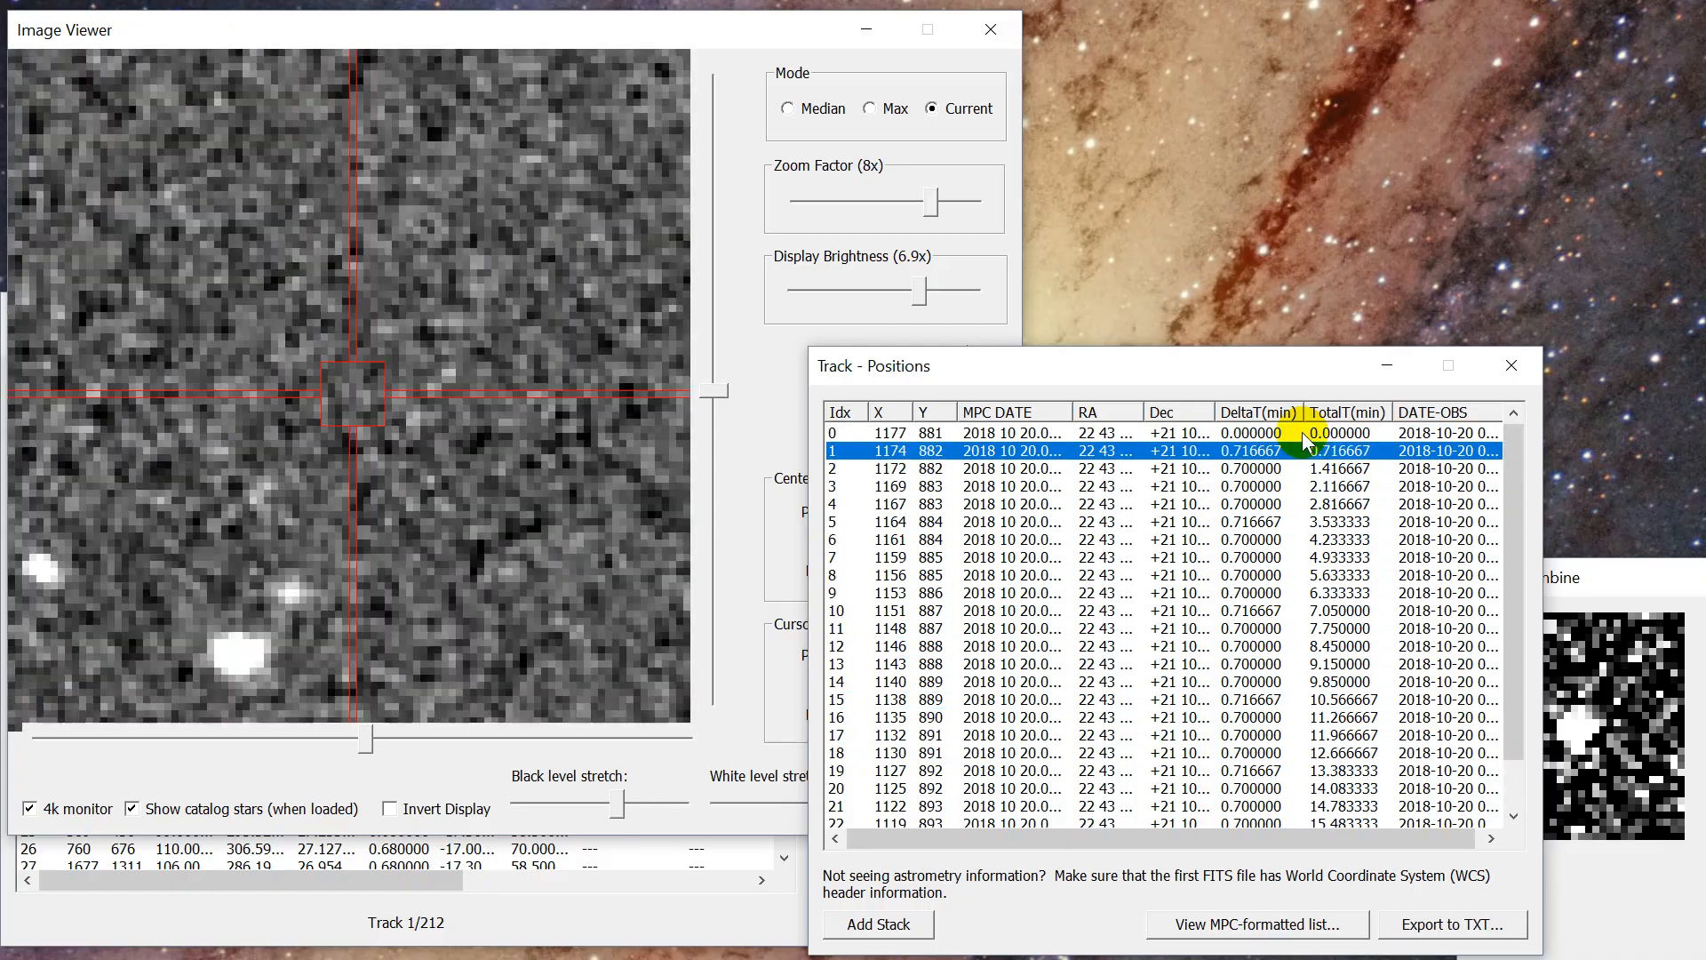
key(Up)
key(Up)
key(Up)
key(Up)
key(Up)
key(Up)
key(Up)
key(Up)
key(Up)
key(Up)
key(Up)
key(Up)
key(Up)
key(Up)
key(Up)
key(Up)
key(Up)
key(Up)
key(Up)
key(Up)
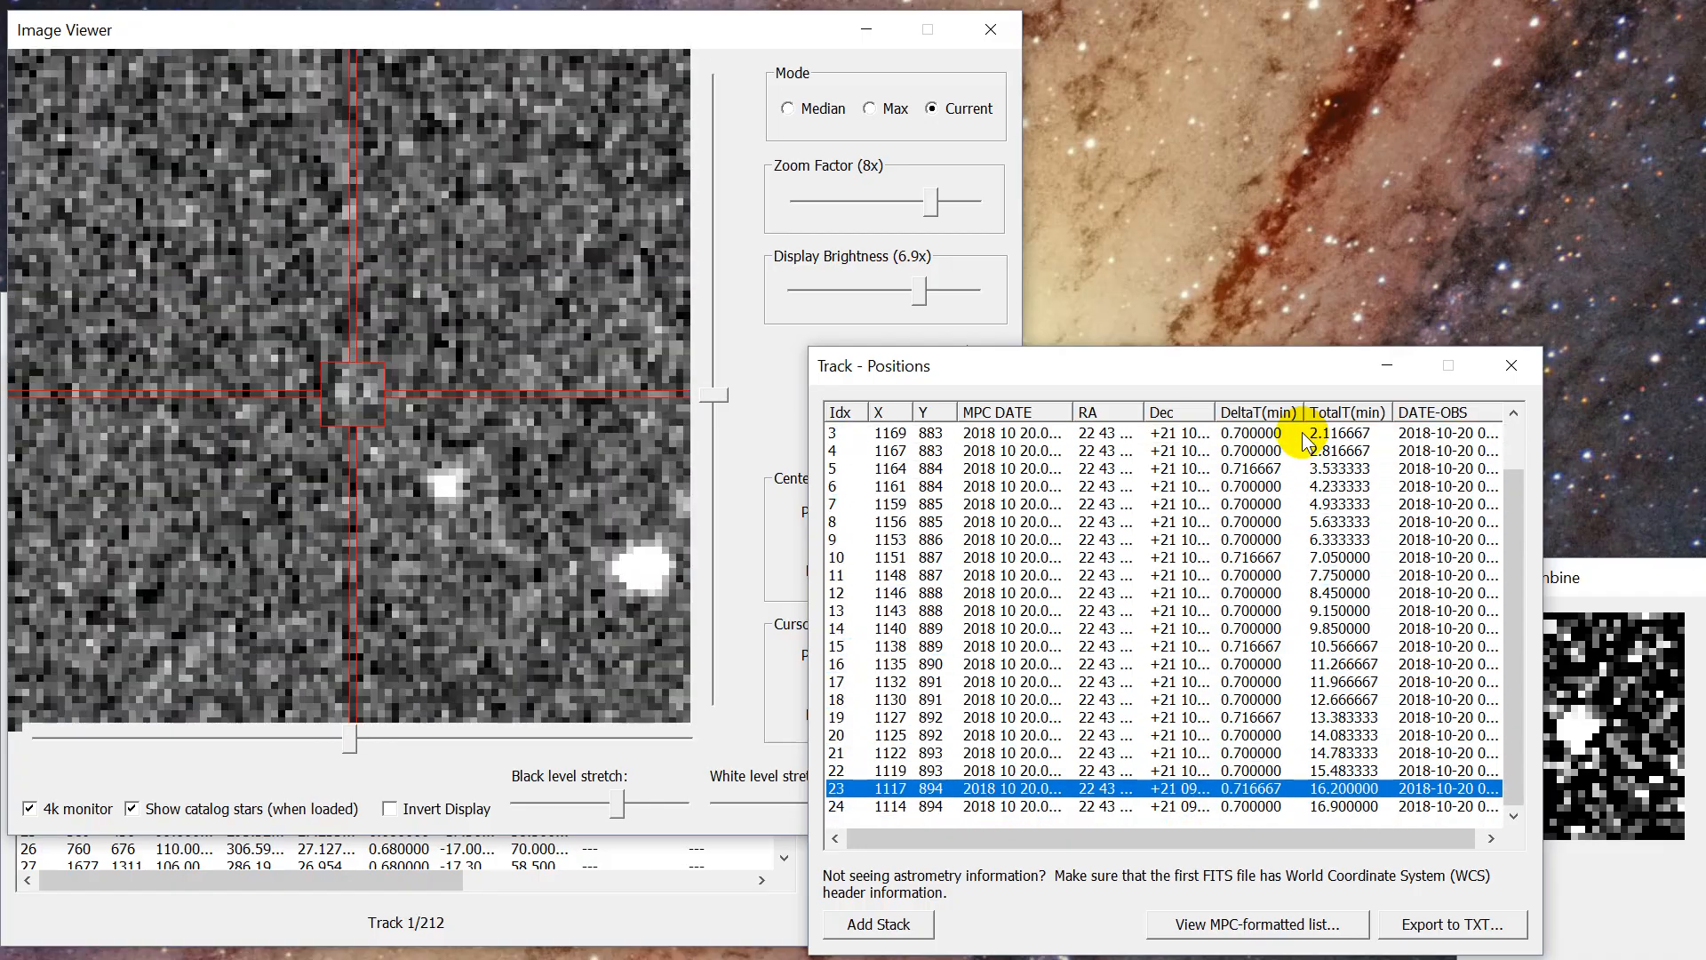
key(Down)
key(Down)
key(Down)
key(Down)
key(Down)
key(Down)
key(Down)
key(Down)
key(Down)
key(Down)
key(Down)
key(Down)
key(Down)
key(Down)
key(Down)
key(Down)
key(Down)
key(Down)
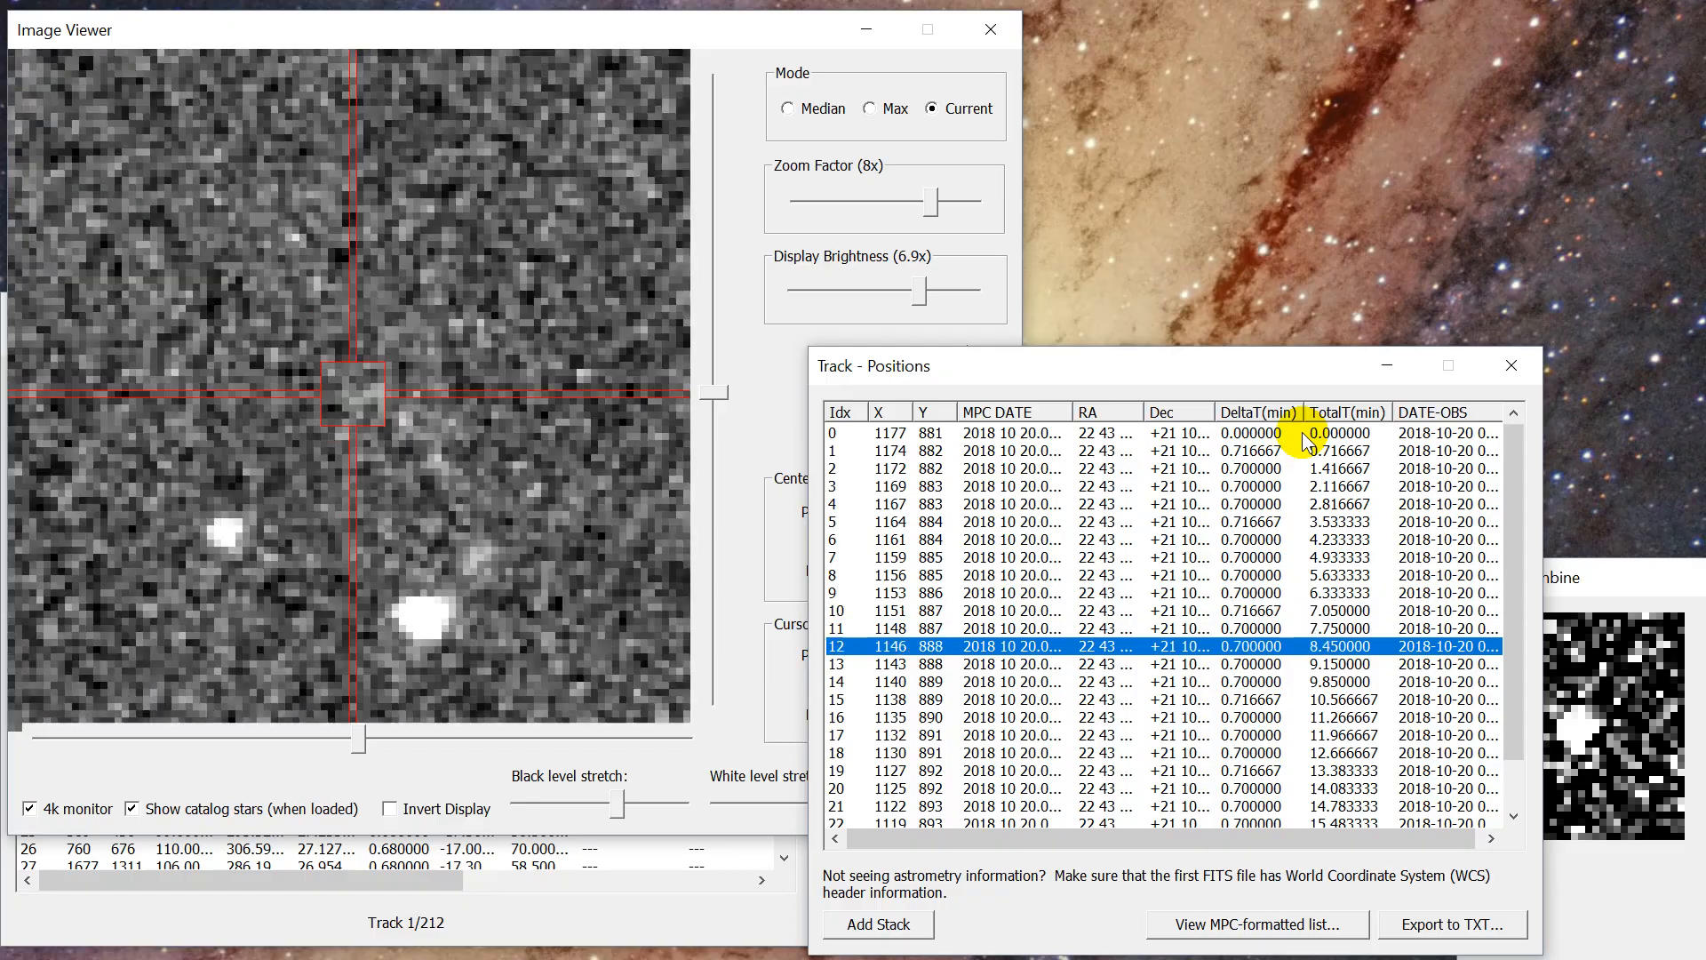
key(Up)
key(Up)
key(Up)
key(Up)
key(Up)
key(Up)
key(Up)
key(Up)
key(Up)
key(Up)
key(Up)
key(Up)
key(Up)
key(Up)
key(Up)
key(Up)
key(Up)
key(Up)
key(Up)
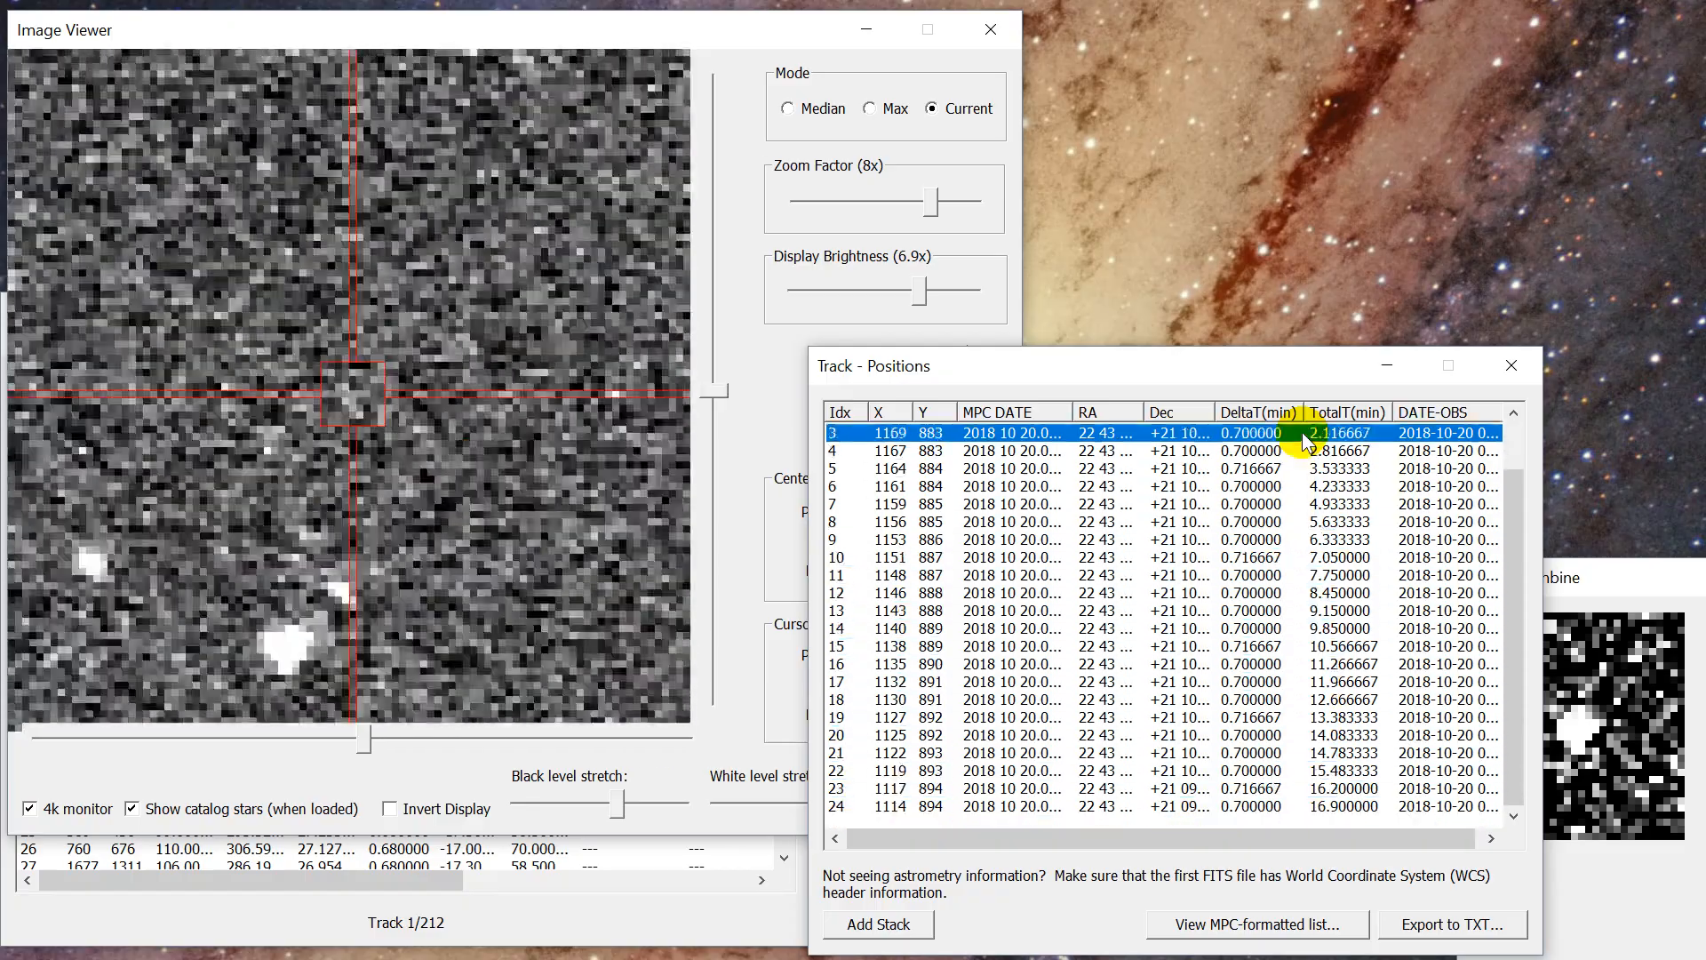
Run through track 1's positions to the last one and back to the first, watching the object inside the crosshairs.
key(Down)
key(Down)
key(Down)
key(Down)
key(Down)
key(Down)
key(Down)
key(Down)
key(Down)
key(Down)
key(Down)
key(Down)
key(Down)
key(Down)
key(Down)
key(Down)
key(Down)
key(Down)
key(Down)
key(Down)
key(Down)
key(Down)
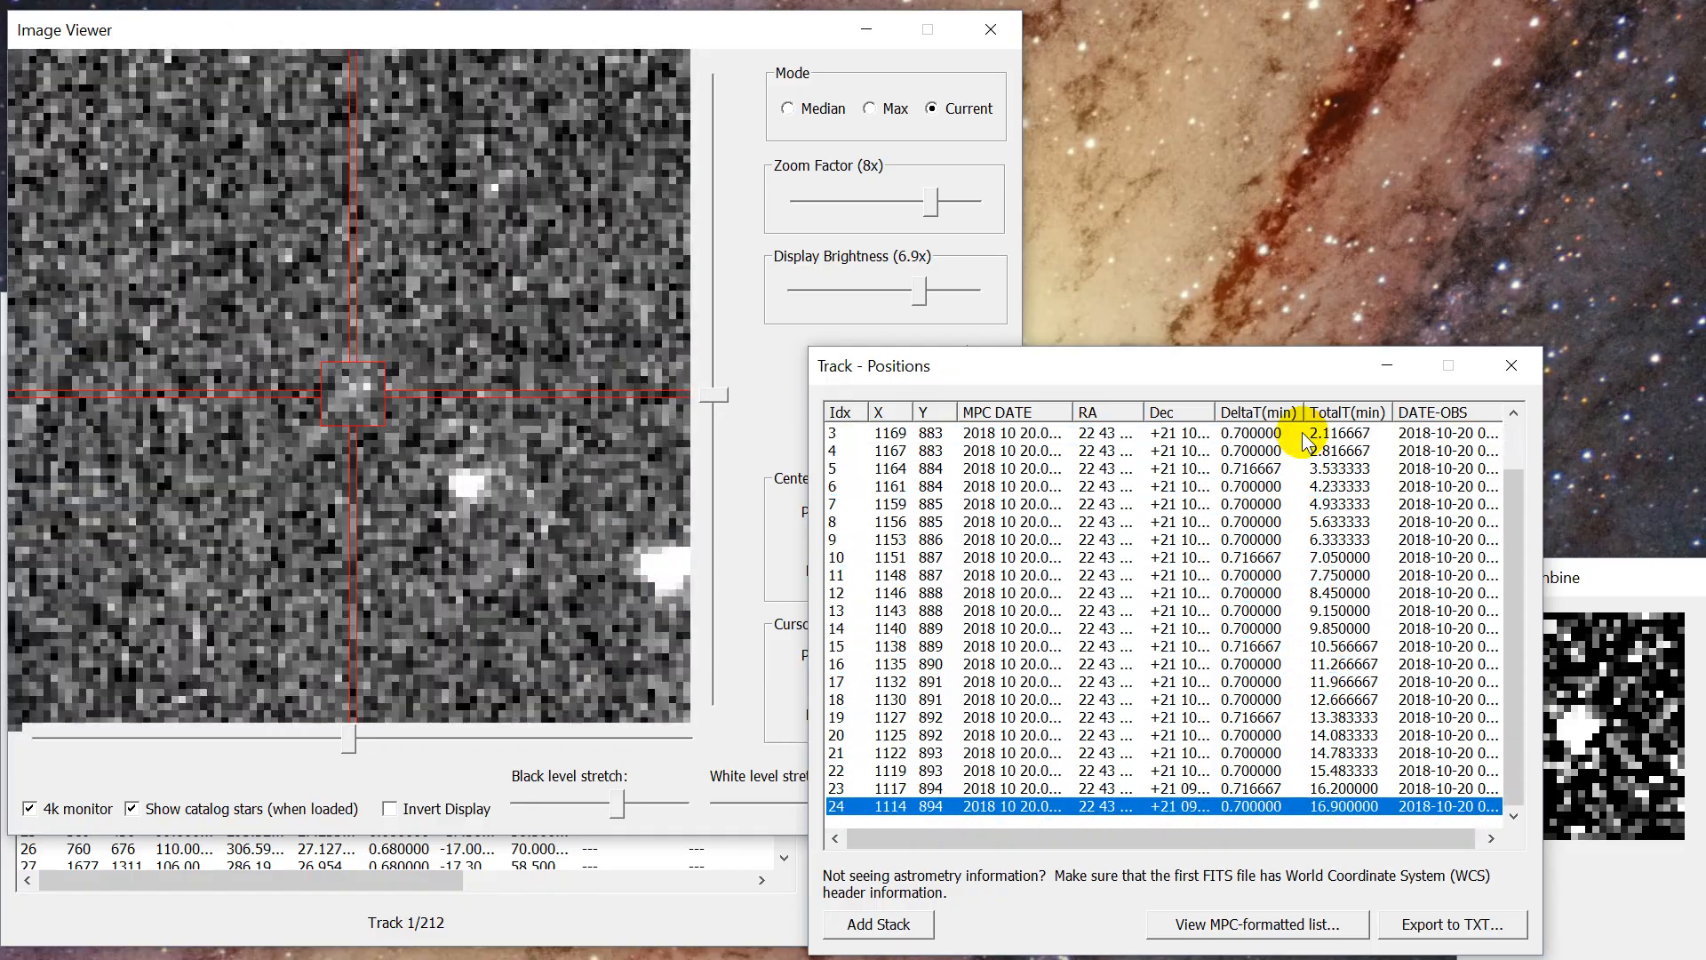
key(Up)
key(Up)
key(Up)
key(Up)
key(Up)
key(Up)
key(Up)
key(Up)
key(Up)
key(Up)
key(Up)
key(Up)
key(Up)
key(Up)
key(Up)
key(Up)
key(Up)
key(Up)
key(Up)
key(Up)
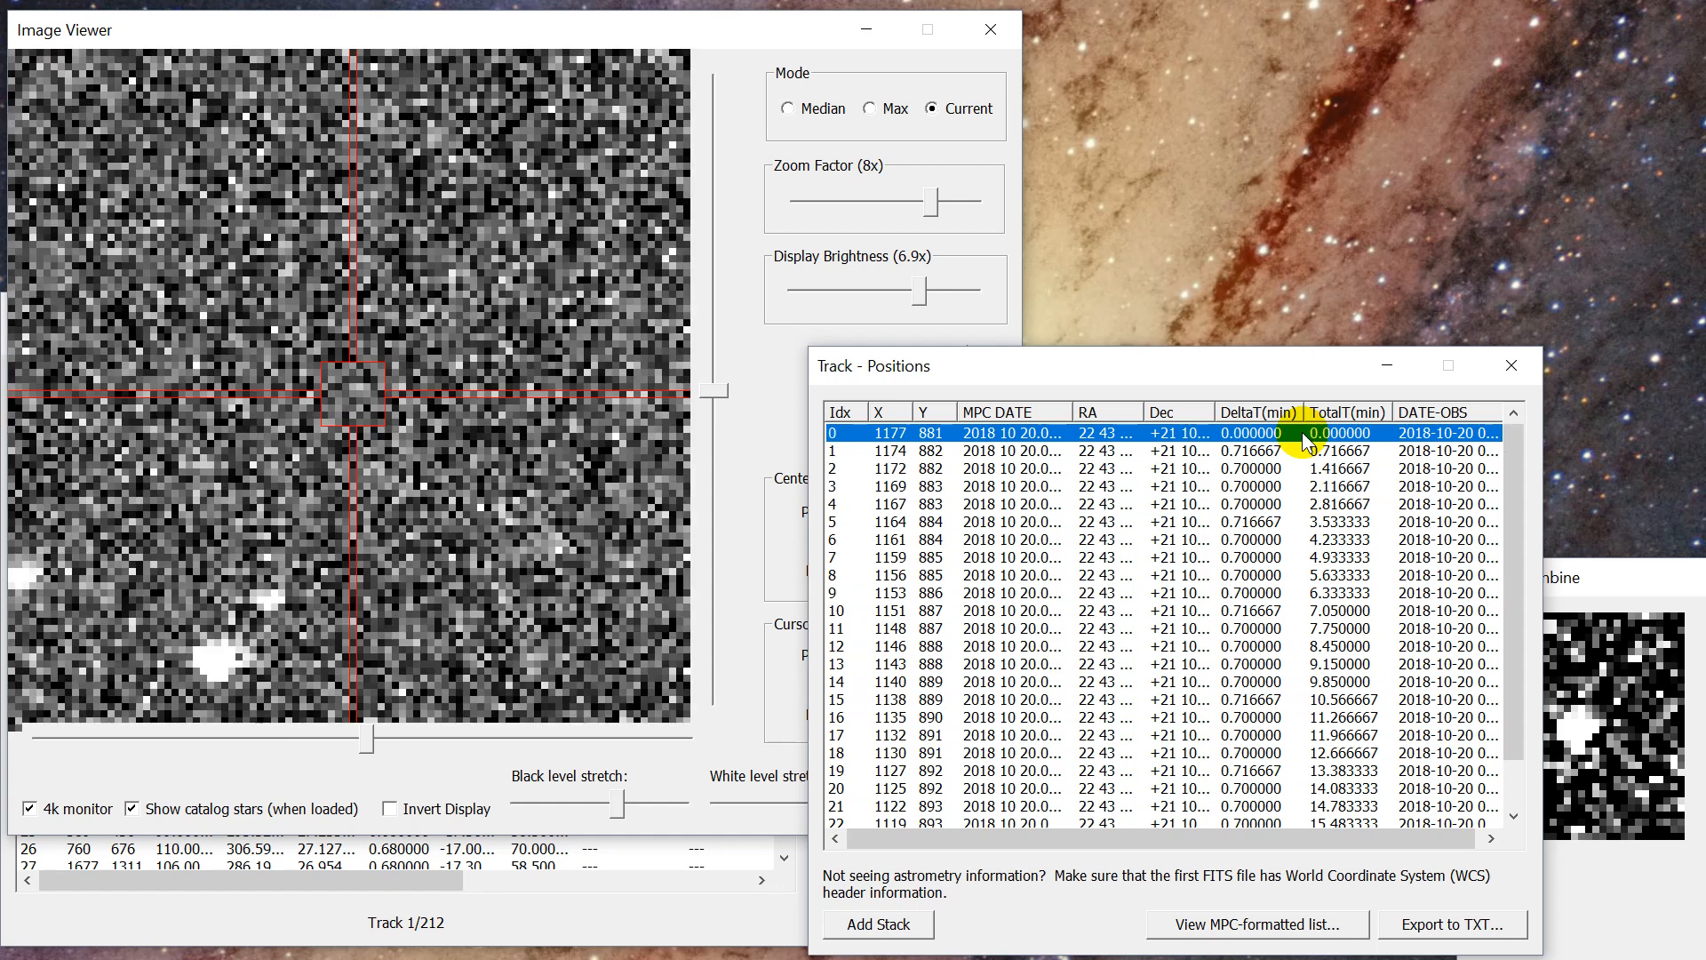
Move the Image Viewer off the Track Navigator and examine track 1's calculated speed, calculated PA and quality values.
drag(667, 30, 678, 709)
click(206, 412)
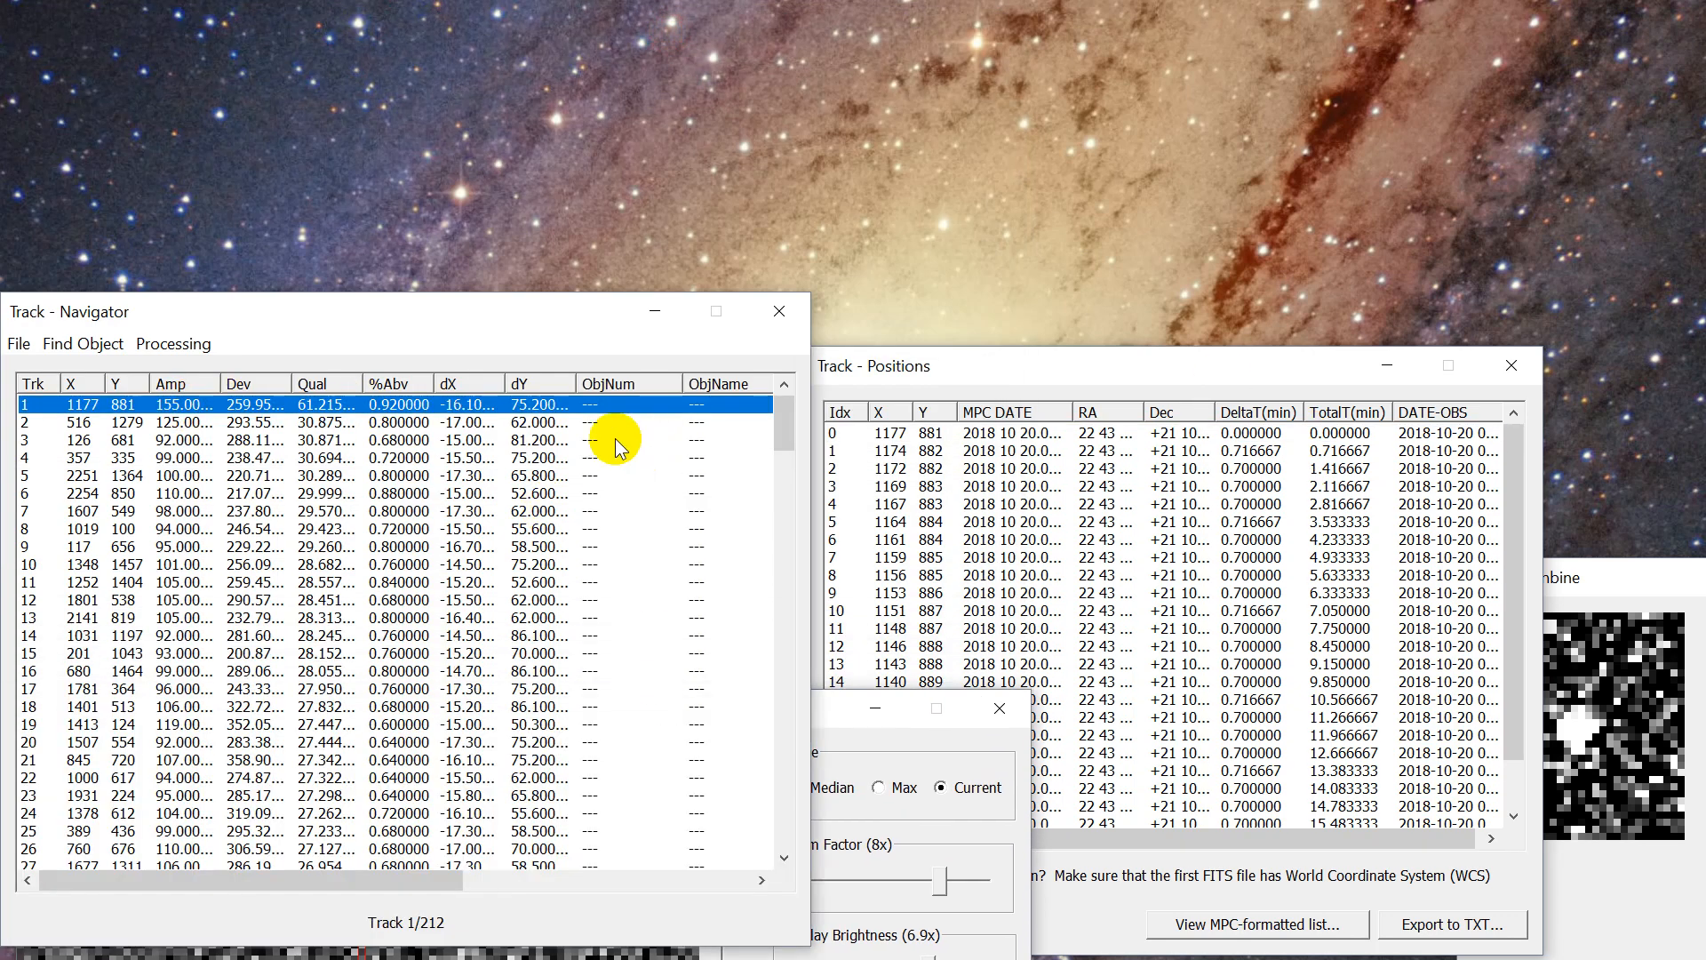
drag(391, 885, 696, 861)
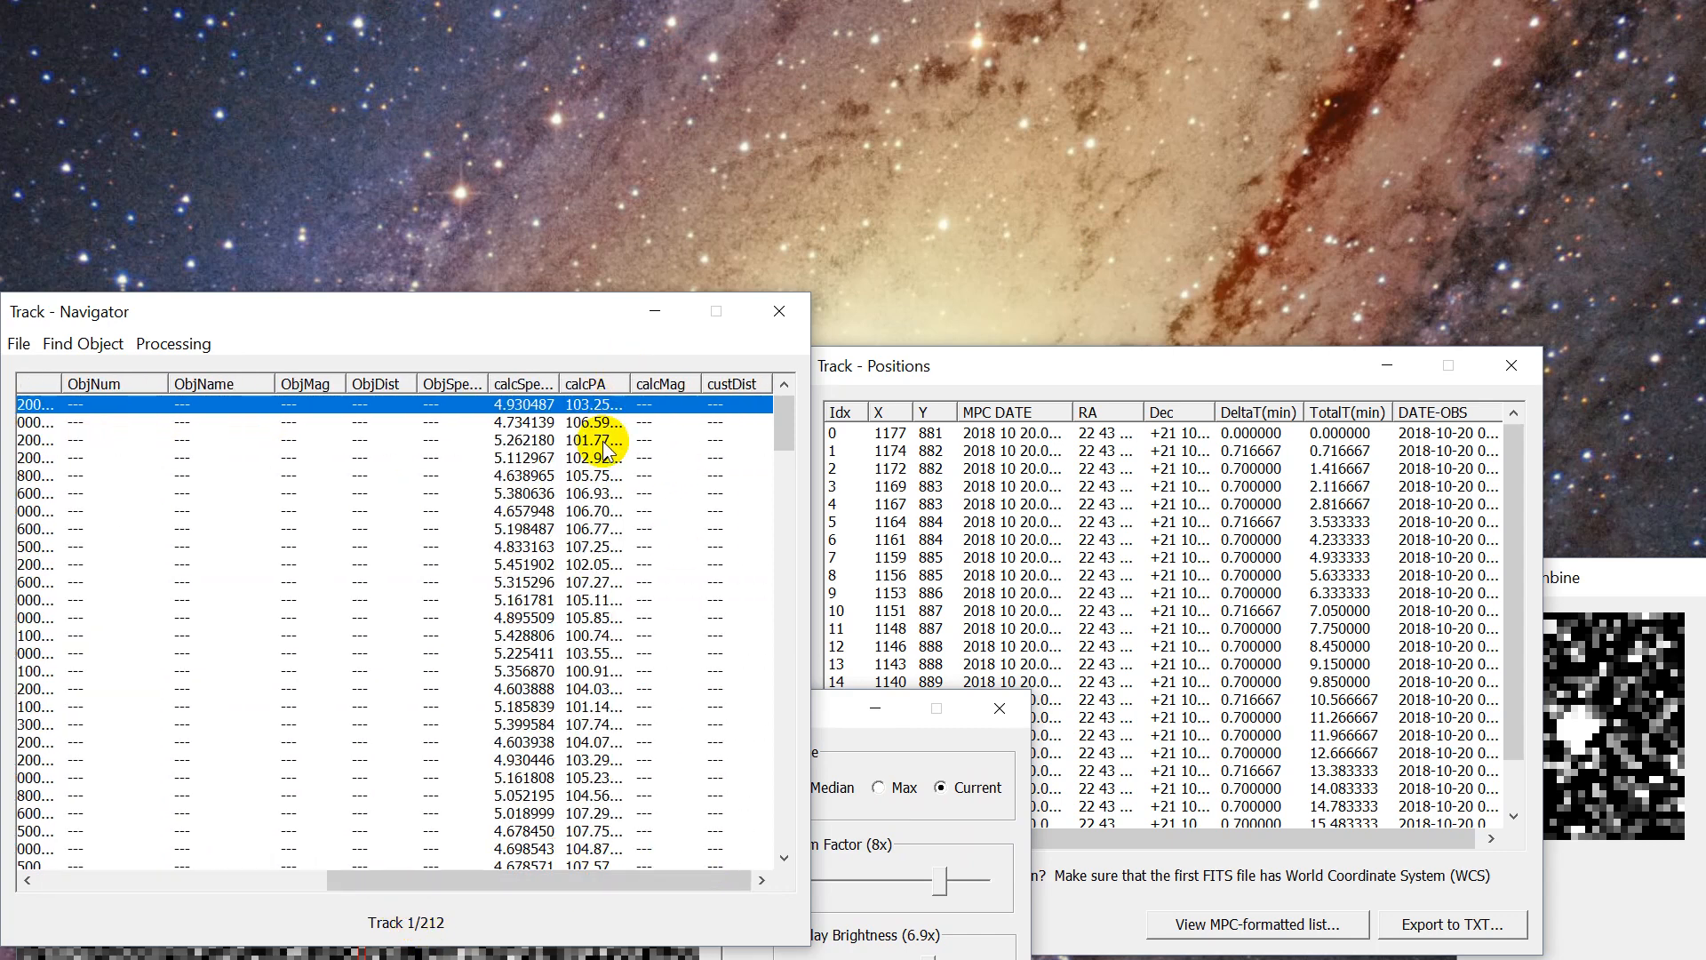
drag(609, 885, 228, 889)
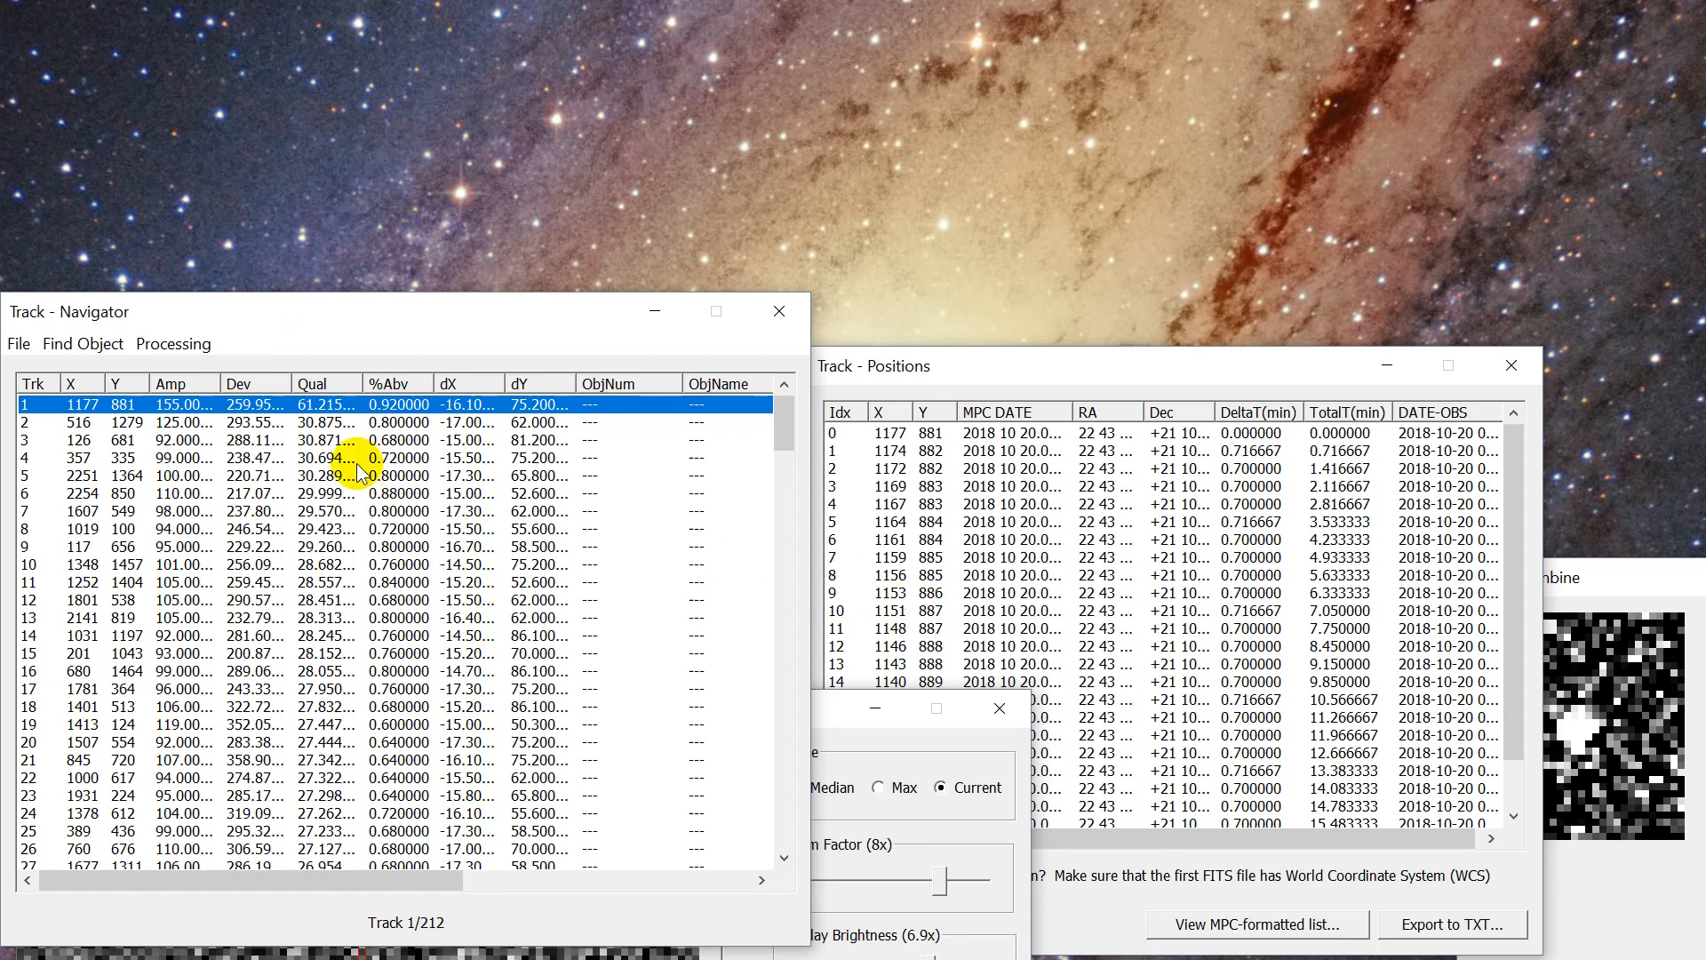
Return the Image Viewer to its place over the Track Navigator and move Track Positions clear of the viewer's controls.
drag(837, 724, 813, 43)
click(1254, 366)
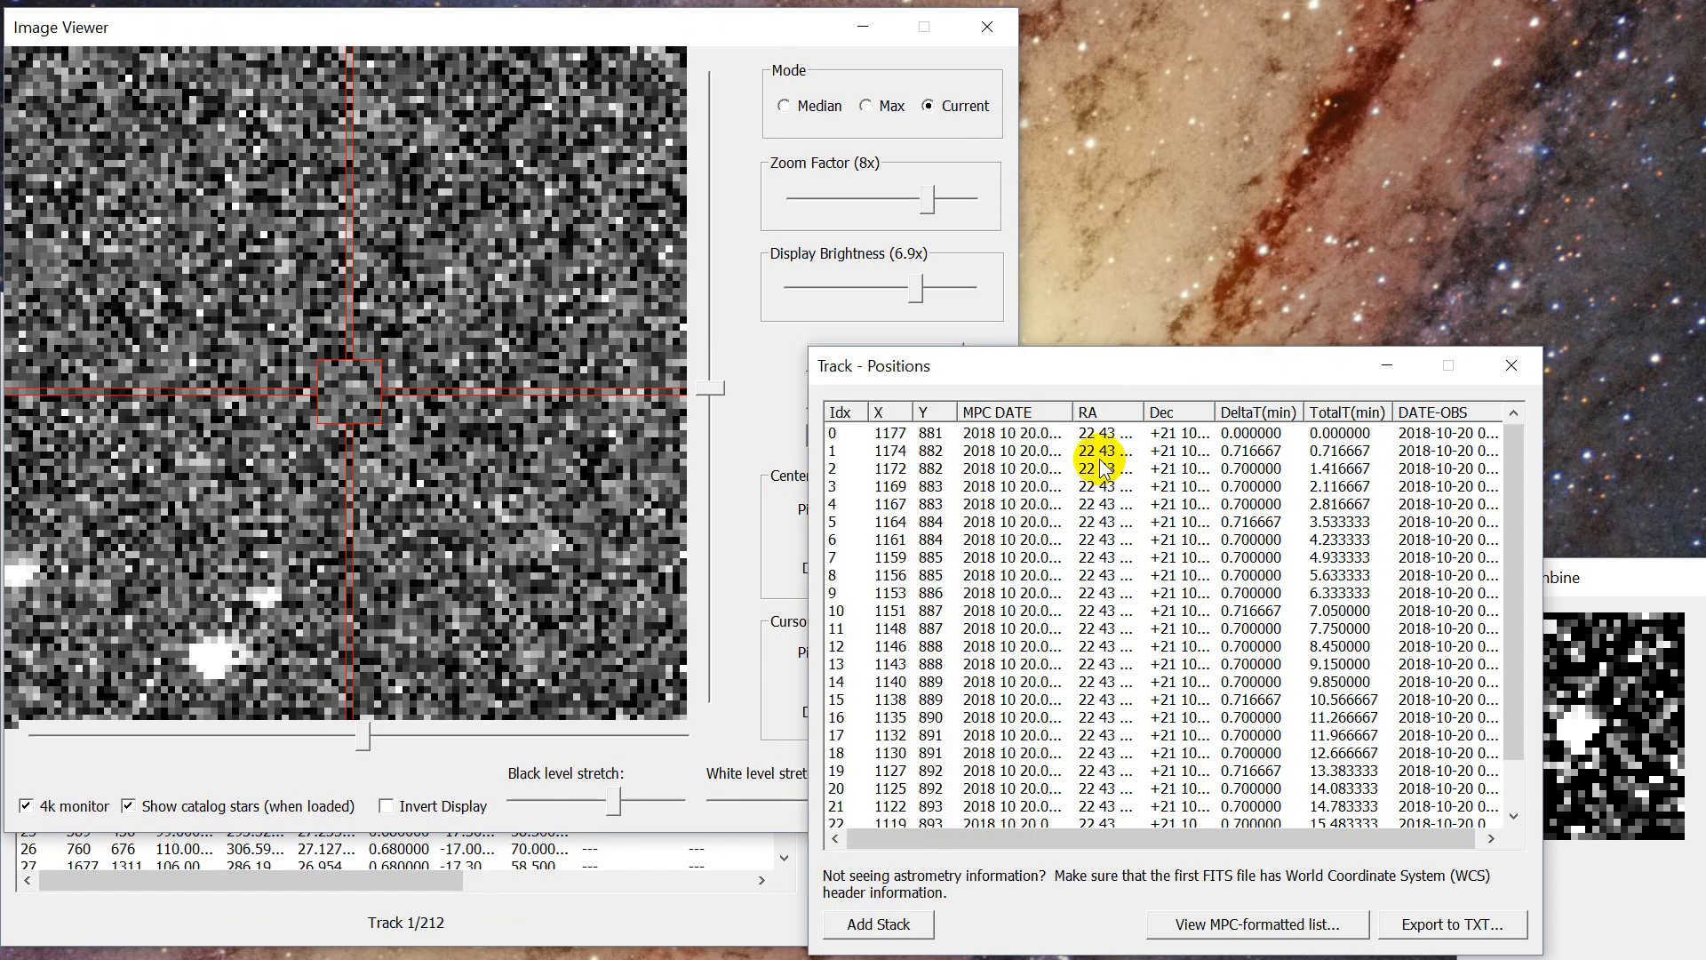
drag(953, 380, 1255, 153)
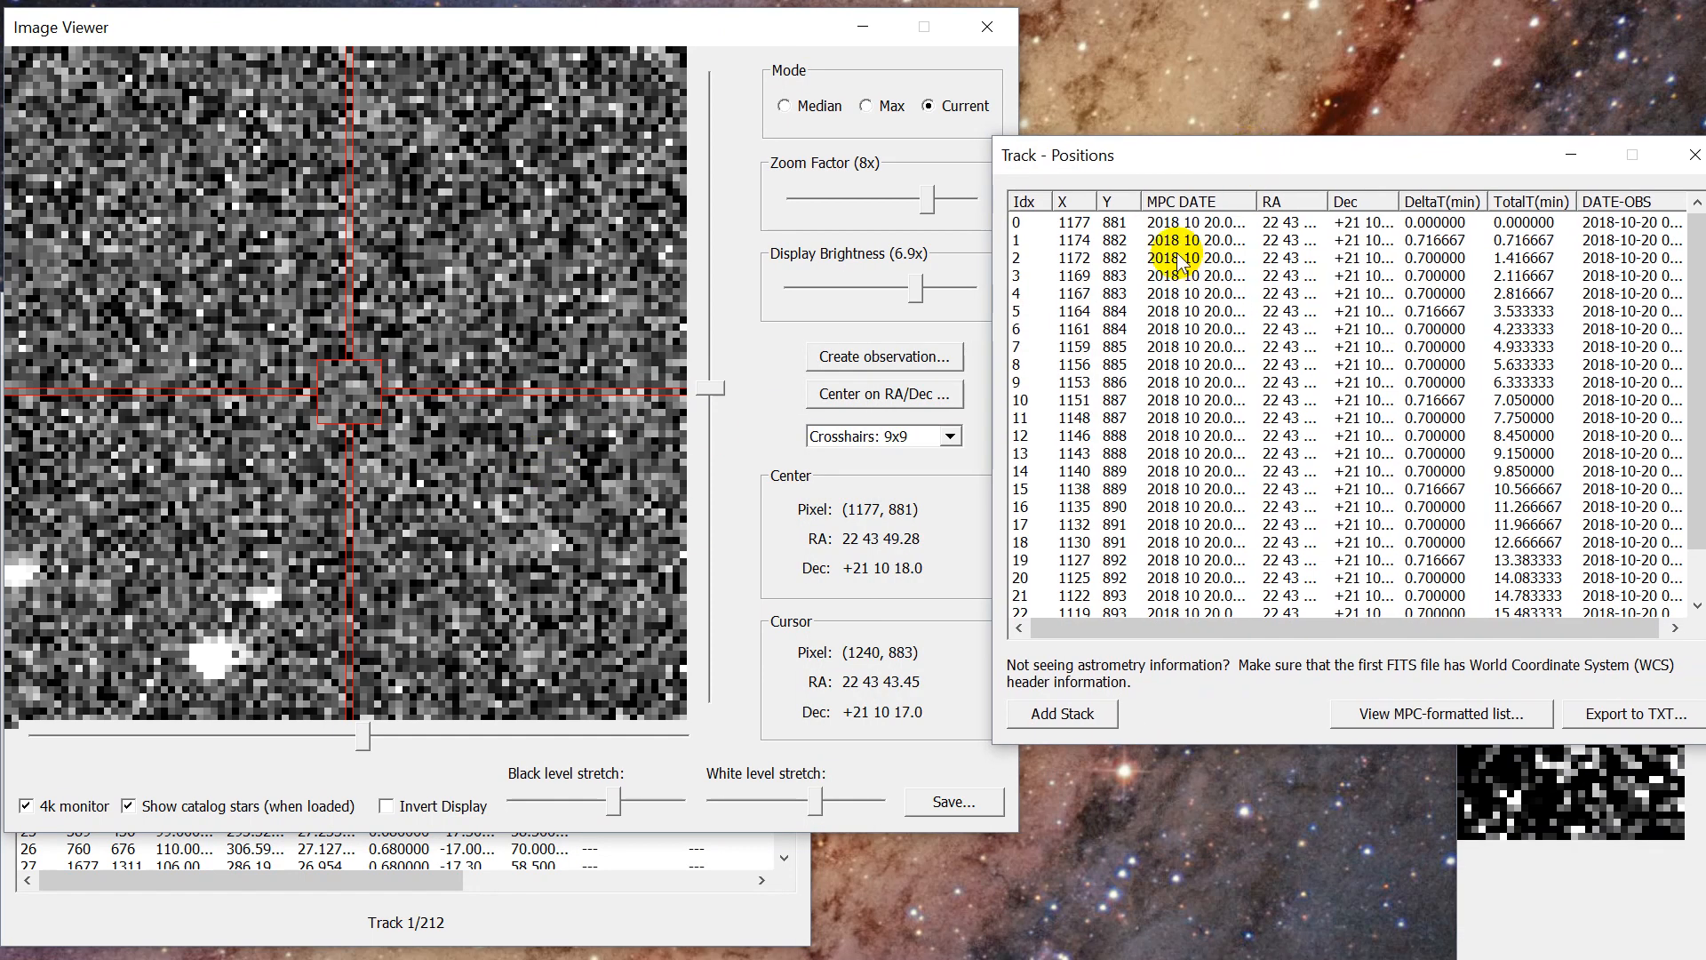
Select progressively more of track 1's positions, up to all of 0 through 24, to view their combined stack.
click(1208, 226)
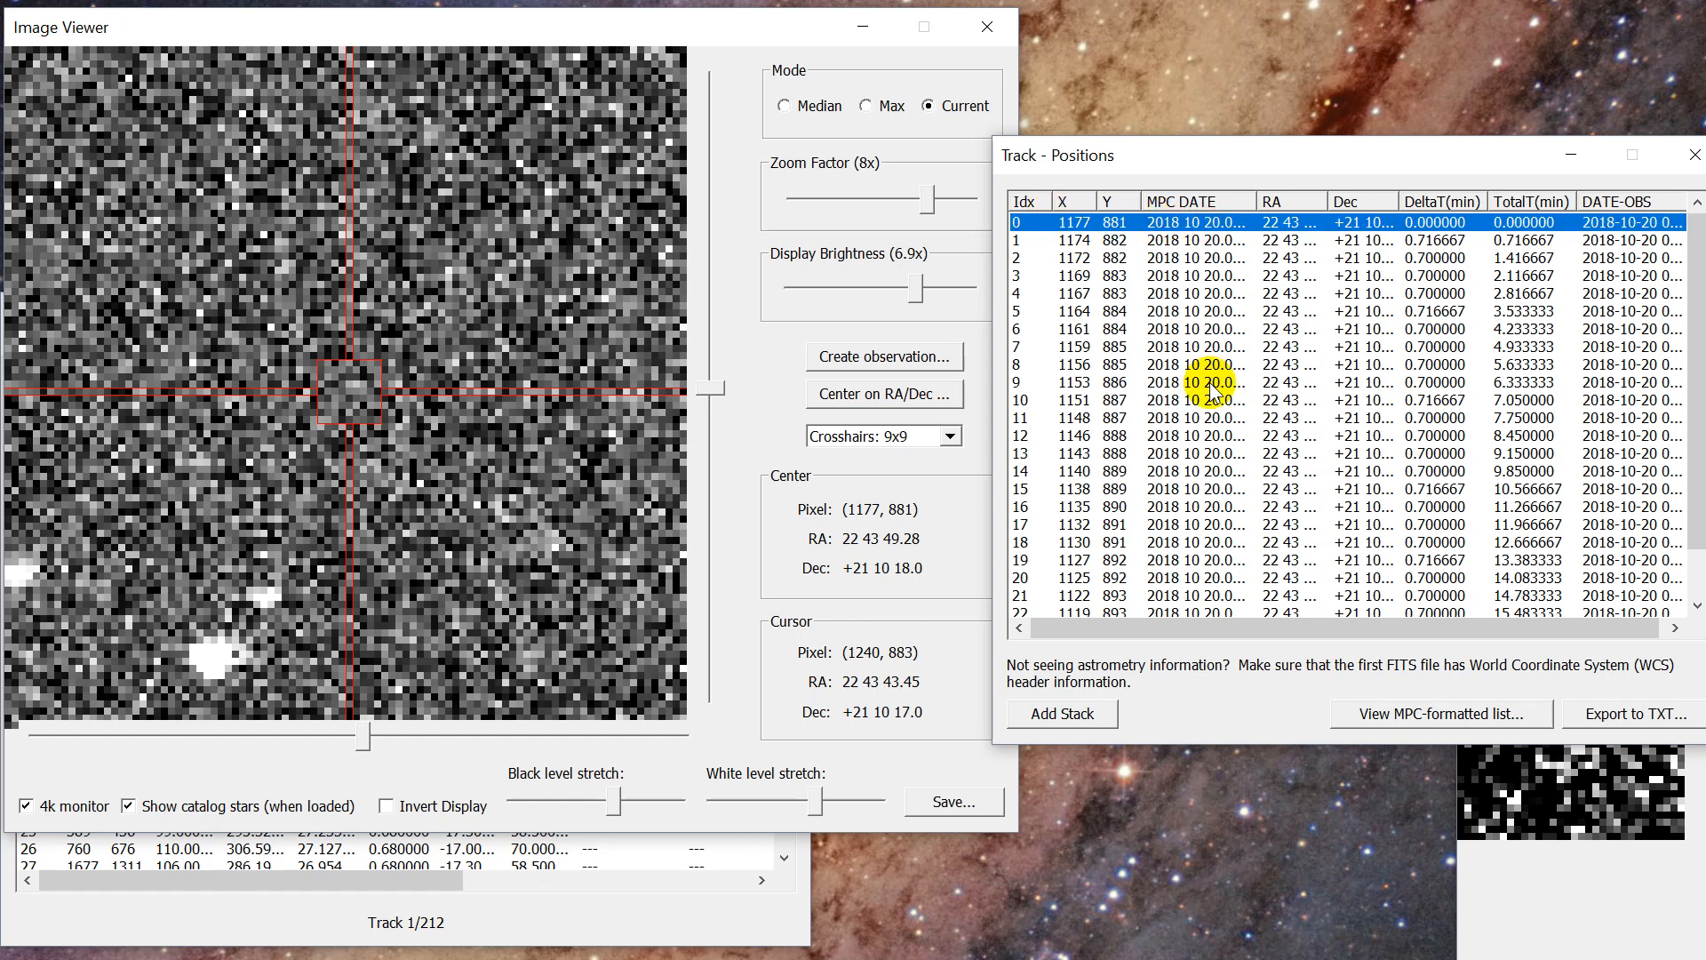
shift+click(1118, 348)
shift+click(1129, 401)
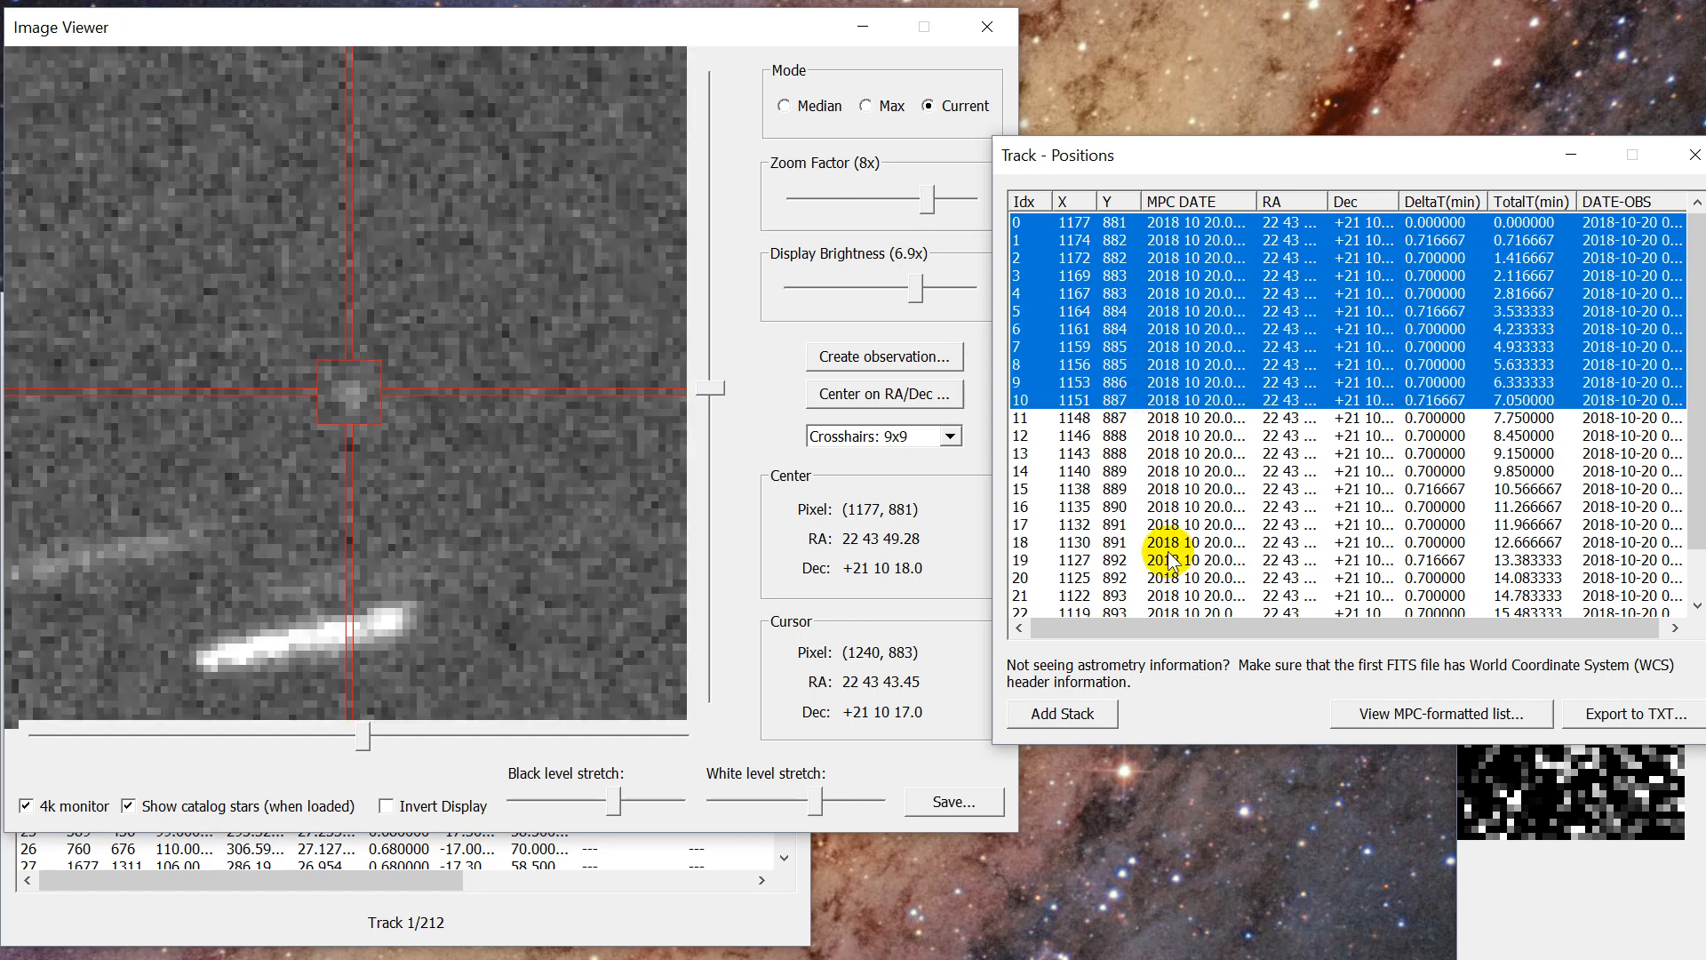
shift+click(1172, 562)
scroll(1169, 576, down, 1)
shift+click(1164, 594)
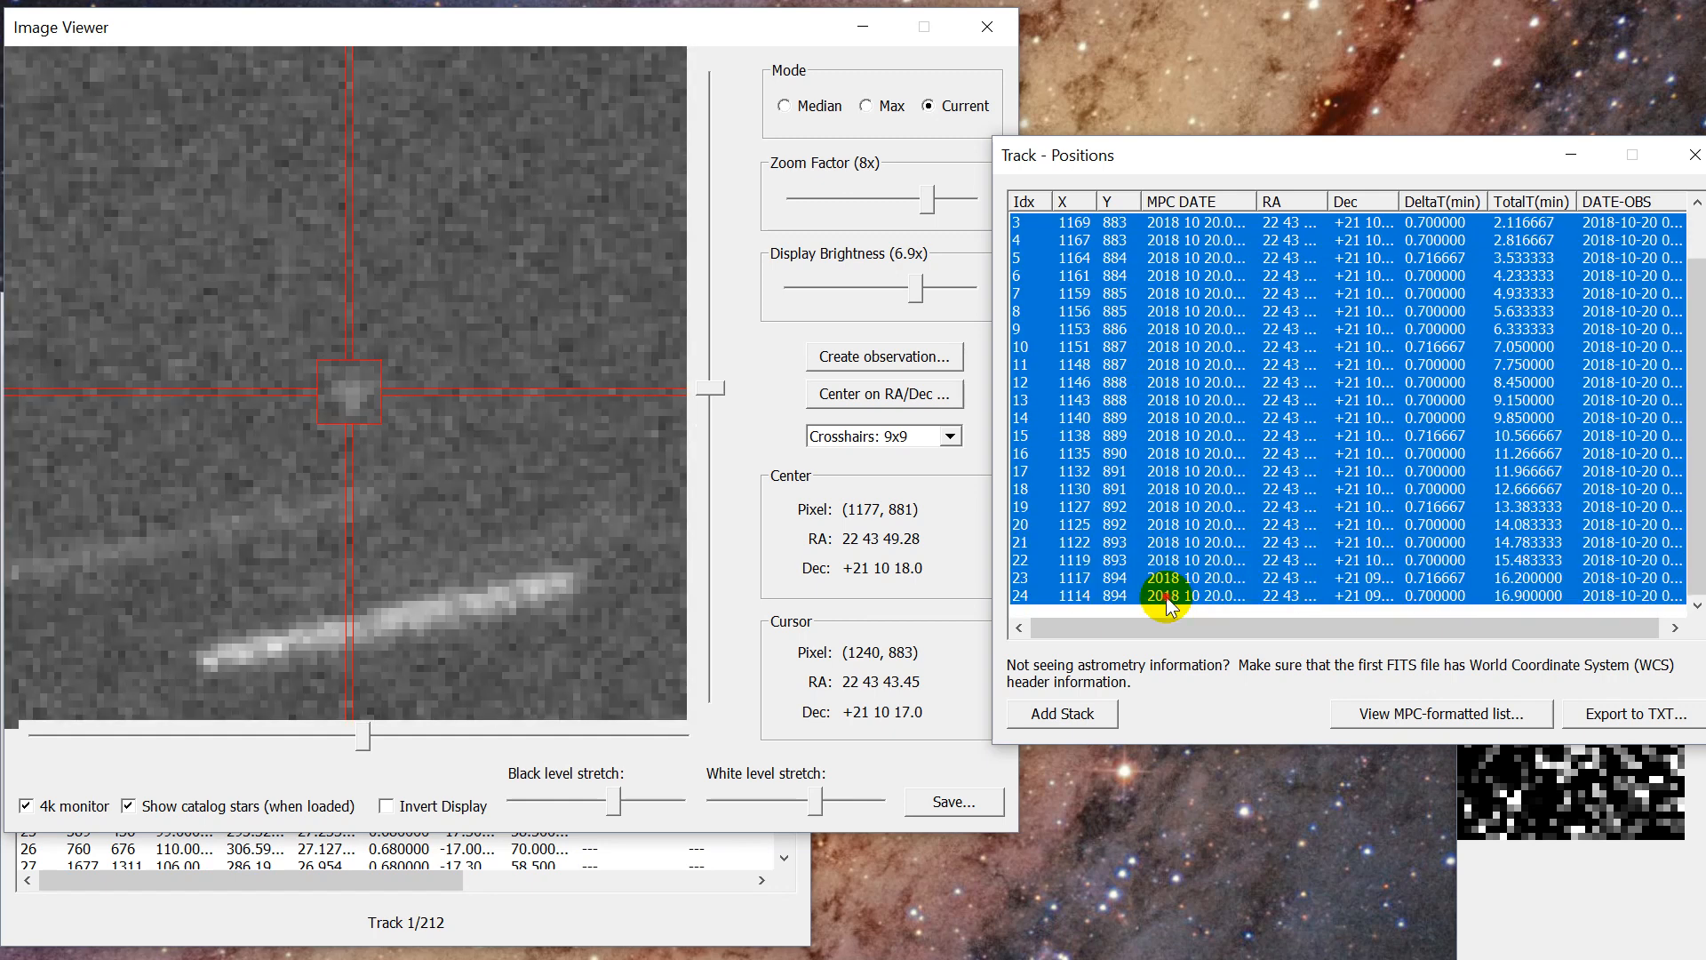
scroll(1223, 493, up, 1)
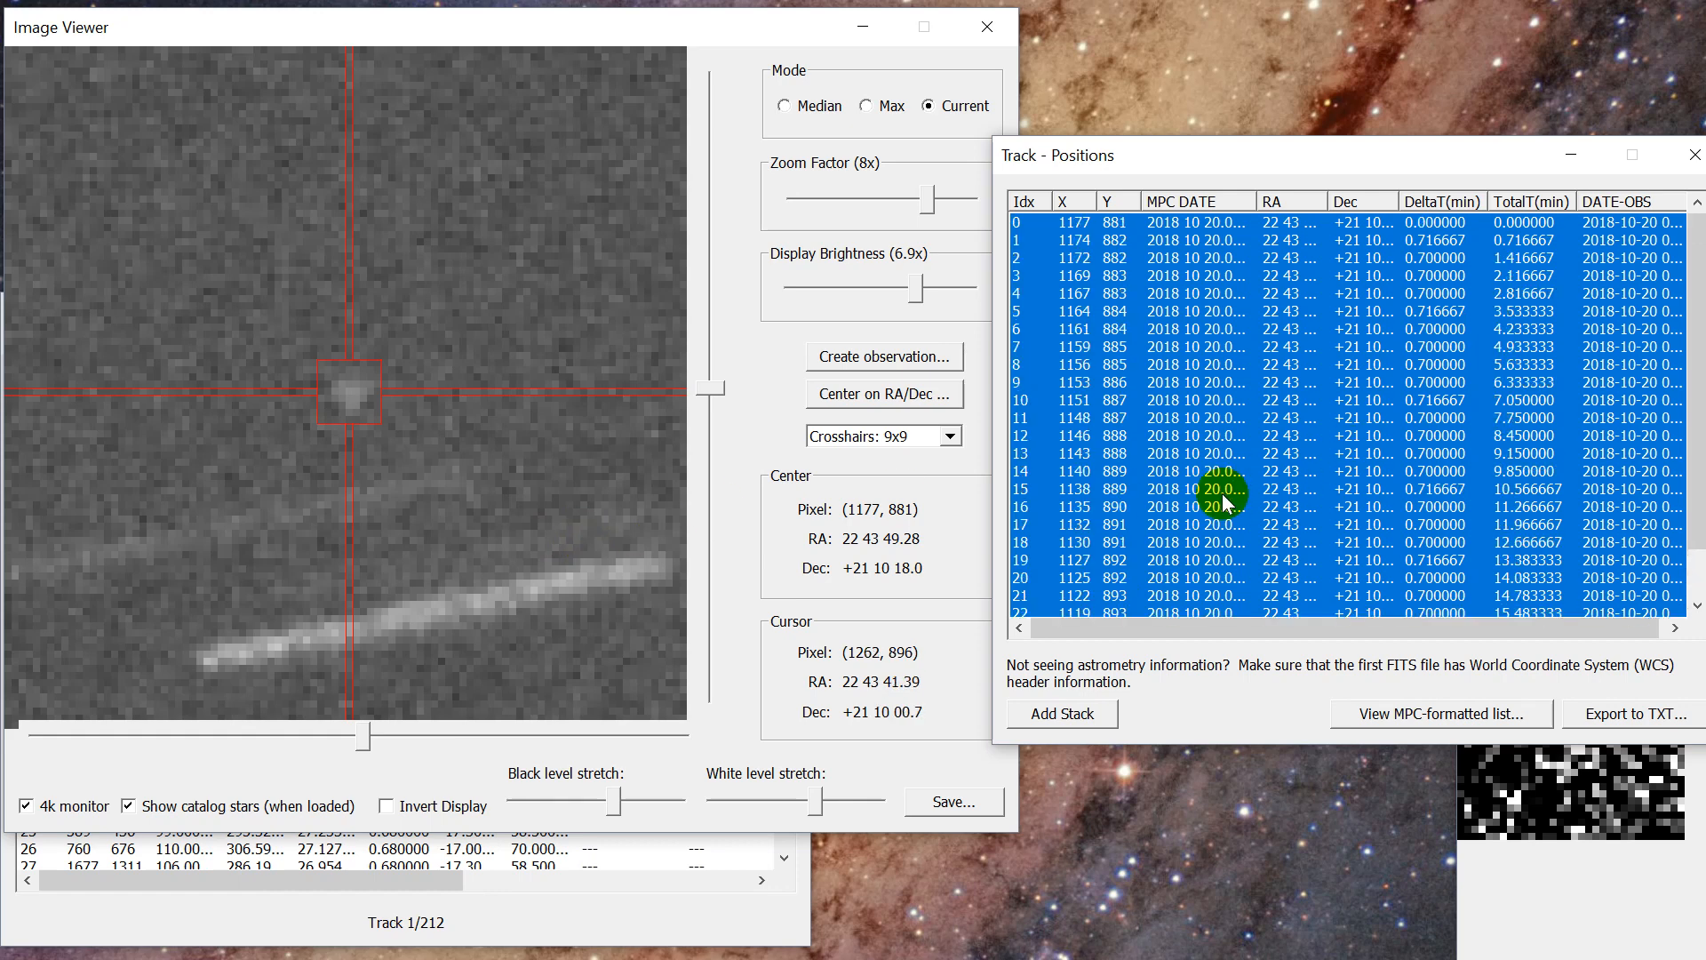
scroll(1223, 493, down, 1)
scroll(1223, 494, up, 1)
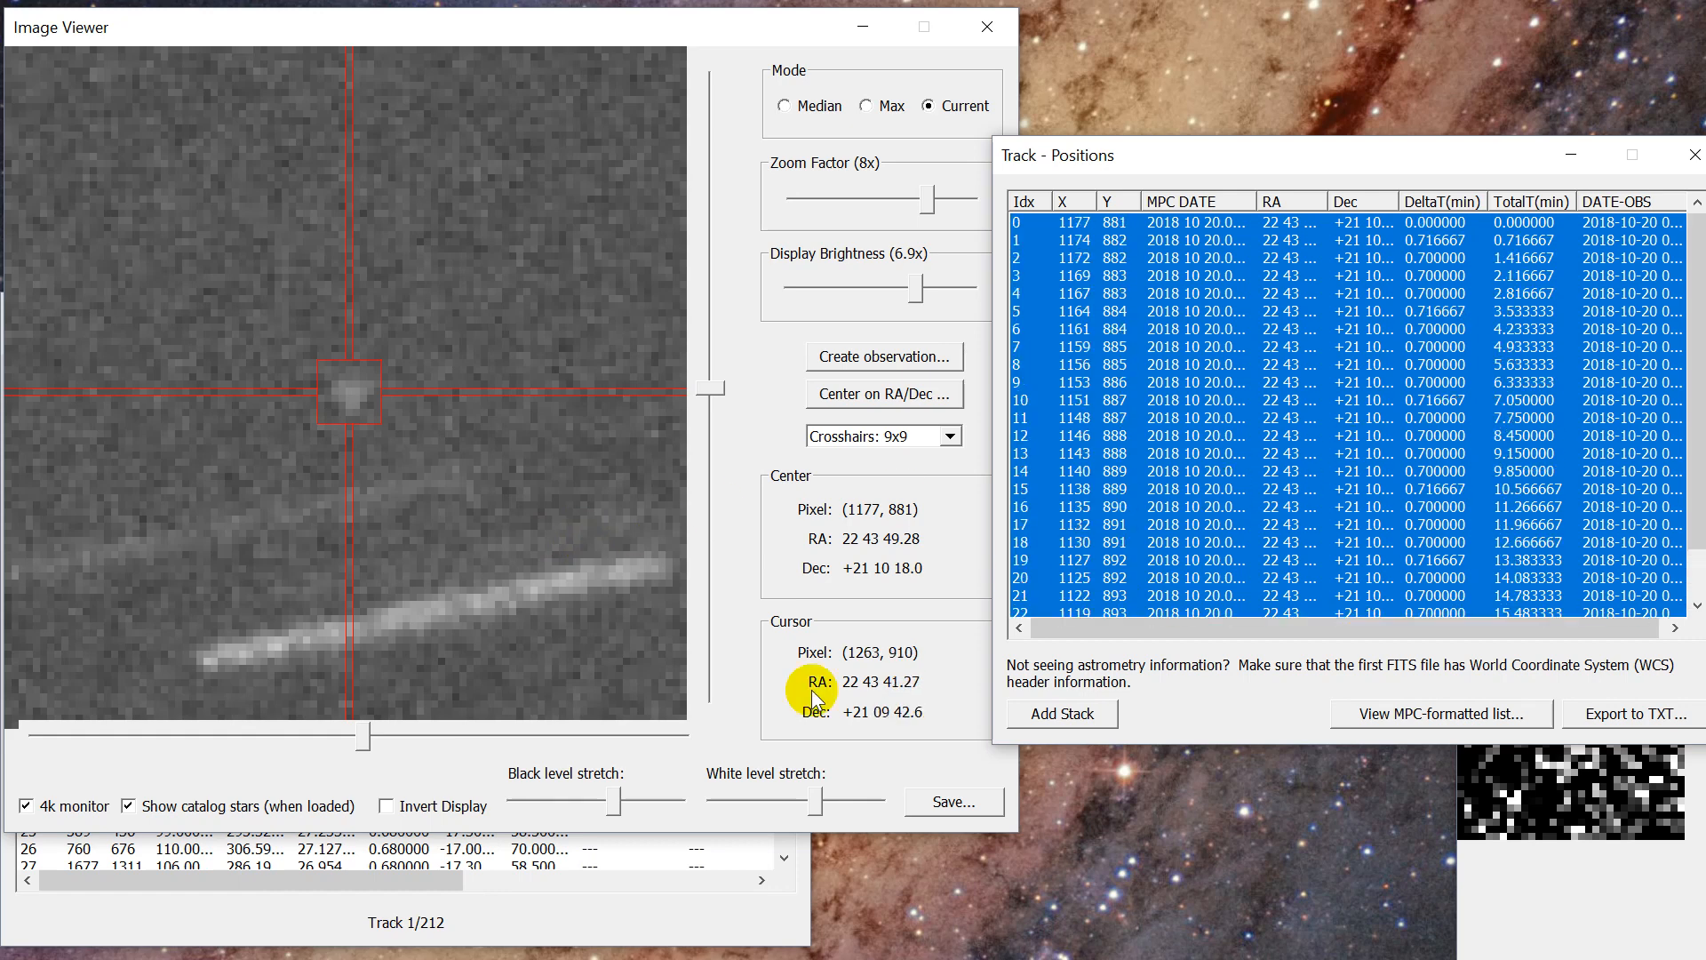
Raise the black level stretch and lower the white level stretch for the stacked image, and briefly compare the inverted display.
click(615, 804)
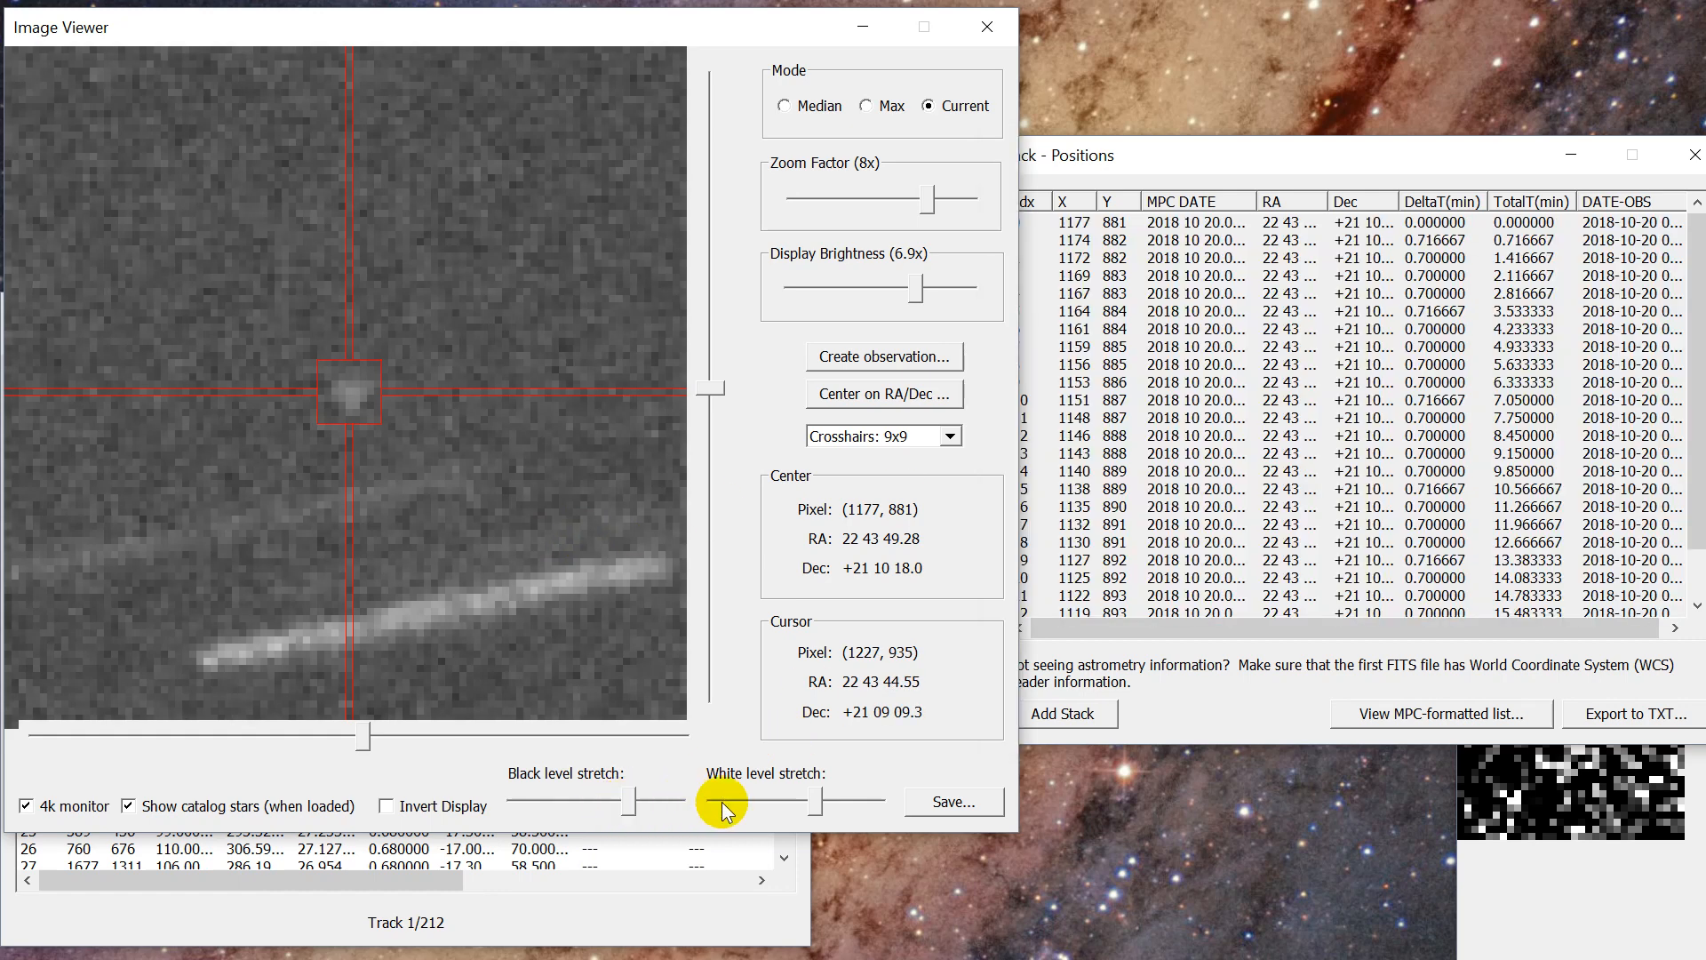
drag(807, 798, 781, 800)
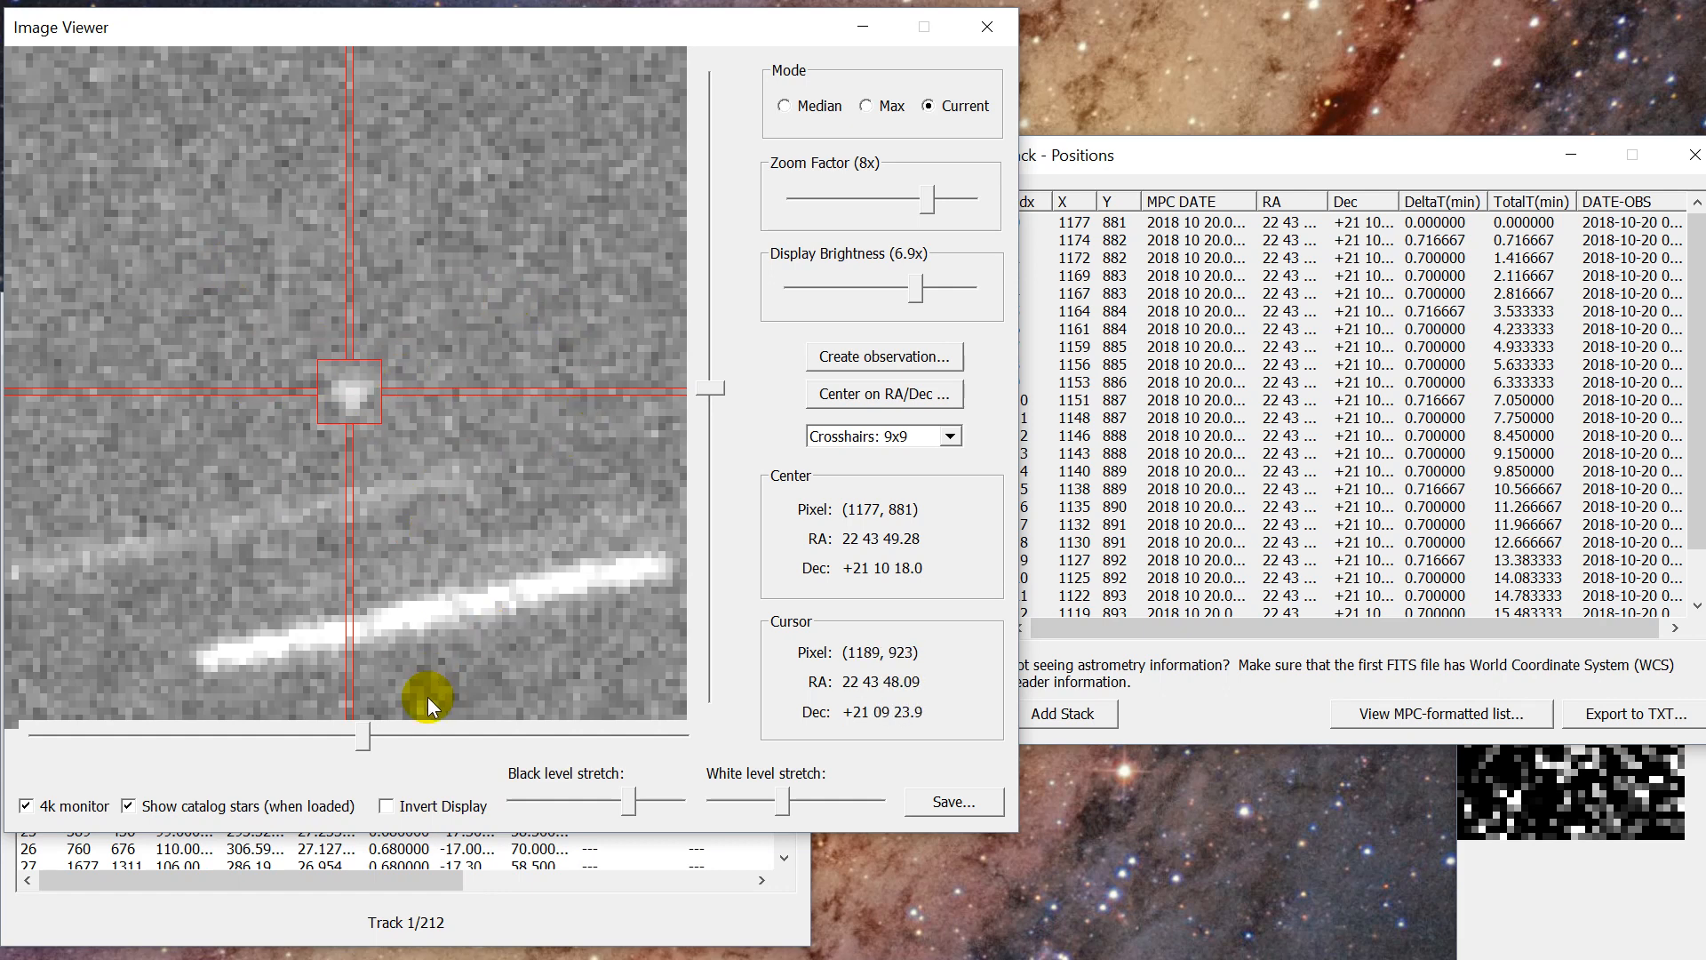
click(386, 807)
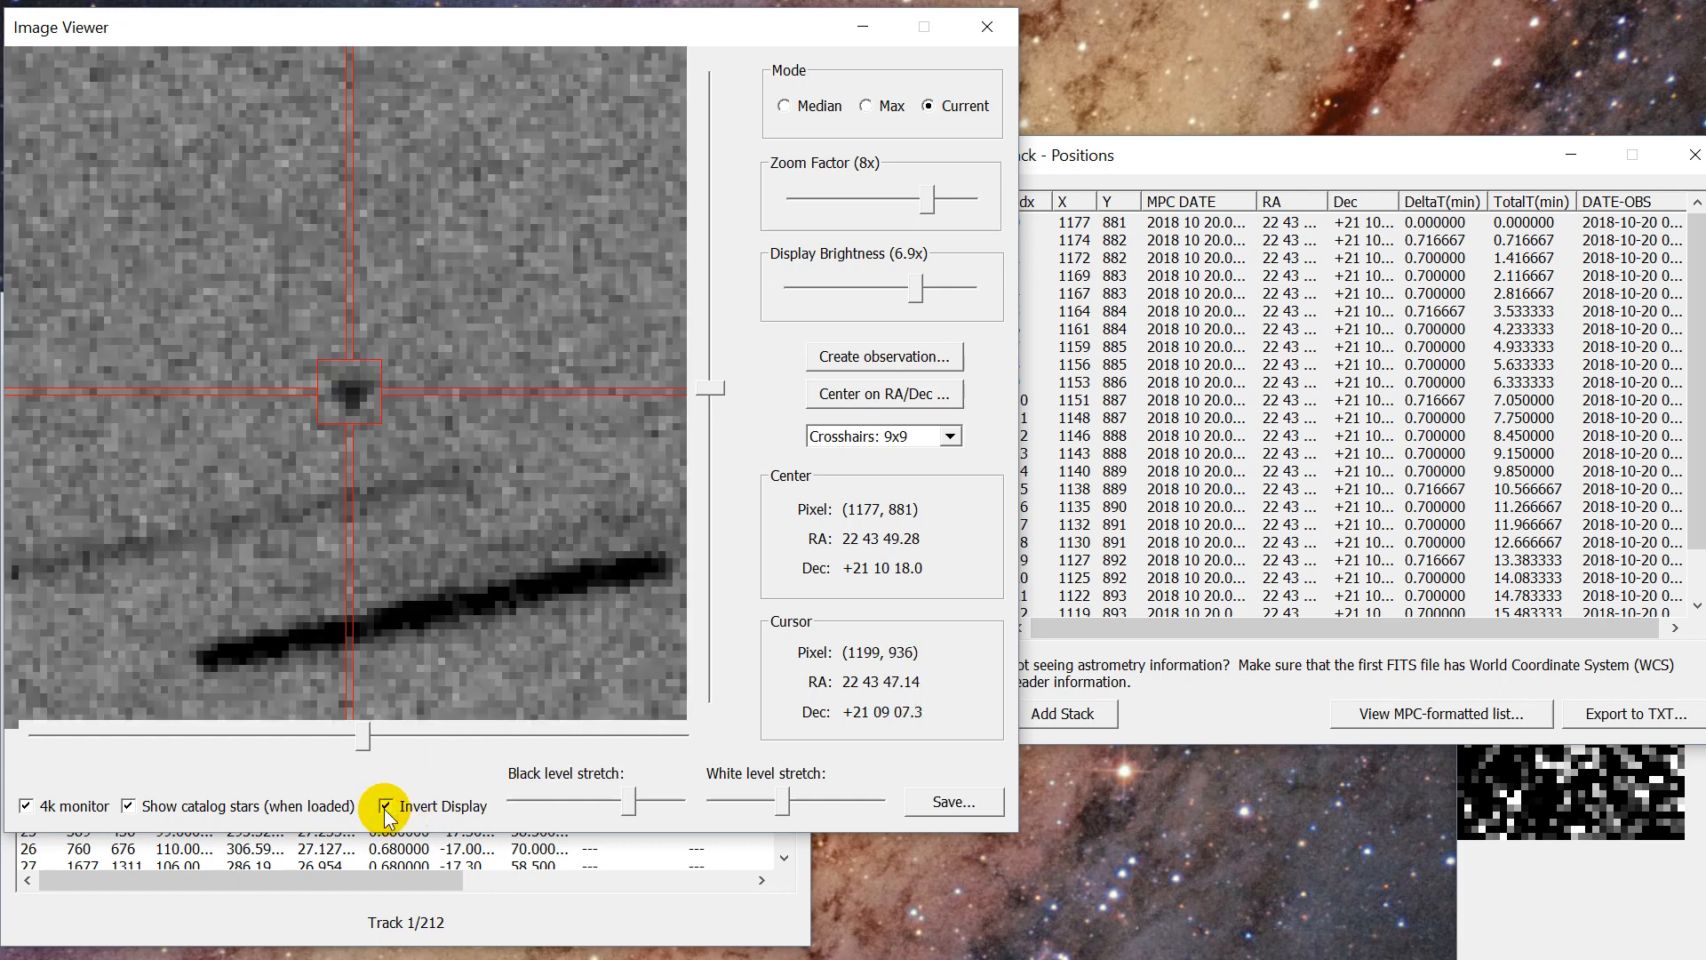
click(385, 807)
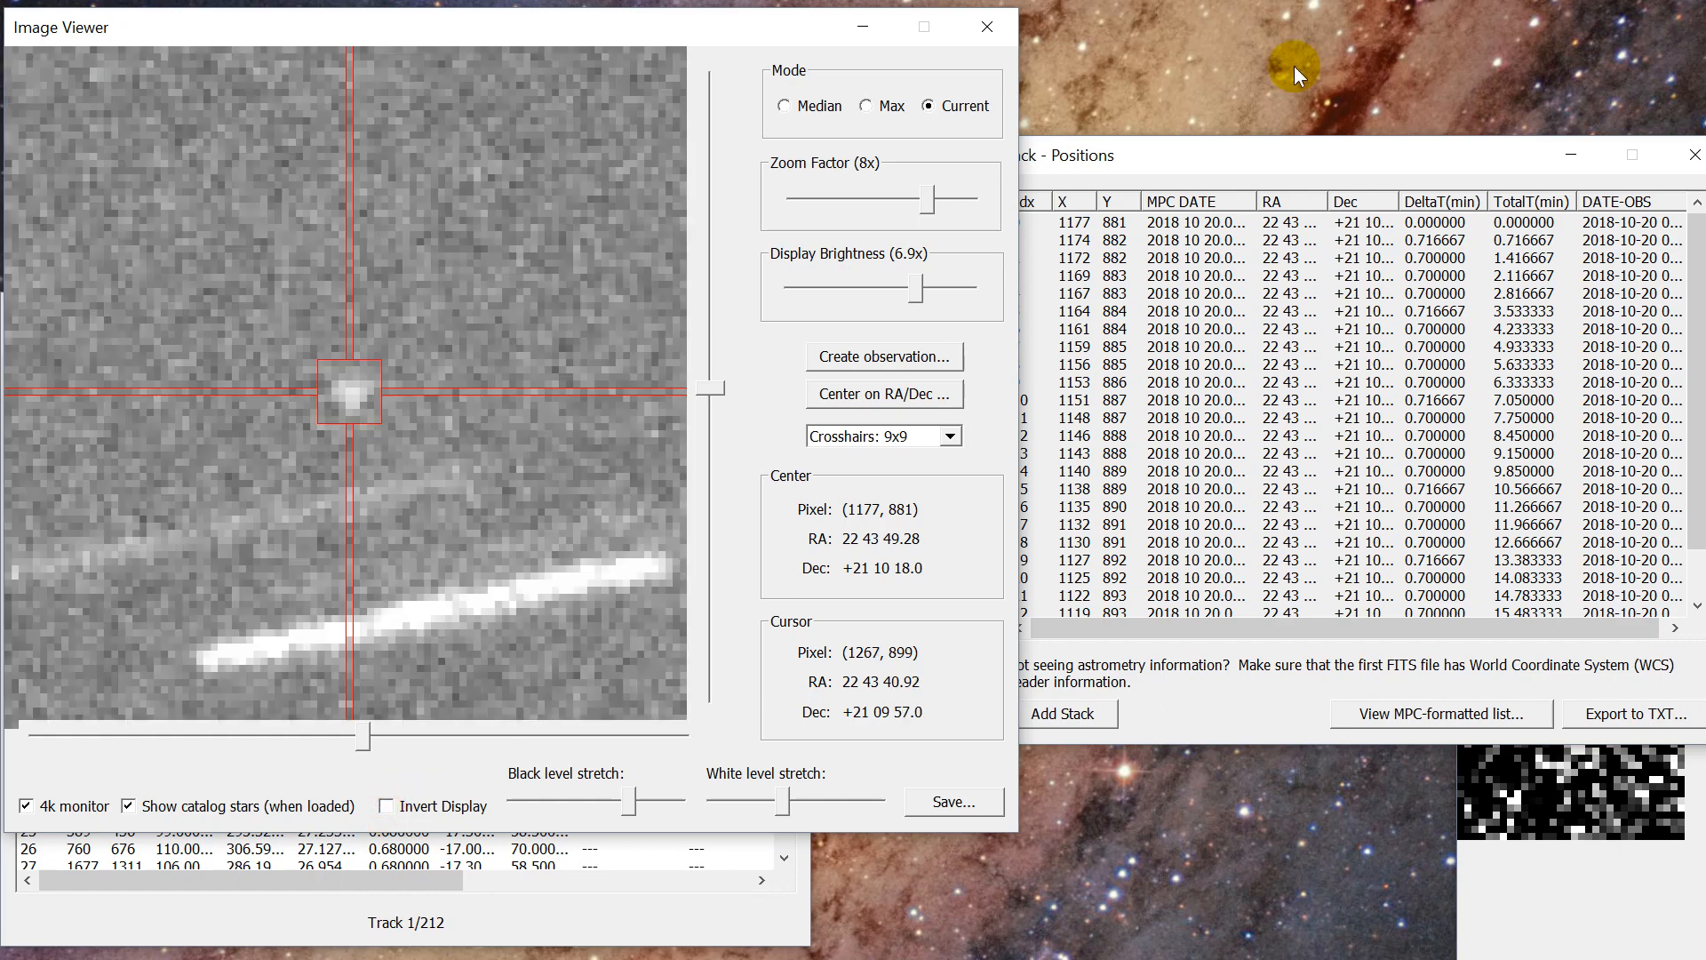
Move the Track Positions window lower and view individual unstacked frames between positions 0 and 7.
drag(1303, 151, 1282, 301)
click(1292, 463)
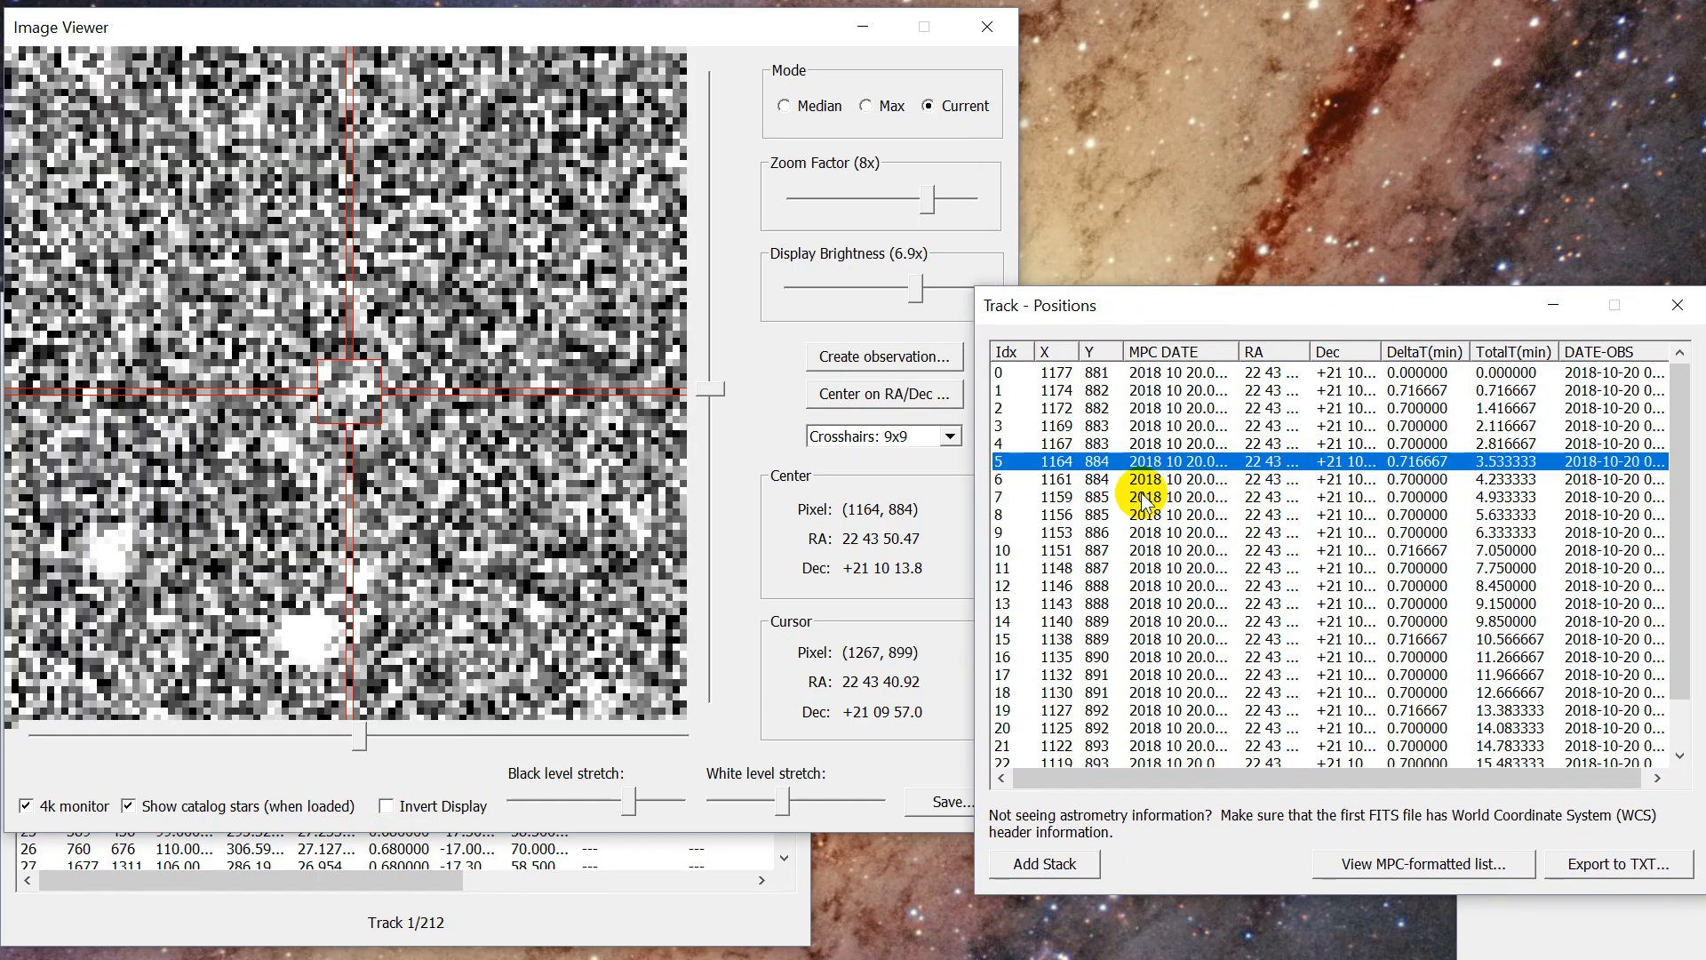
click(1149, 373)
click(1147, 390)
key(Down)
key(Down)
key(Down)
key(Down)
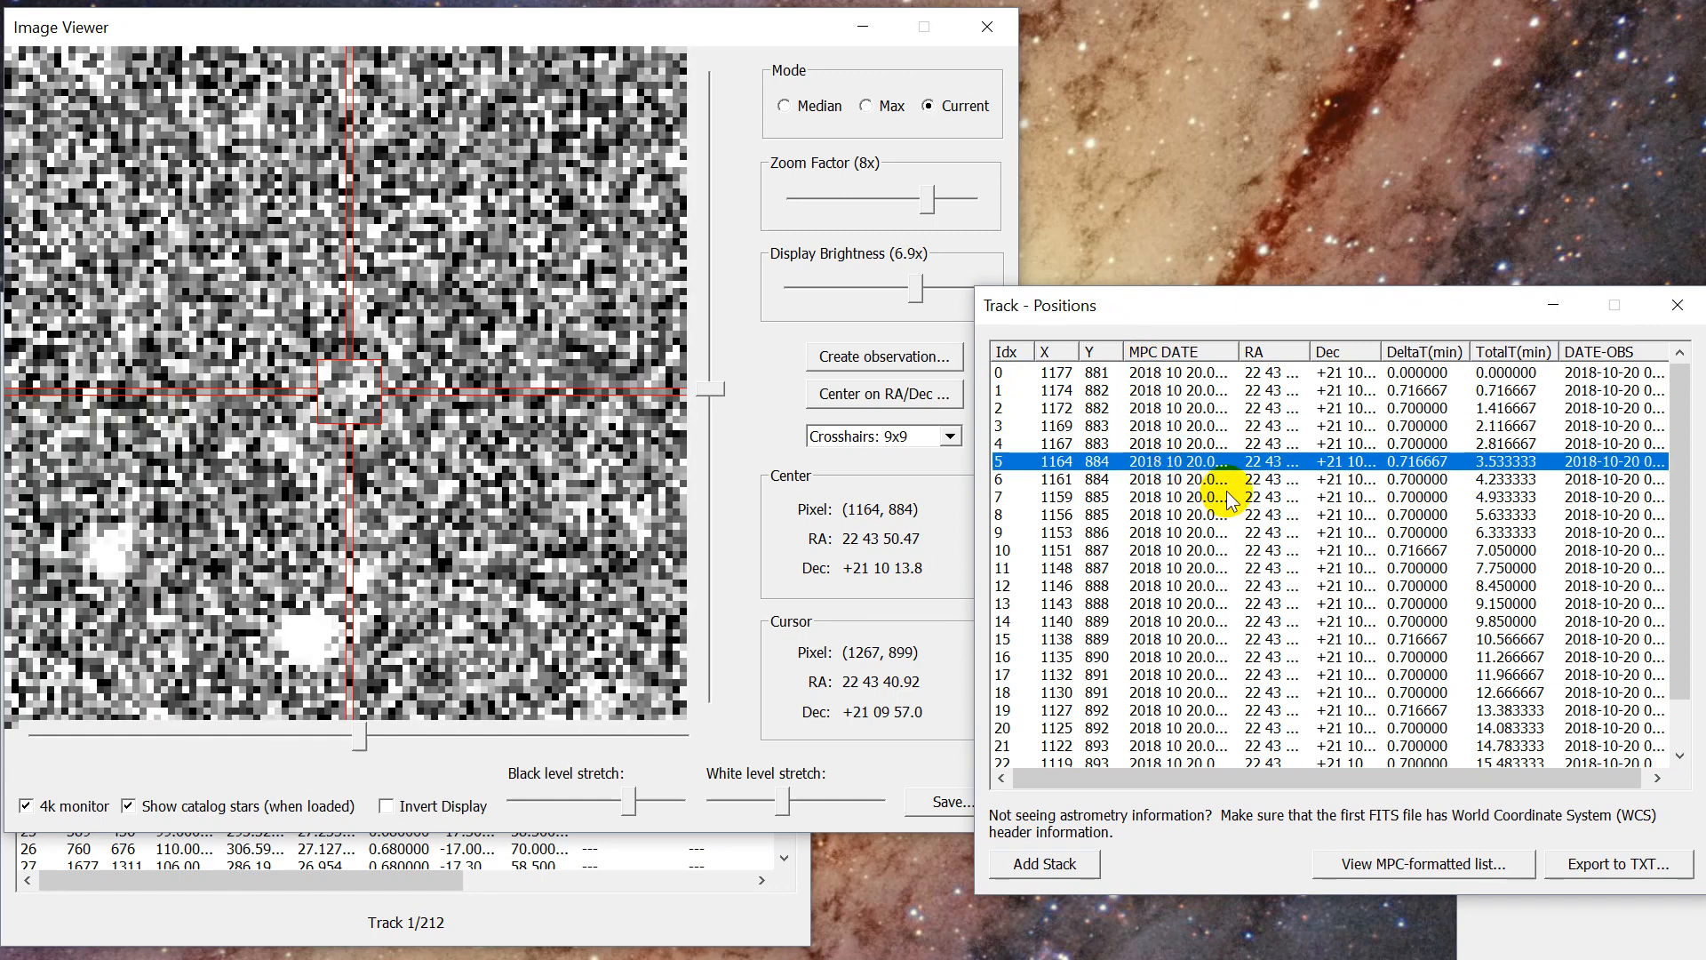
click(1227, 492)
Starting at position 0, extend the stacked selection well down the track and shrink it back to examine the object's signal.
click(711, 905)
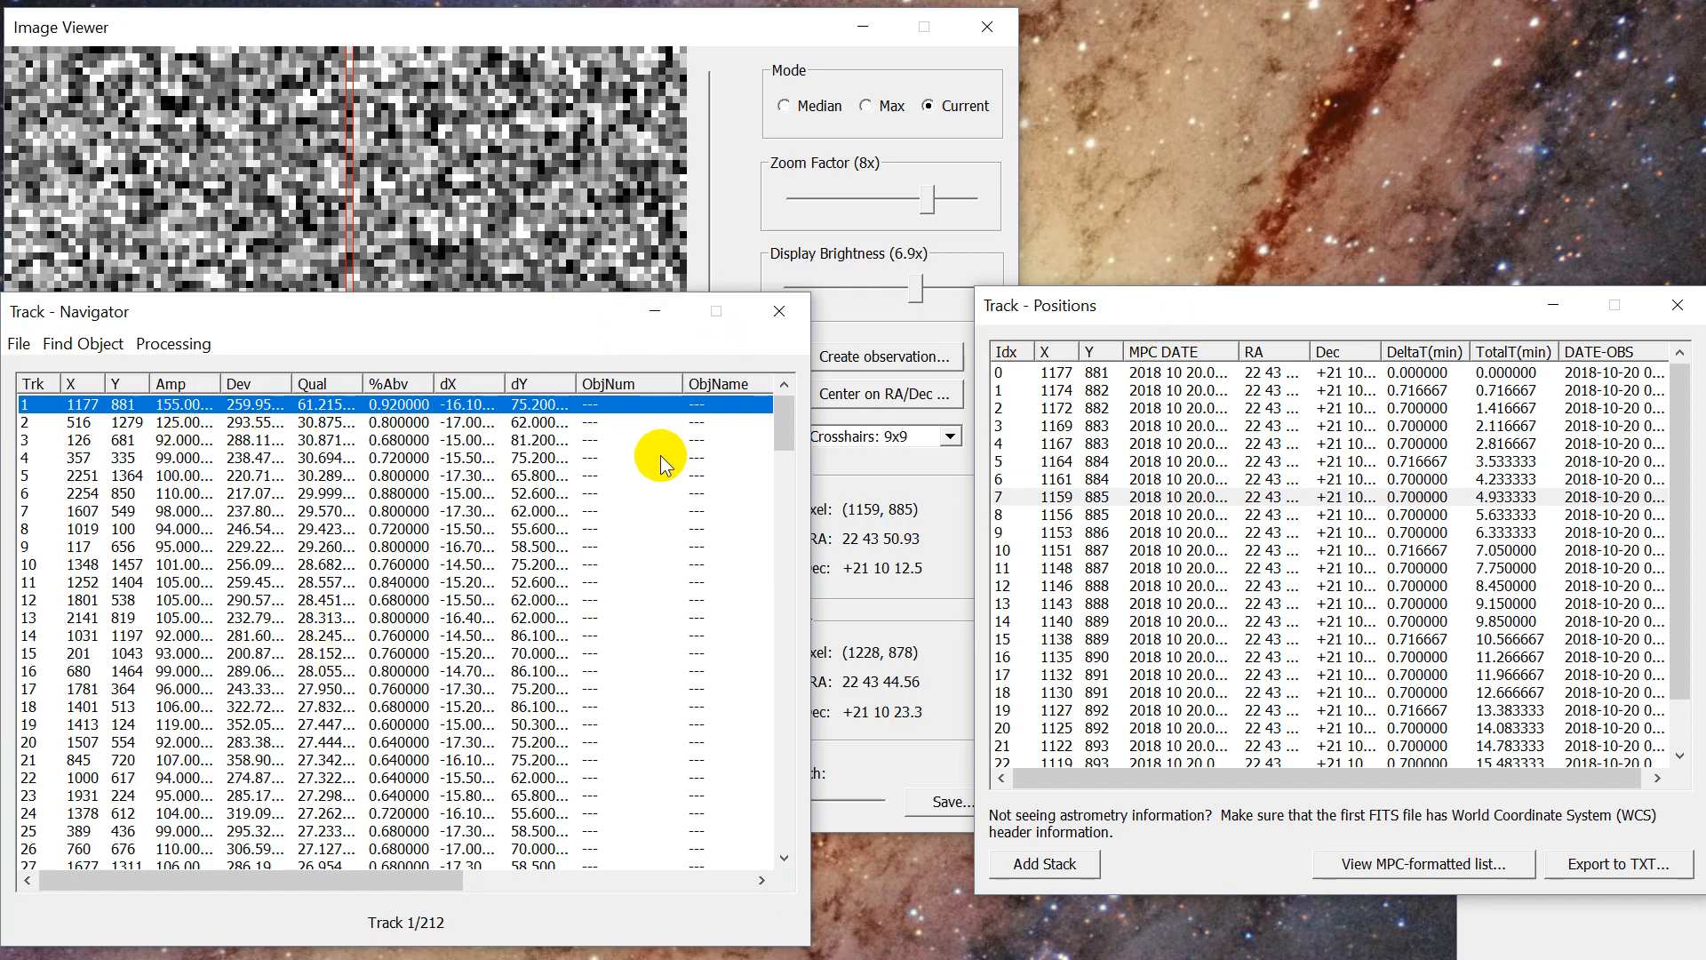
click(786, 24)
click(1236, 377)
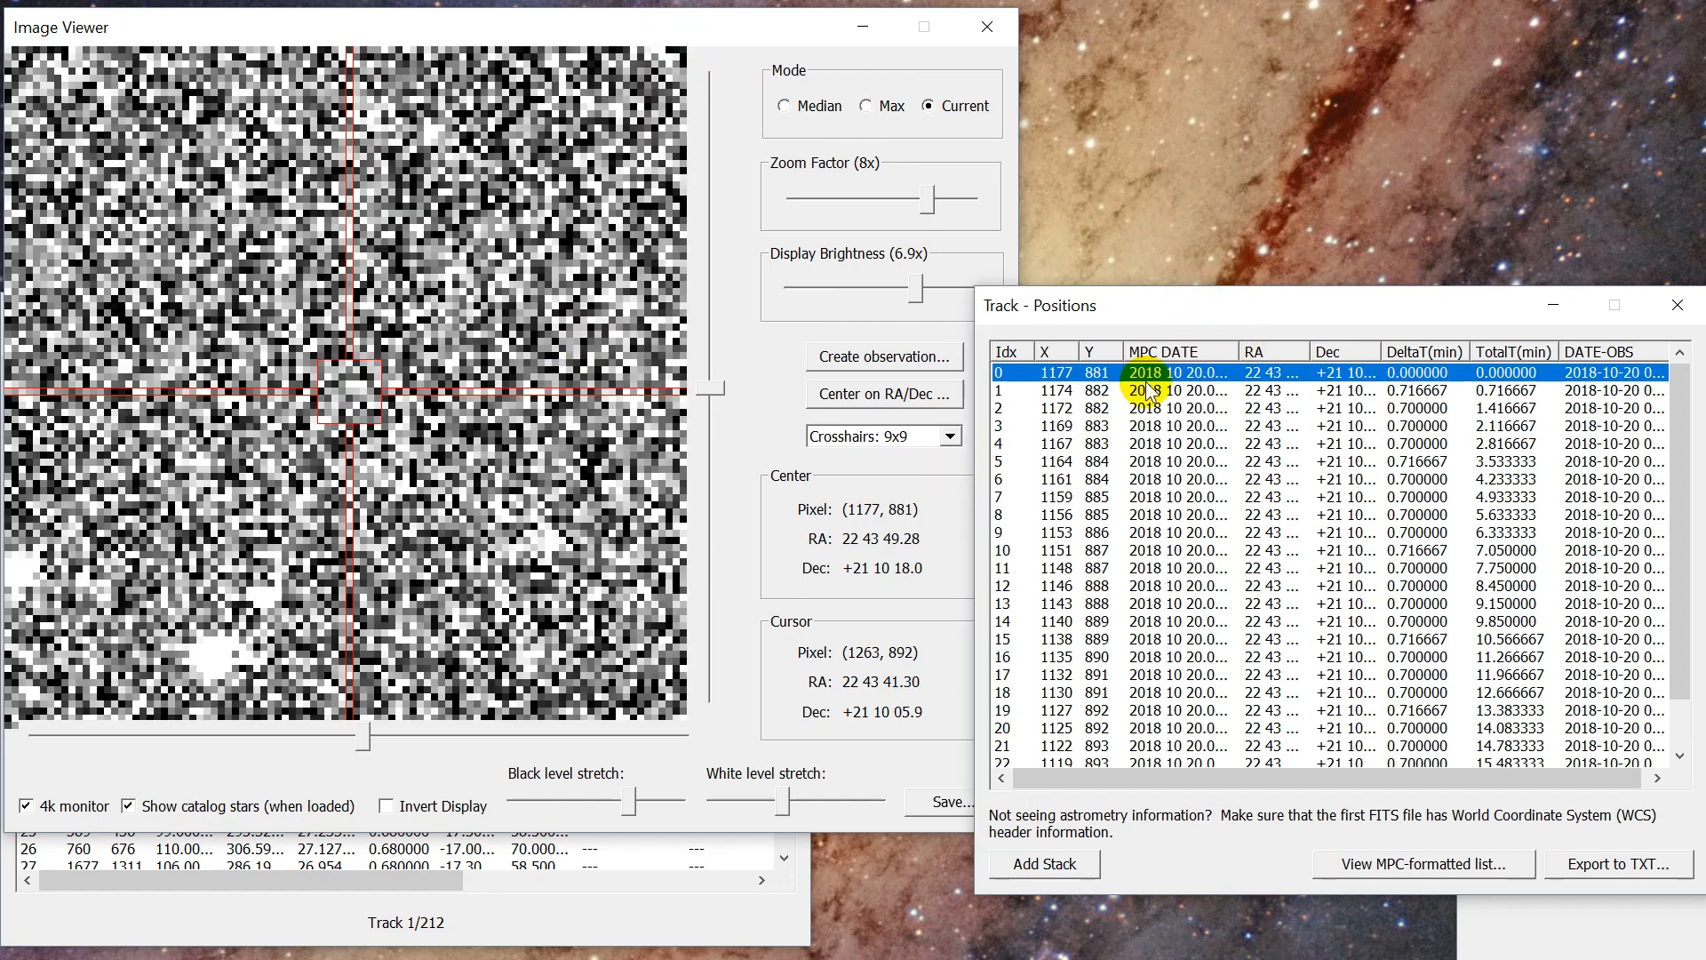
drag(1122, 308, 1106, 360)
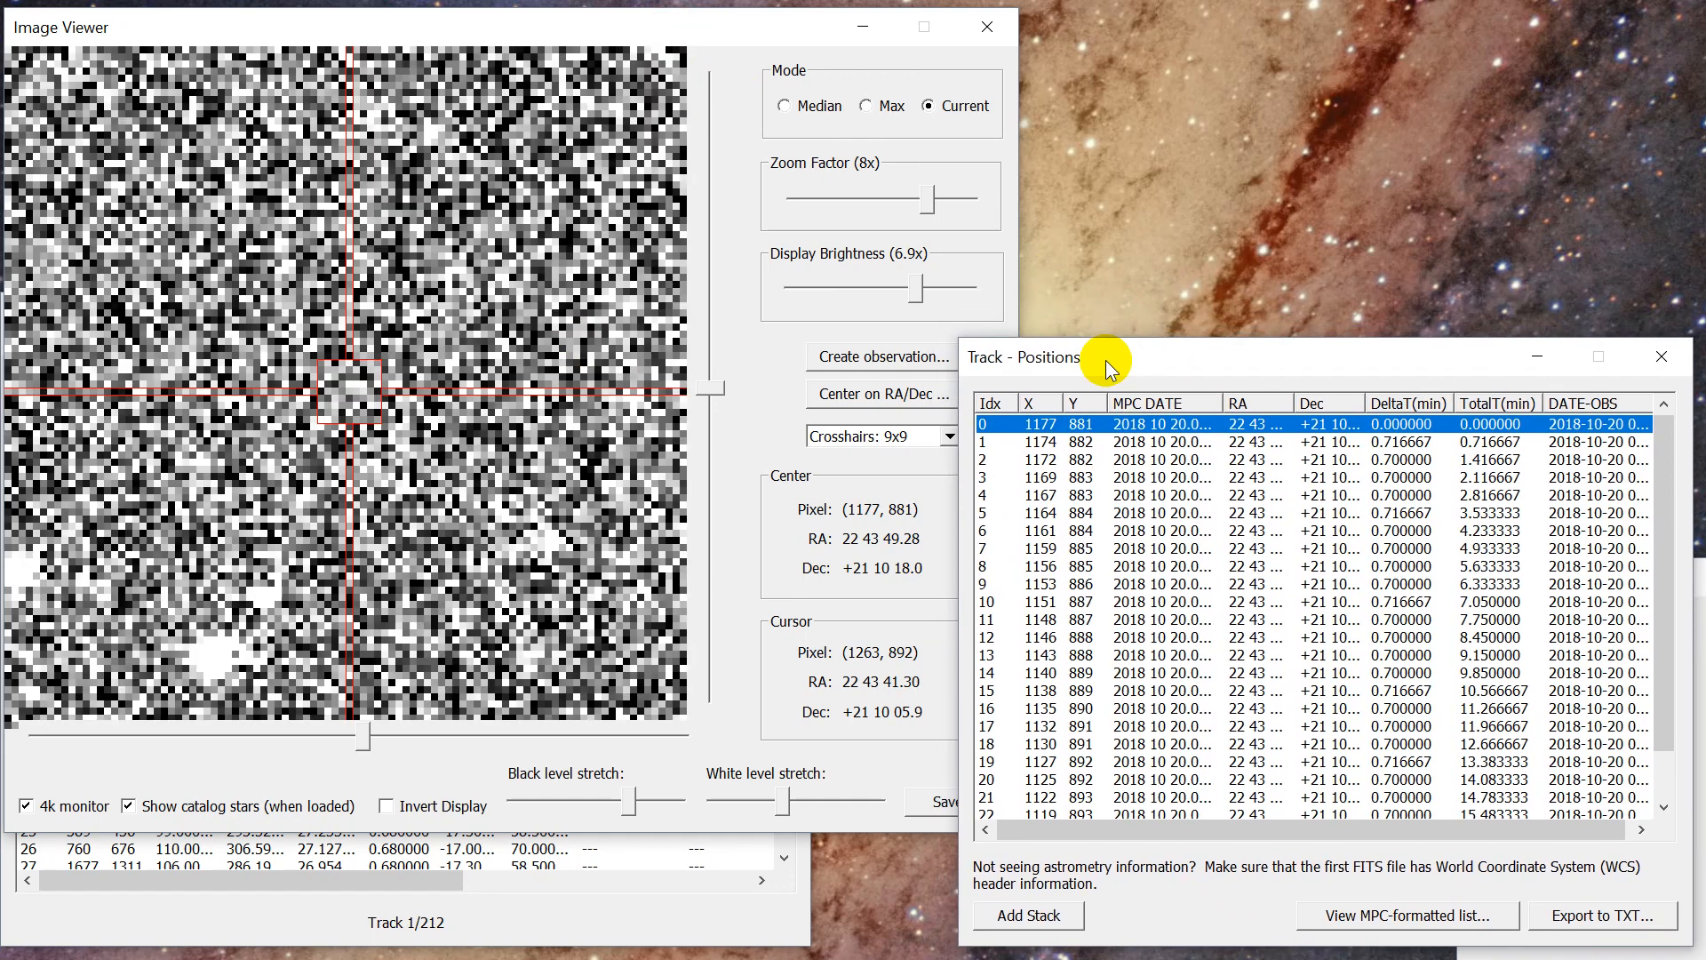
key(shift+Down)
key(shift+Down)
key(shift+Down)
key(shift+Down)
key(shift+Down)
key(shift+Down)
key(shift+Down)
key(shift+Down)
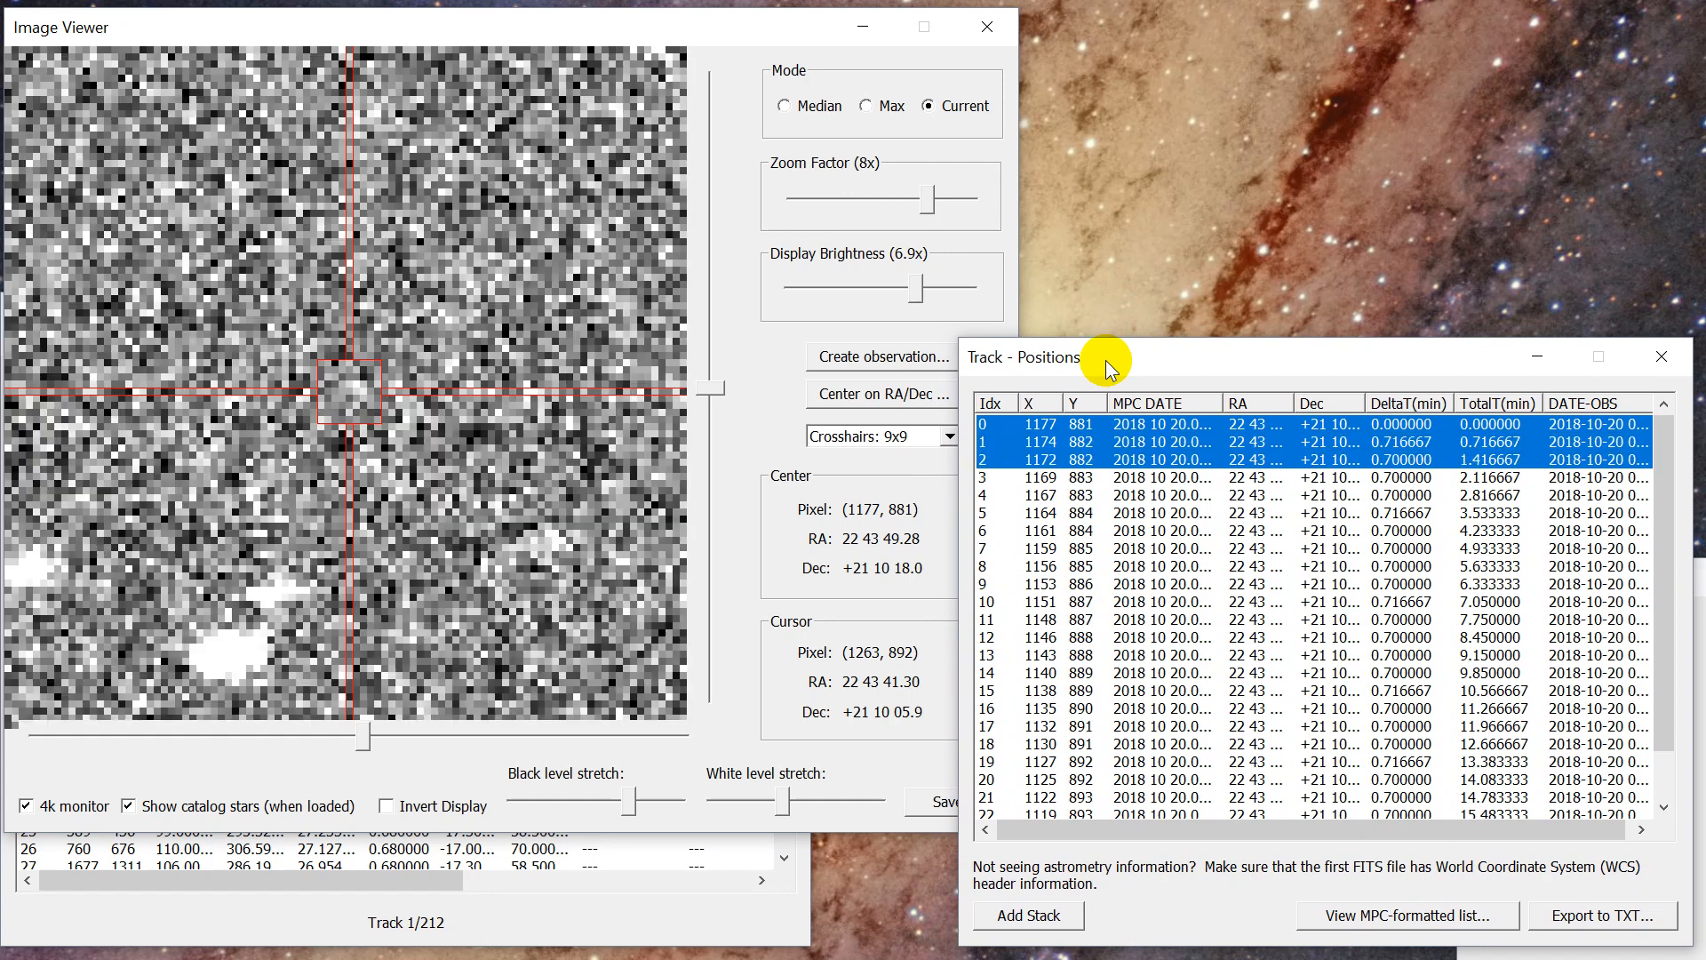
key(shift+Down)
key(shift+Down)
key(shift+Down)
key(shift+Down)
key(shift+Down)
key(shift+Down)
key(shift+Down)
key(shift+Down)
key(shift+Down)
key(shift+Down)
key(shift+Down)
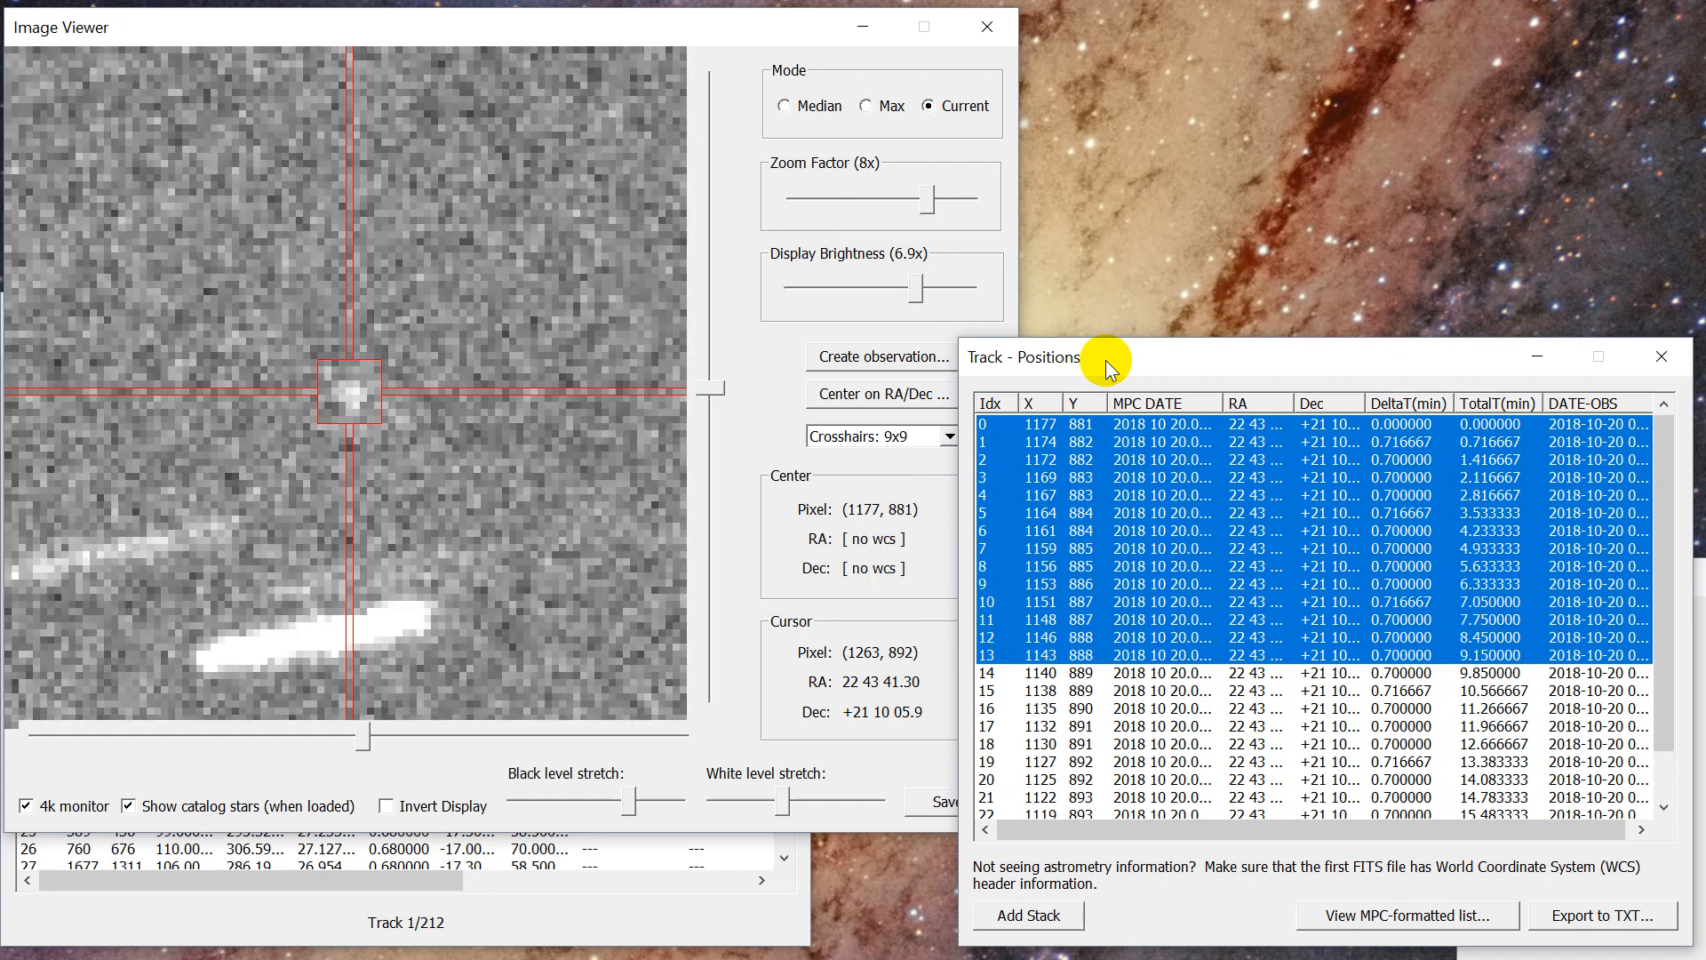
key(shift+Down)
key(shift+Up)
key(shift+Up)
key(shift+Up)
key(shift+Up)
key(shift+Up)
key(shift+Up)
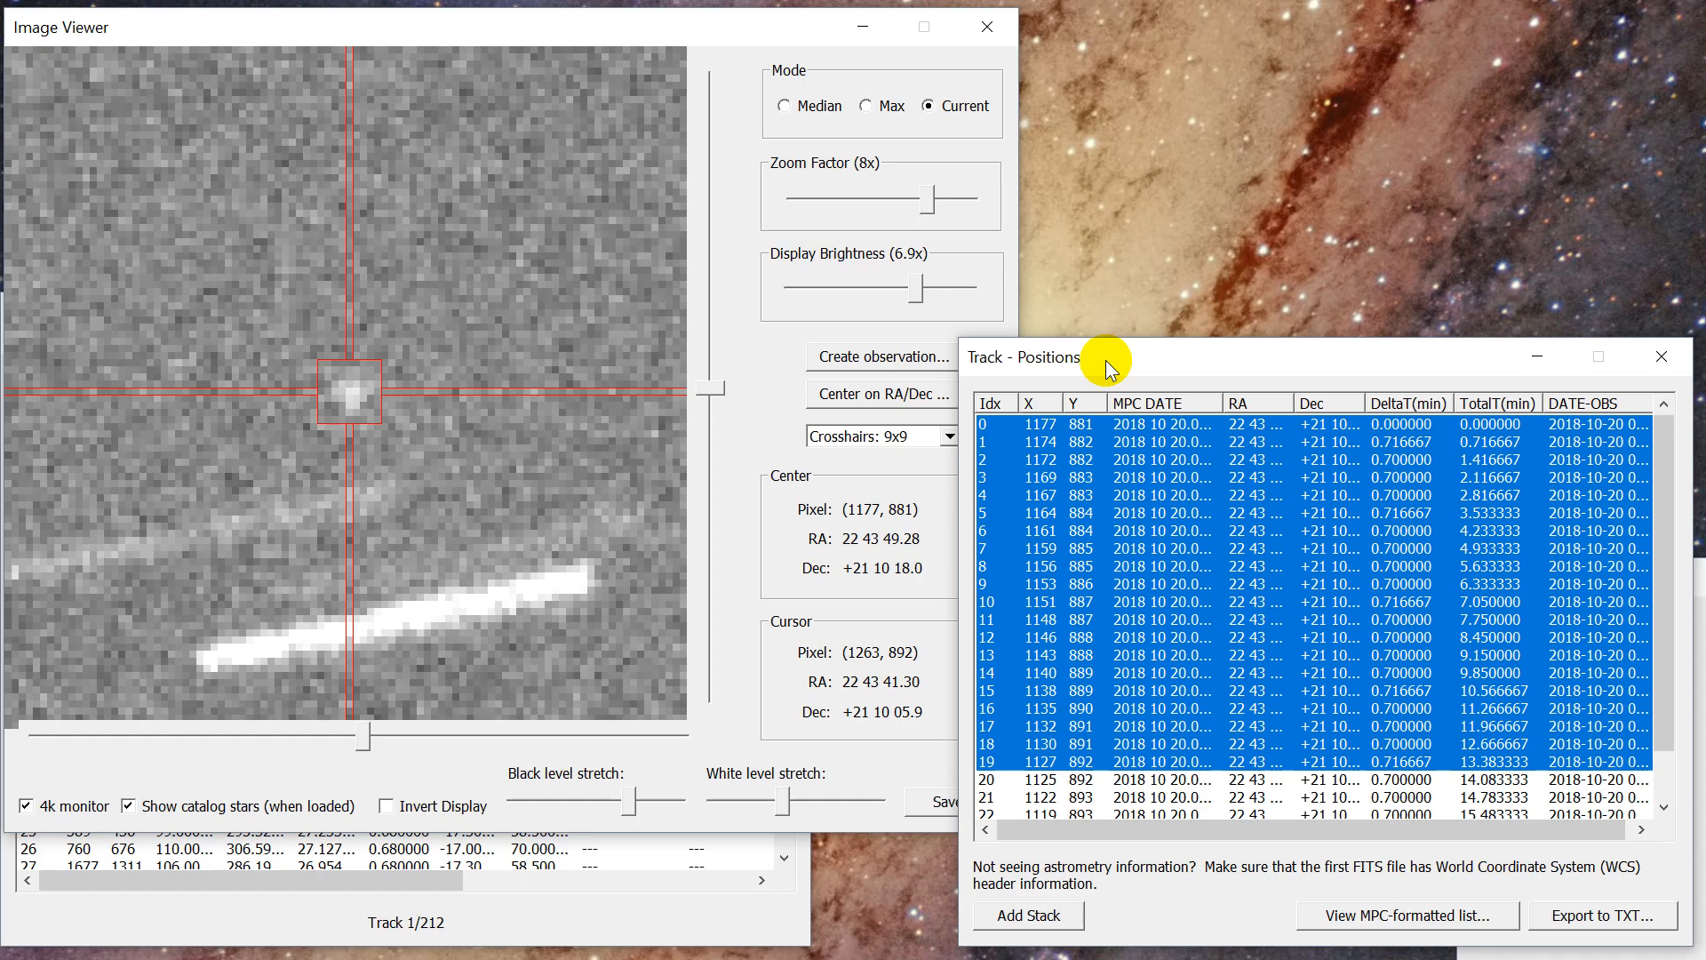
key(shift+Up)
key(shift+Up)
key(shift+Up)
key(shift+Up)
key(shift+Up)
key(shift+Up)
key(shift+Up)
key(shift+Up)
key(shift+Up)
key(shift+Up)
key(shift+Up)
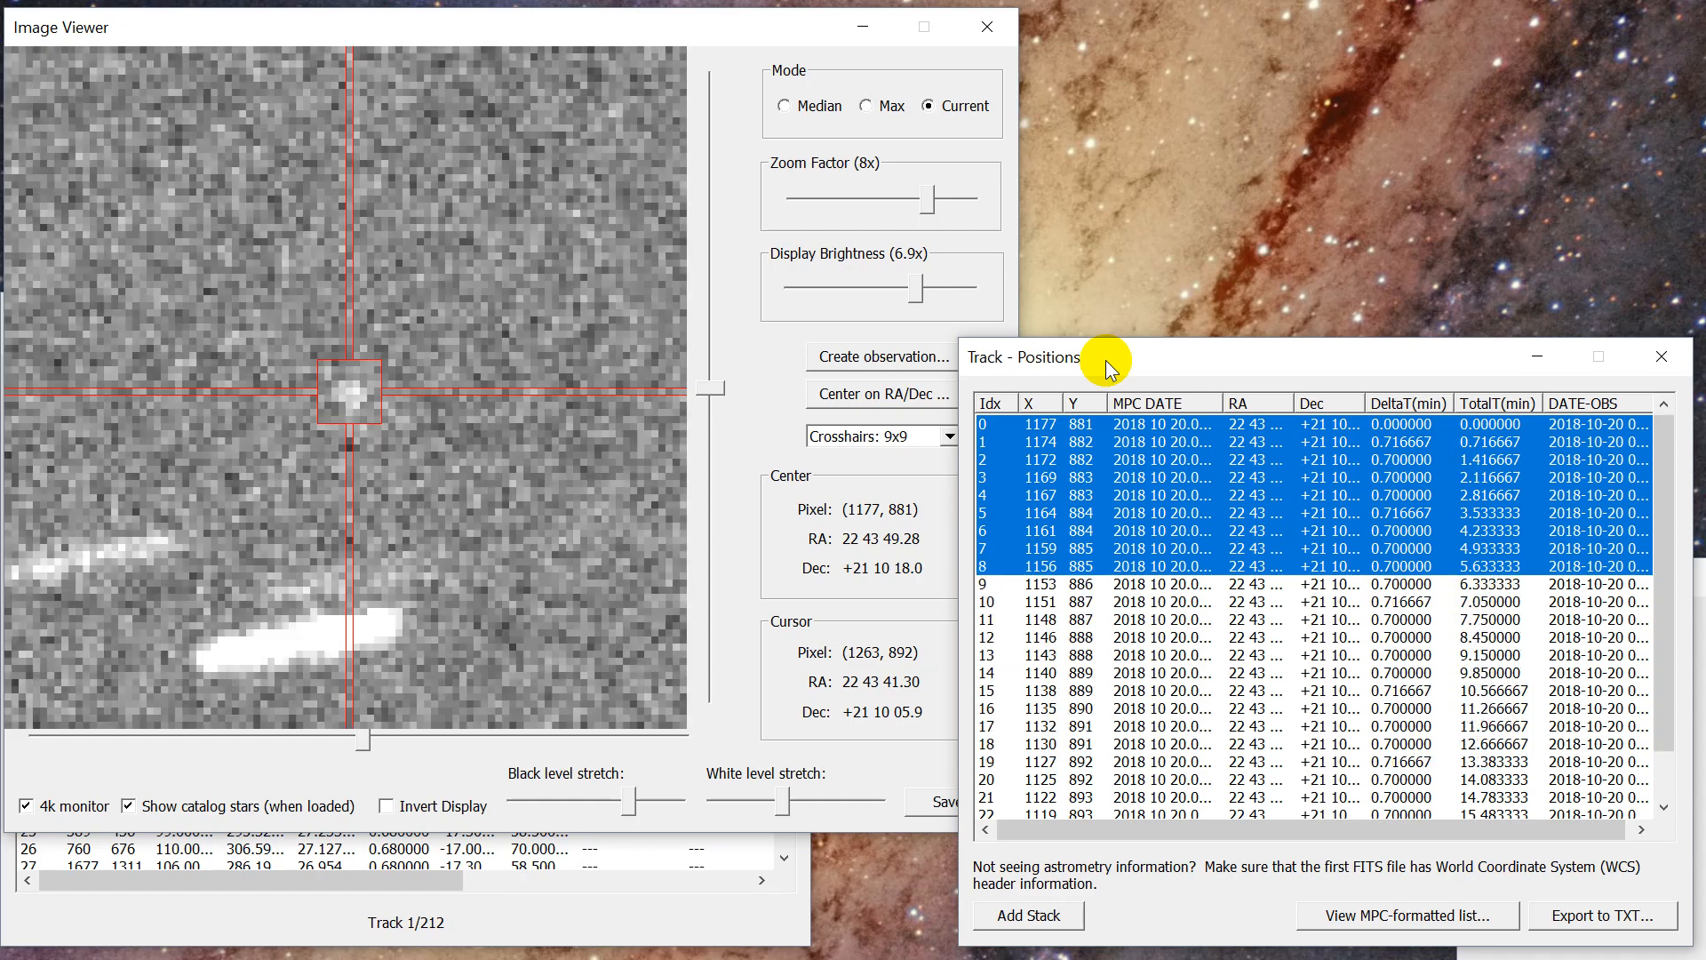
key(shift+Up)
key(shift+Up)
key(shift+Up)
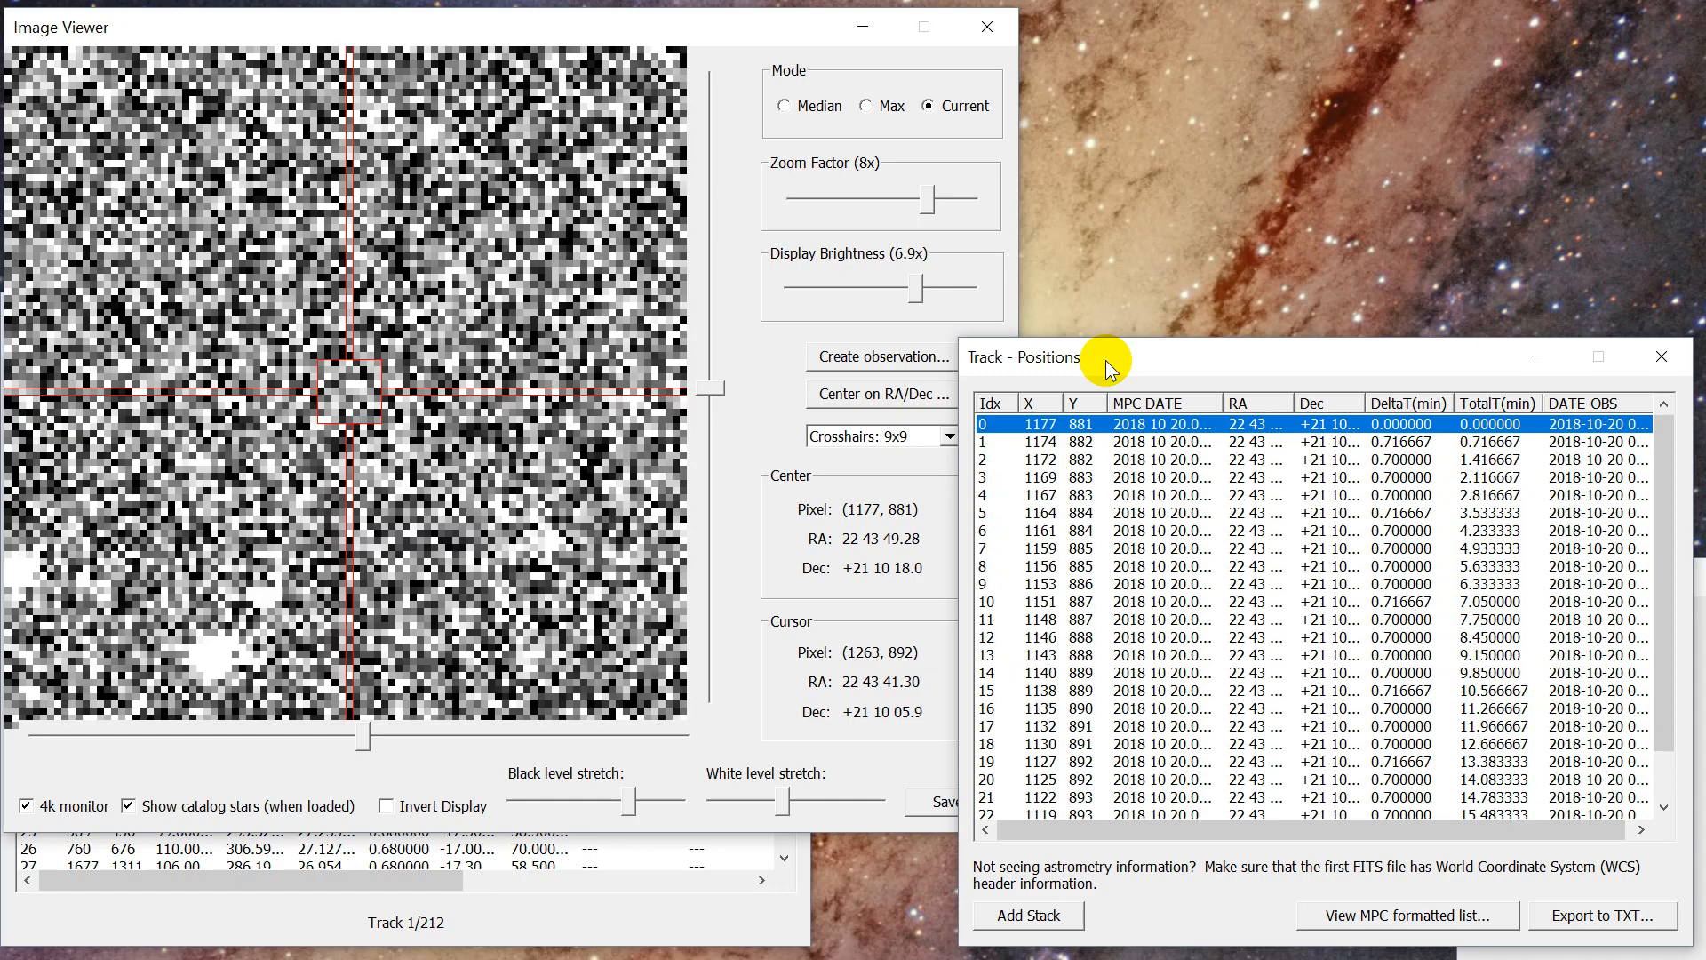
Add positions 0 through 8 as the first stack and move the blink window clear of the Image Viewer.
scroll(1179, 440, down, 1)
scroll(1170, 445, up, 1)
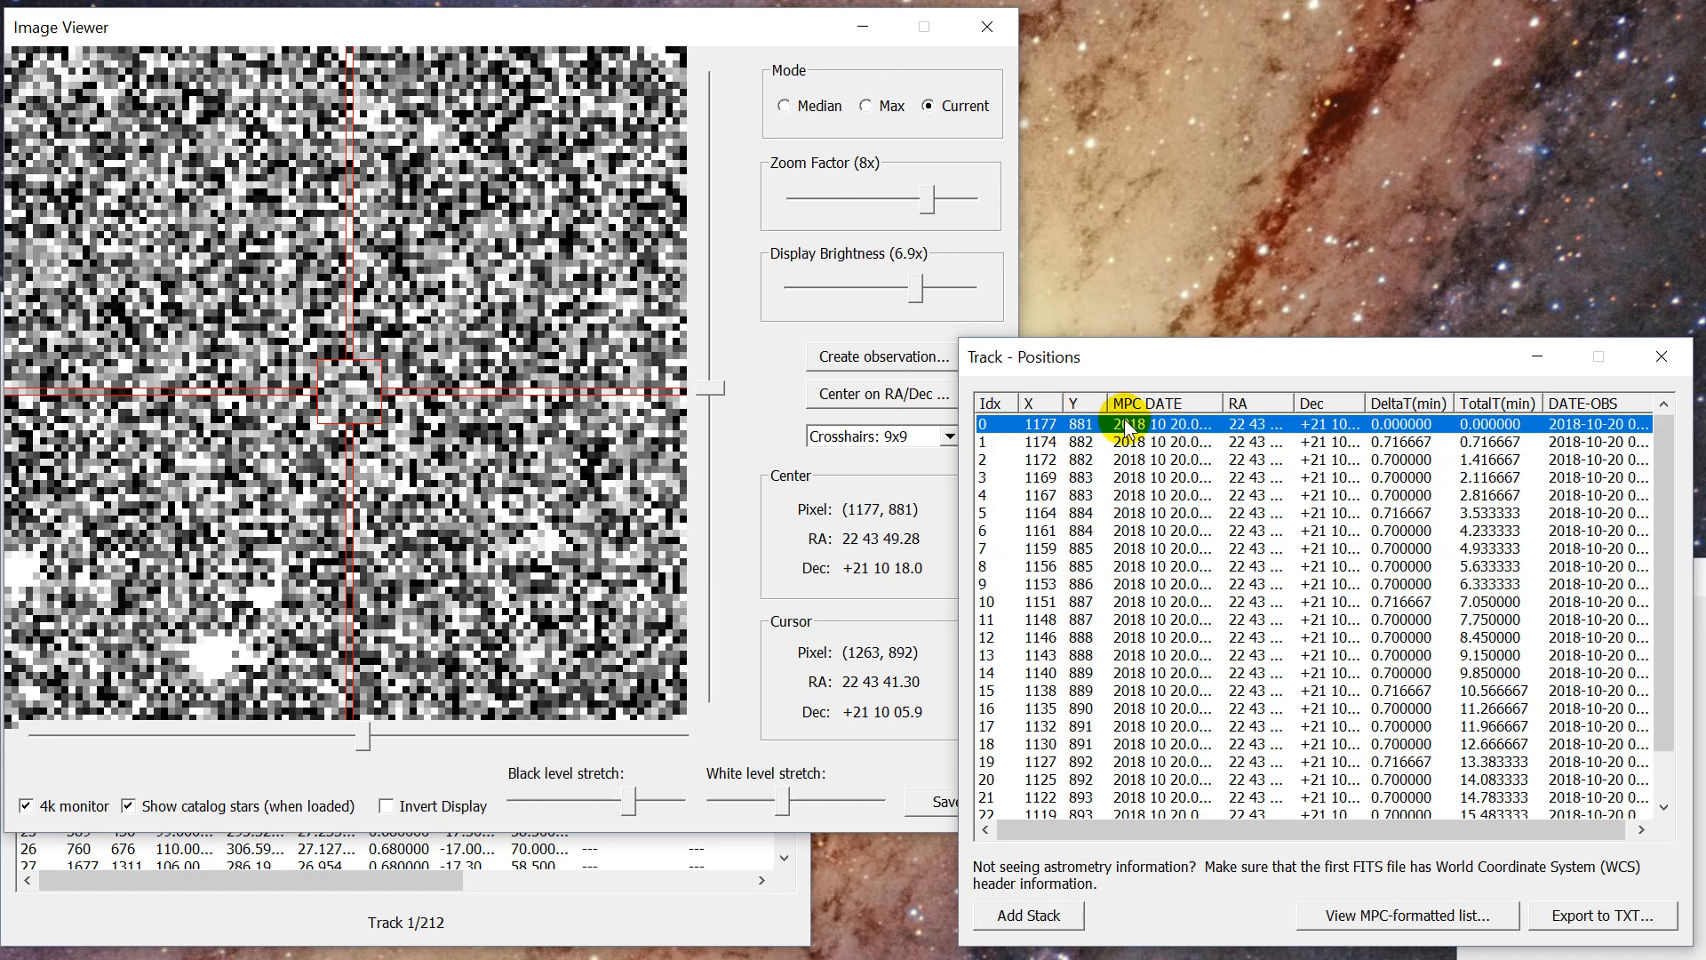
click(1187, 584)
click(1146, 460)
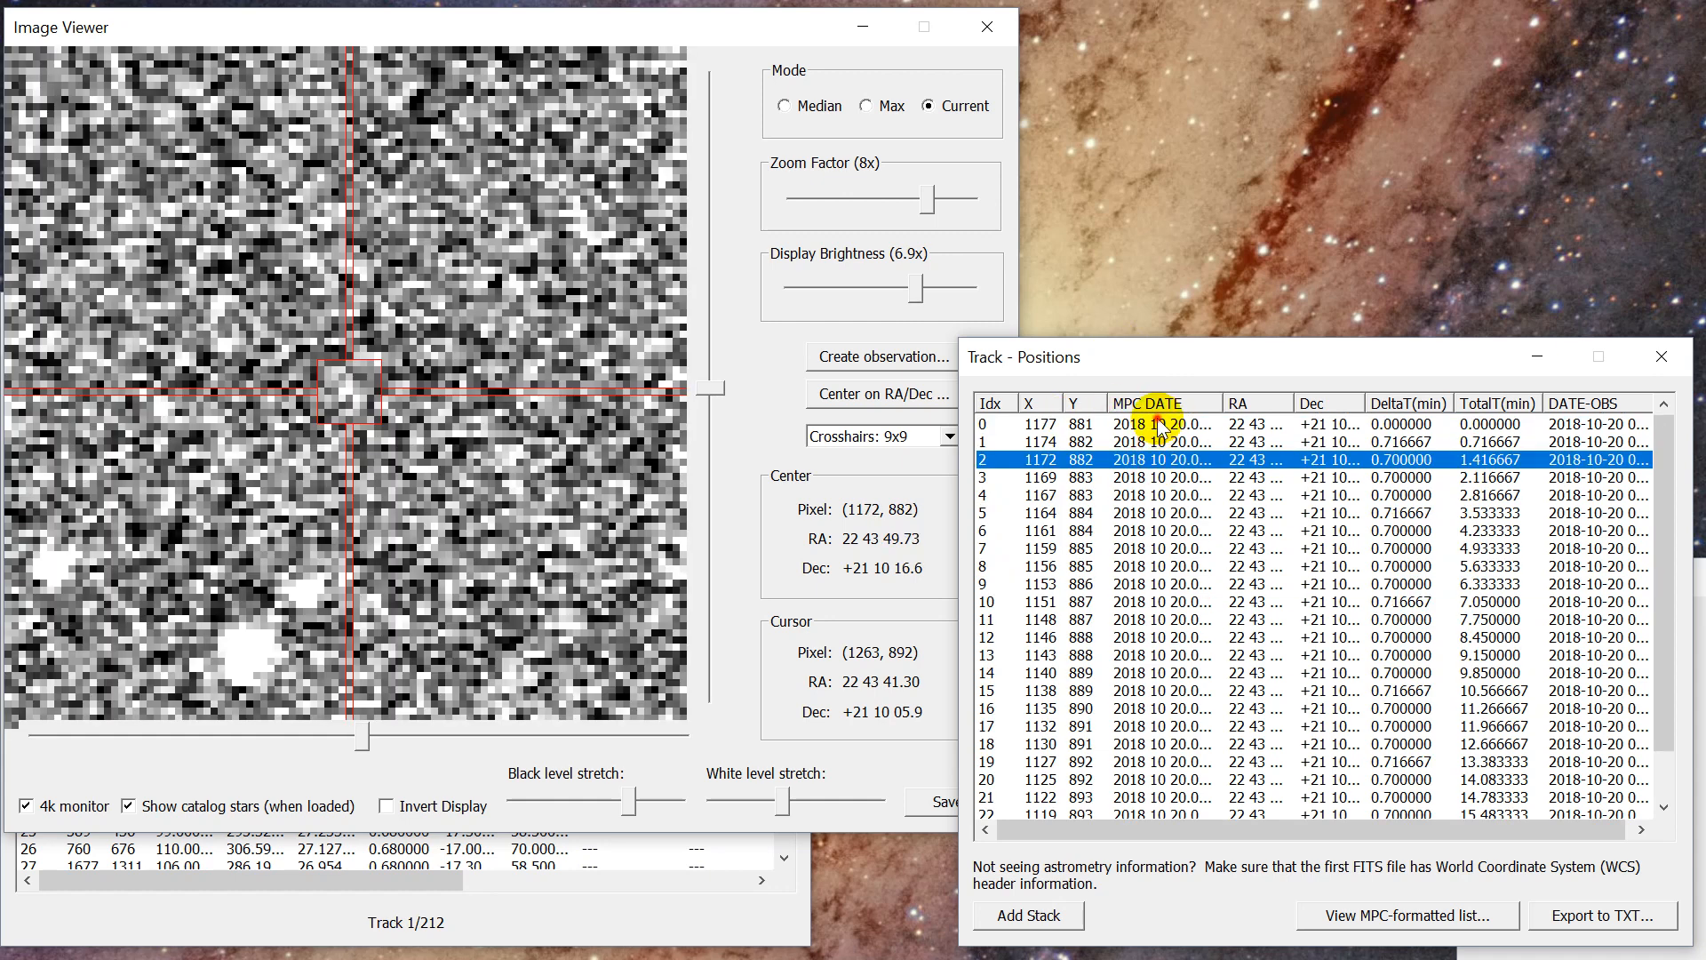
click(1160, 425)
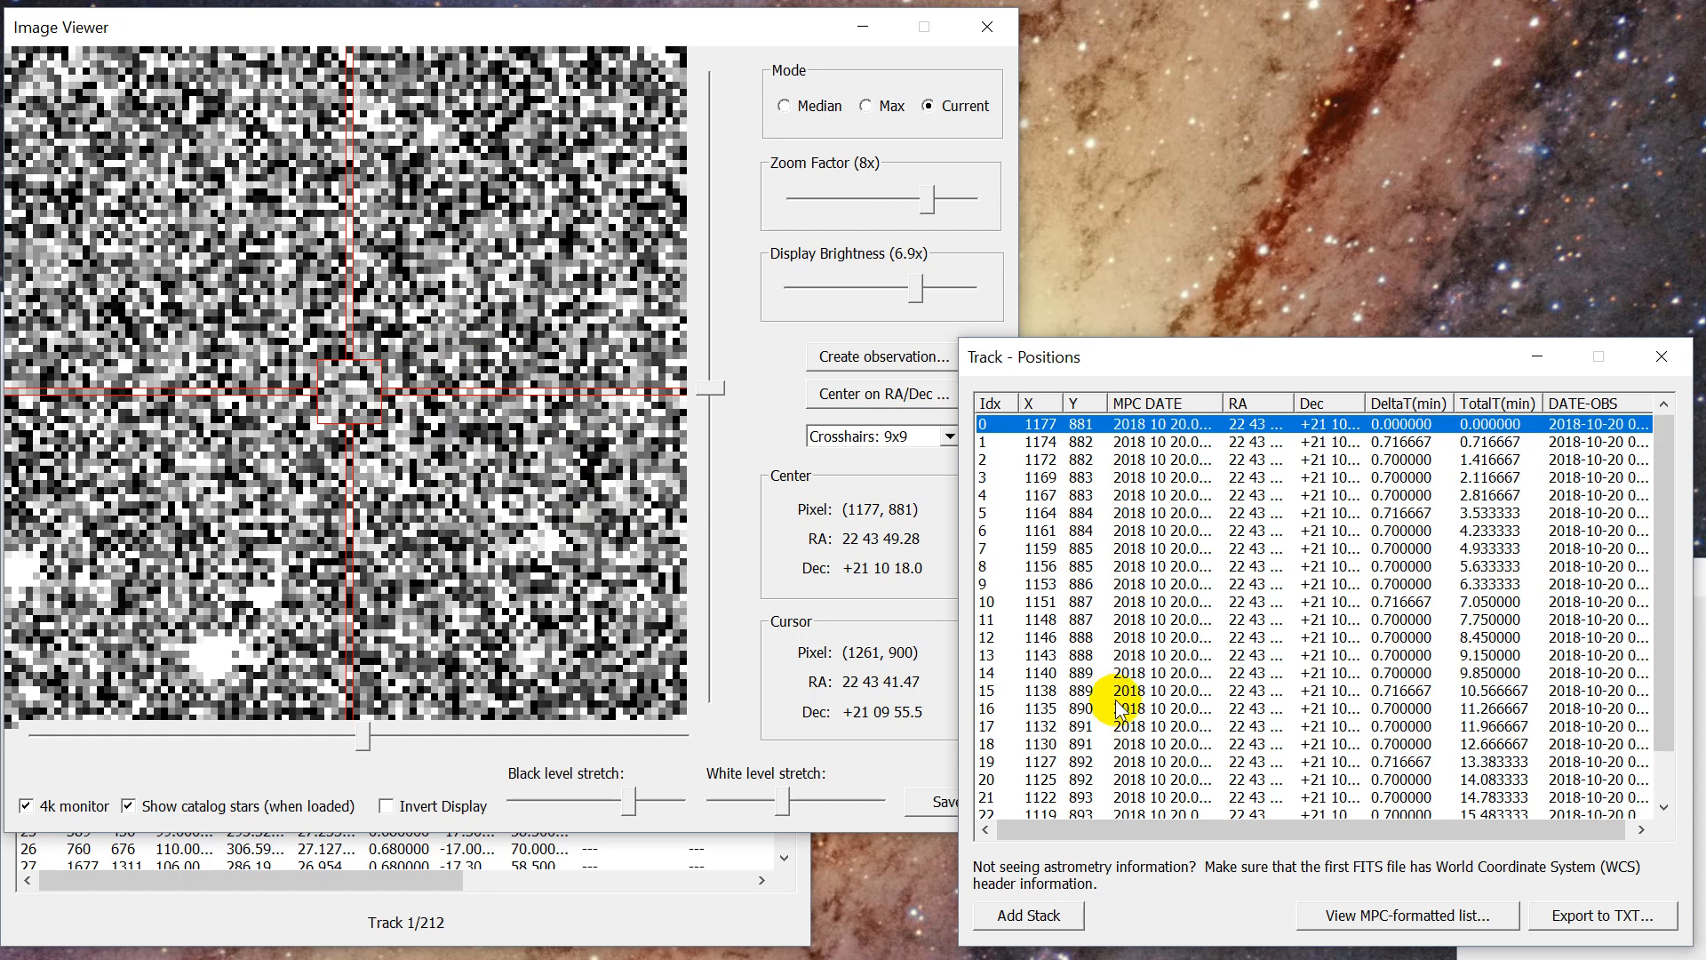
key(shift+Down)
key(shift+Down)
key(shift+Down)
key(shift+Down)
key(shift+Down)
key(shift+Down)
key(shift+Down)
key(shift+Down)
key(shift+Down)
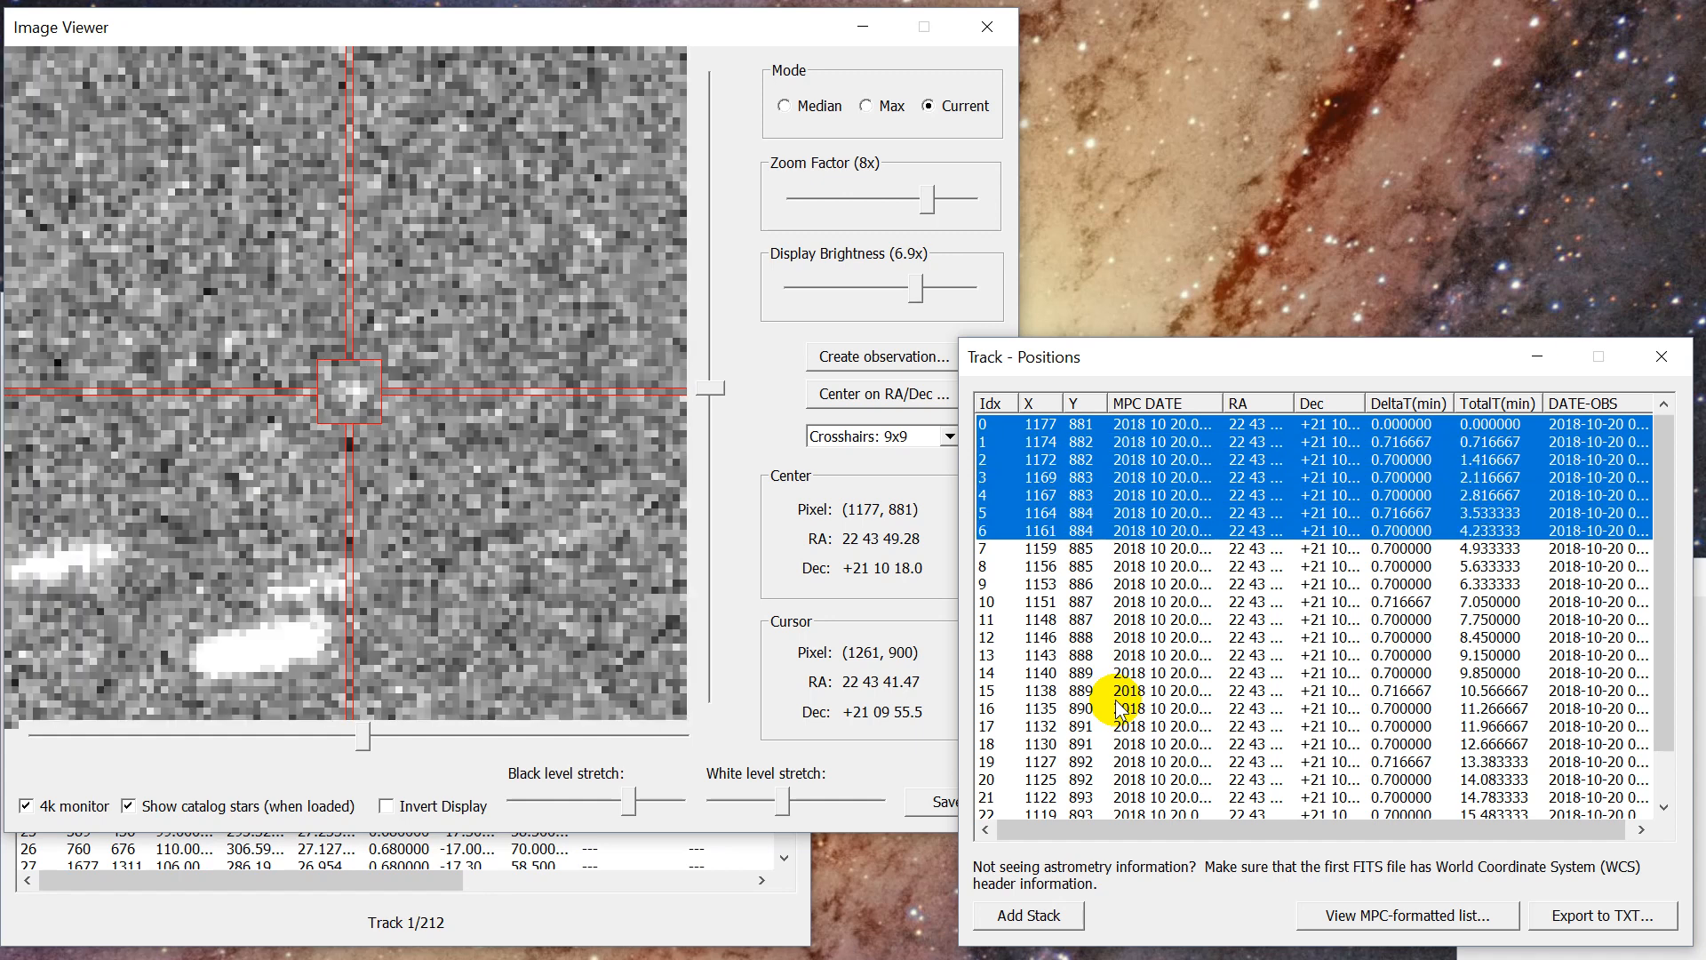
key(shift+Up)
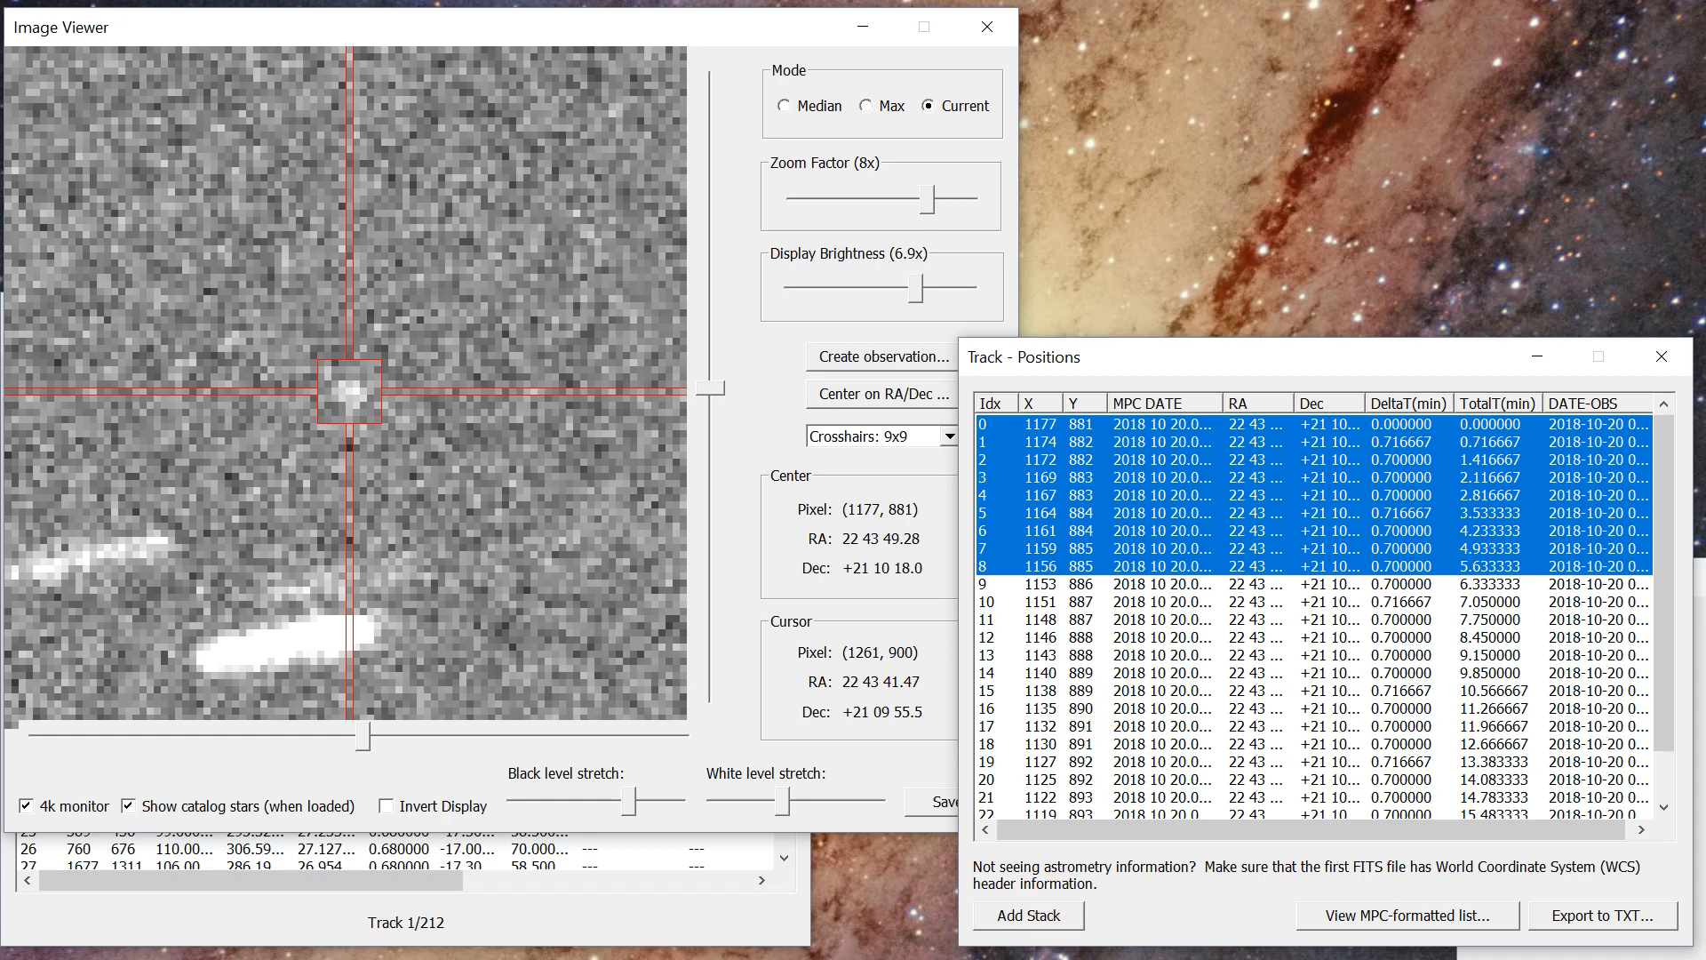
click(1061, 925)
drag(676, 269, 1171, 0)
Add positions 9 through 16 as the second stack.
click(1088, 584)
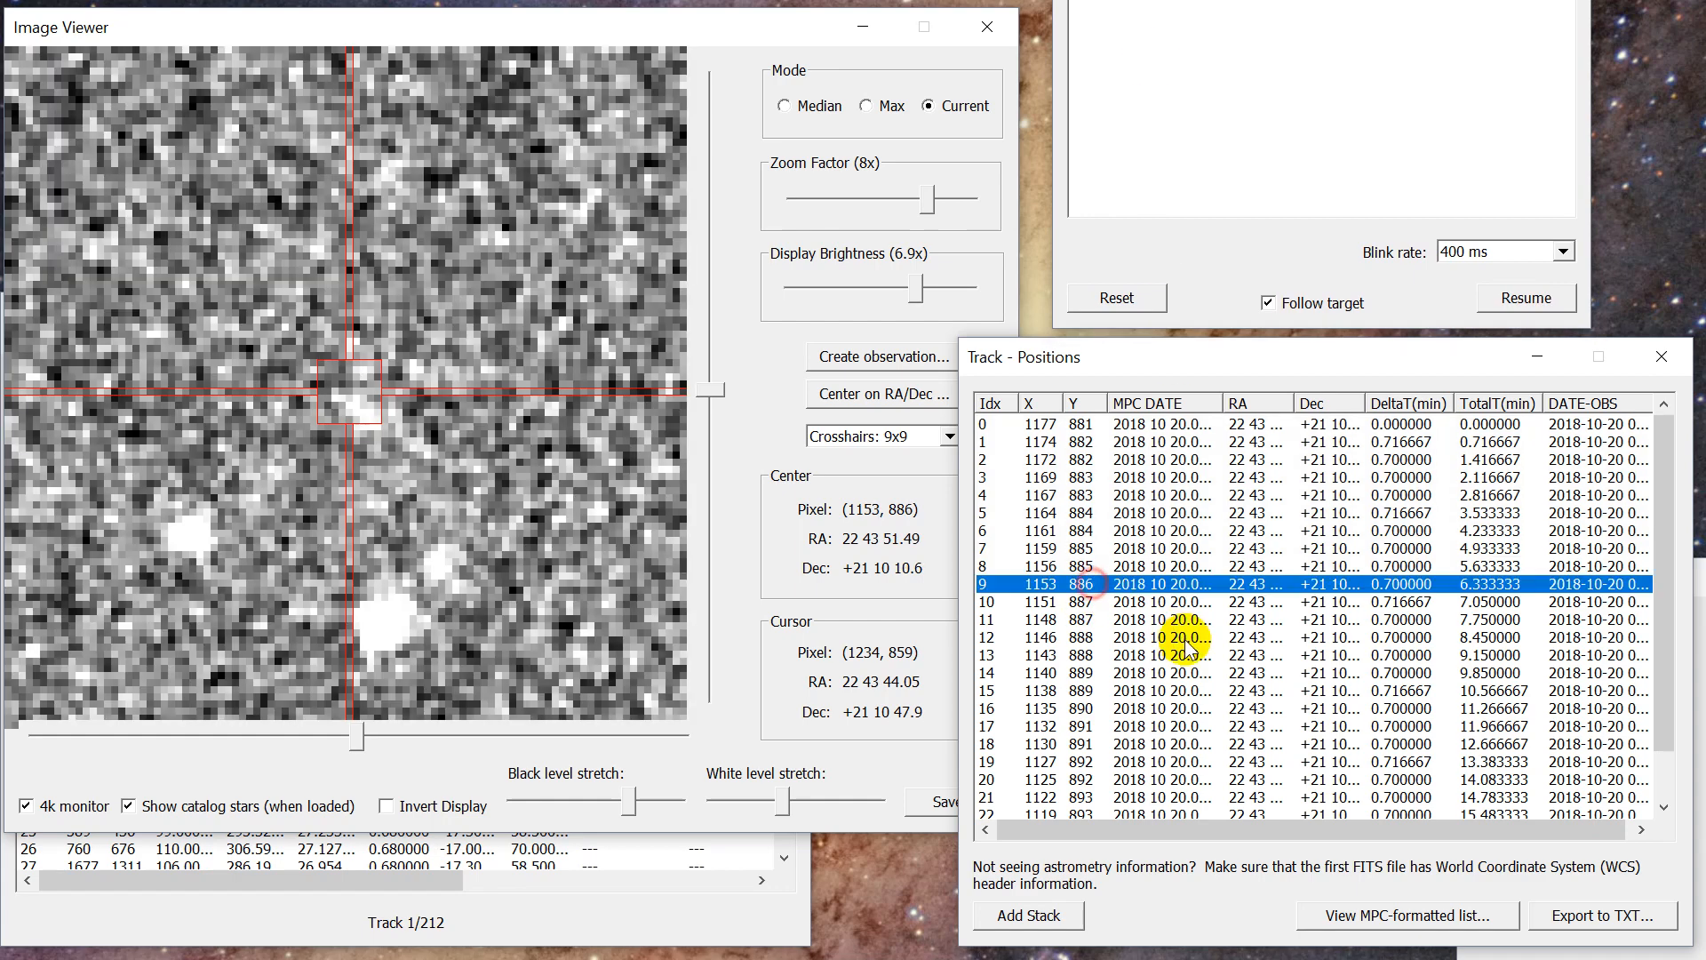
key(shift+Down)
key(shift+Down)
key(shift+Down)
key(shift+Down)
key(shift+Down)
key(shift+Down)
key(shift+Down)
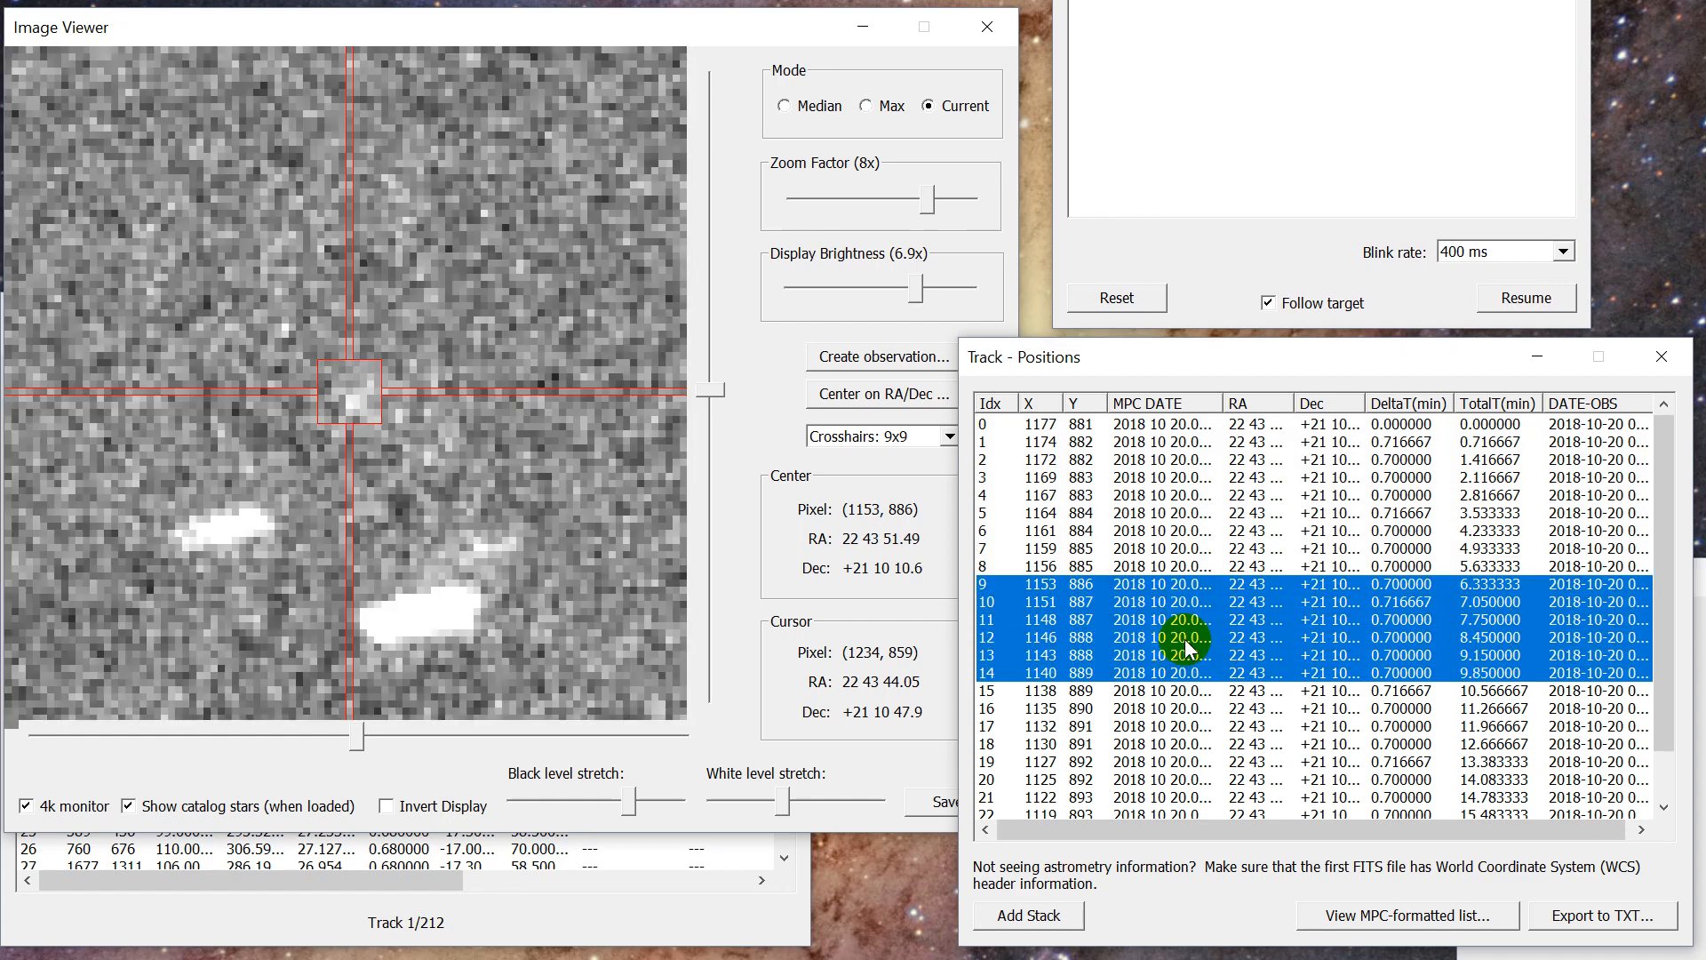
click(1026, 915)
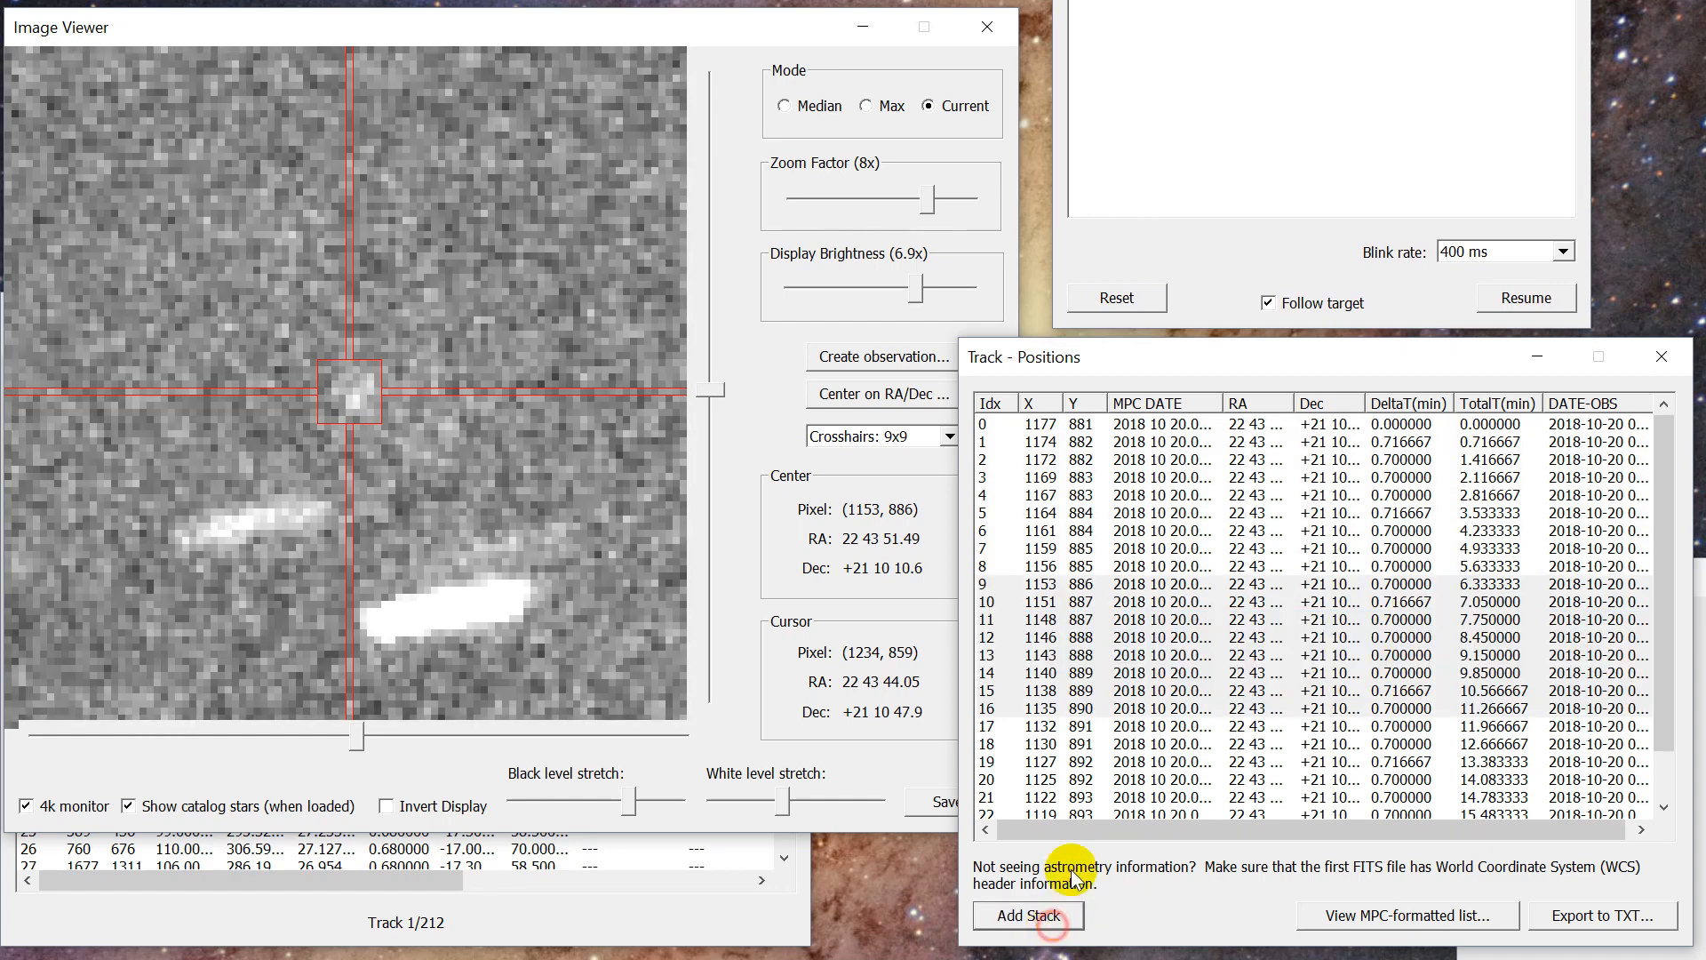
Add positions 17 through 24 as the third stack and move the Blink Stacks window fully into view.
scroll(1107, 731, down, 1)
click(1008, 679)
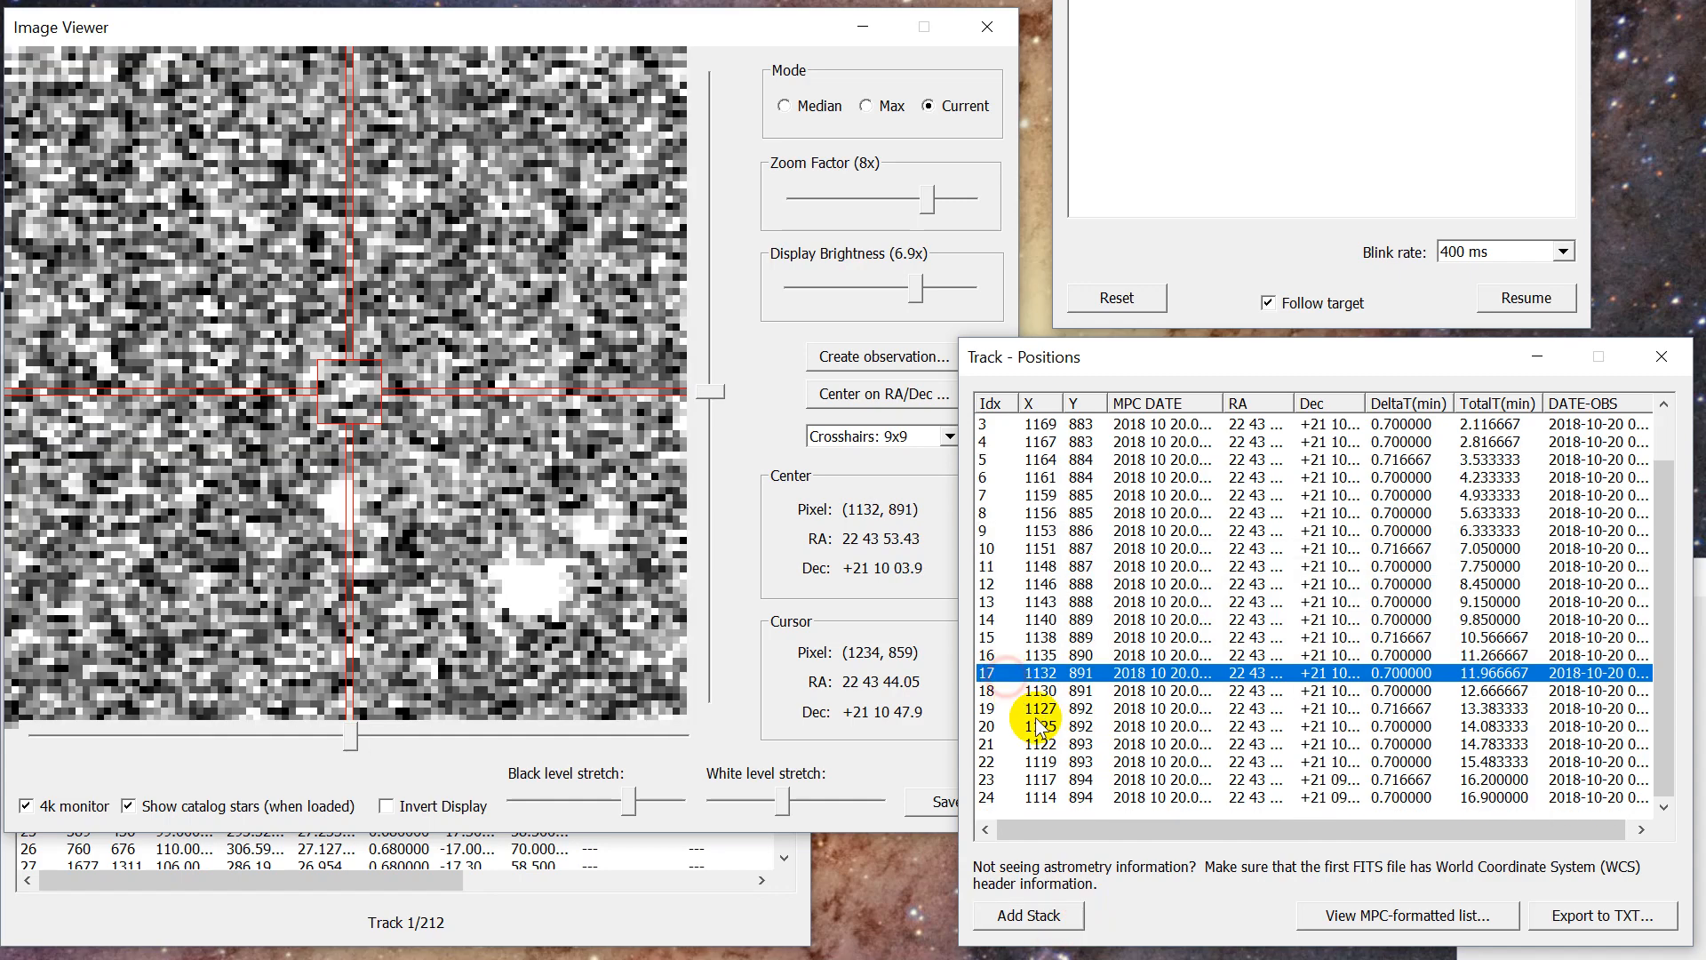
shift+click(1054, 797)
click(1031, 916)
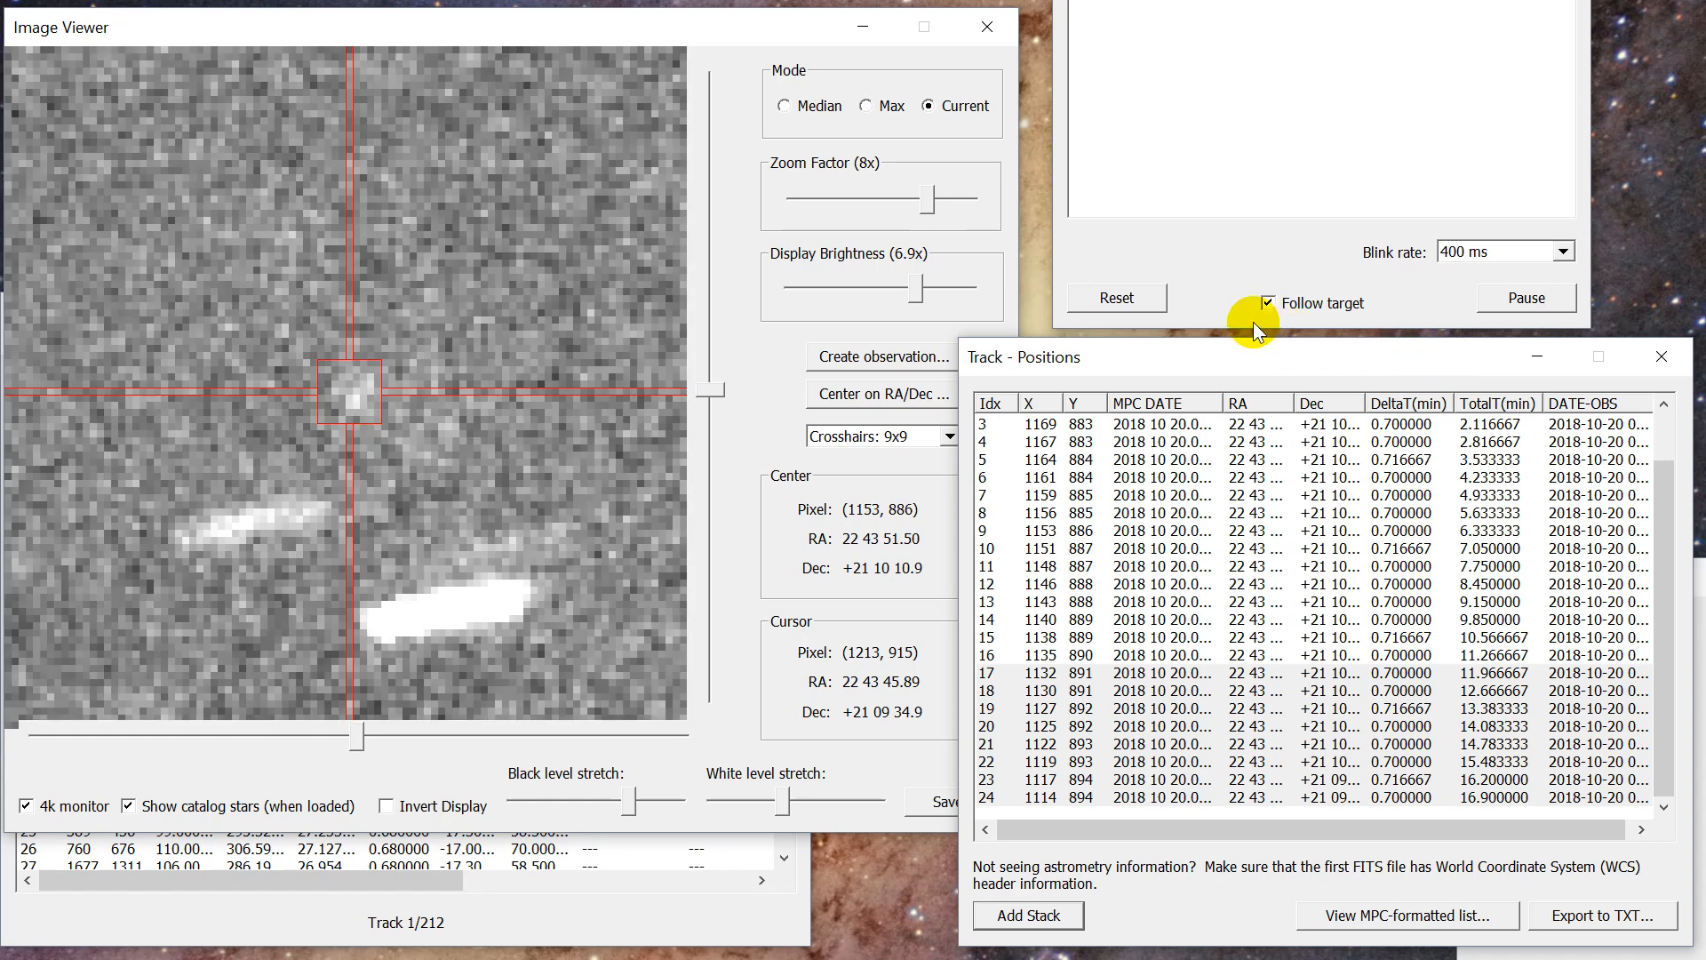
drag(1181, 0, 1203, 58)
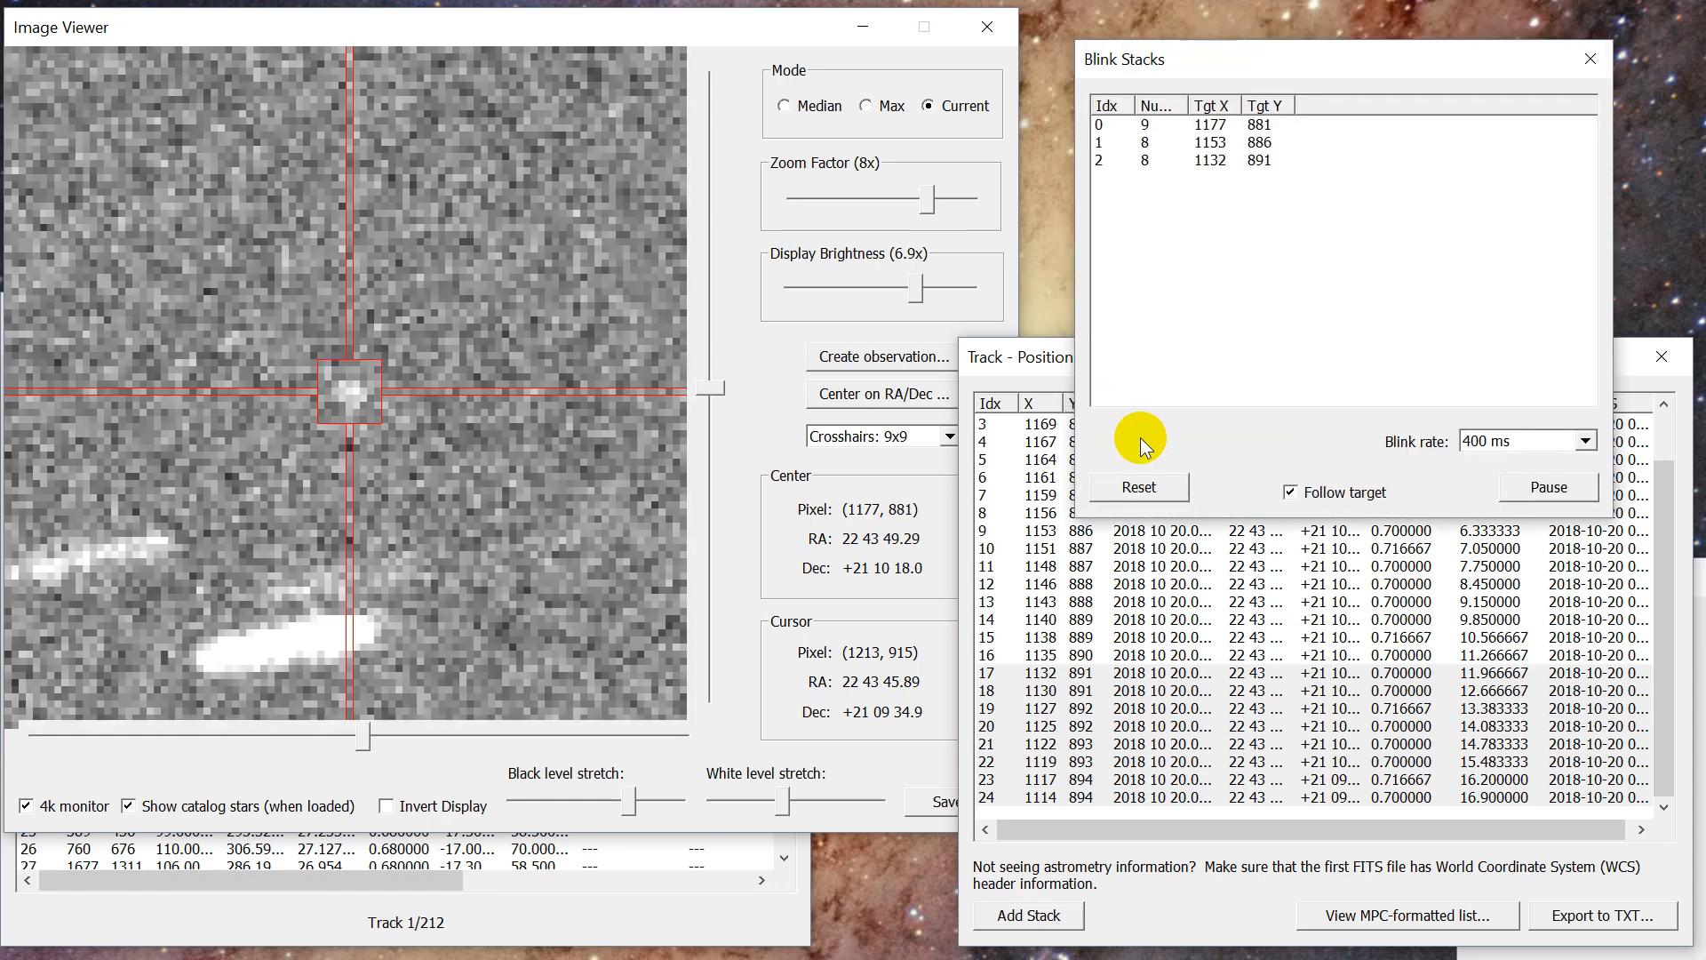
Blink the stacks with target following off, turn it back on, and keep the blink rate at 400 ms.
click(1291, 492)
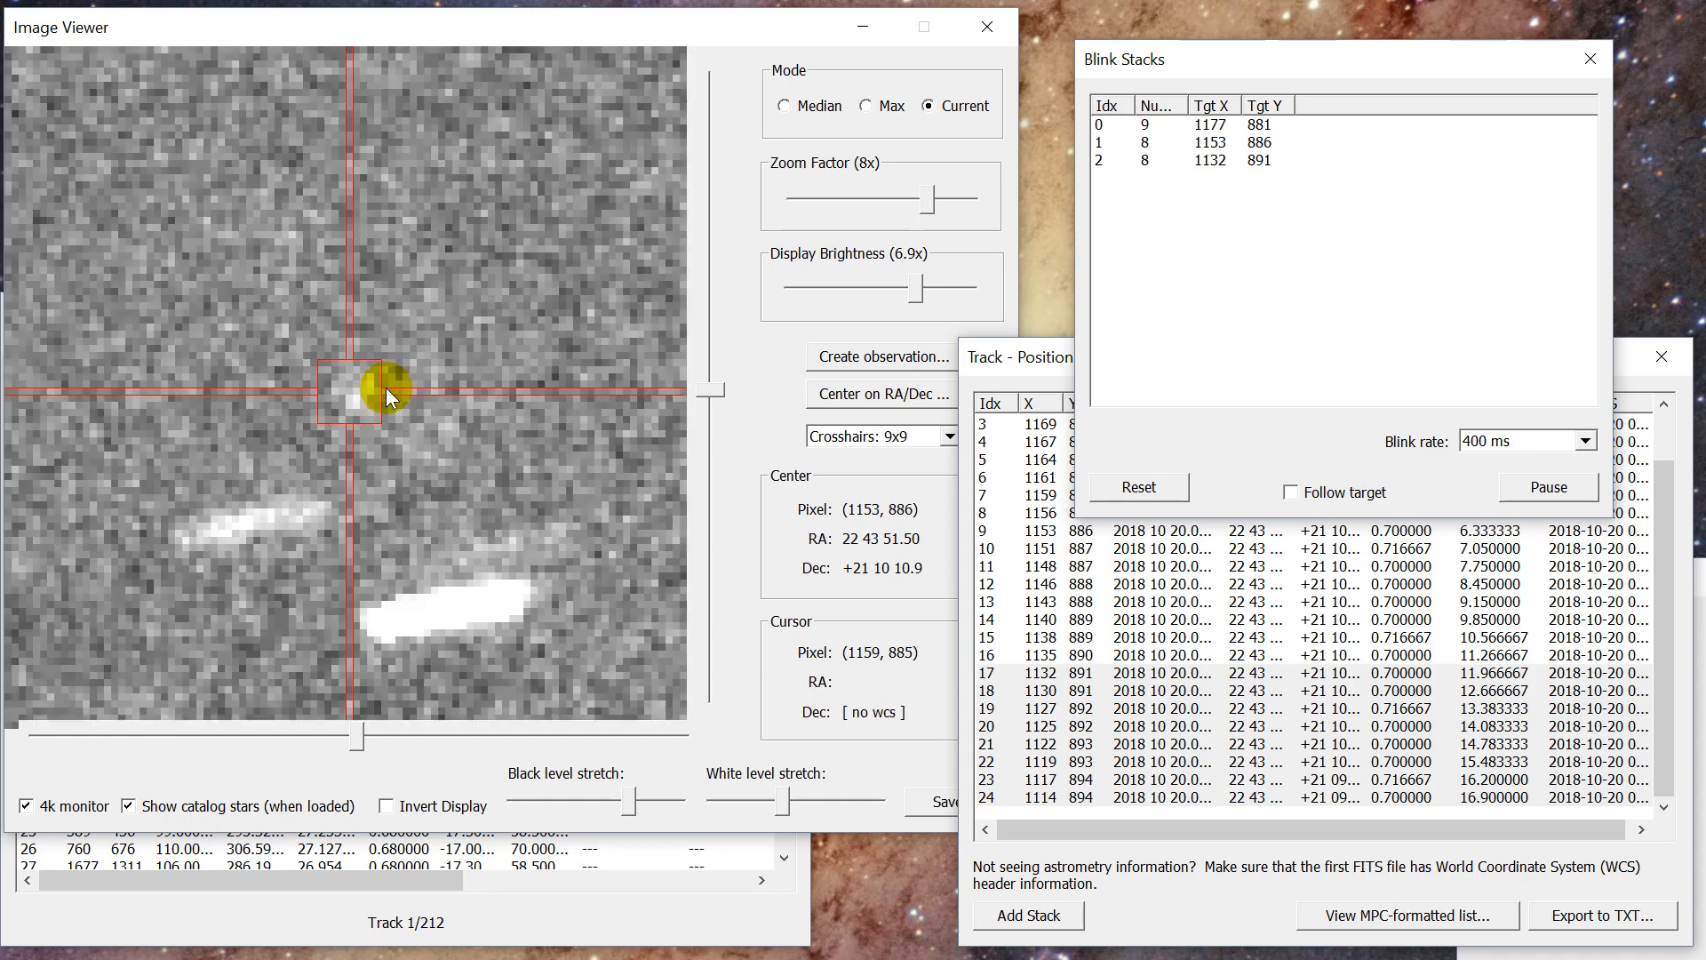
click(1311, 490)
click(1587, 441)
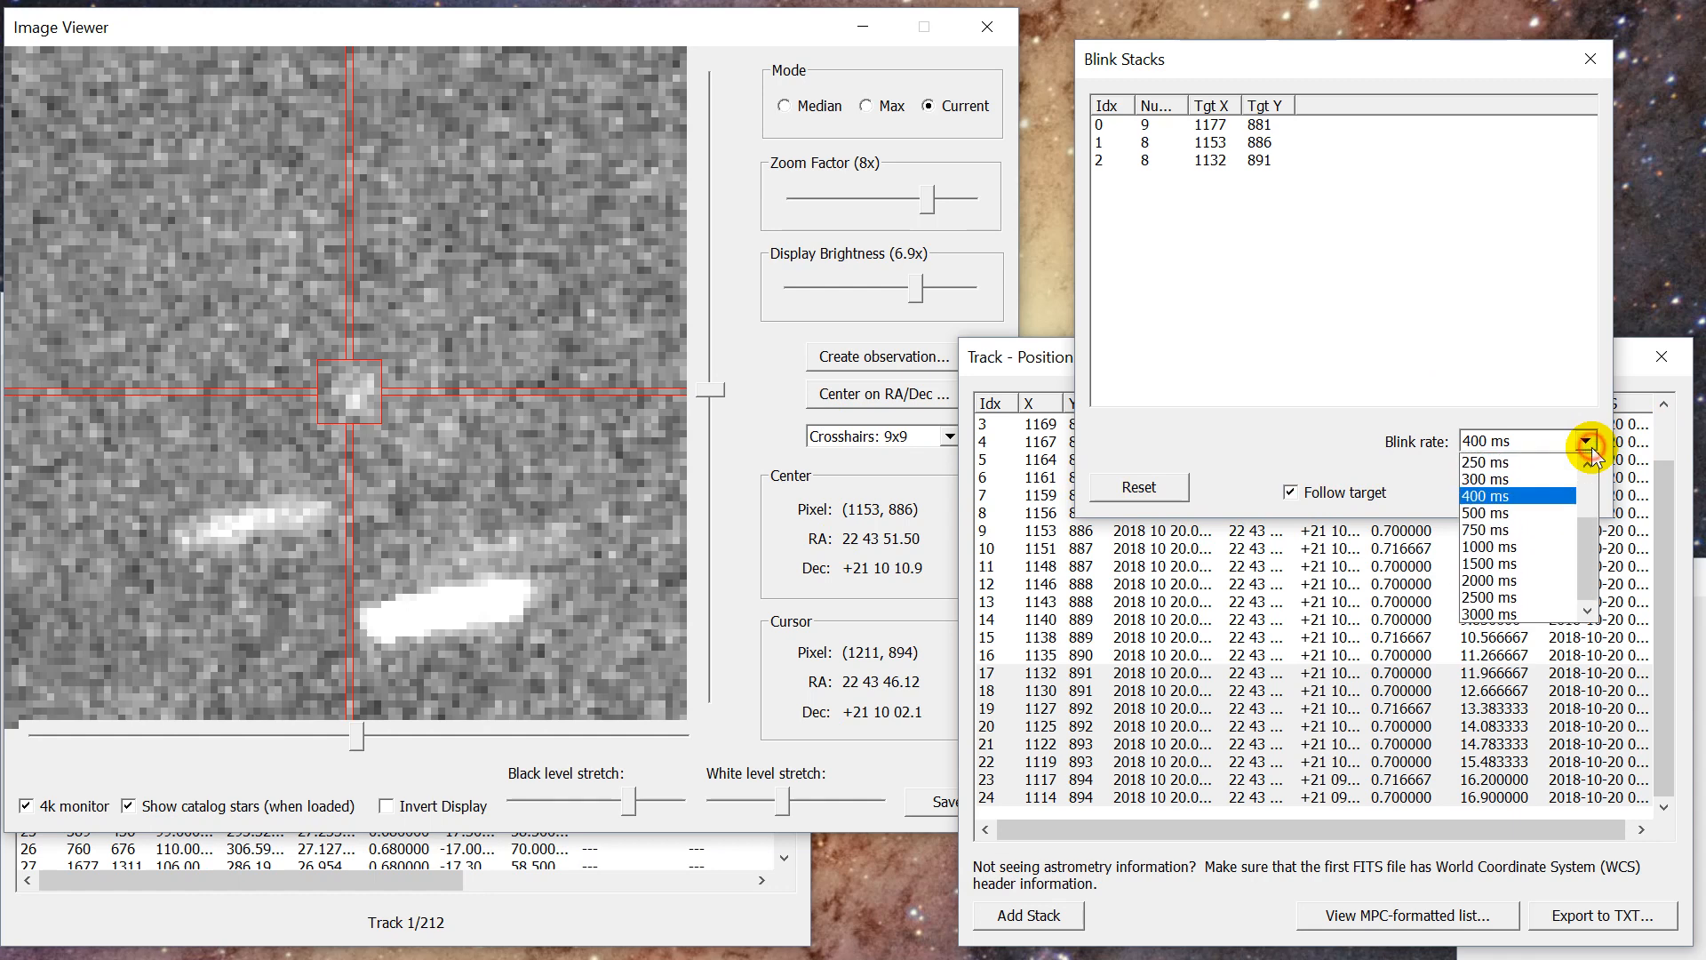
click(1535, 496)
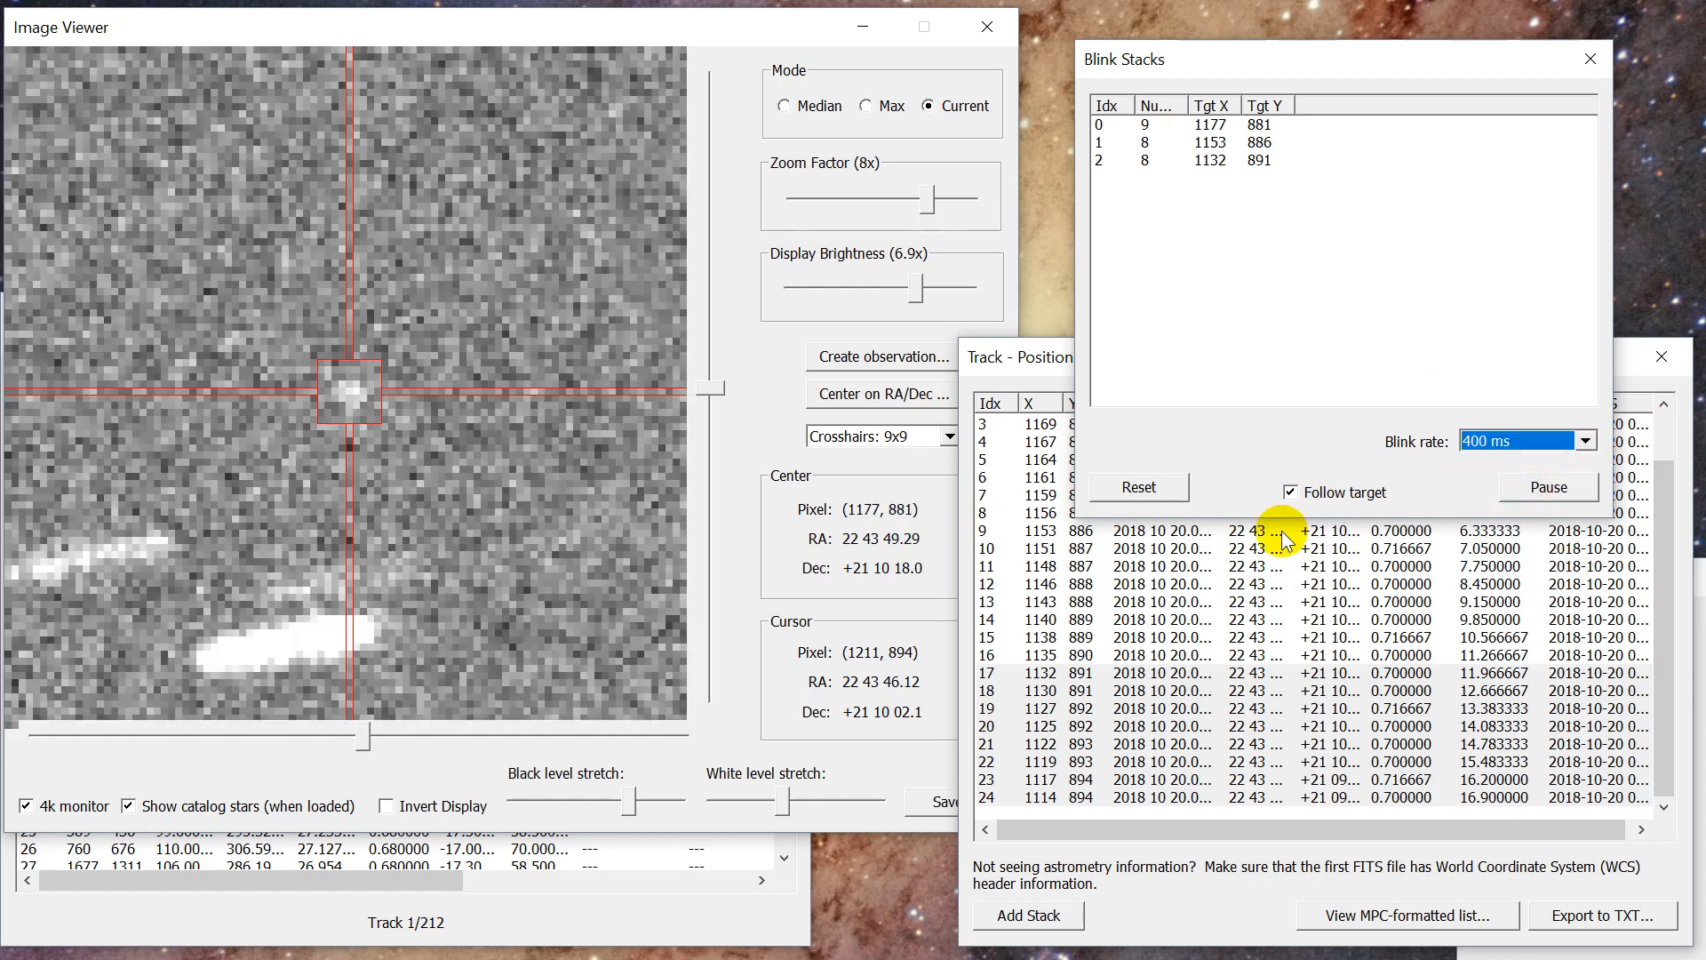
Clear the list of blink stacks and close the Blink Stacks window.
click(1139, 487)
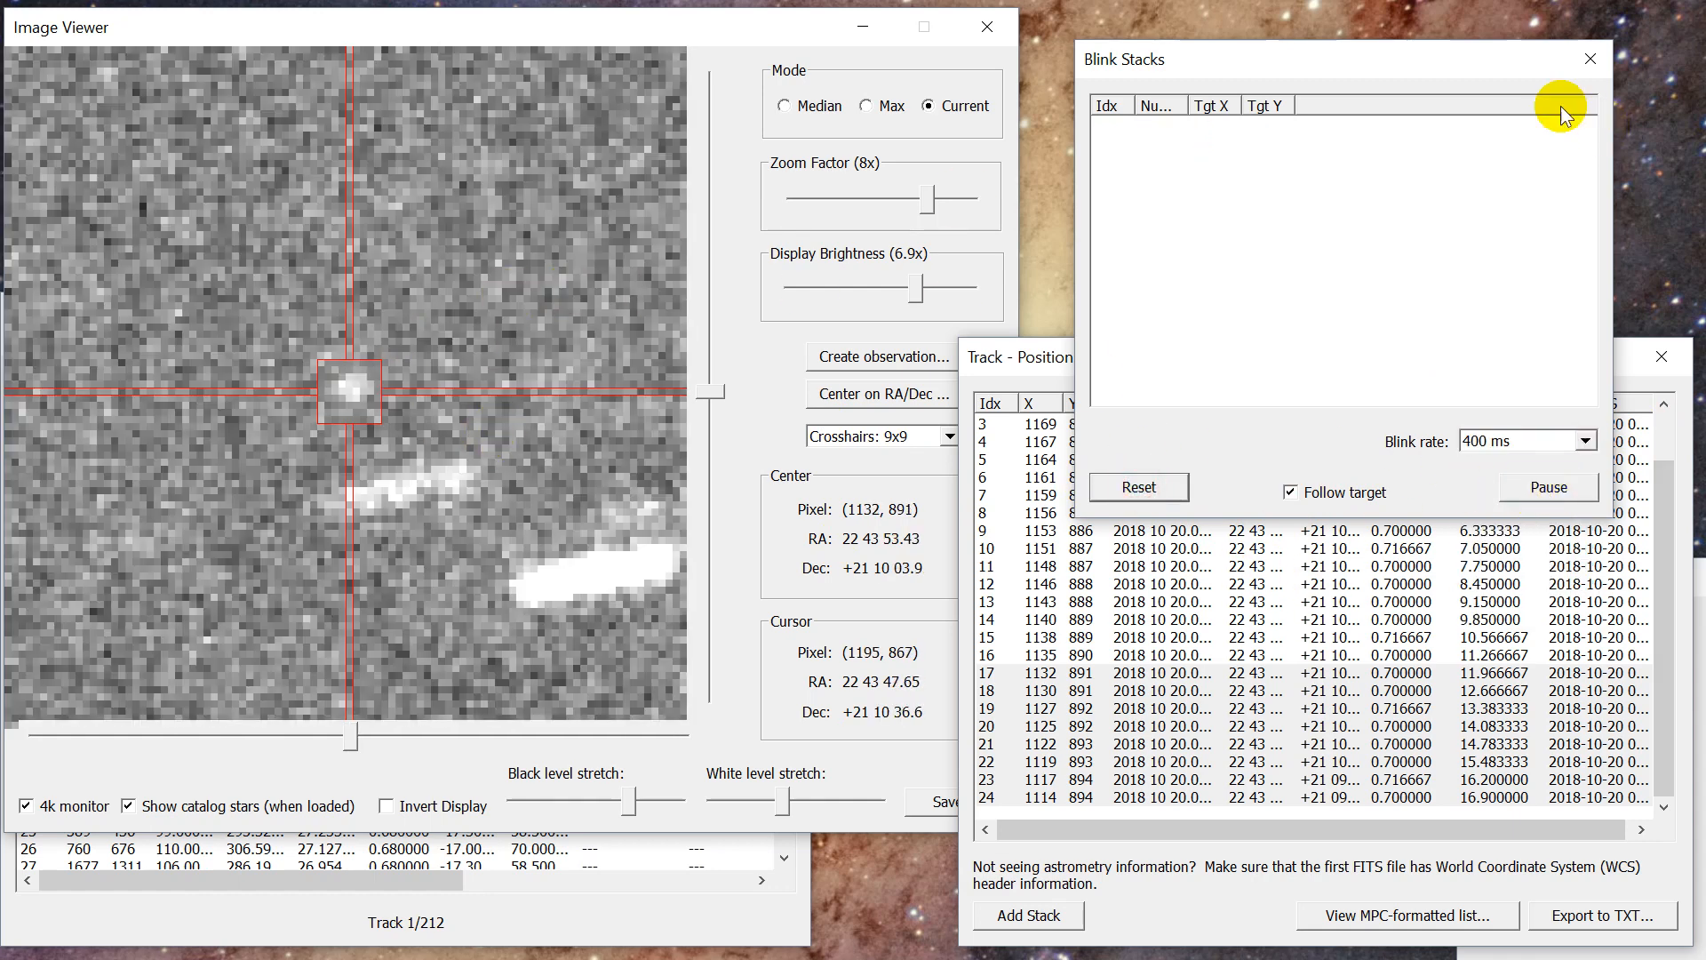
click(1591, 62)
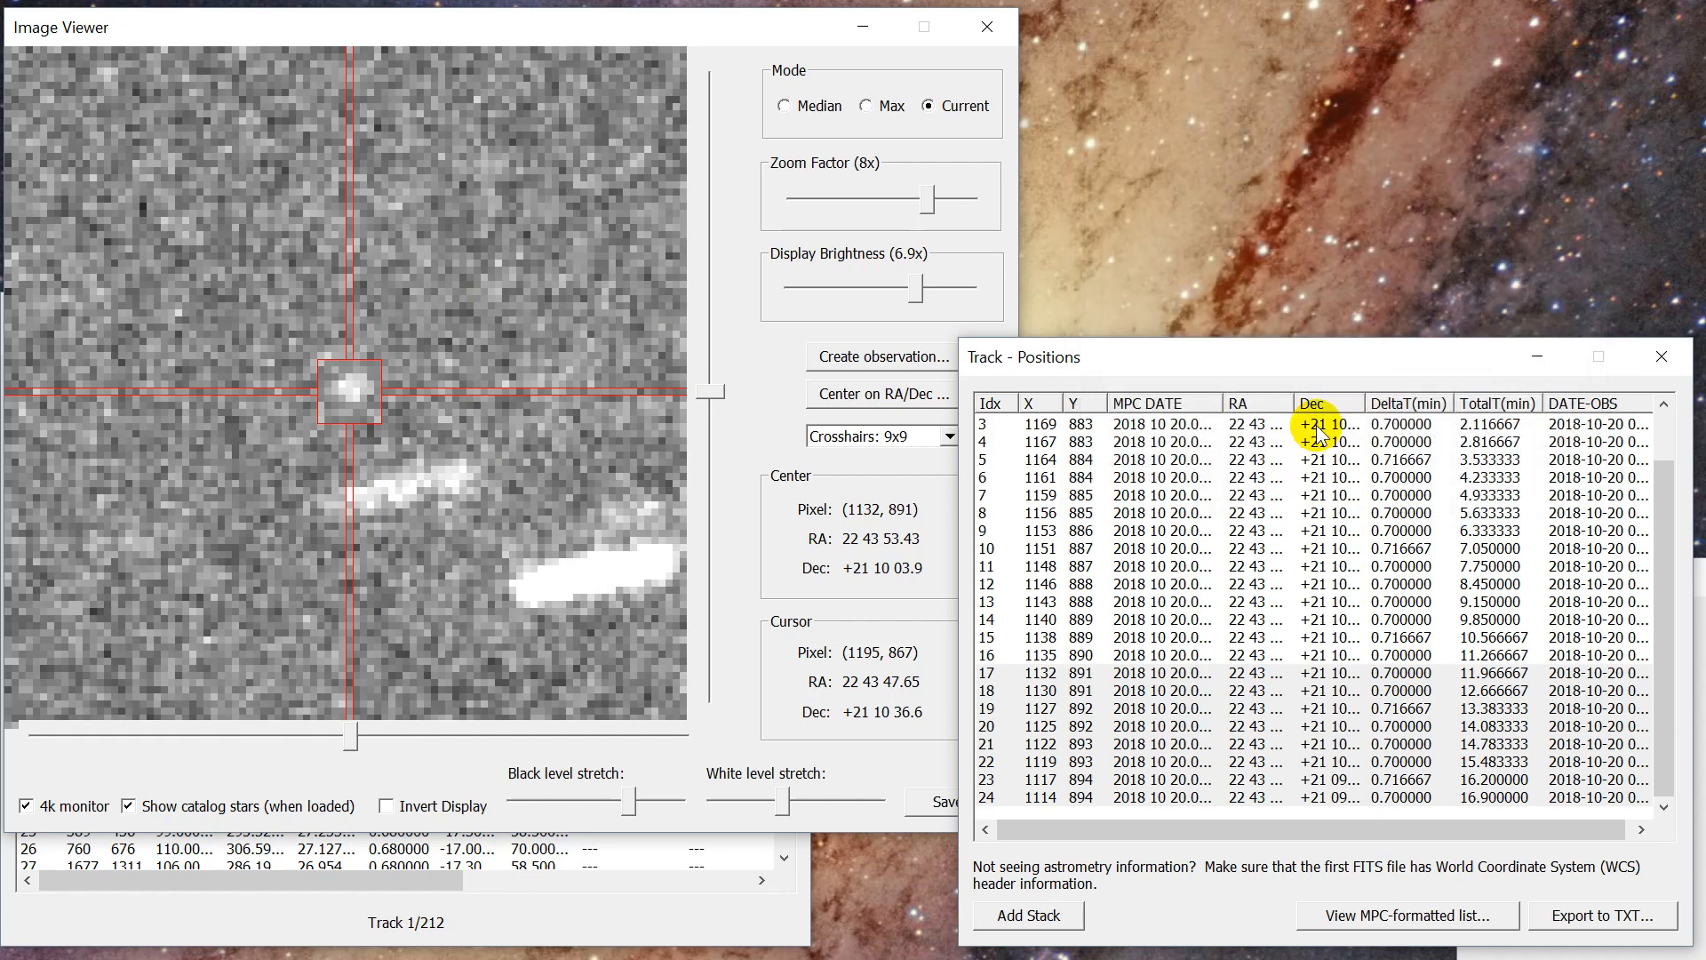
View individual unstacked frames at various positions along the track, ending at position 0.
click(1317, 425)
scroll(1251, 566, up, 1)
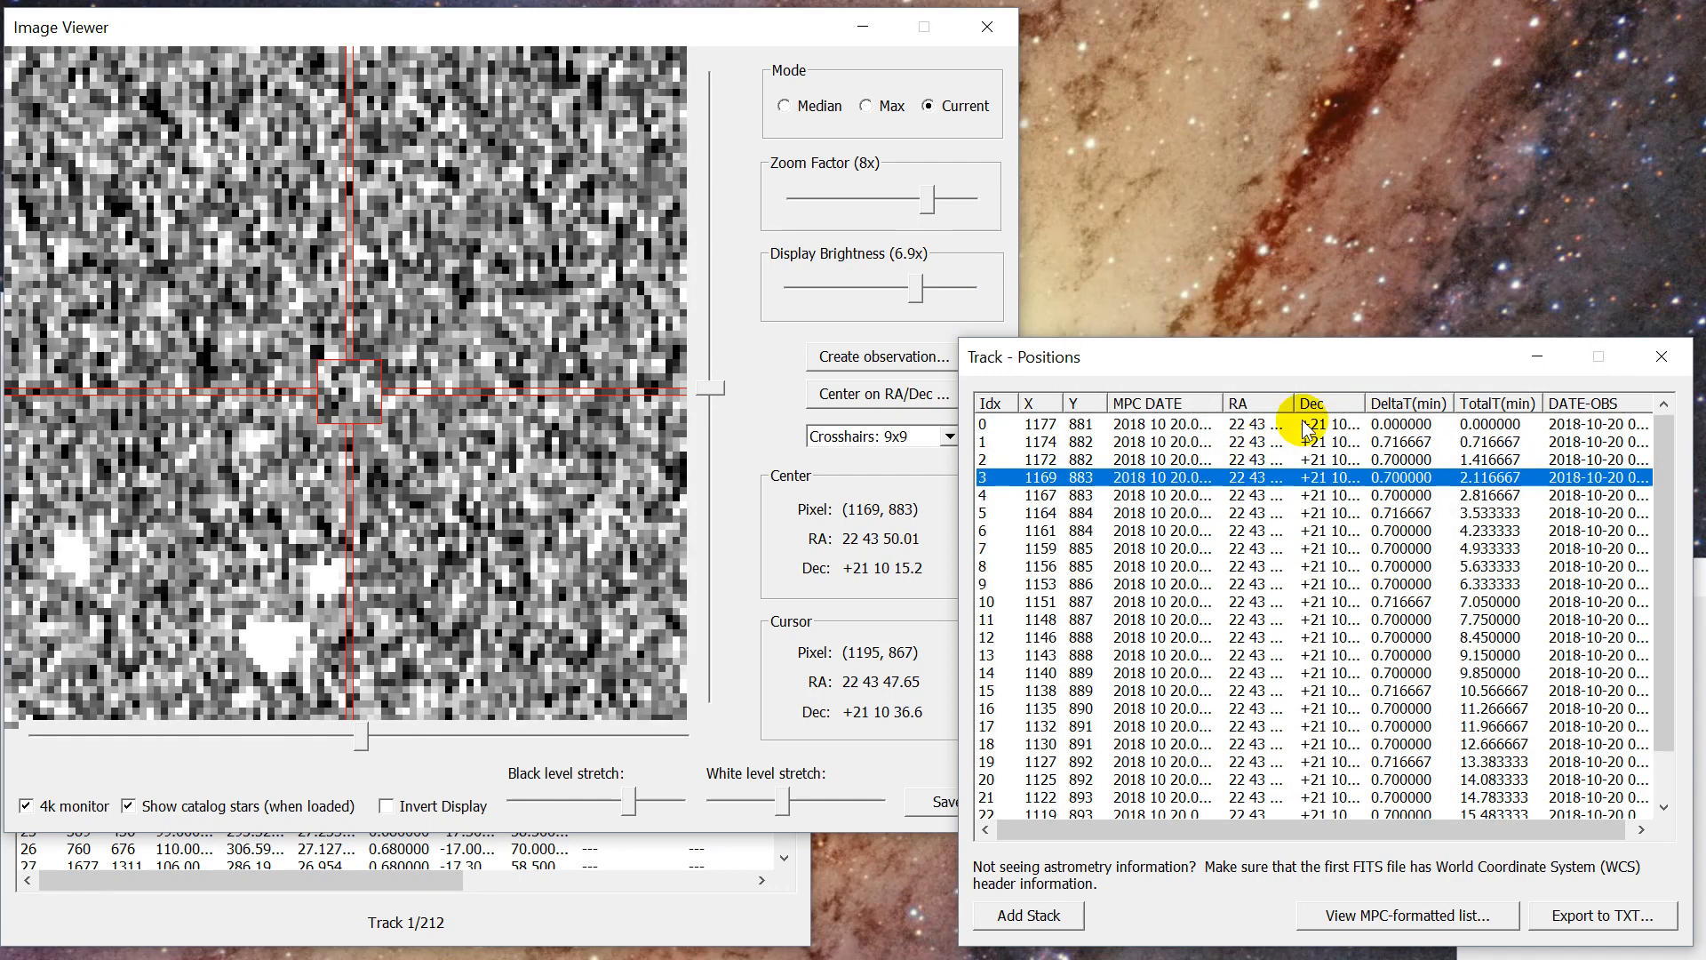
drag(1295, 424, 1288, 582)
scroll(1273, 635, down, 1)
click(1247, 653)
click(1257, 546)
click(1218, 458)
scroll(1222, 564, up, 1)
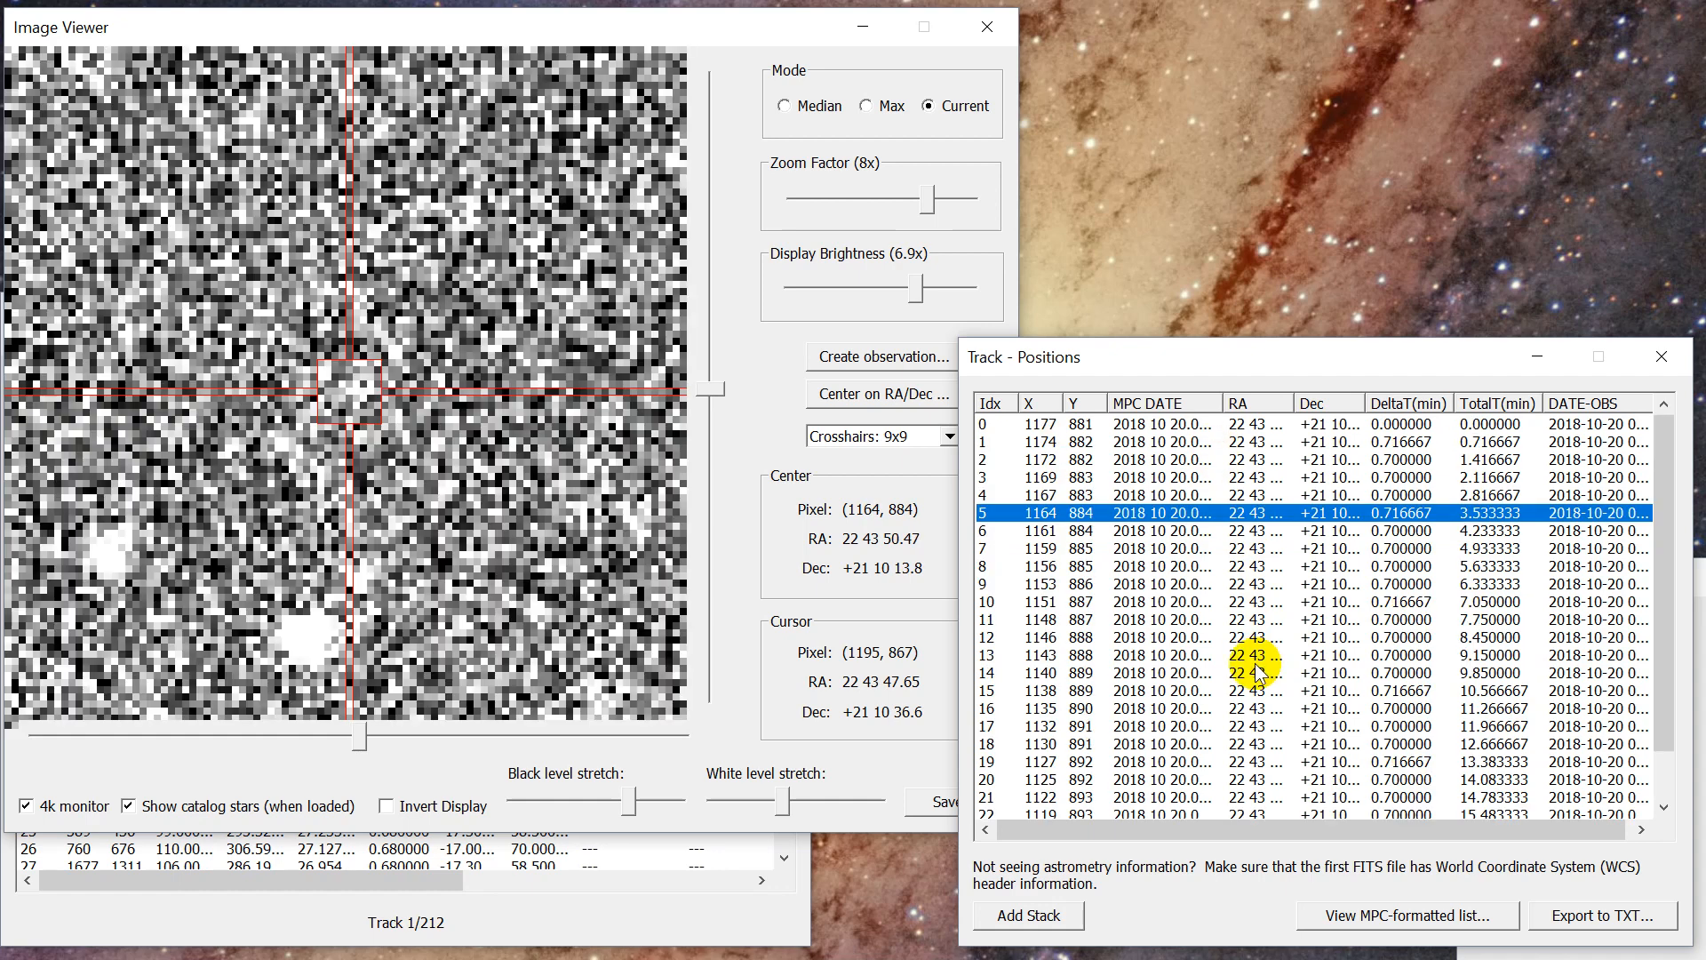
click(1266, 425)
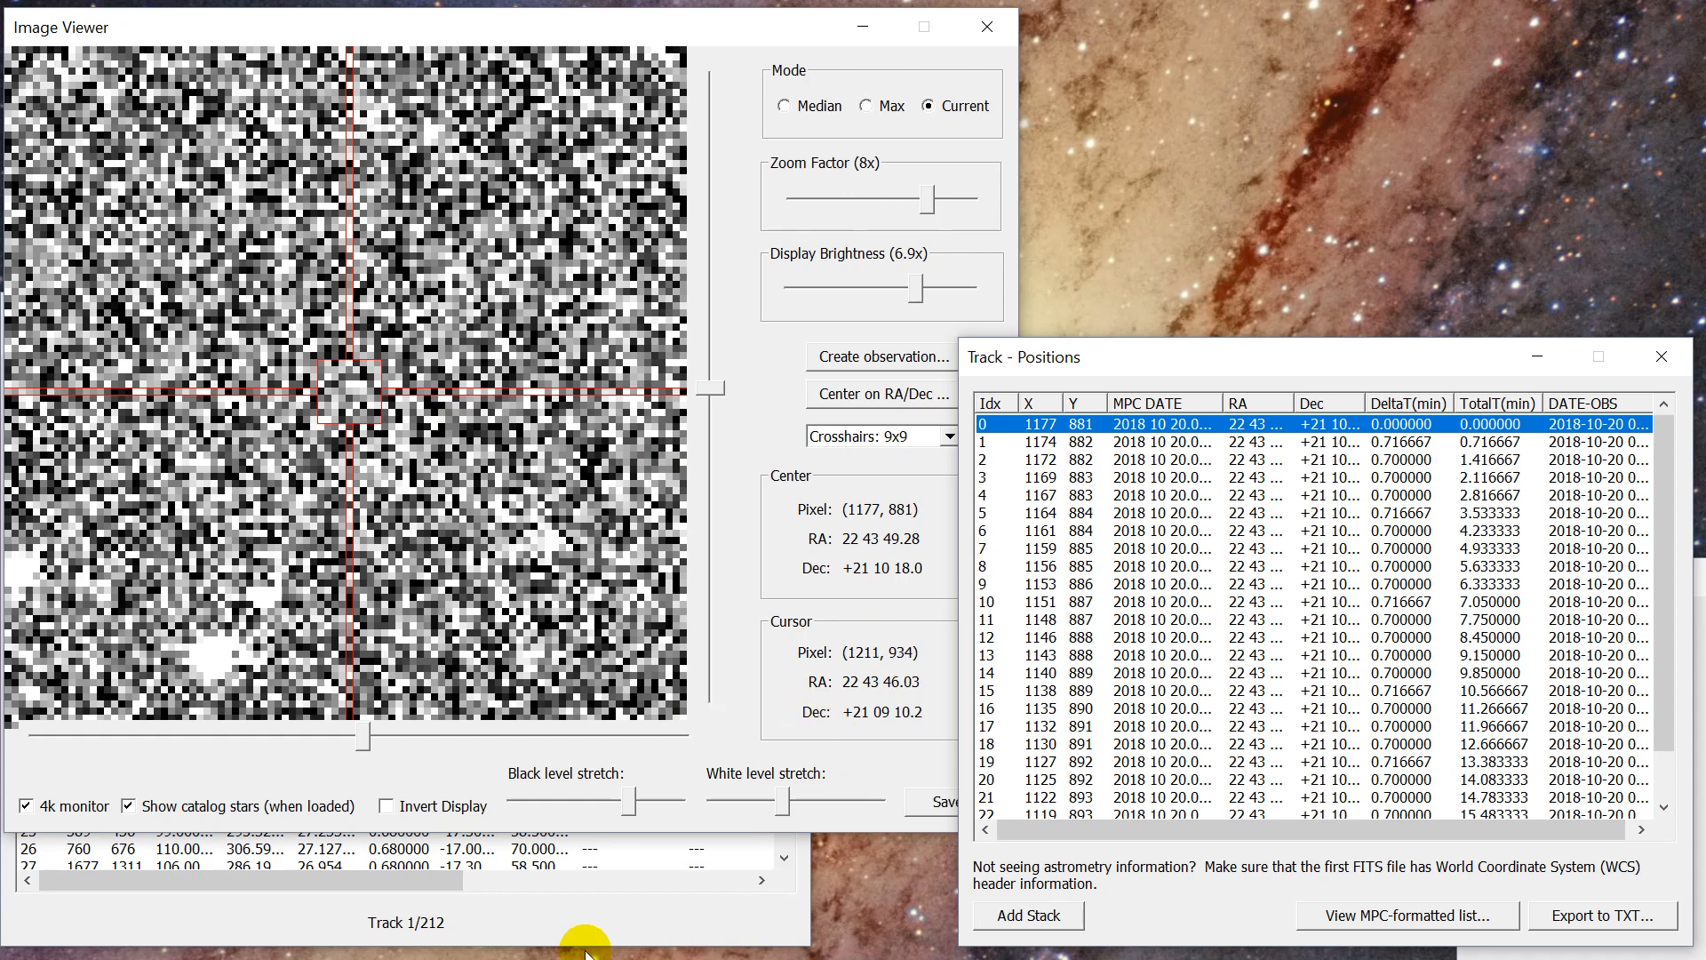
Load the star catalog from the local UCAC4 copy in D:\UCAC4 and acknowledge the calibration result.
click(562, 924)
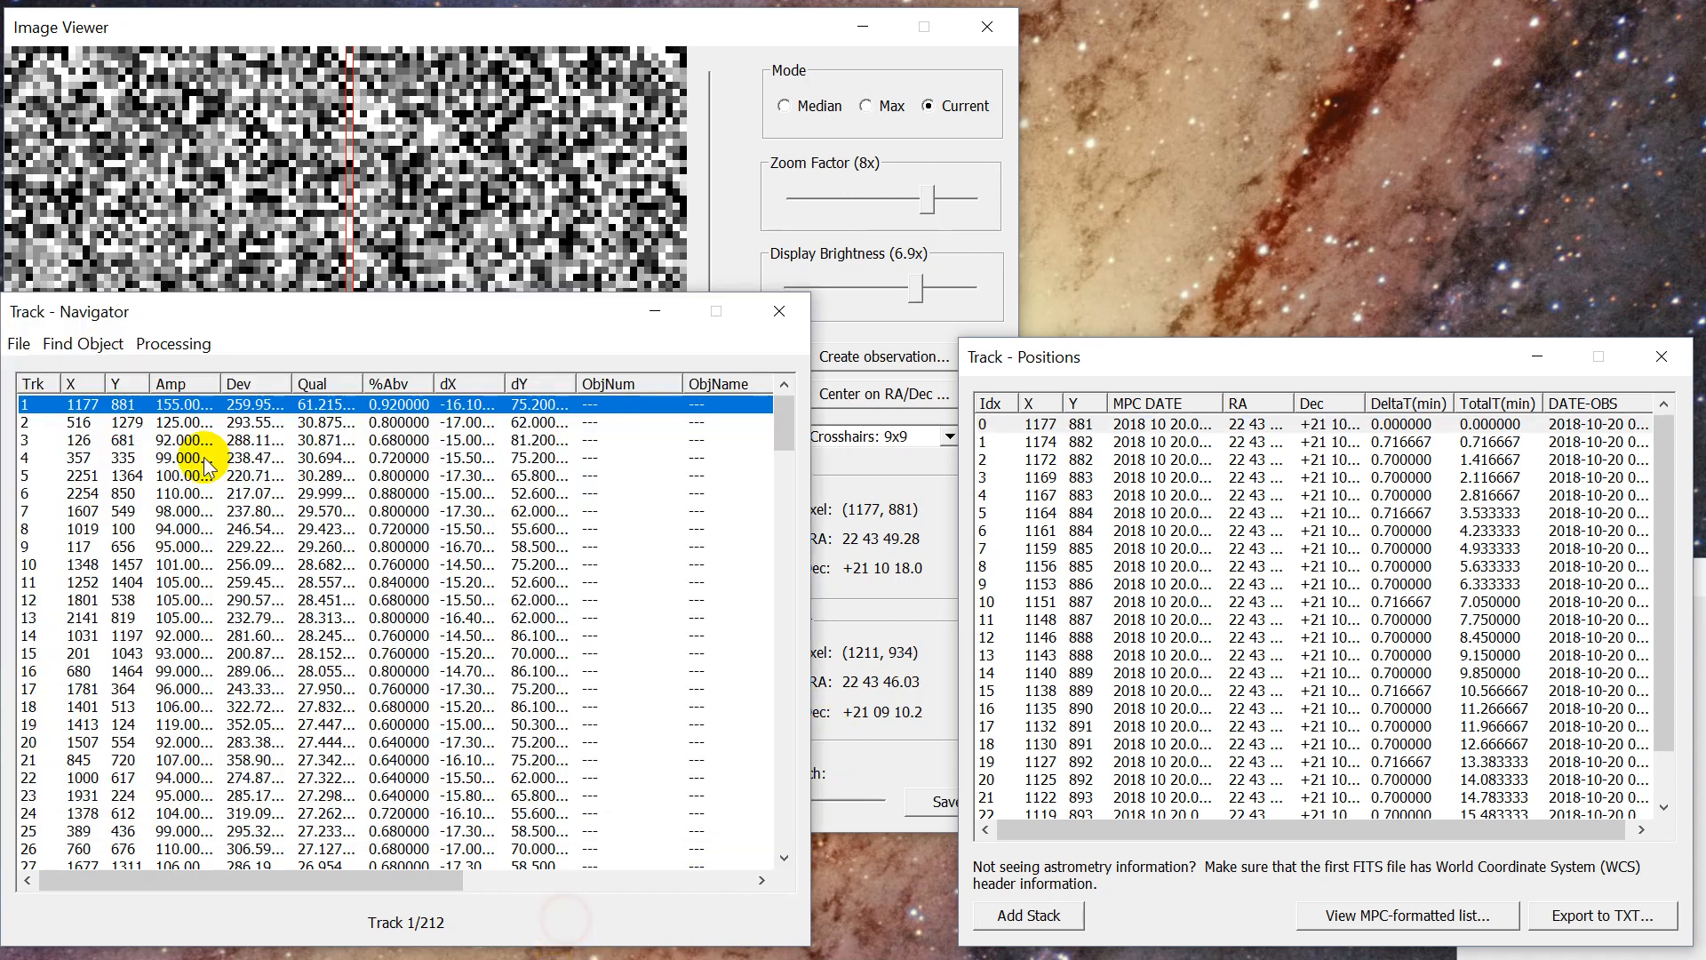
drag(135, 311, 159, 317)
click(42, 356)
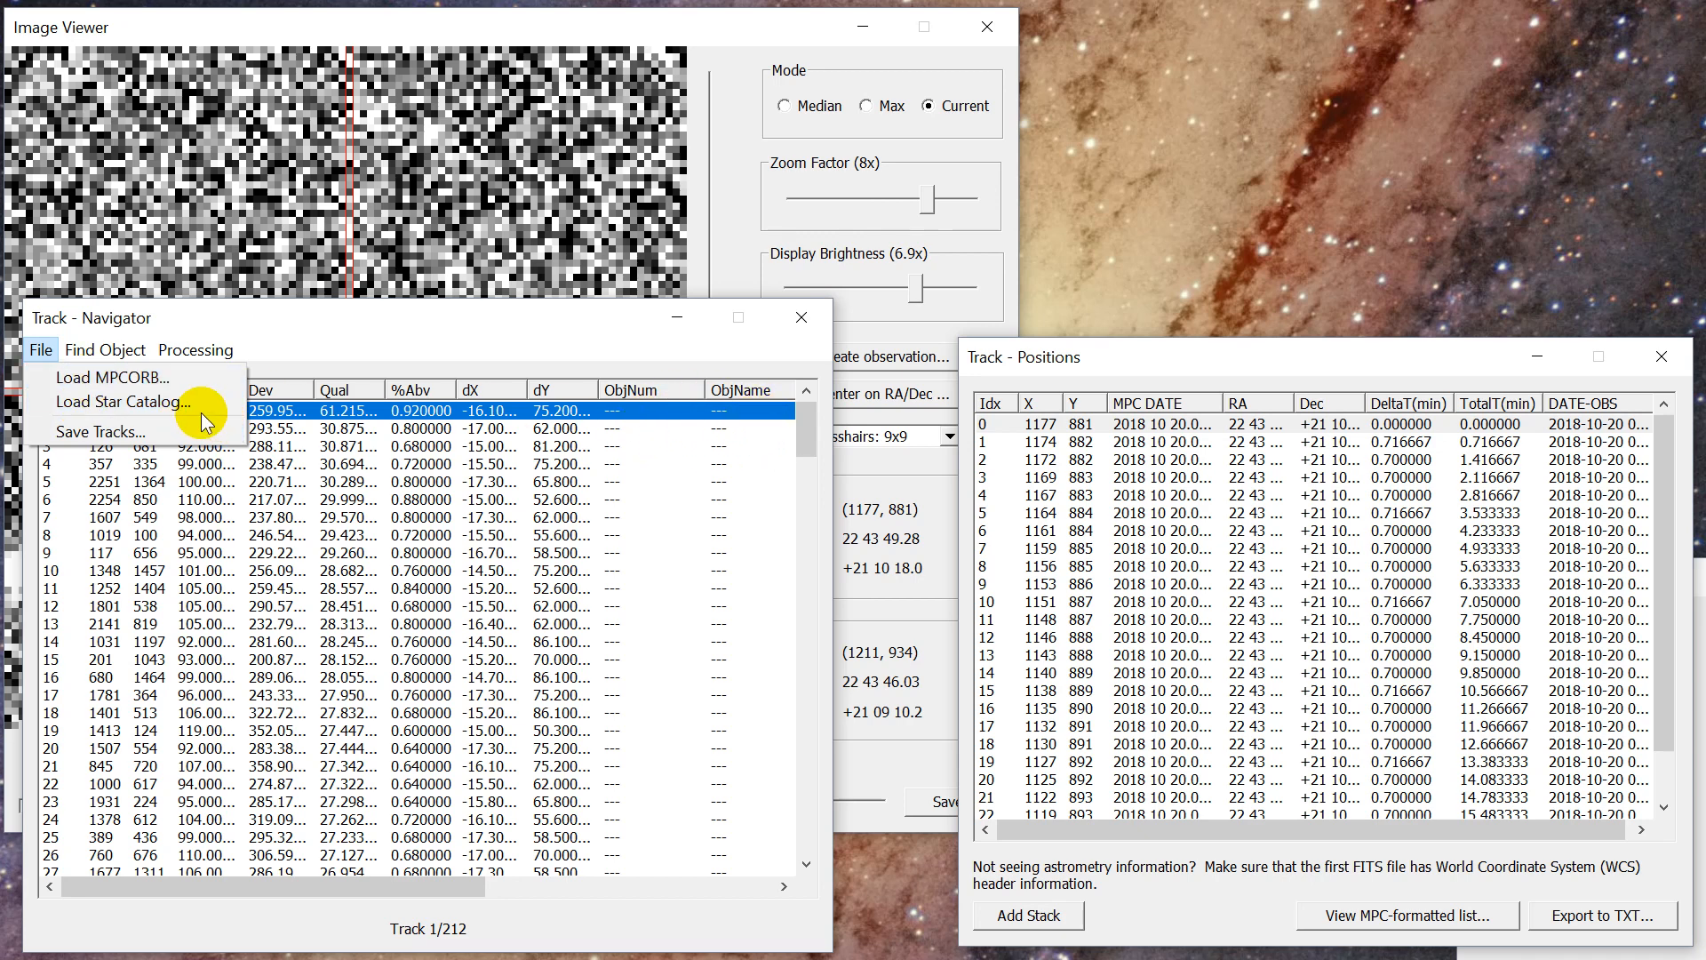
click(84, 403)
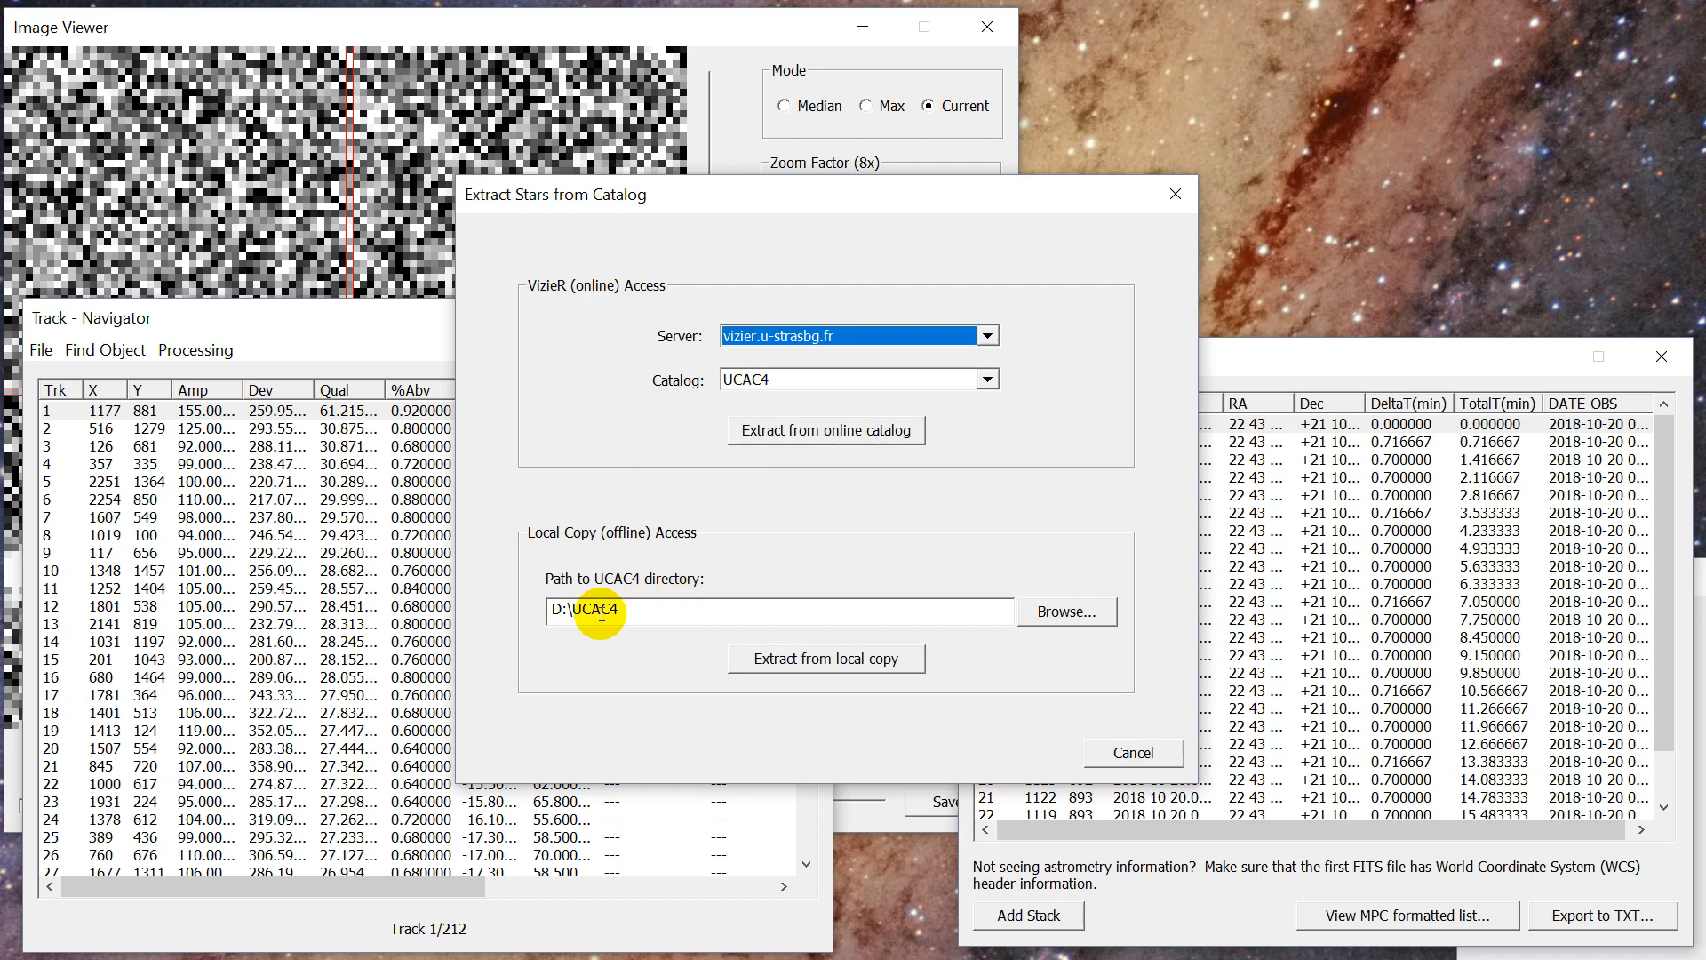
drag(635, 612, 517, 610)
drag(633, 610, 424, 611)
click(823, 659)
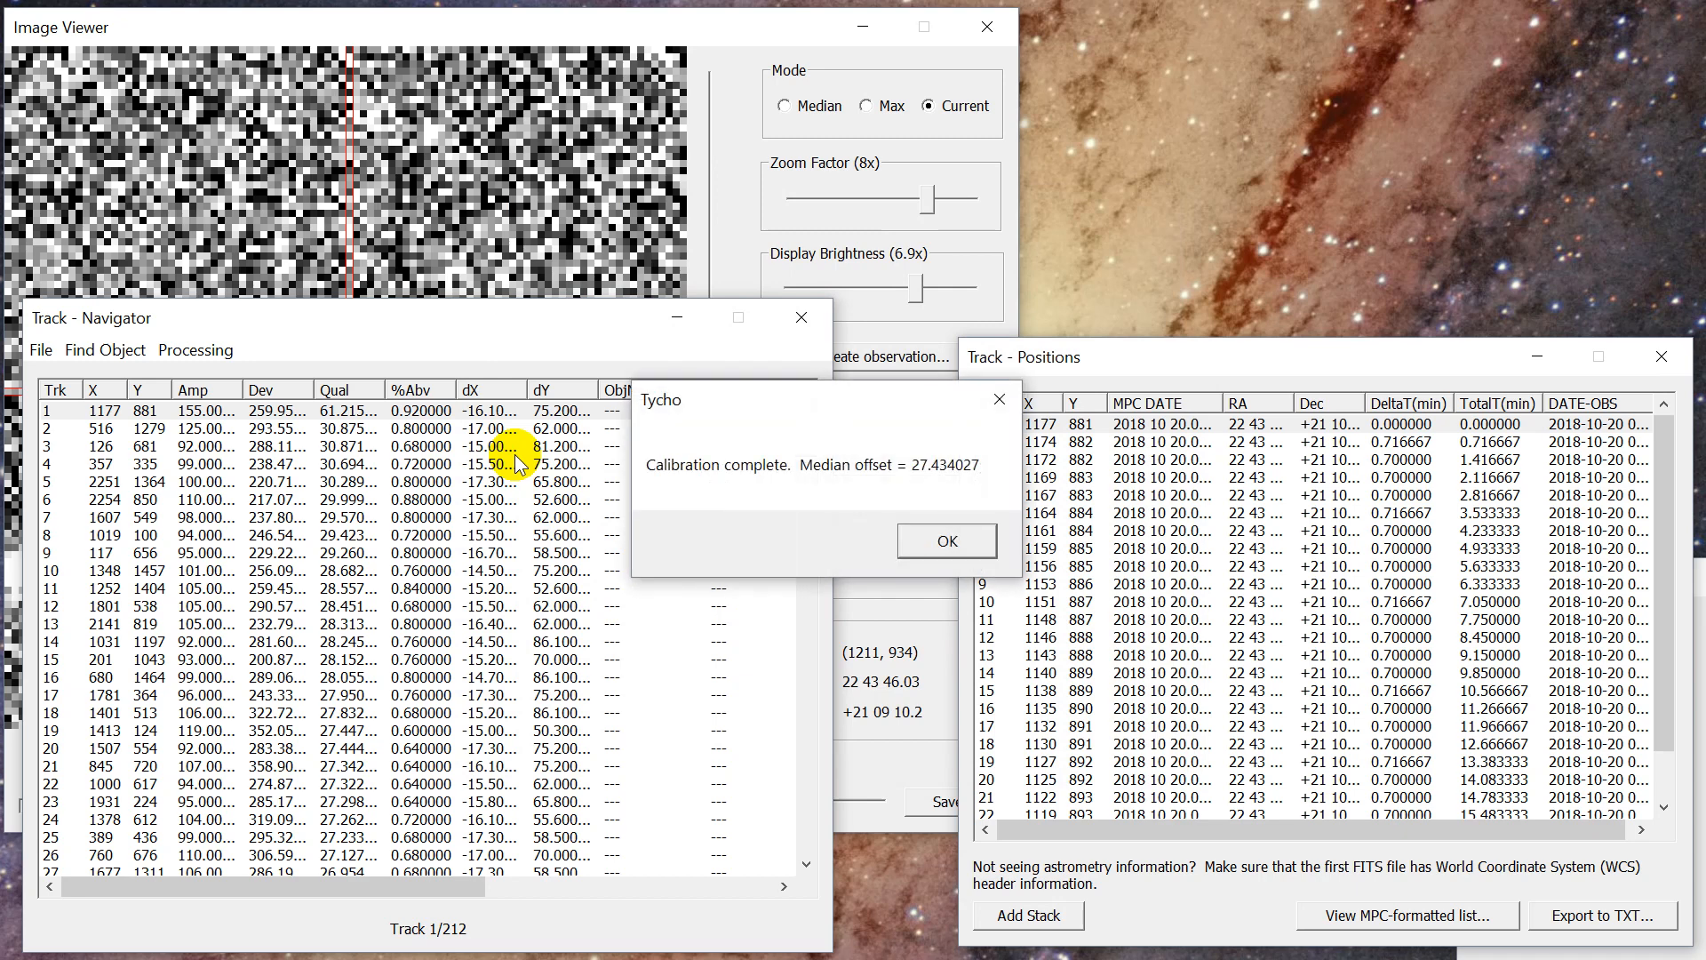
drag(811, 409, 846, 319)
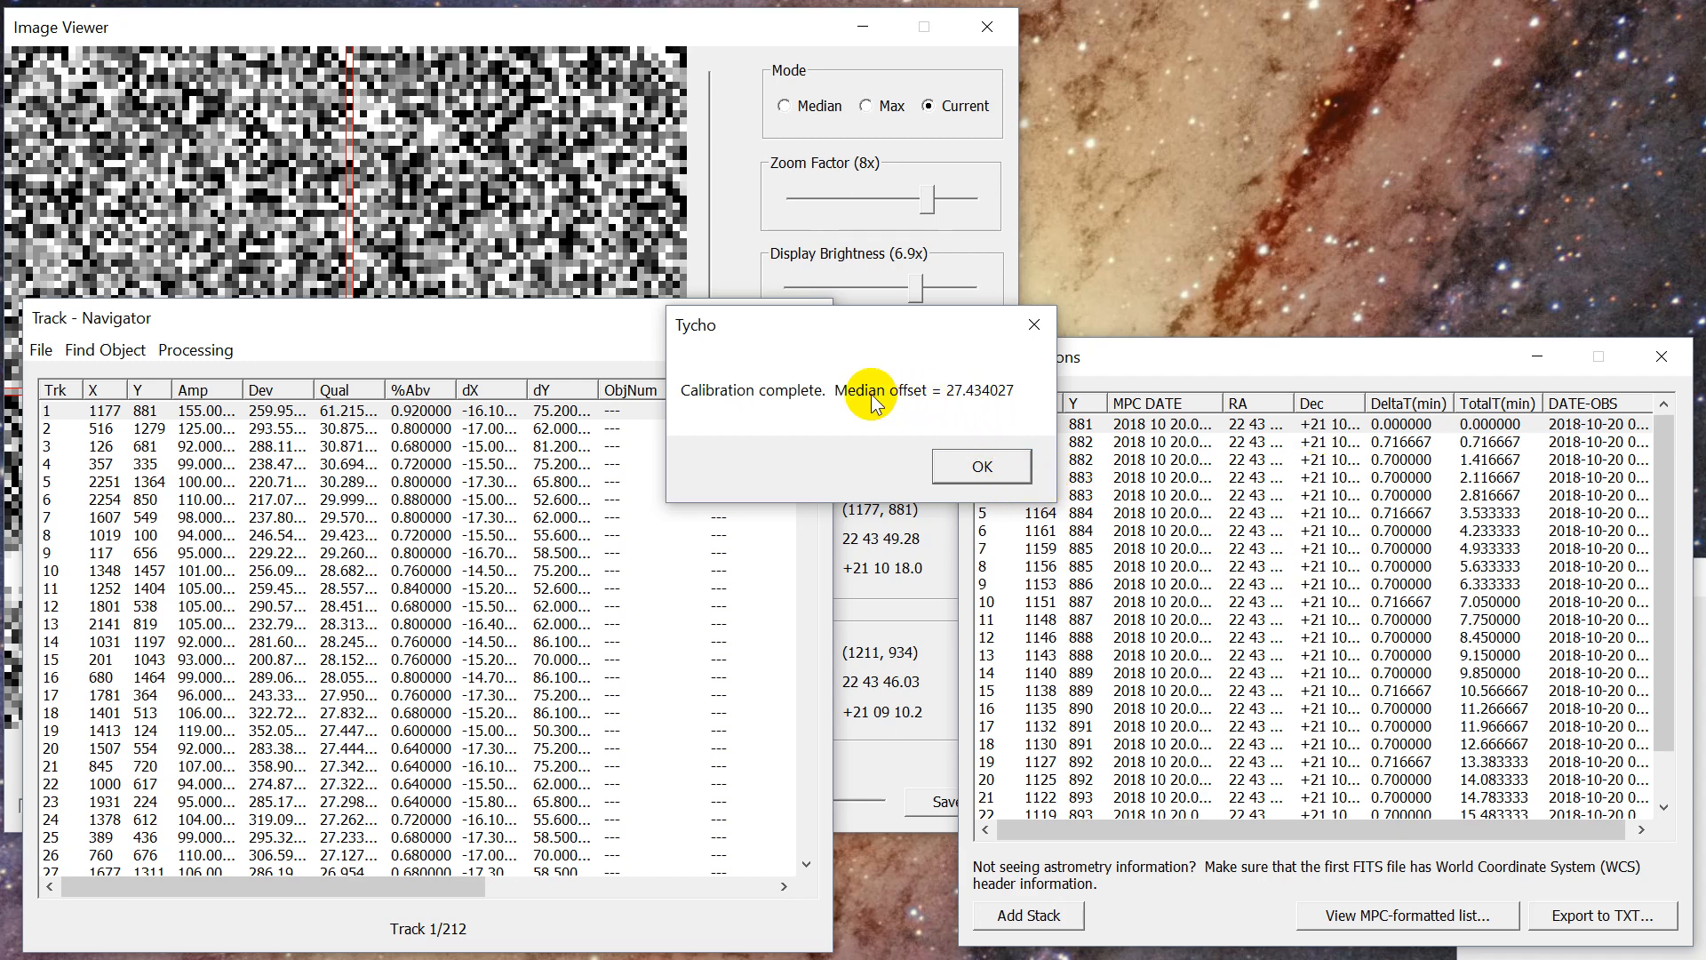
click(982, 468)
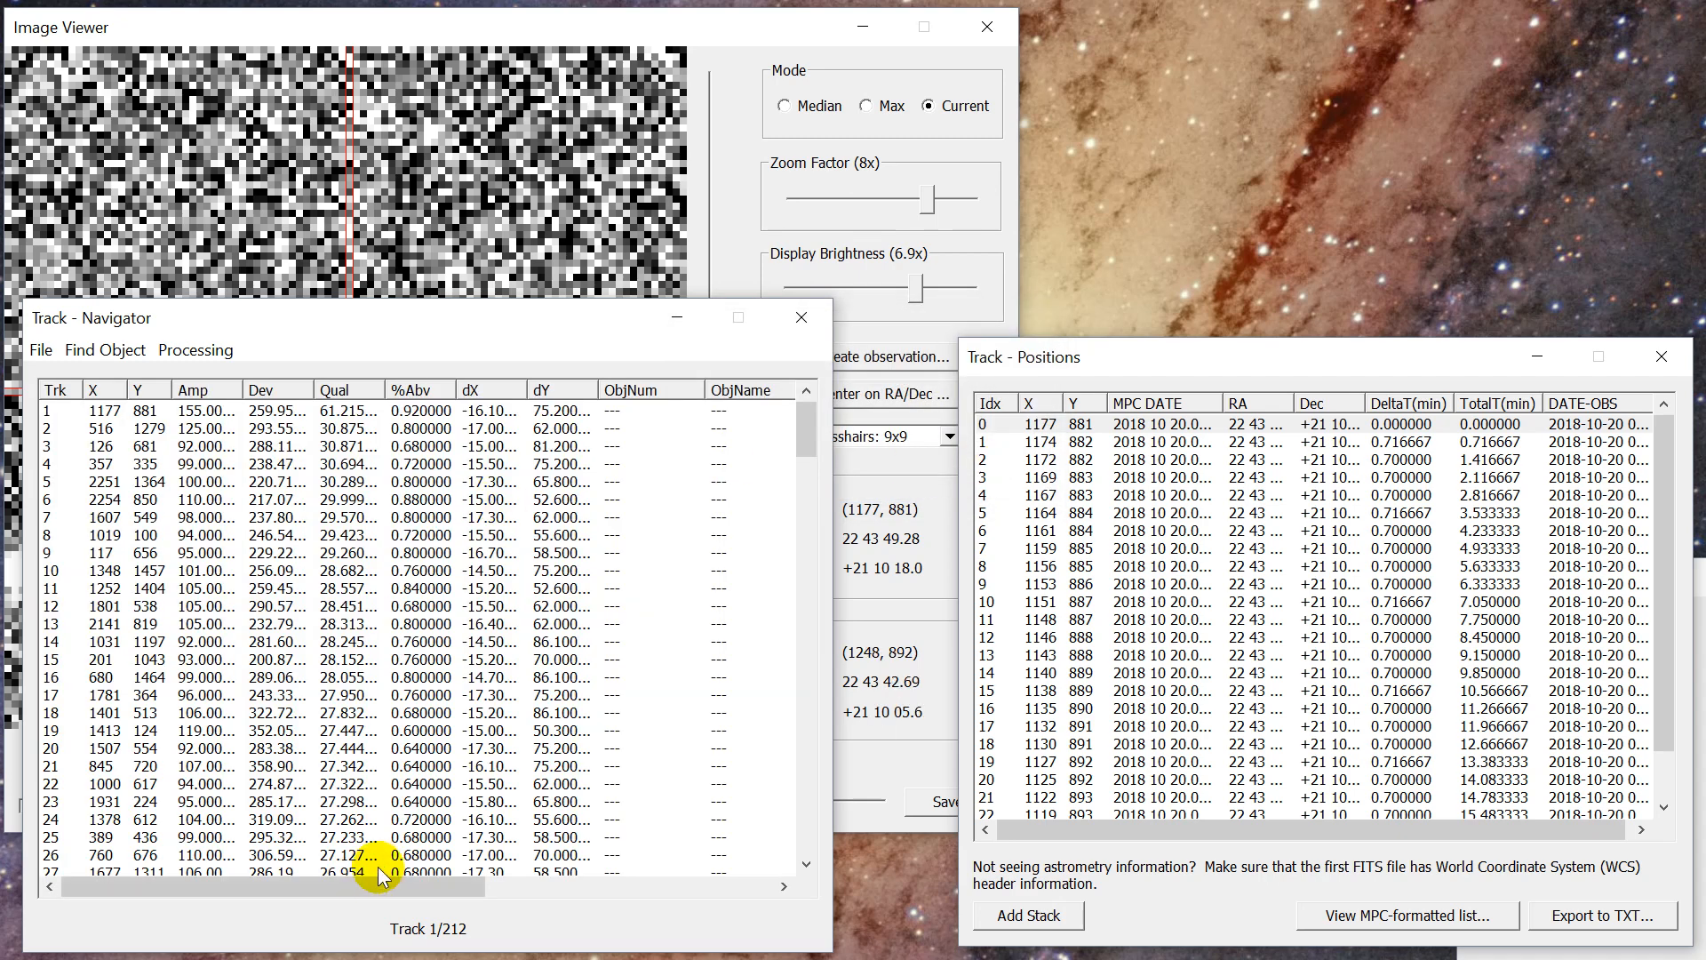
Select track 1 and arrange the windows so the Image Viewer is fully visible beside Track Positions.
drag(372, 884, 329, 884)
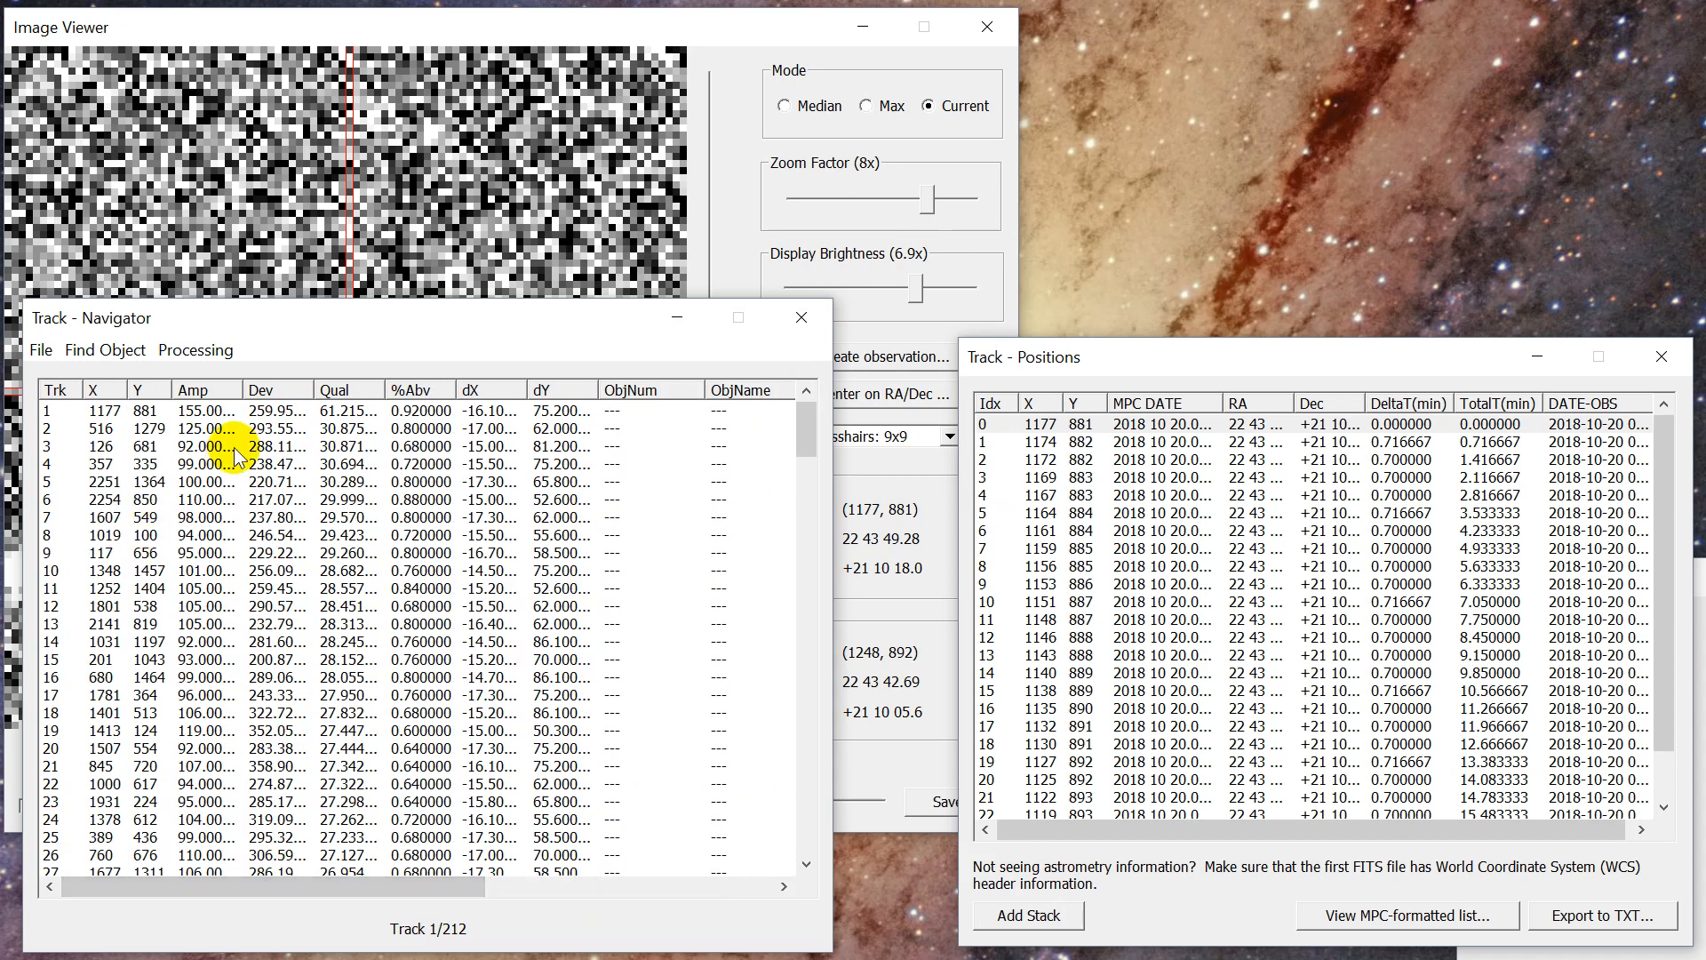
click(265, 413)
drag(522, 307, 516, 318)
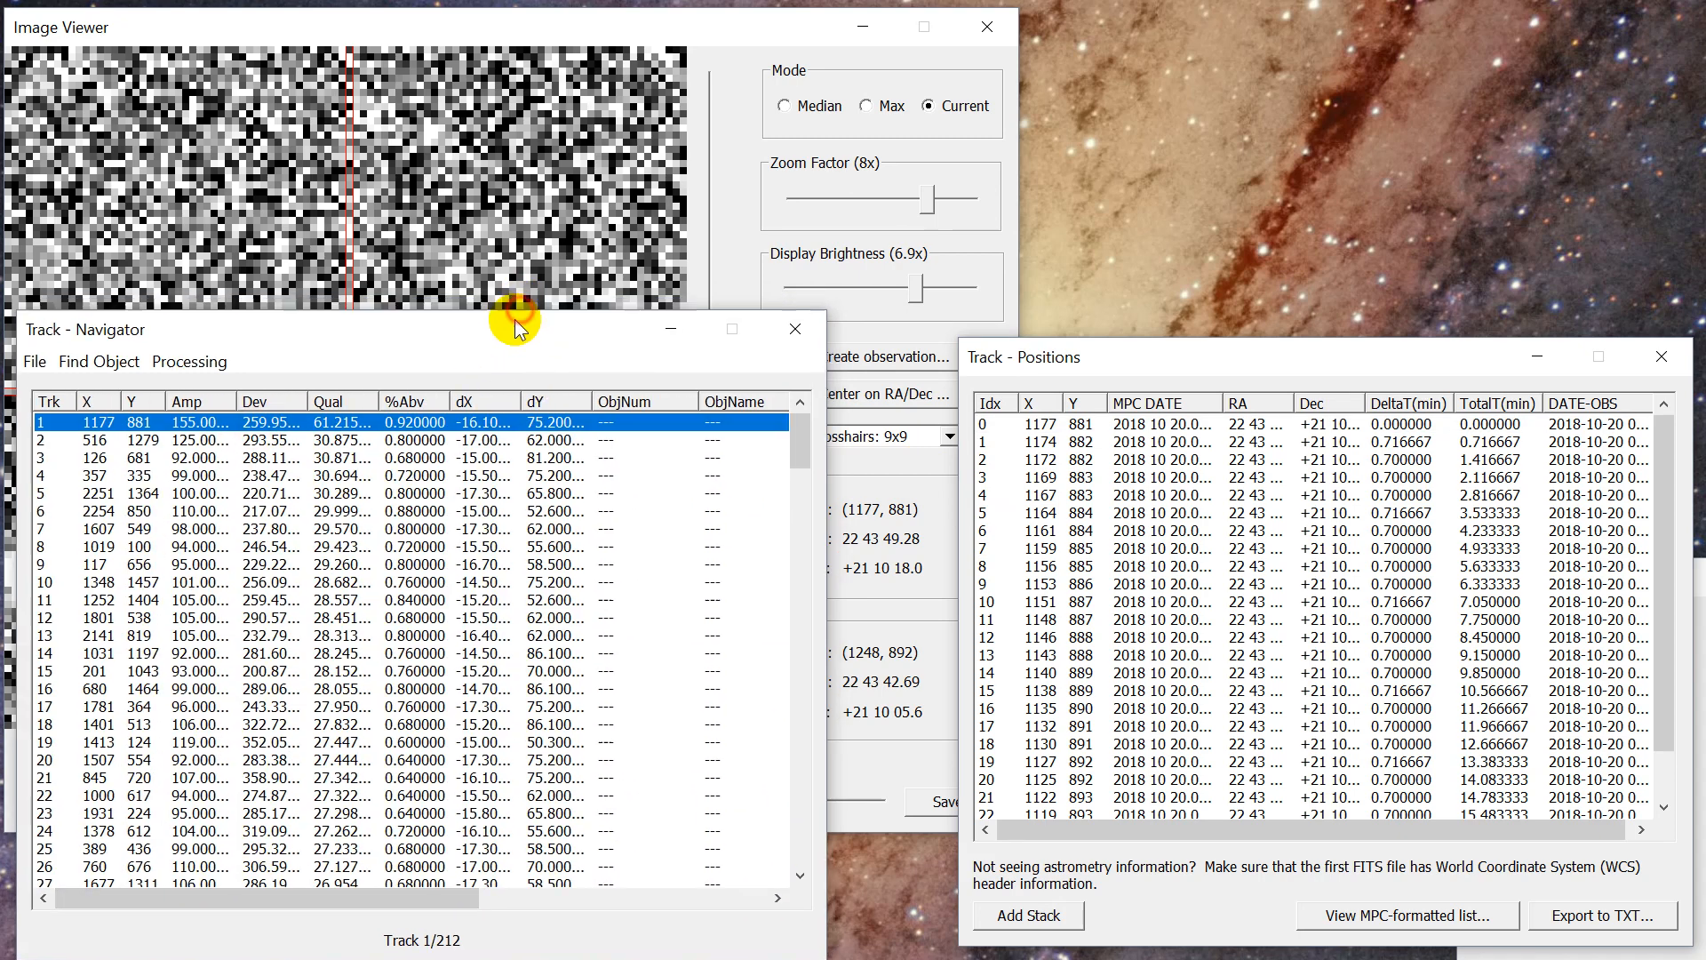
click(556, 64)
drag(1310, 356, 1379, 345)
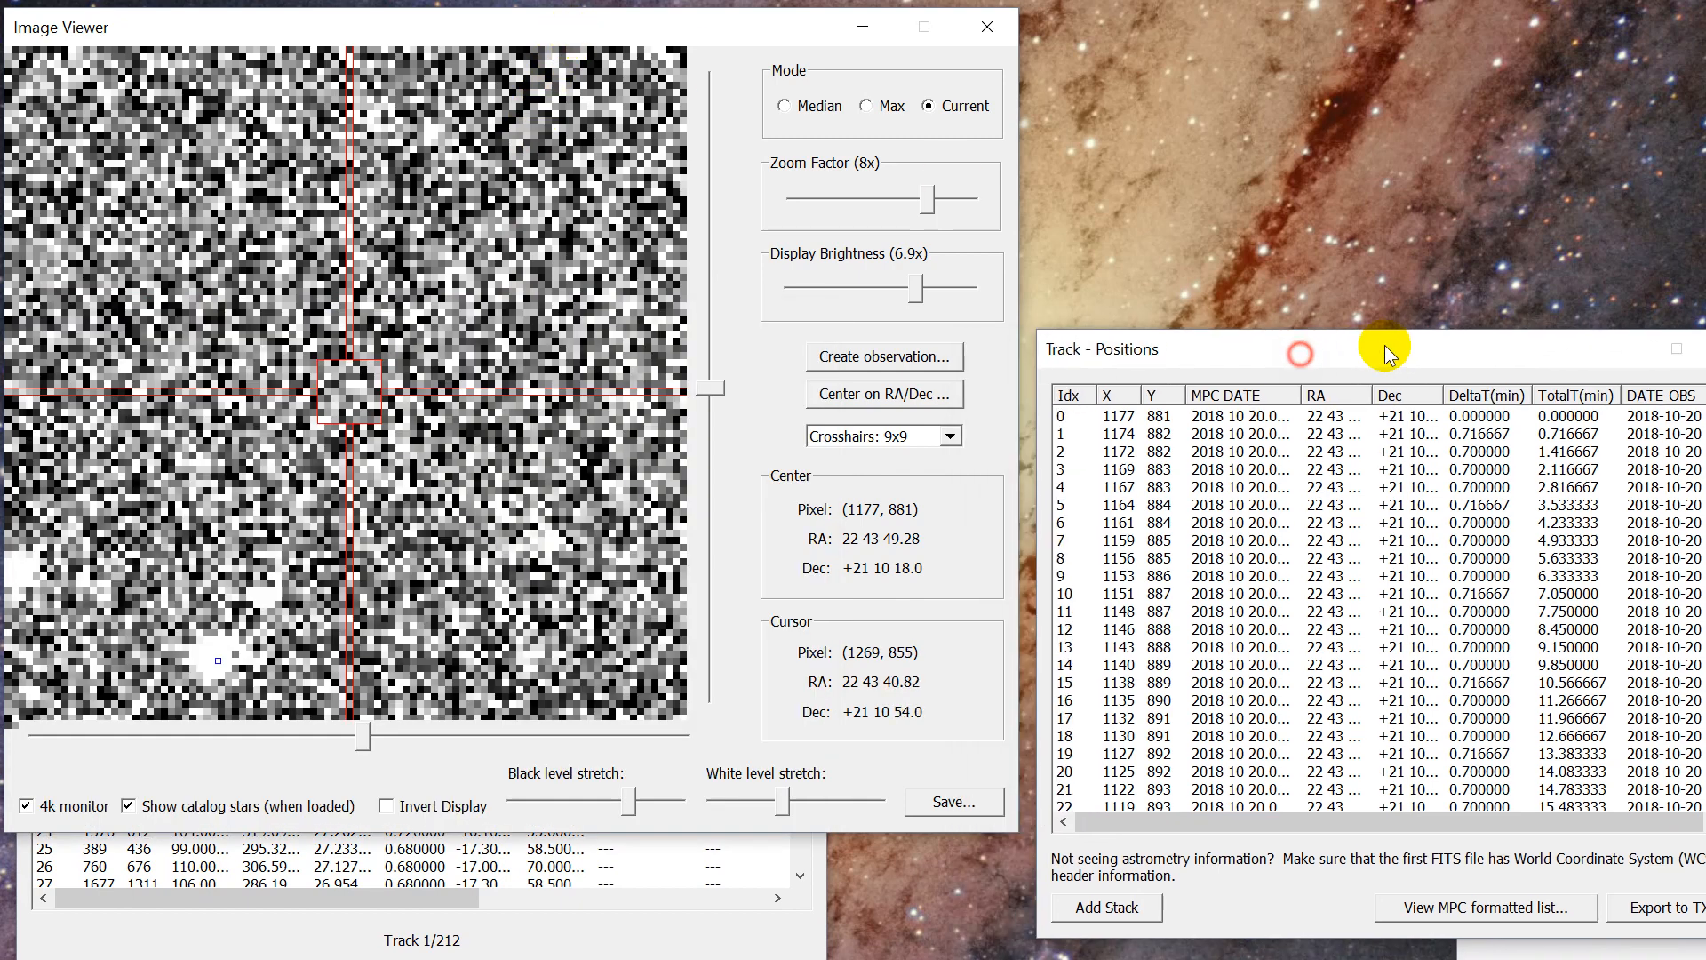
Try stacking positions 0 through 13 and shifting the crosshairs onto the object.
click(1194, 484)
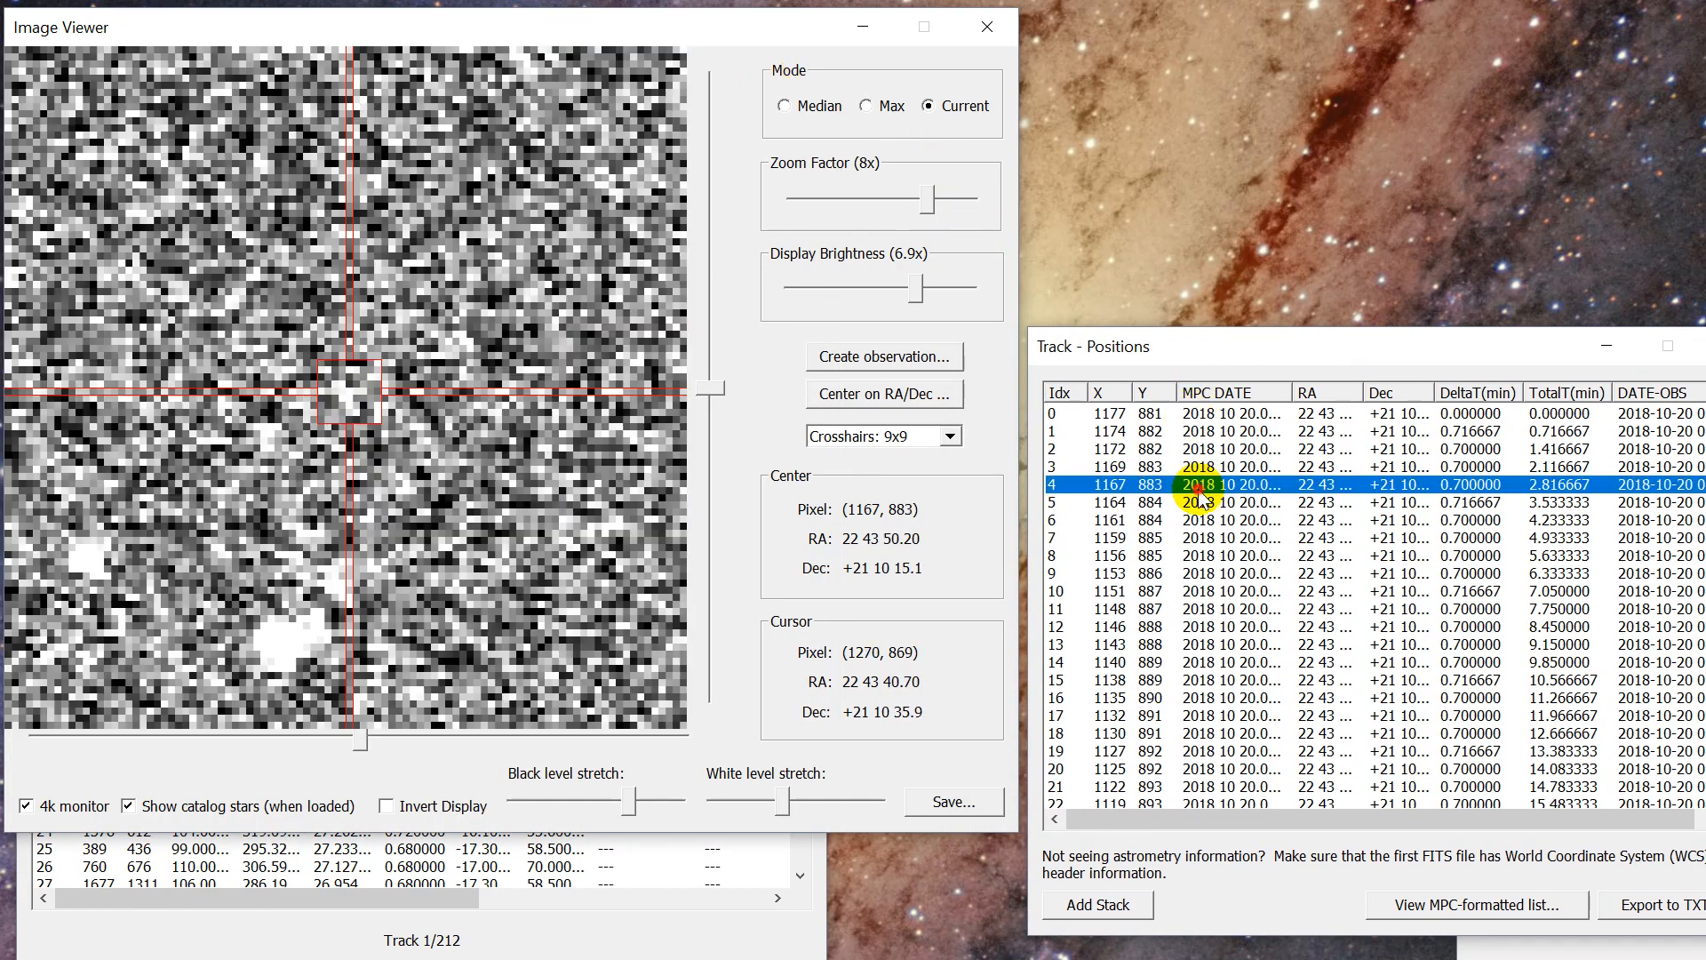
click(1195, 414)
scroll(1213, 691, down, 2)
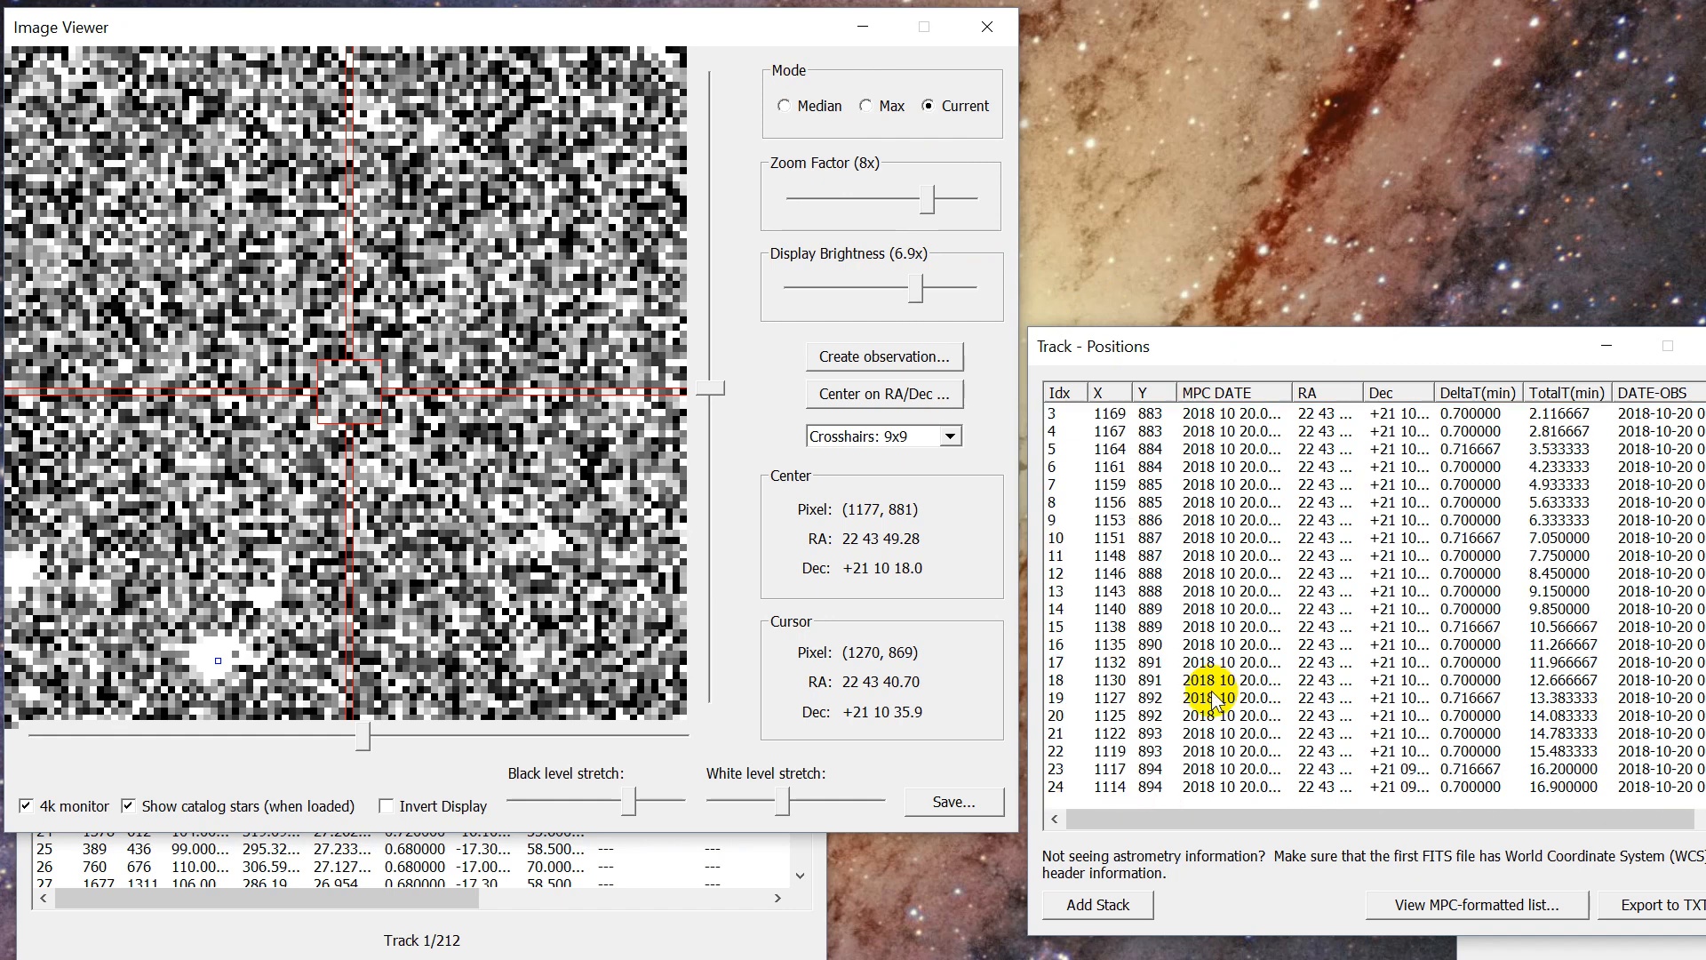
scroll(1139, 806, up, 2)
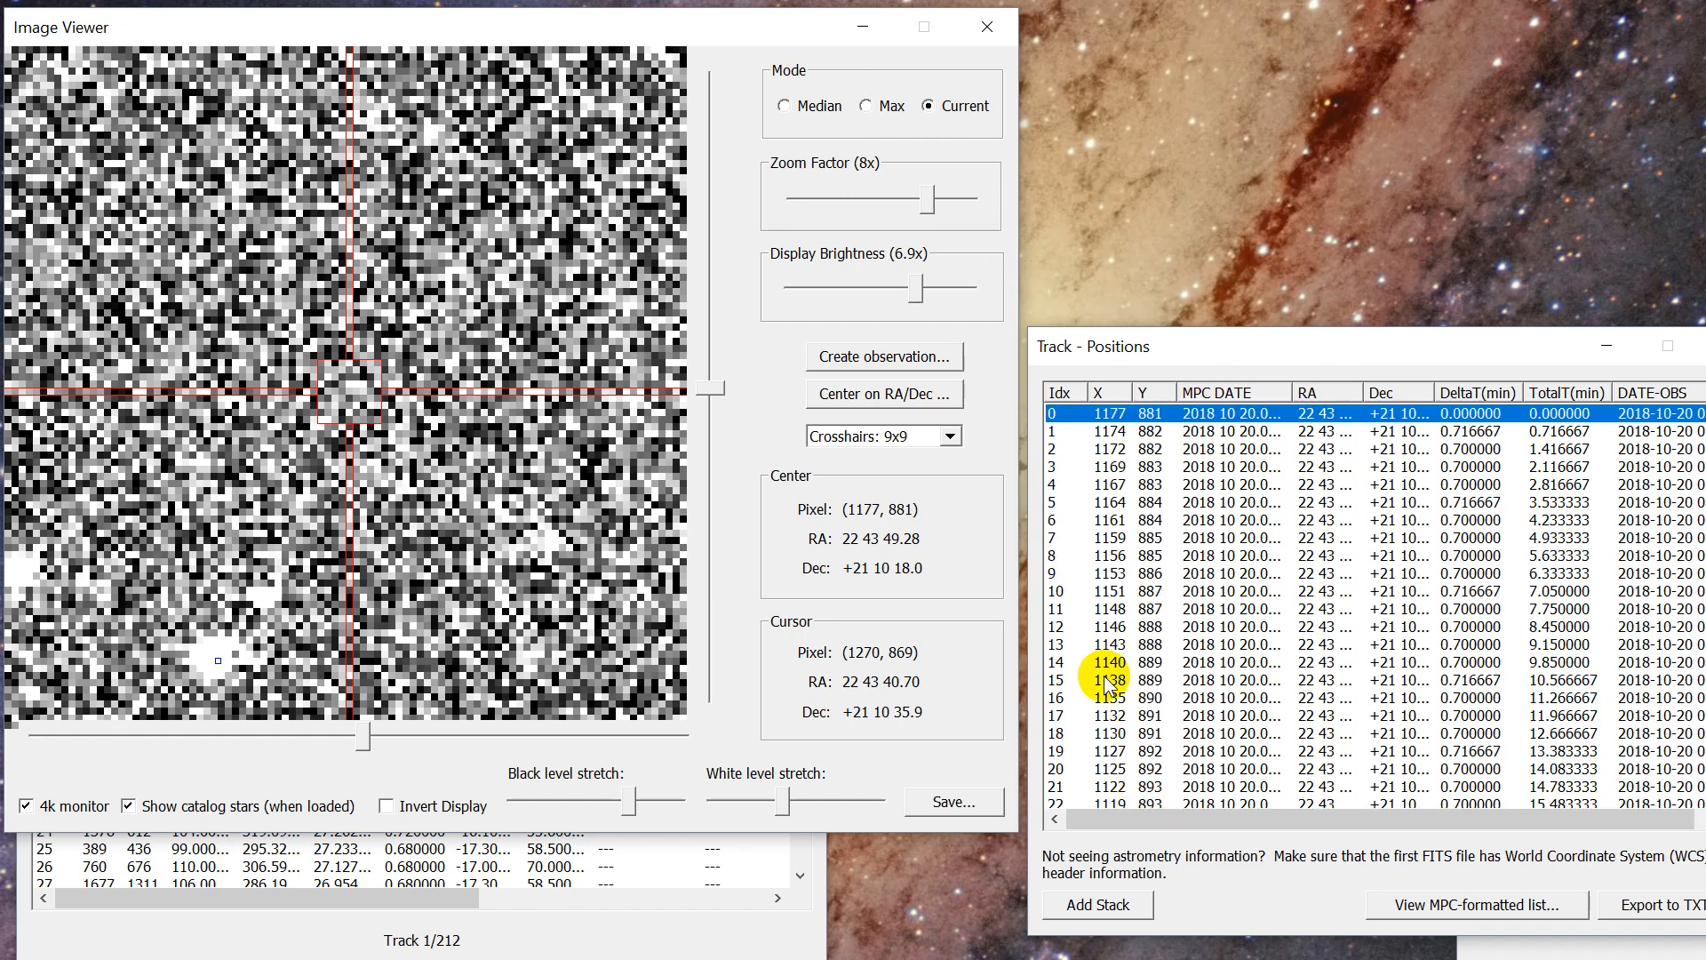
shift+click(1110, 649)
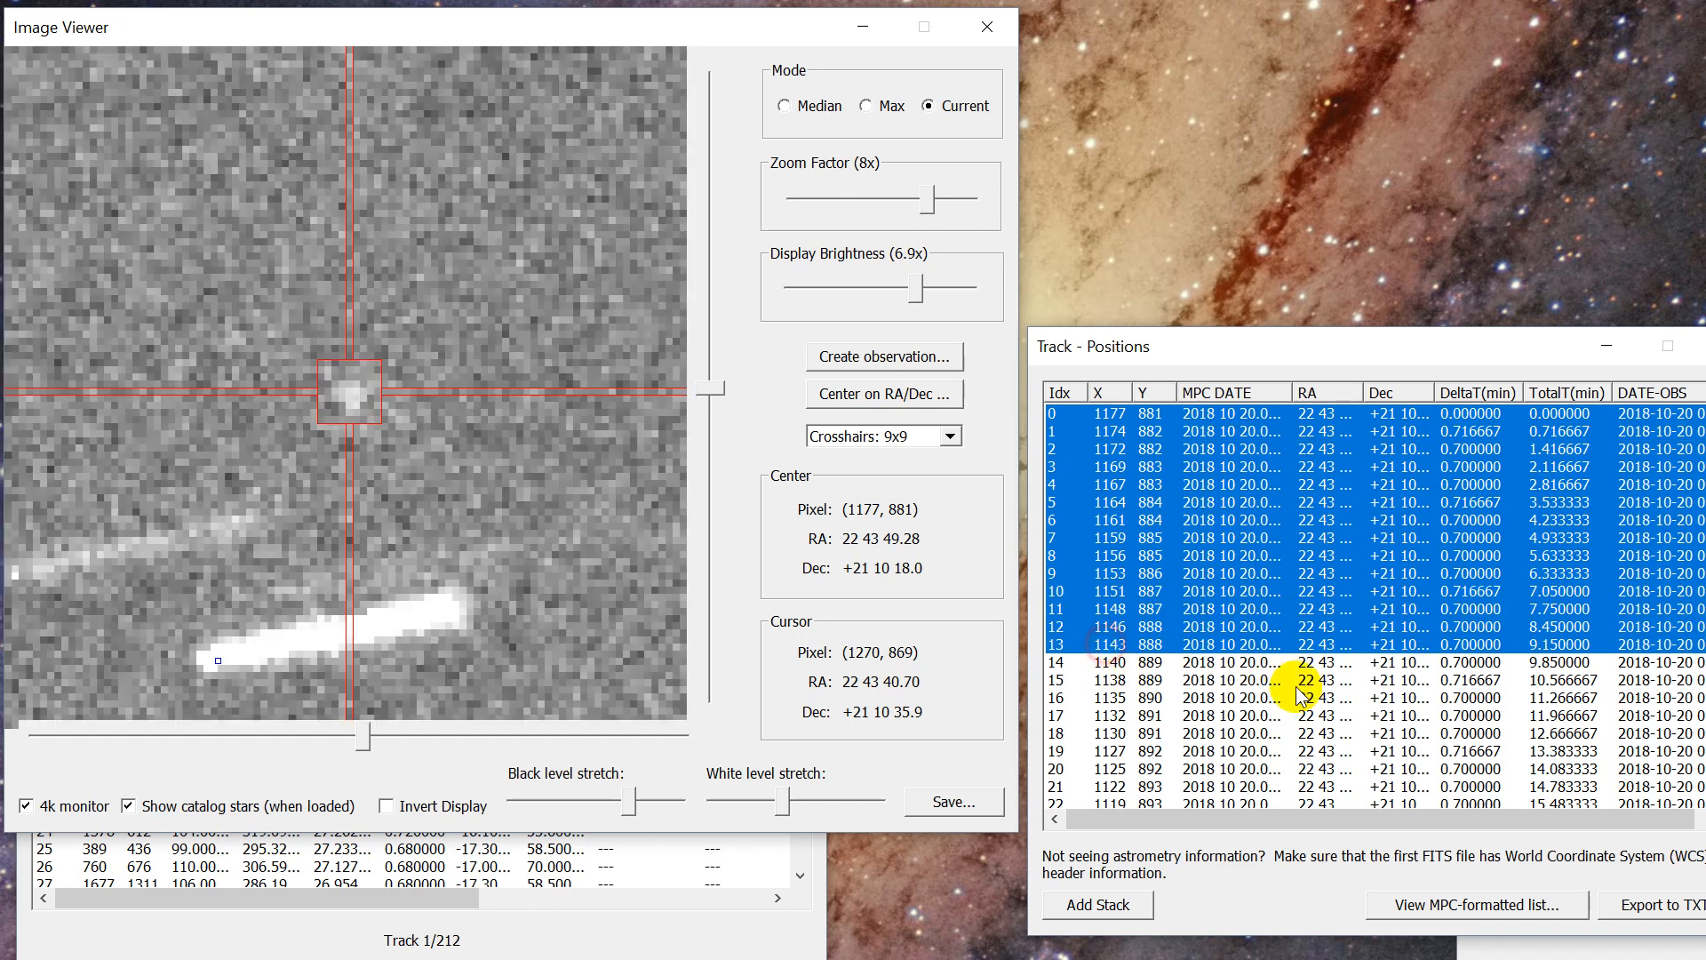
click(356, 414)
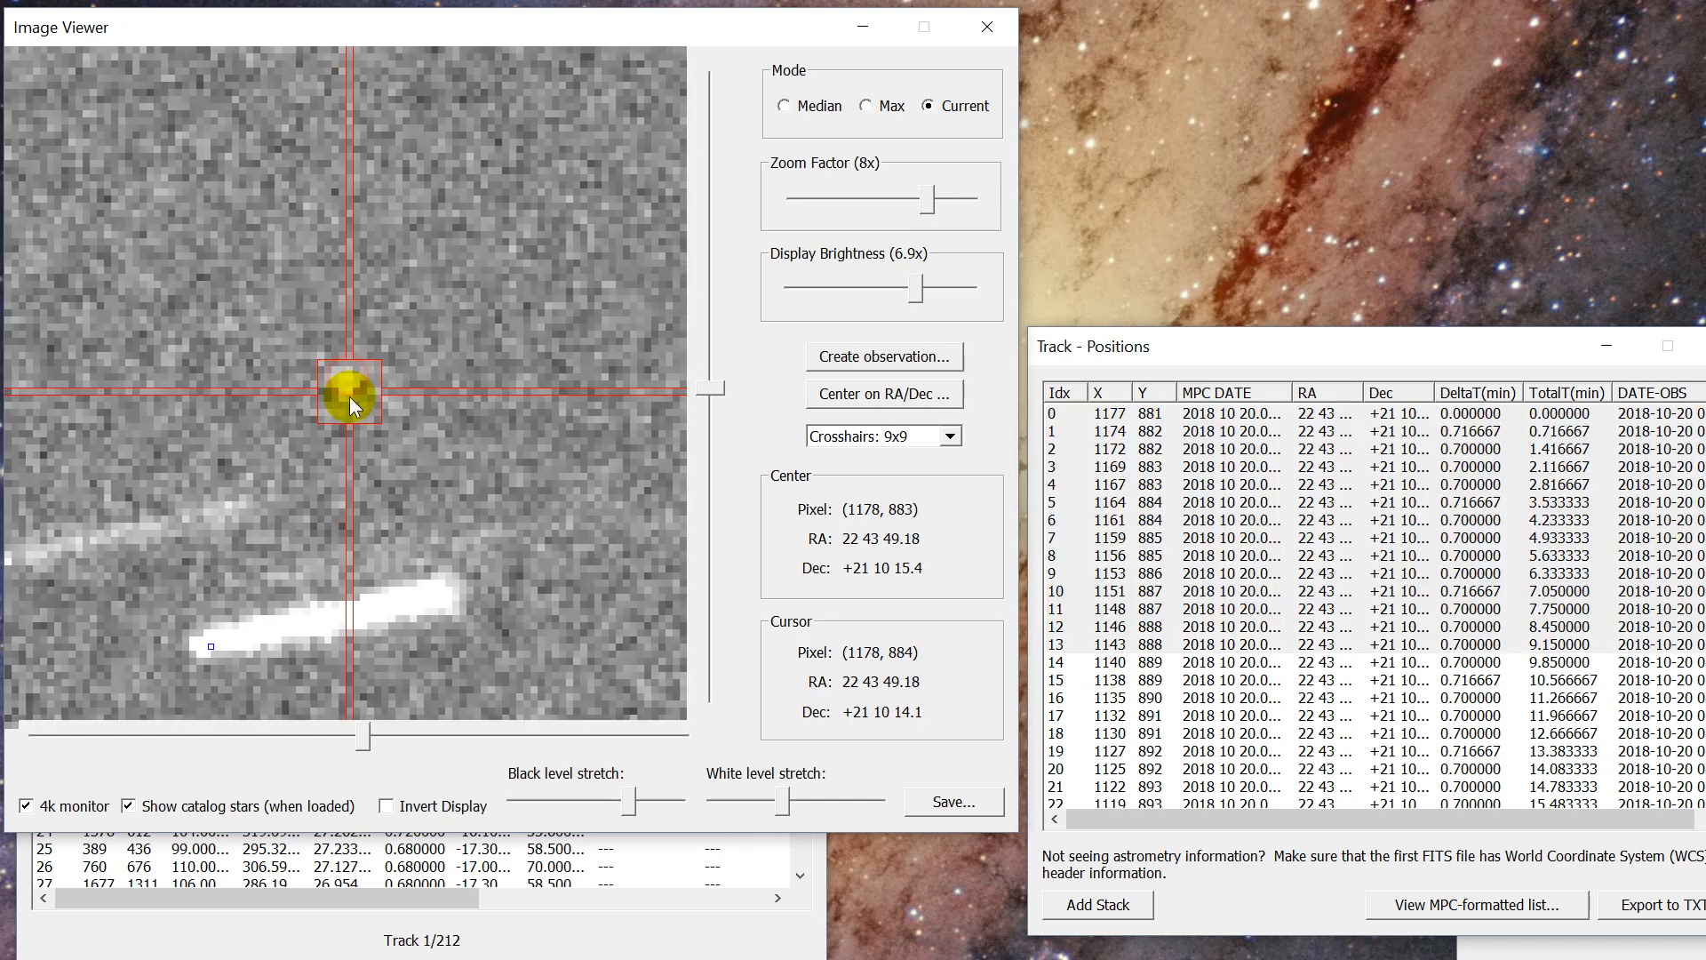
Stack positions 0 through 12 of the track in the Image Viewer.
click(1131, 505)
click(1165, 433)
click(1156, 415)
shift+click(1143, 627)
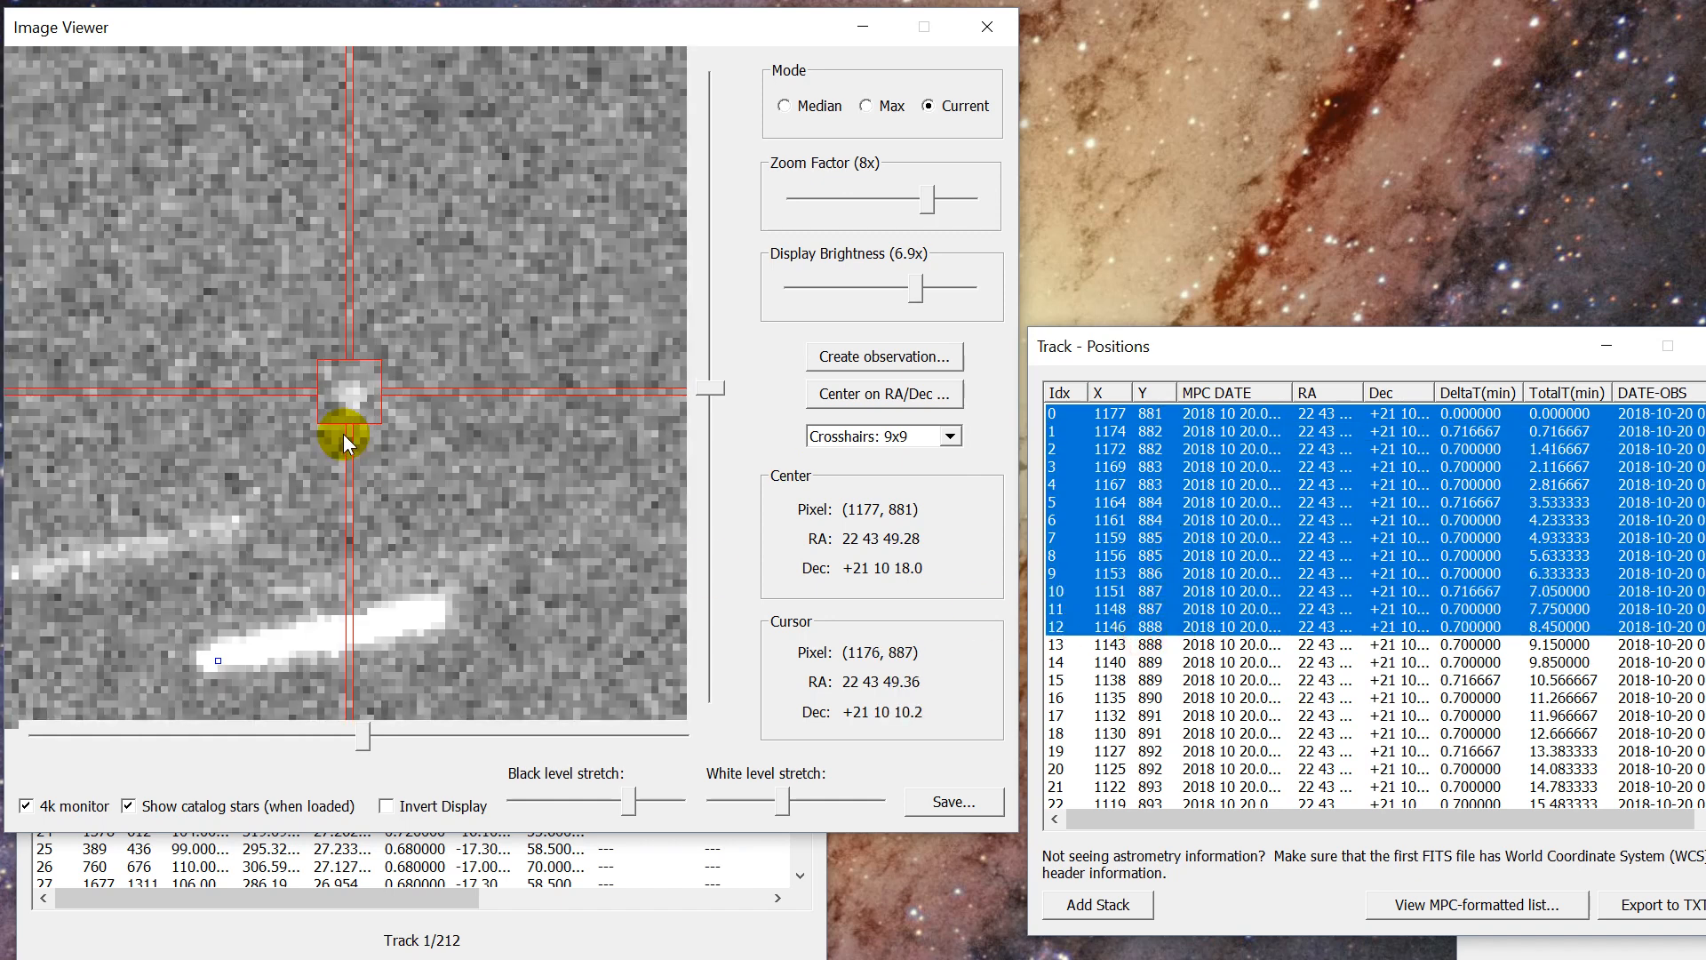
Center the crosshairs on the object at pixel (1177, 881), create an observation there, and select it in the list.
click(347, 396)
click(331, 408)
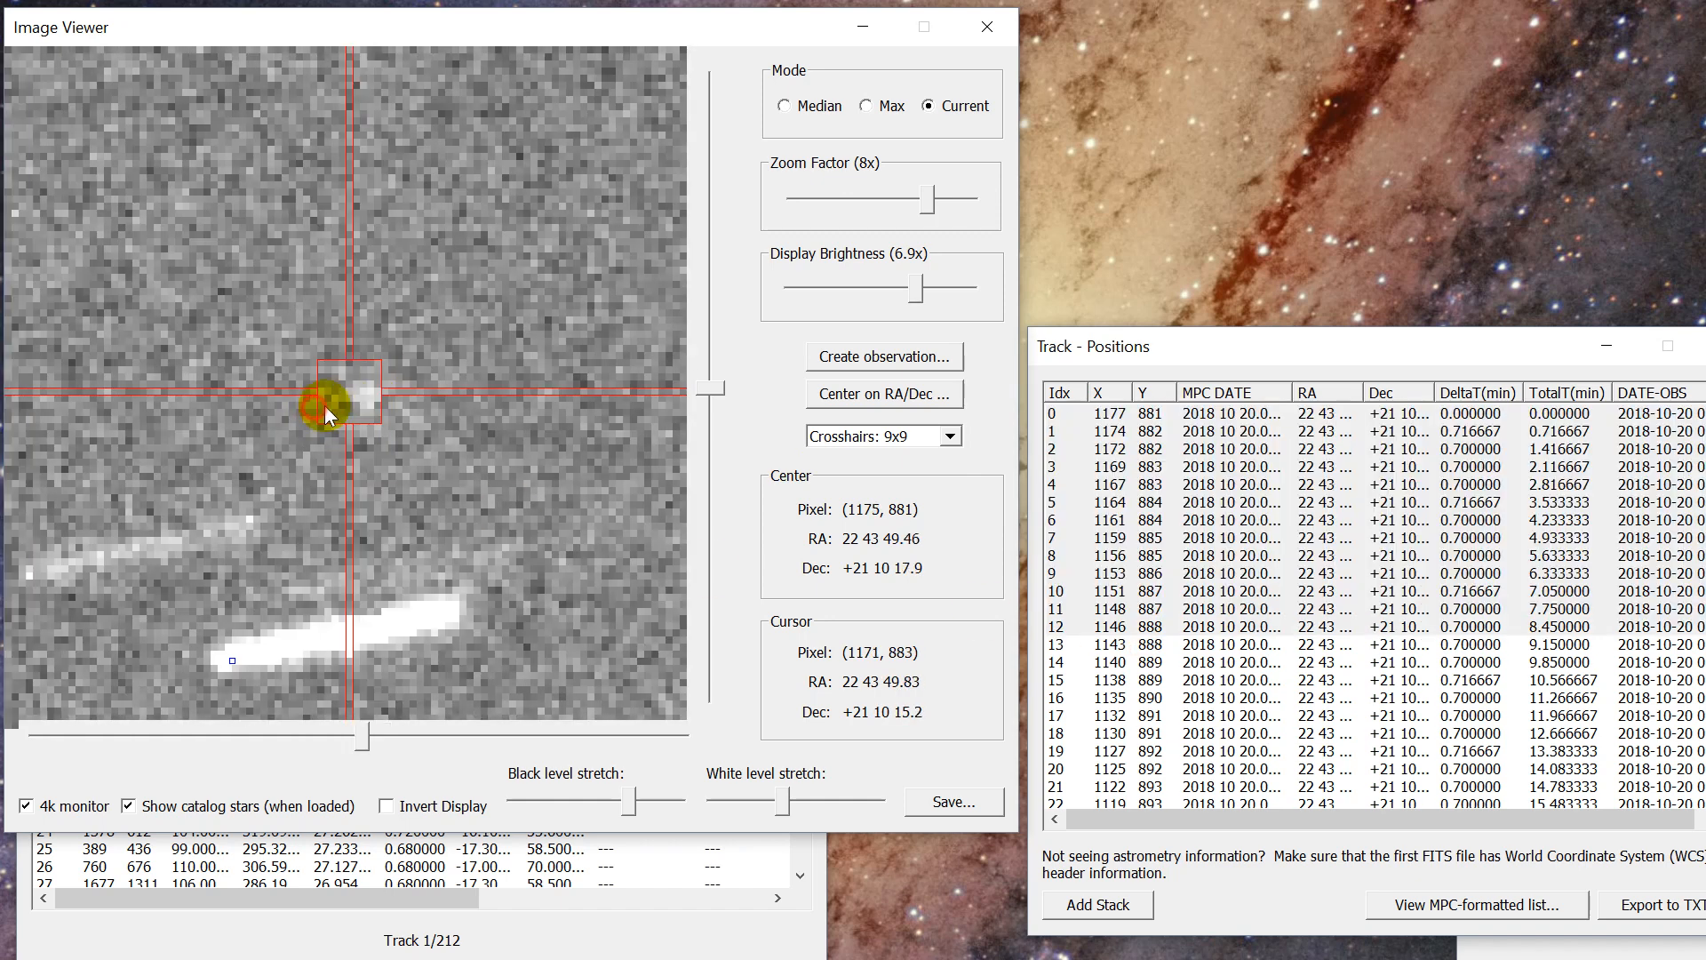
click(373, 405)
click(342, 376)
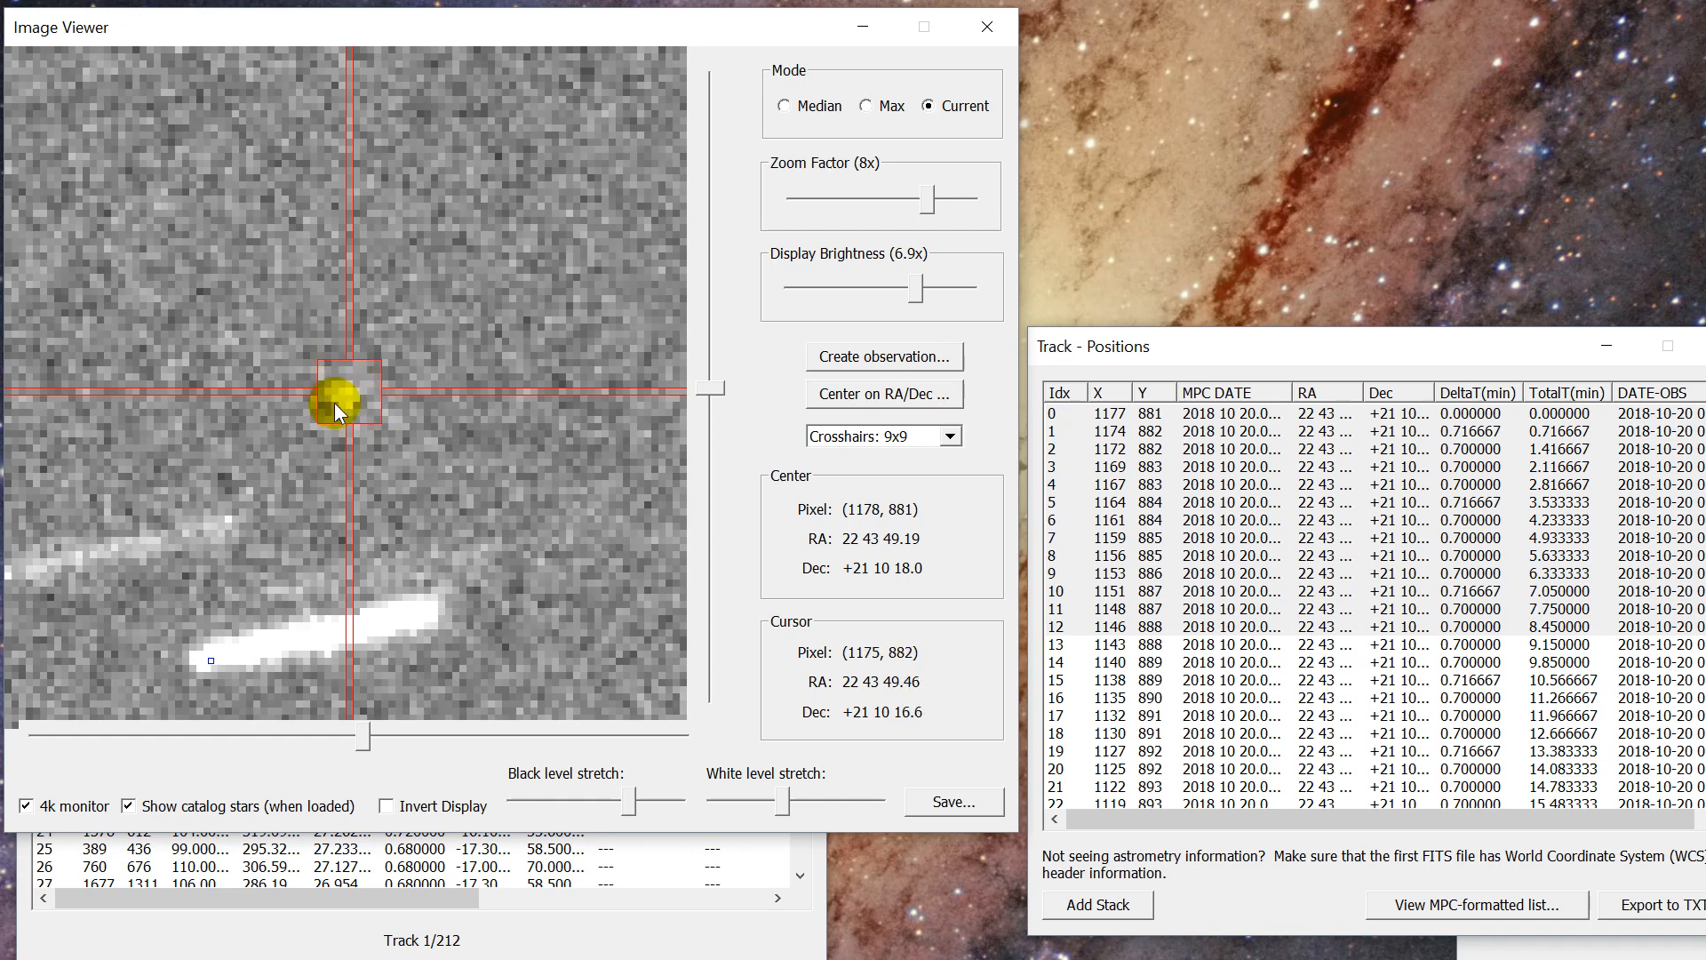
click(333, 406)
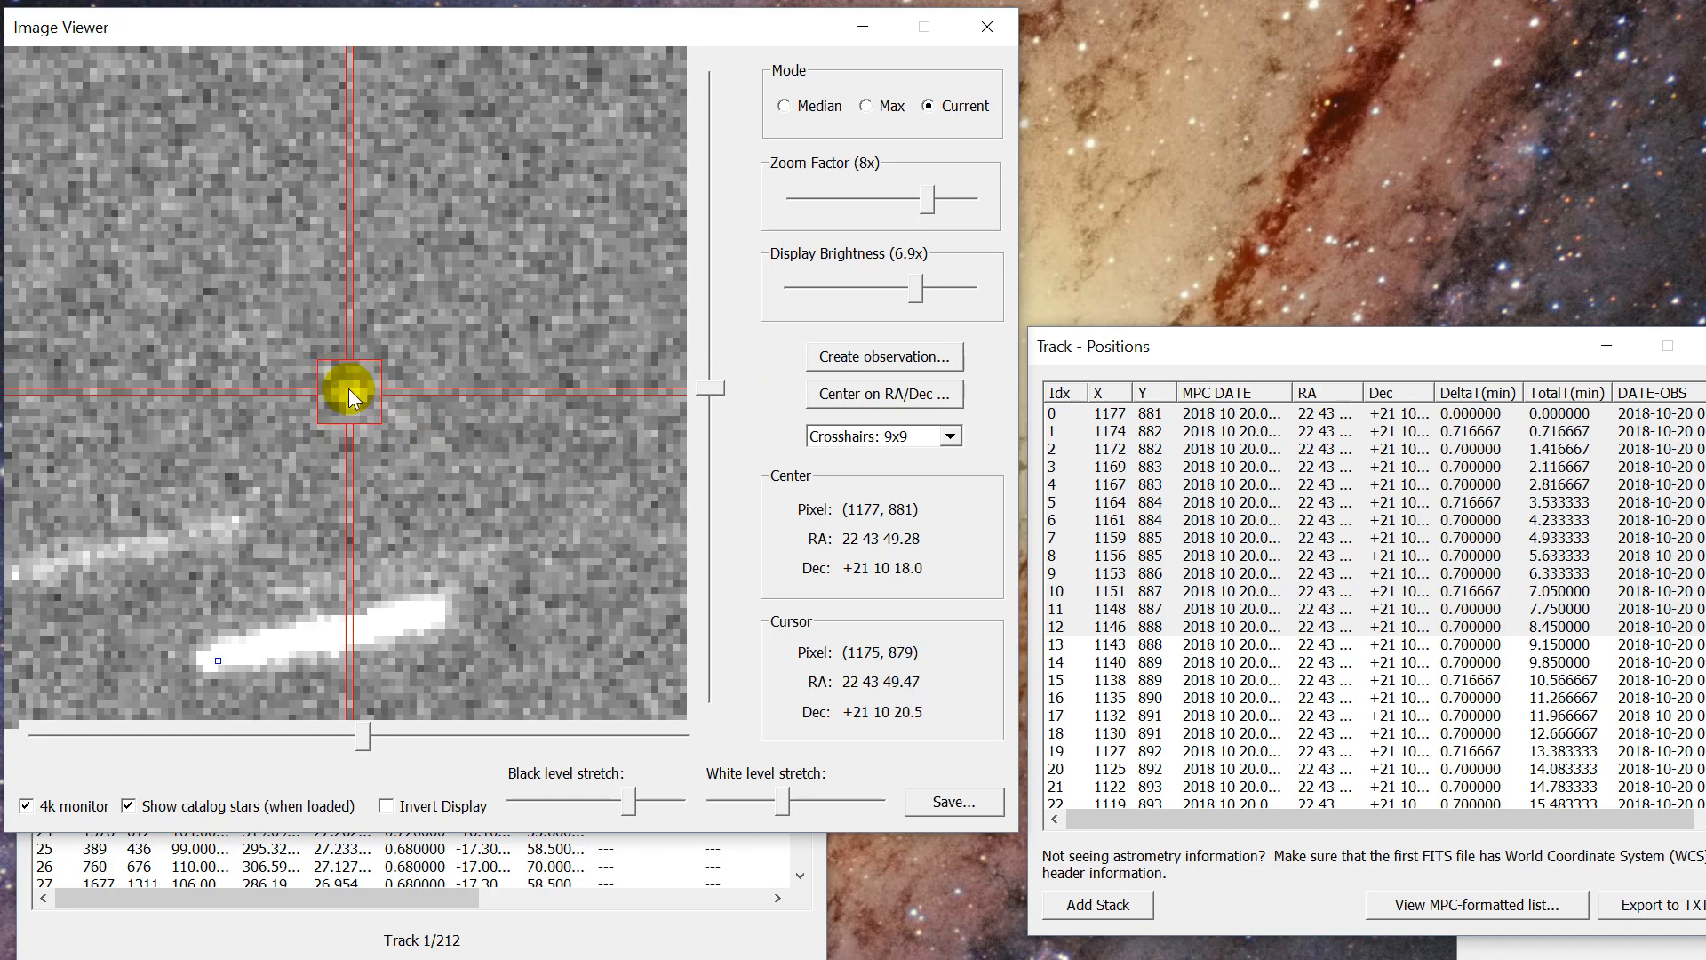
click(889, 354)
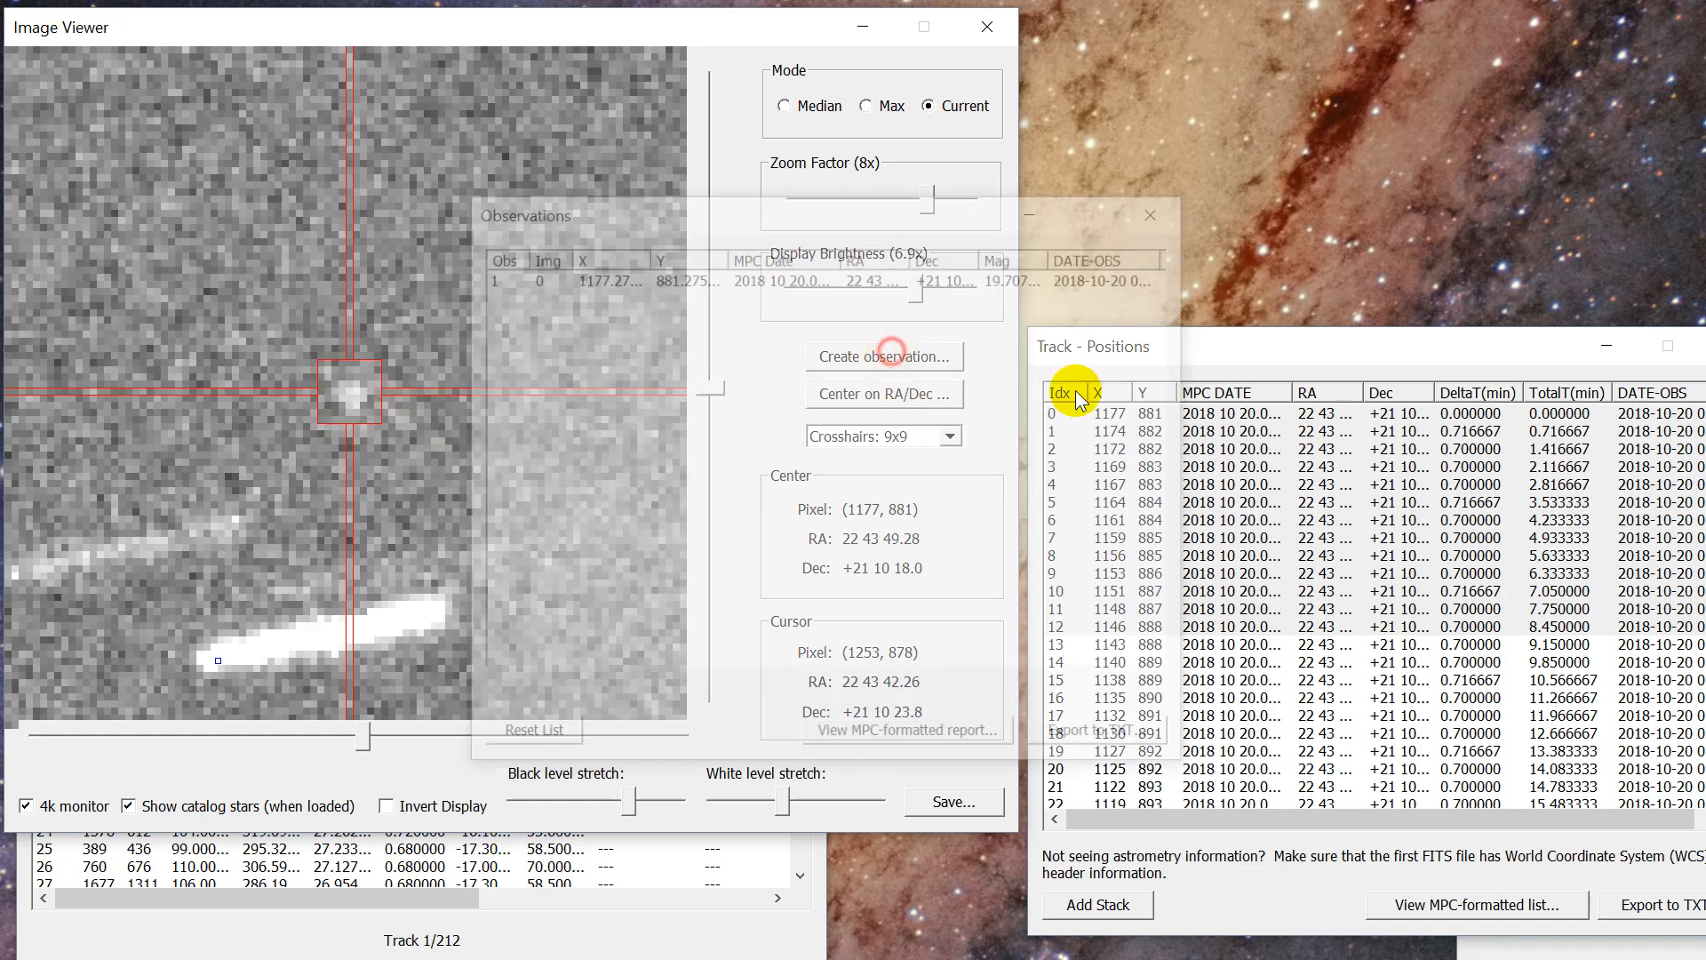
click(668, 282)
Stack positions 13 through 24 and create a second observation of the object, keeping the Observations window clear of the Image Viewer.
drag(862, 216, 739, 56)
drag(1164, 658, 1133, 791)
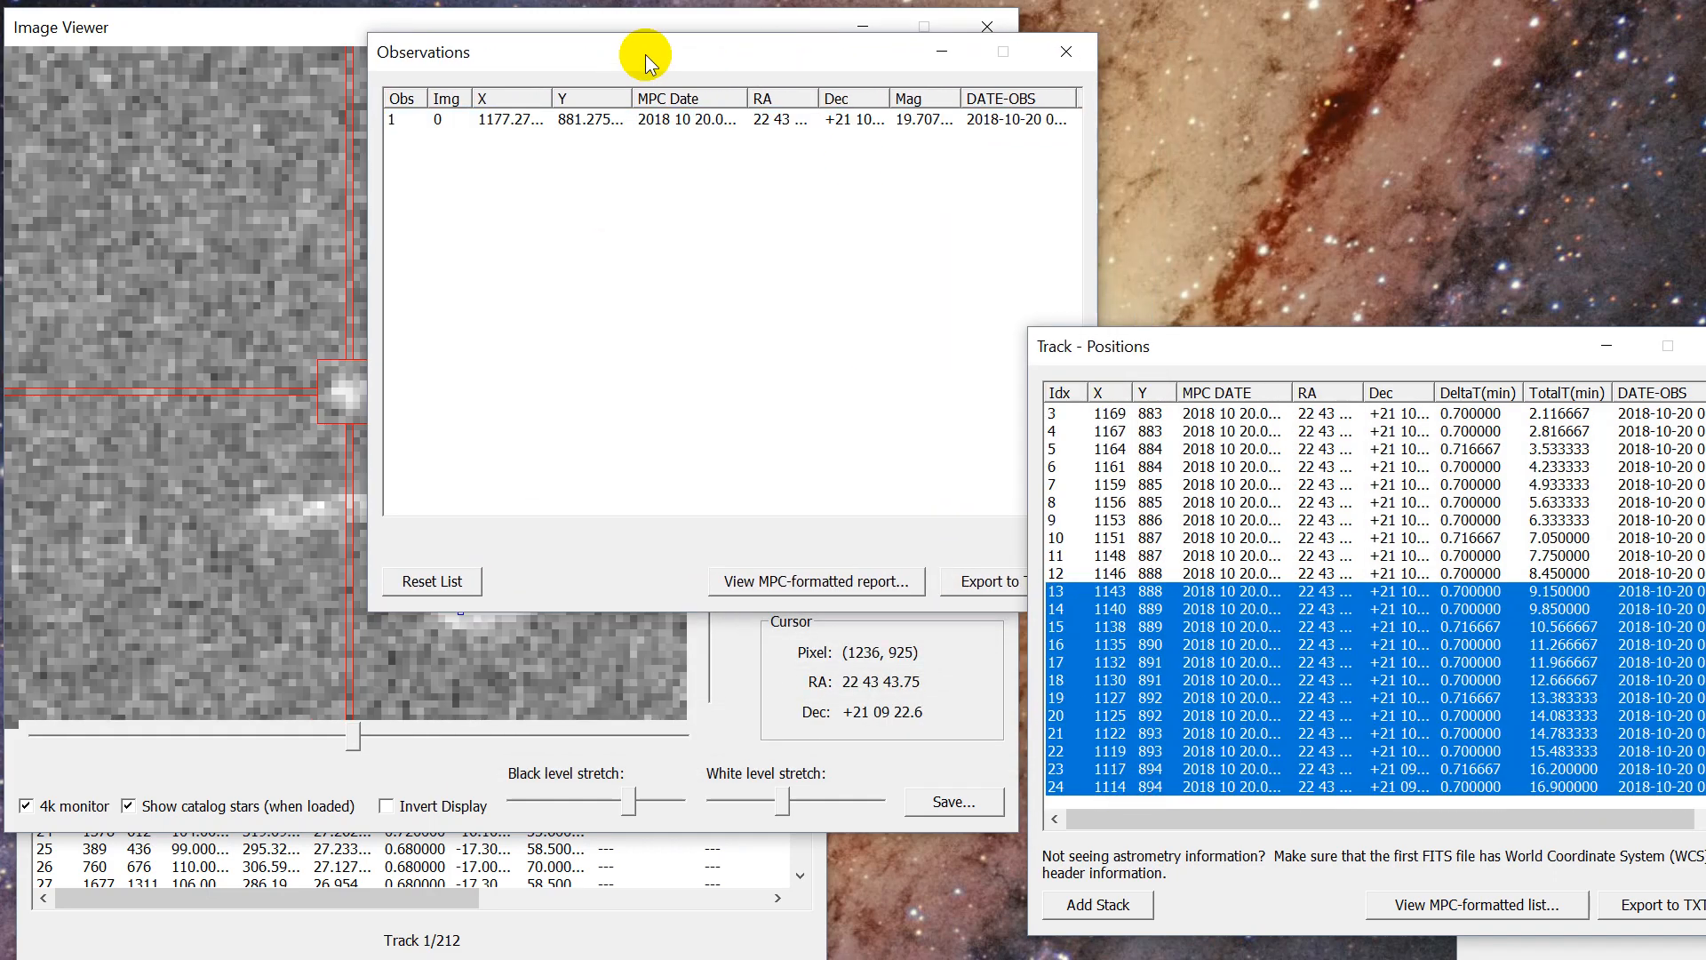
drag(646, 55, 1052, 57)
click(653, 32)
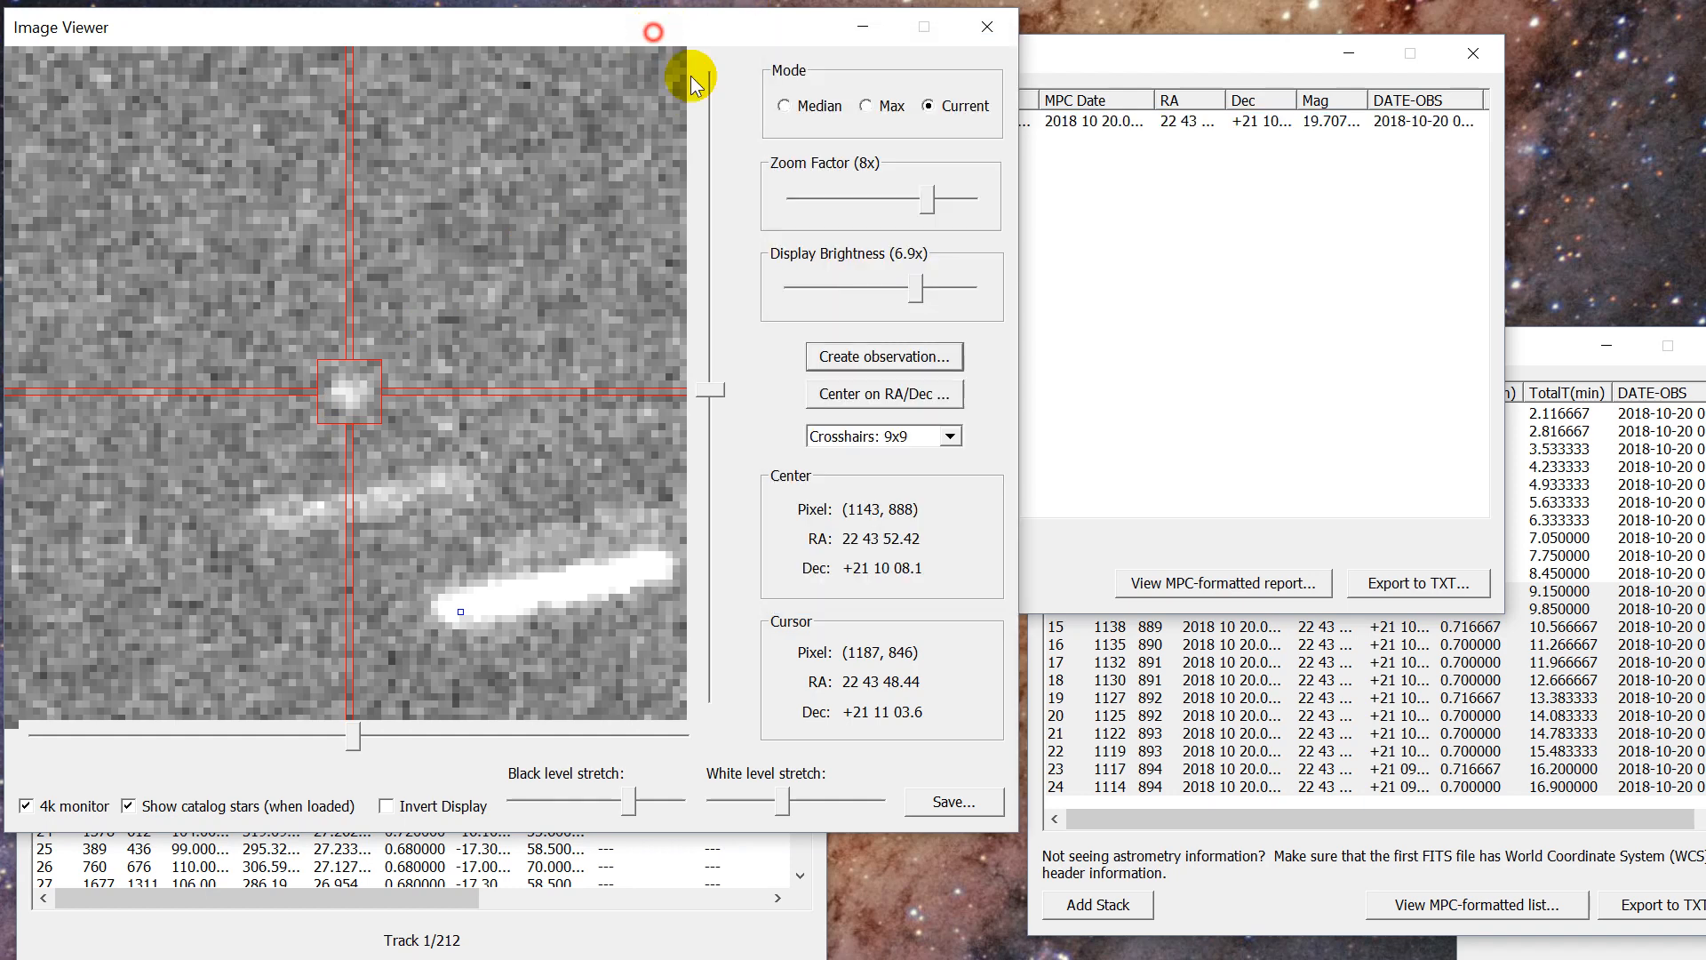
click(880, 355)
Move the Observations window beside the object's image and view observation 2, followed by observation 1.
drag(1182, 56, 1278, 44)
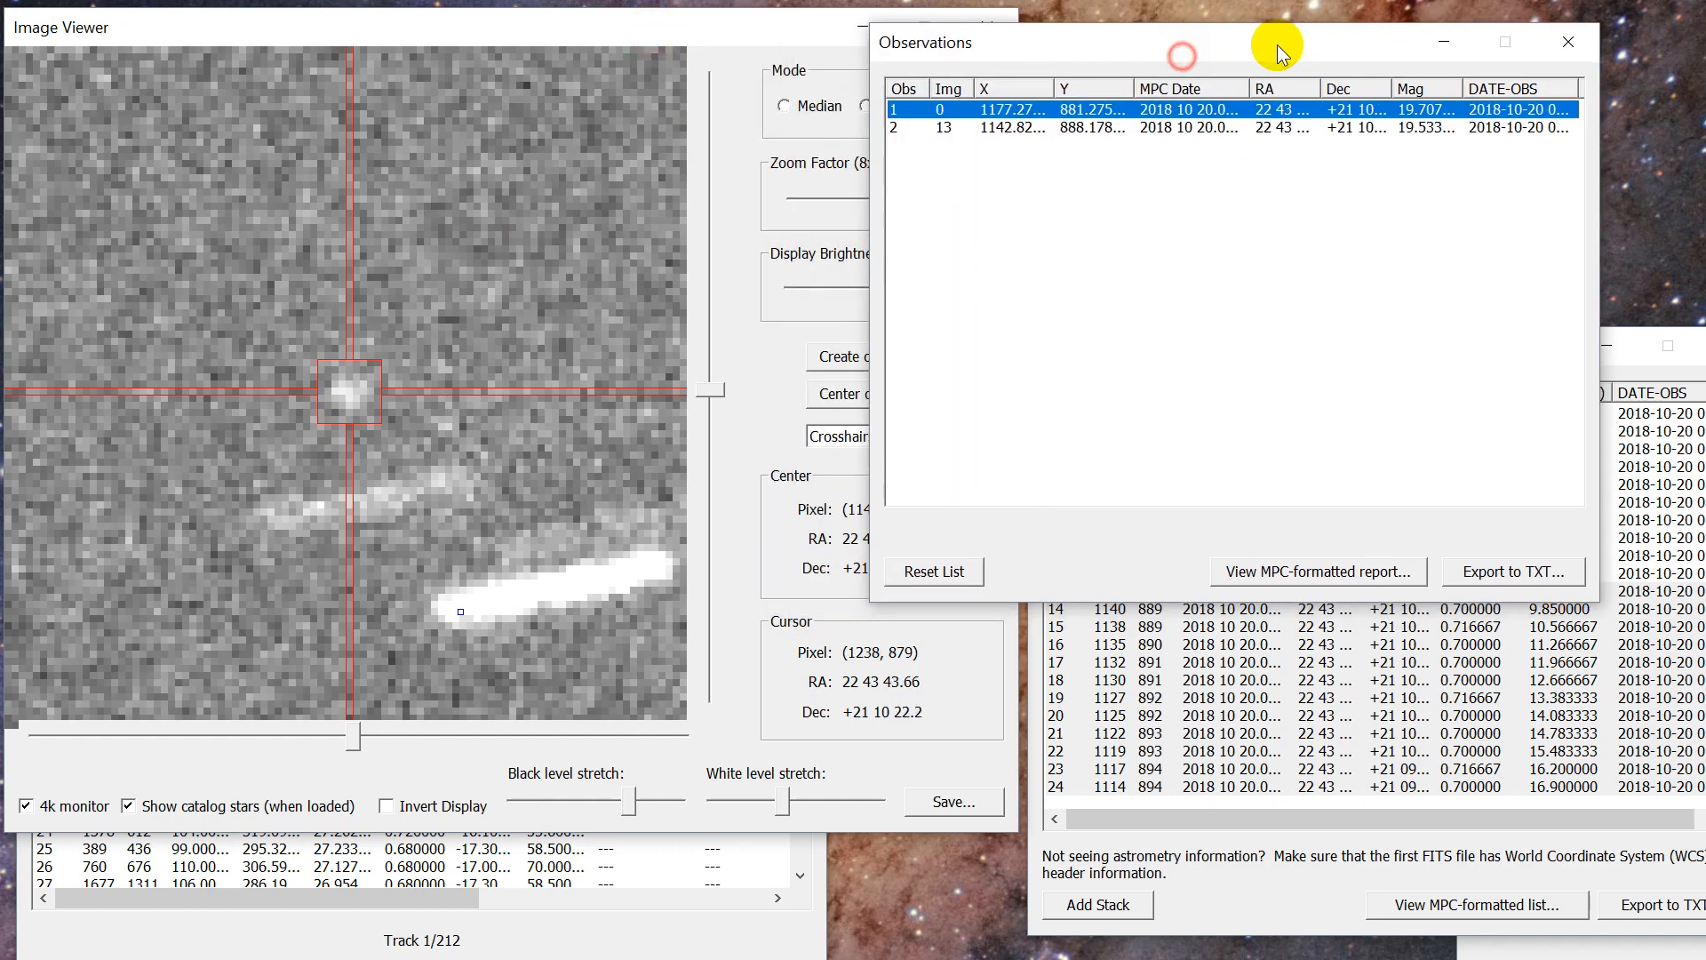
drag(1156, 40, 925, 108)
click(754, 201)
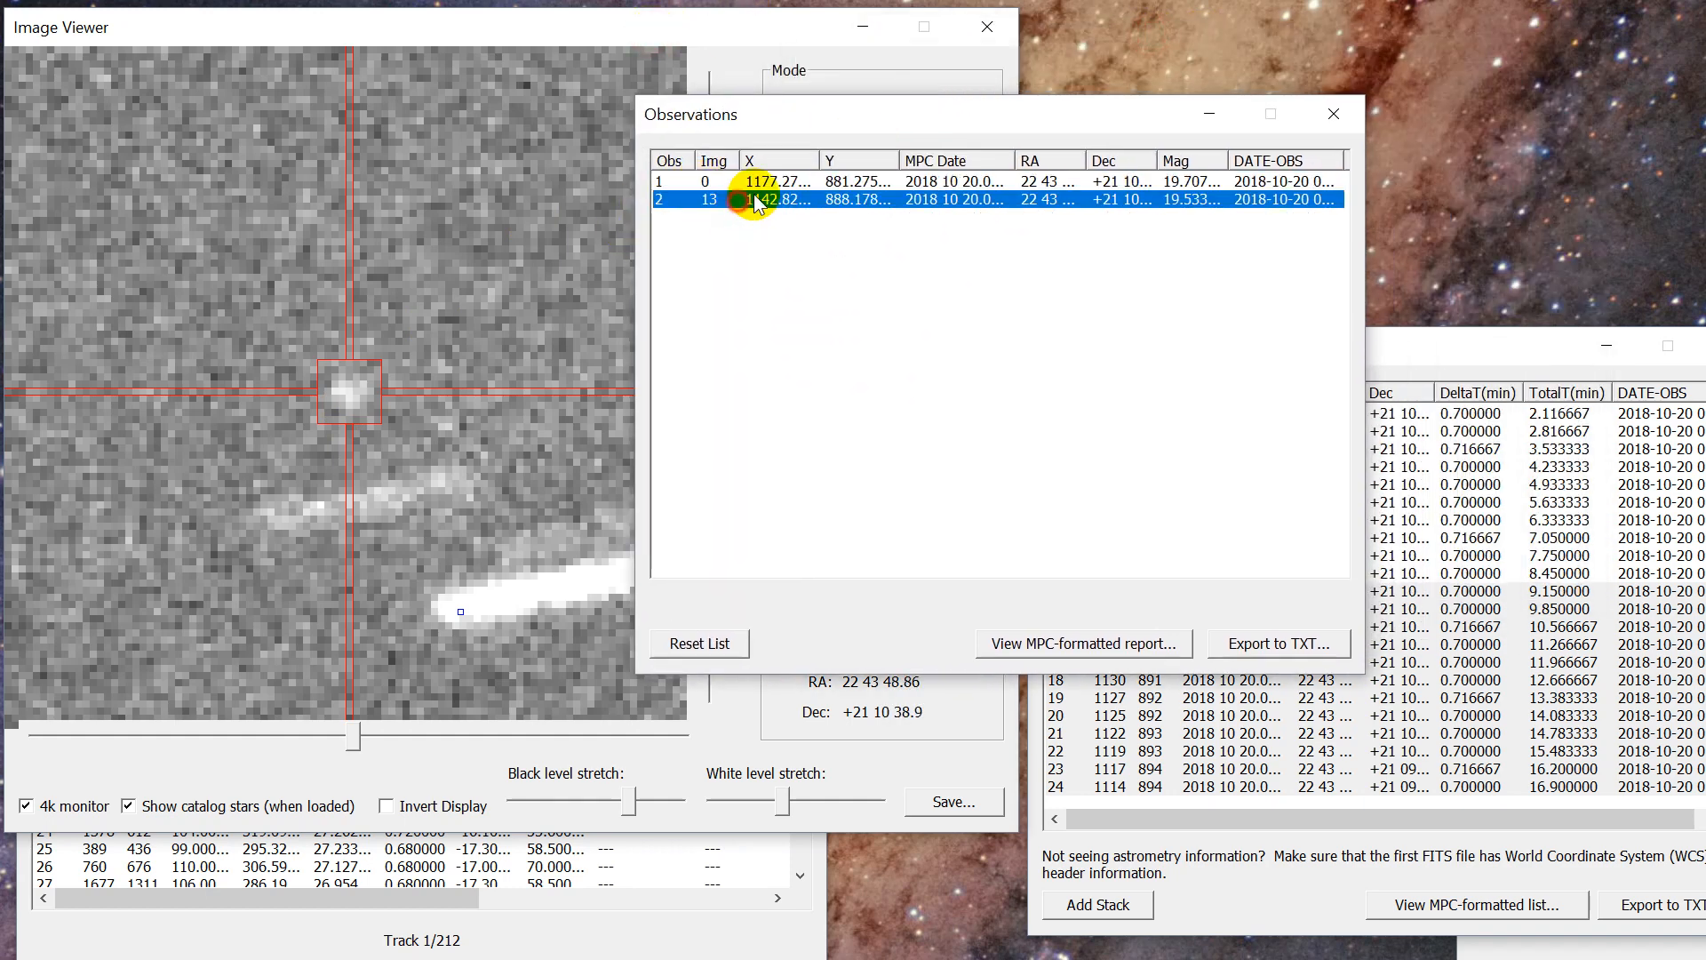
click(755, 182)
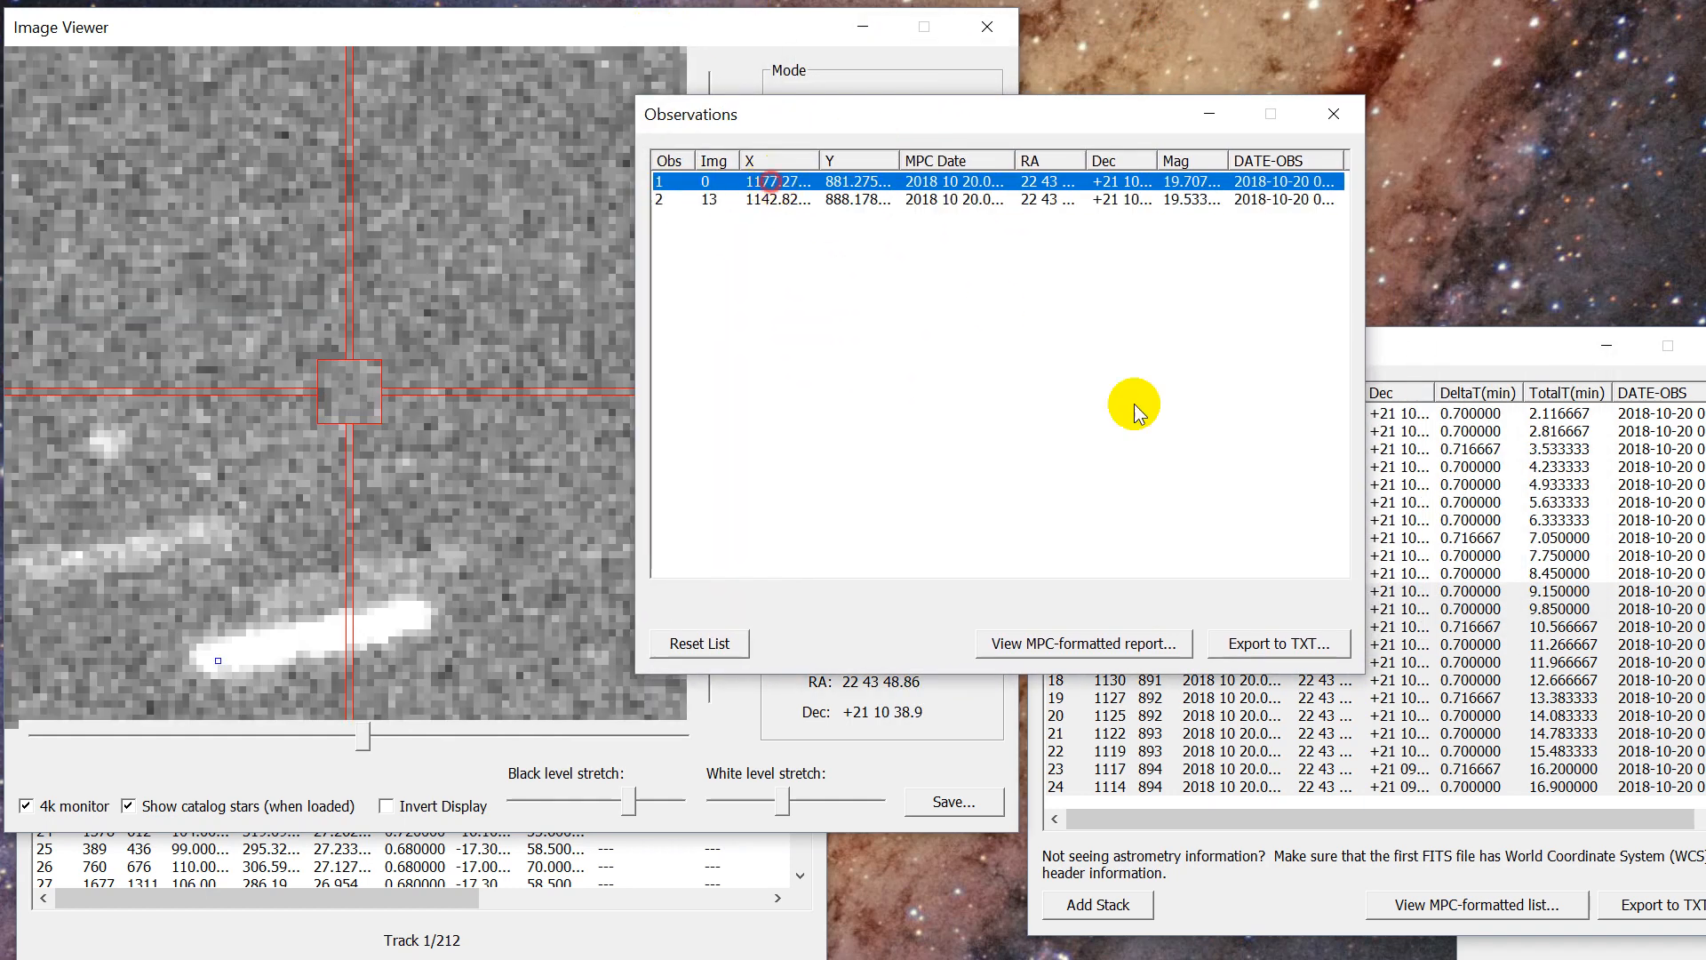
Request the MPC-formatted report for the two observations, keeping V03 as the station code.
click(1159, 645)
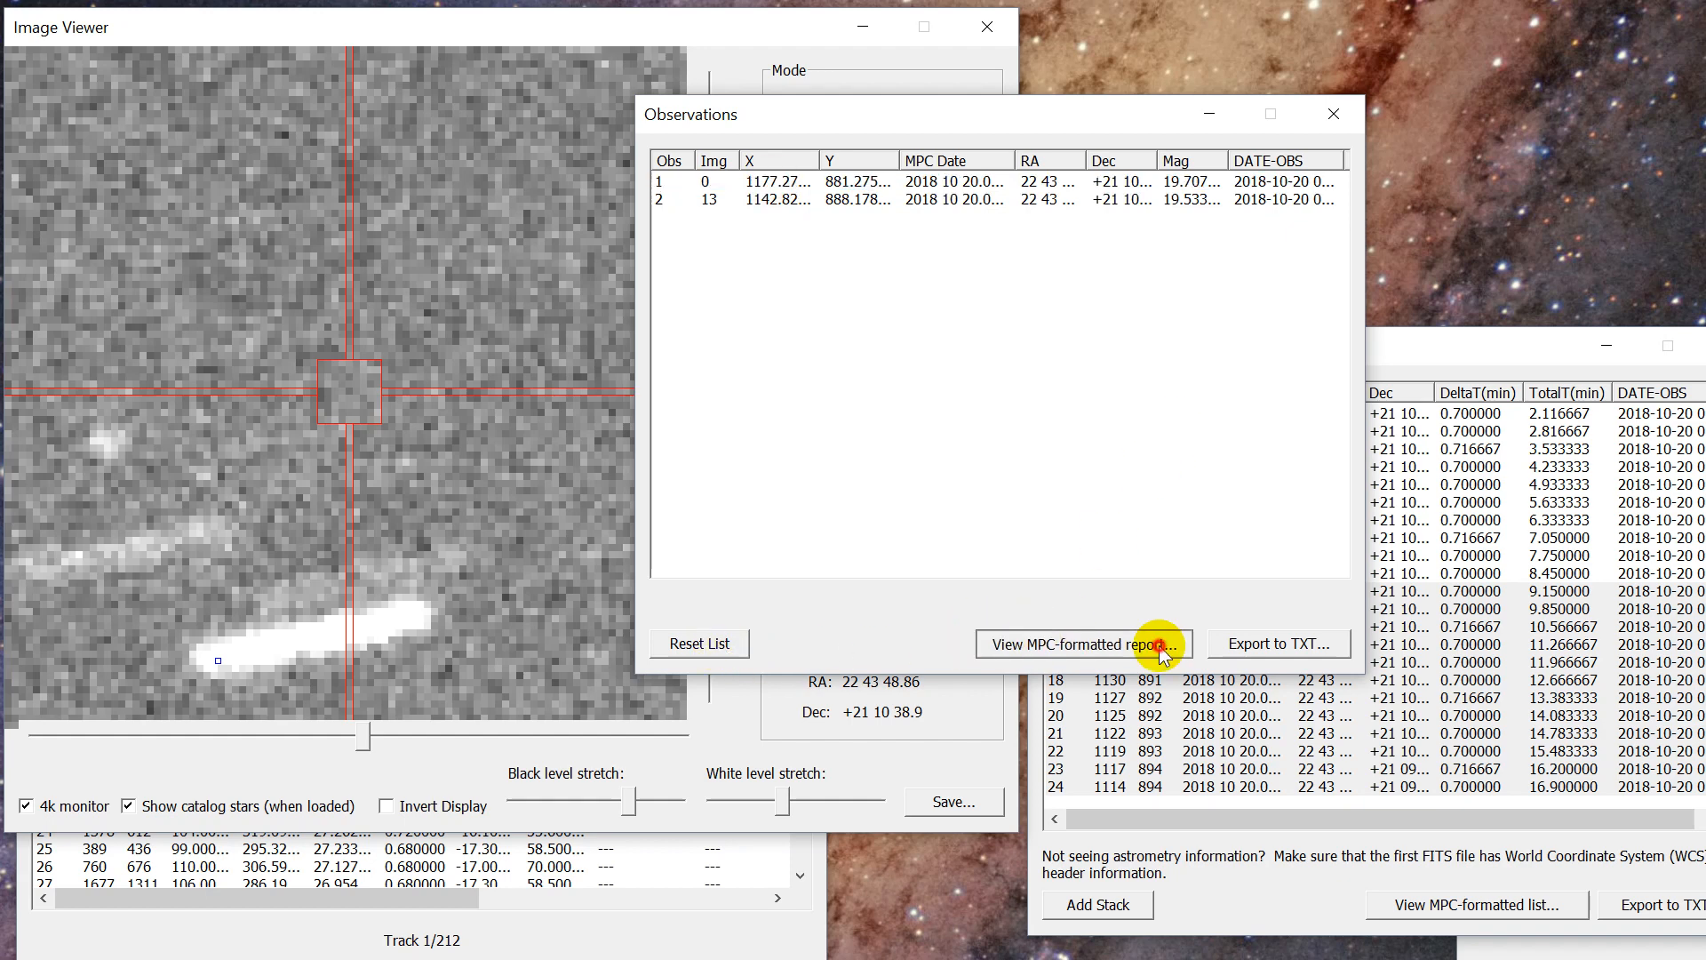
drag(1010, 233, 1047, 212)
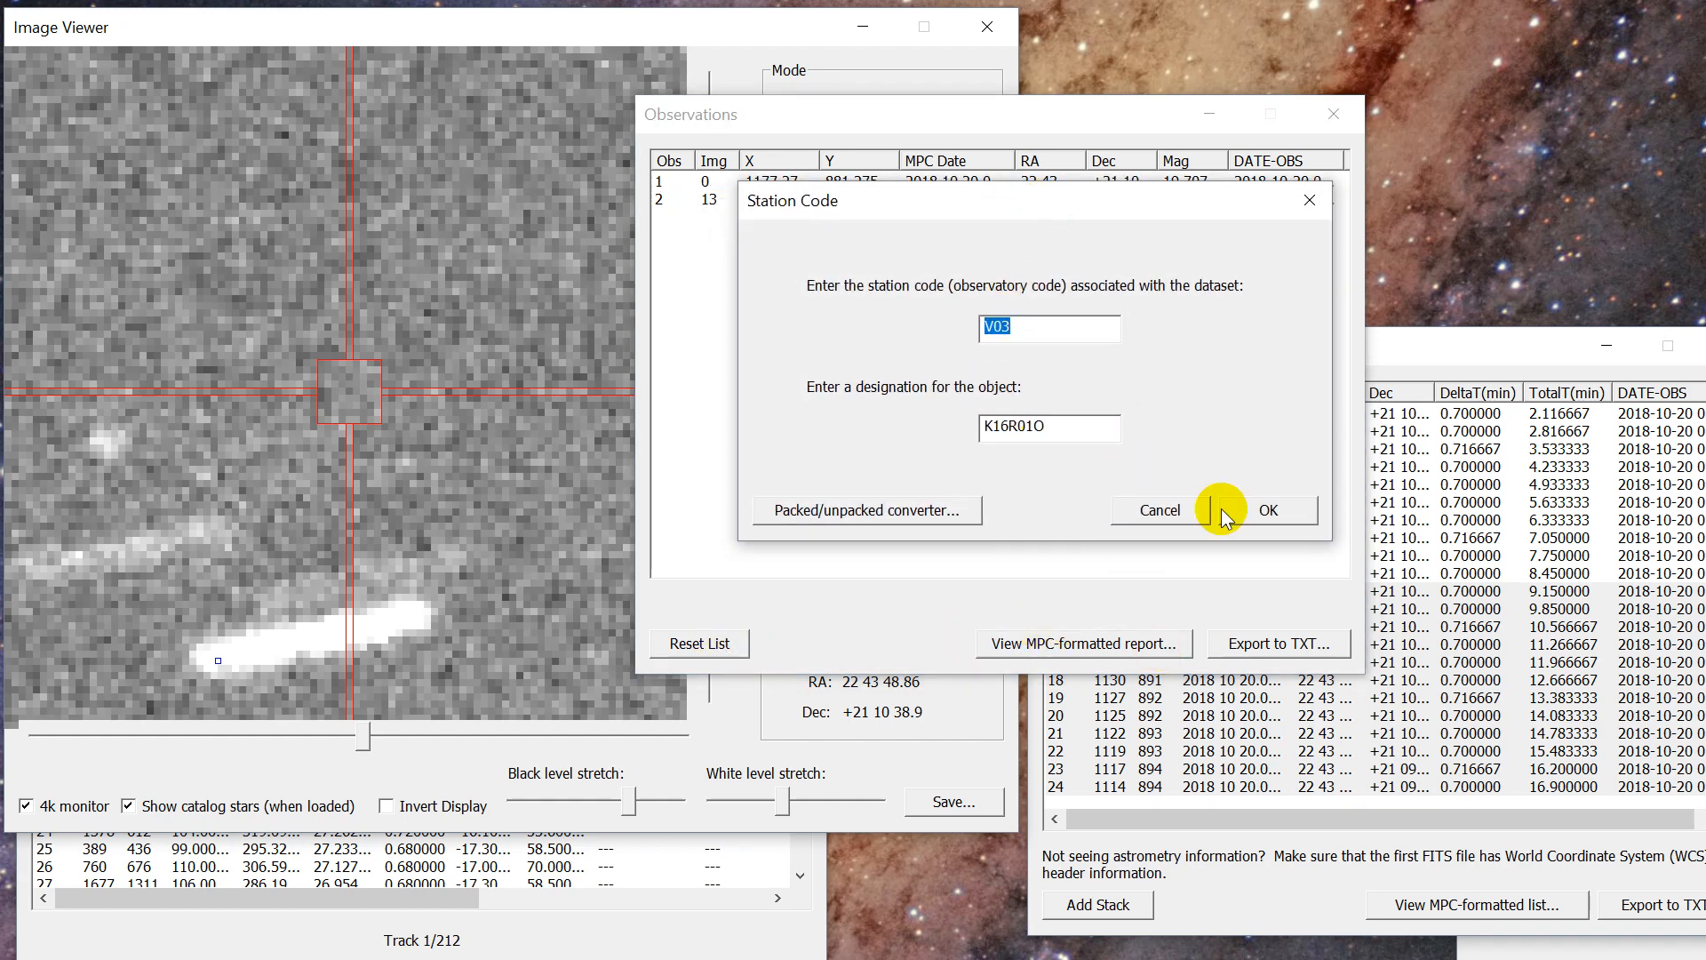
drag(1073, 324, 815, 324)
click(1051, 426)
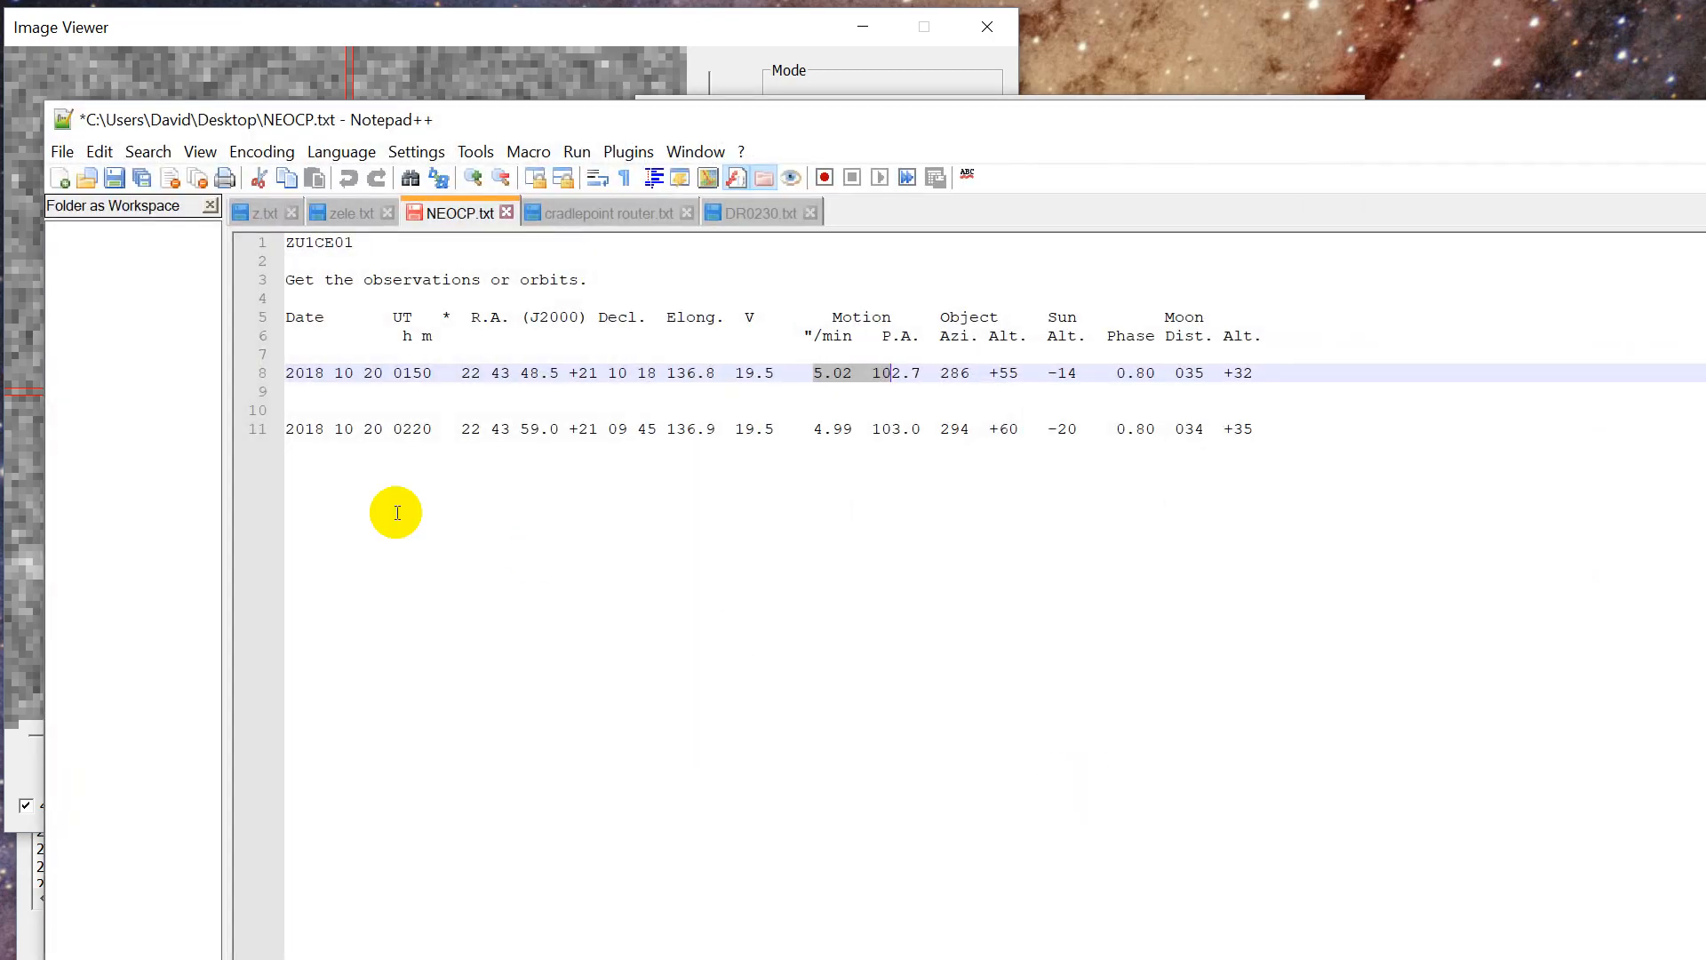
Look through z.txt in Notepad++ and copy the designation ZU1CE01 from NEOCP.txt.
click(260, 219)
scroll(404, 515, up, 20)
scroll(417, 562, down, 20)
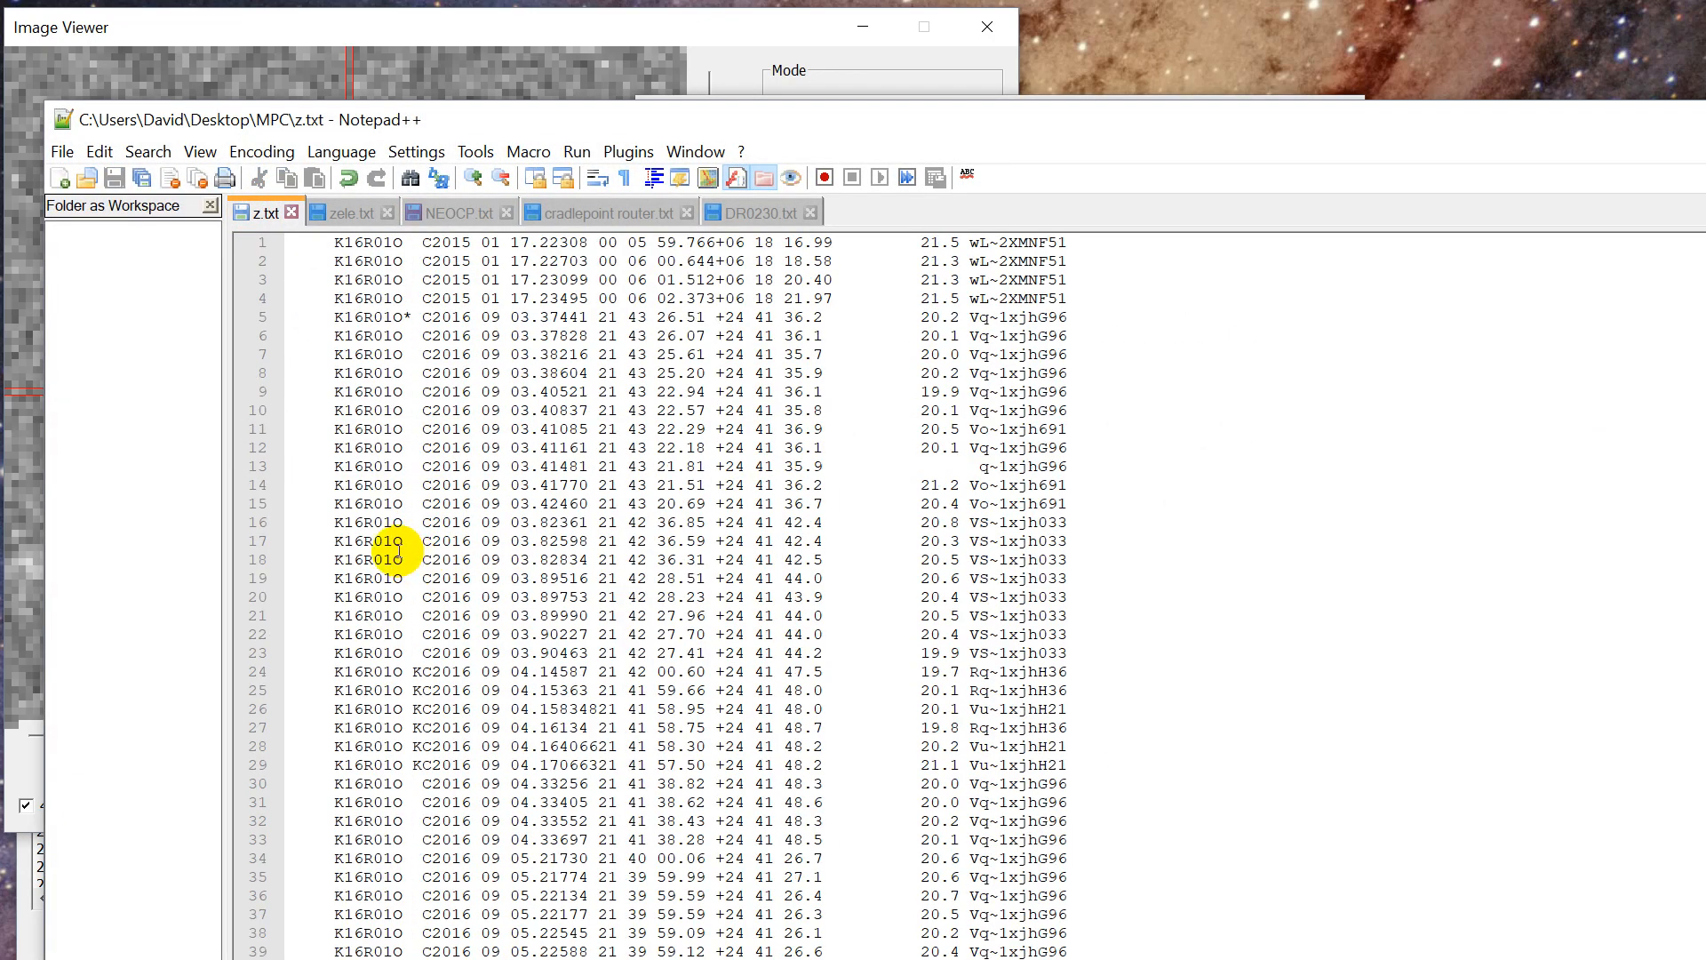
scroll(476, 615, up, 20)
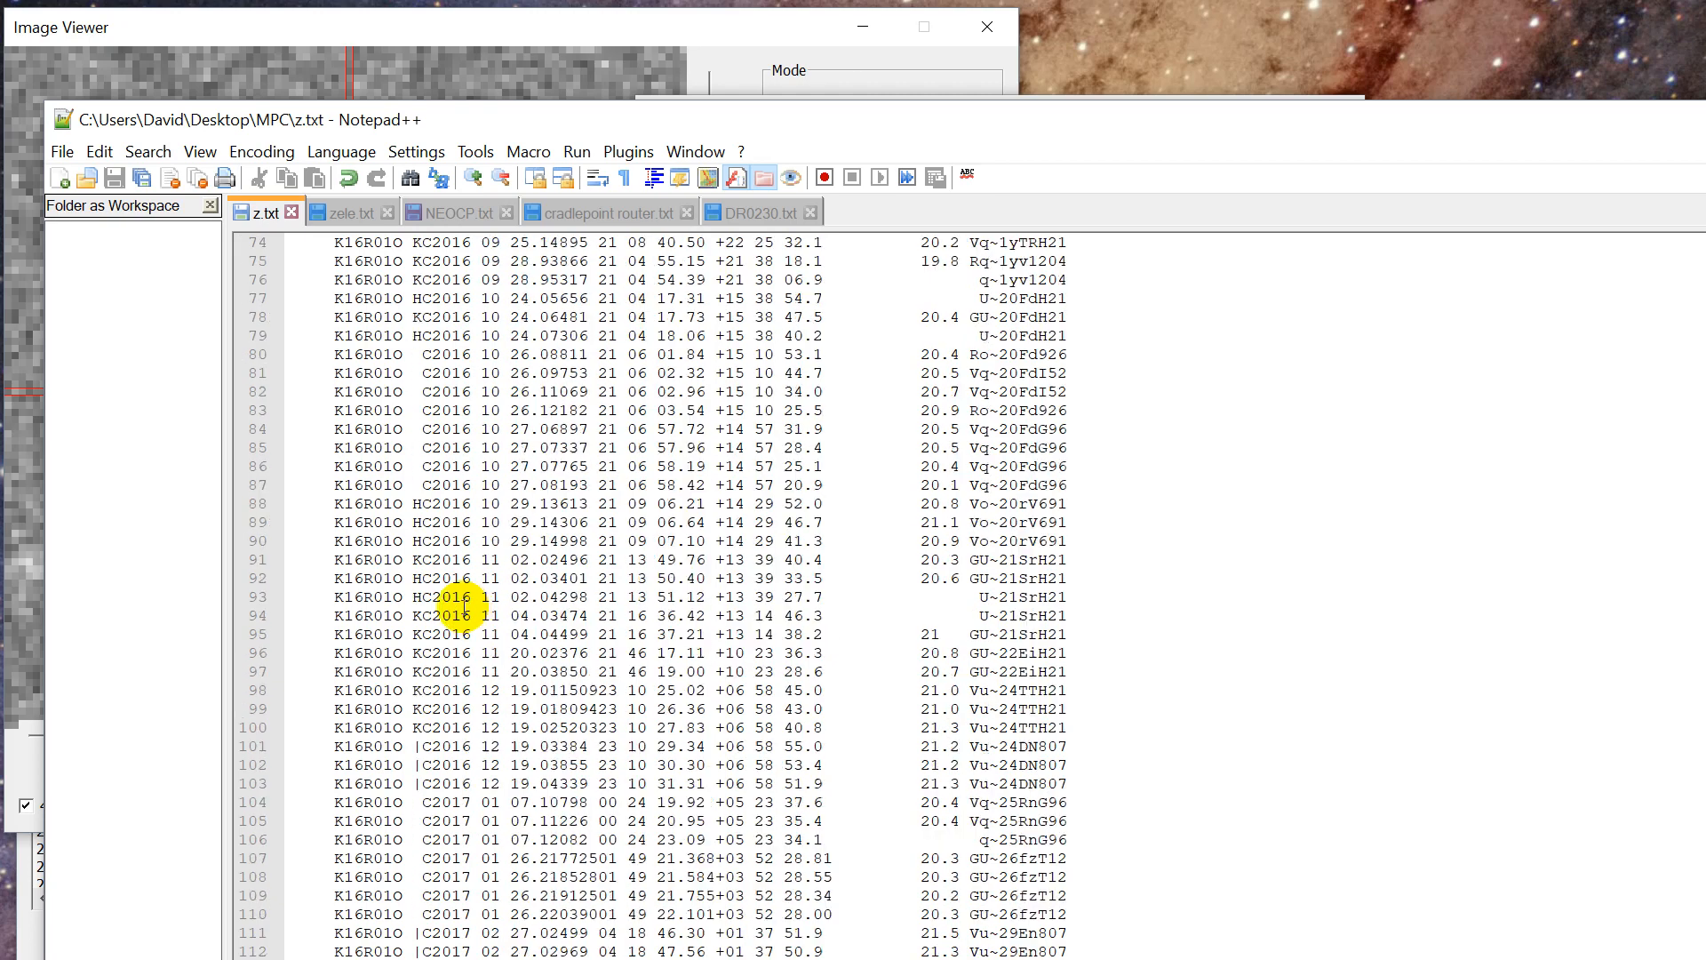
click(455, 203)
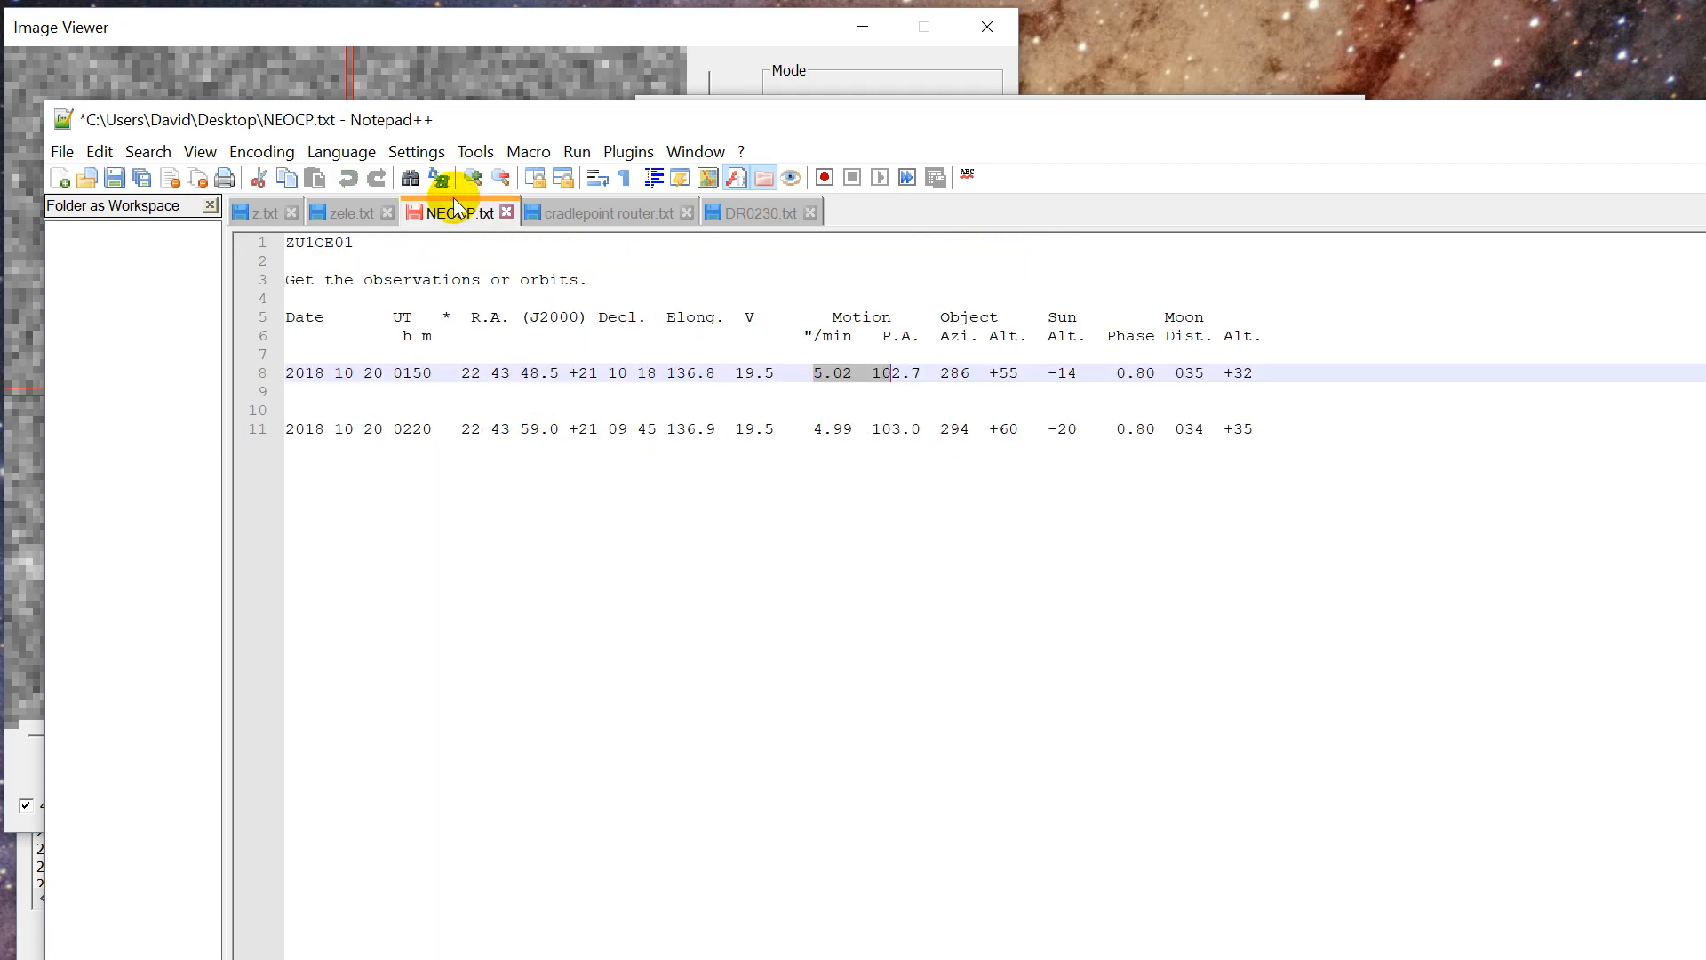
double_click(313, 240)
key(ctrl+c)
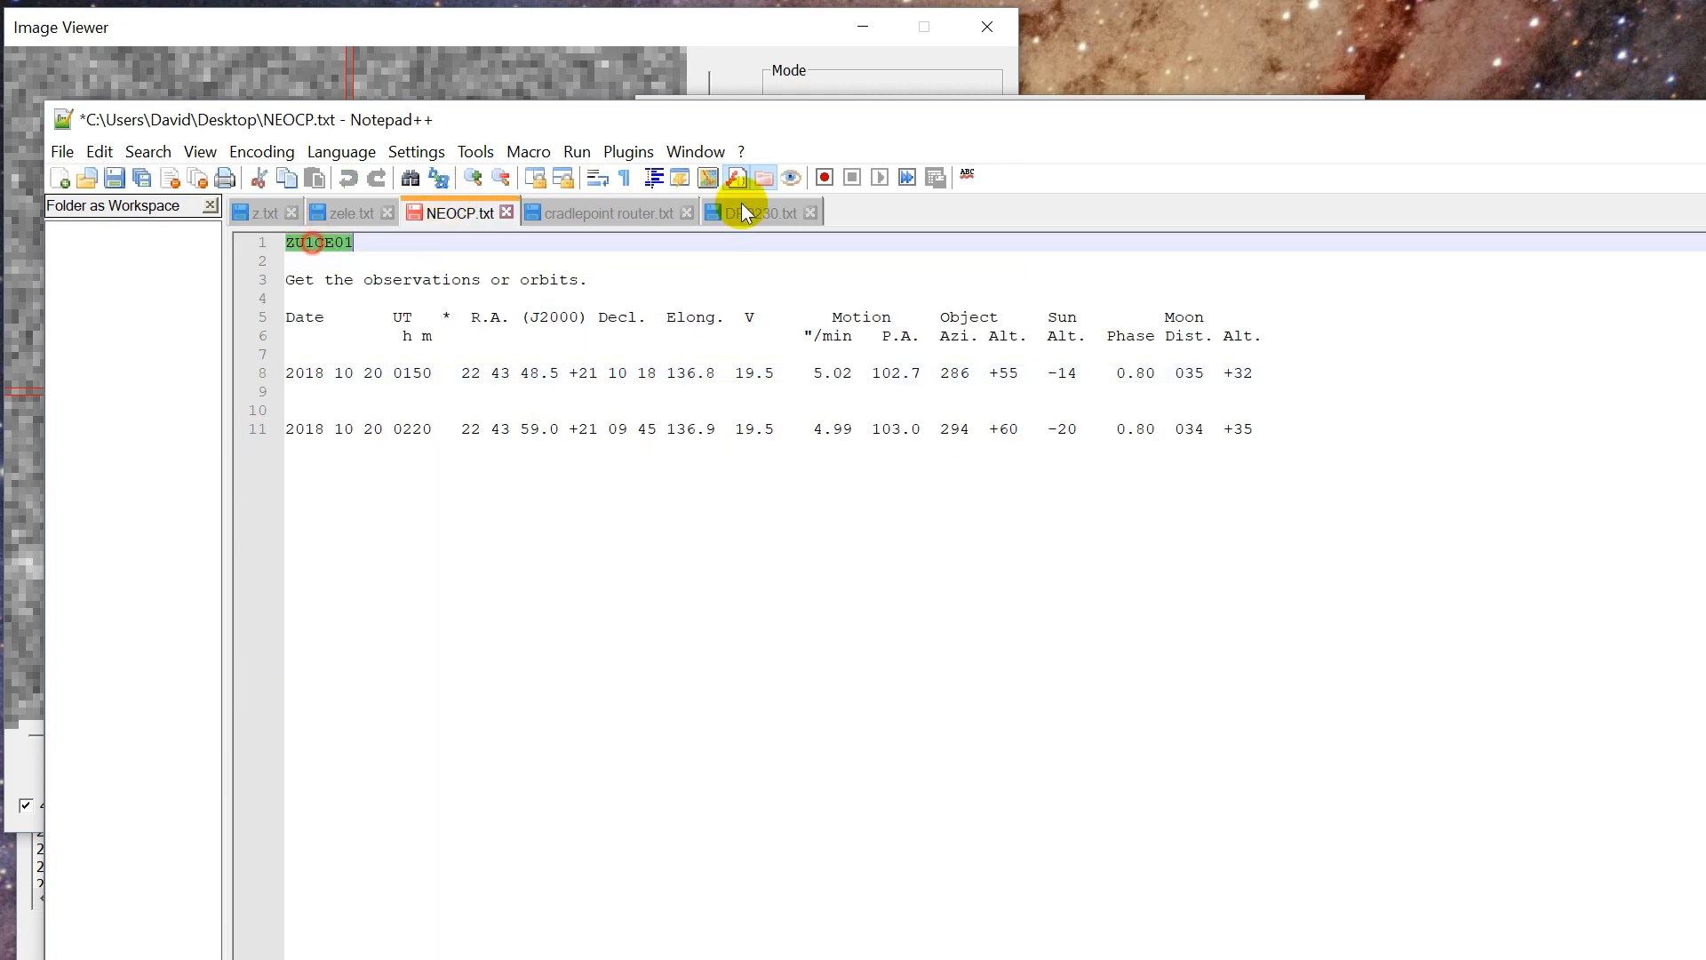
Switch back to Tycho, replace the object's designation with ZU1CE01, and generate the report.
click(597, 18)
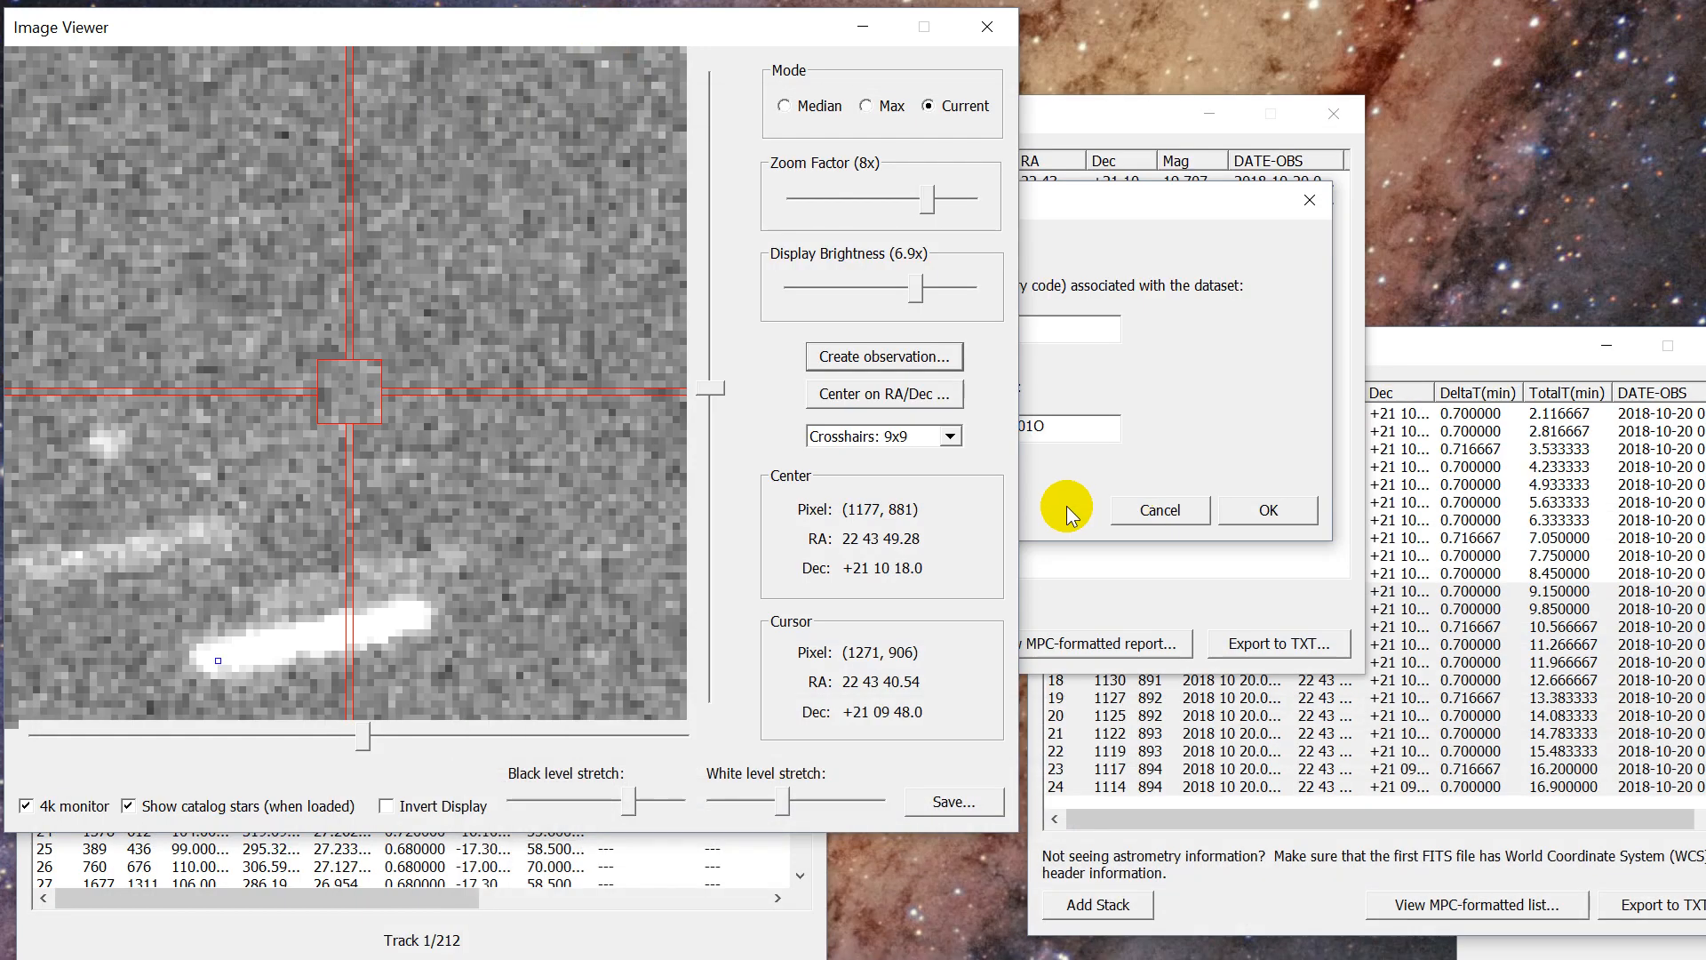
click(1109, 415)
drag(1086, 431, 797, 431)
key(ctrl+v)
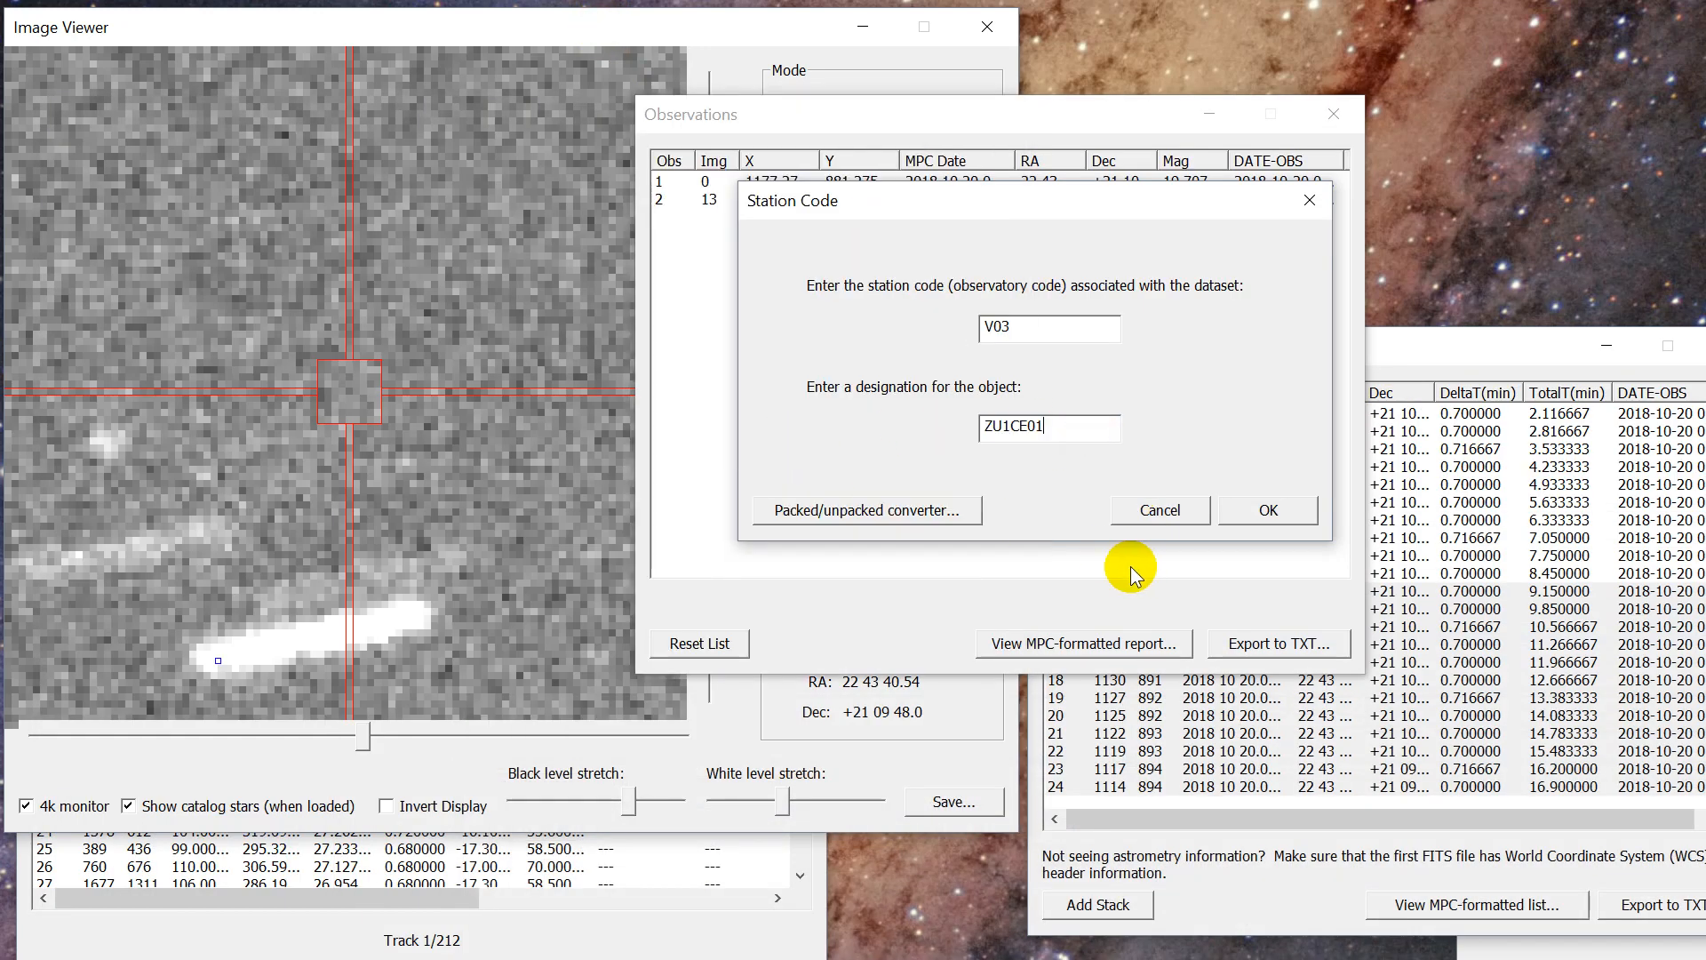
click(1269, 505)
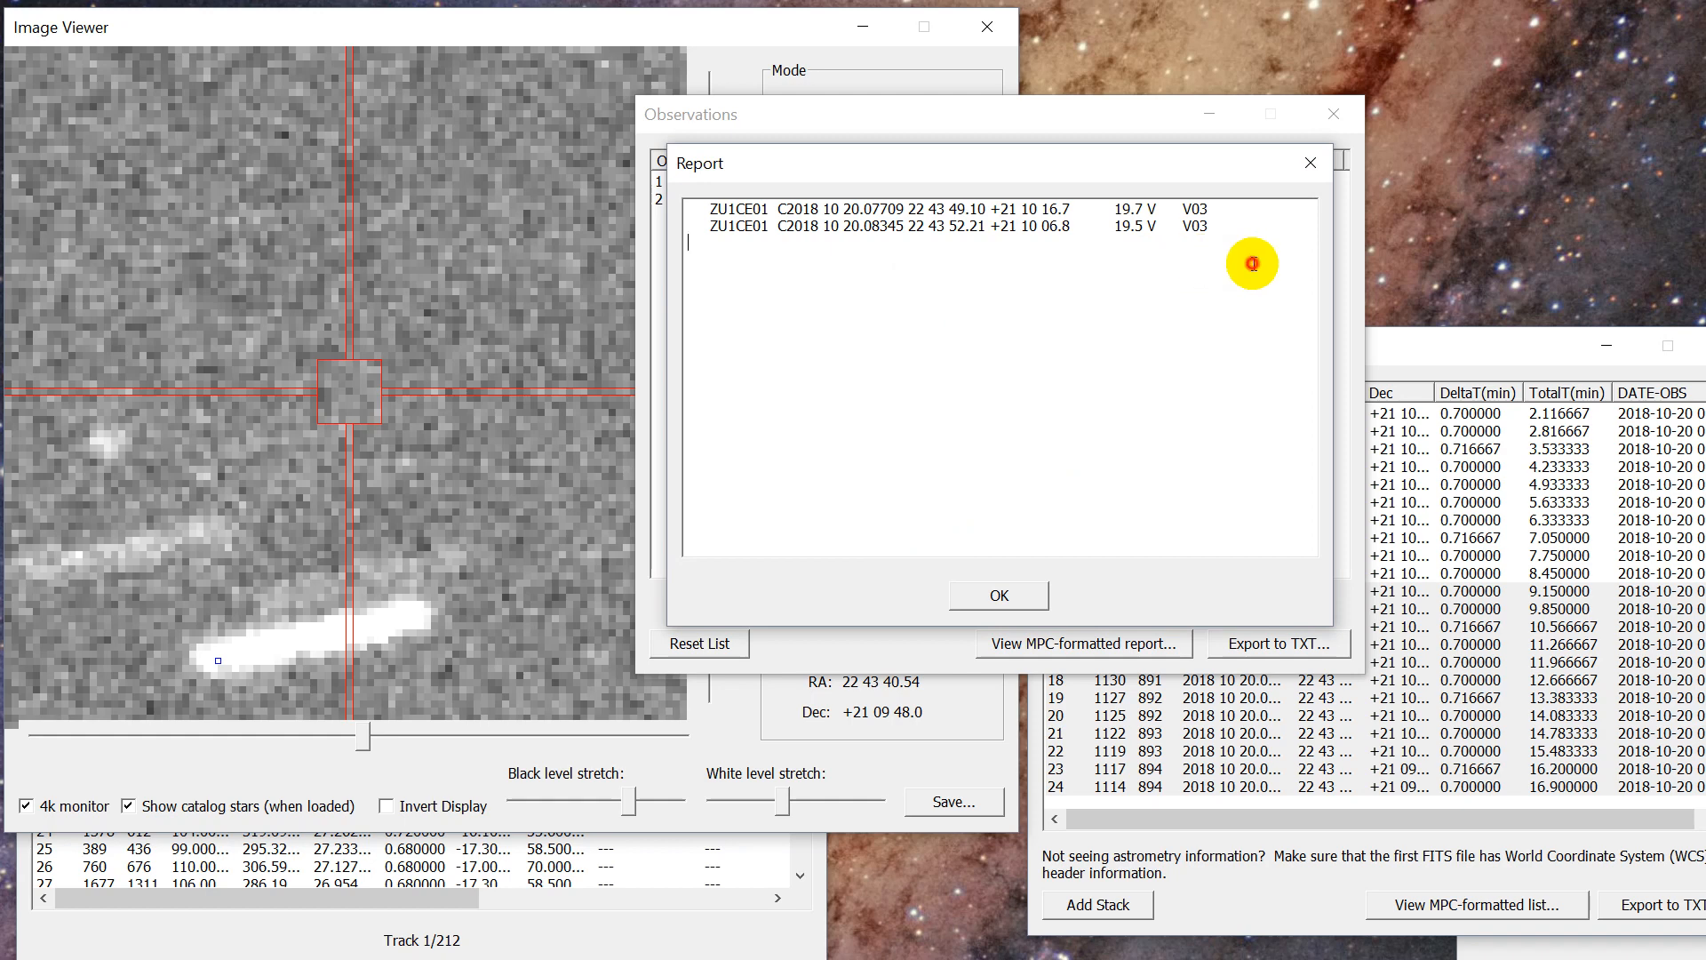
Examine the two ZU1CE01 observation lines in the MPC-formatted report and close it.
drag(1252, 264, 531, 192)
drag(1013, 163, 1138, 169)
click(1182, 342)
drag(1385, 244, 686, 142)
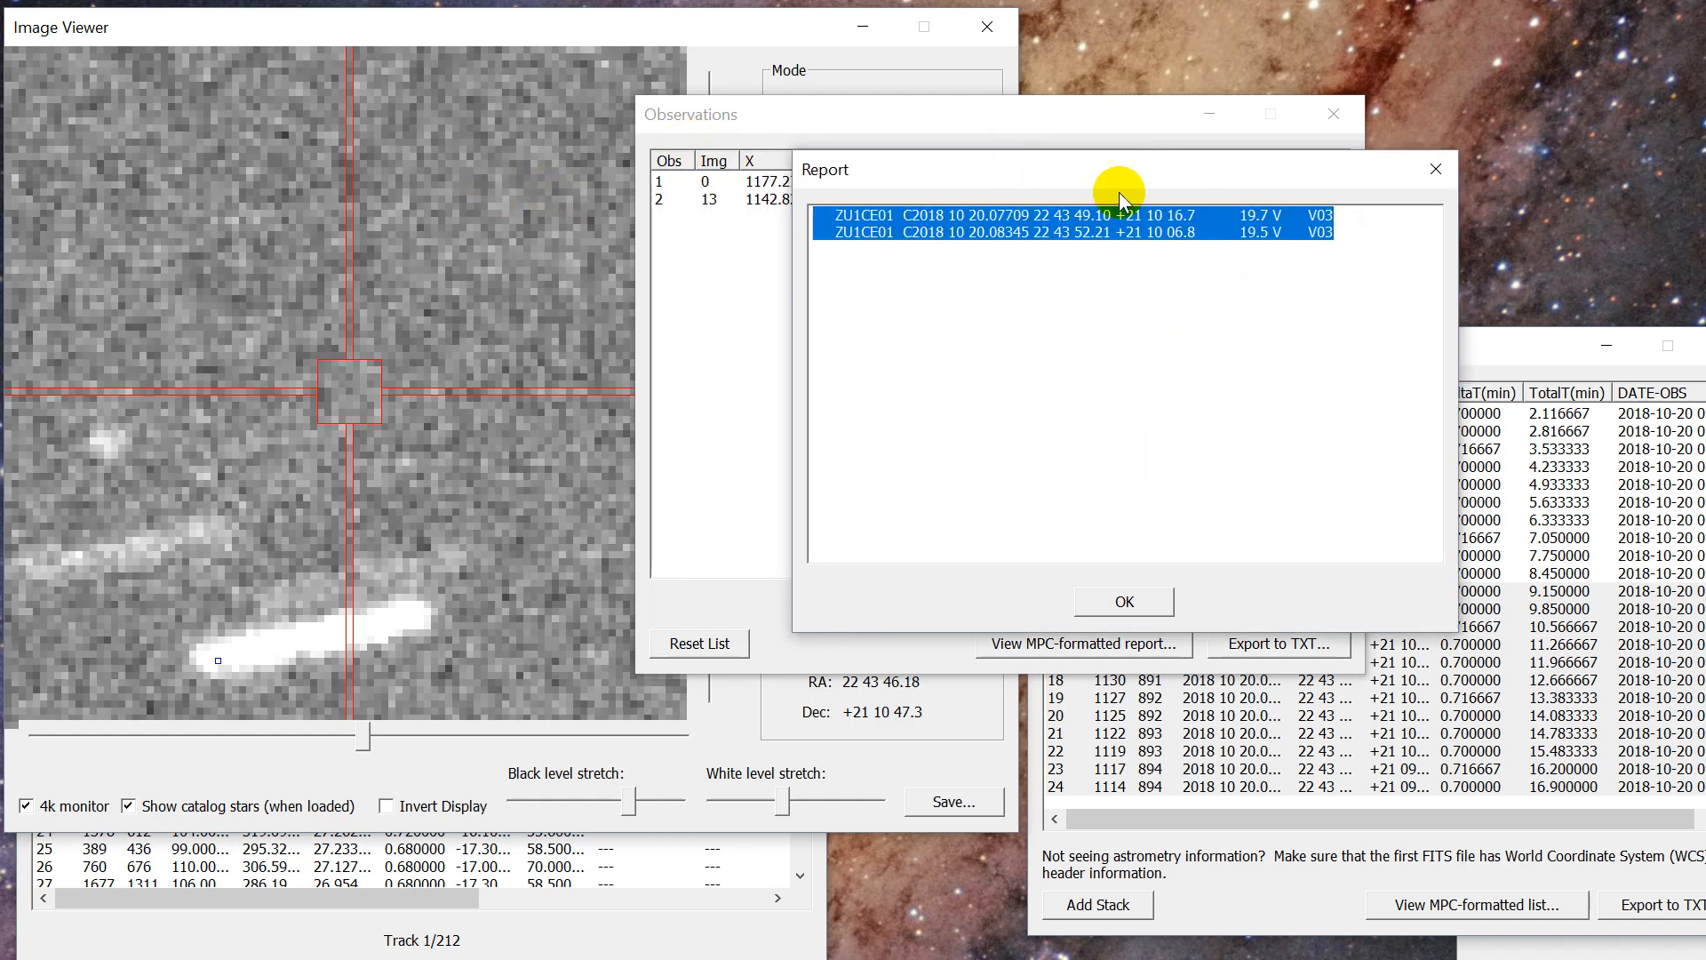
drag(1122, 178, 1113, 214)
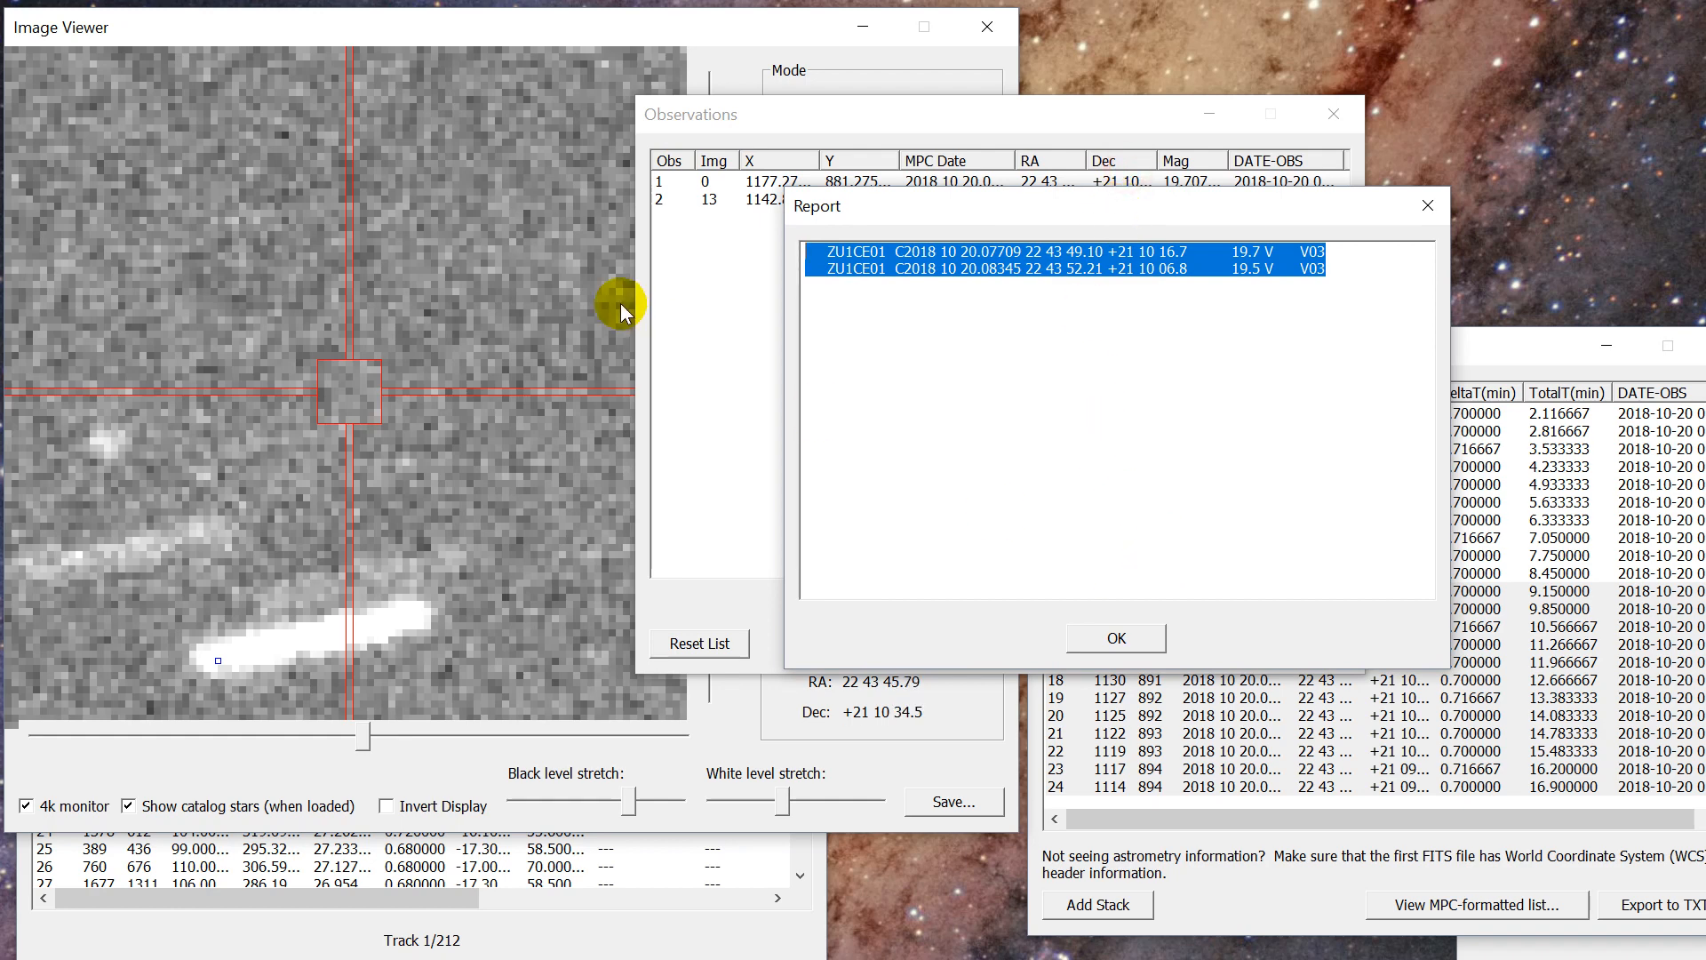
drag(1067, 211, 1127, 220)
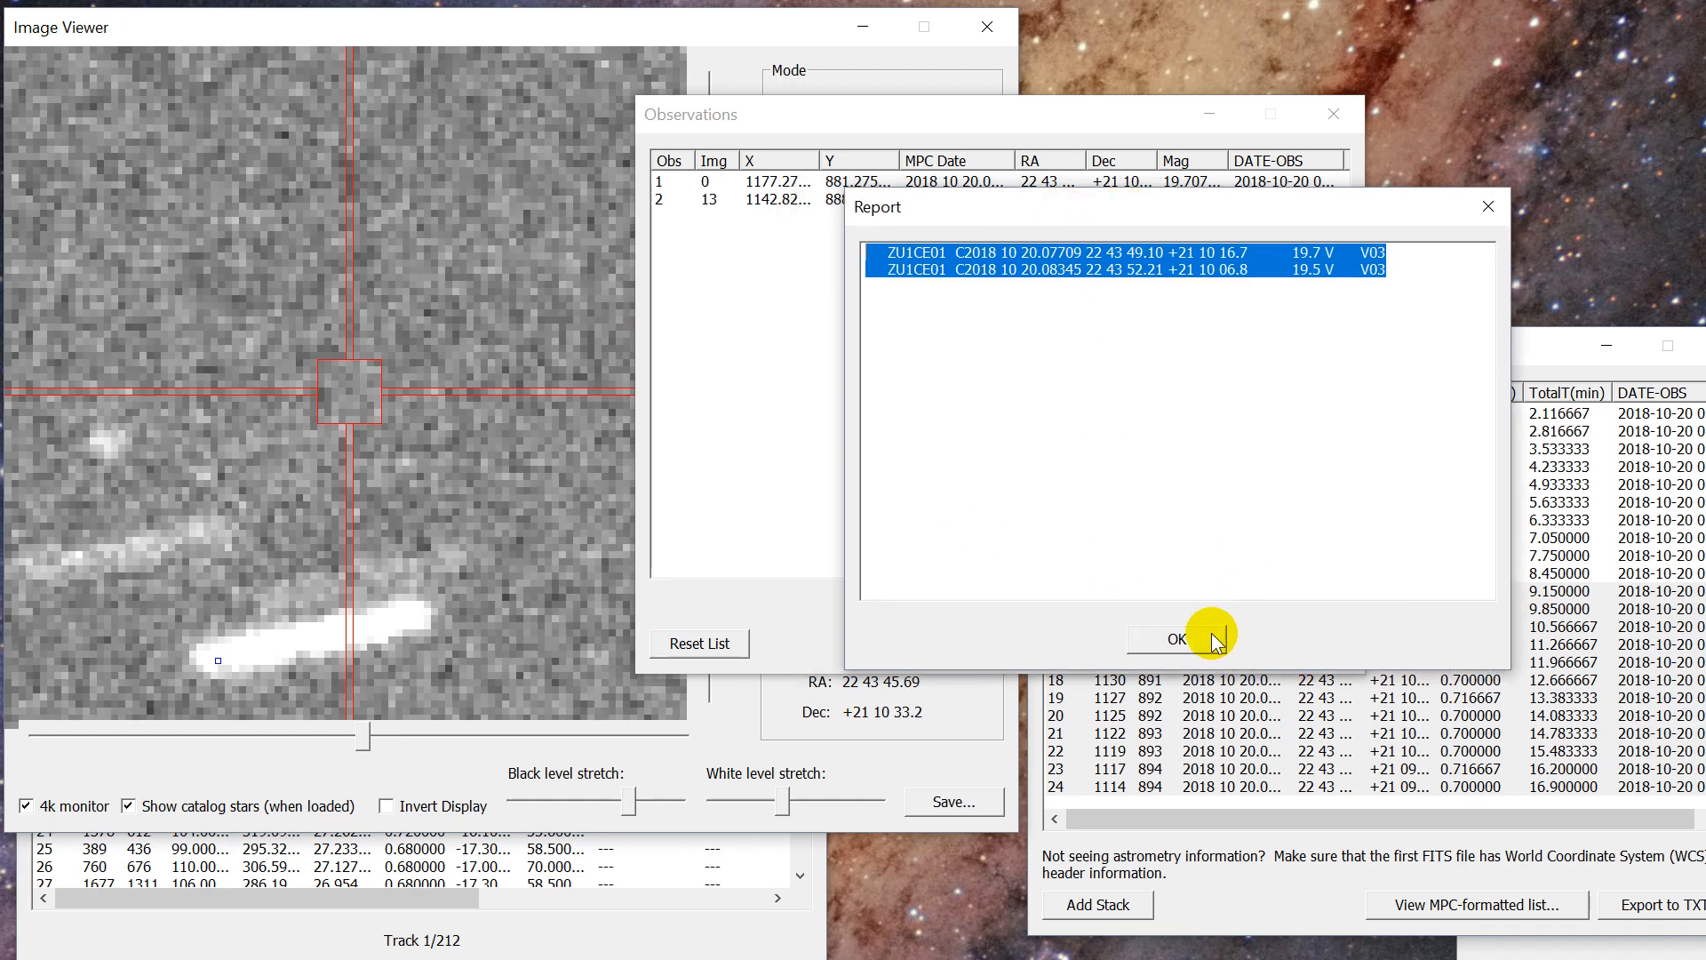
click(1185, 638)
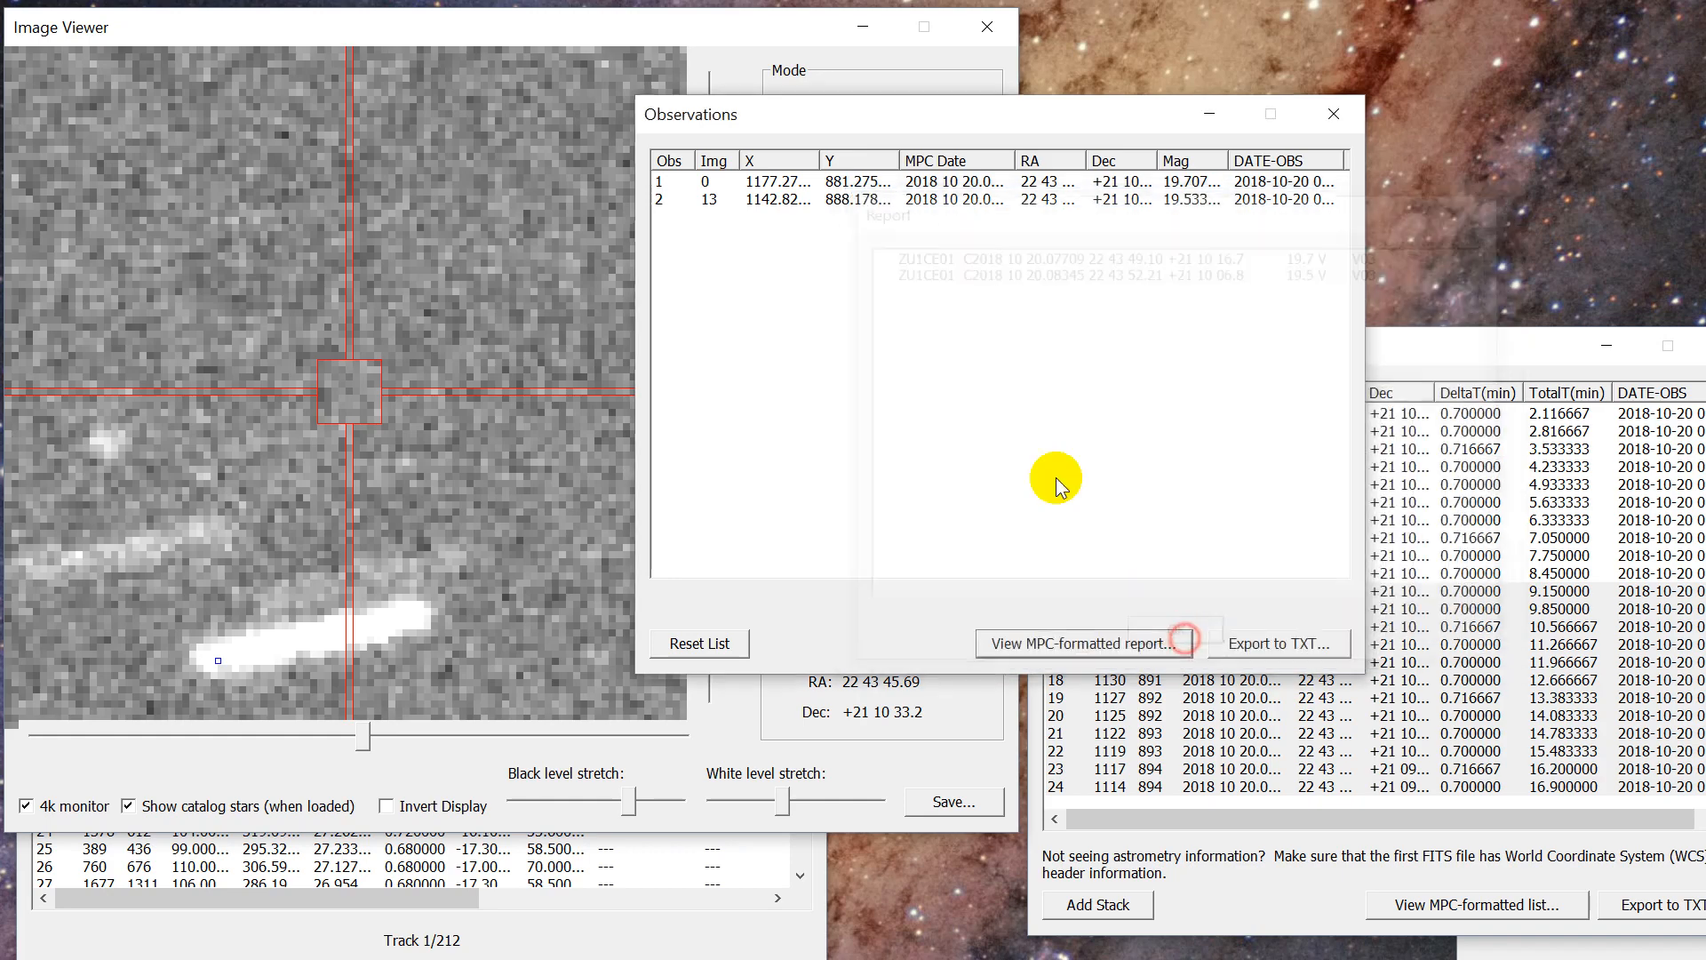
Reset the observations list and close the Observations window.
drag(925, 134, 1119, 99)
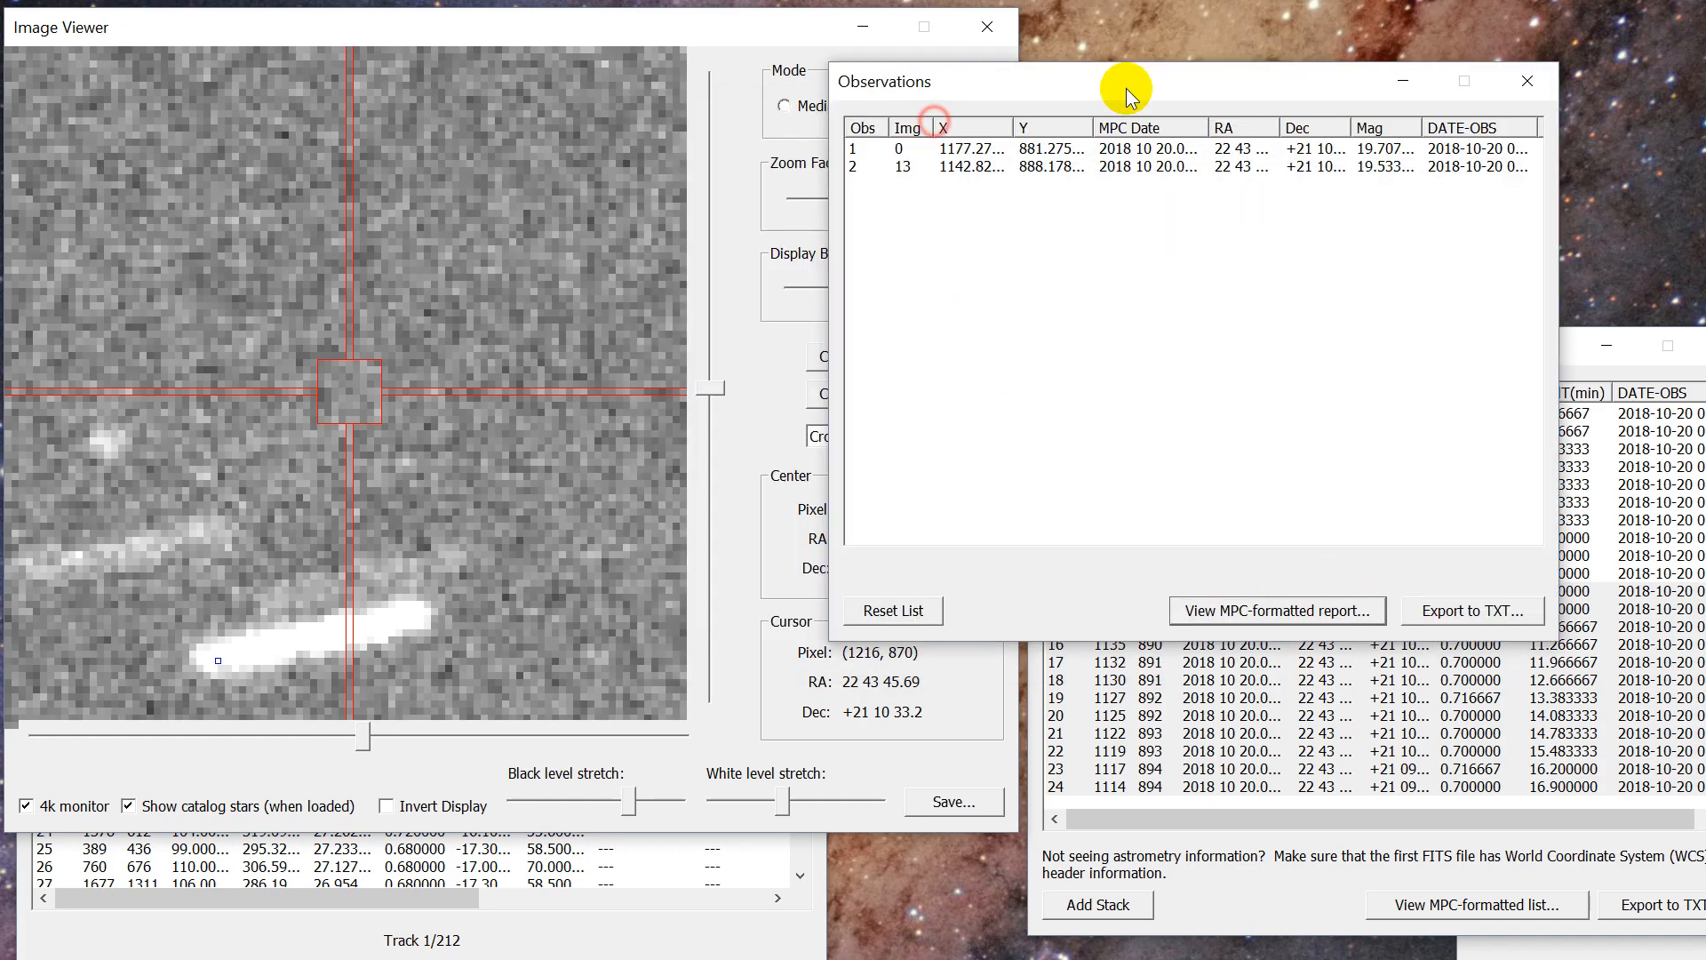
click(898, 612)
click(1526, 82)
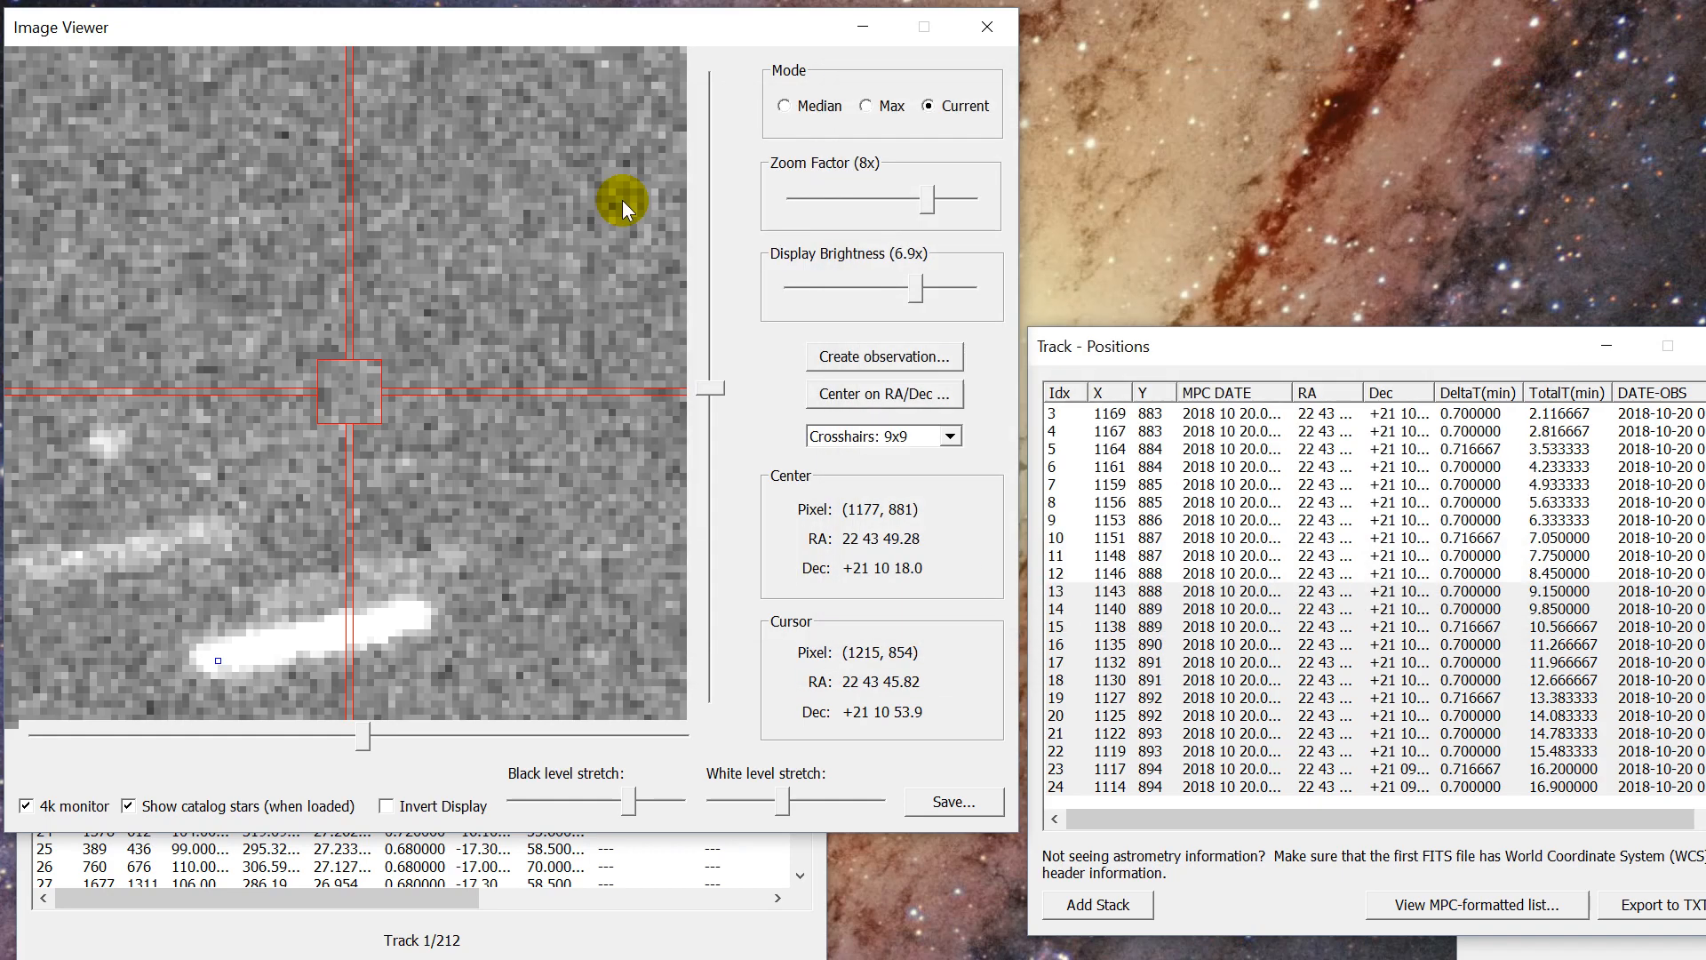
Recenter the Image Viewer crosshairs on the object at about pixel (1142, 889).
drag(654, 27, 679, 25)
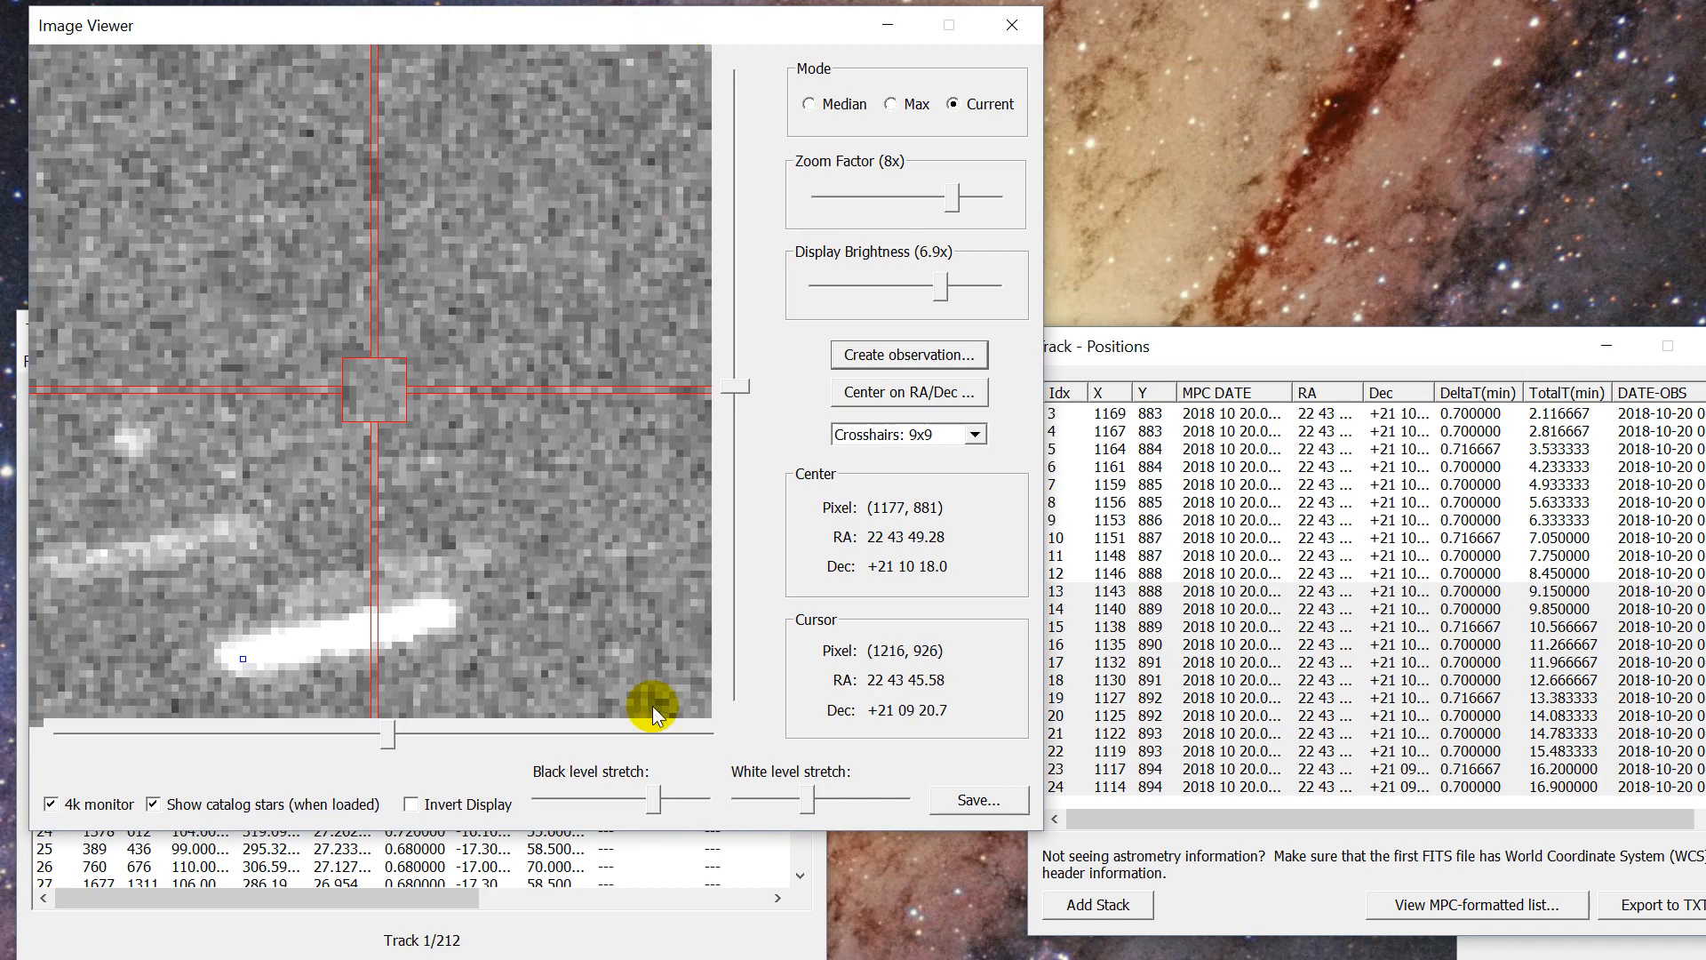
click(257, 449)
mouse_move(263, 448)
mouse_down()
mouse_move(492, 356)
mouse_move(542, 386)
mouse_move(551, 343)
mouse_move(435, 327)
mouse_move(300, 462)
mouse_move(533, 493)
mouse_move(432, 414)
mouse_move(276, 435)
mouse_move(548, 434)
mouse_up()
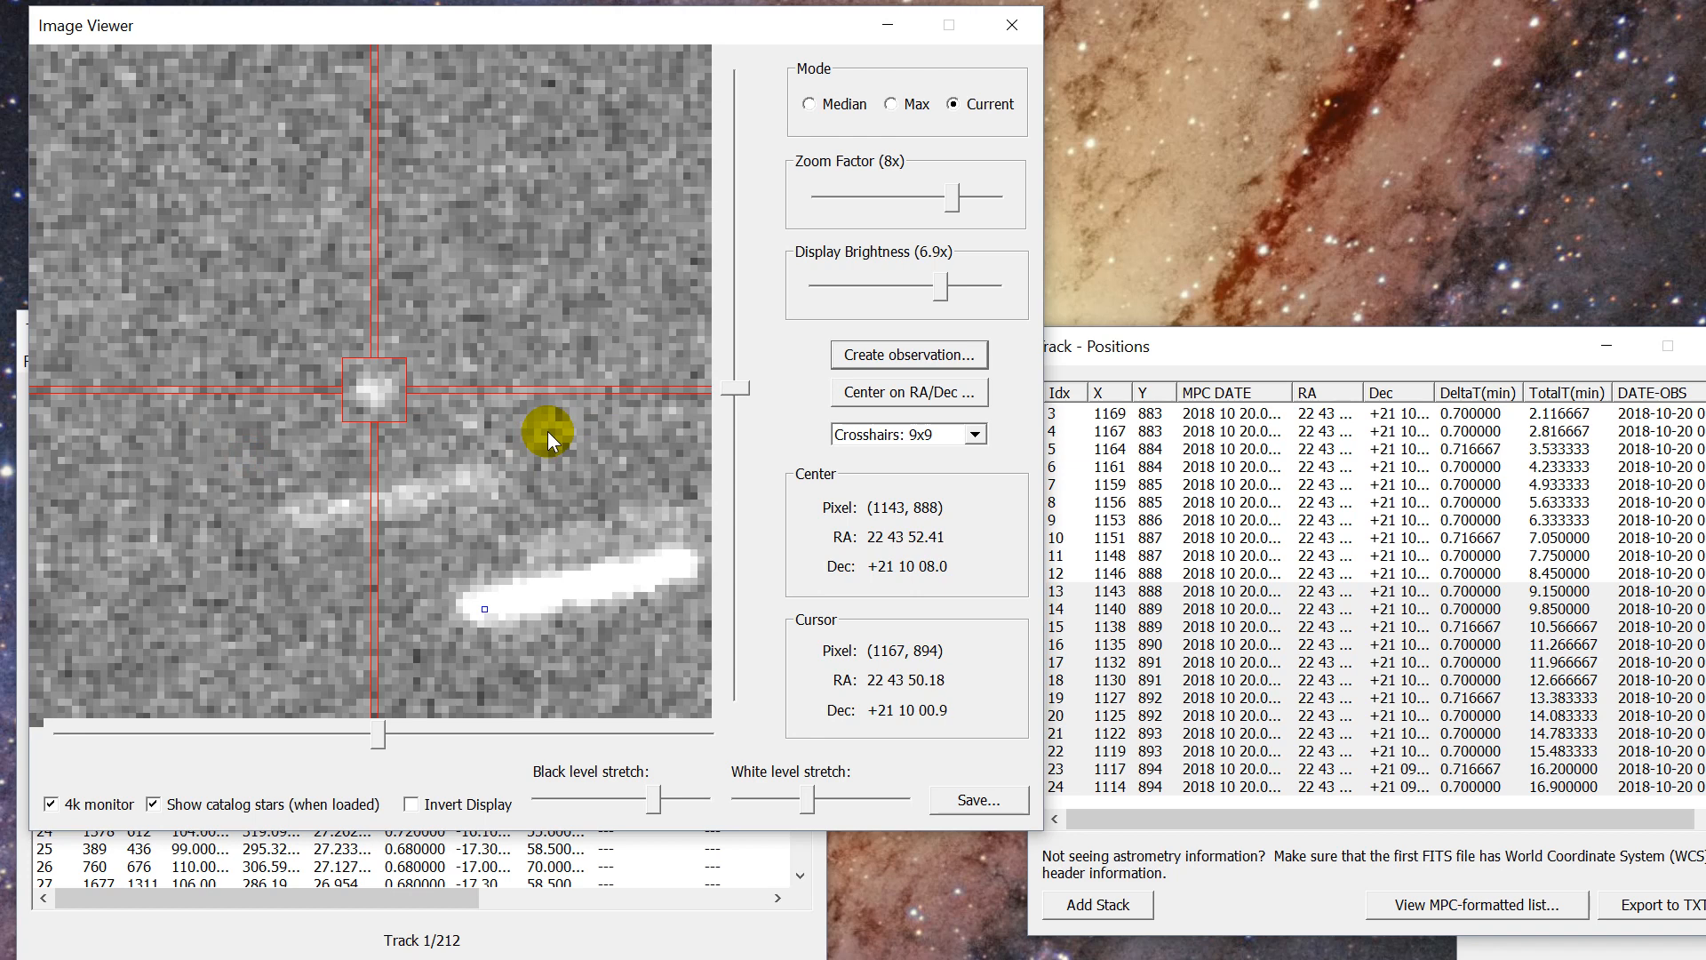
drag(549, 432, 510, 438)
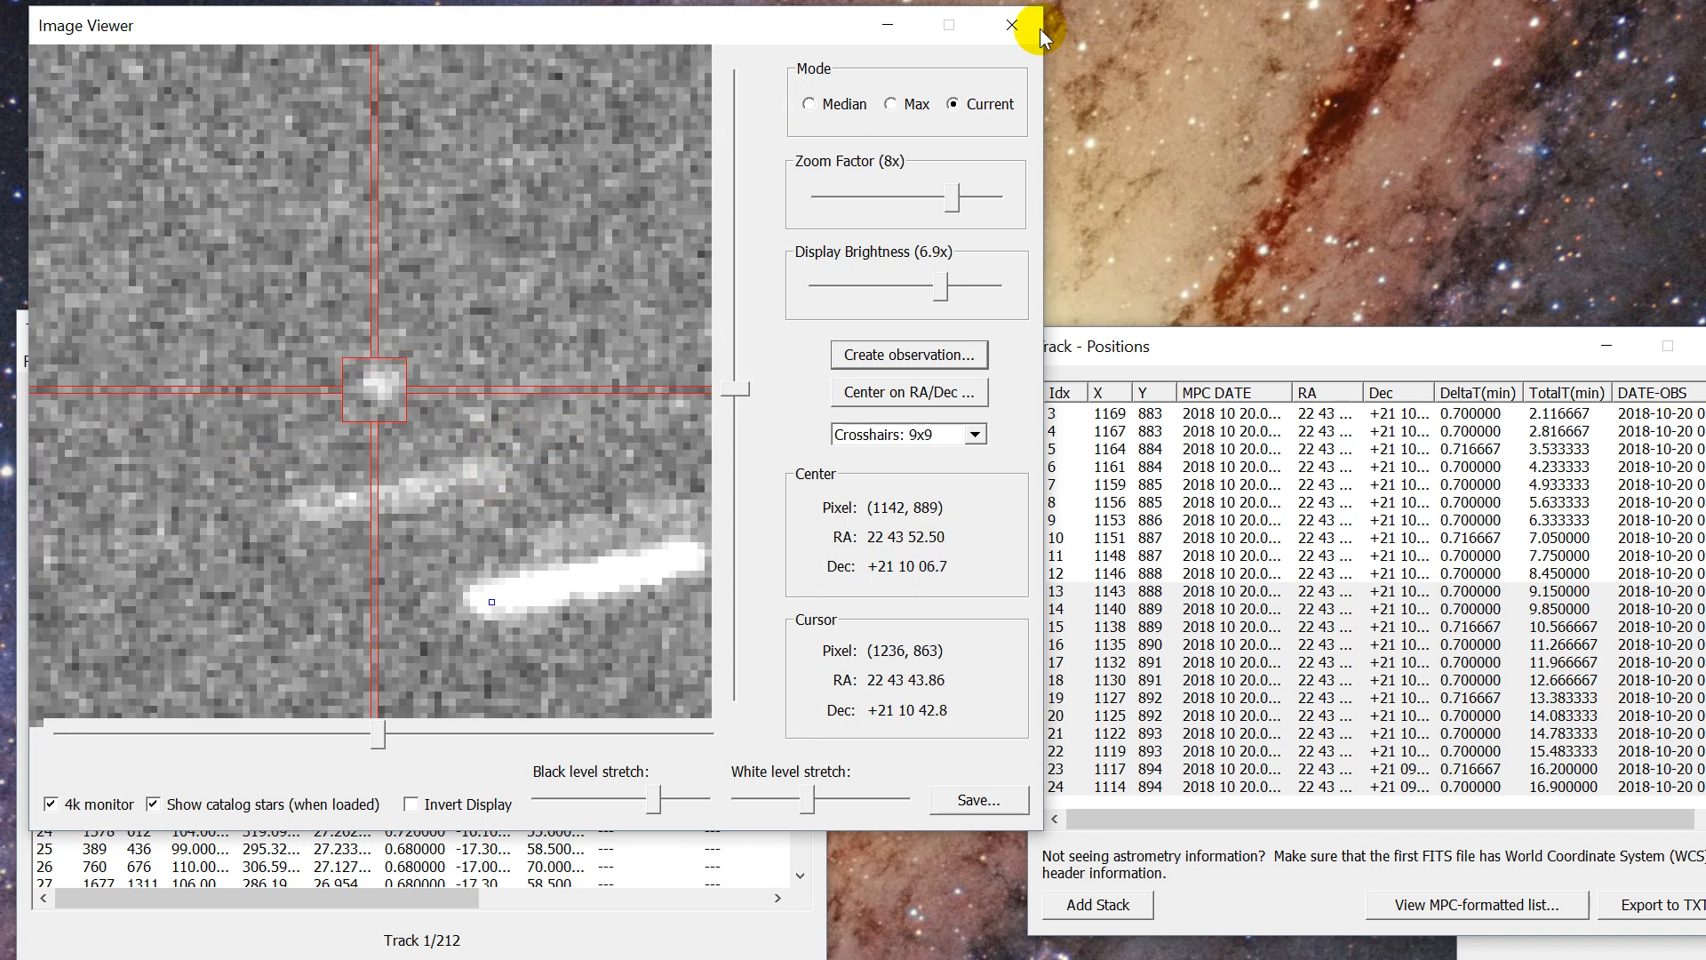
drag(688, 38, 780, 58)
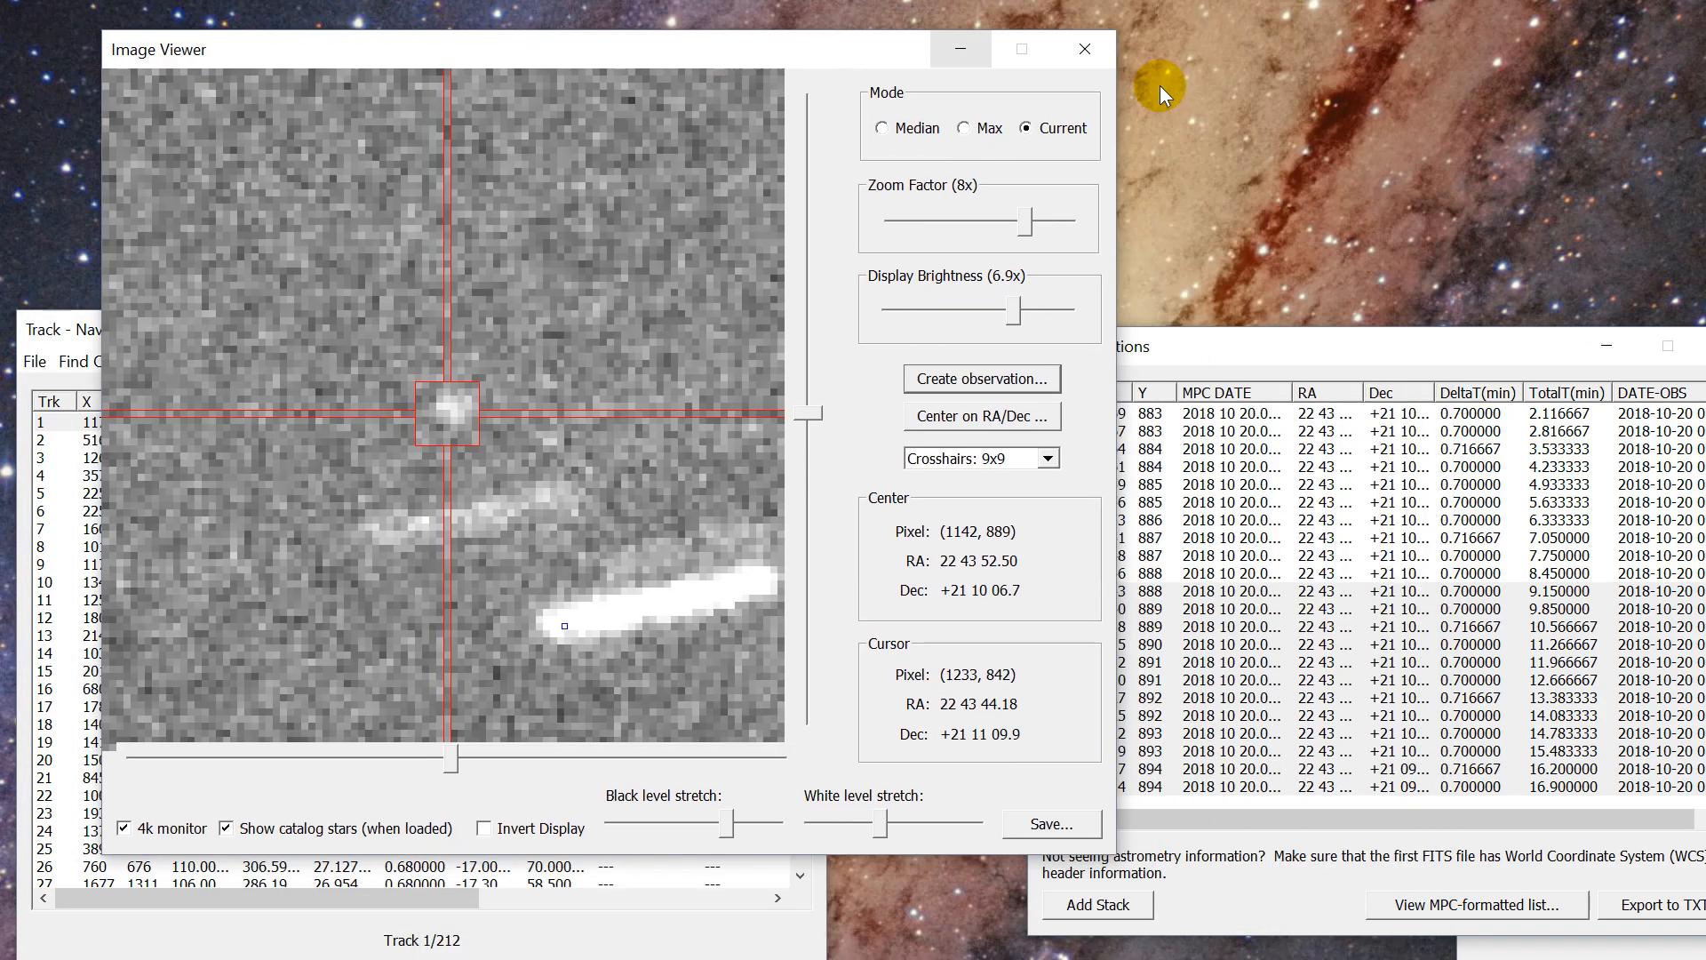
Close the Image Viewer, the Track Positions window and the Track Navigator.
click(1085, 49)
drag(1486, 344, 1097, 125)
click(1343, 128)
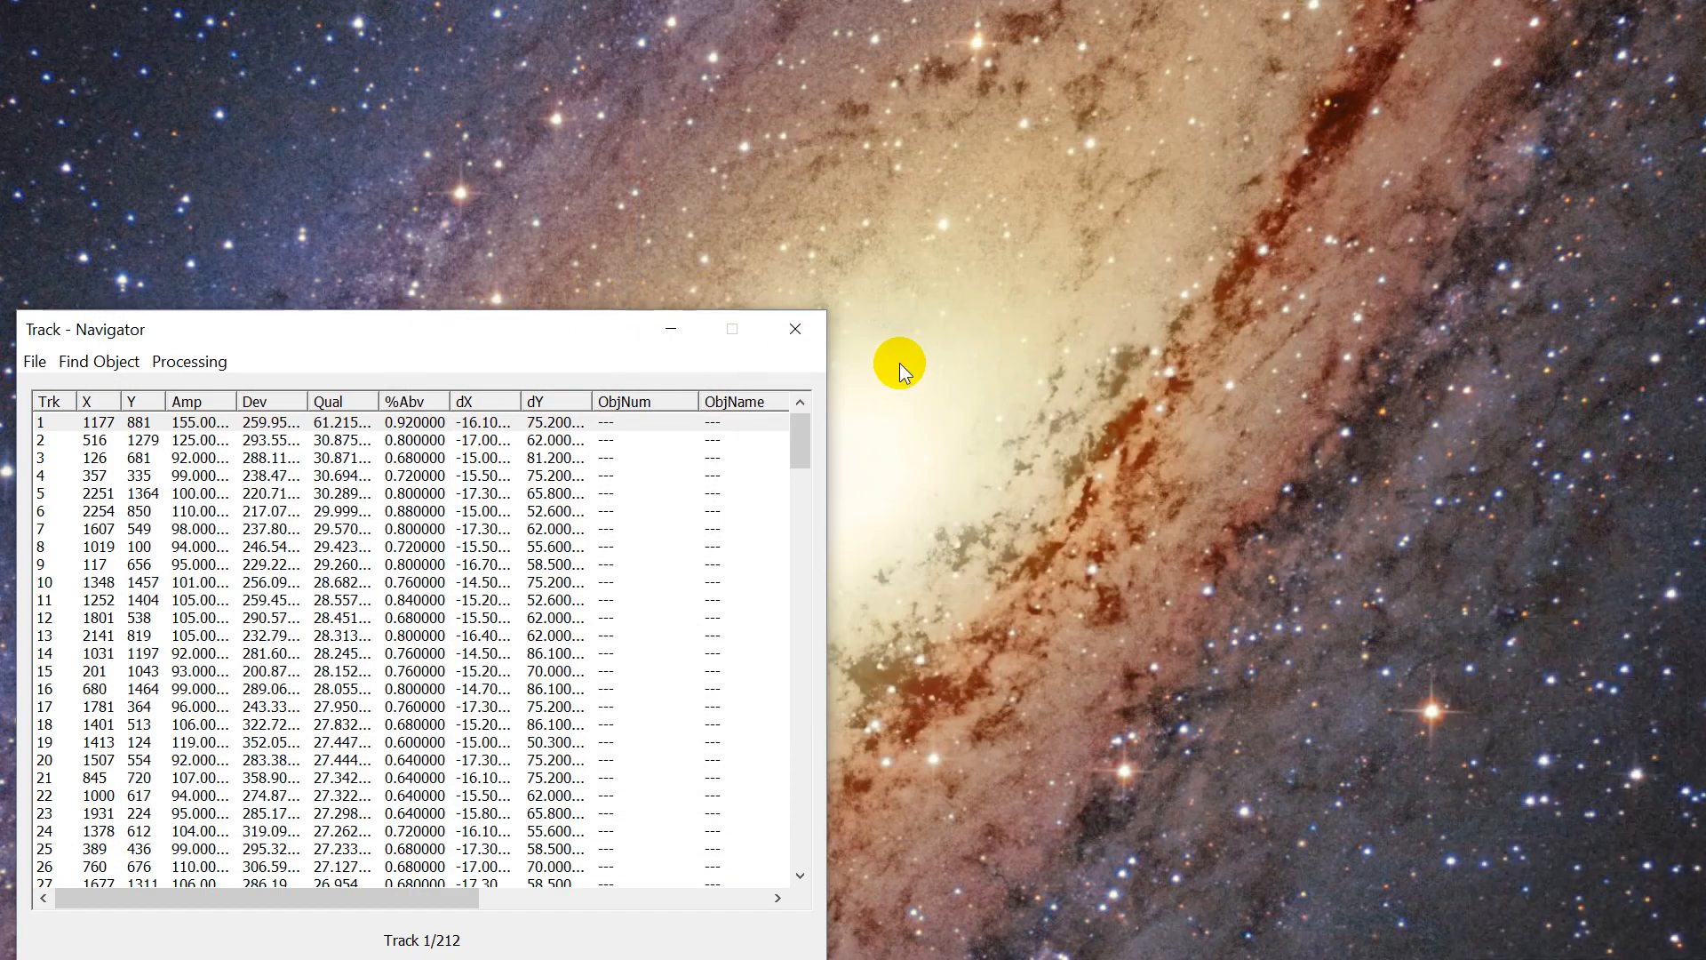
click(796, 328)
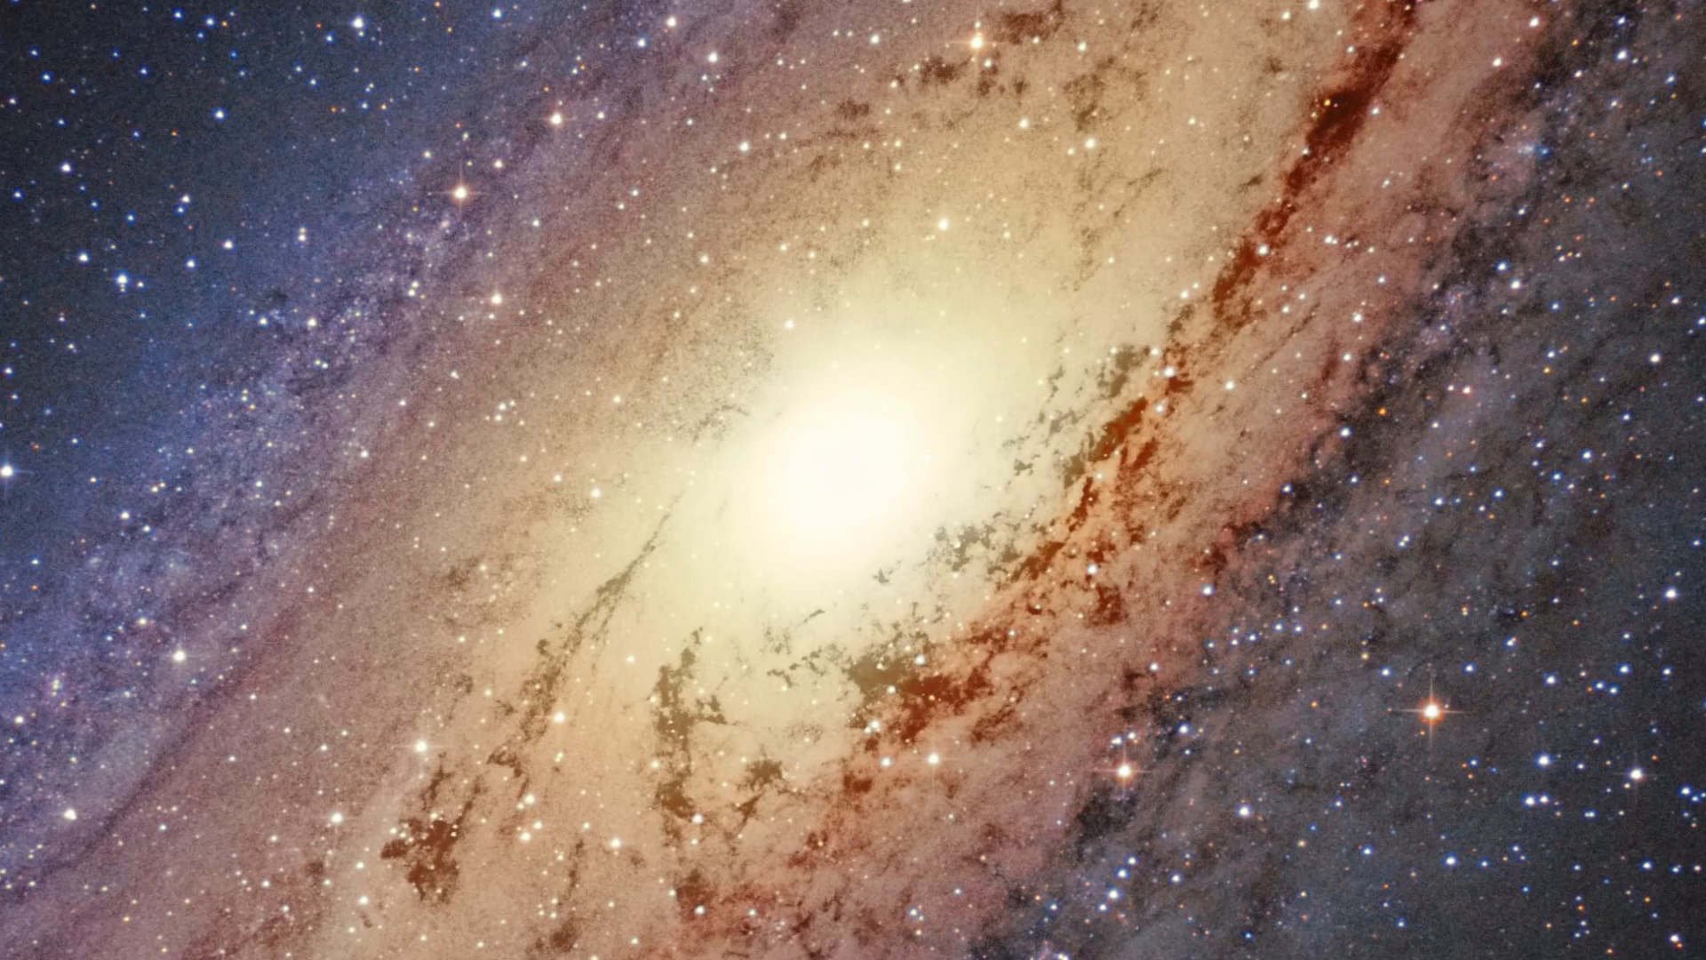
Bring up the main Tycho window, reset the loaded image set, and select rr10.fit.
click(947, 956)
drag(615, 44, 933, 77)
click(925, 504)
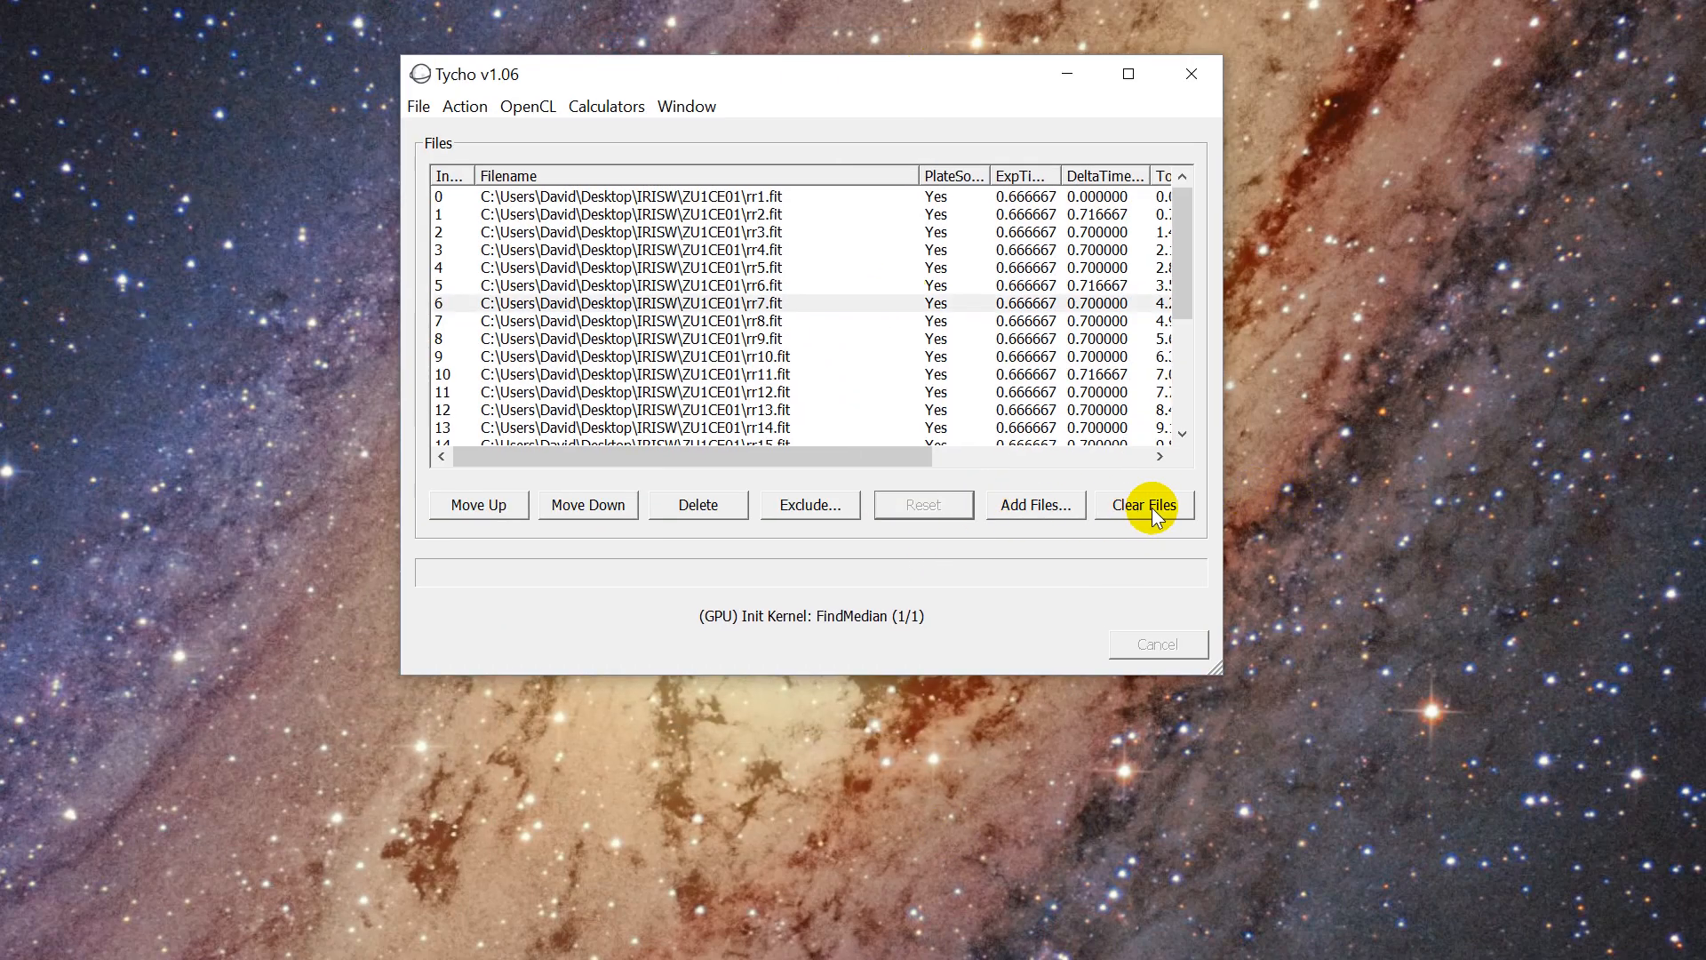
click(698, 354)
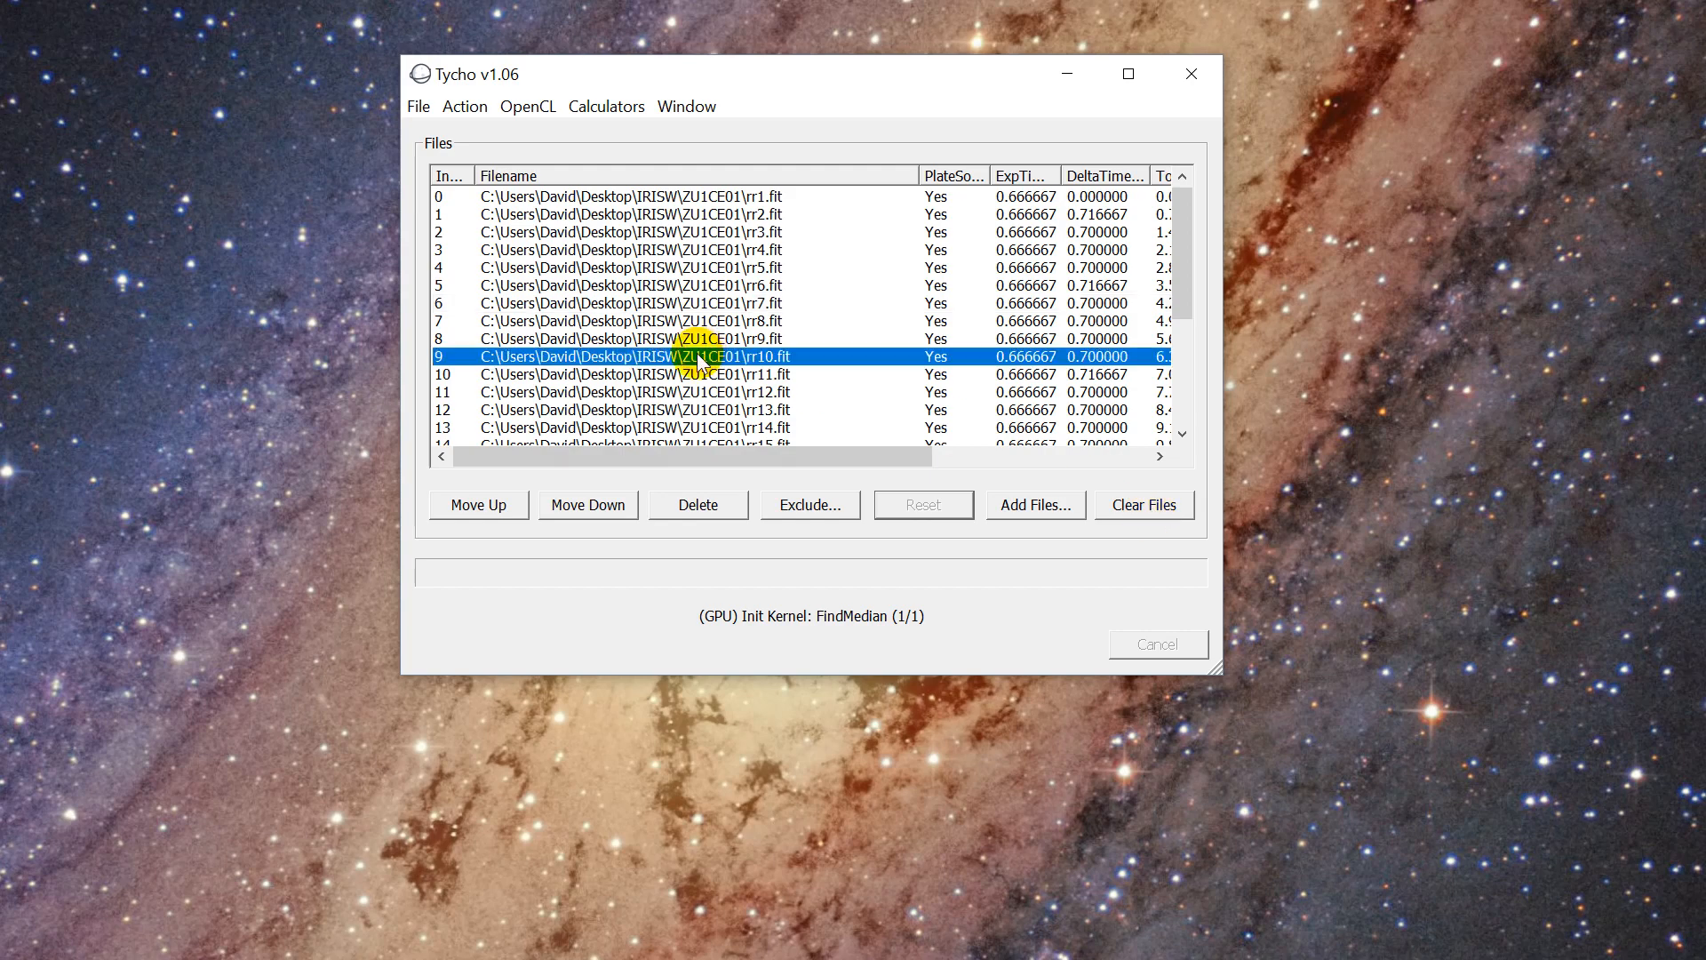
Start the Synthetic Tracker, accepting static threshold 16458 and sensitivity threshold 90, with motion vectors adaptive to the image set.
drag(677, 82, 685, 72)
click(472, 96)
click(562, 257)
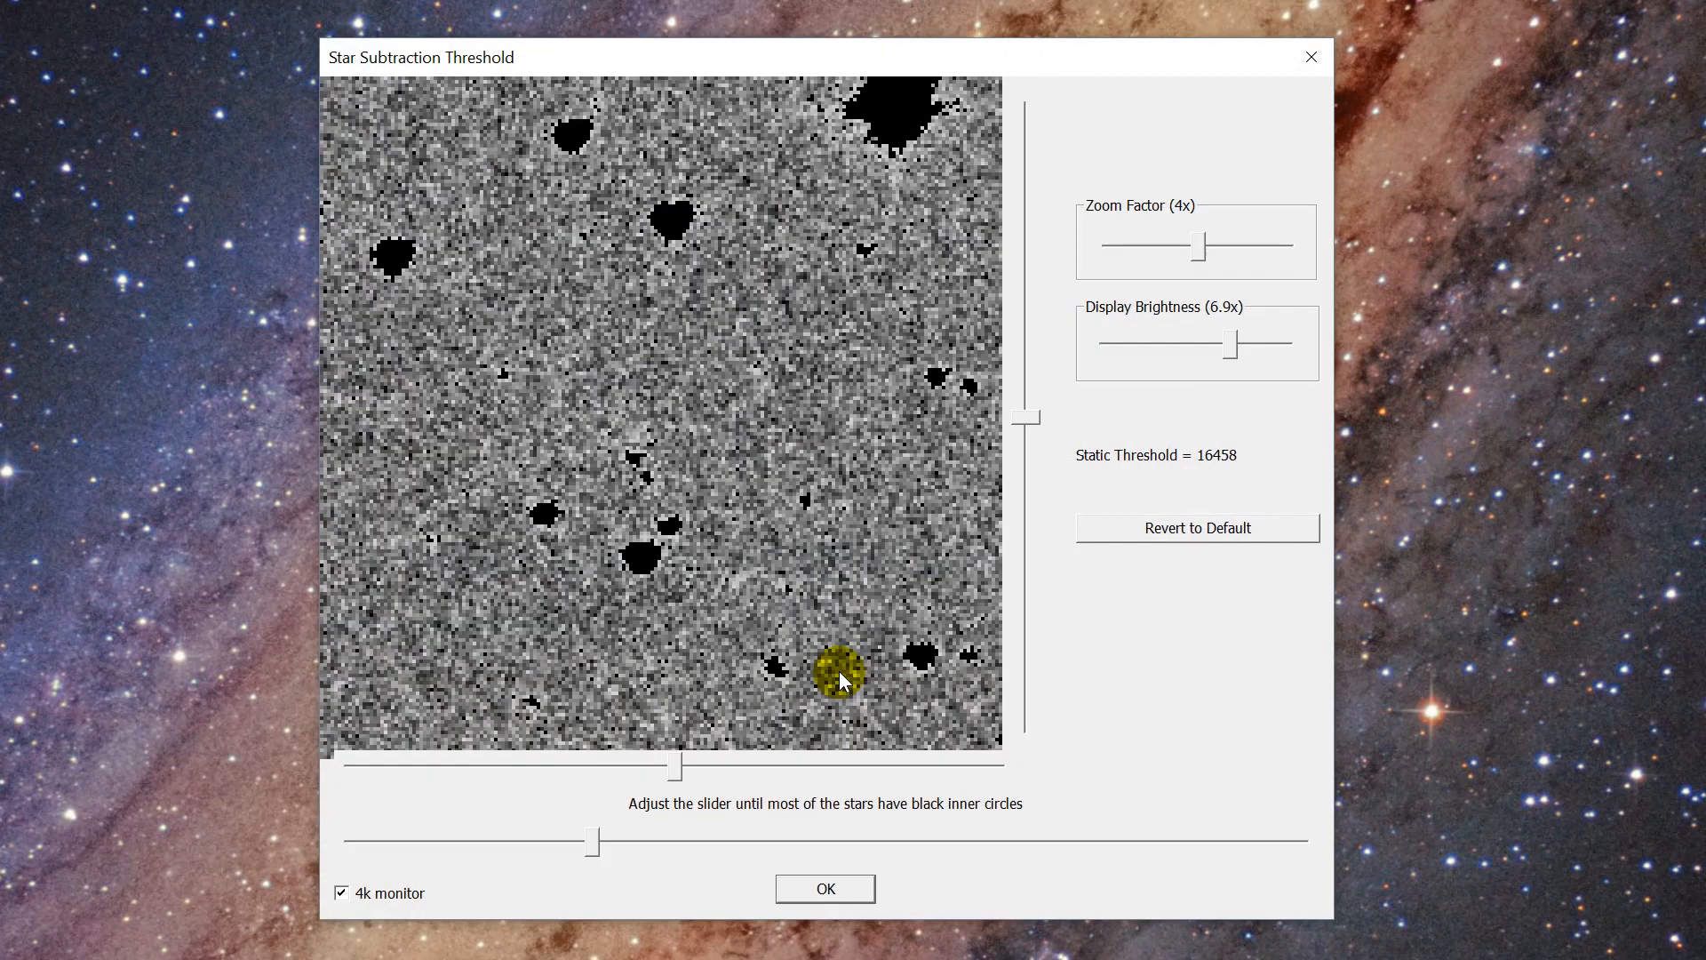
click(849, 887)
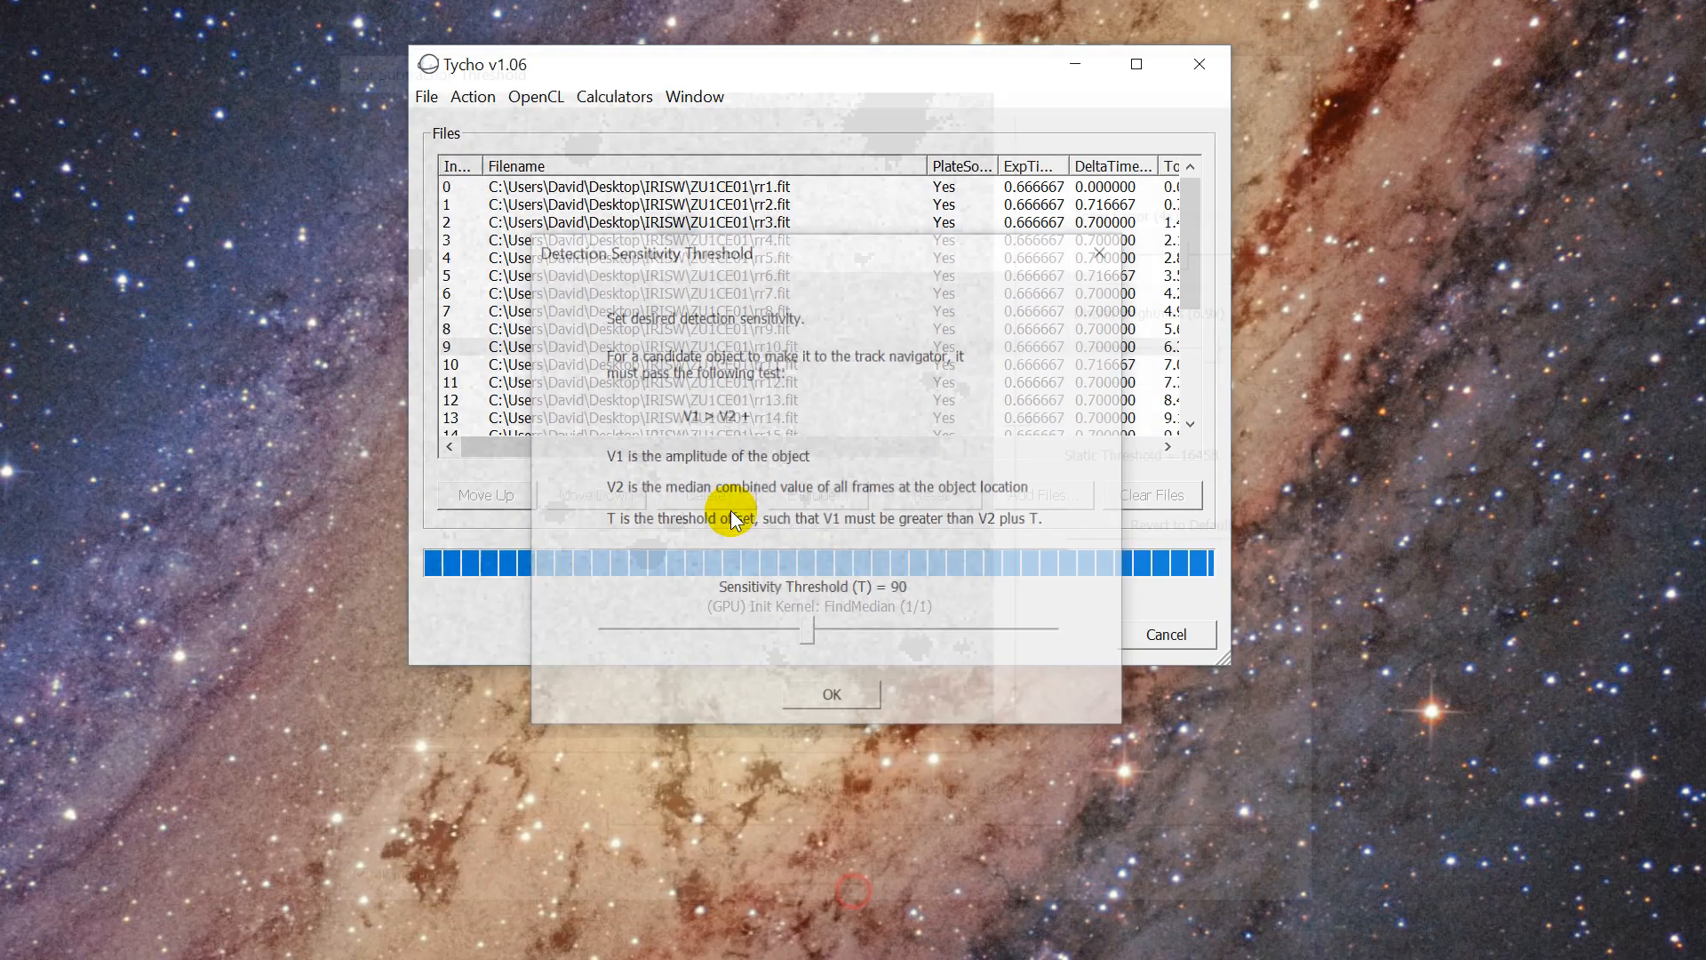
click(834, 699)
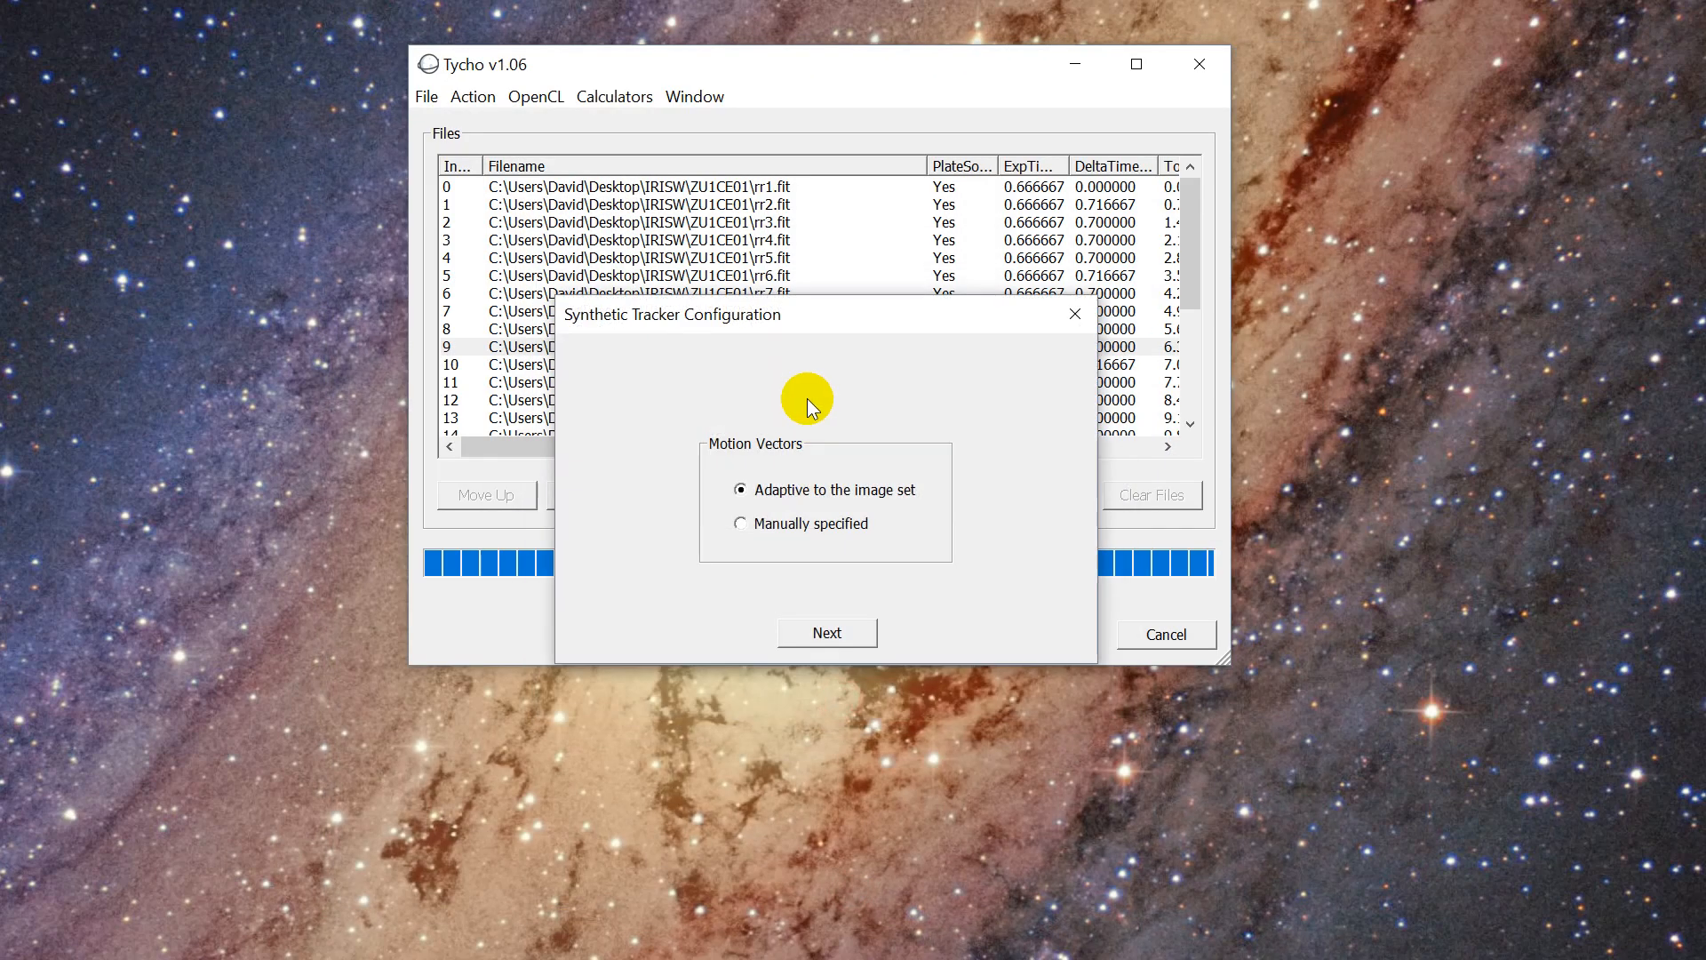
click(839, 633)
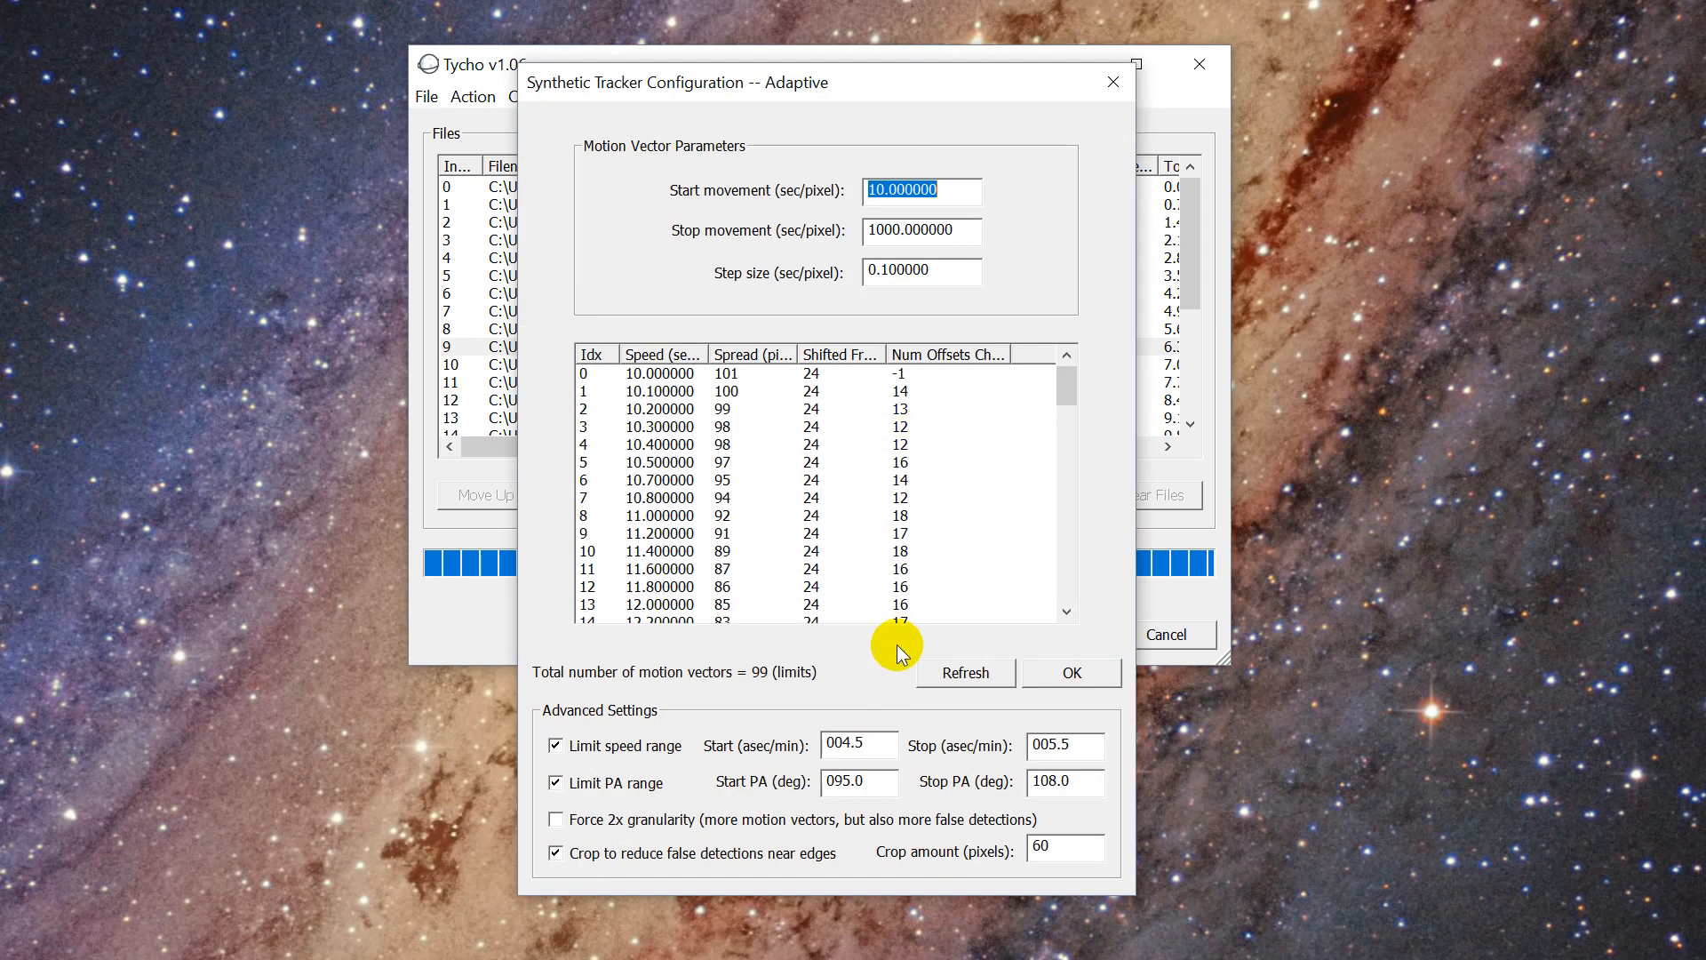
Turn off the PA range limit and set the speed range to 2.0 to 5.5 arcsec/min.
click(603, 789)
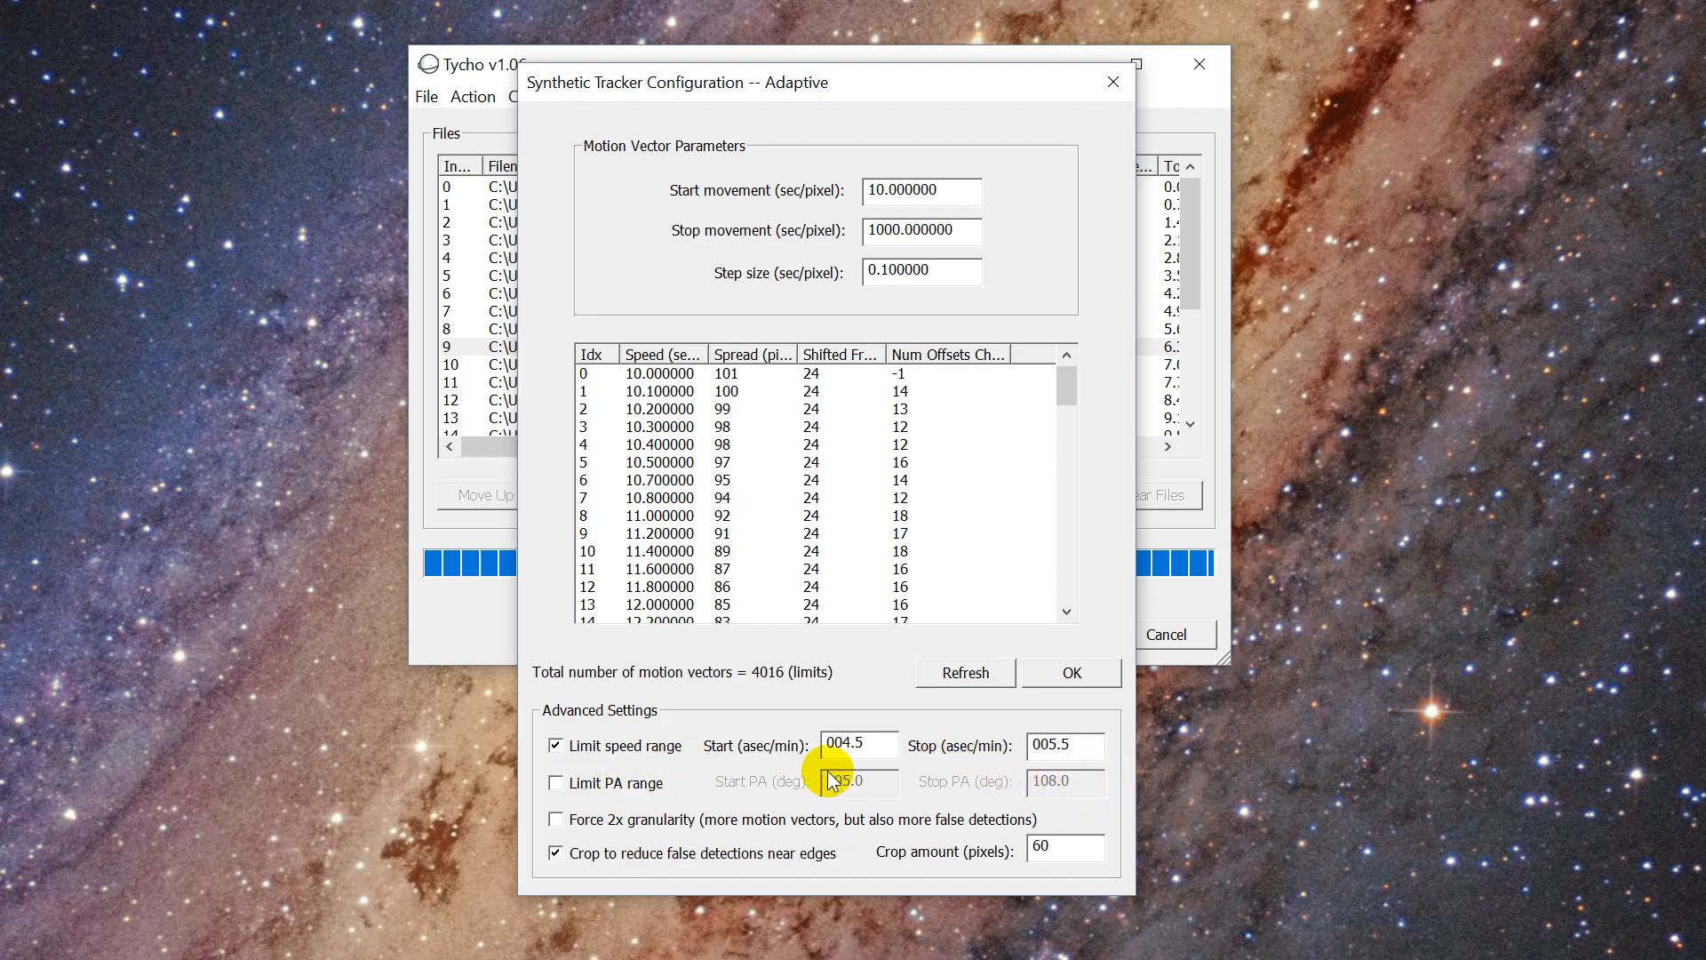
drag(874, 745, 846, 759)
text(2.)
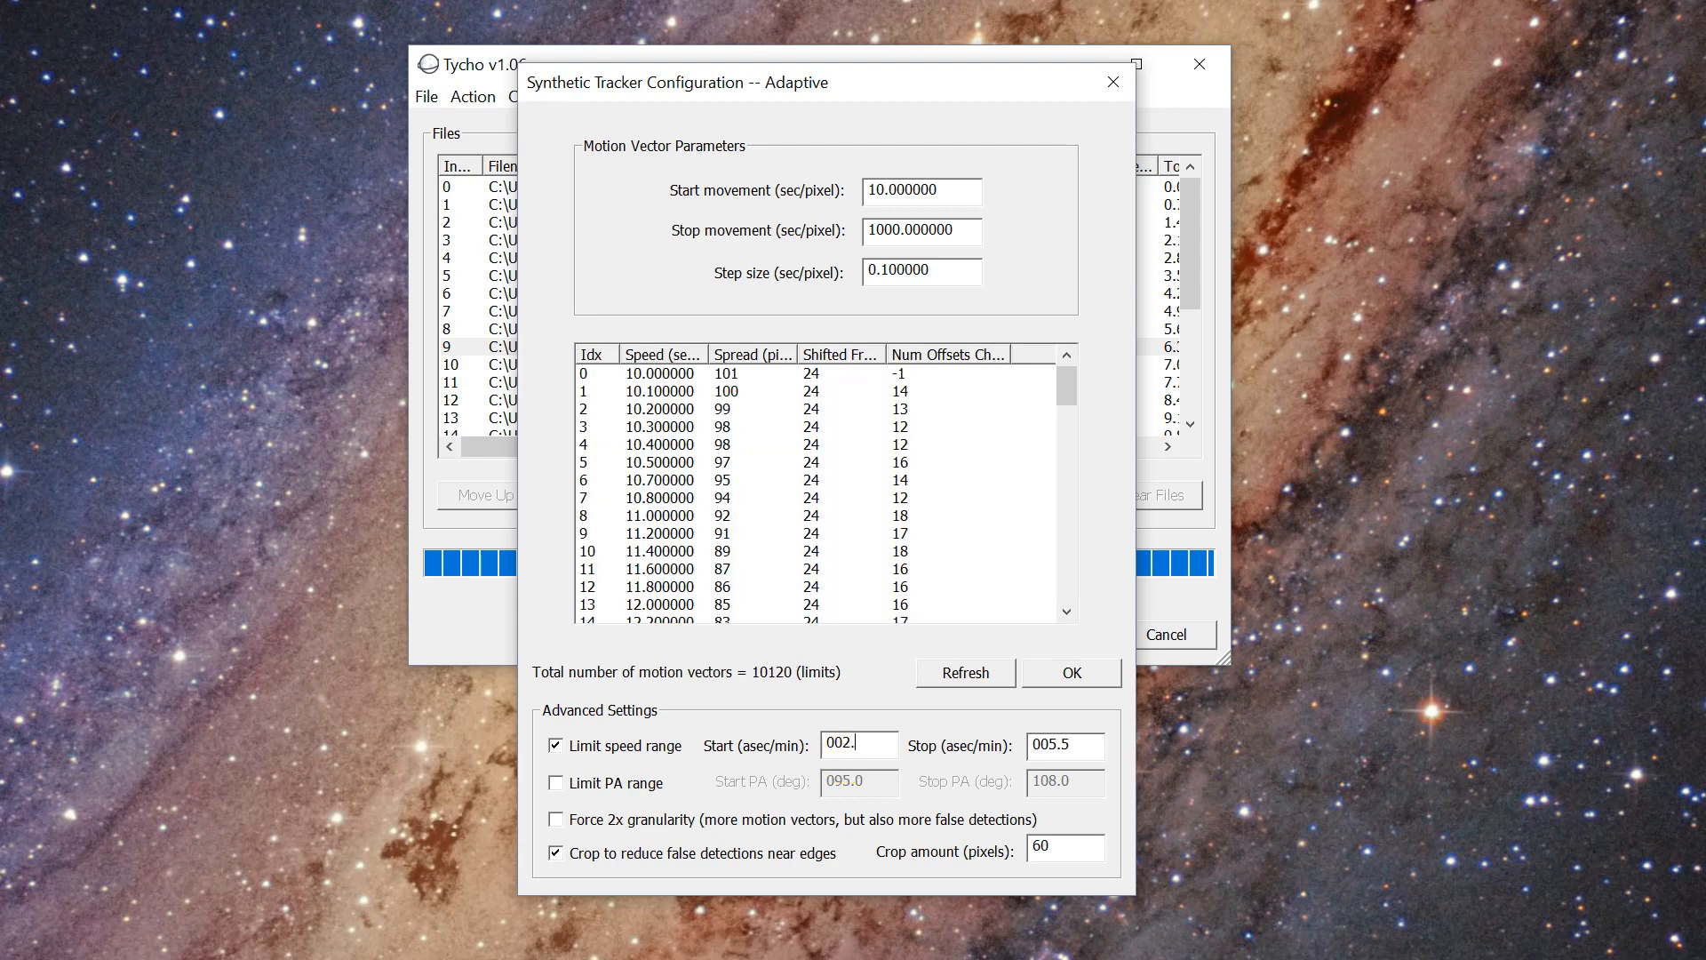
text(0)
drag(1082, 749, 1052, 766)
text(5.5)
click(890, 753)
drag(862, 745, 847, 756)
drag(1086, 745, 1041, 751)
mouse_move(1063, 400)
mouse_down()
mouse_move(1057, 592)
mouse_move(1060, 377)
mouse_up()
drag(875, 747, 736, 755)
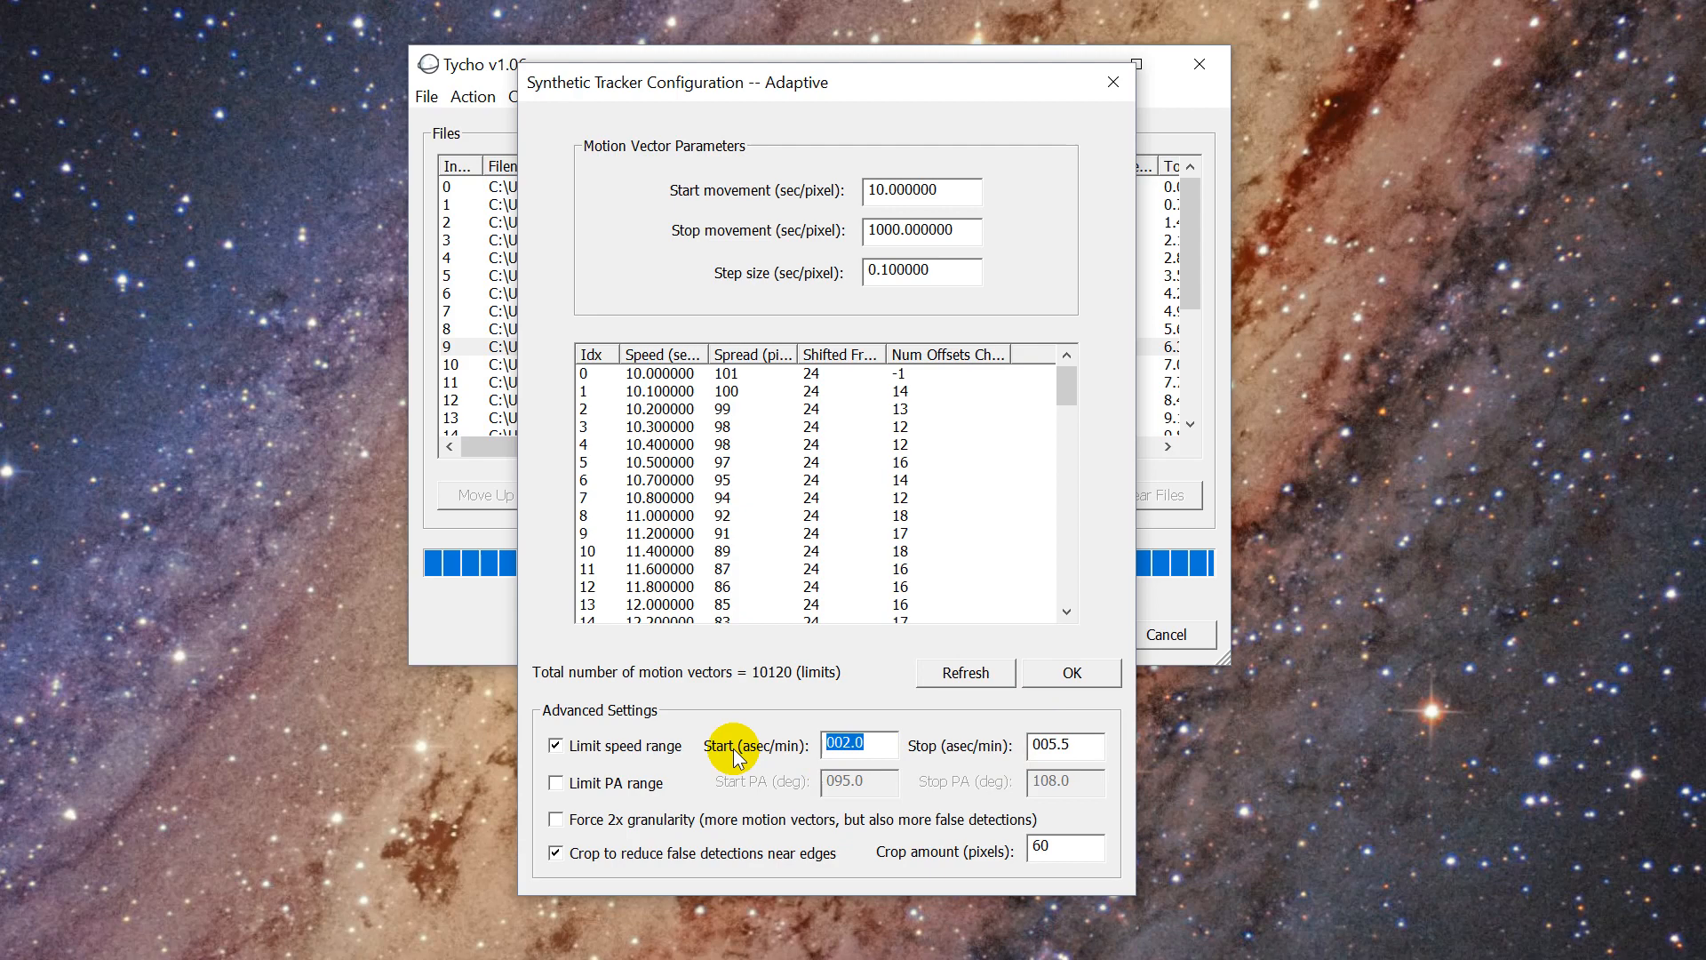
Run the Synthetic Tracker with the adaptive configuration and close the FITS Header window.
drag(827, 85, 1372, 56)
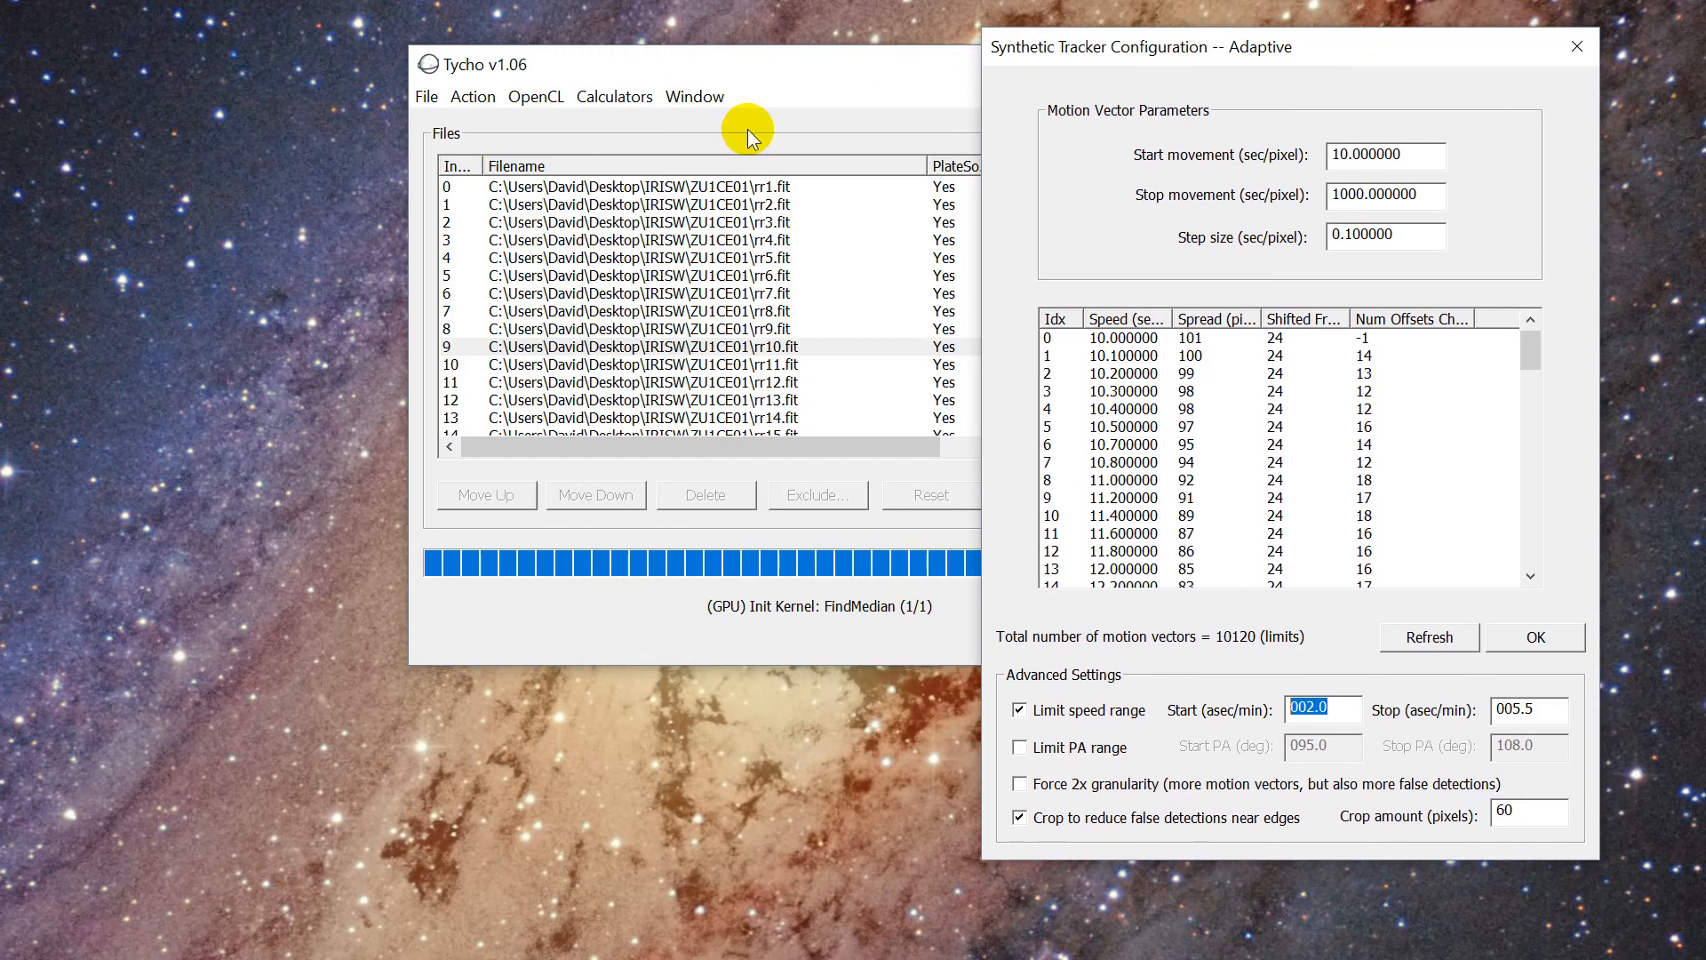
click(1499, 637)
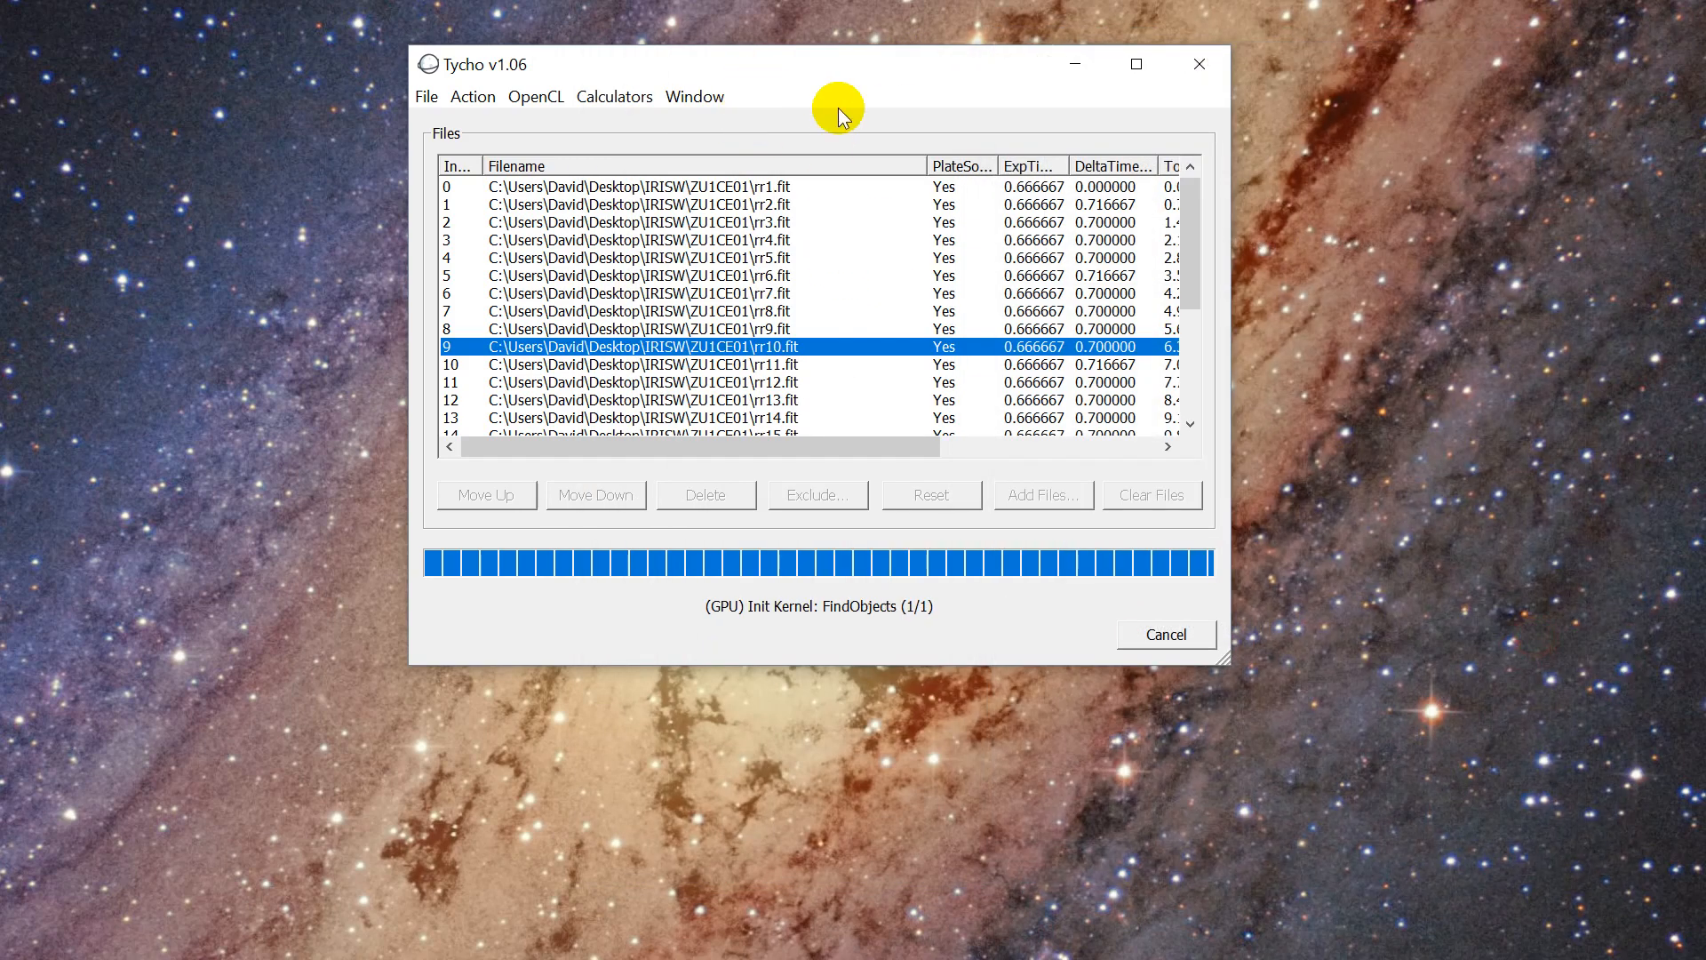
drag(851, 71, 969, 61)
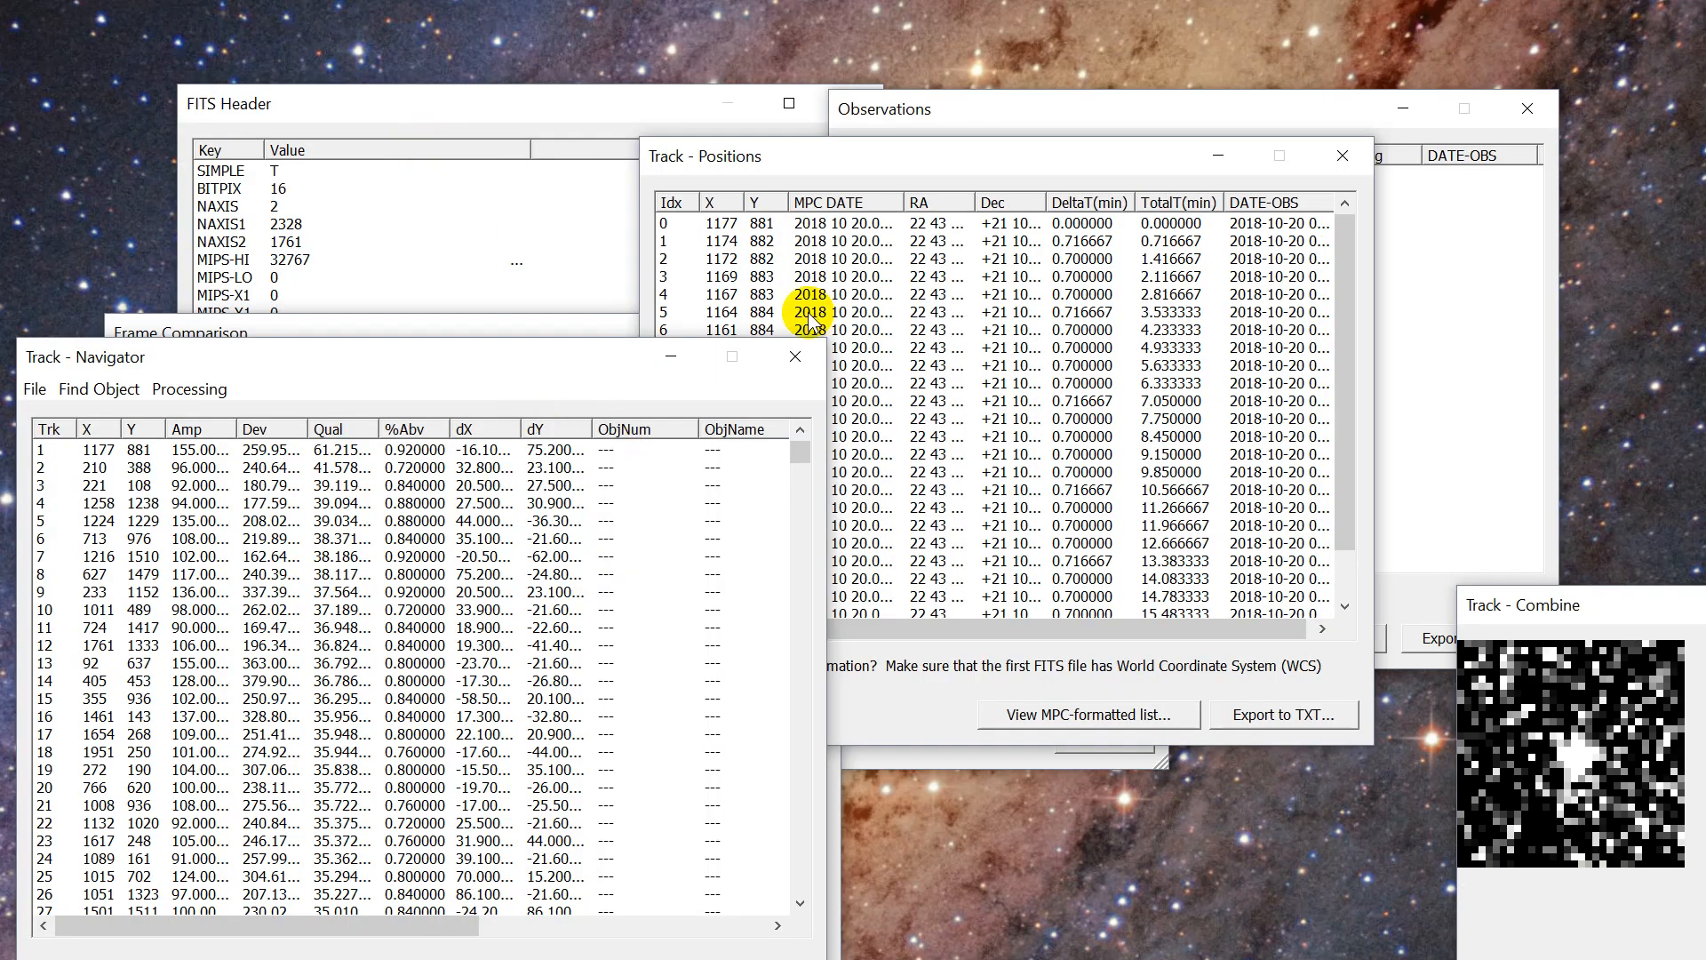
drag(358, 111, 286, 100)
click(776, 93)
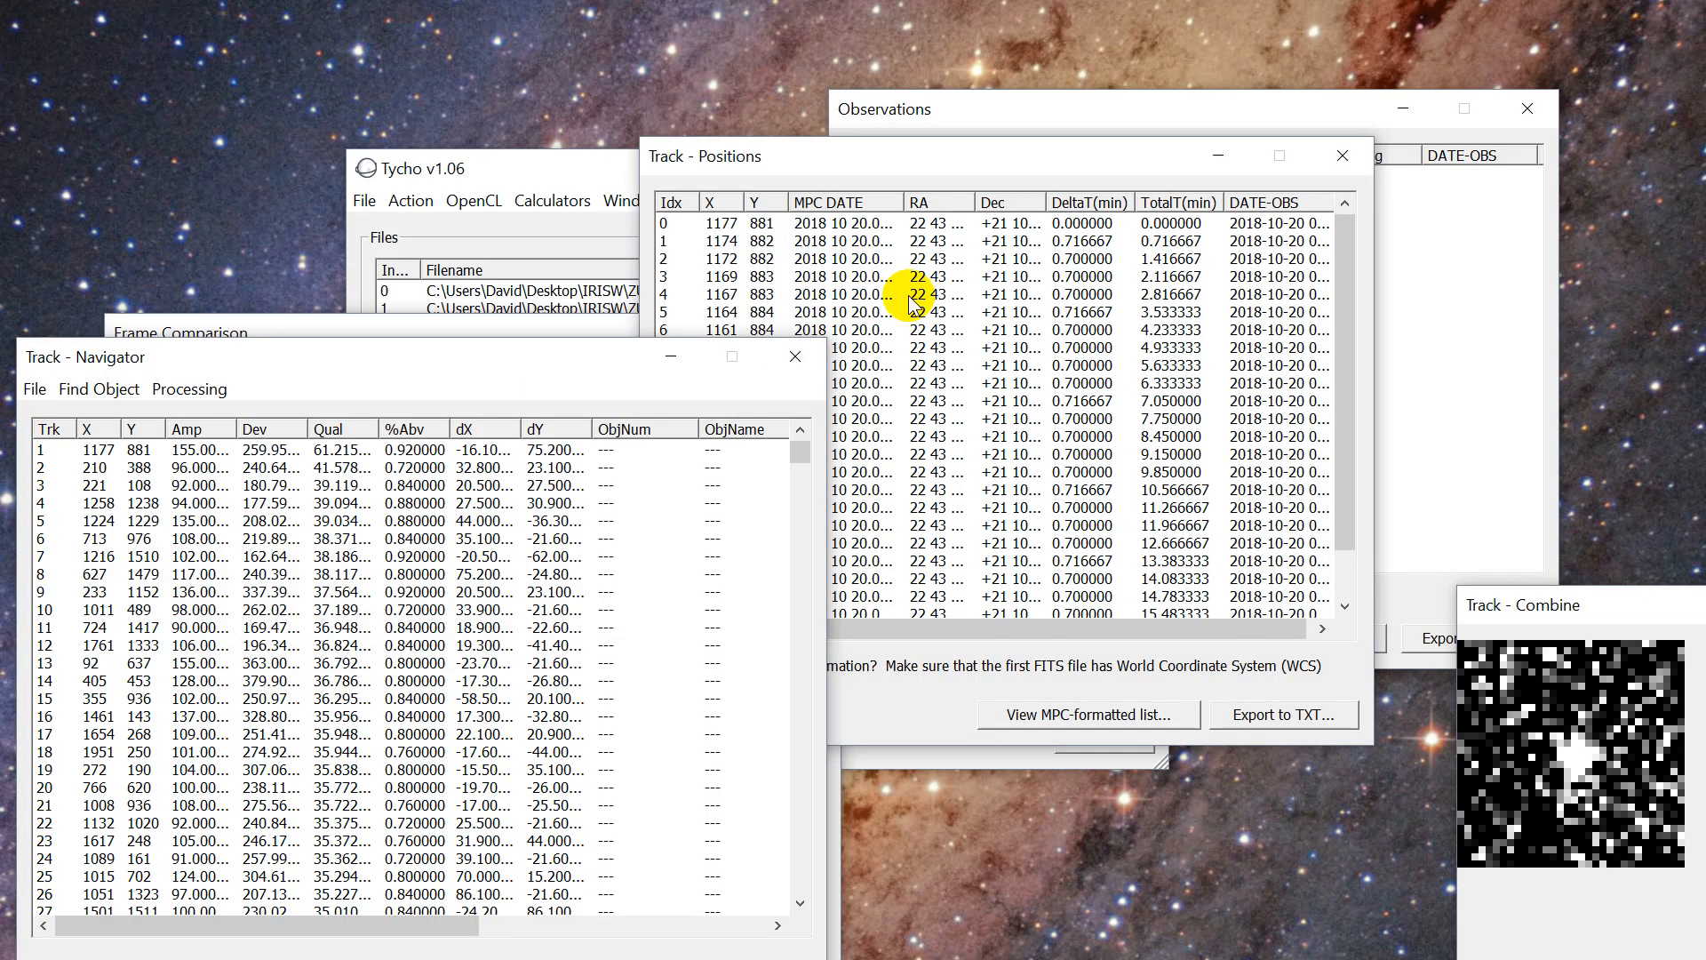
Close the Frame Comparison and Observations windows and move the Track - Navigator and Track - Positions windows apart.
drag(316, 355, 294, 437)
click(295, 324)
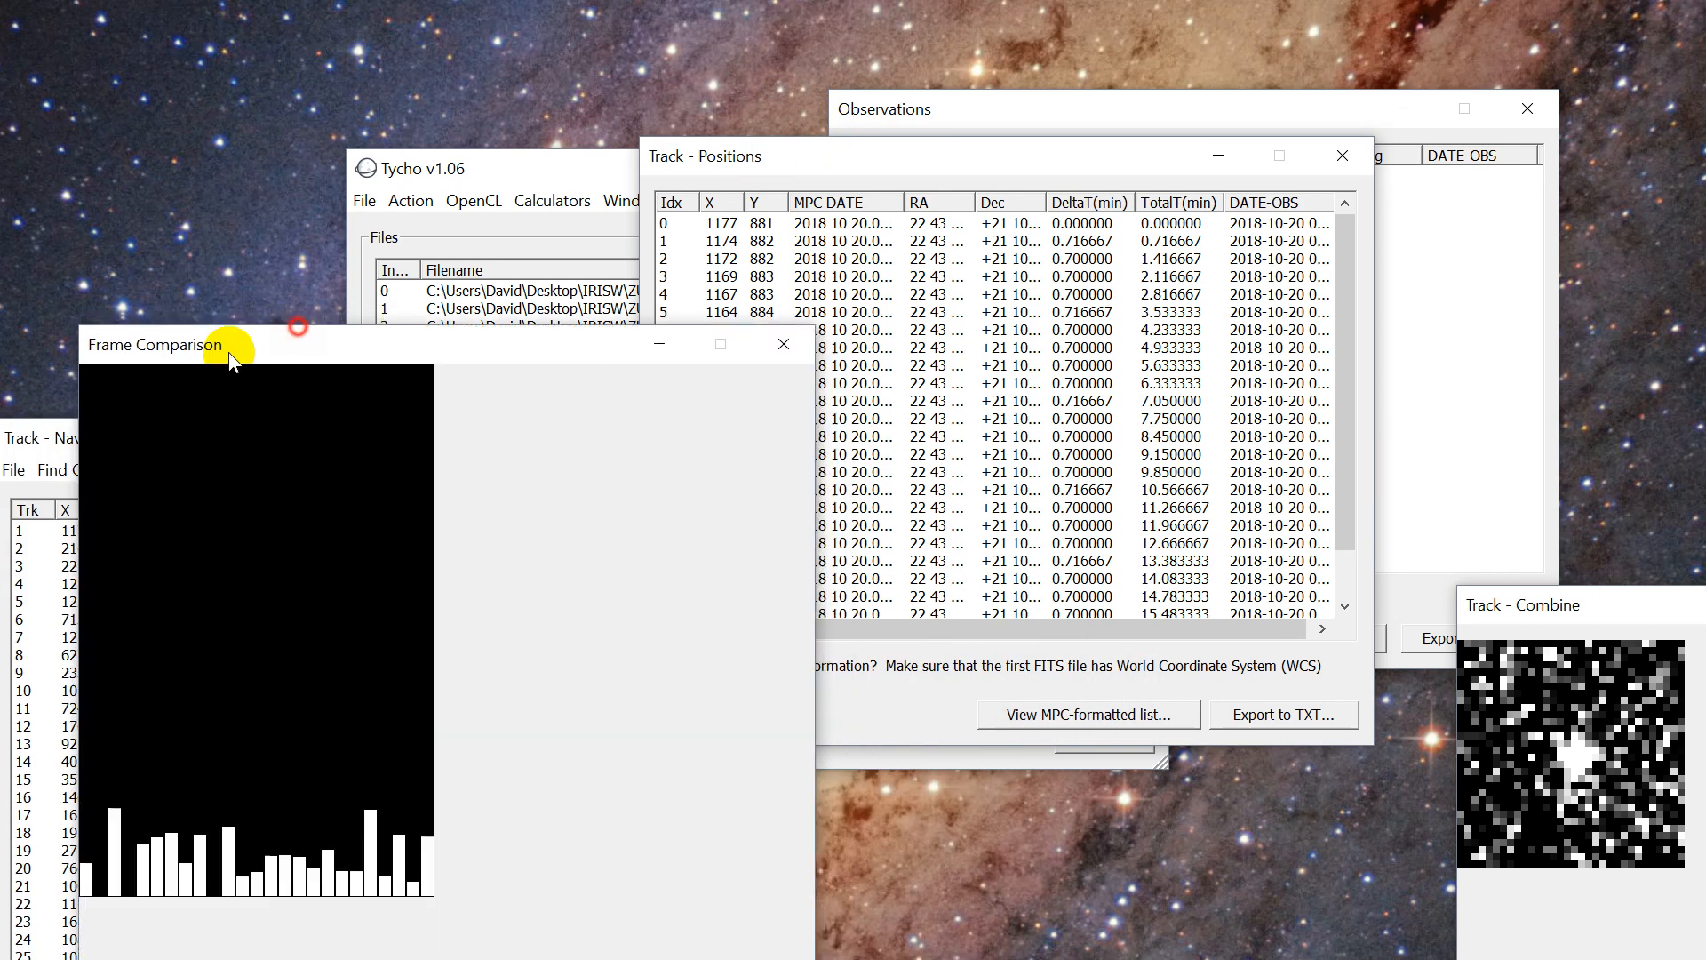
click(762, 349)
drag(811, 153, 971, 471)
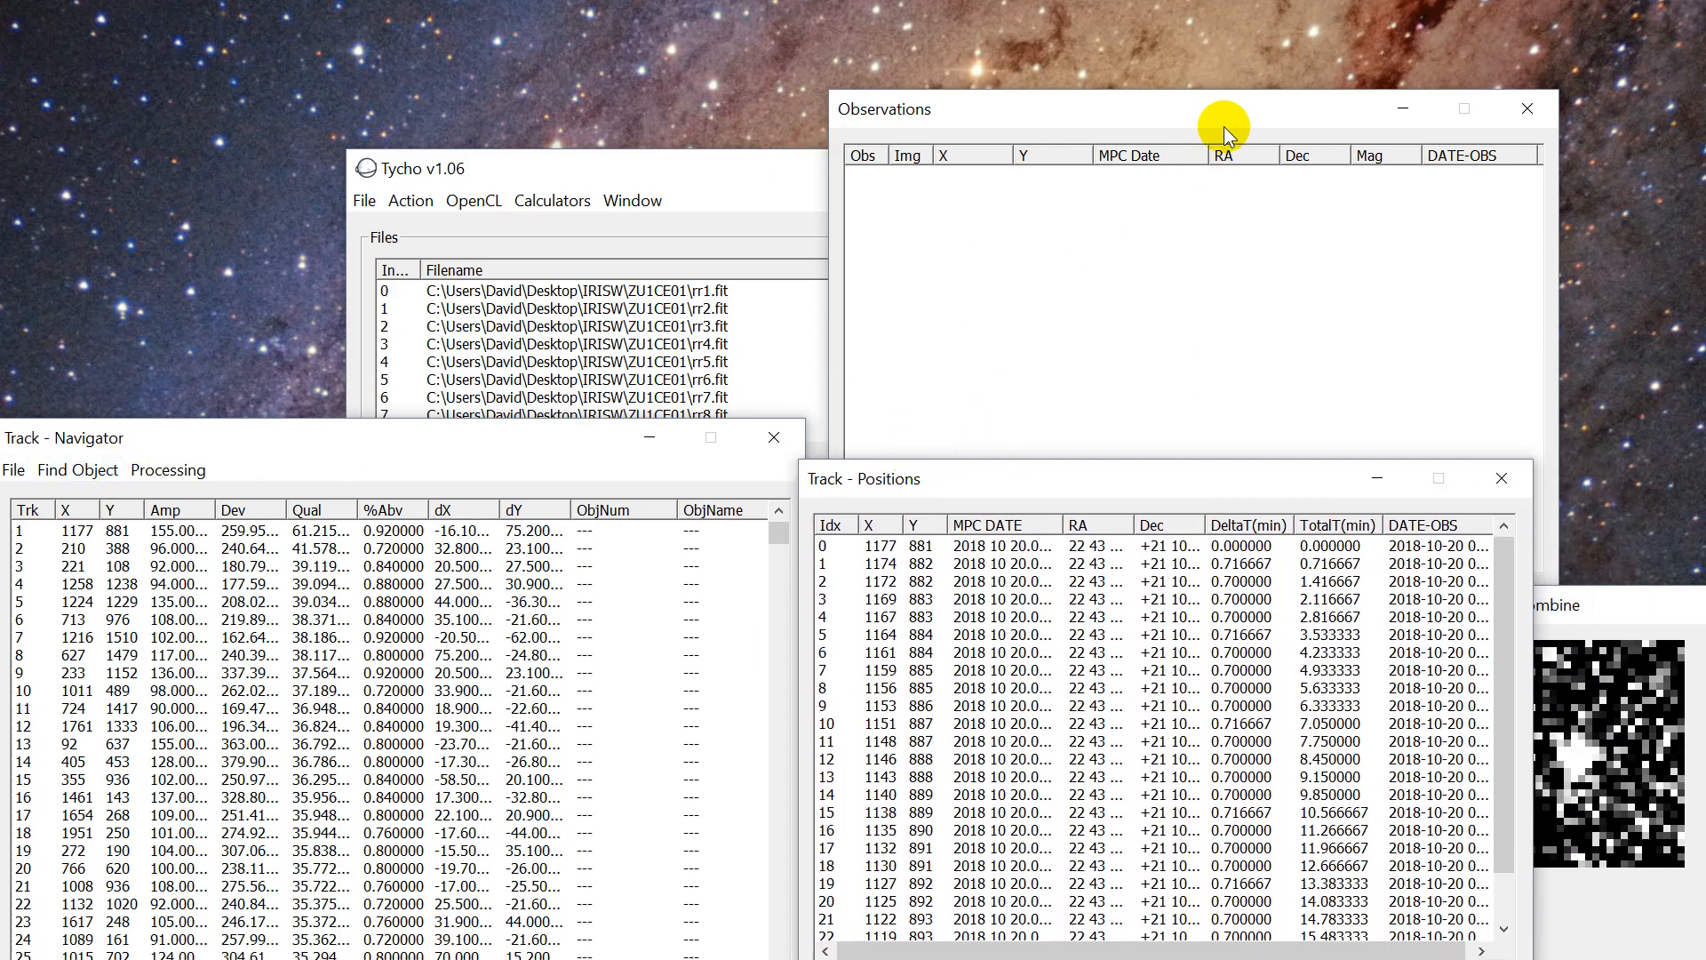
drag(1230, 107, 1123, 76)
click(1447, 78)
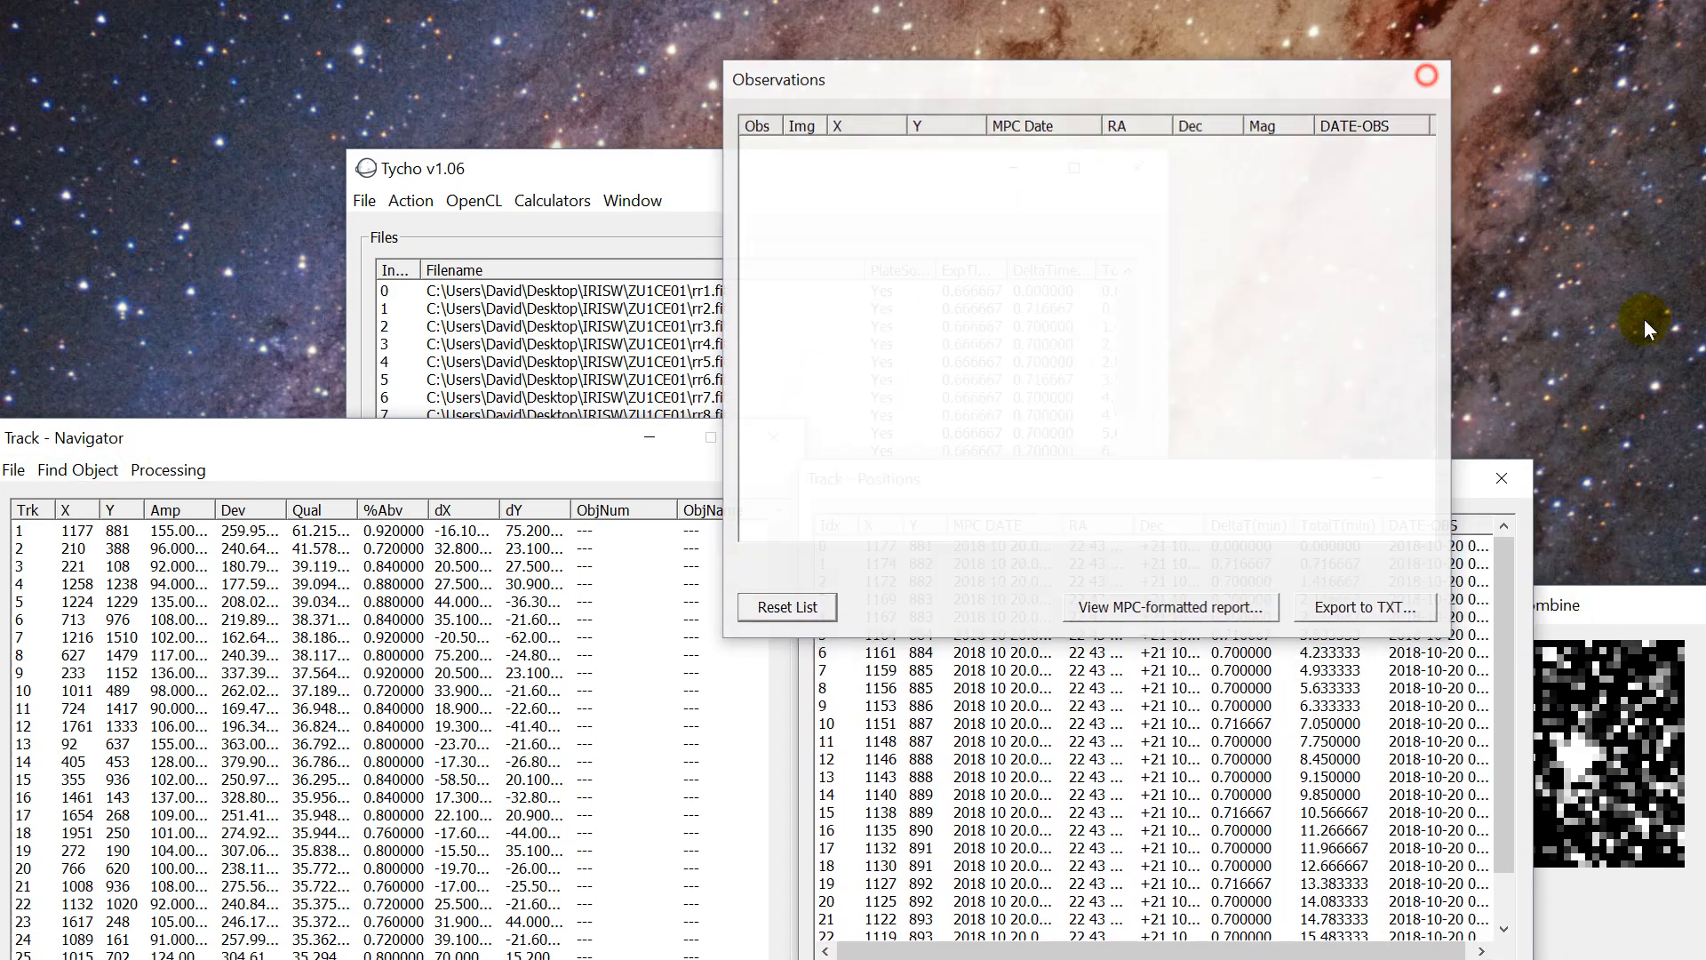
Bring the Track - Combine window into clear view, set its view mode to Average, and minimize the main Tycho window.
drag(1651, 606, 1417, 51)
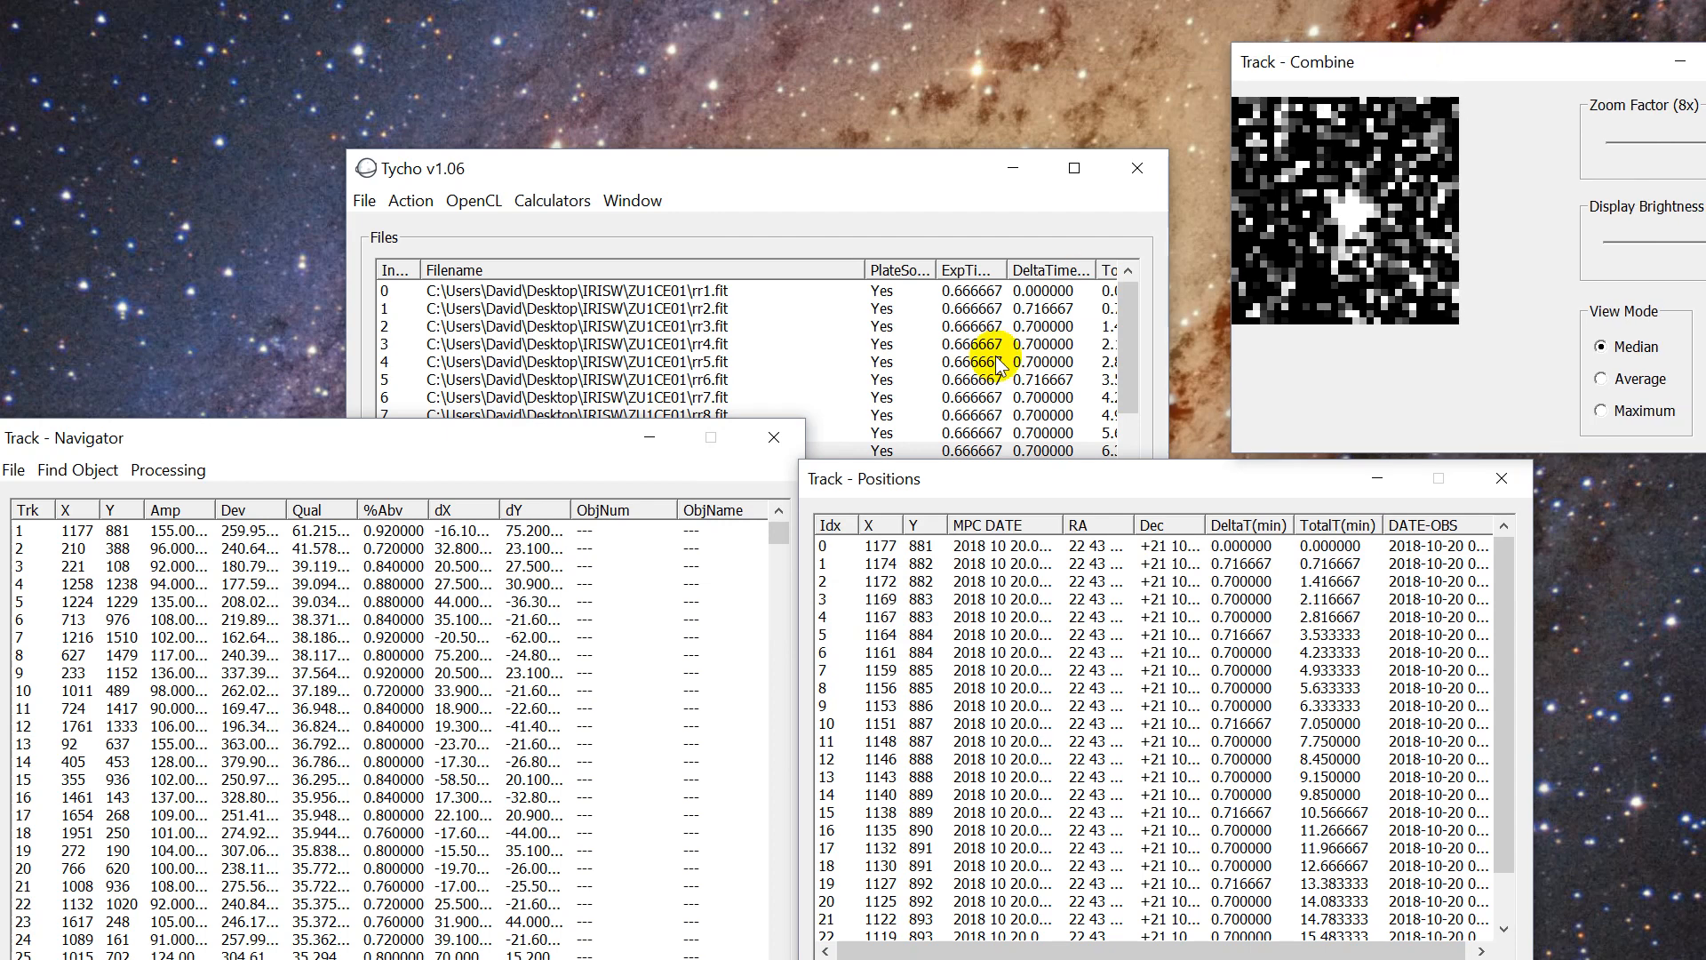
click(1640, 380)
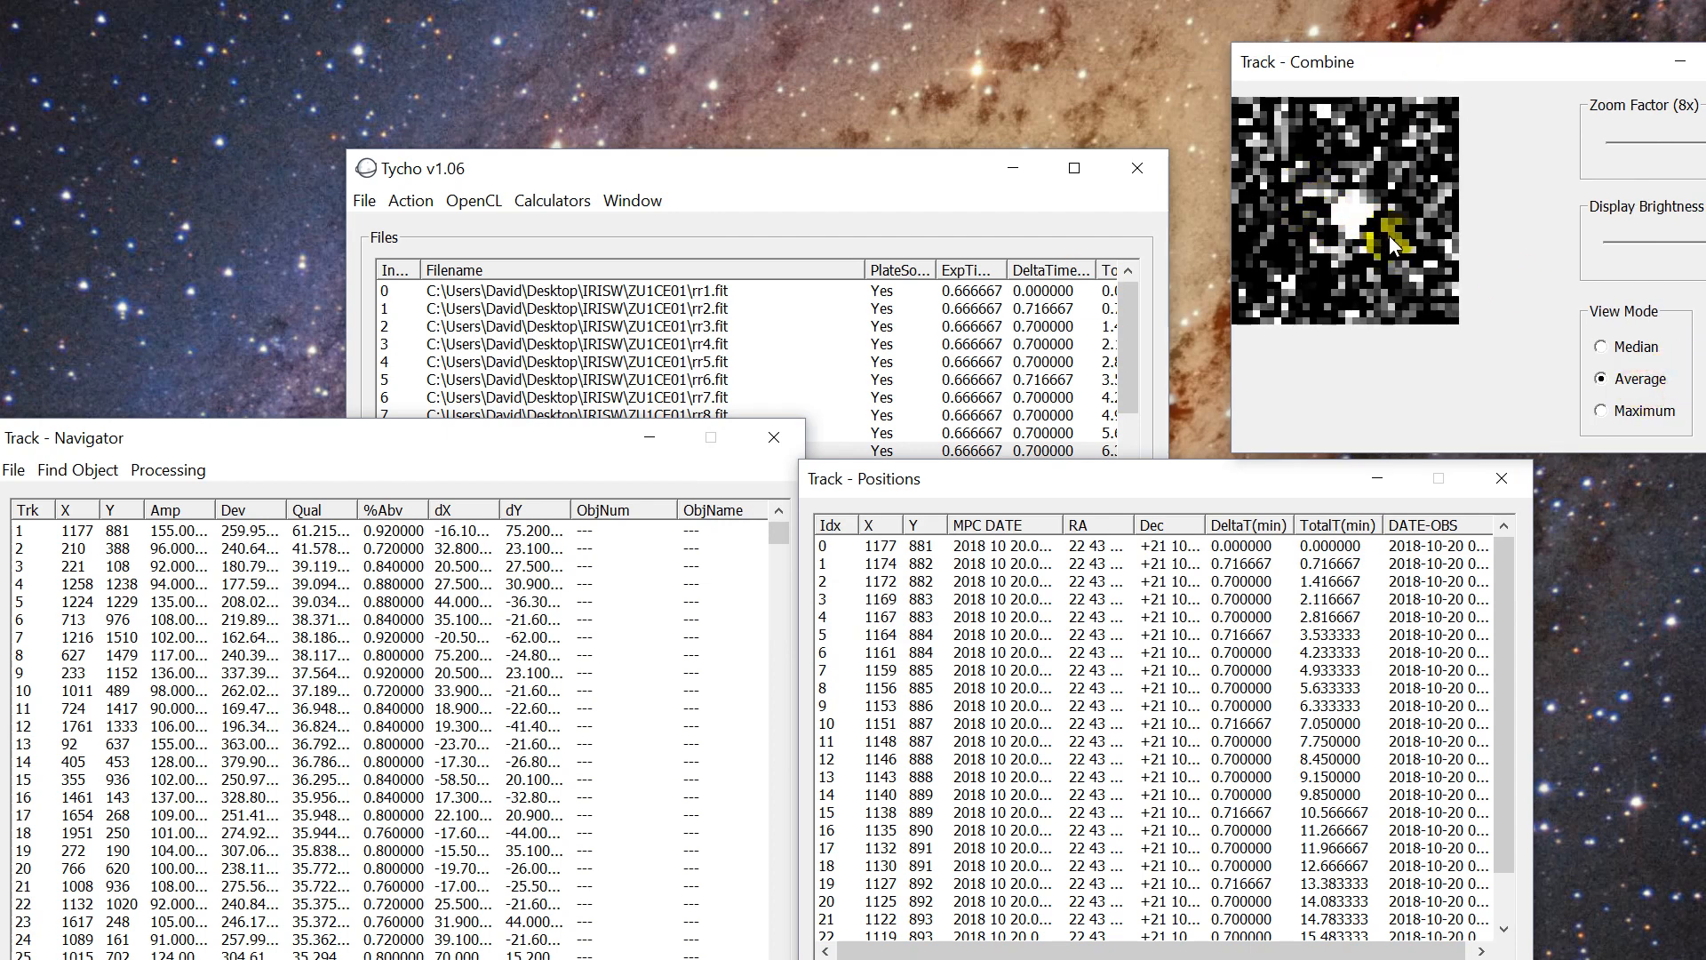
drag(638, 167, 295, 64)
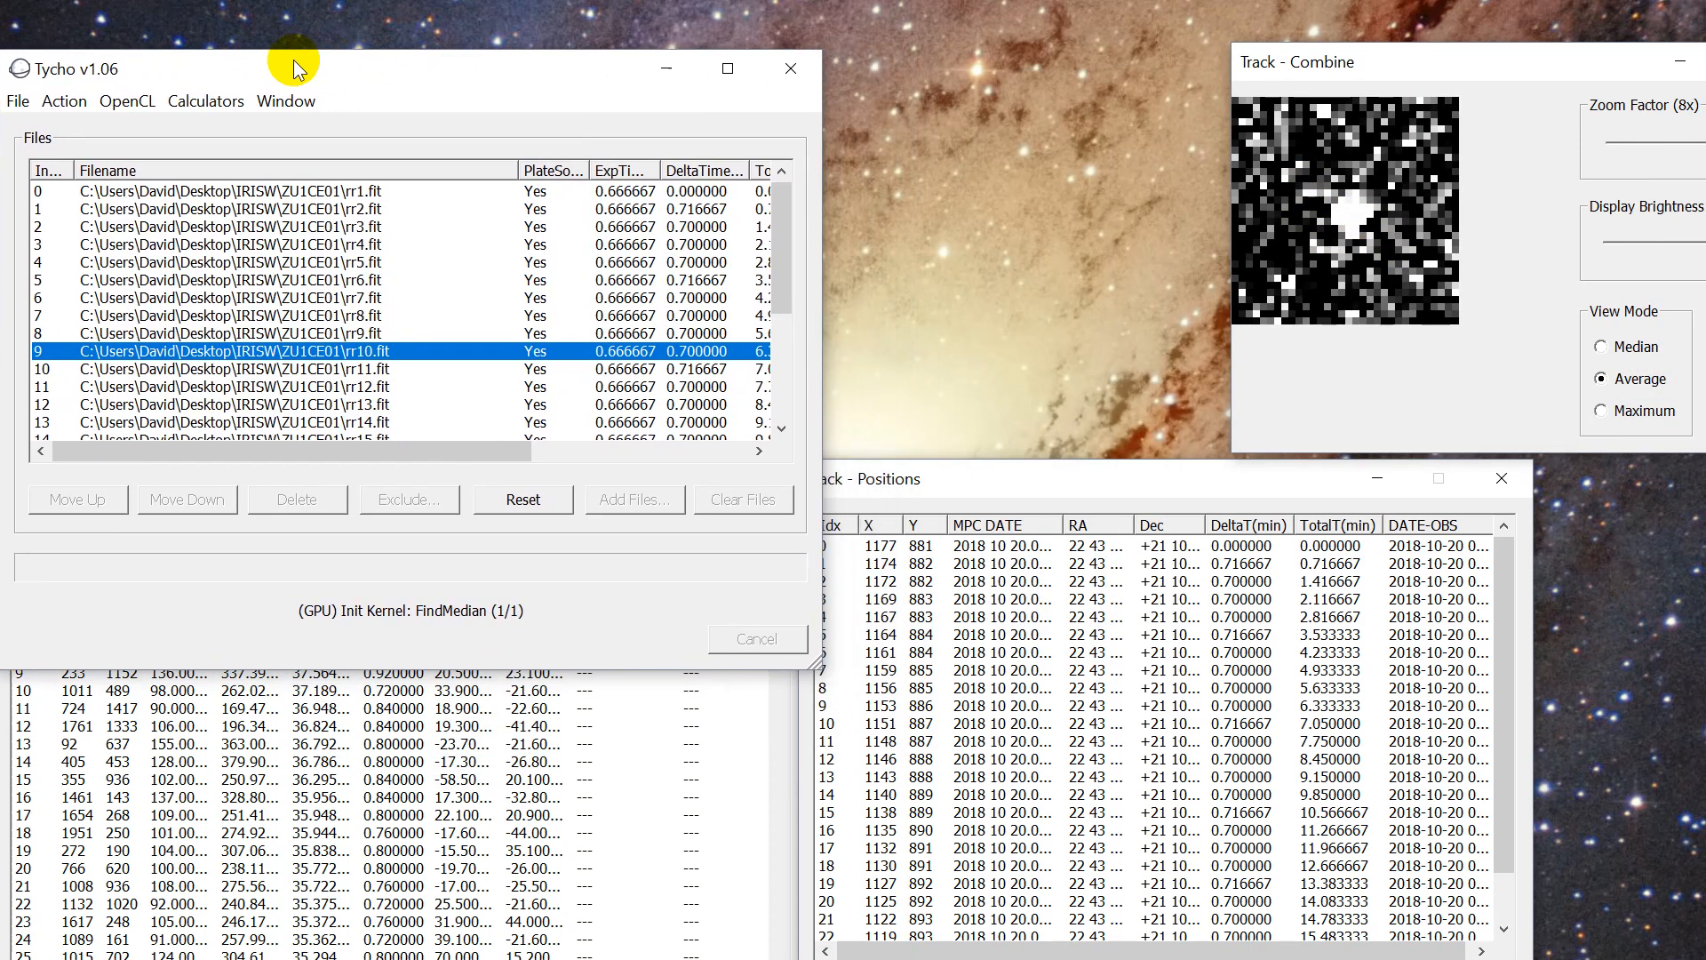
click(669, 71)
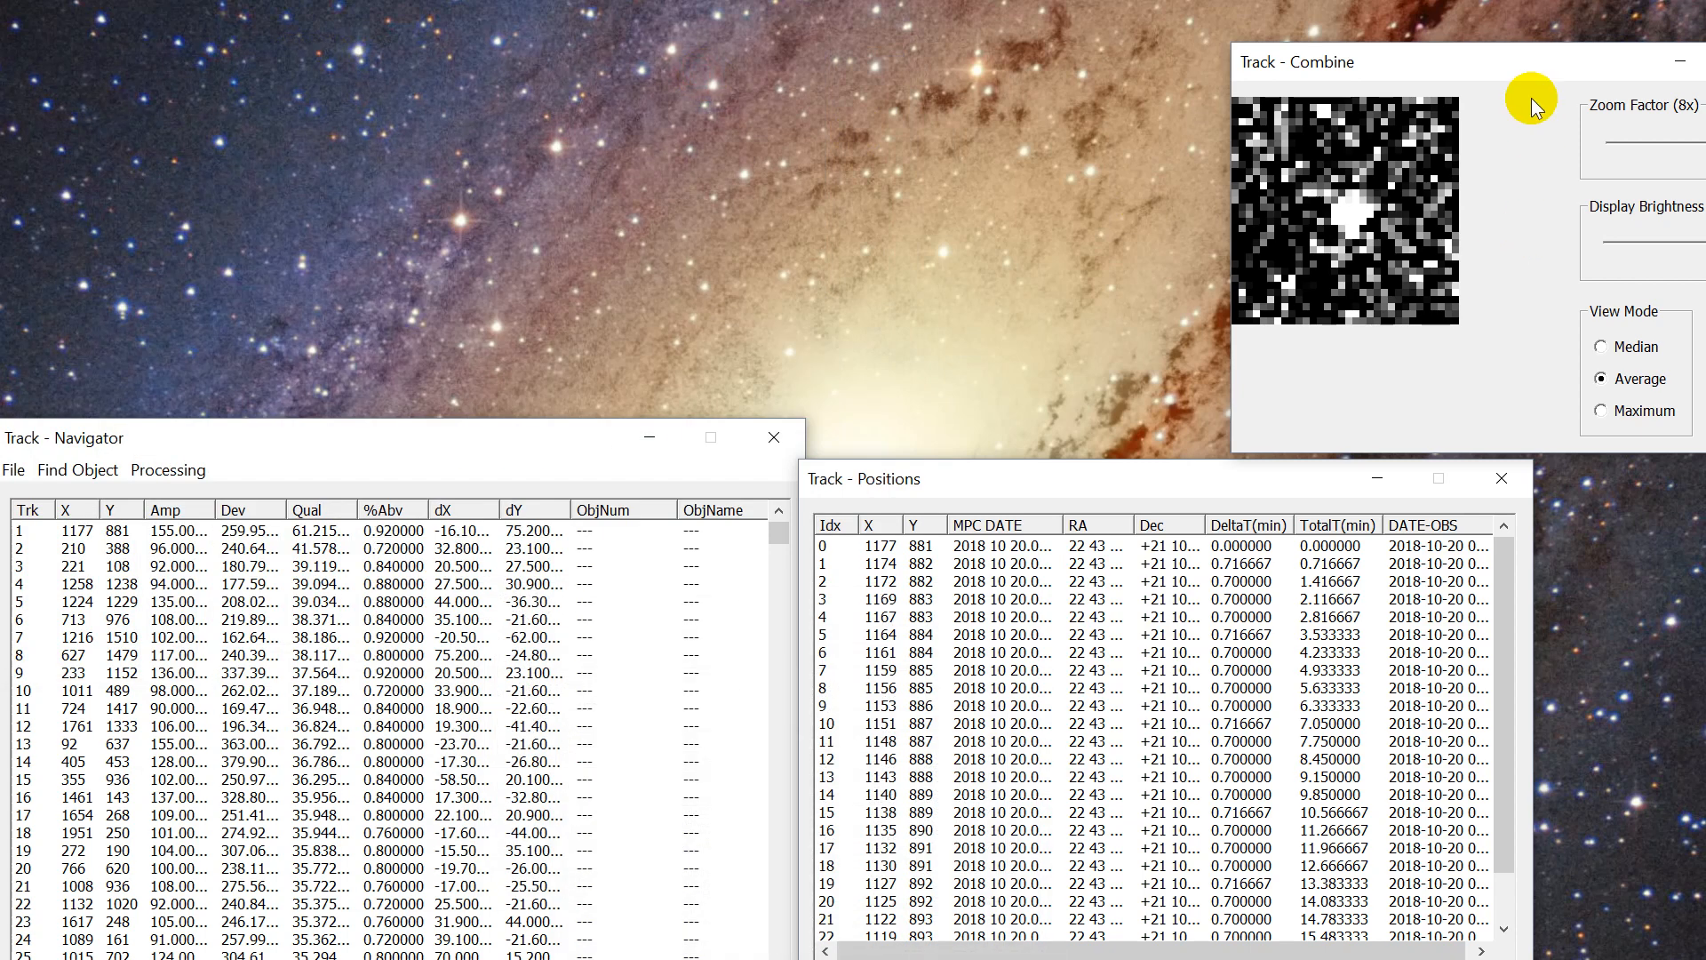
Arrange the Track - Combine, Track - Positions and Track - Navigator windows so their contents can be read together.
drag(1518, 66, 1351, 55)
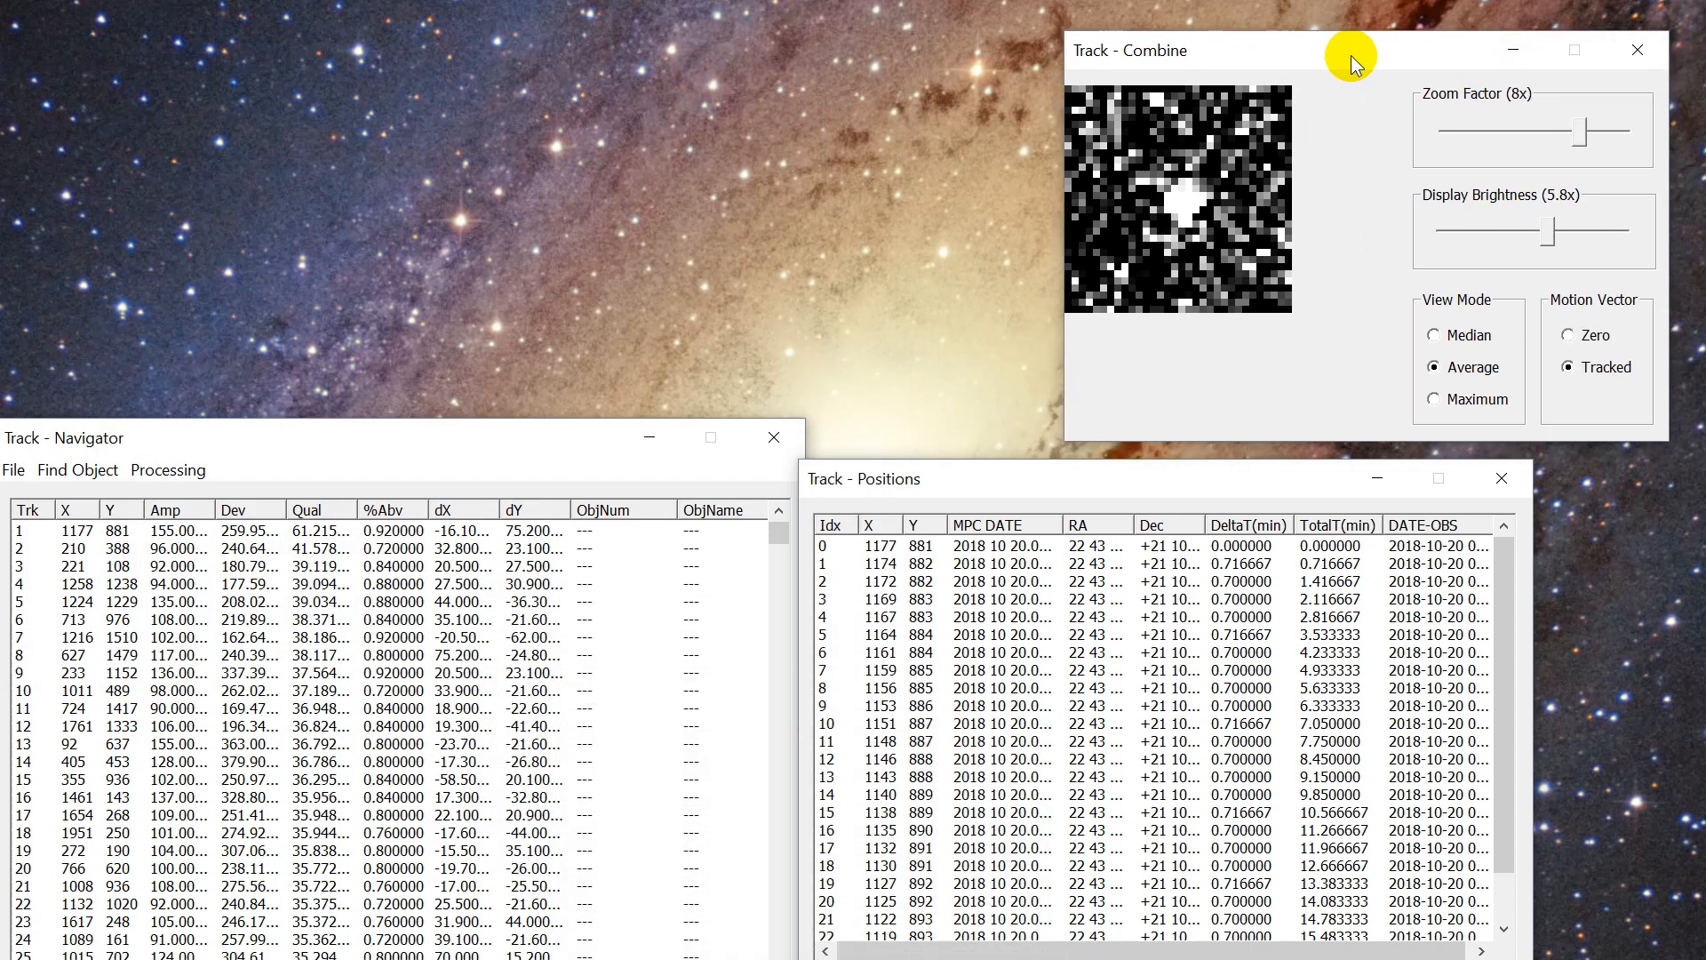
drag(1022, 456, 1070, 384)
drag(1070, 349, 1065, 367)
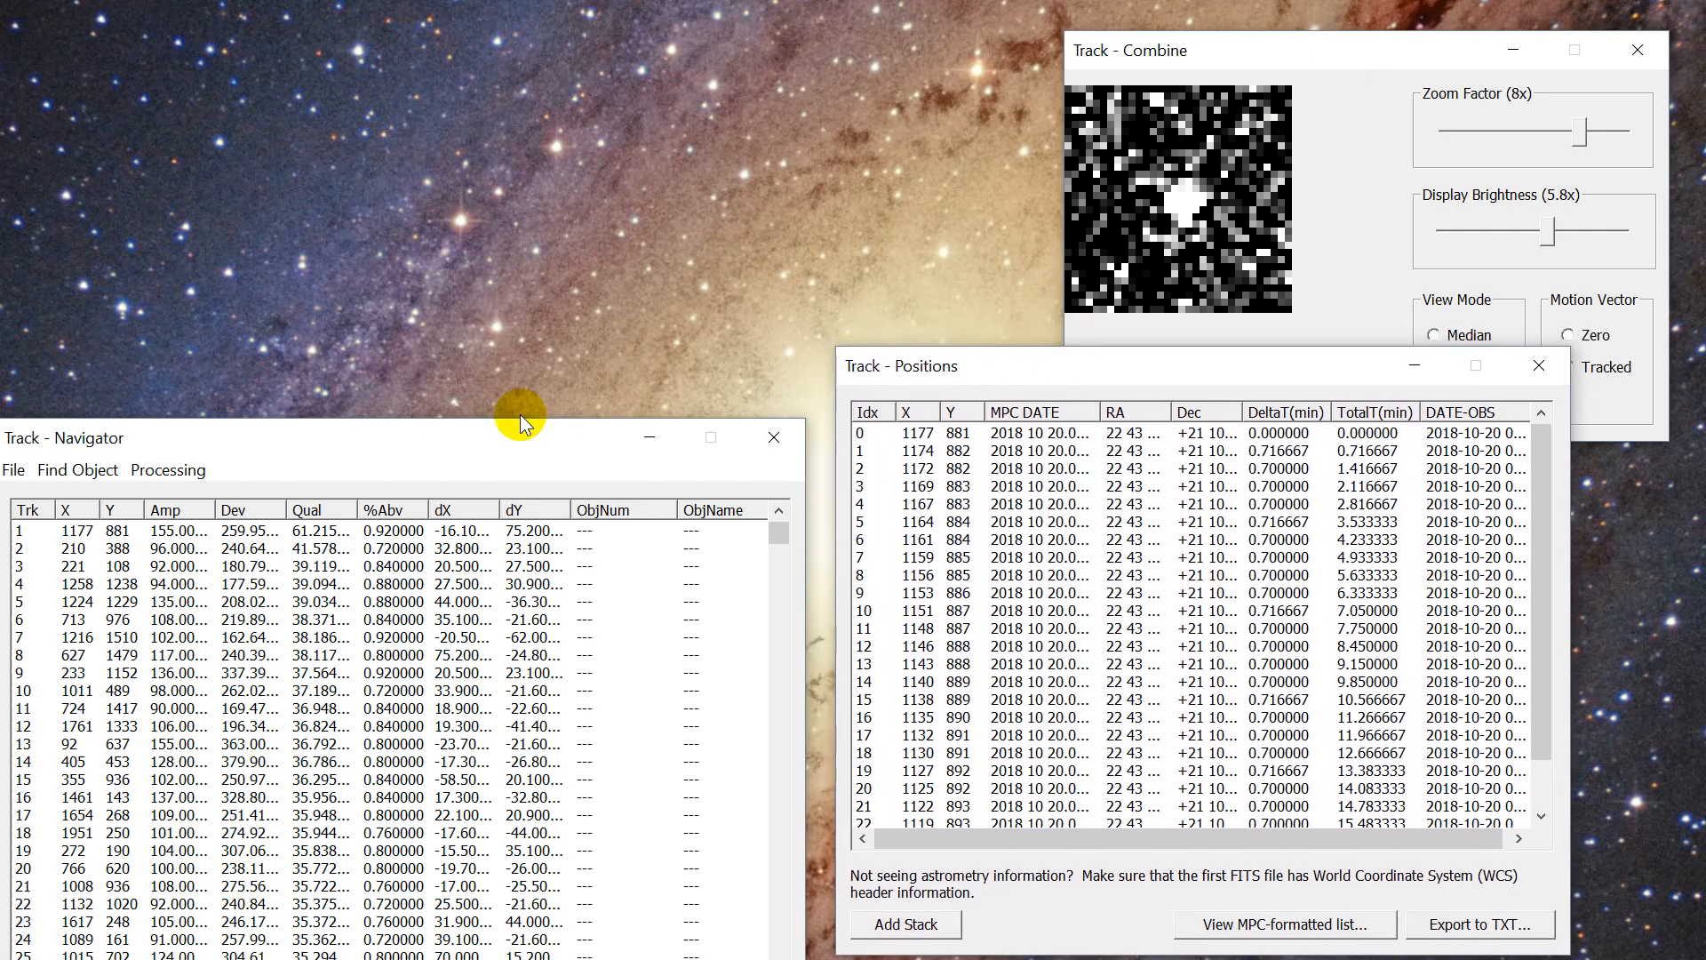
drag(484, 445, 507, 322)
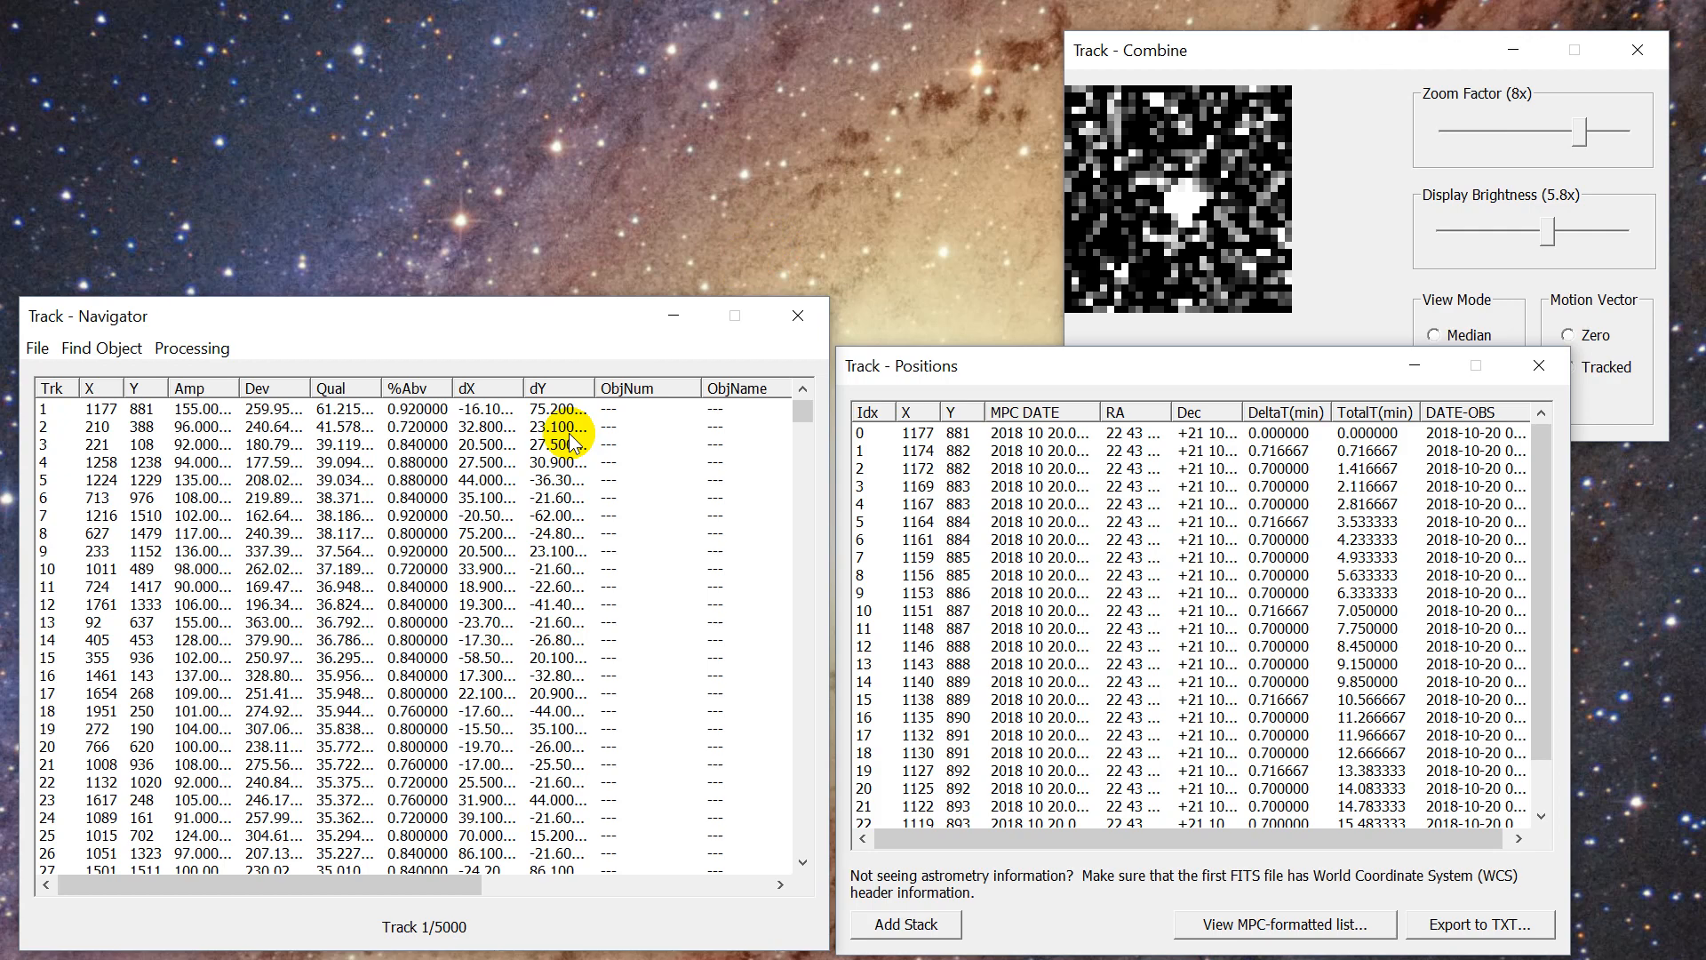
Open track 1 in the Image Viewer and place the viewer and the Track - Positions window side by side.
double_click(503, 414)
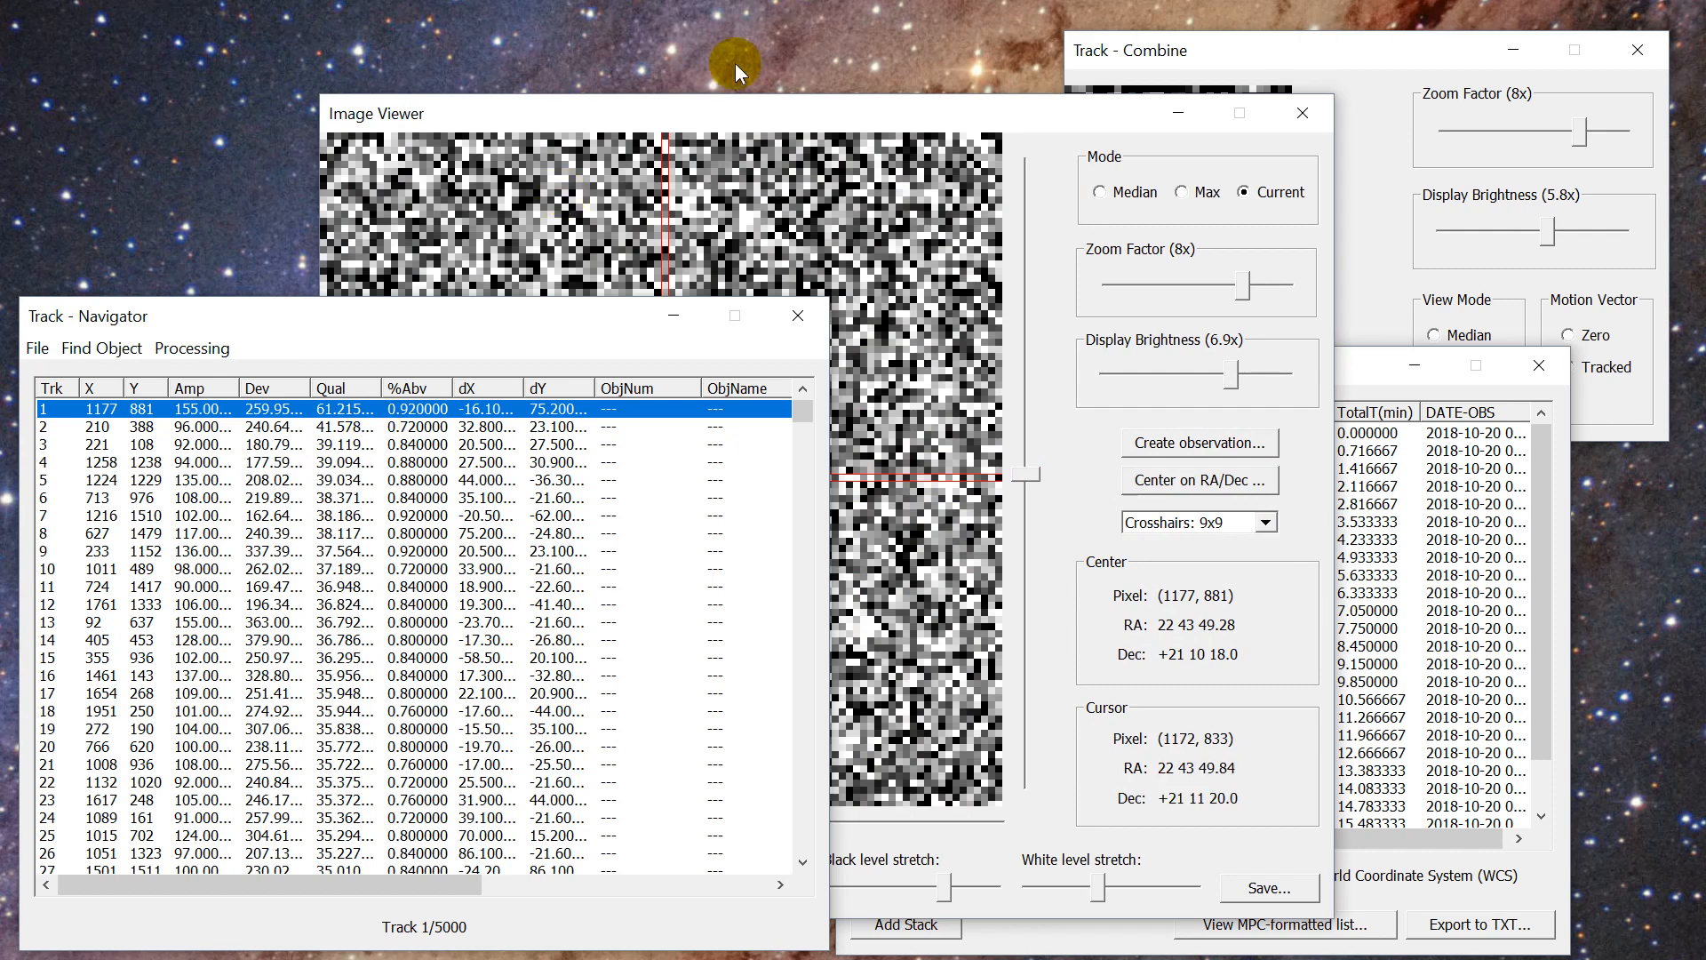
drag(734, 120, 421, 29)
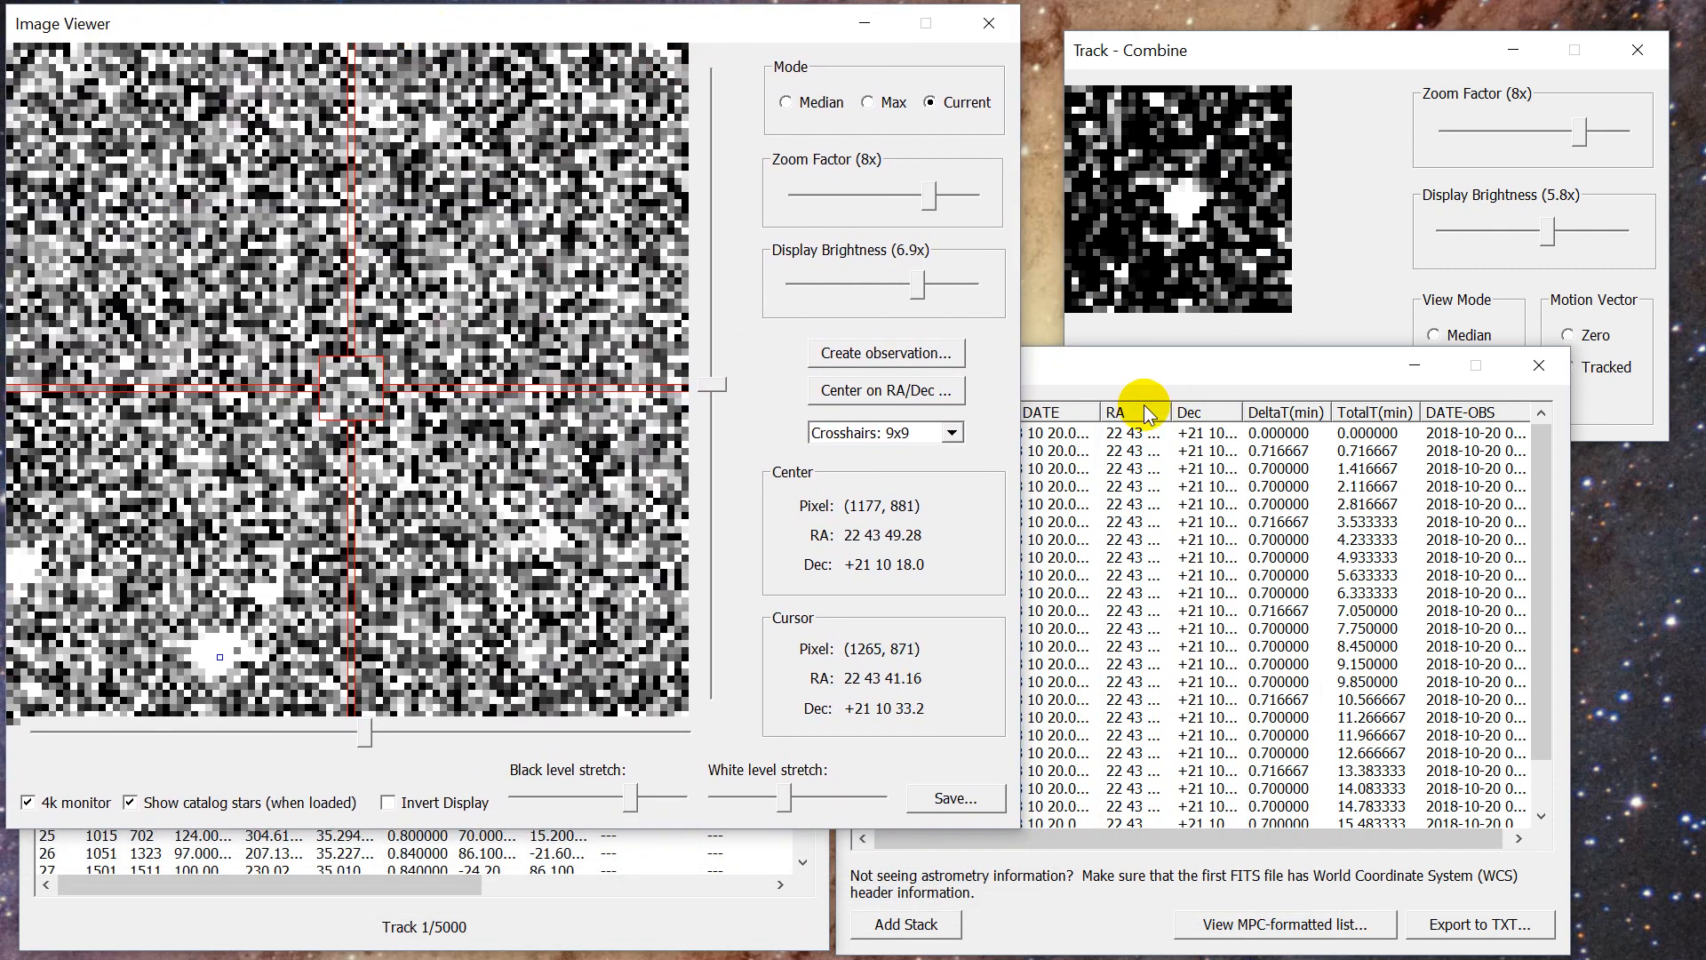
drag(1153, 368, 1342, 459)
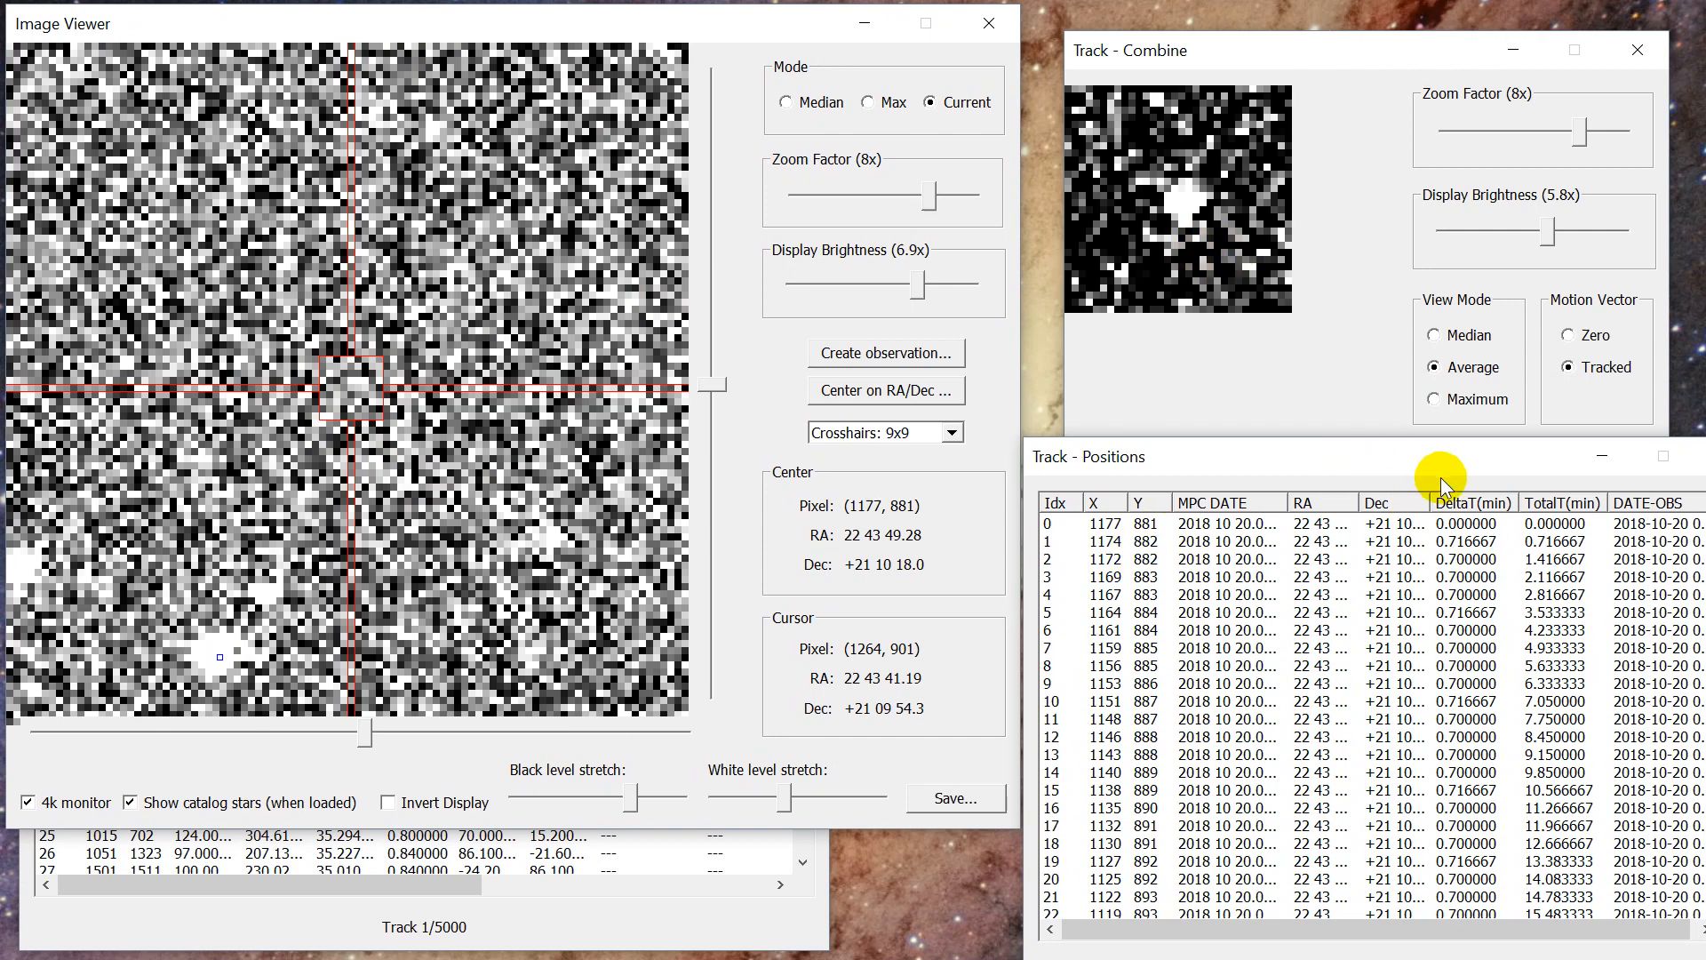
drag(1433, 464, 1408, 386)
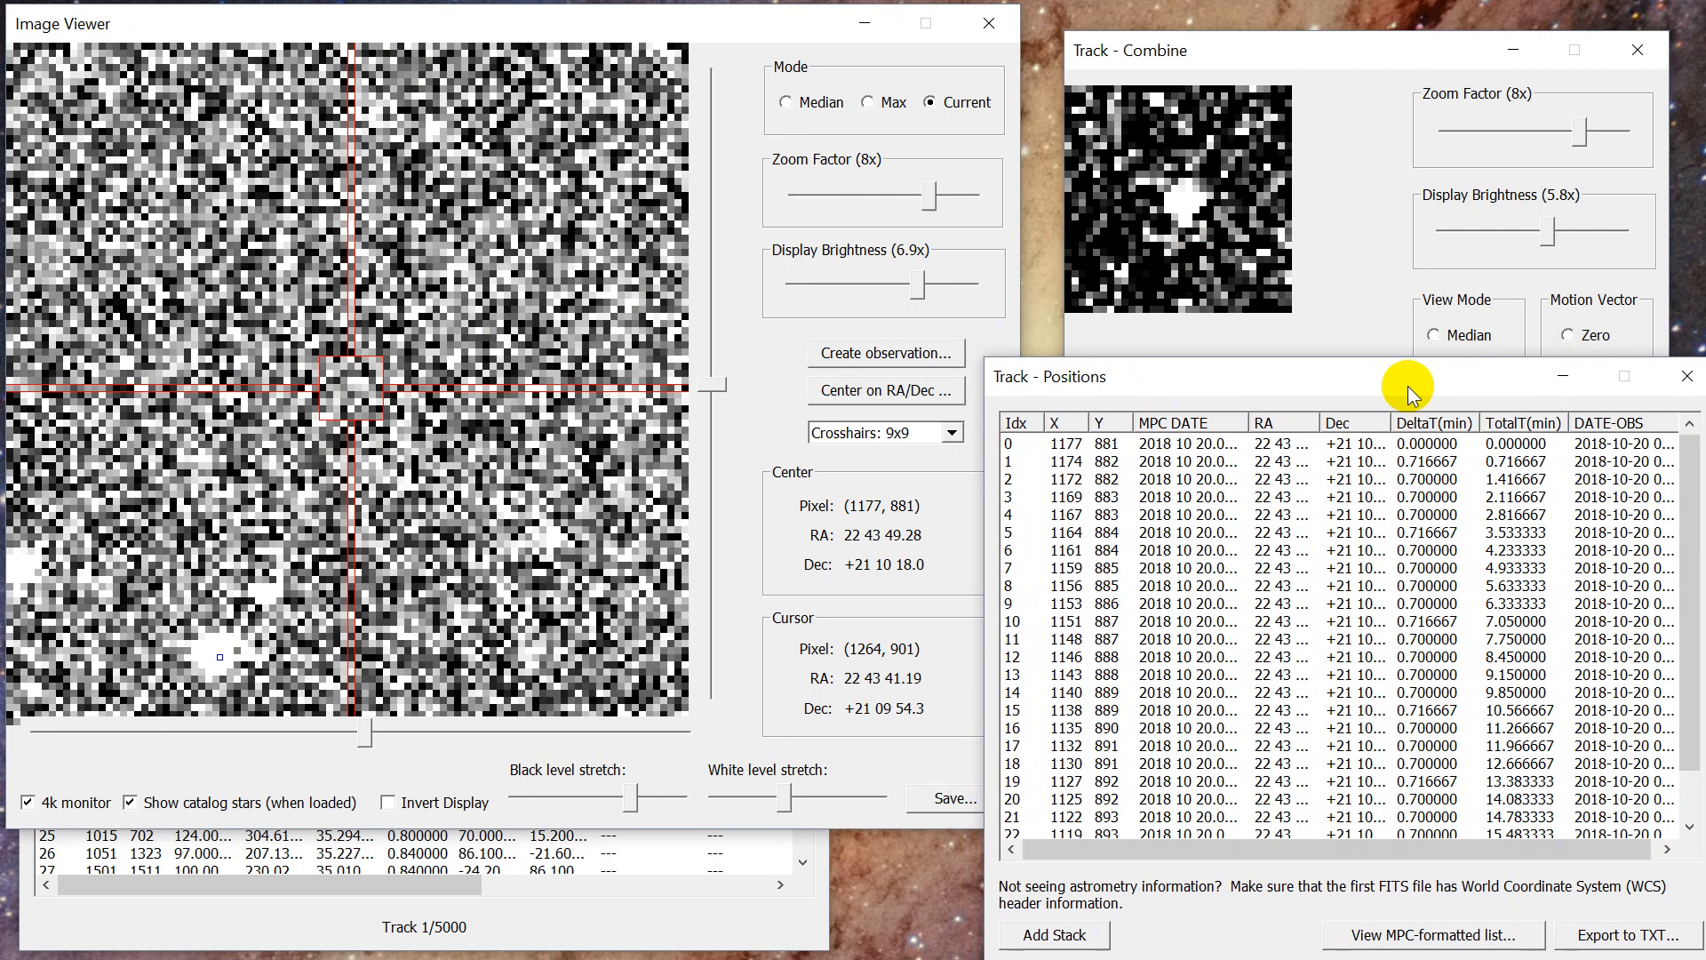
Step through track 1's positions from index 0 to 24 and back to examine the object in each frame.
click(1371, 448)
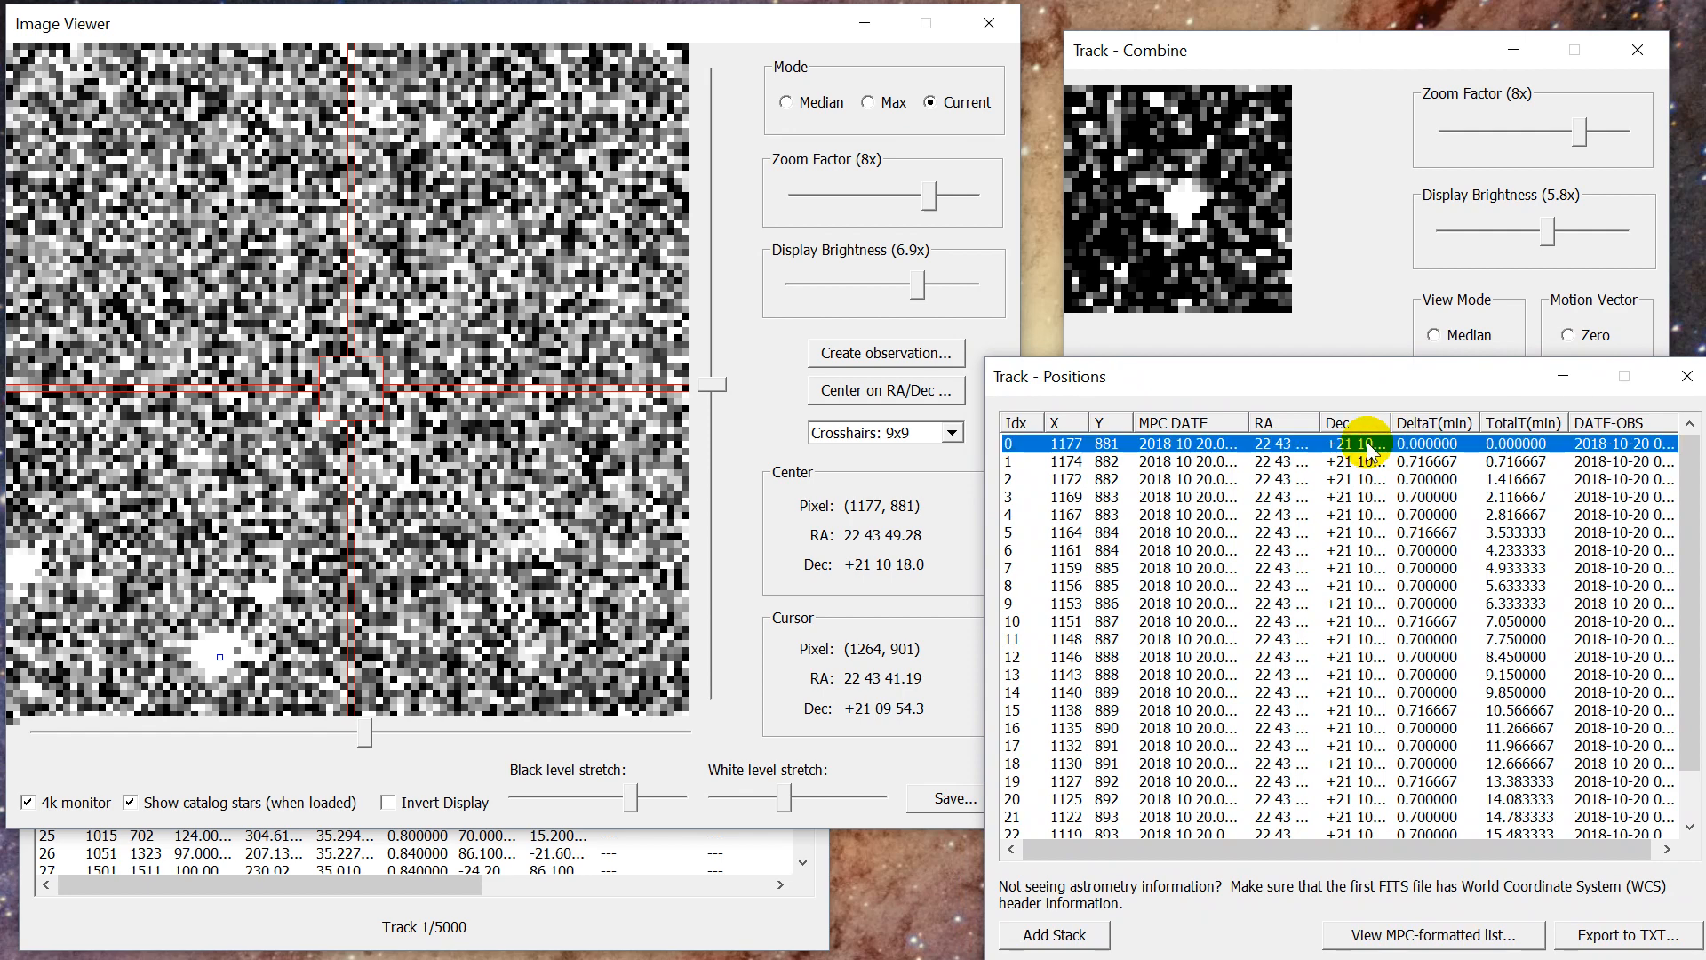
key(Down)
key(Down)
key(Down)
key(Down)
key(Down)
key(Down)
key(Down)
key(Down)
key(Down)
key(Down)
key(Down)
key(Down)
key(Down)
key(Down)
key(Down)
key(Down)
key(Down)
key(Down)
key(Down)
key(Down)
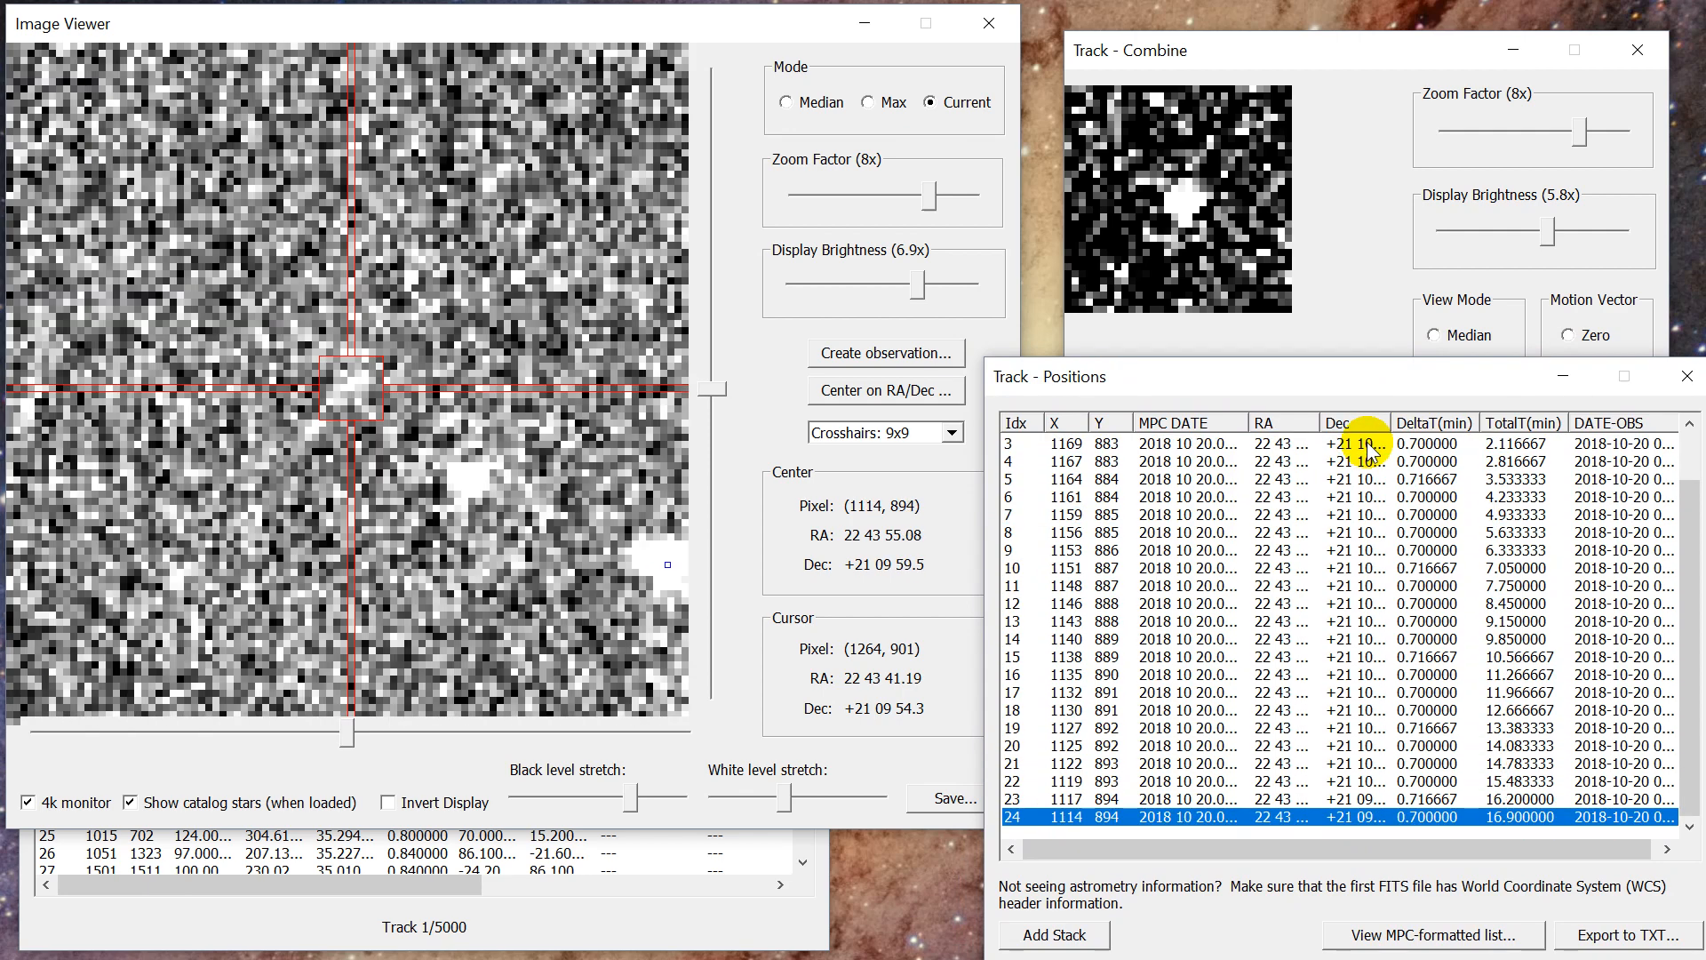
key(Up)
key(Up)
key(Up)
key(Up)
key(Up)
key(Up)
key(Up)
key(Up)
key(Up)
key(Up)
key(Up)
key(Up)
key(Up)
key(Up)
key(Up)
key(Up)
key(Up)
key(Up)
key(Up)
key(Up)
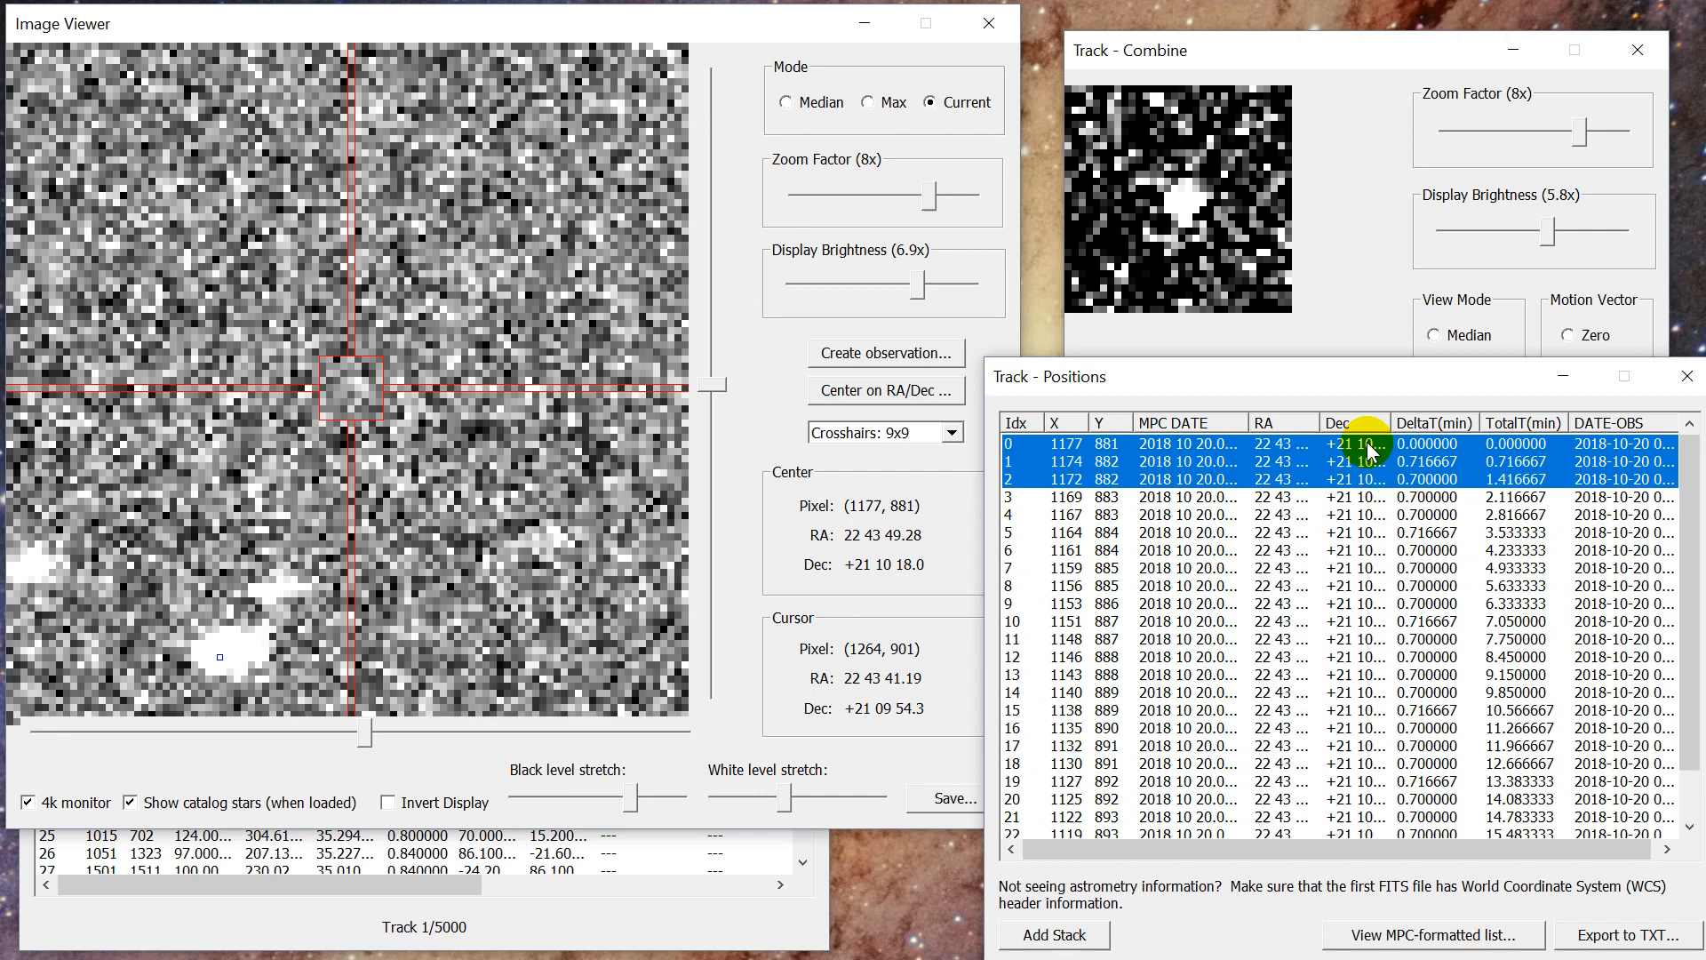
Extend the position selection through index 24 to view the object stacked over all frames of track 1.
key(shift+Down)
key(shift+Down)
key(shift+Down)
key(shift+Down)
key(shift+Down)
key(shift+Down)
key(shift+Down)
key(shift+Down)
key(shift+Down)
key(shift+Down)
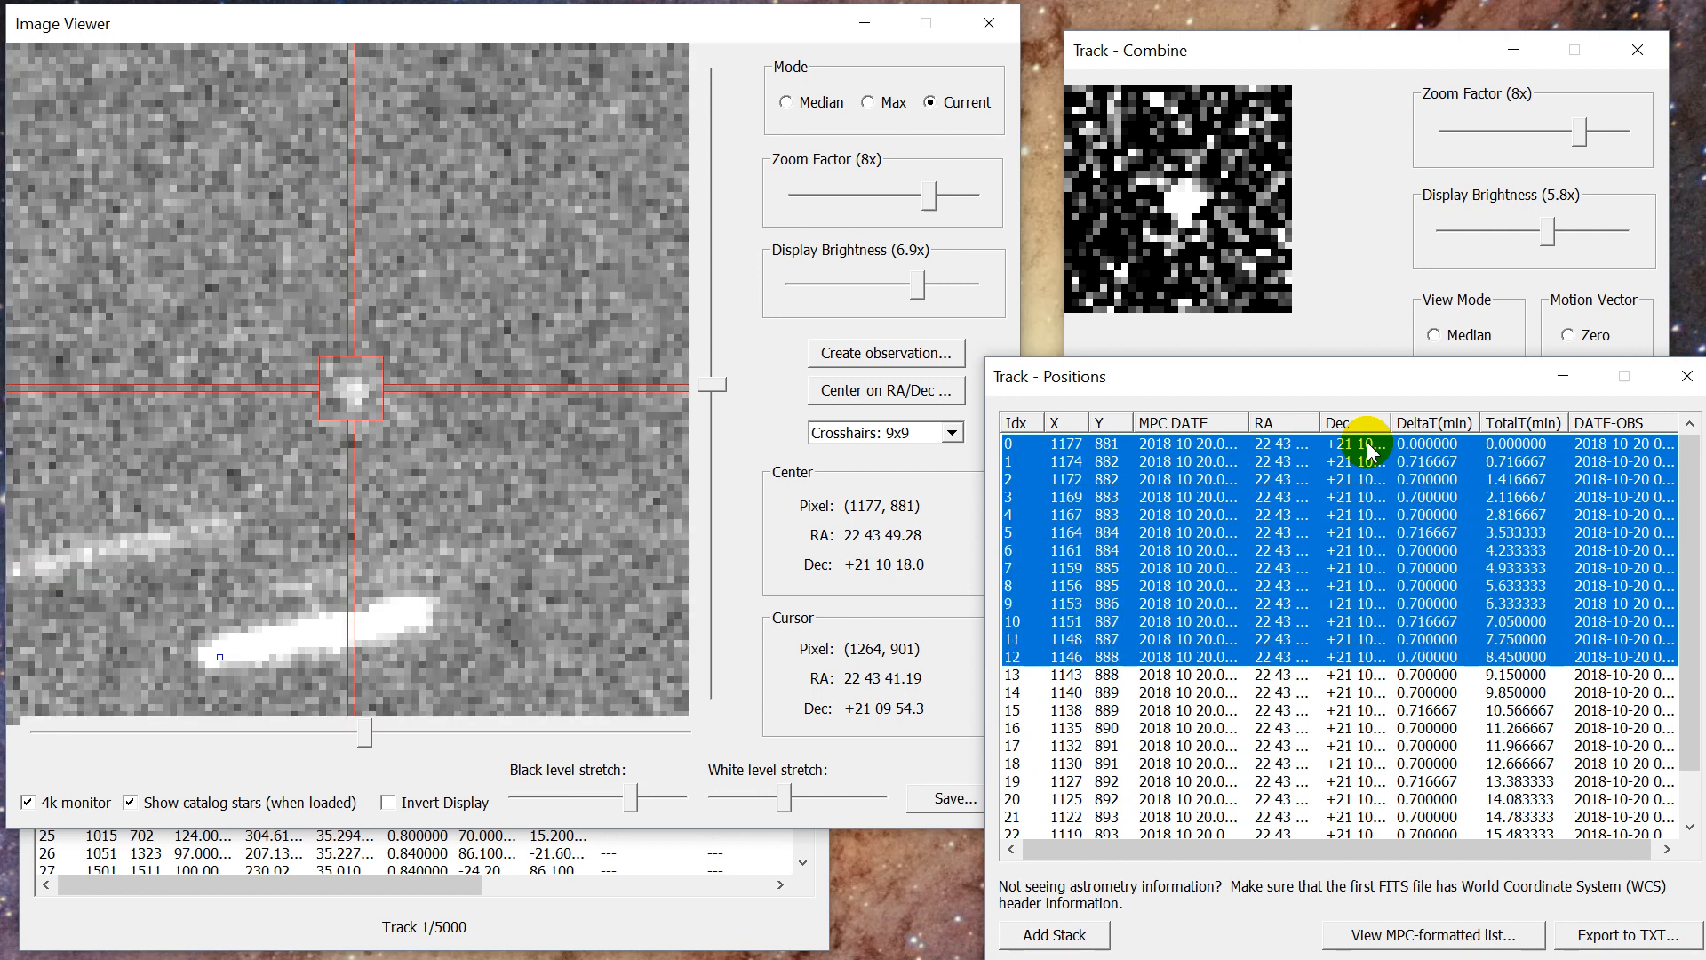
key(shift+Down)
key(shift+Down)
key(shift+Down)
key(shift+Down)
key(shift+Down)
key(shift+Down)
key(shift+Down)
key(shift+Down)
key(shift+Down)
key(shift+Down)
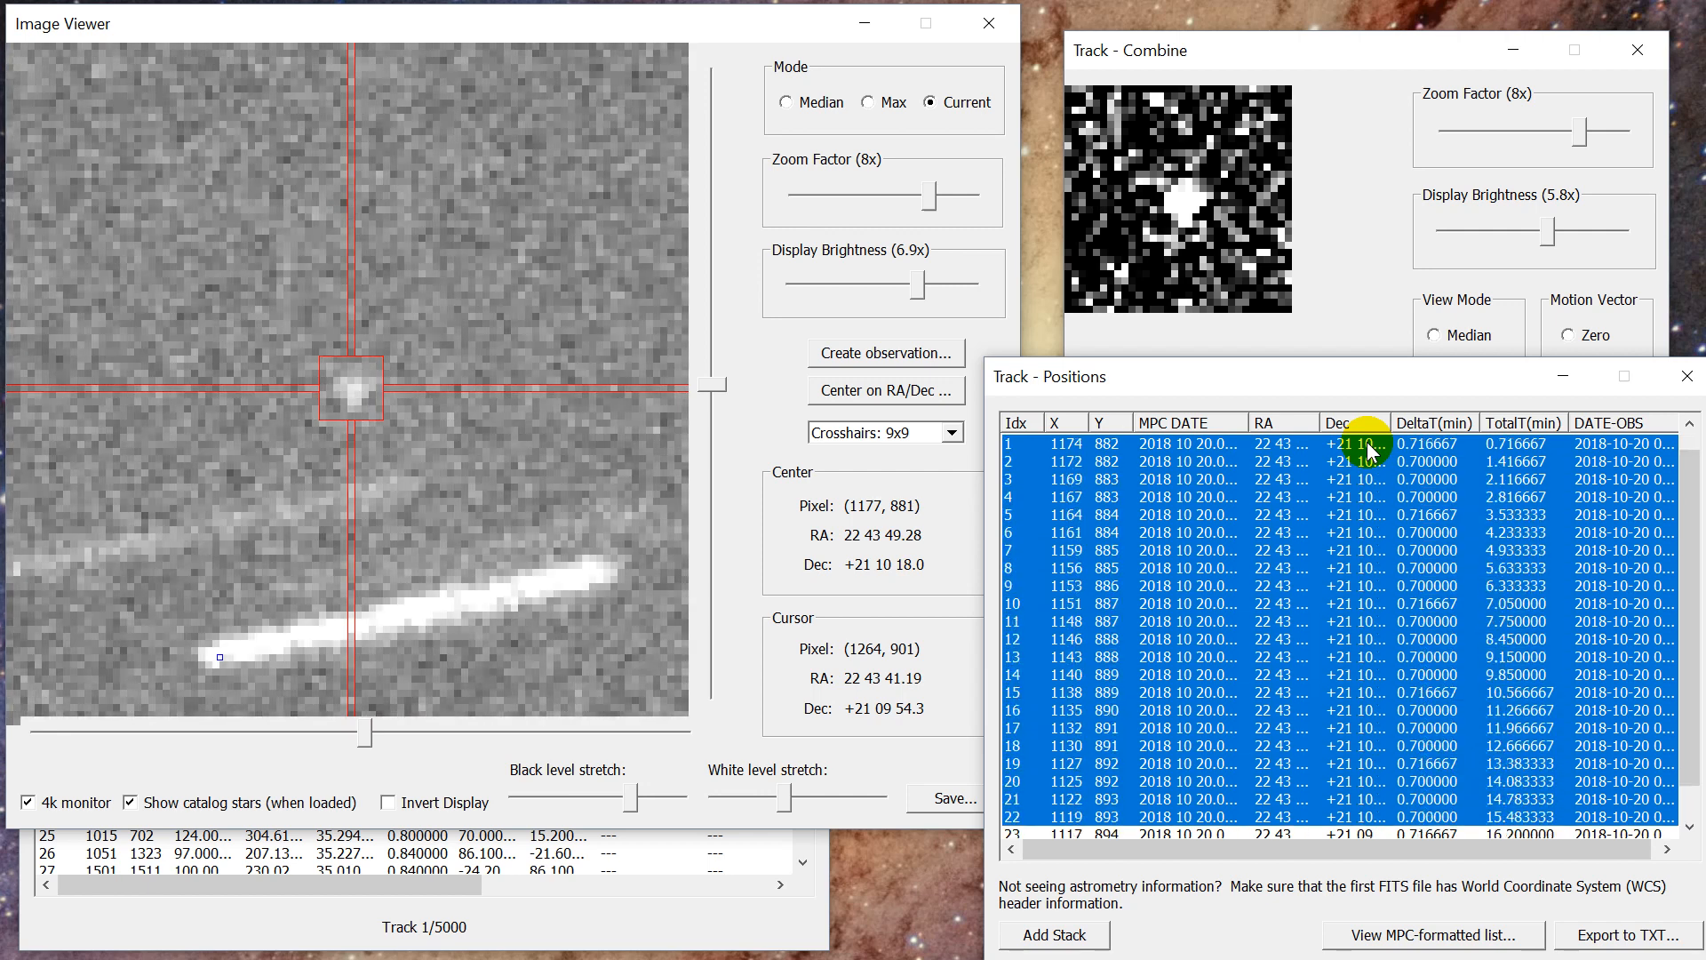
key(shift+Down)
key(shift+Down)
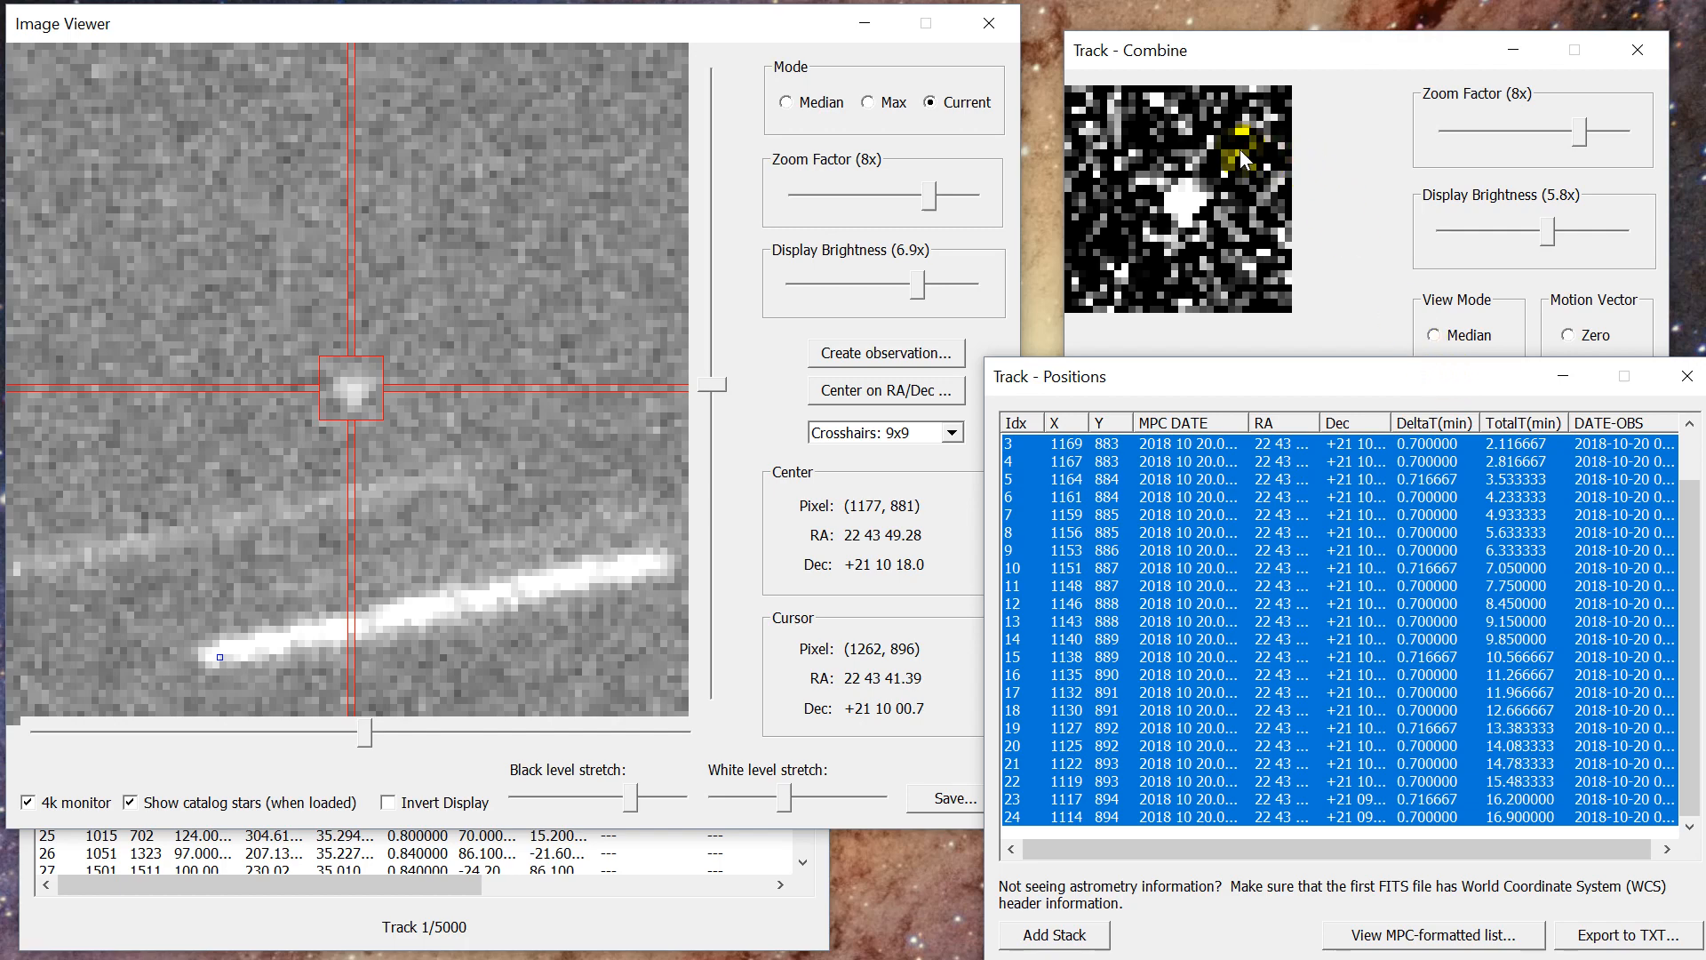
Close the Track - Positions, Image Viewer, Track - Combine and Track - Navigator windows.
click(1688, 376)
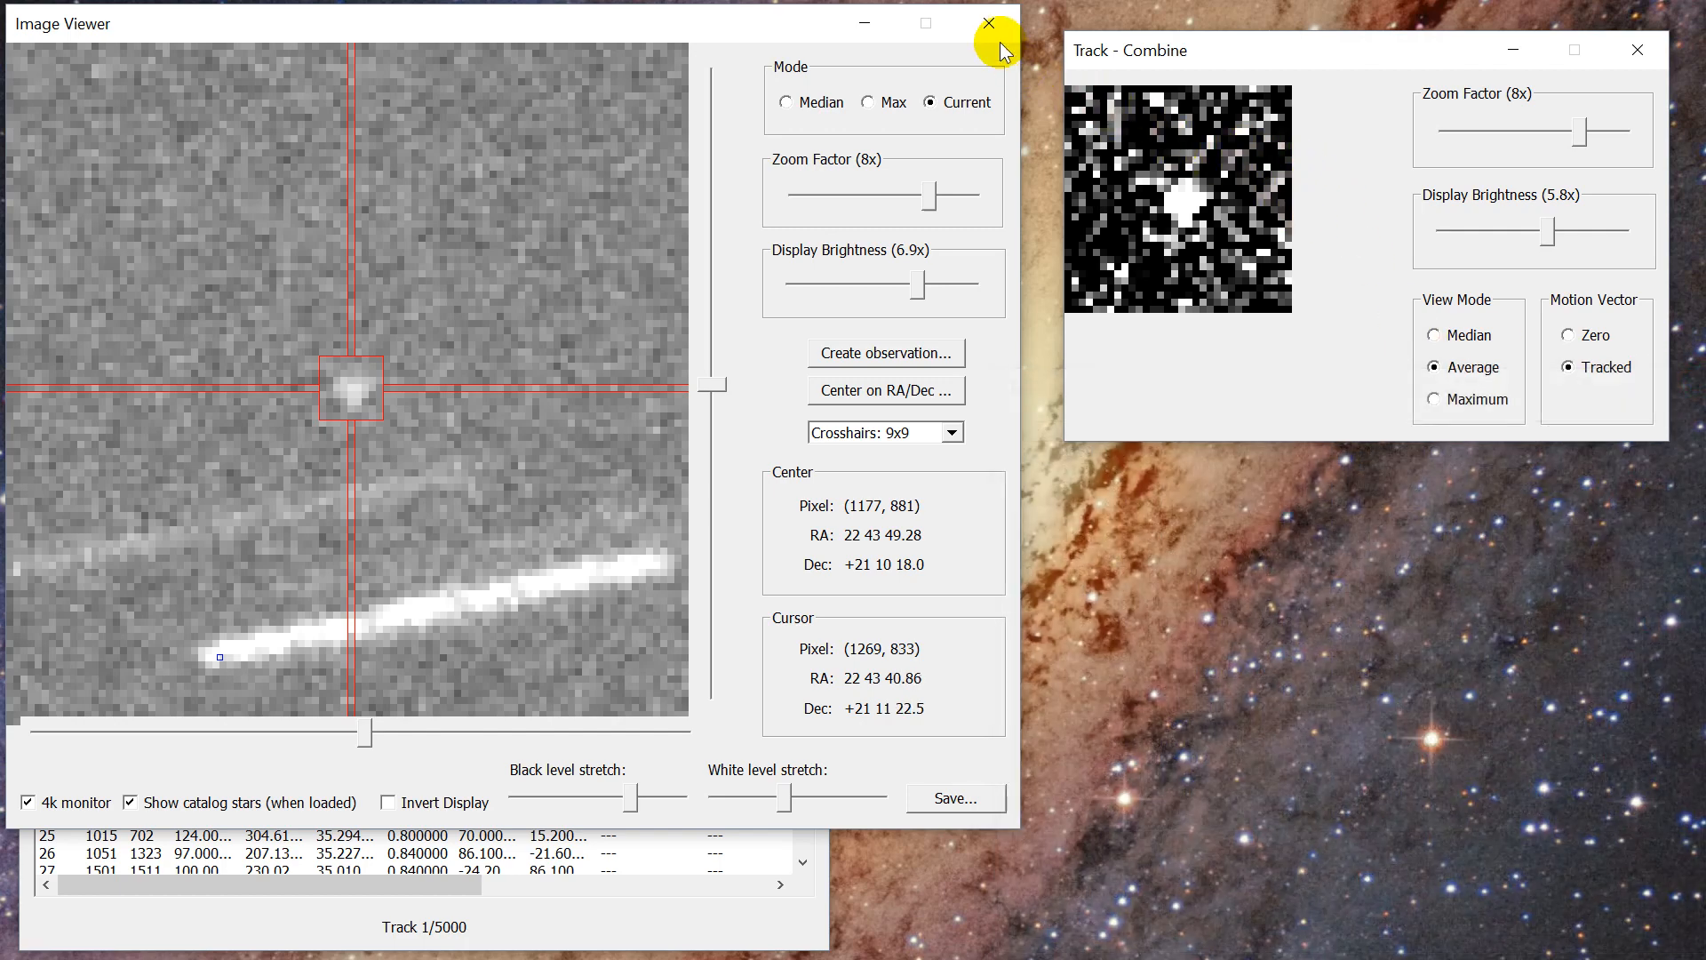
click(989, 24)
click(1640, 50)
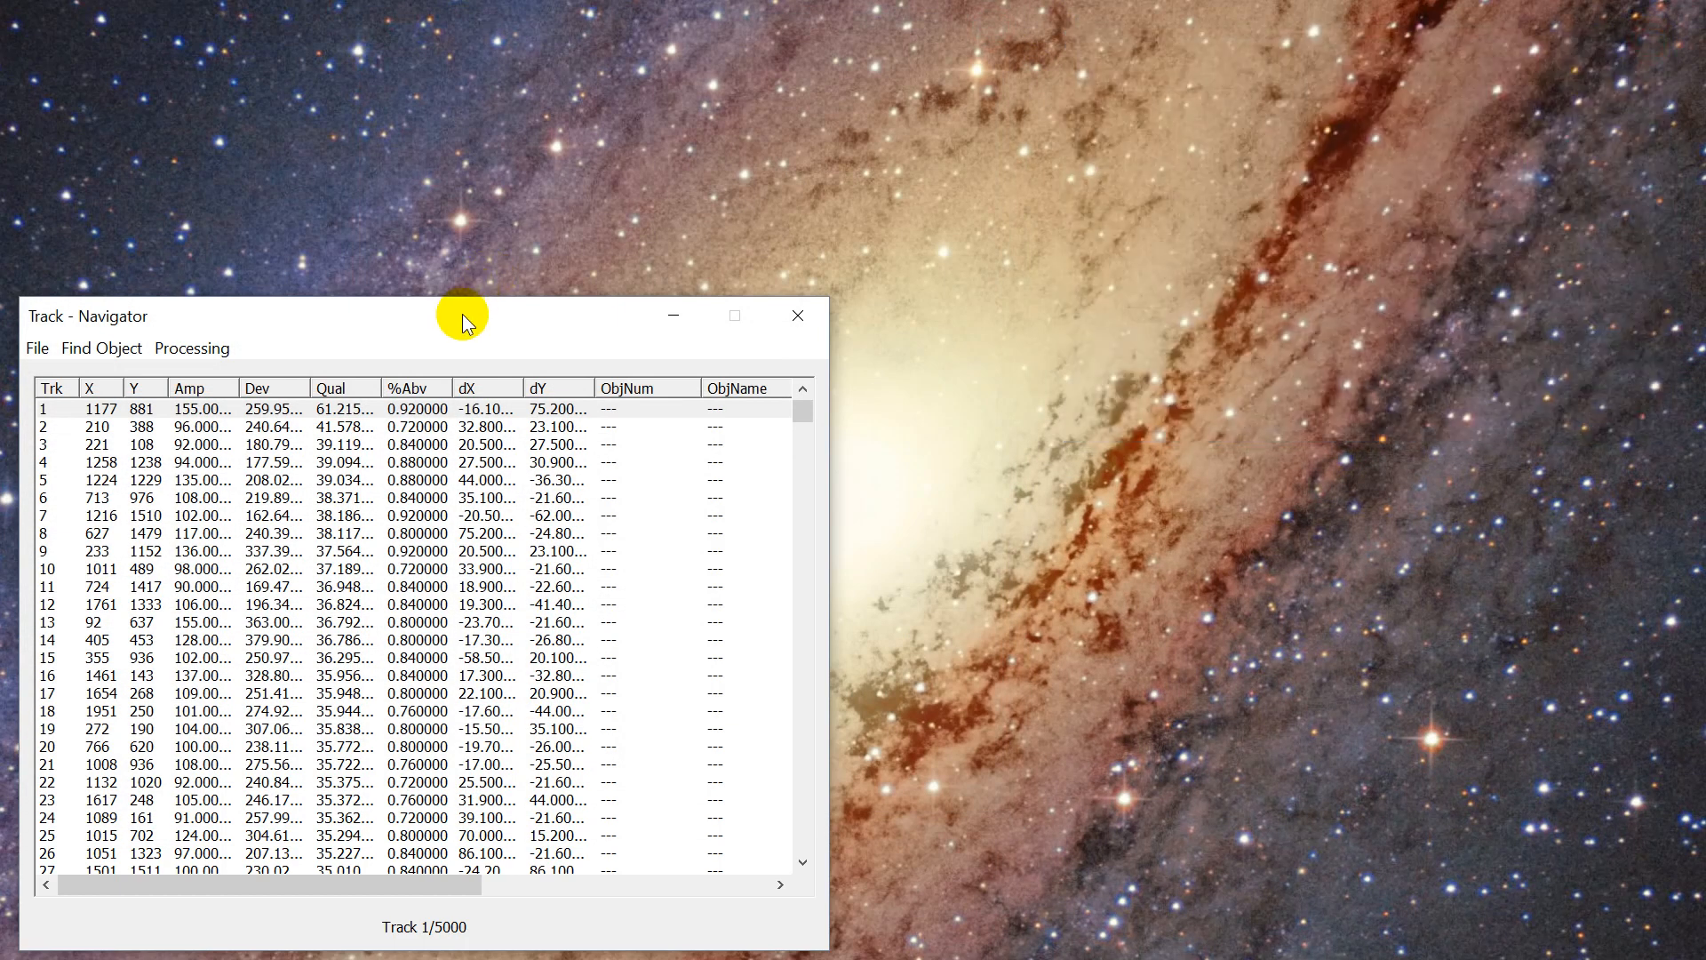
drag(463, 314, 567, 179)
click(902, 180)
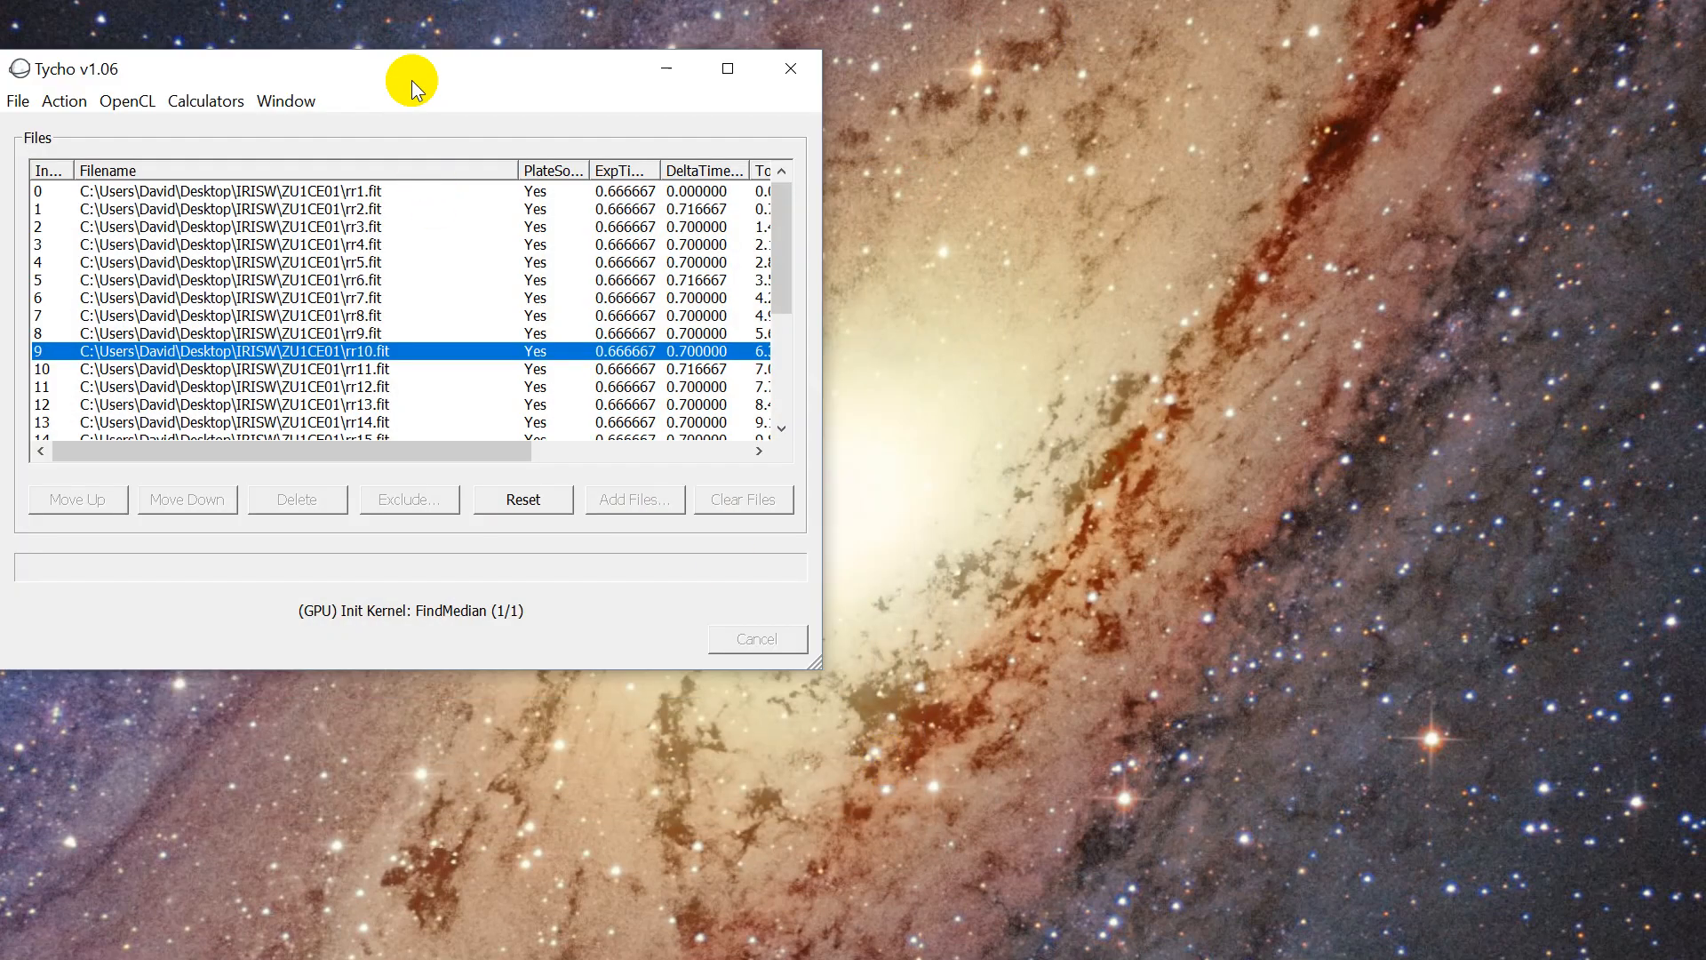
Reset the loaded ZU1CE01 image set and clear all files from the list.
drag(407, 74, 628, 45)
click(731, 479)
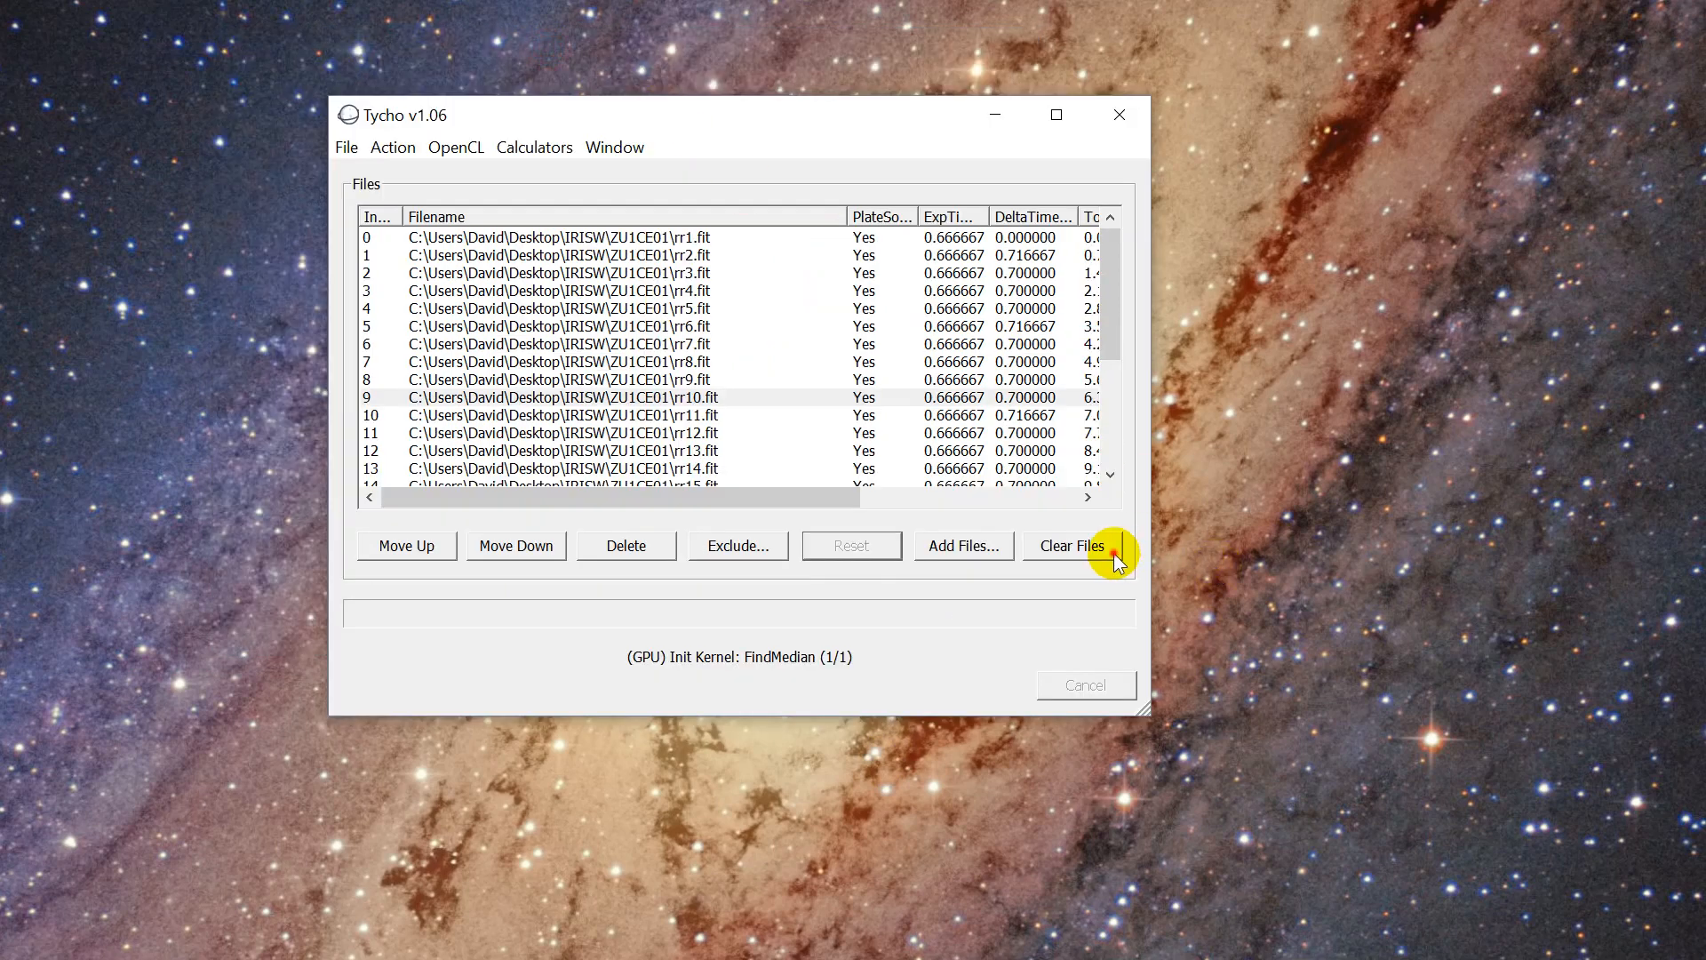
click(1105, 545)
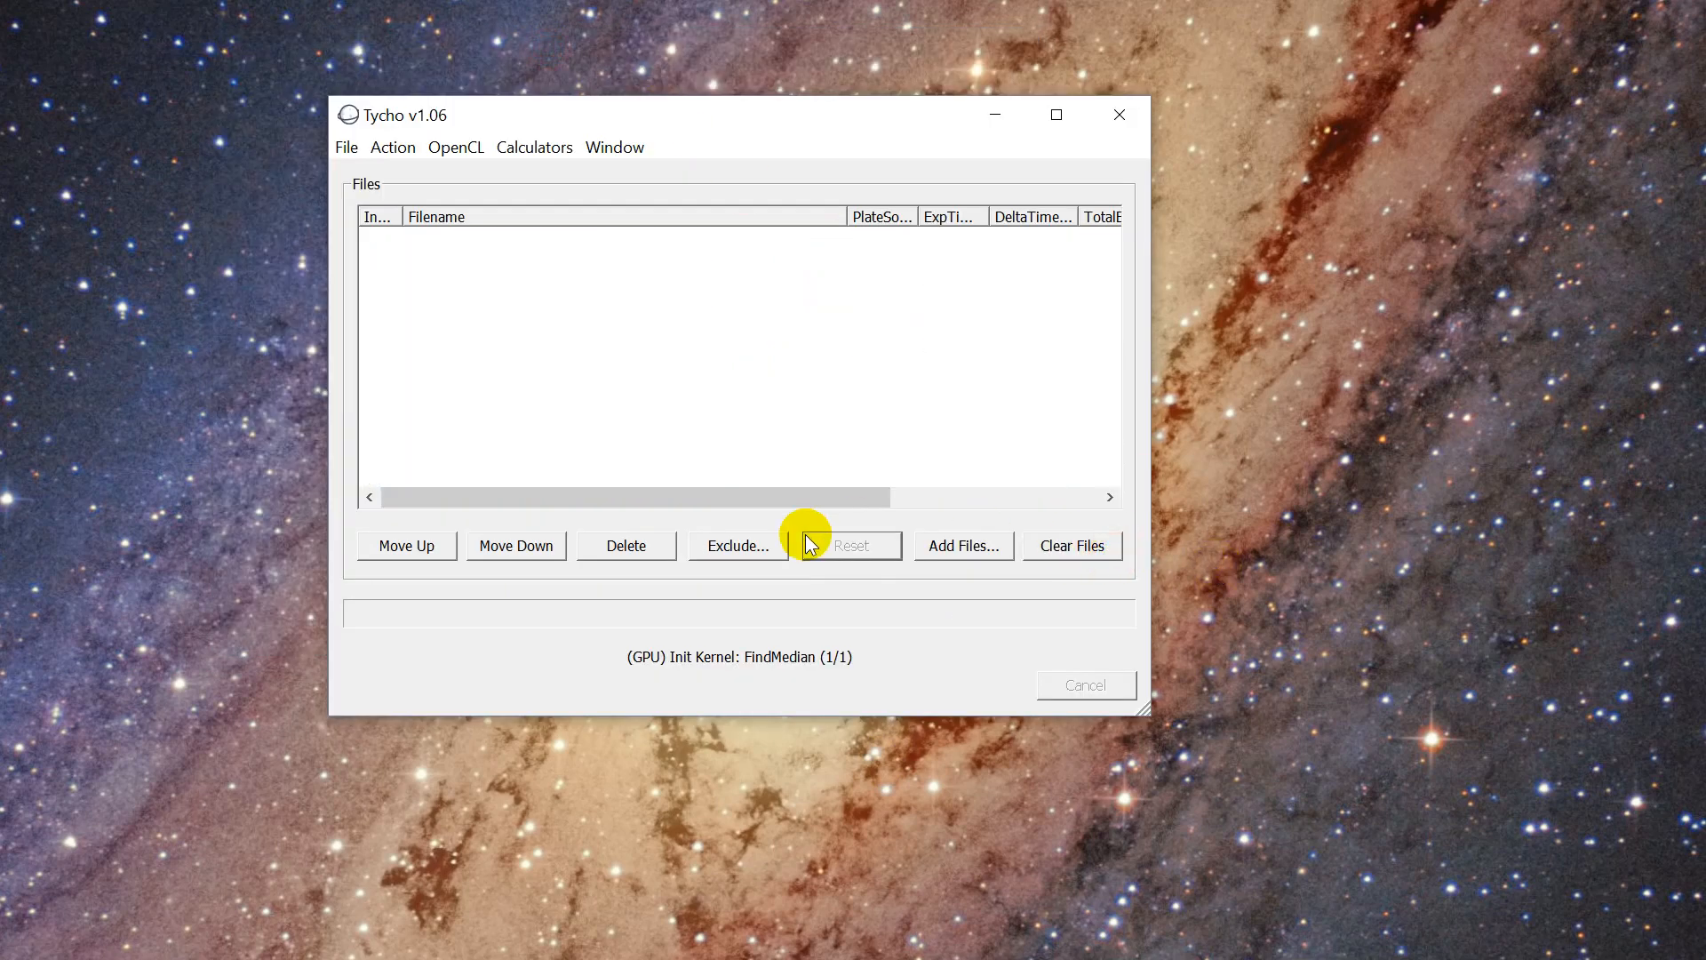
Add all images rr1.fit to rr13.fit from the IRISW\T4FIN folder and reposition the main window.
click(967, 545)
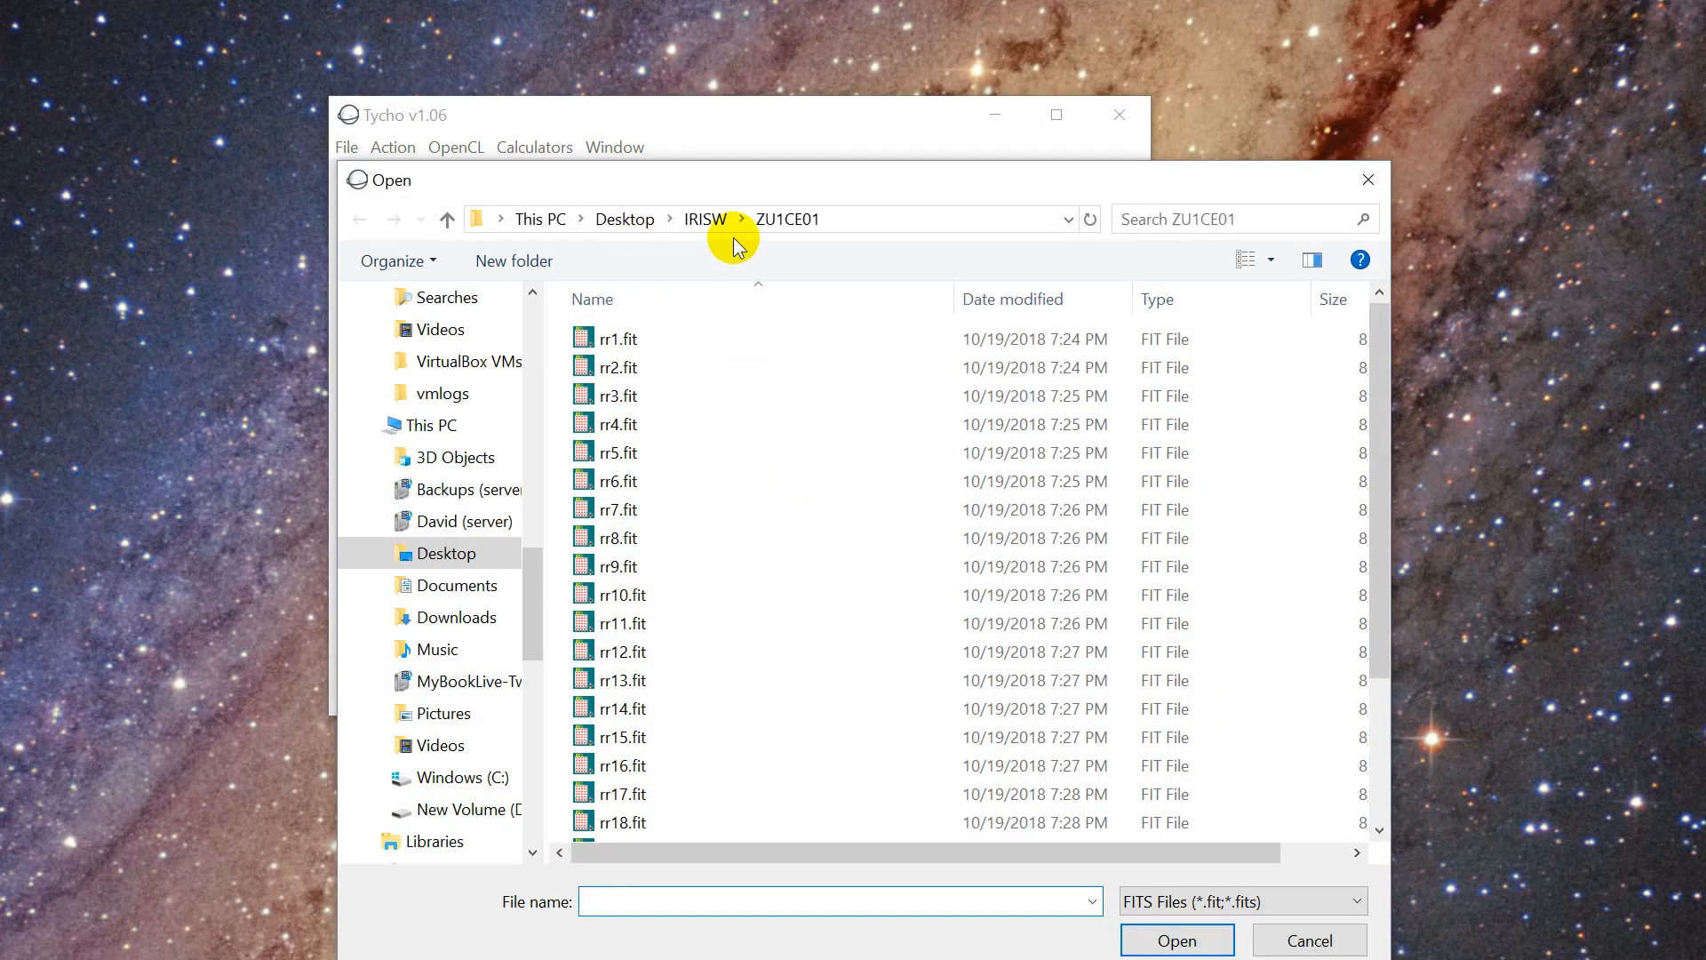
click(702, 213)
double_click(655, 439)
click(668, 422)
key(ctrl+a)
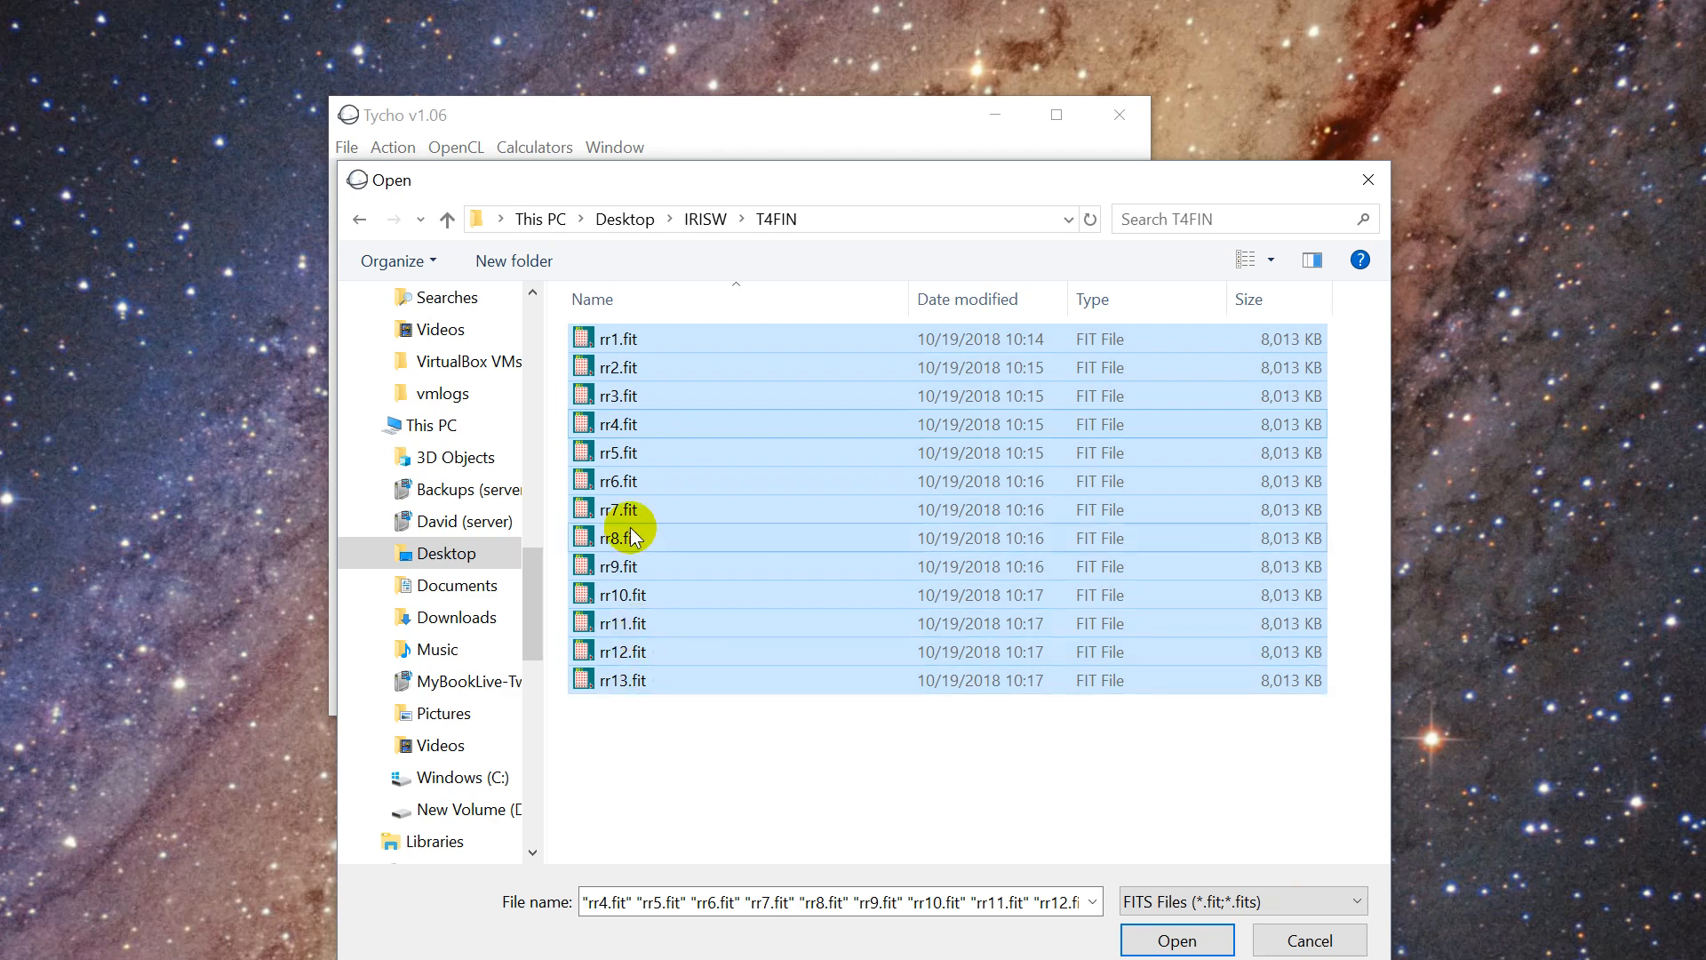
drag(967, 174, 938, 156)
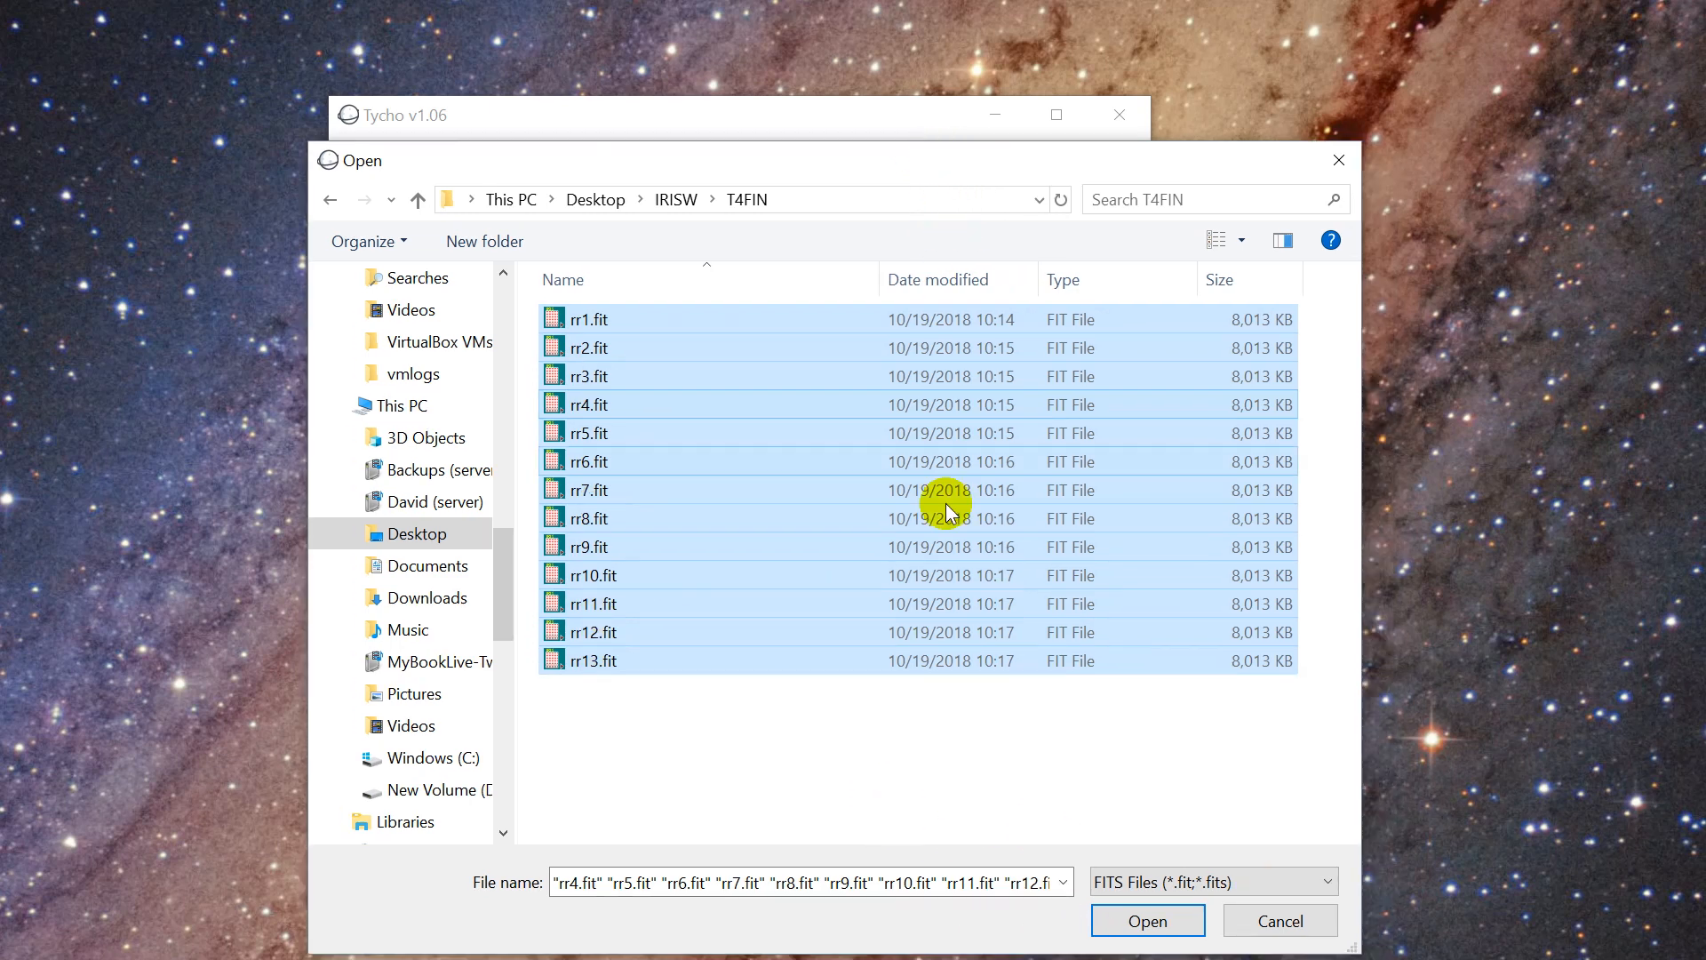
click(1153, 924)
drag(636, 116, 572, 94)
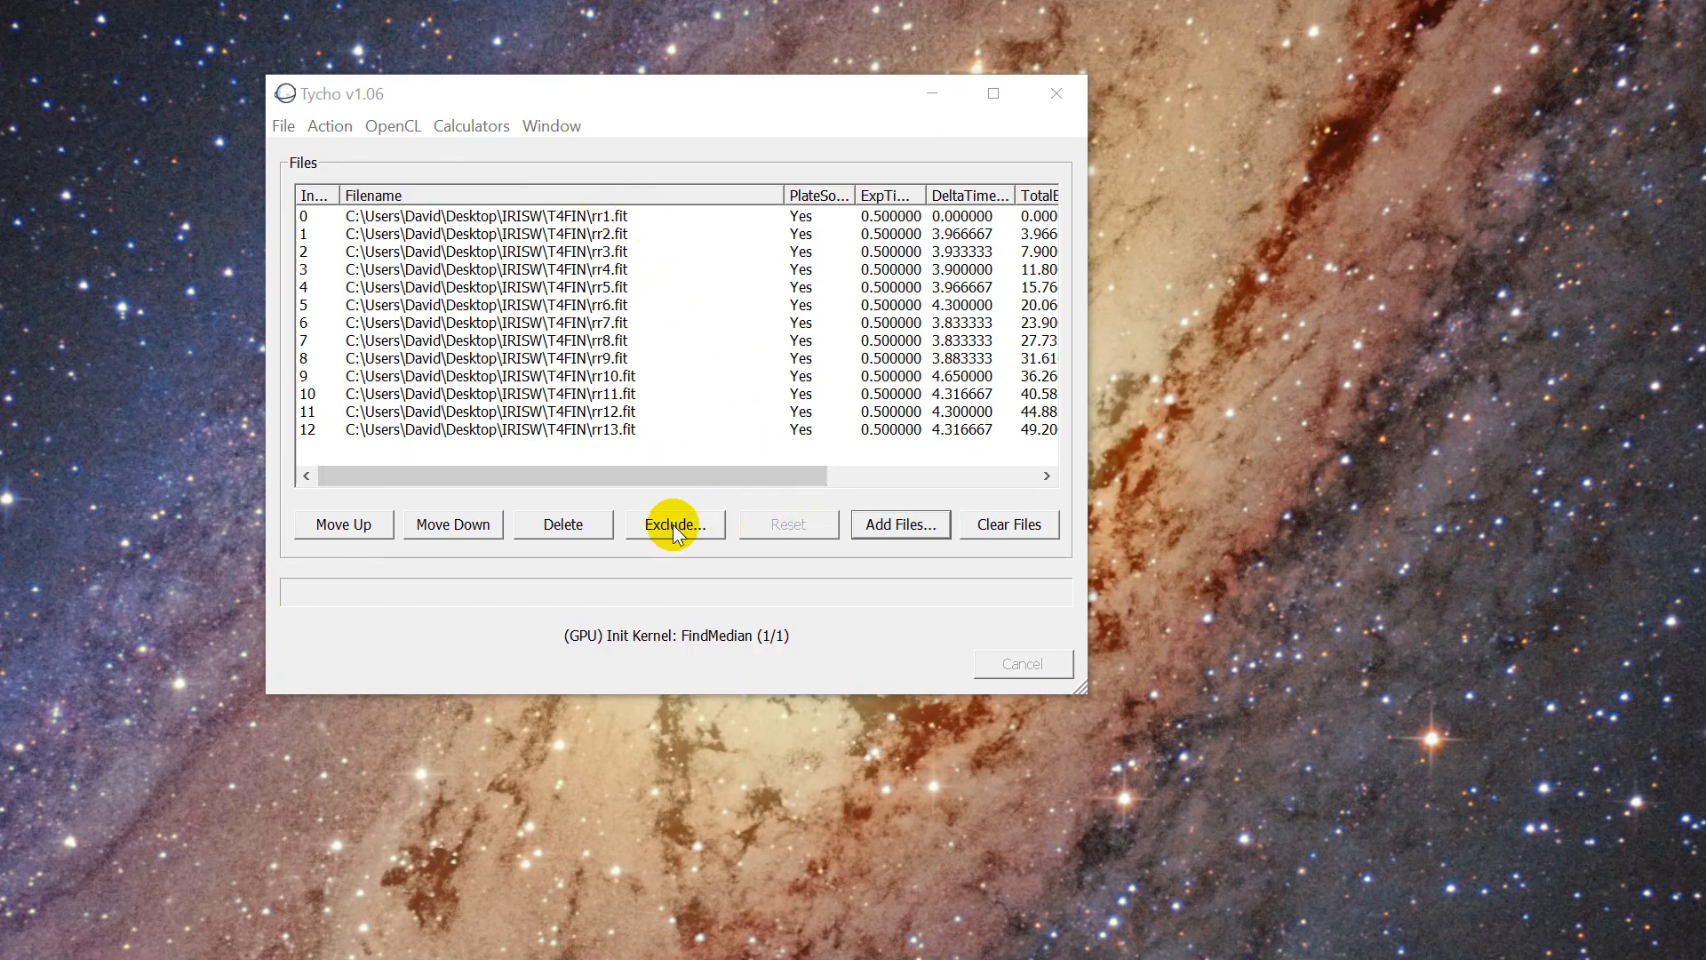
drag(593, 94, 437, 67)
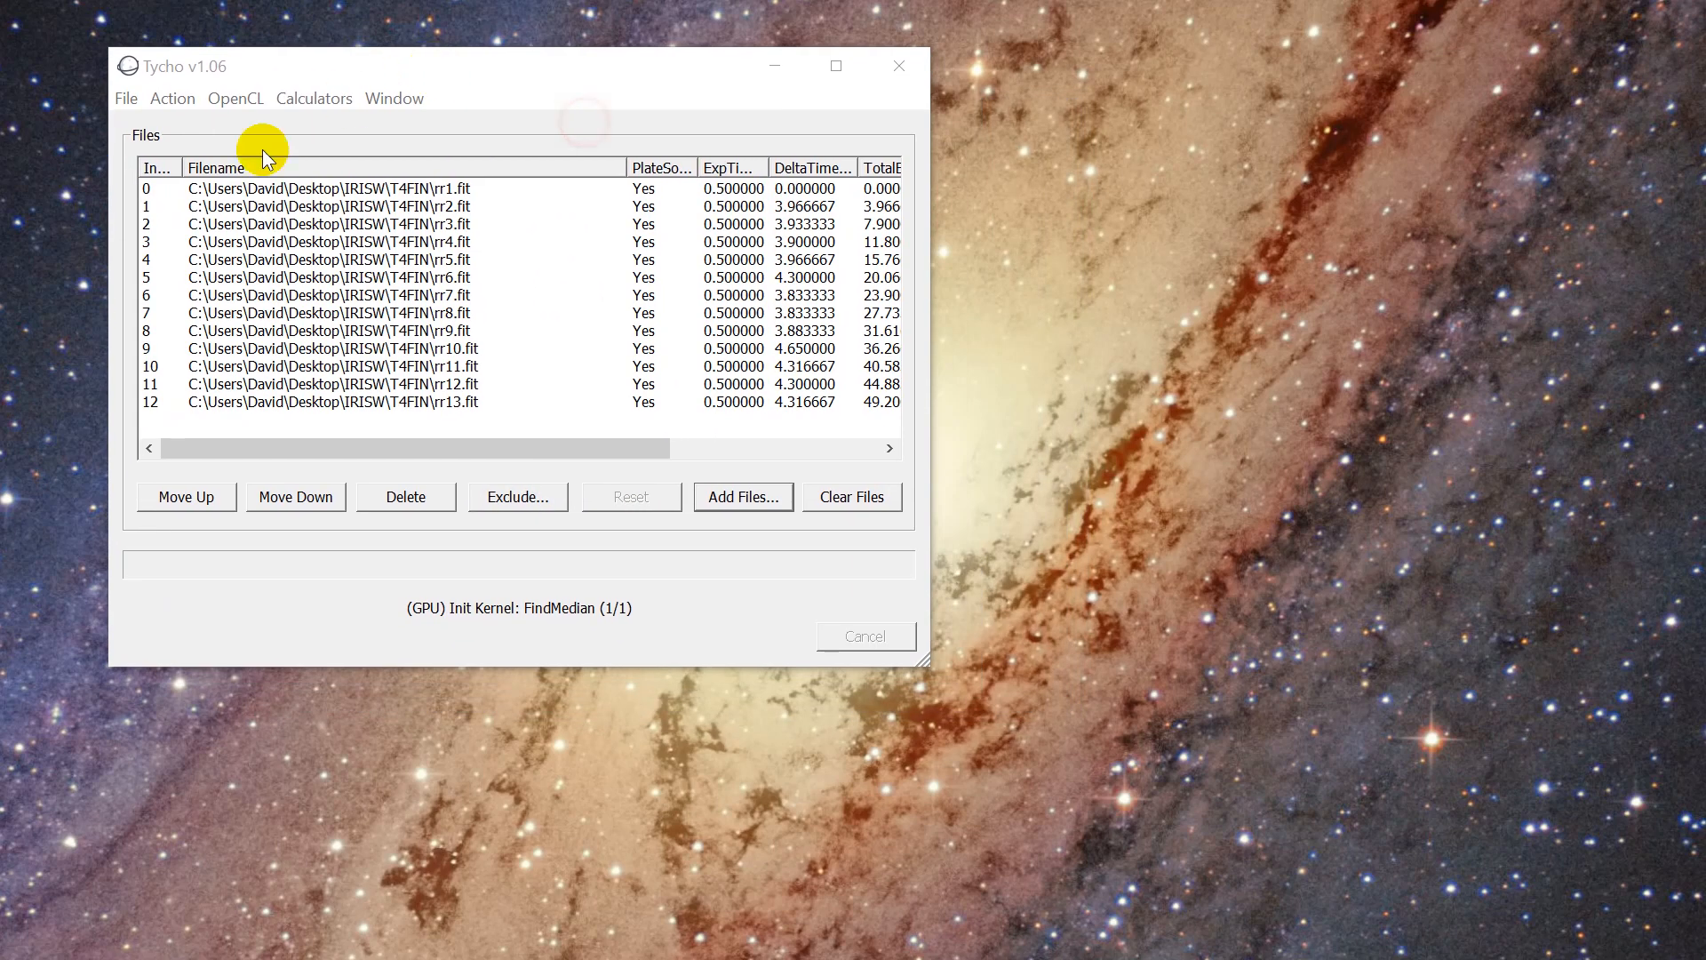
Start the Synthetic Tracker on the T4FIN images, set display brightness to 7.1x, and accept a static star subtraction threshold of 16463.
click(173, 98)
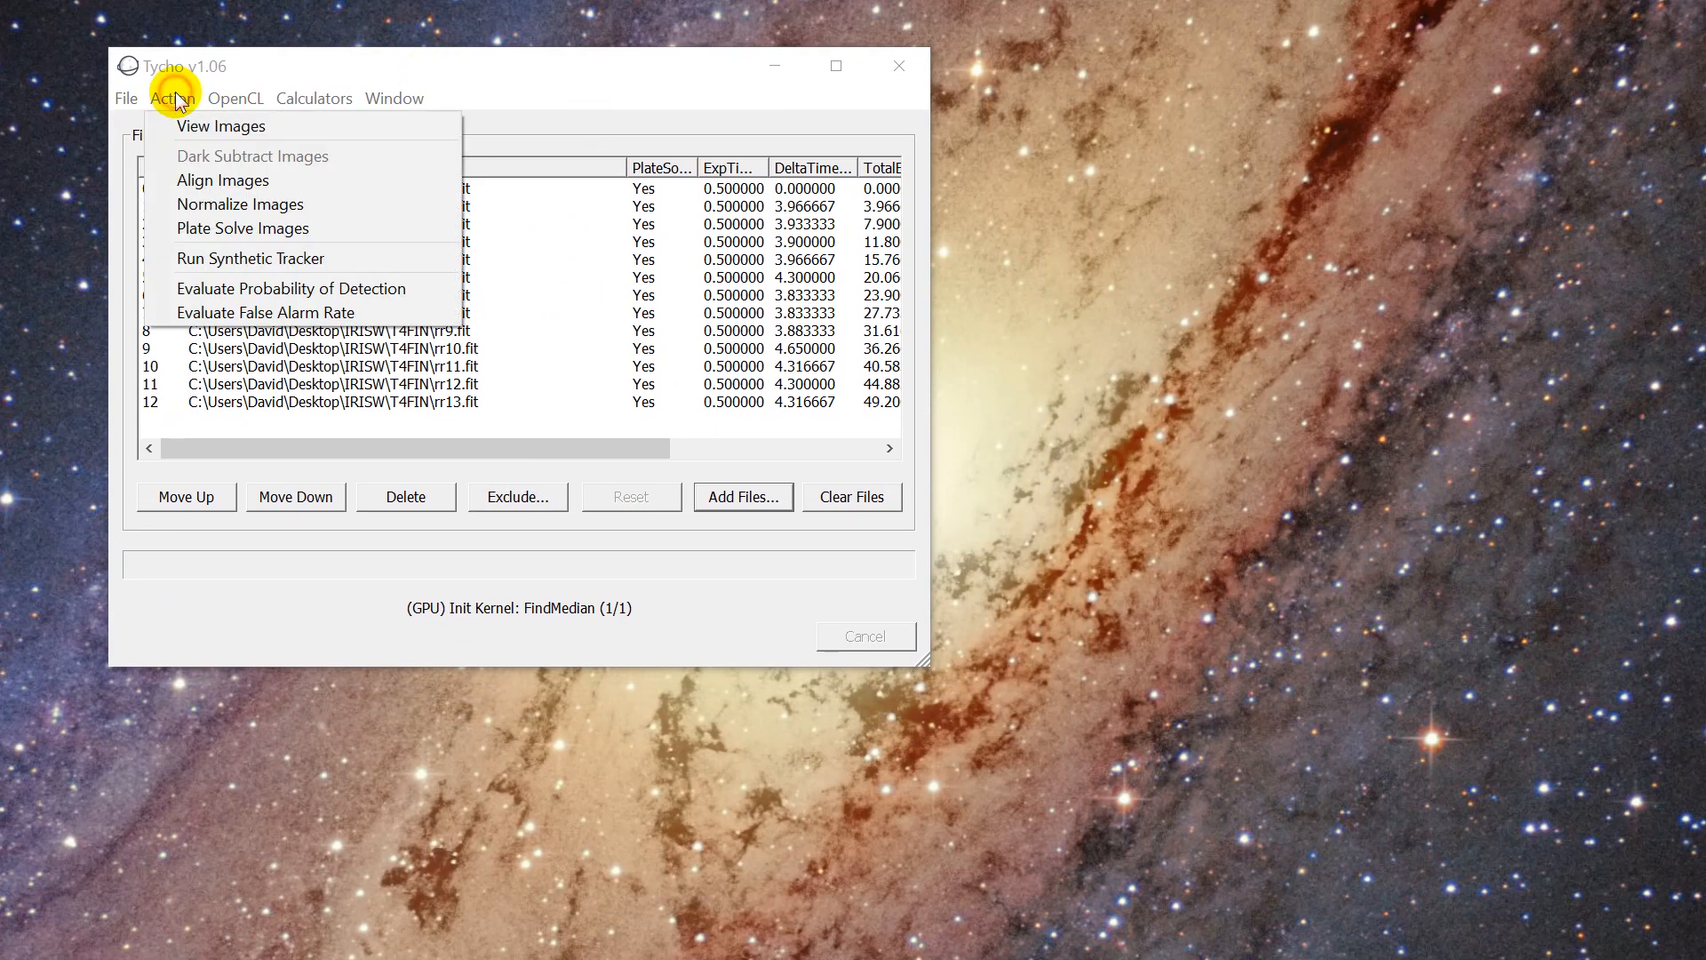
click(339, 259)
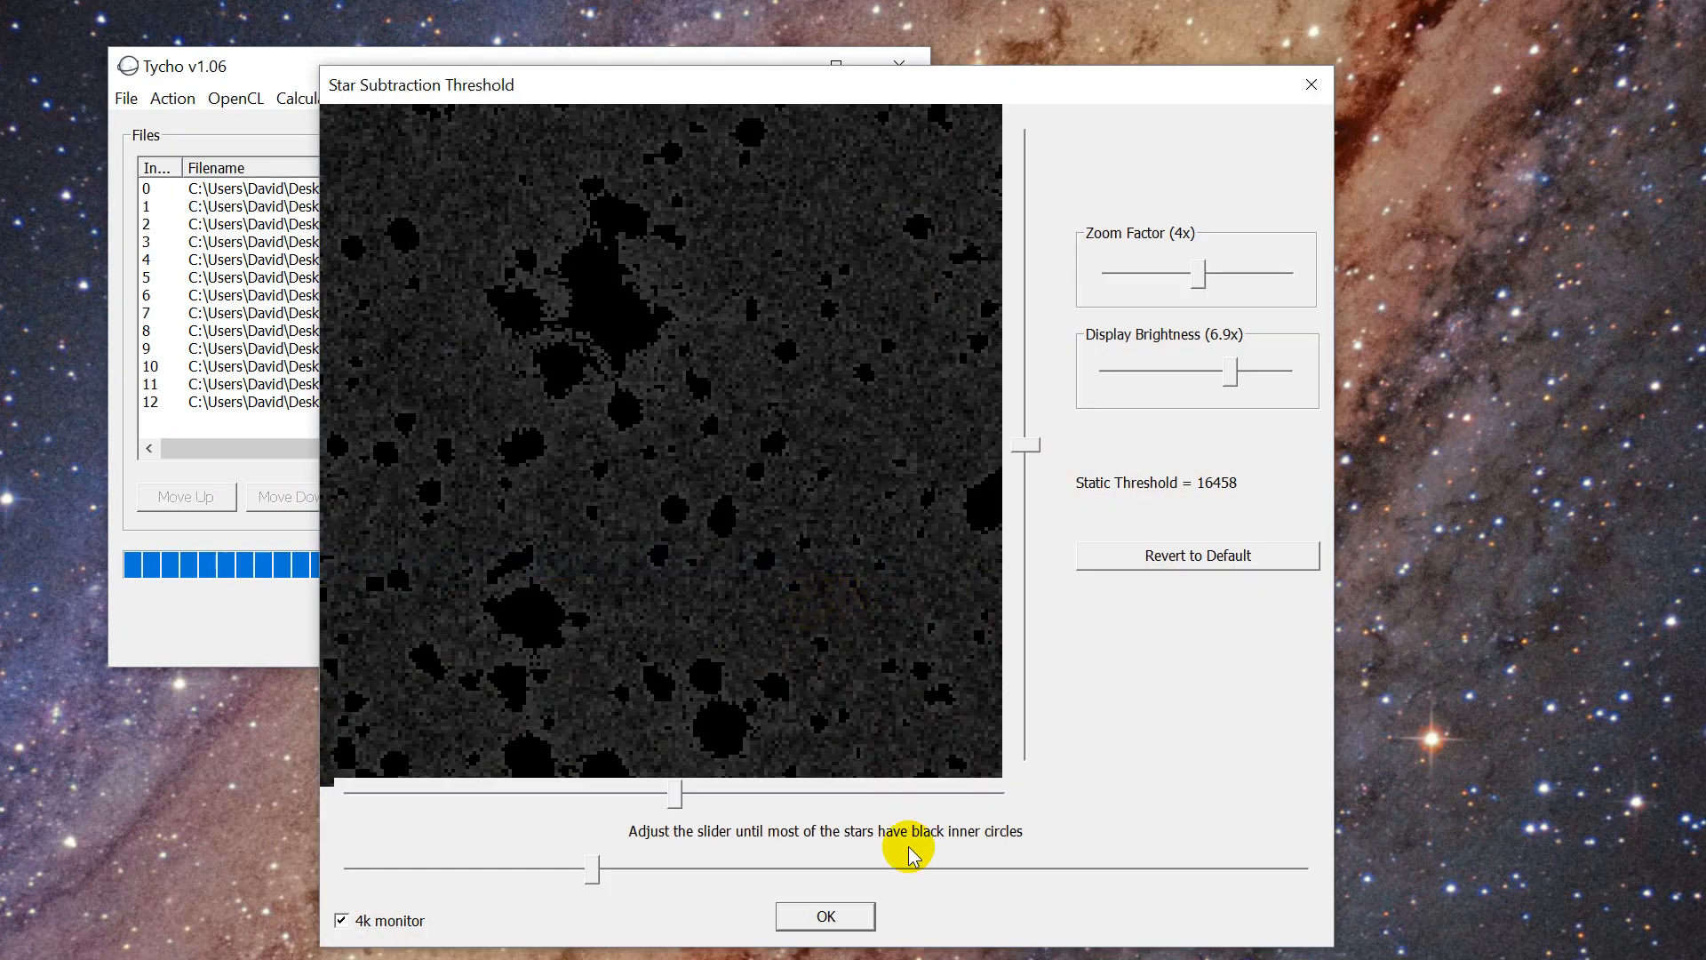
drag(1230, 373, 1240, 377)
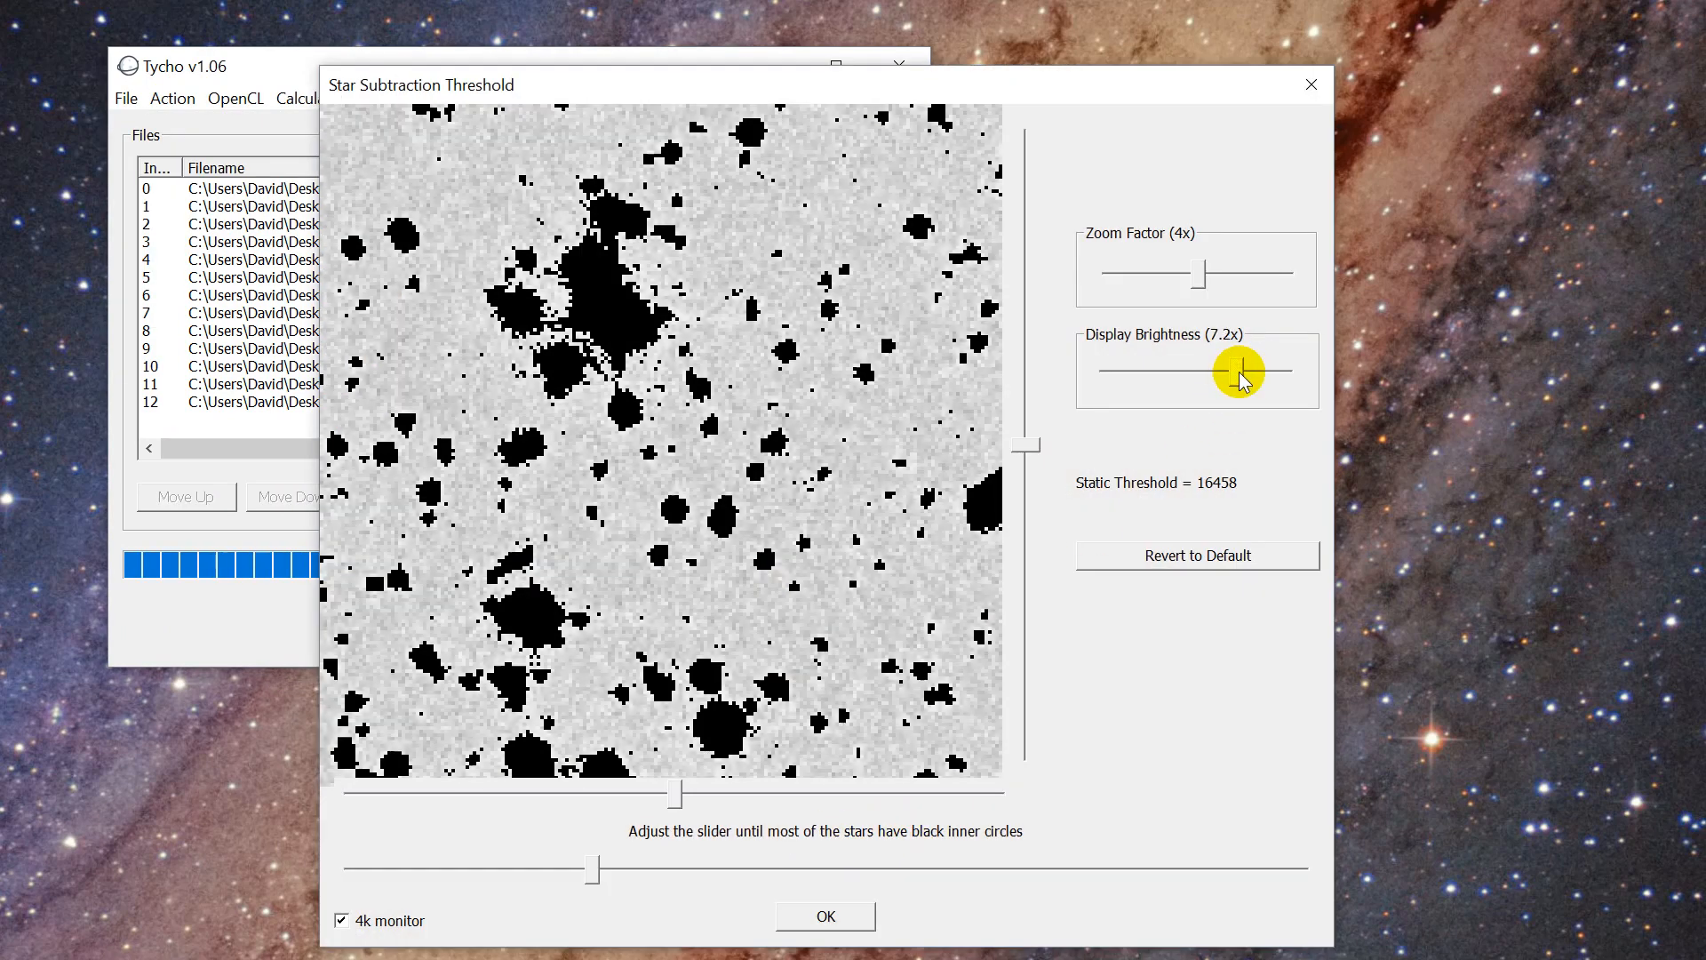
drag(594, 874, 600, 875)
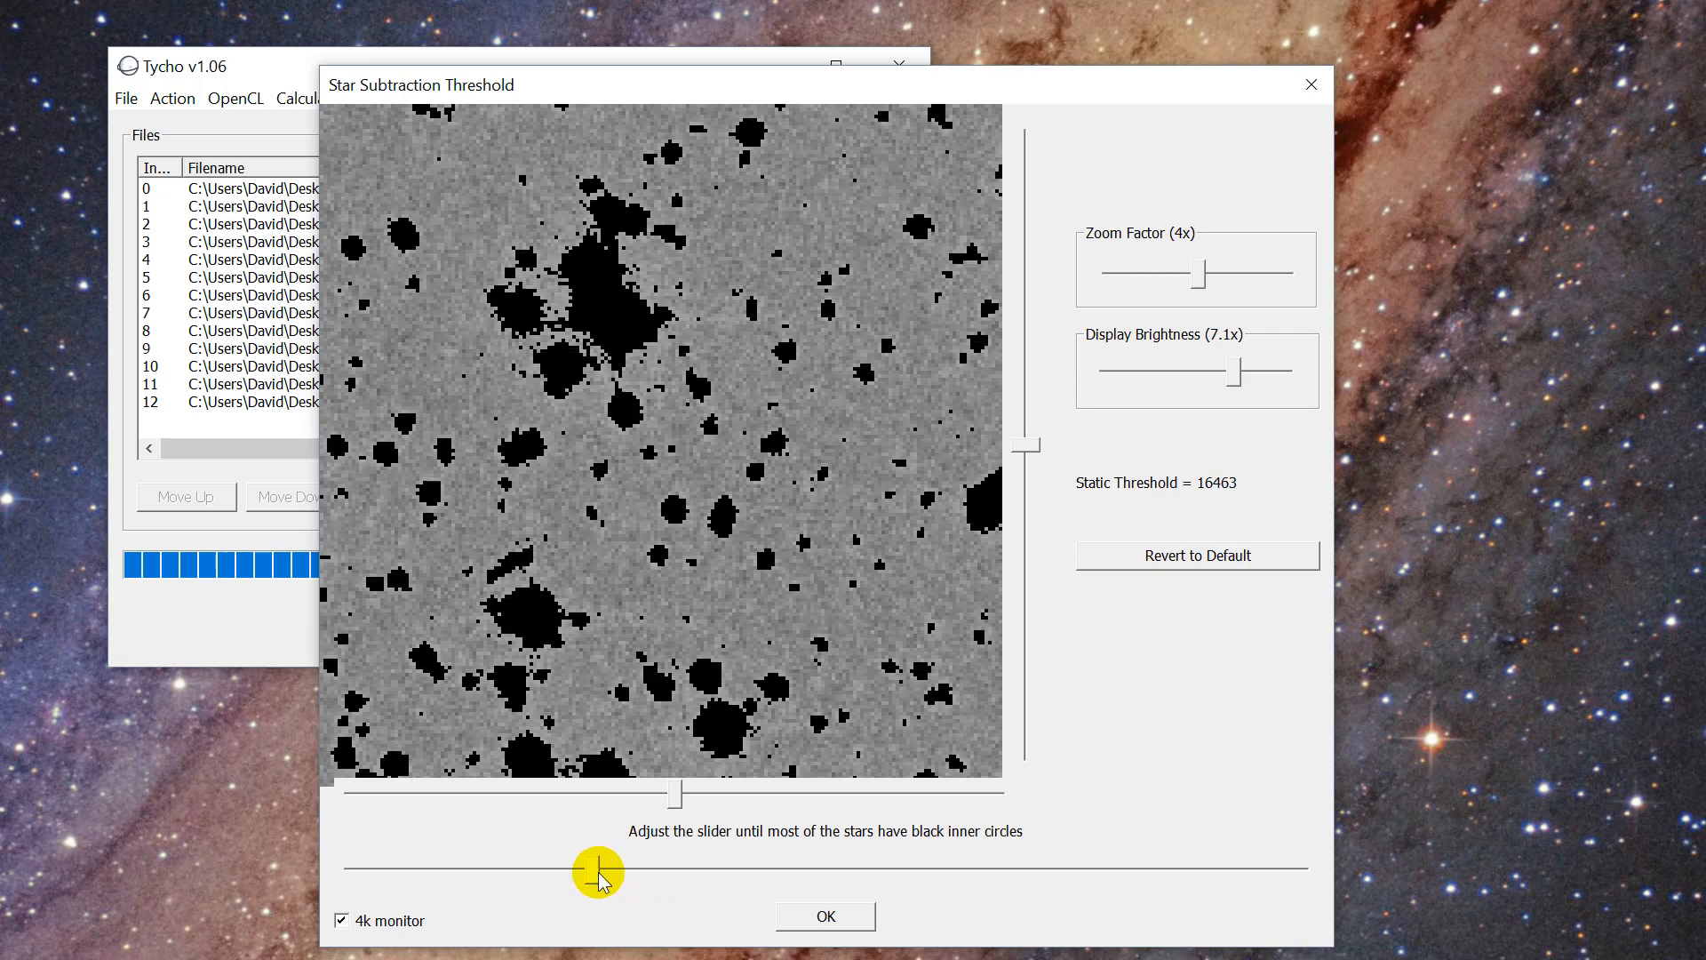
click(813, 914)
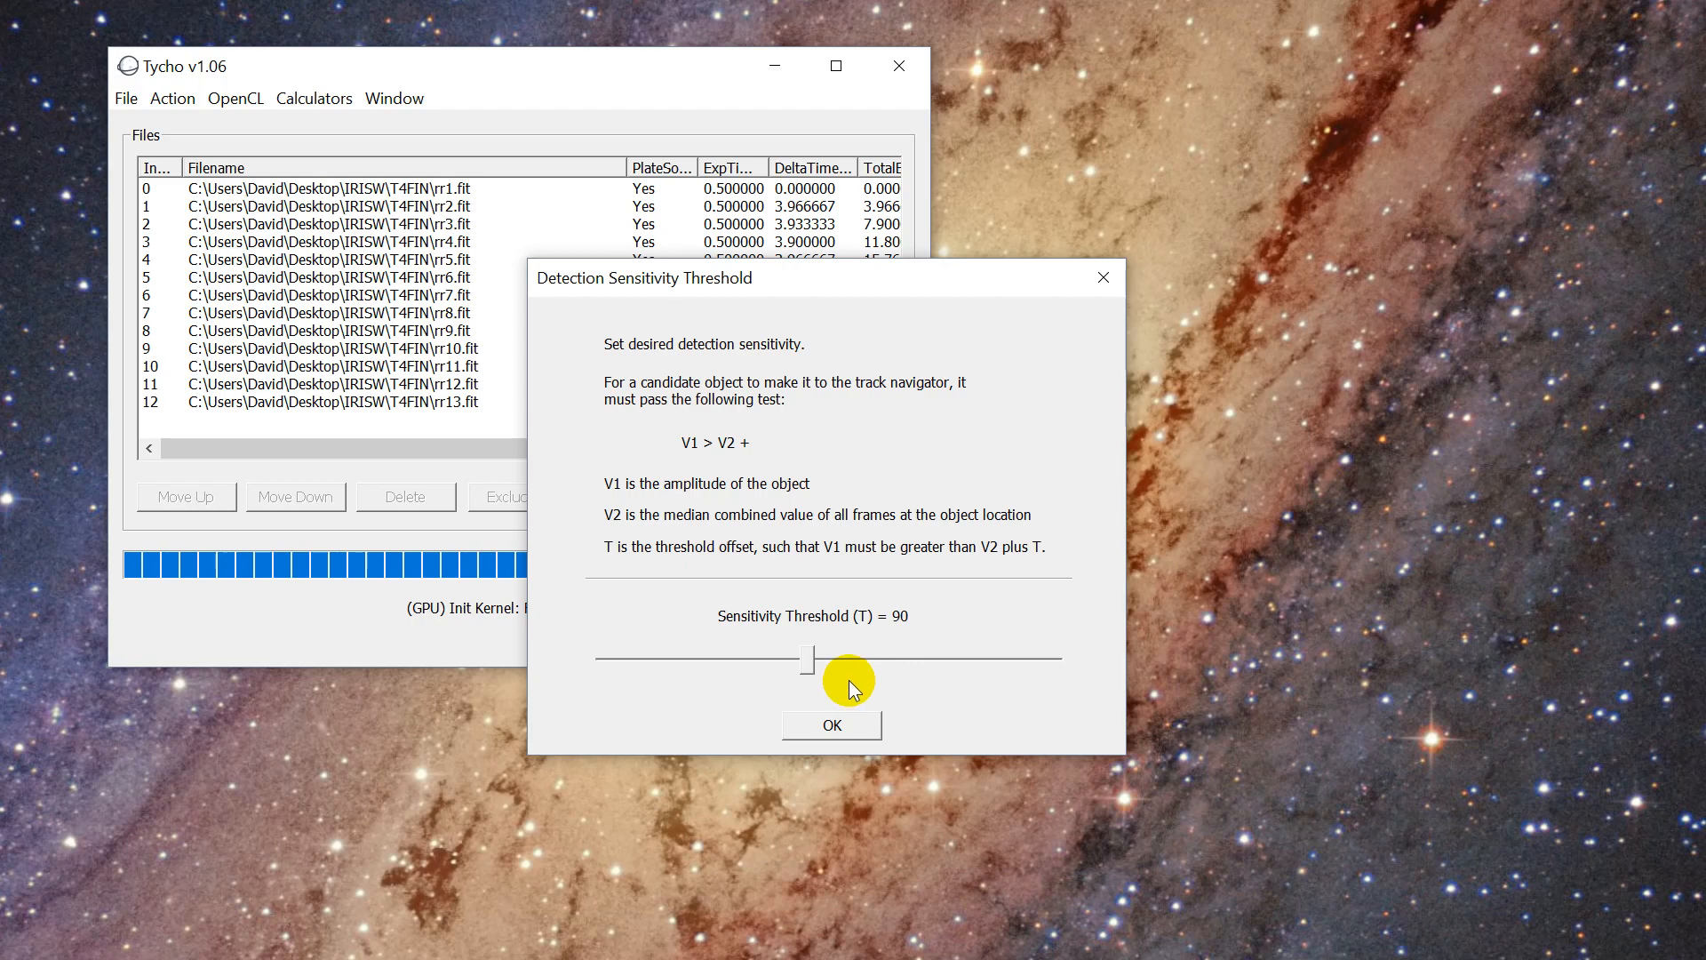
Accept a detection sensitivity threshold of 90, choose motion vectors adaptive to the image set, and move the configuration window clear of the file list.
click(835, 723)
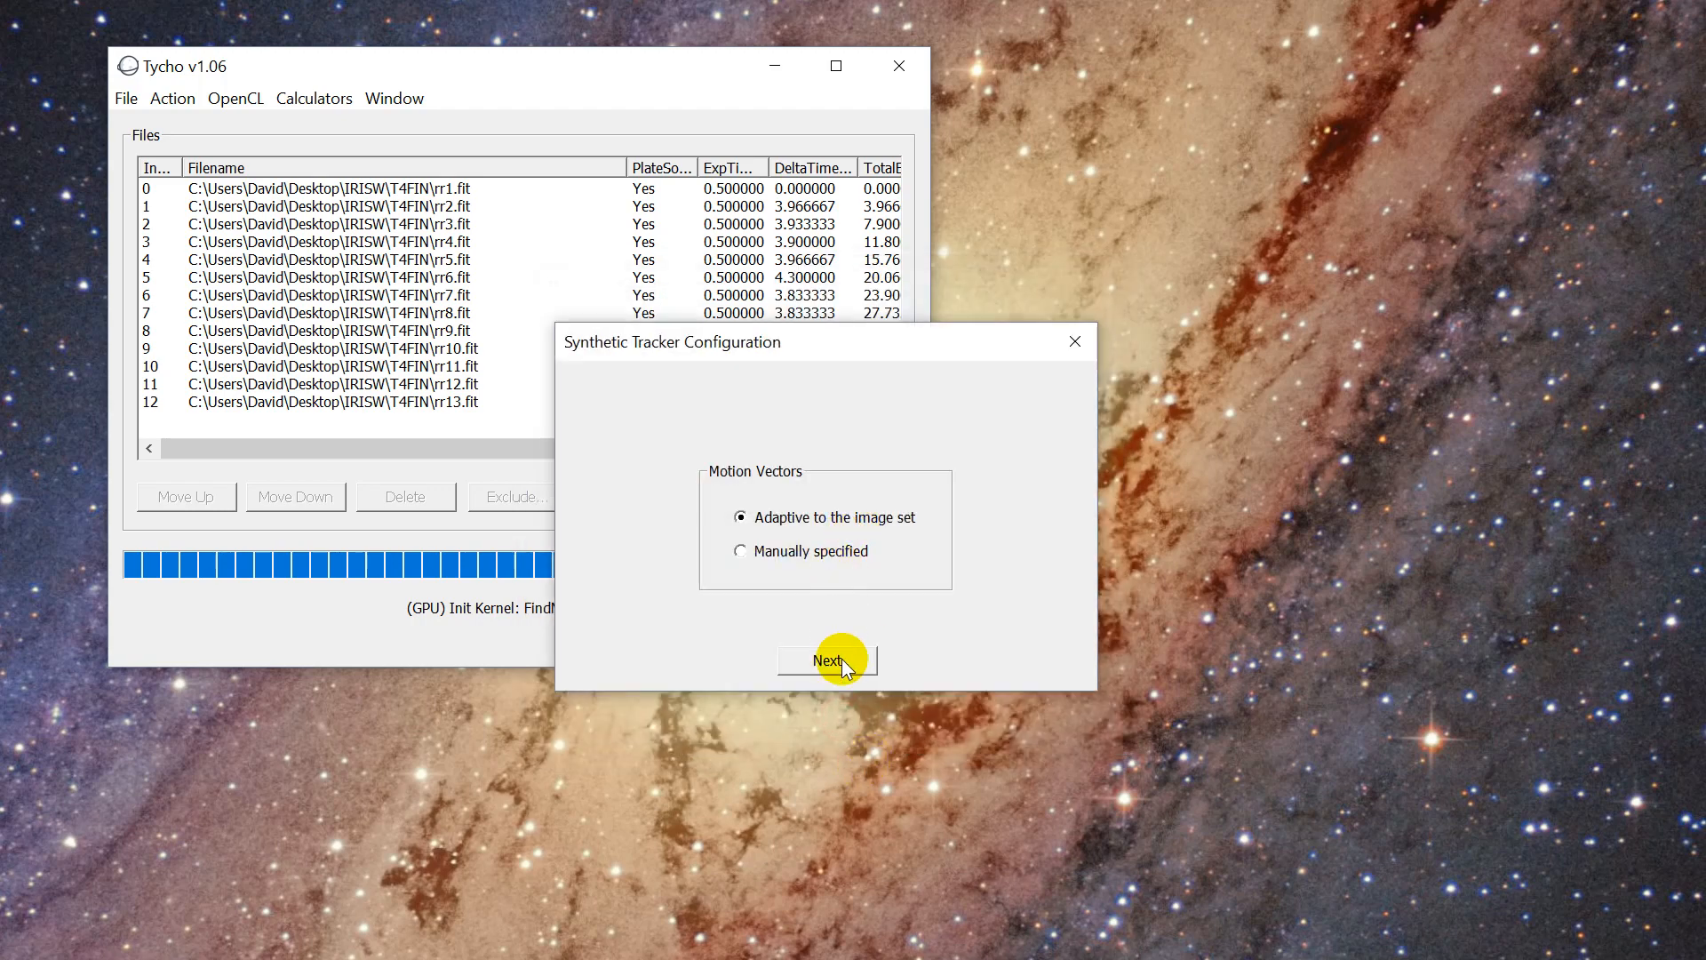
click(835, 662)
drag(826, 124, 1309, 71)
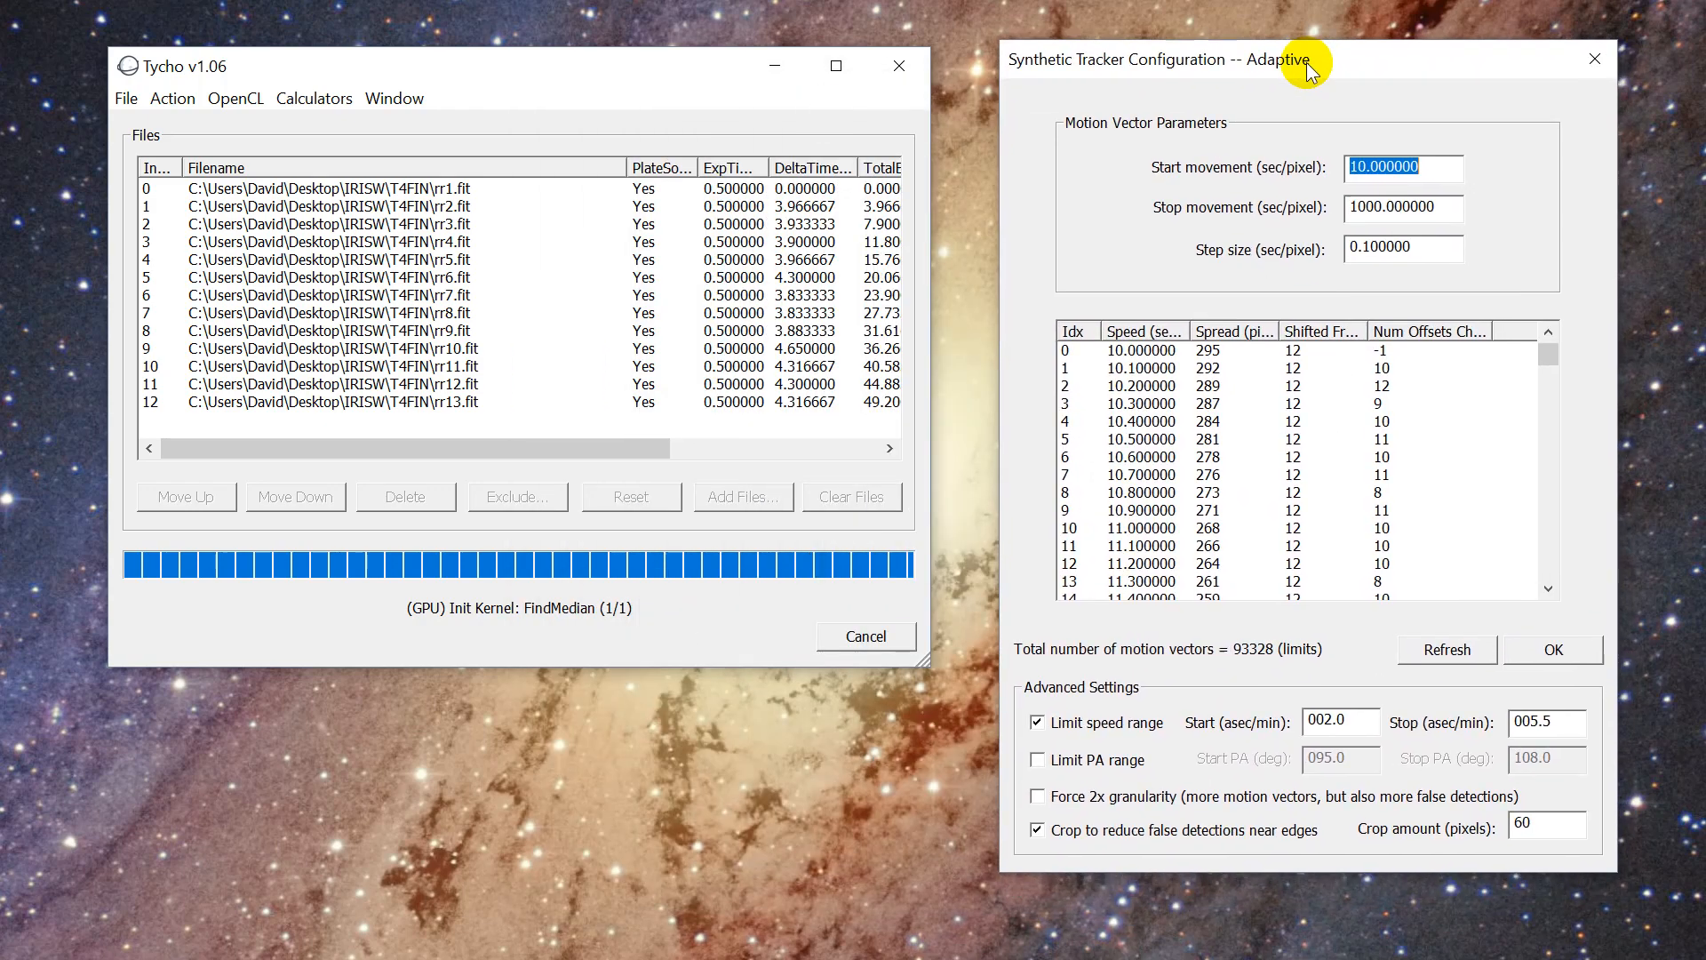
Limit the speed range to 0.5–1.5 arcsec/min and start the Synthetic Tracker run.
drag(1364, 720, 1326, 738)
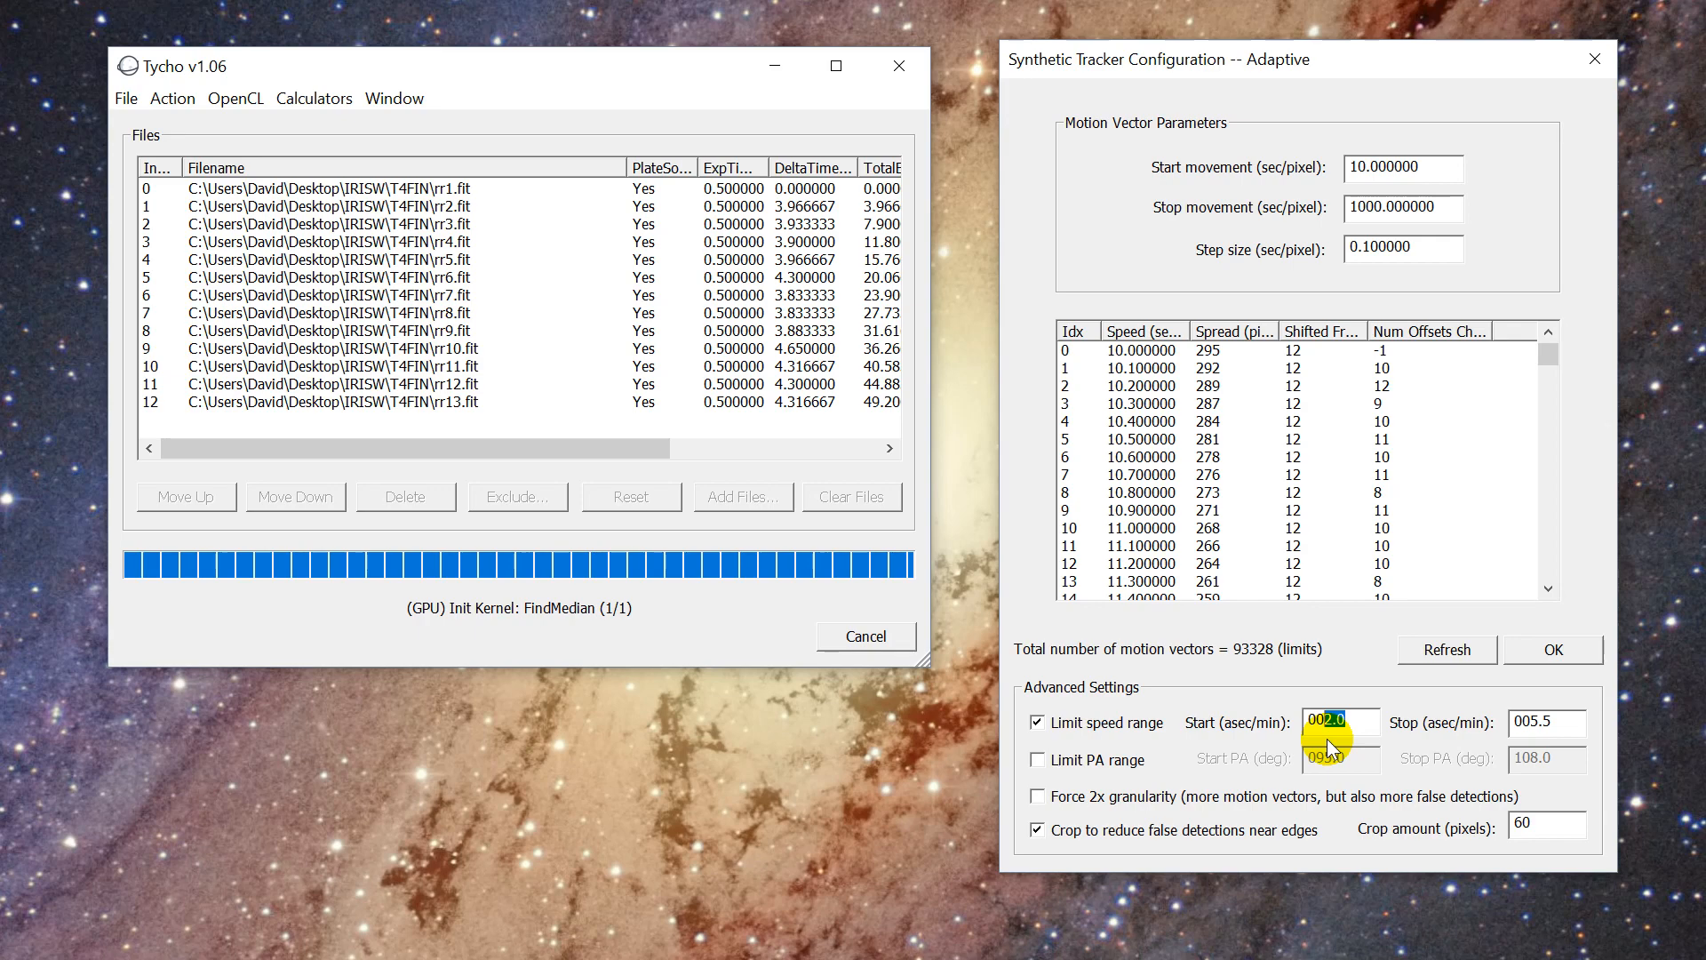
text(0.5)
drag(1566, 719, 1537, 757)
text(.)
key(BackSpace)
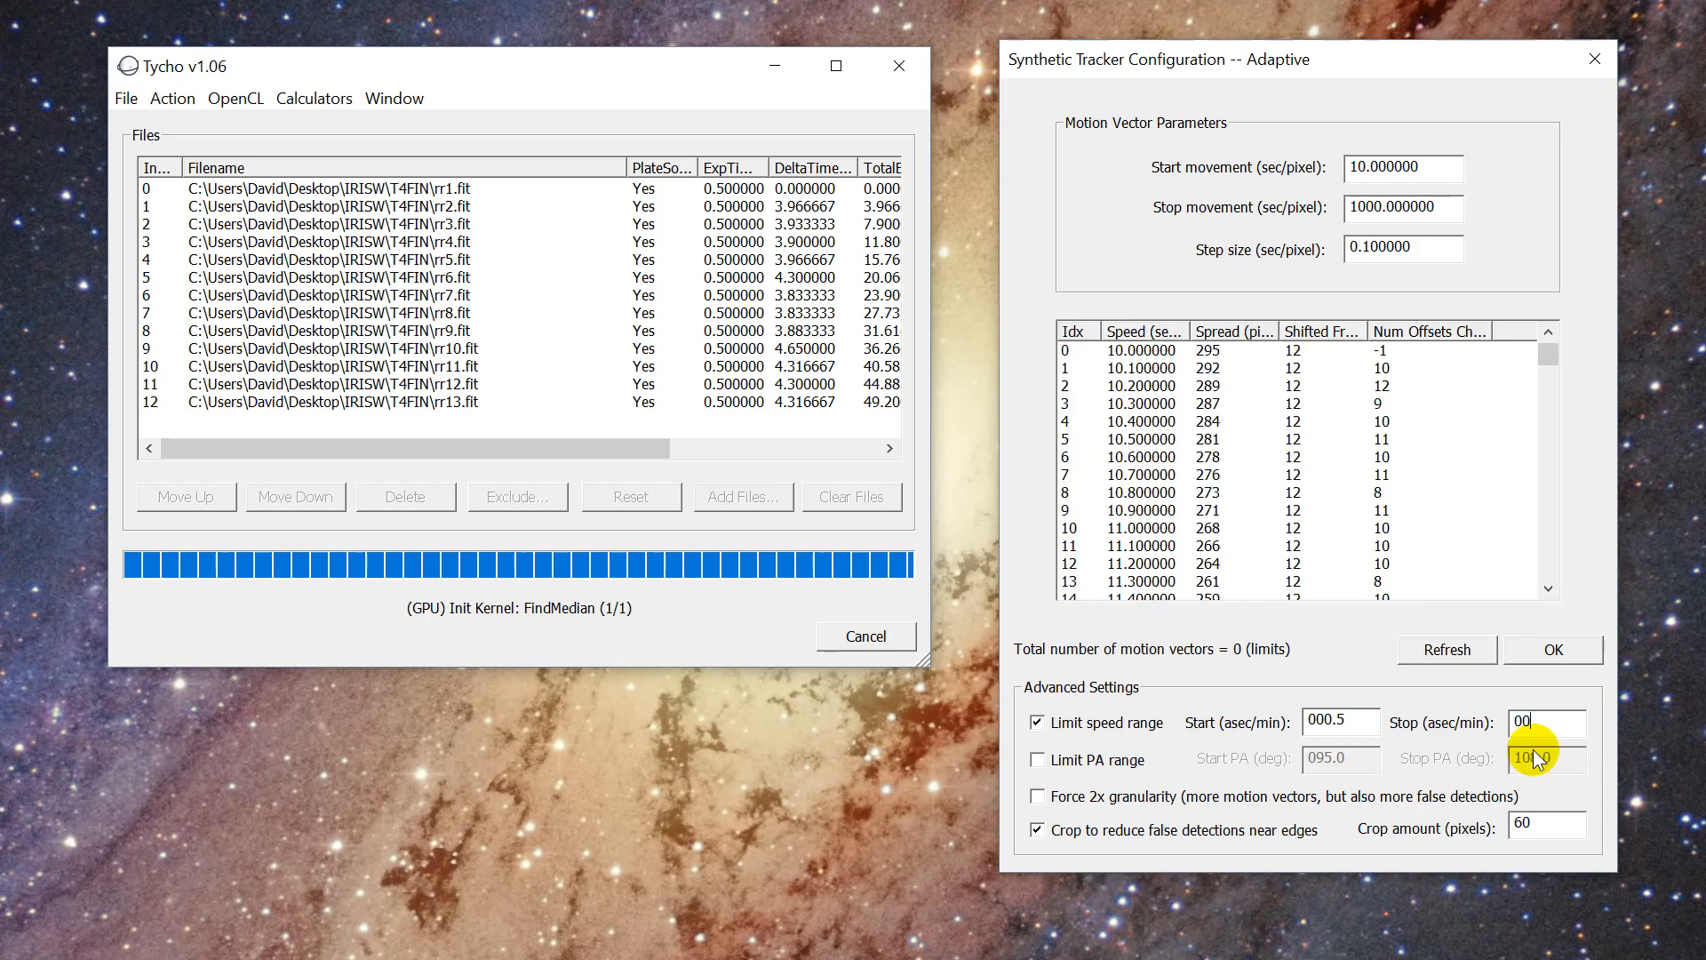
text(1.5)
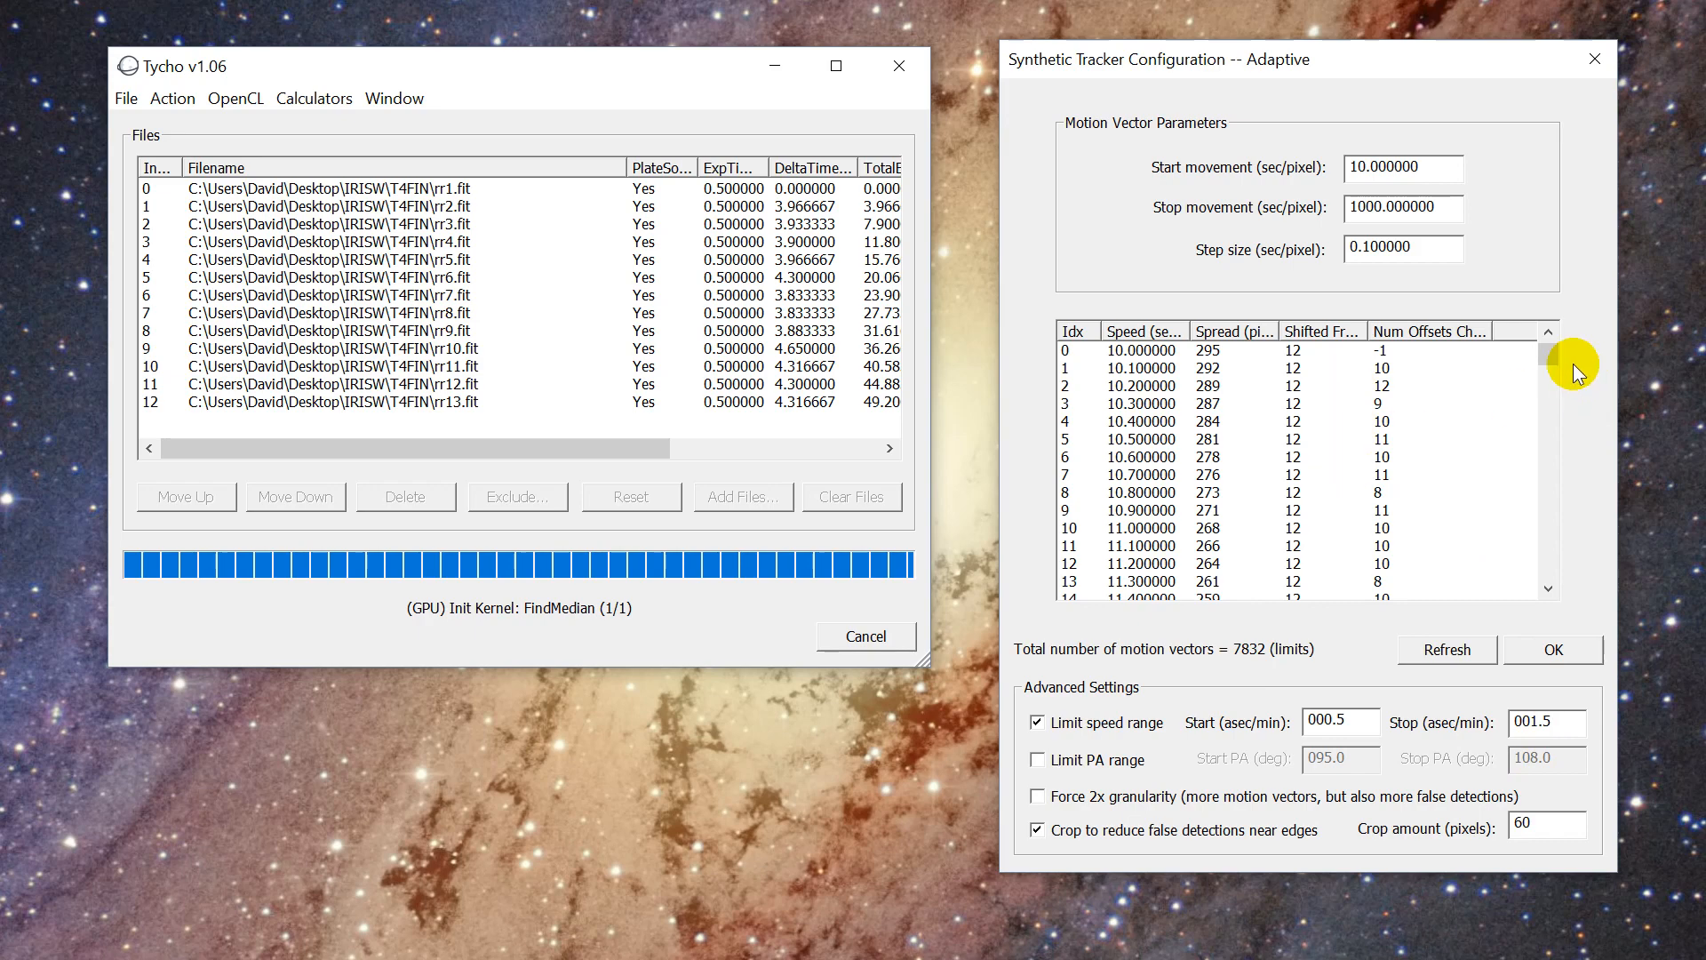
drag(1549, 356, 1539, 298)
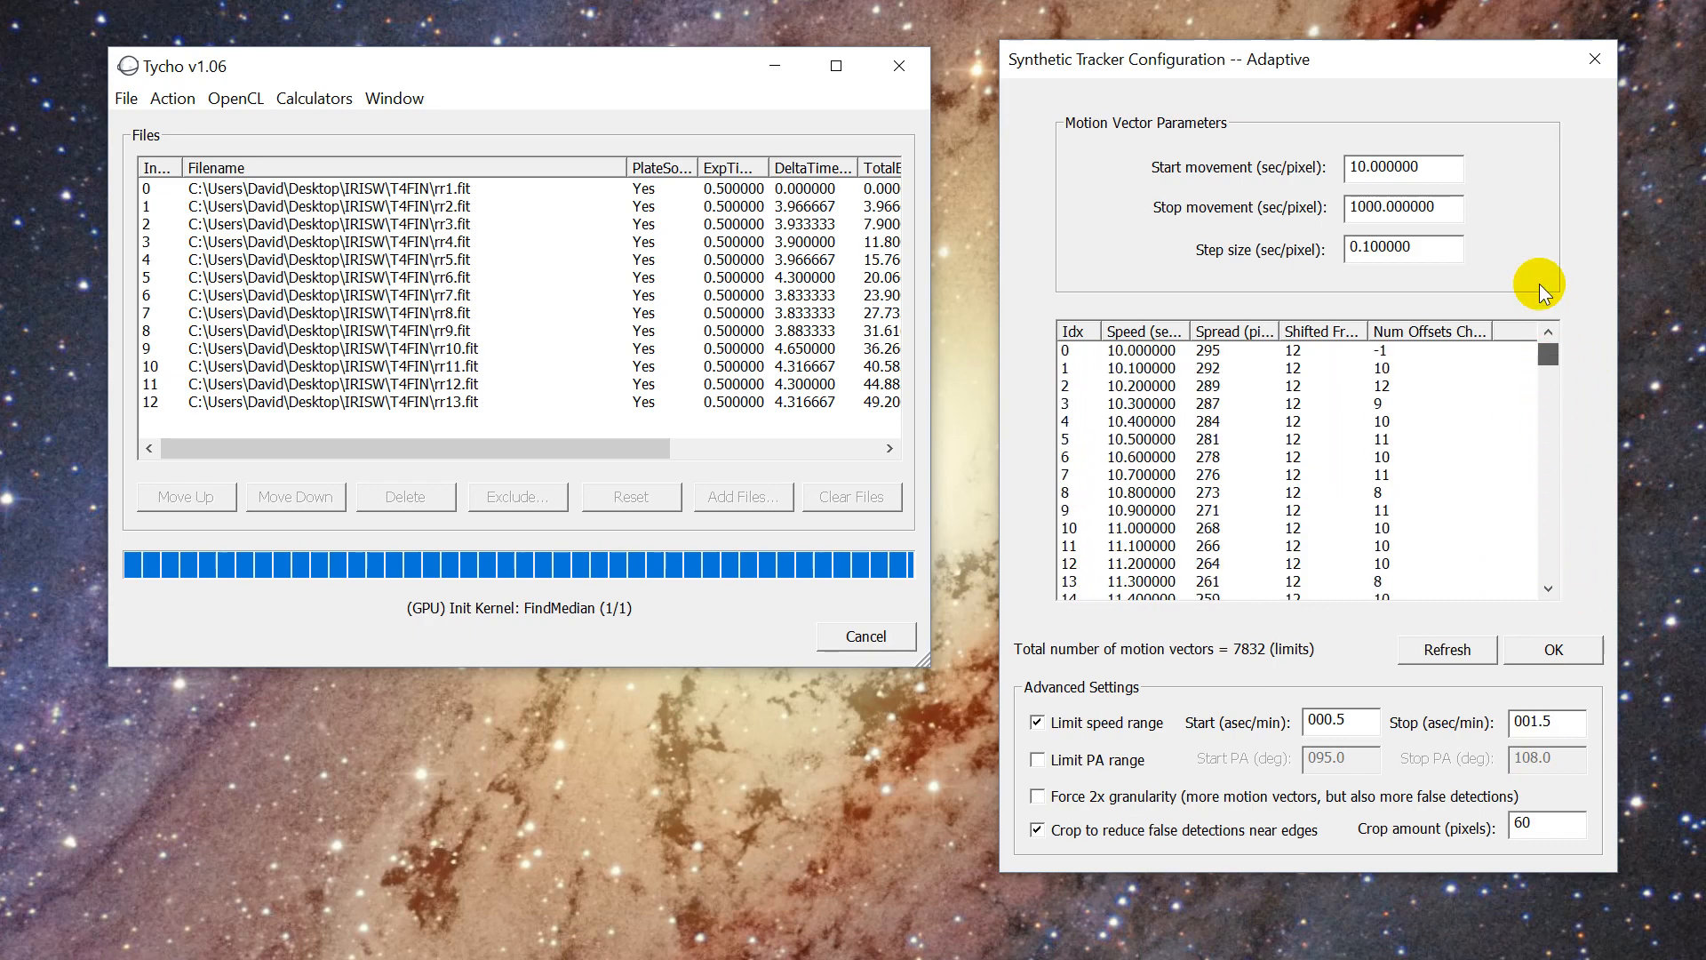
click(1344, 716)
click(1556, 723)
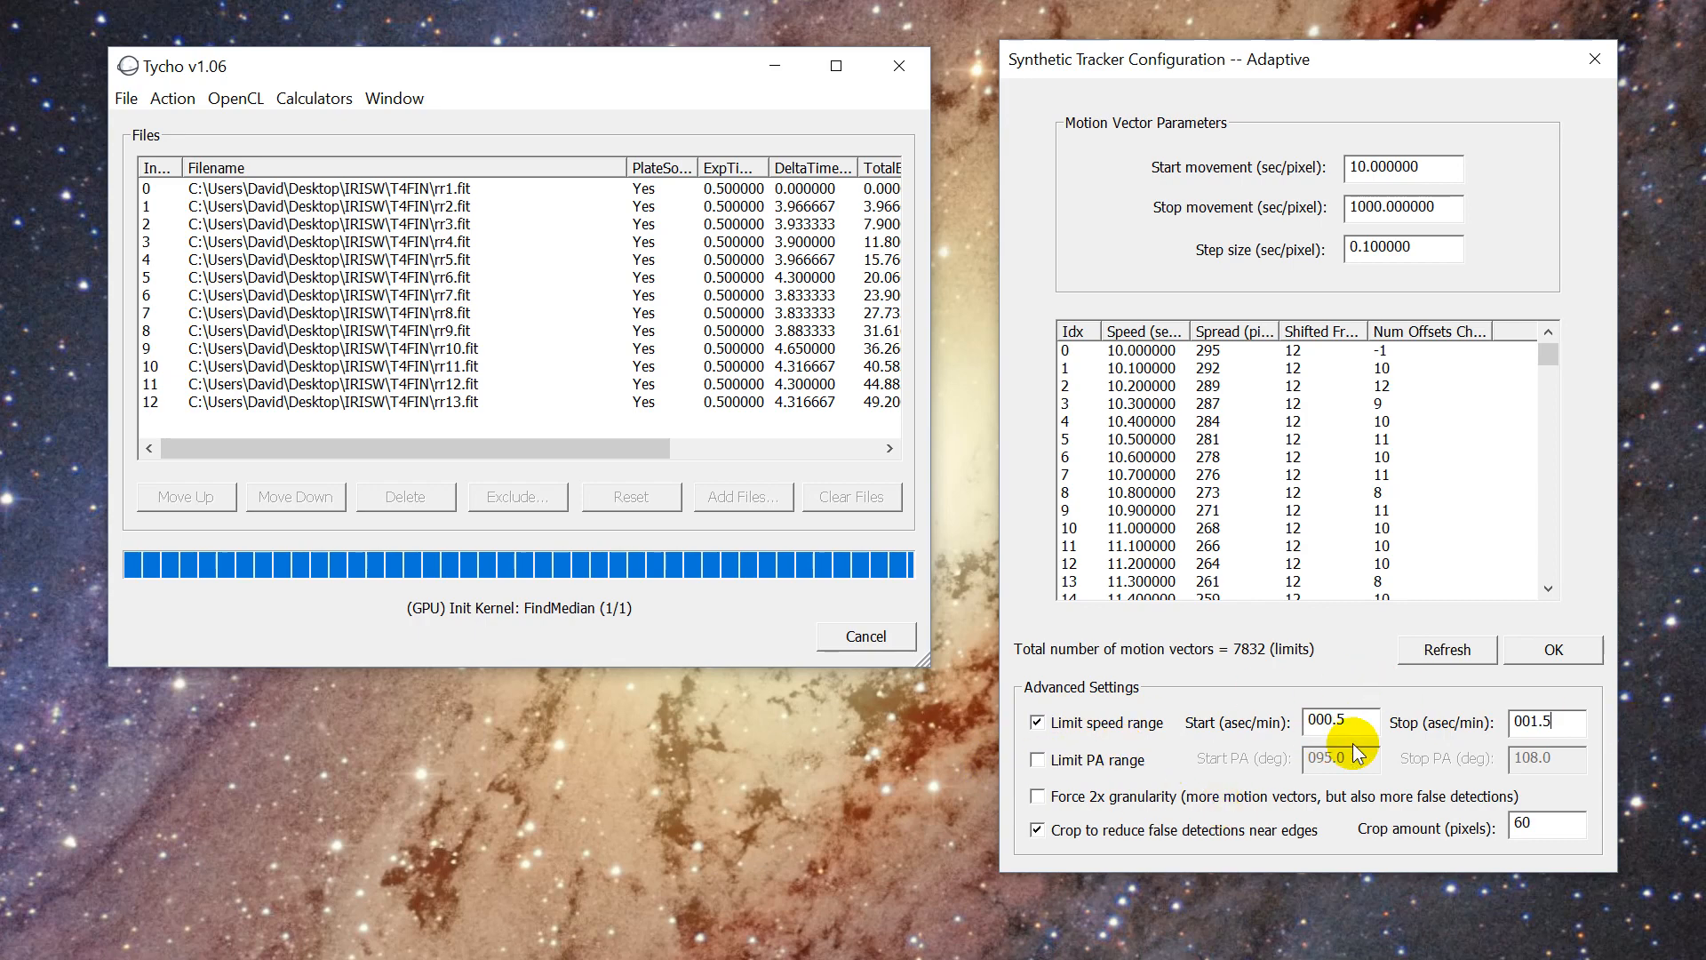
click(1527, 648)
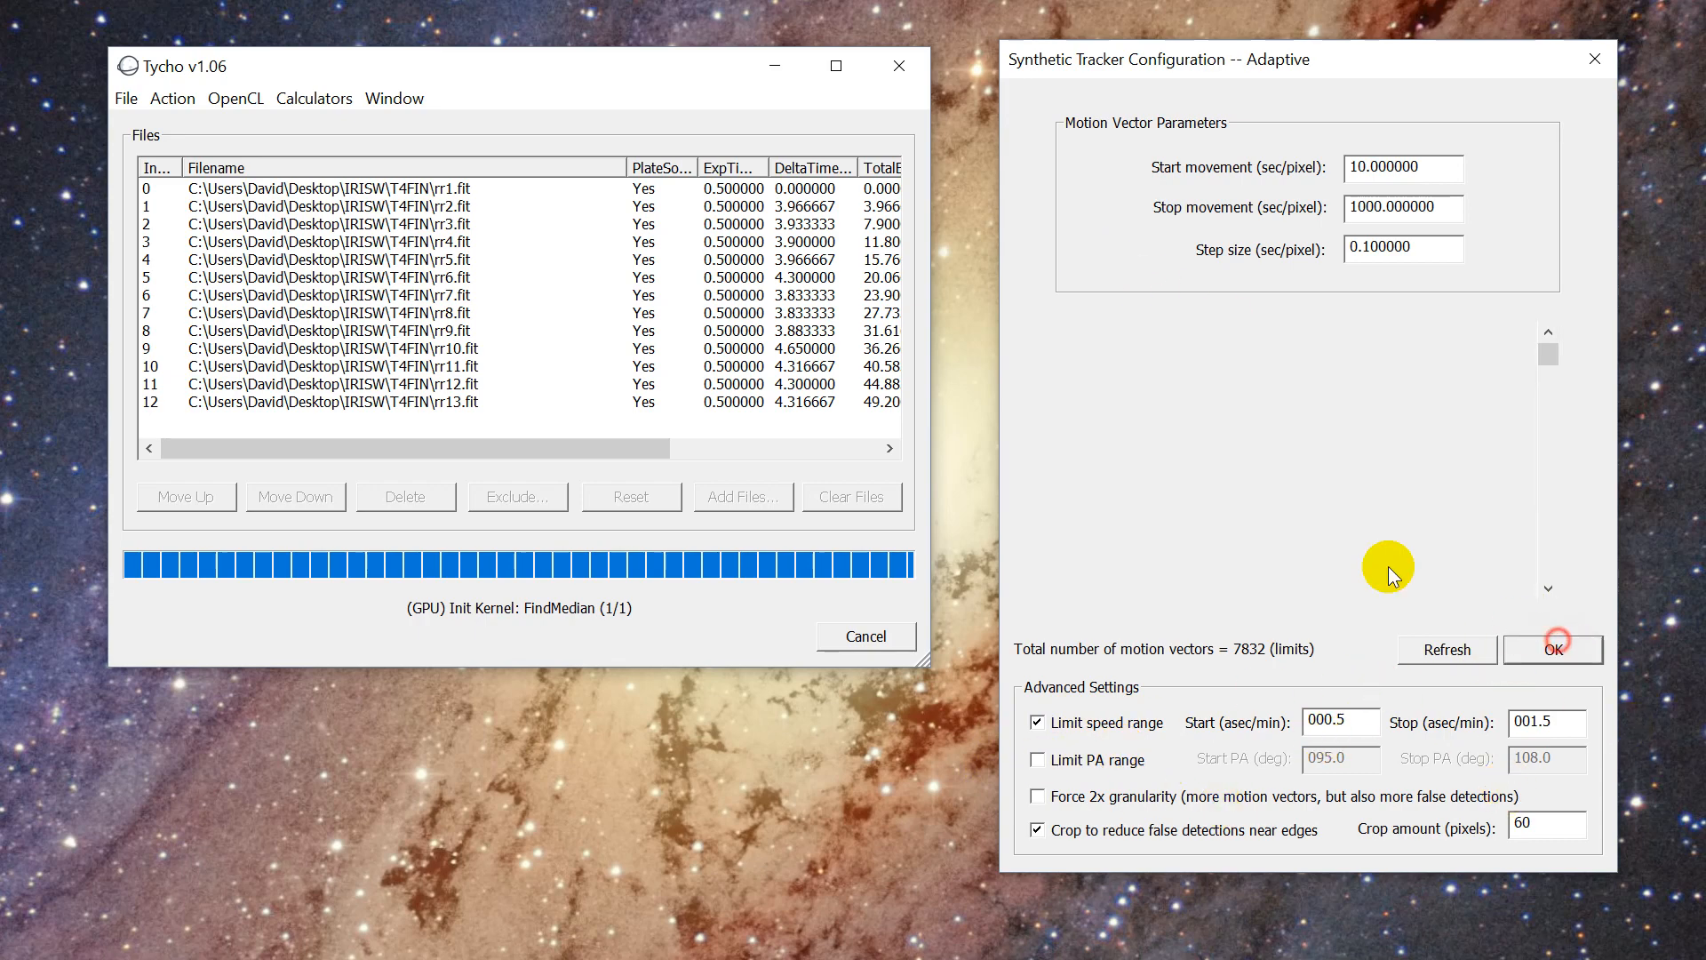
drag(587, 75, 908, 130)
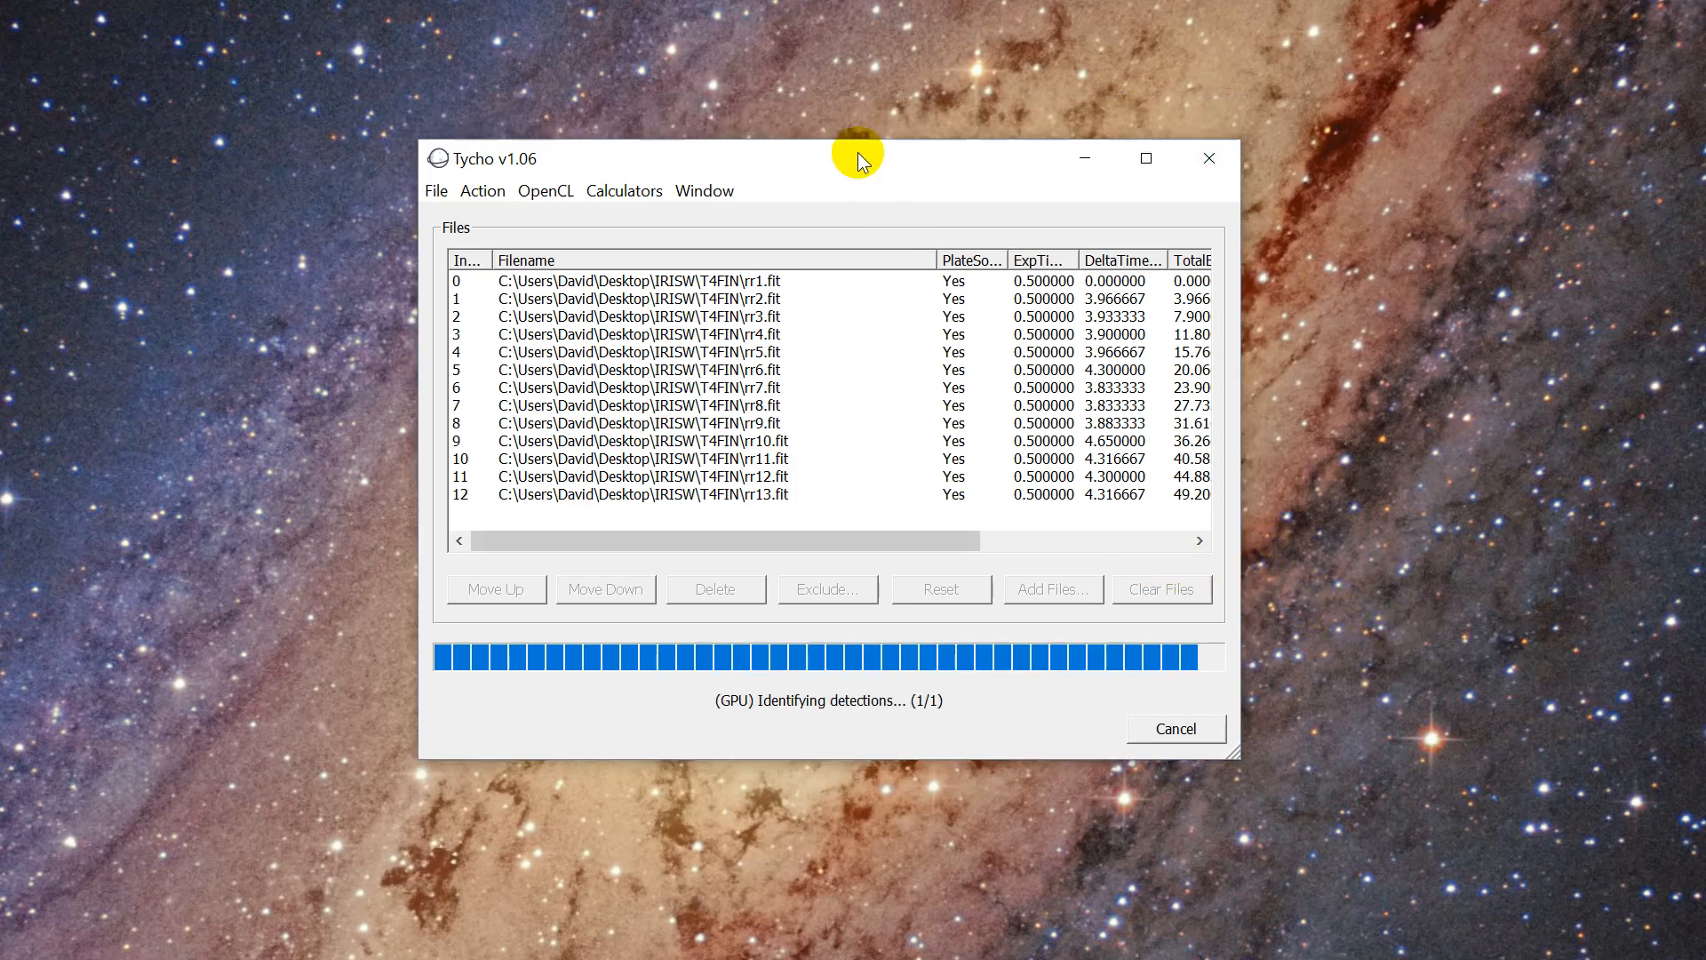
drag(857, 152, 873, 142)
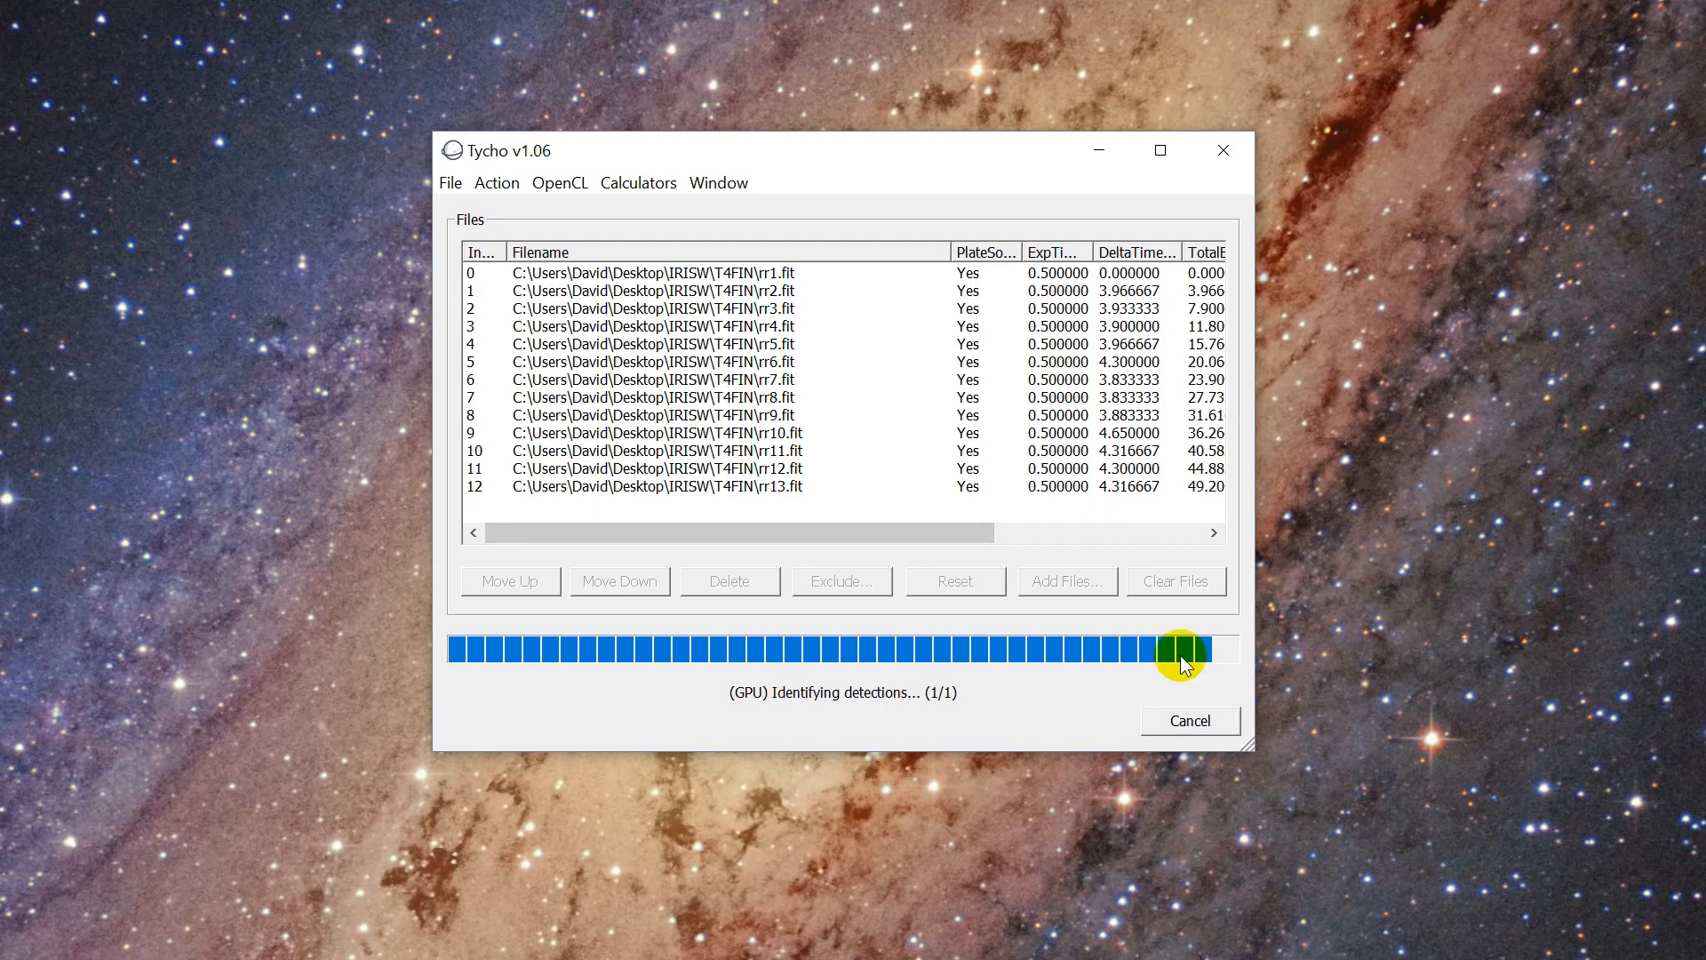
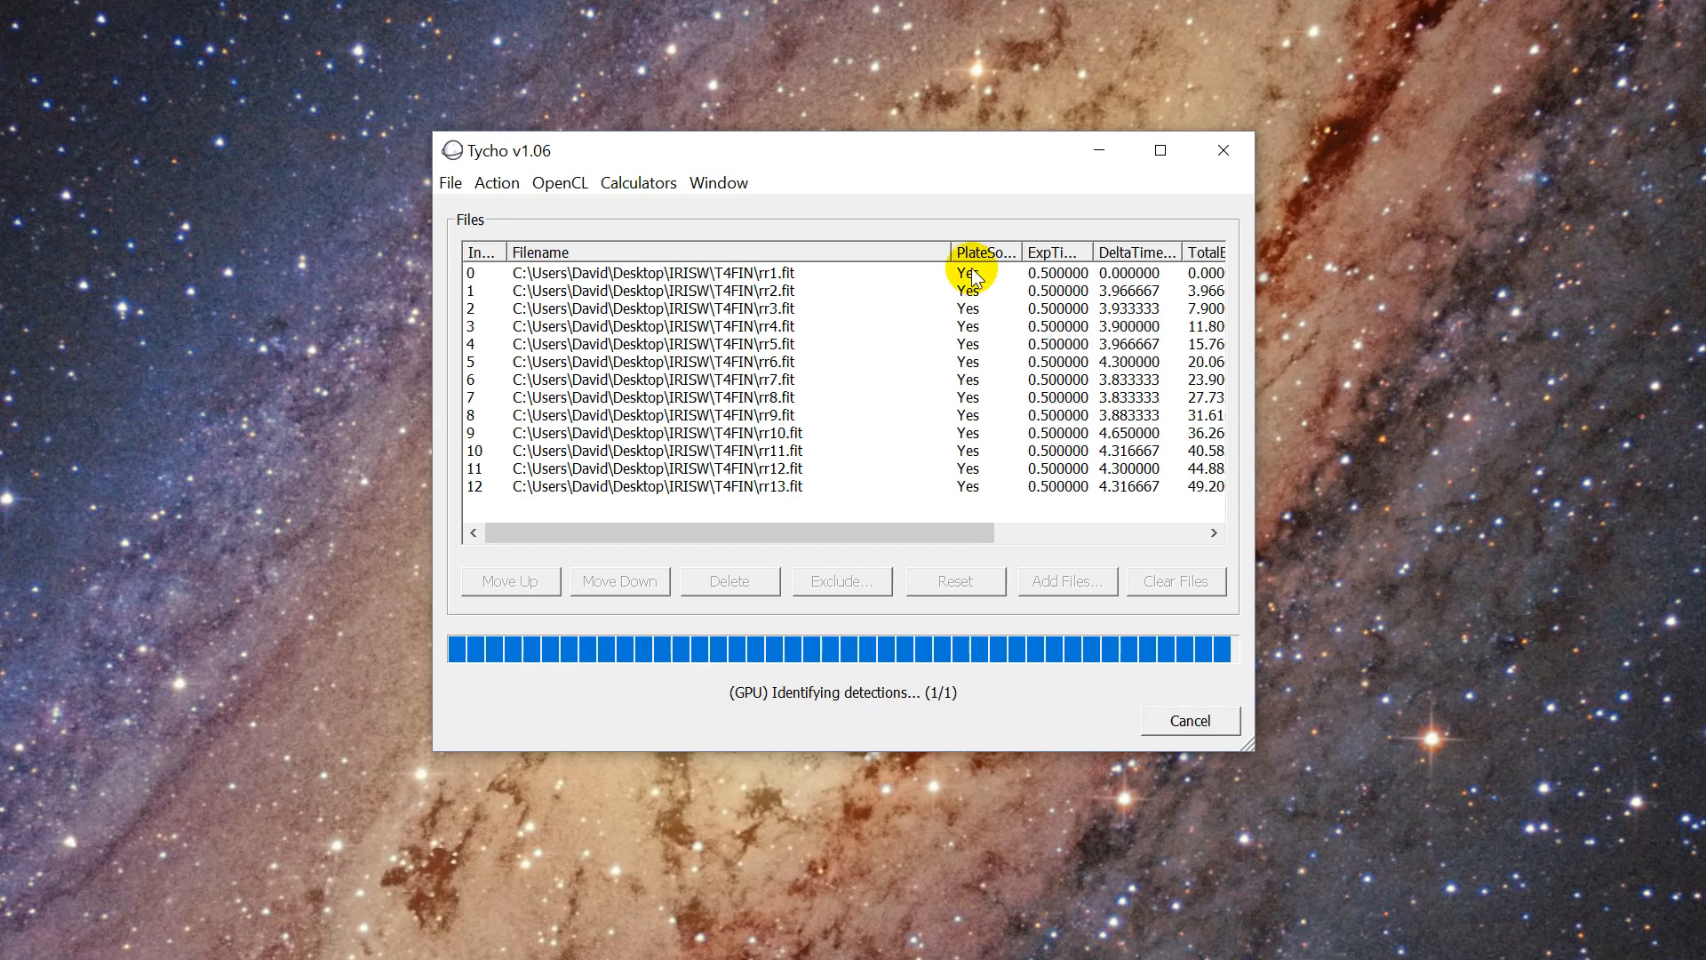
drag(835, 157, 838, 146)
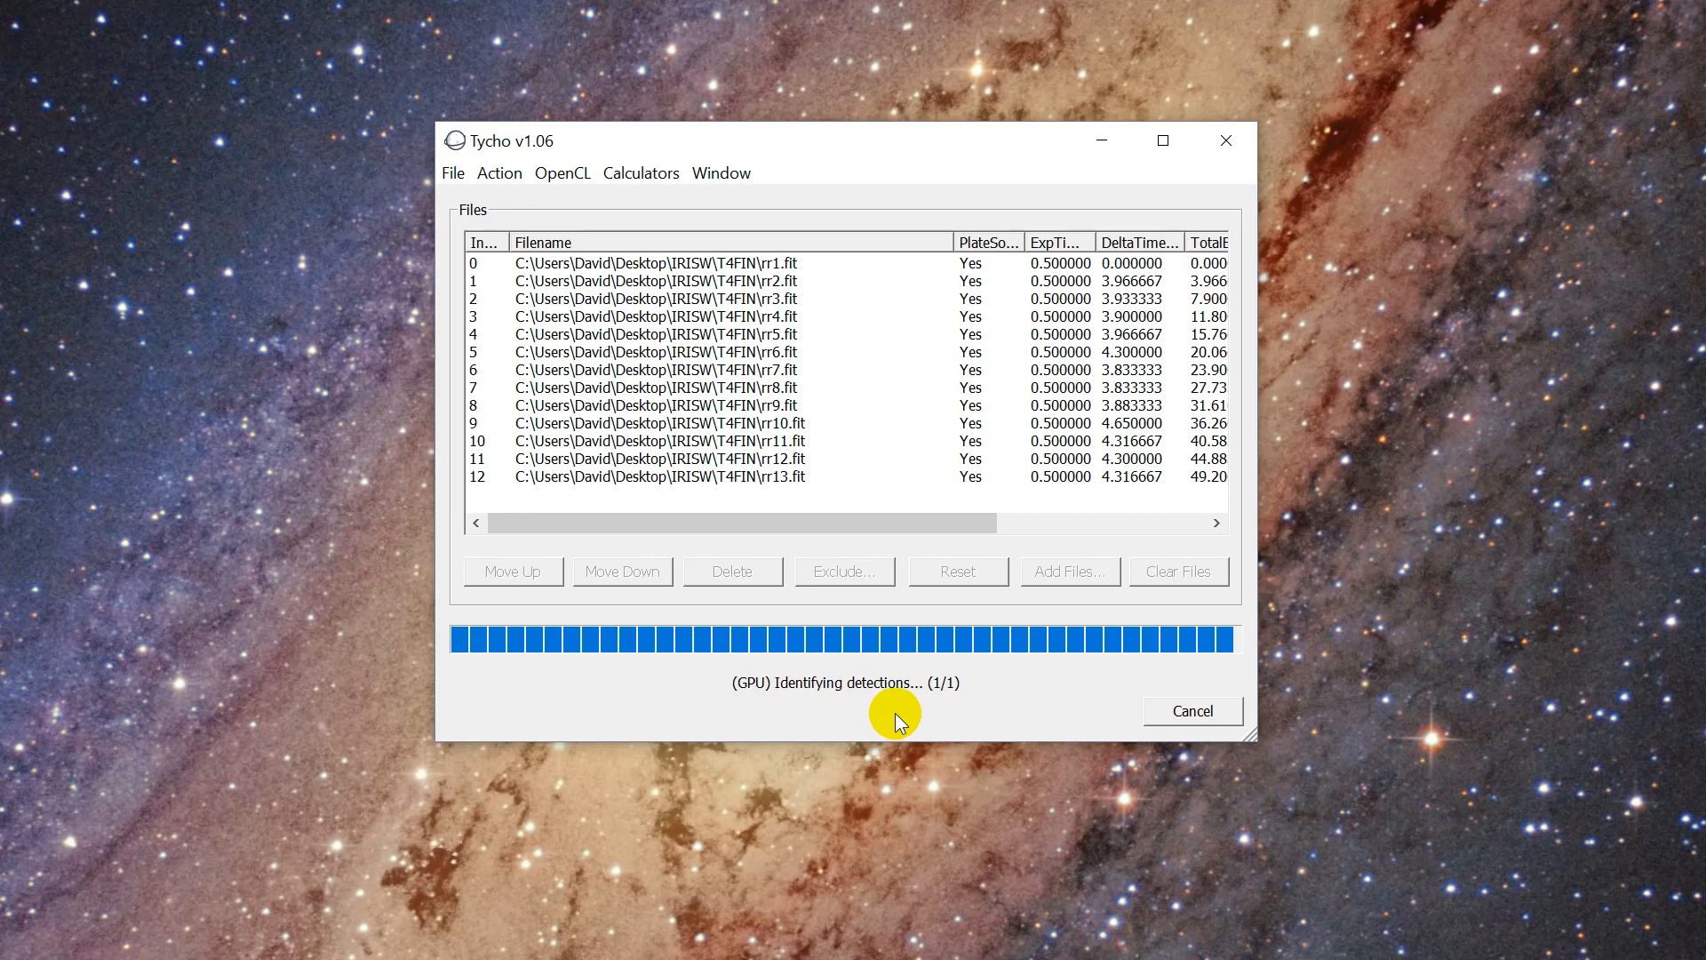
drag(892, 141, 884, 148)
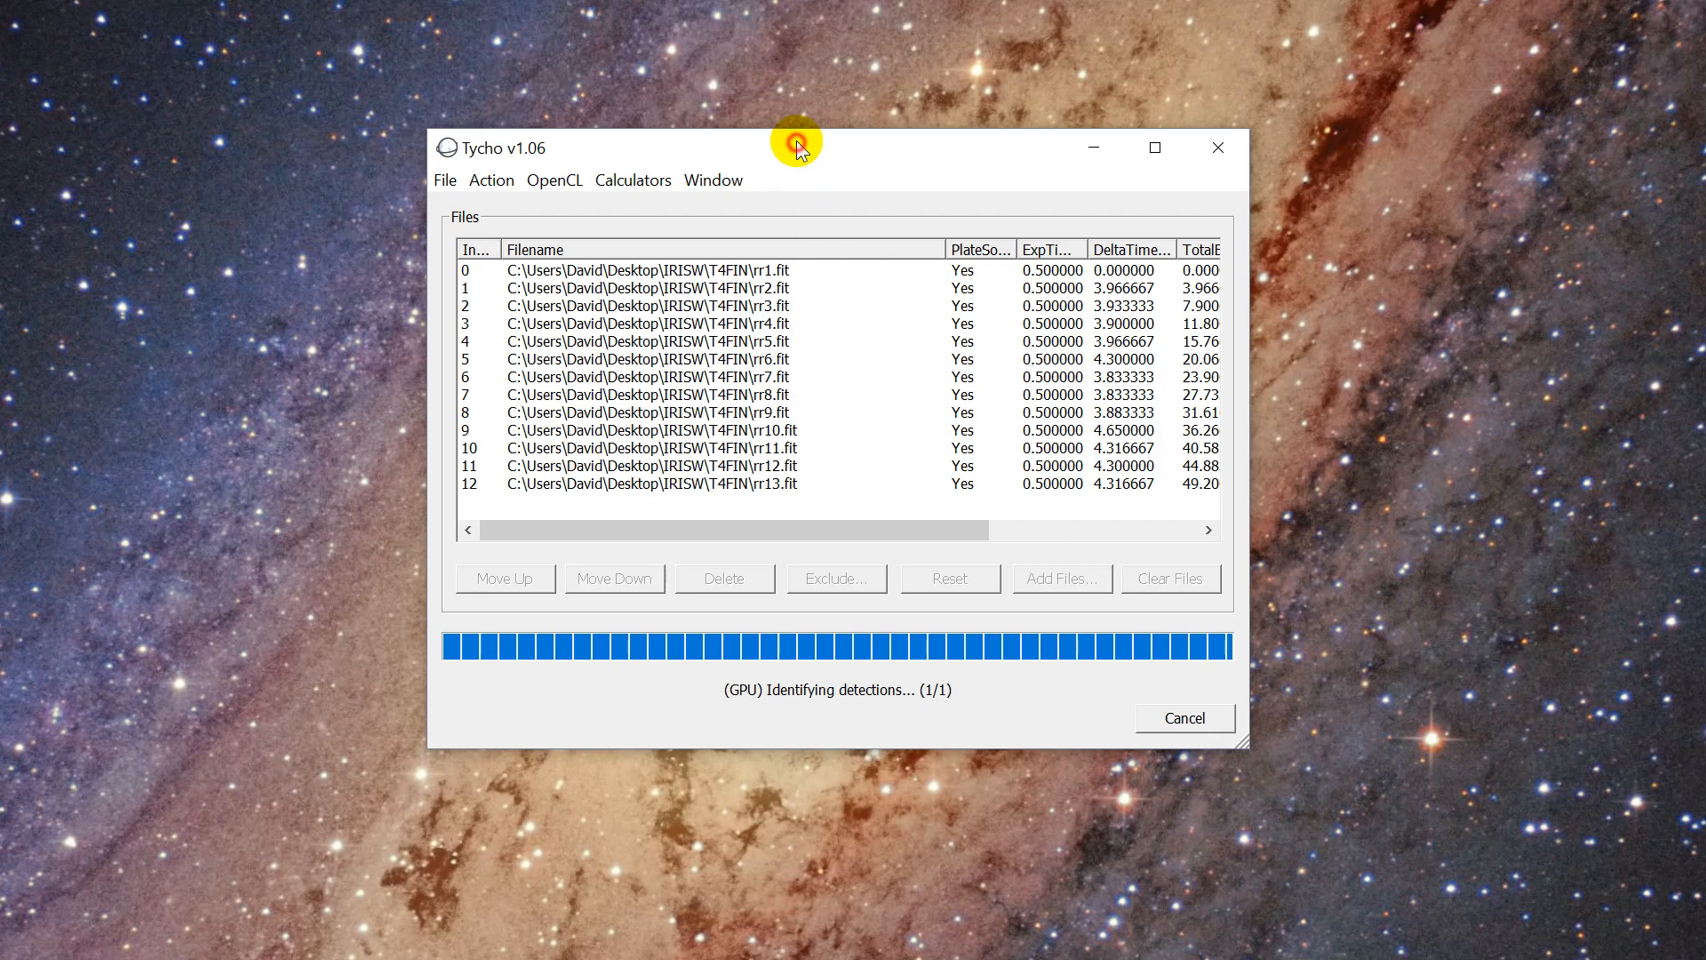
drag(797, 144, 798, 140)
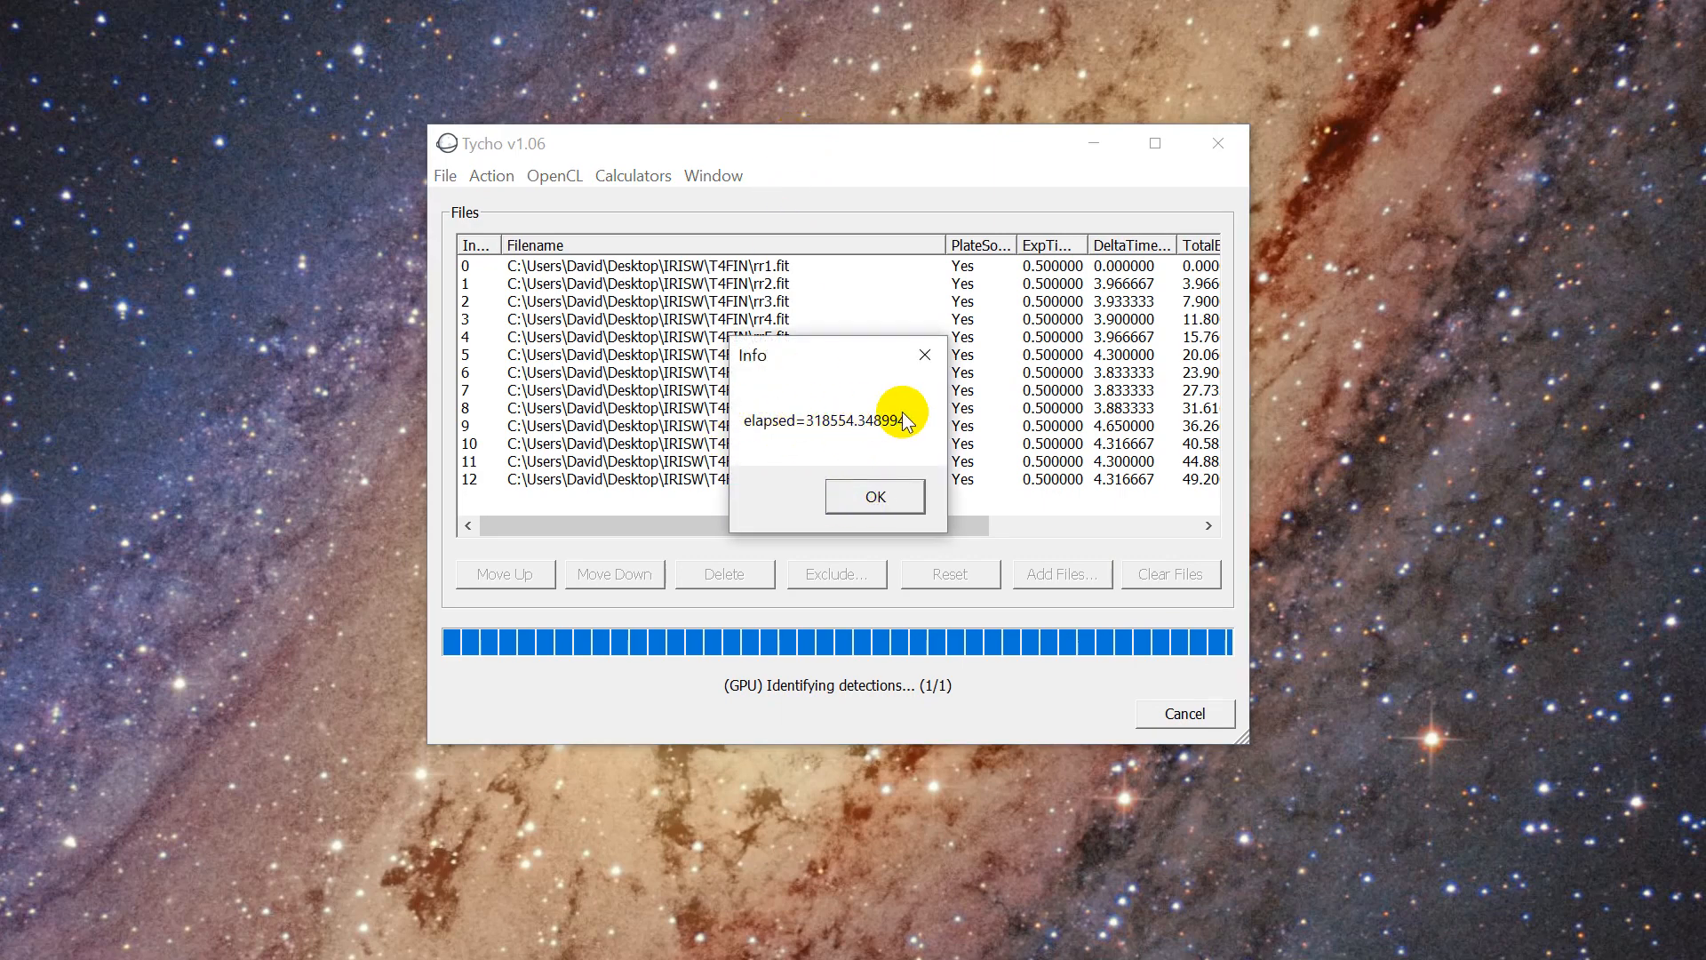
Dismiss the elapsed-time message and close the FITS Header window.
click(876, 497)
double_click(685, 312)
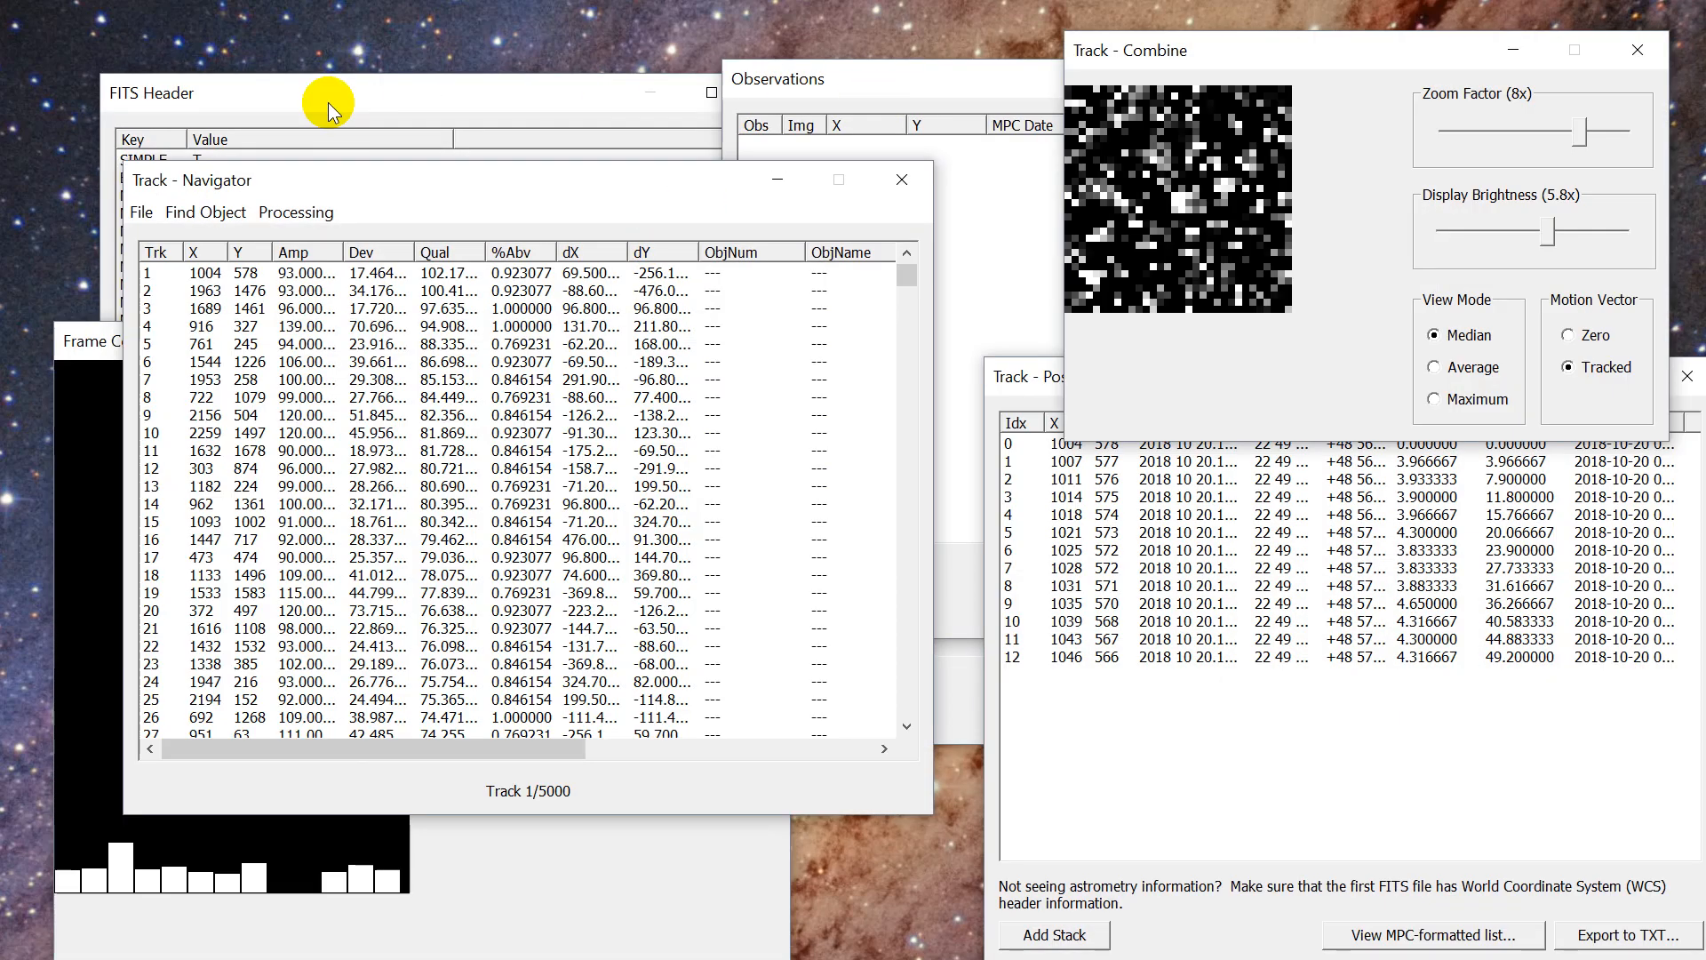
click(328, 103)
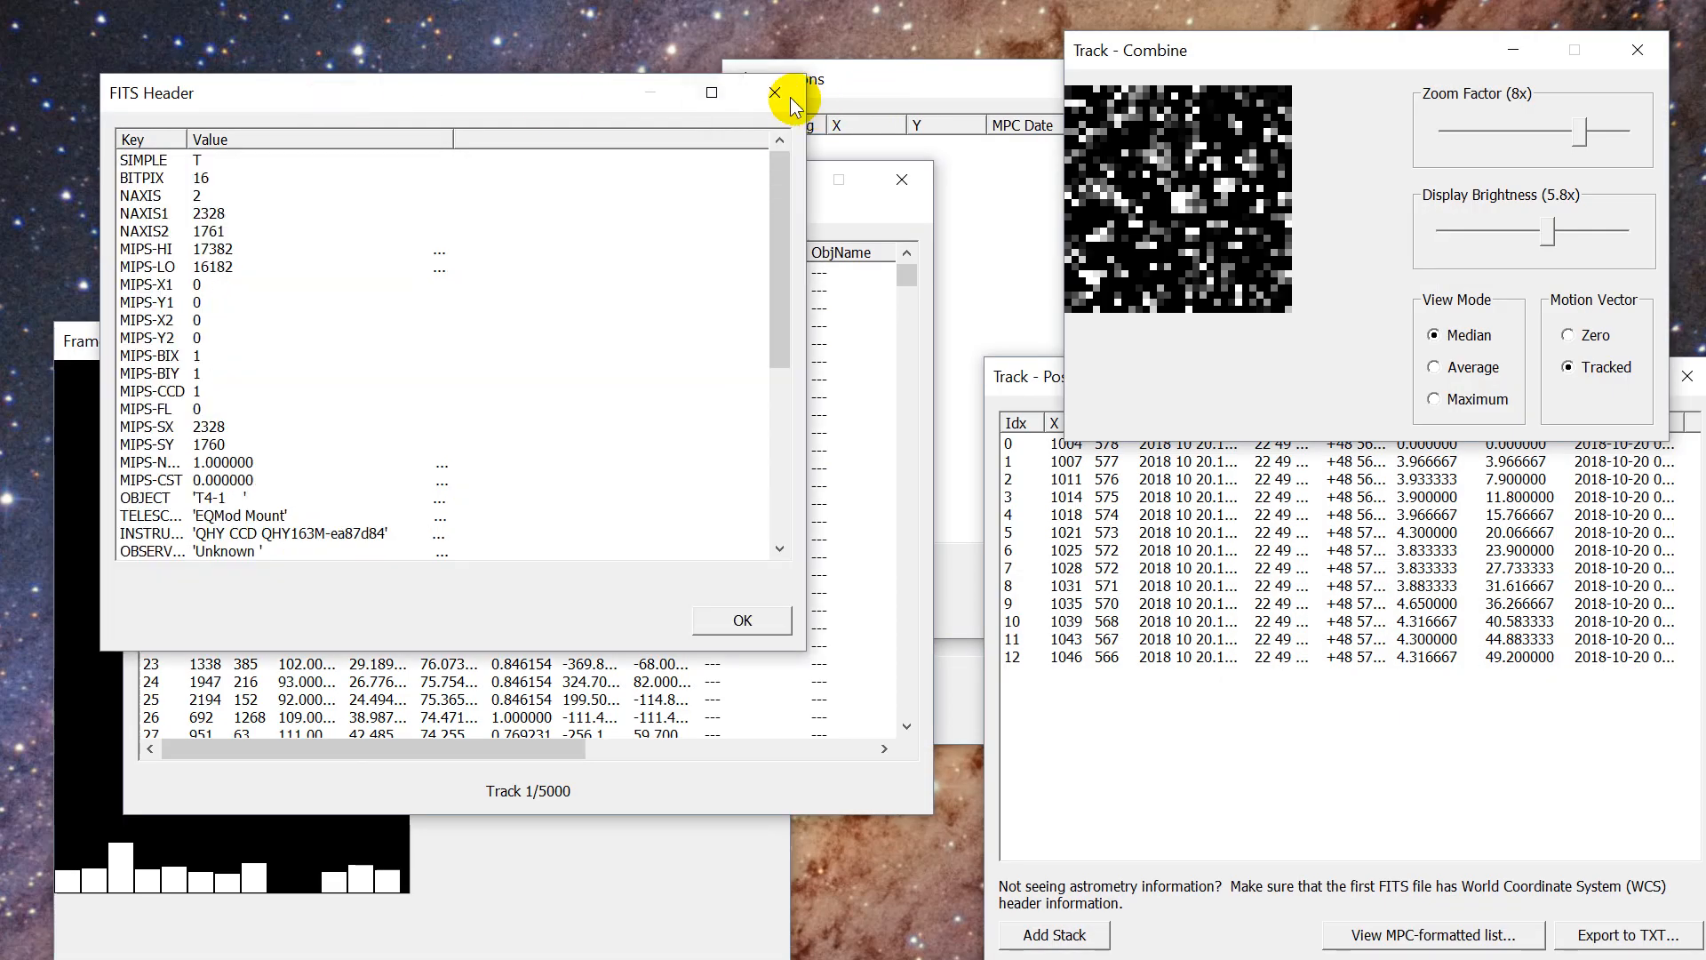
click(772, 93)
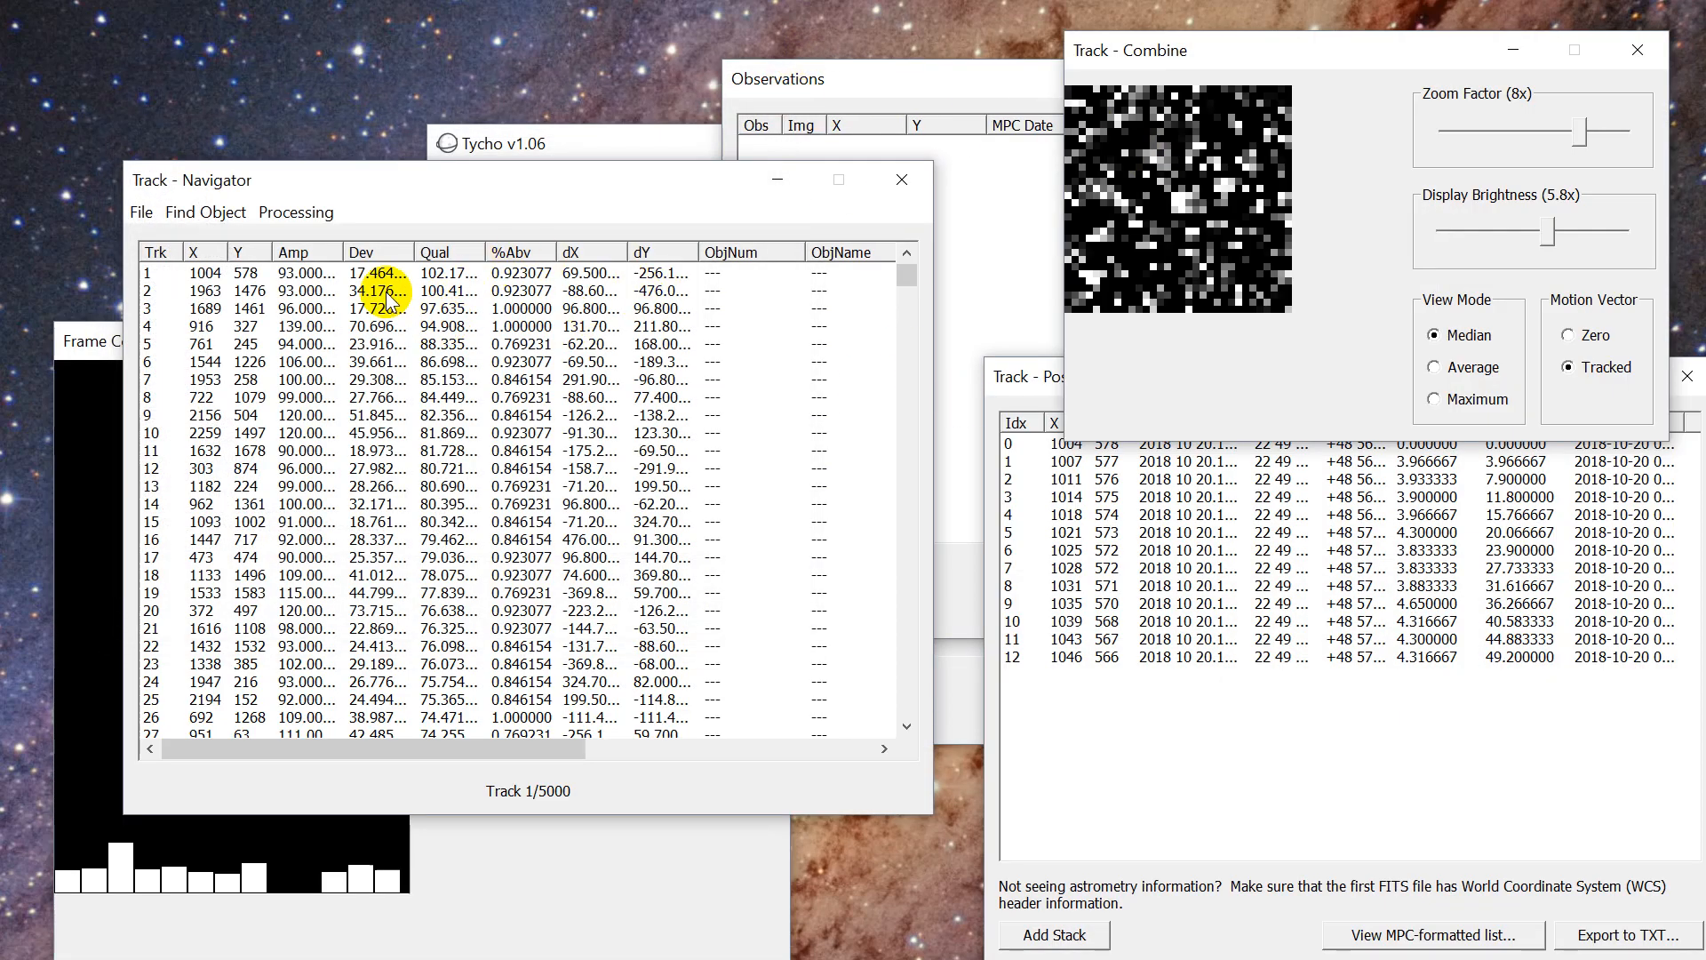
Rearrange the Track - Navigator, Track - Positions, Track - Combine and frame chart windows so the track and position lists are unobstructed.
drag(336, 182, 200, 73)
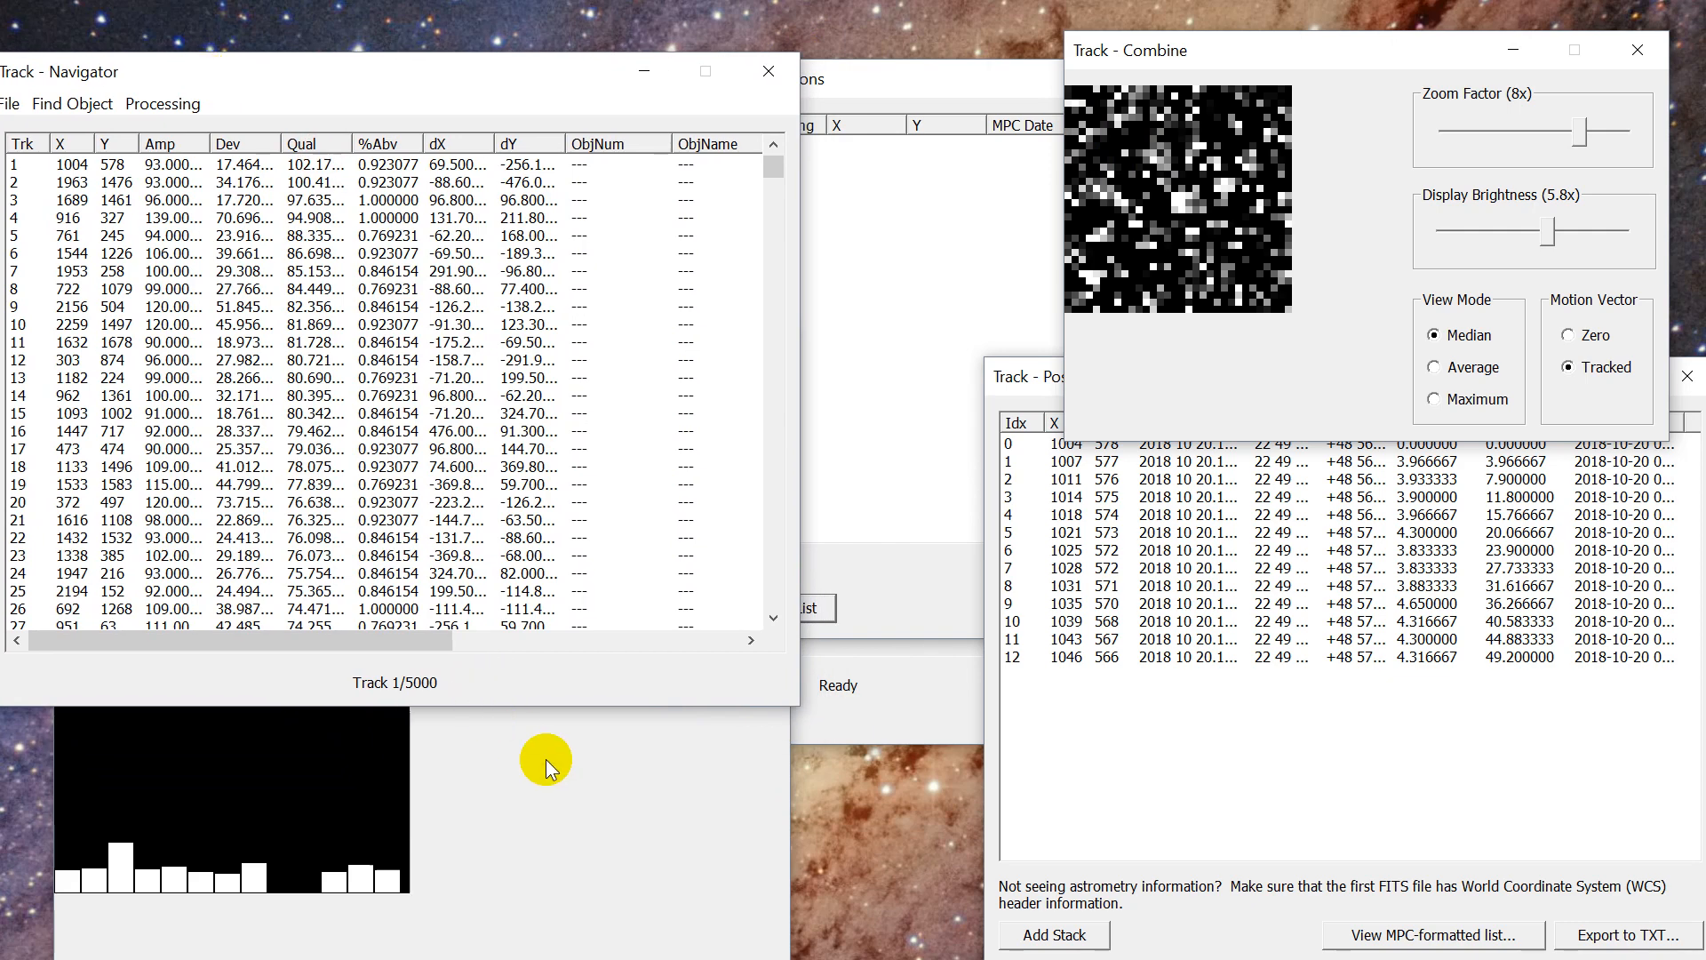
click(515, 736)
drag(243, 329, 184, 389)
drag(305, 79, 320, 258)
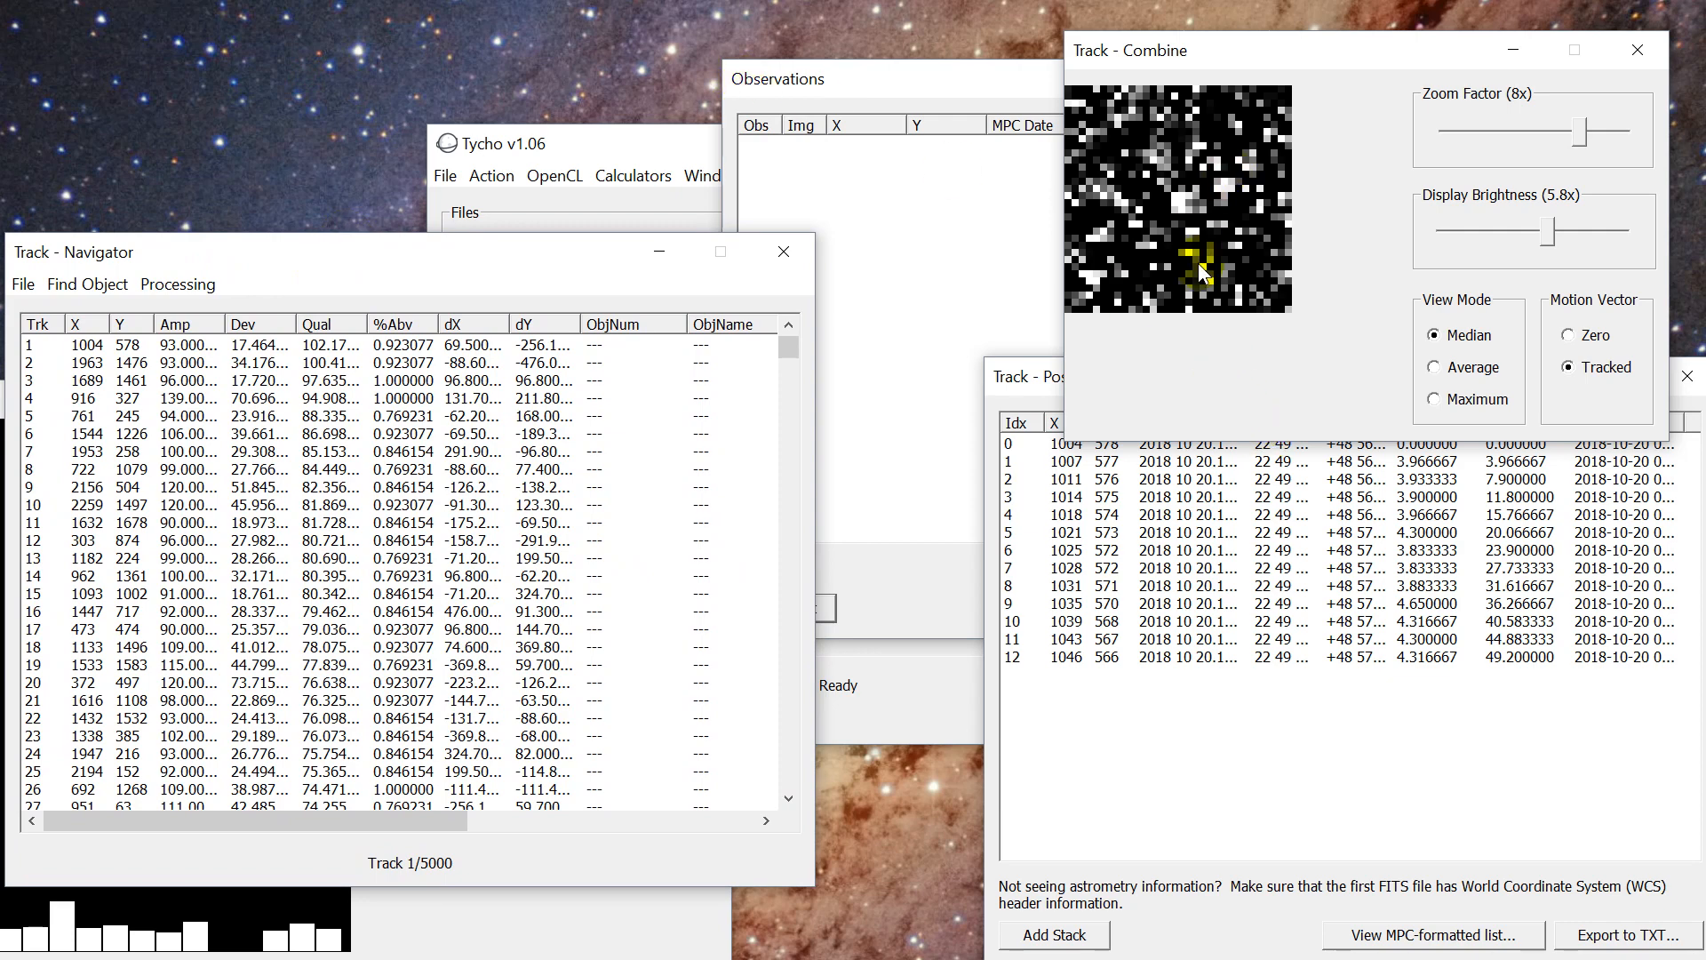
drag(1034, 378, 880, 357)
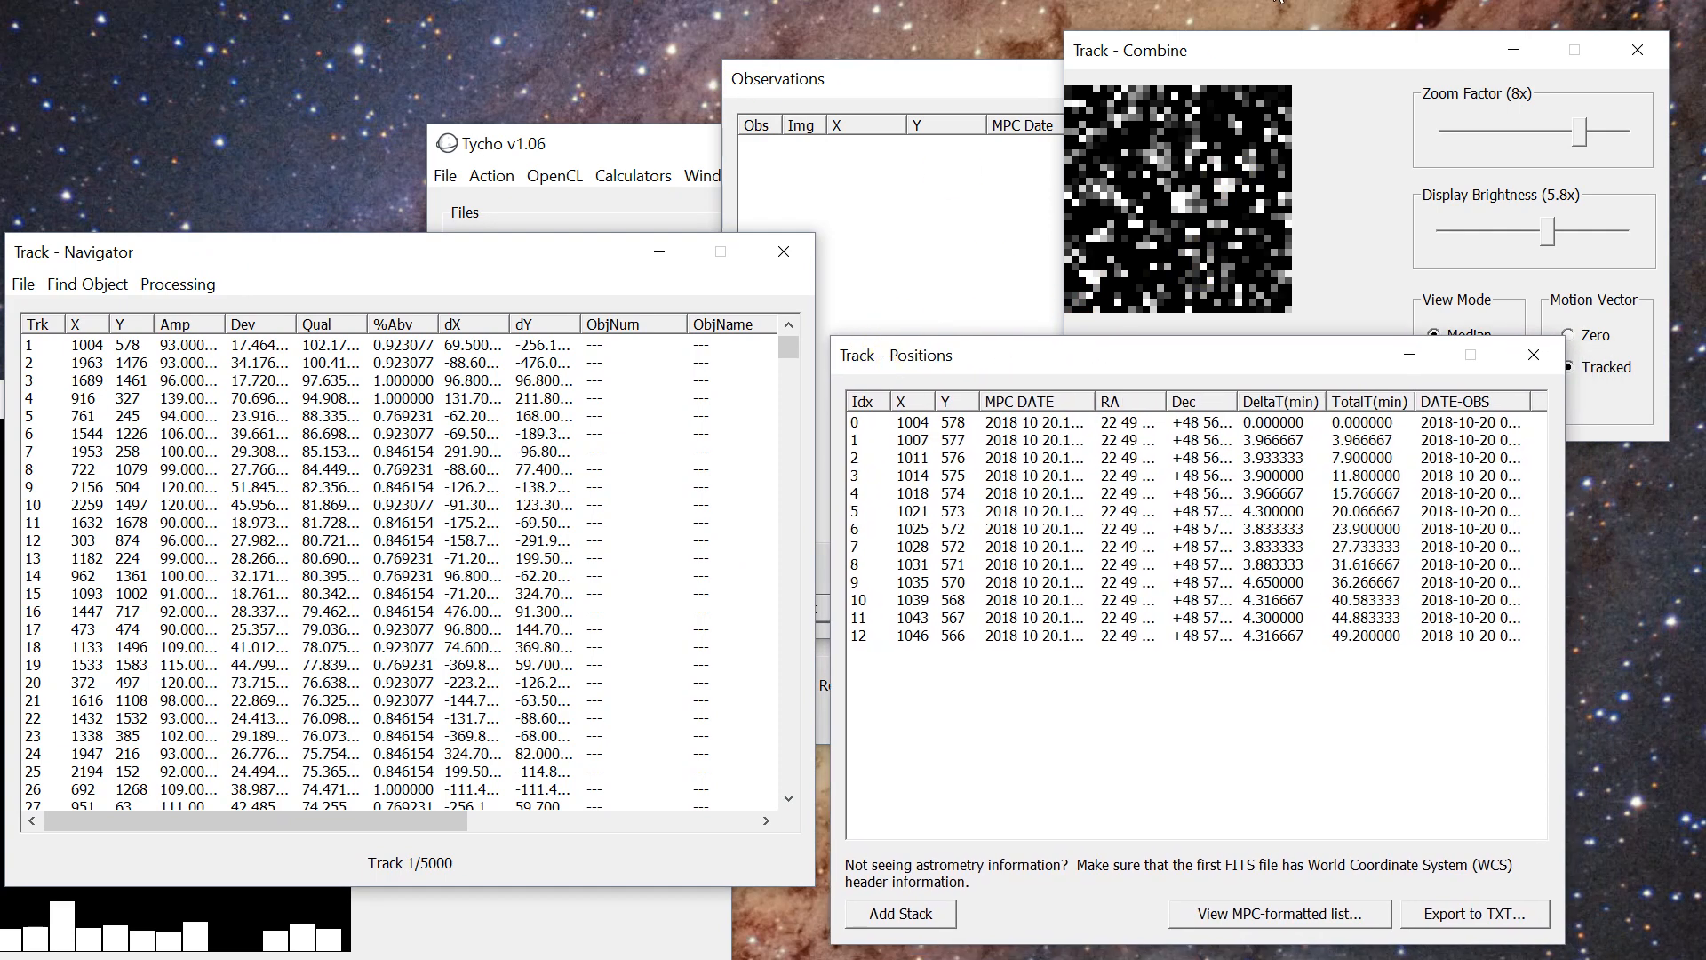
drag(1272, 46, 1699, 573)
Close the Observations window and minimize the main window.
click(1002, 84)
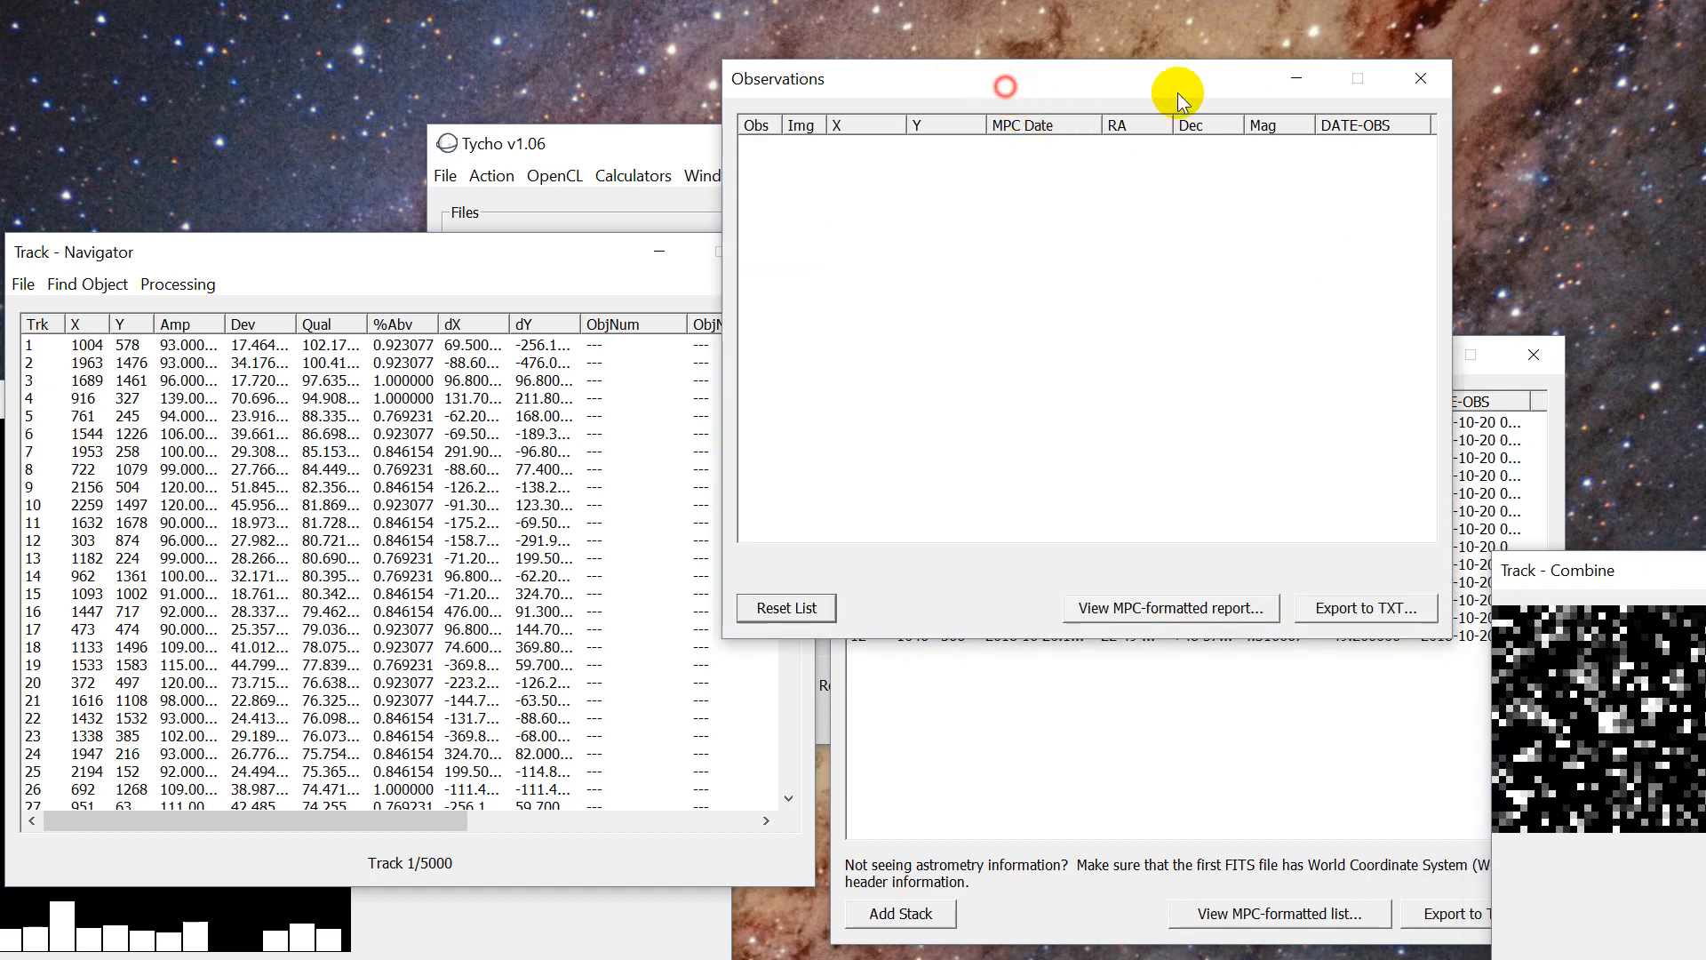
click(1422, 80)
click(533, 143)
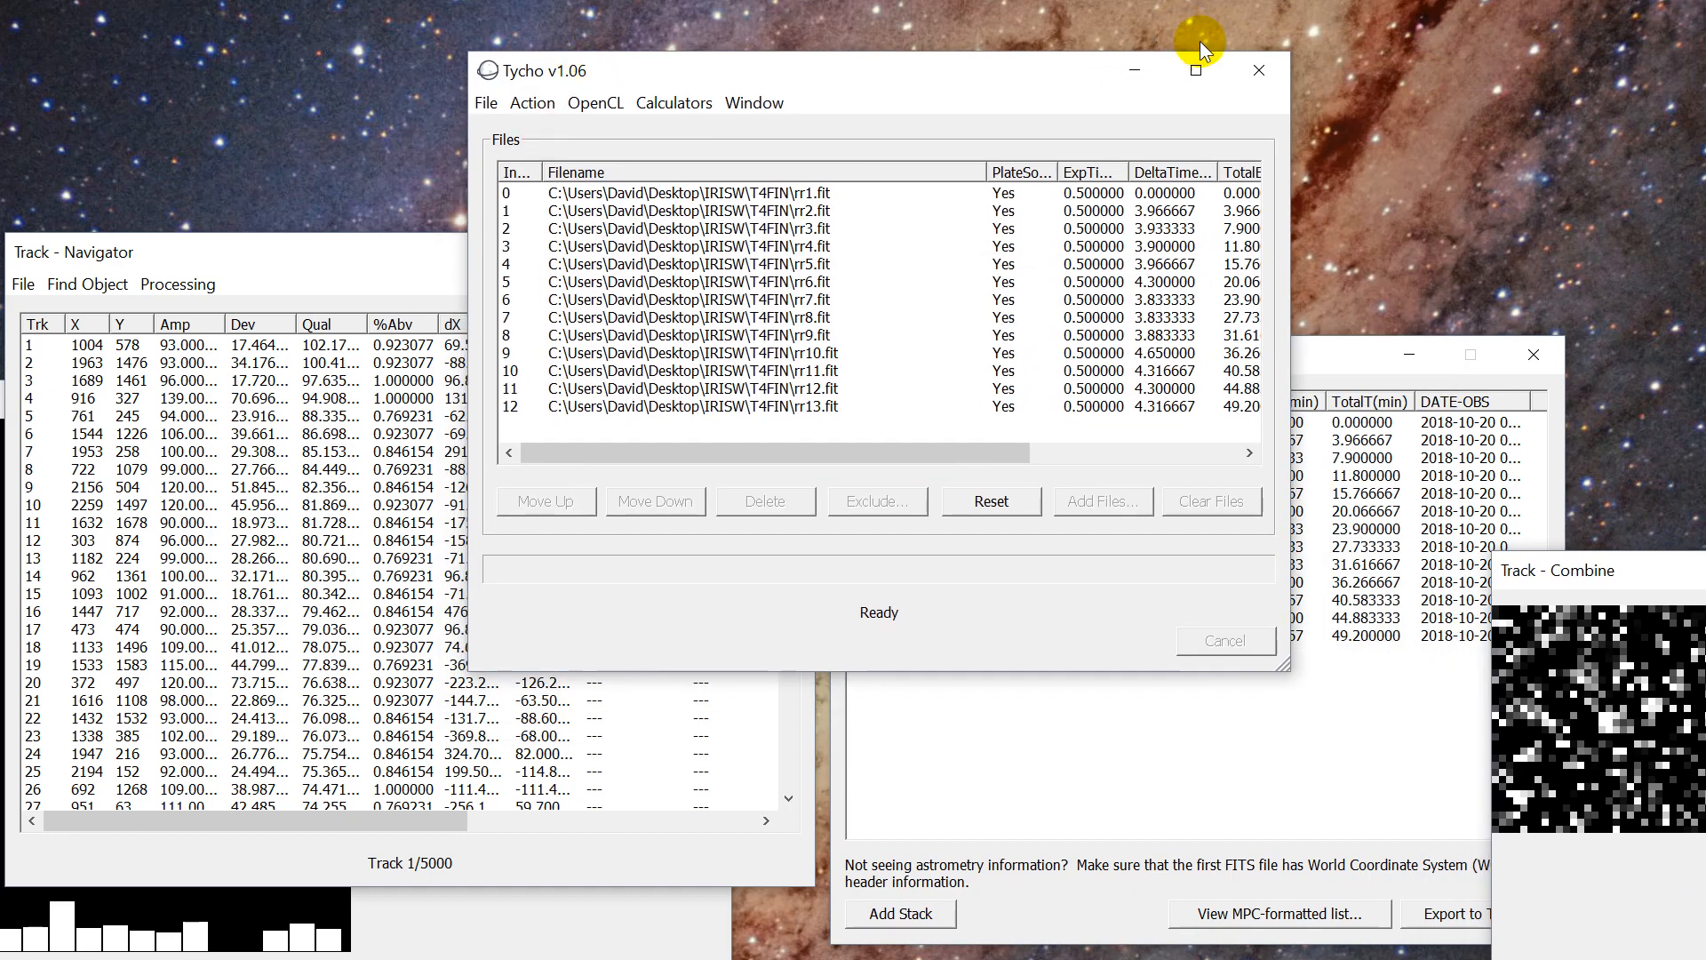
click(1141, 69)
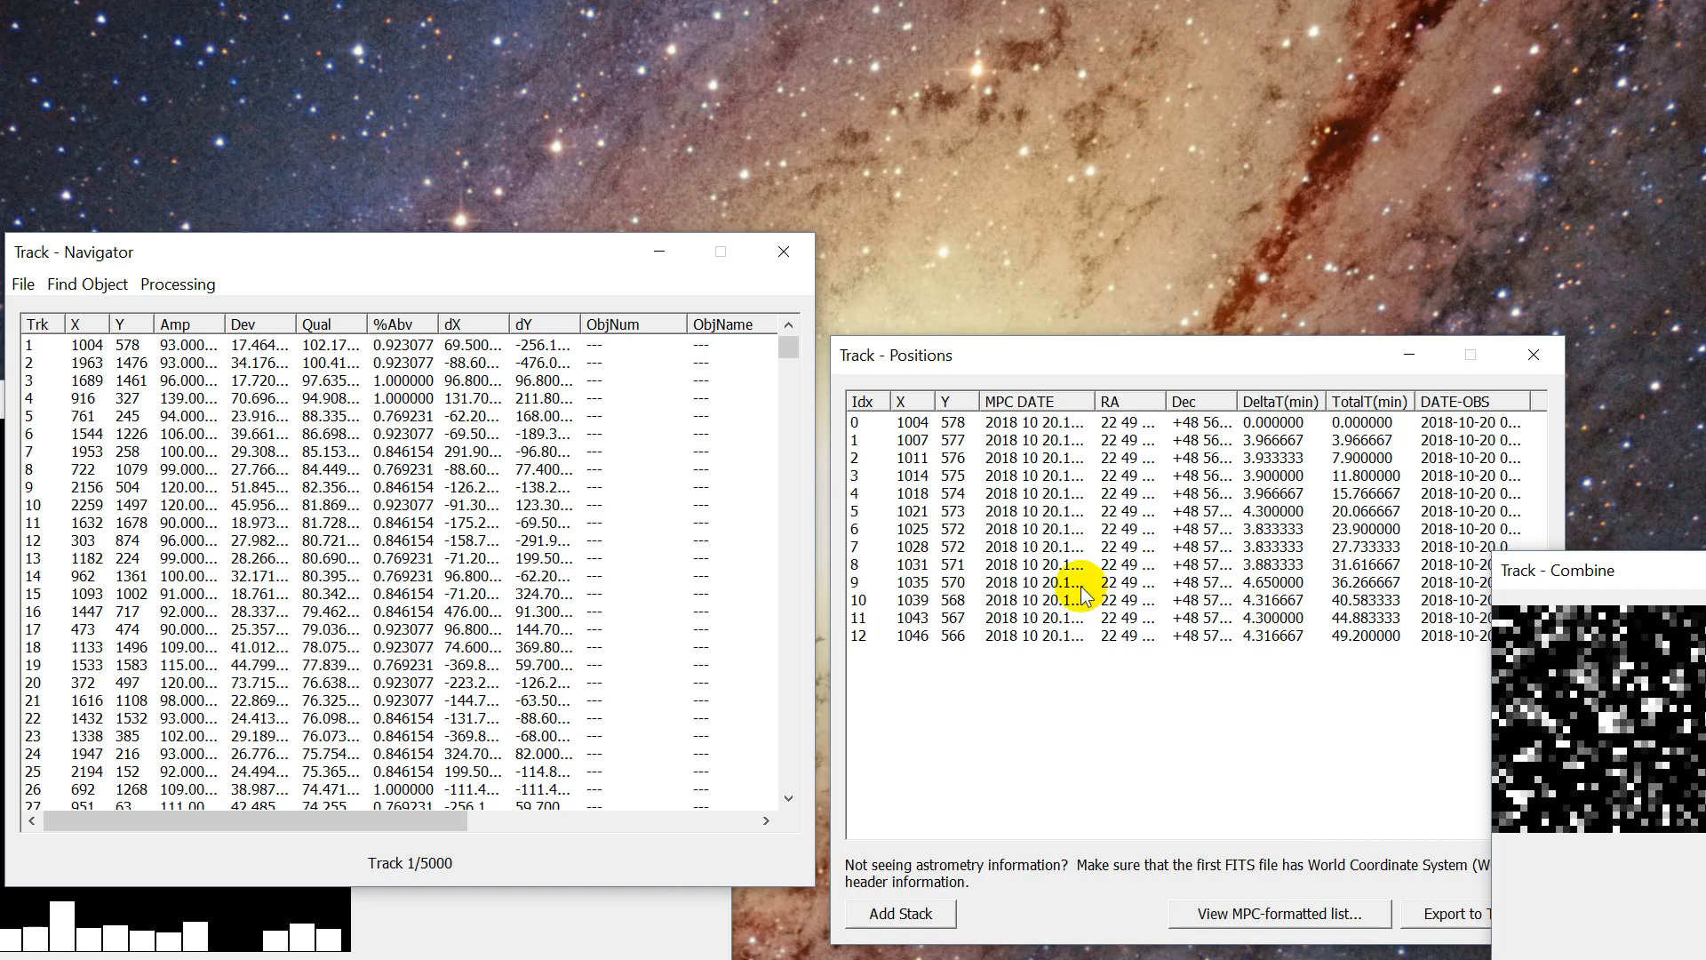
Move the Track - Combine window away from the position list, show track 1's position 0 in the Image Viewer, and reposition the viewer.
drag(1677, 578, 1568, 11)
click(1066, 453)
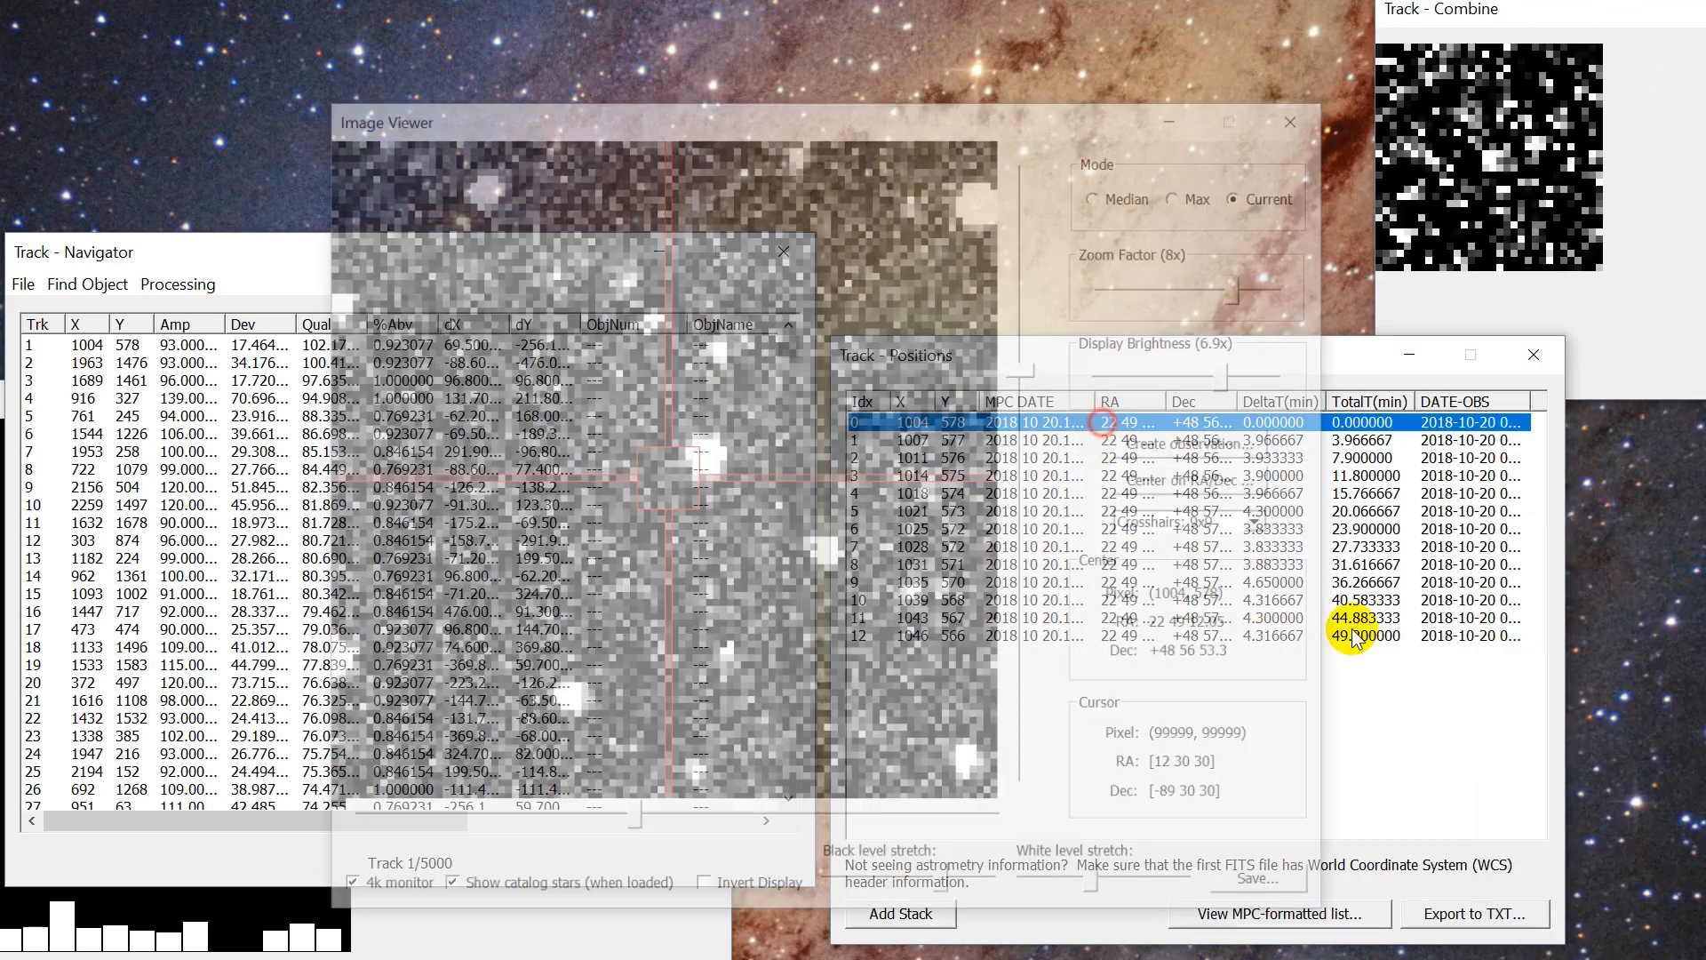
drag(711, 124, 545, 622)
click(53, 256)
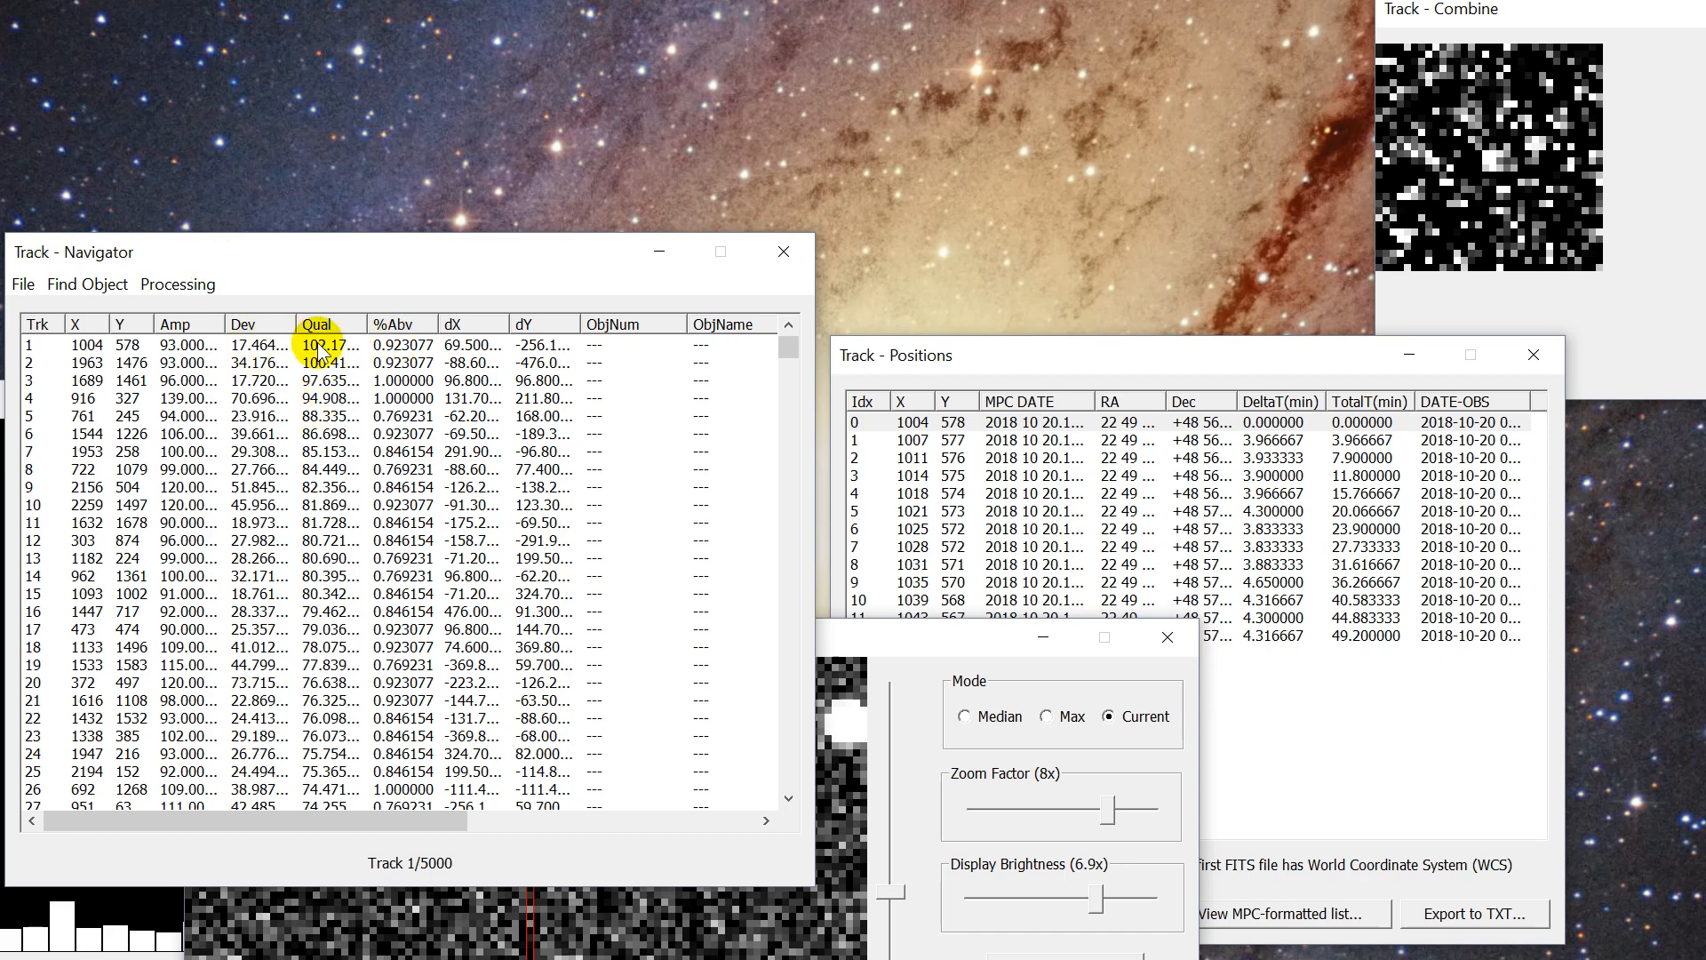
click(1080, 355)
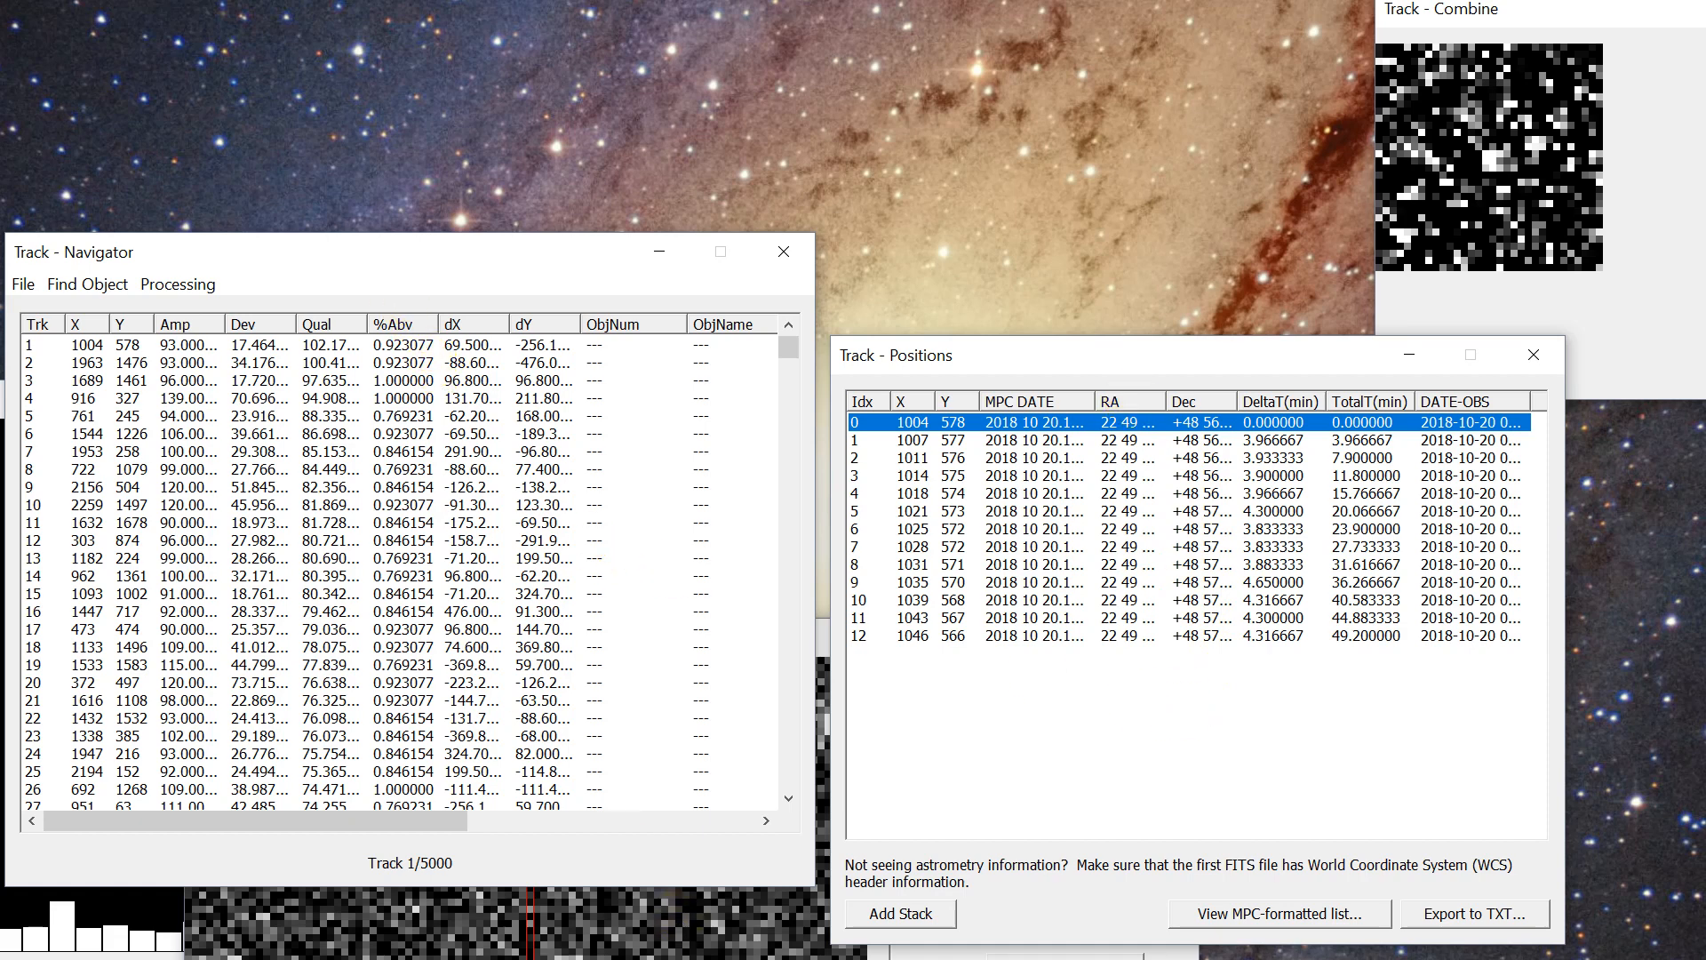
drag(709, 640, 535, 24)
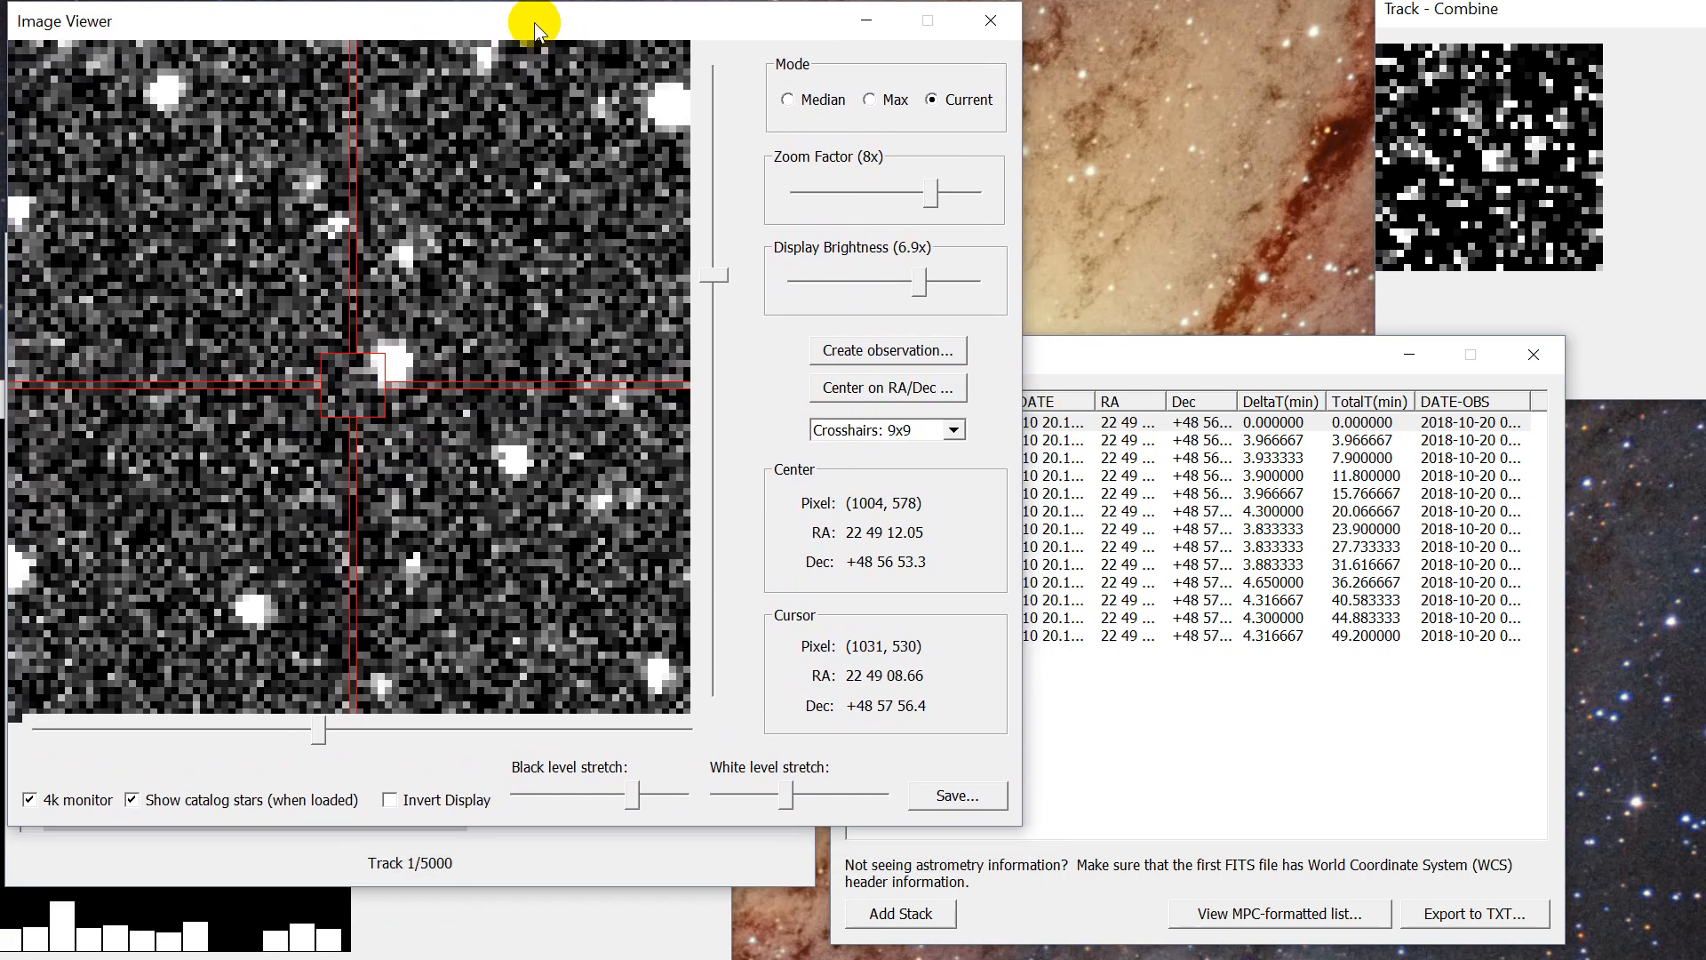
Place the Track - Navigator window lower down, behind the Image Viewer, and keep the viewer in front.
click(579, 871)
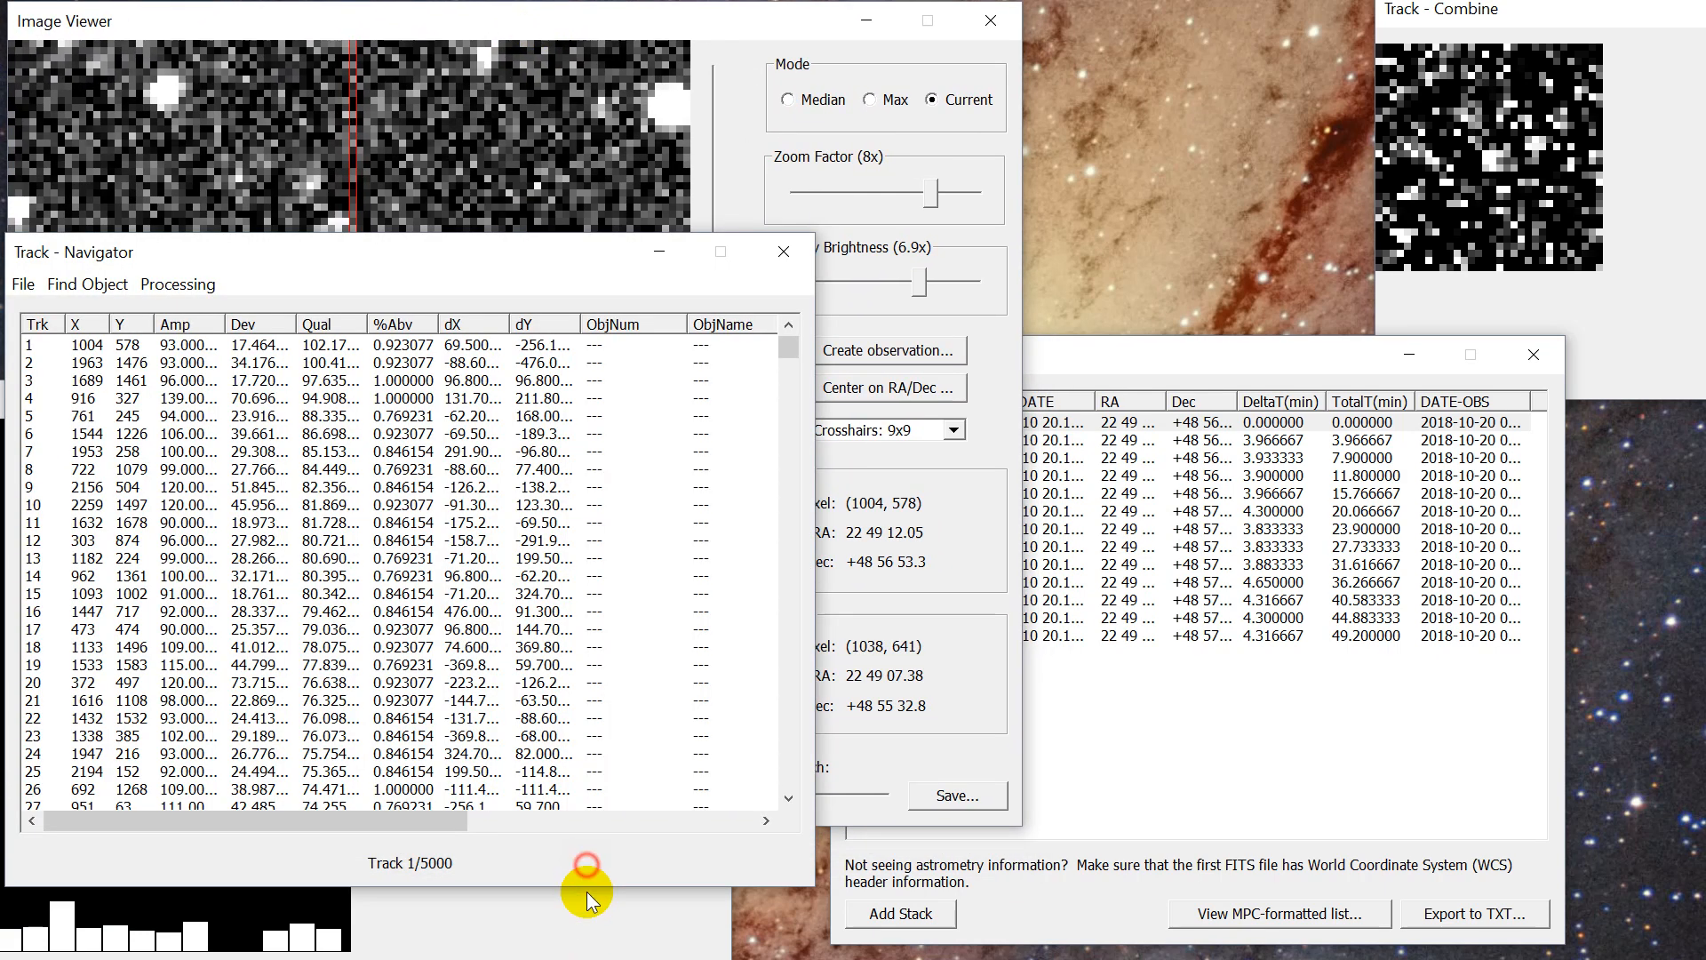
scroll(493, 327, up, 3)
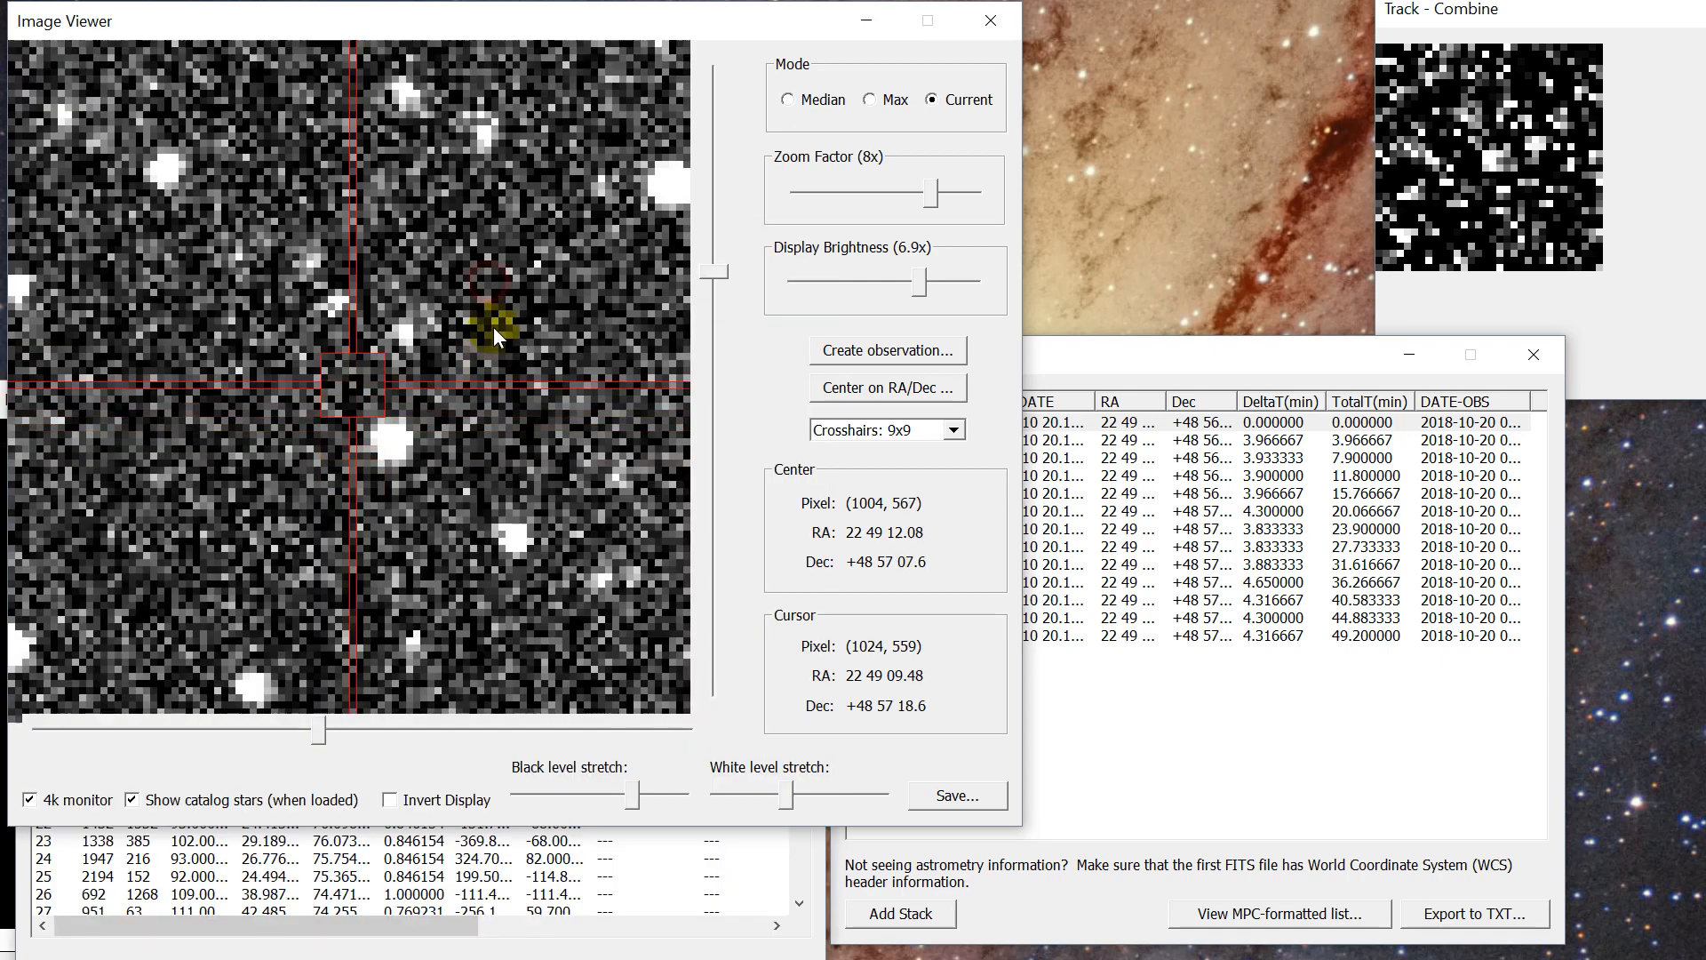
scroll(493, 300, down, 3)
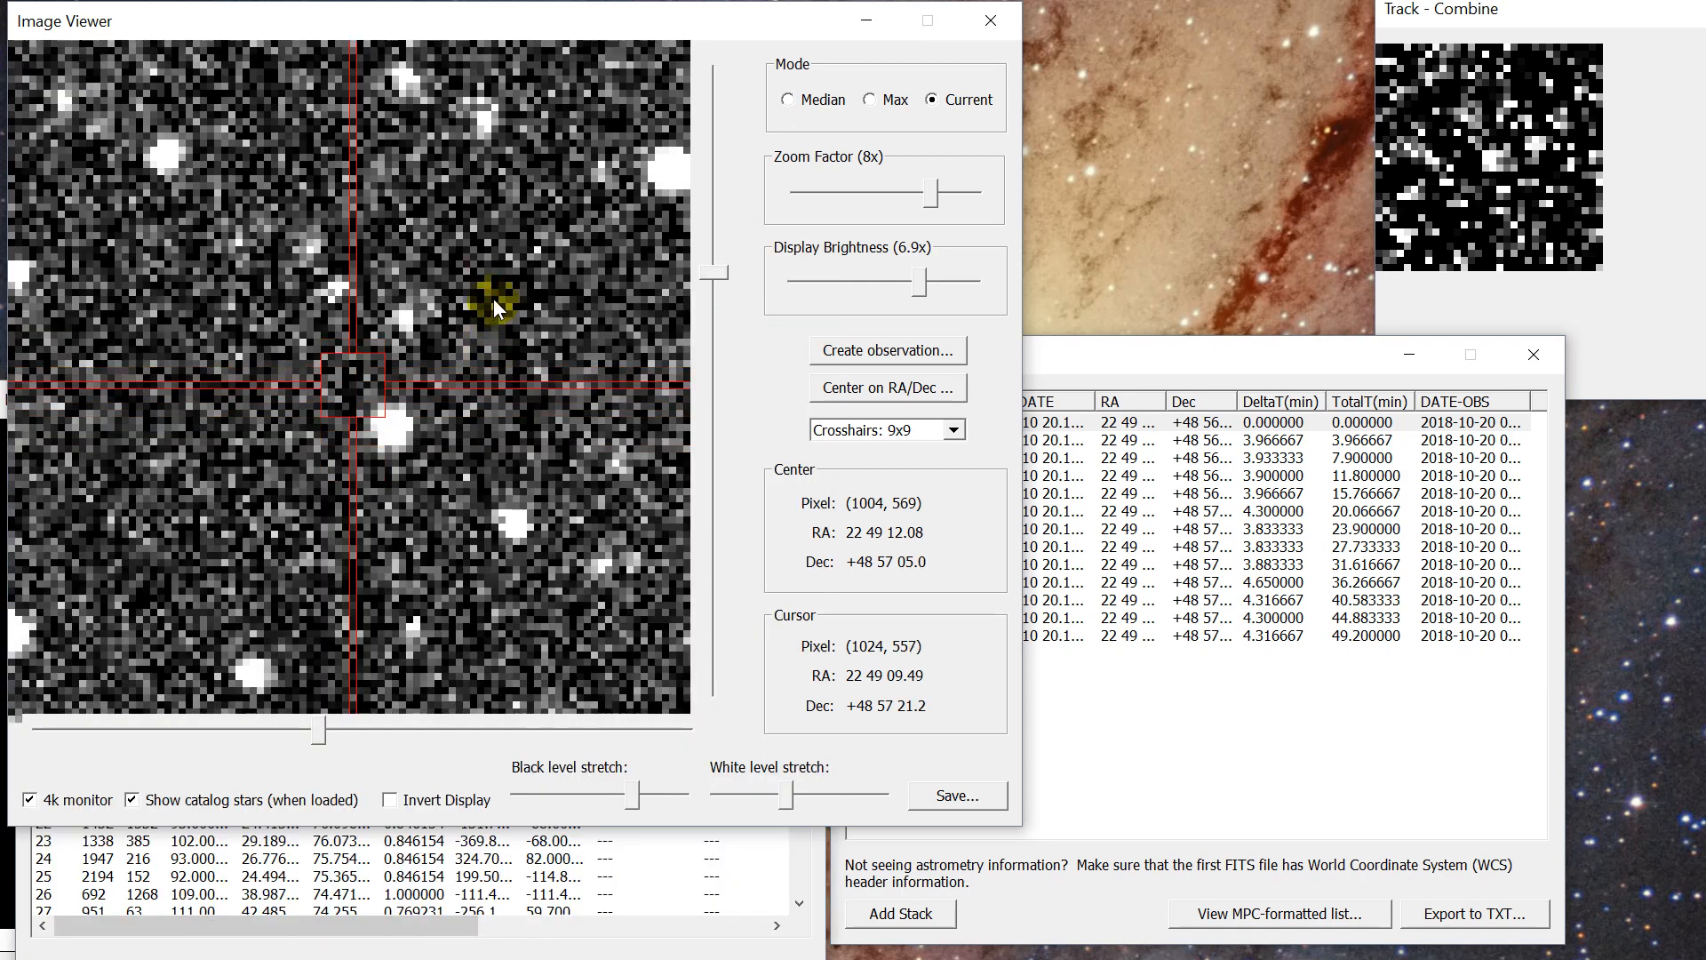
click(689, 944)
drag(504, 358, 487, 352)
click(579, 18)
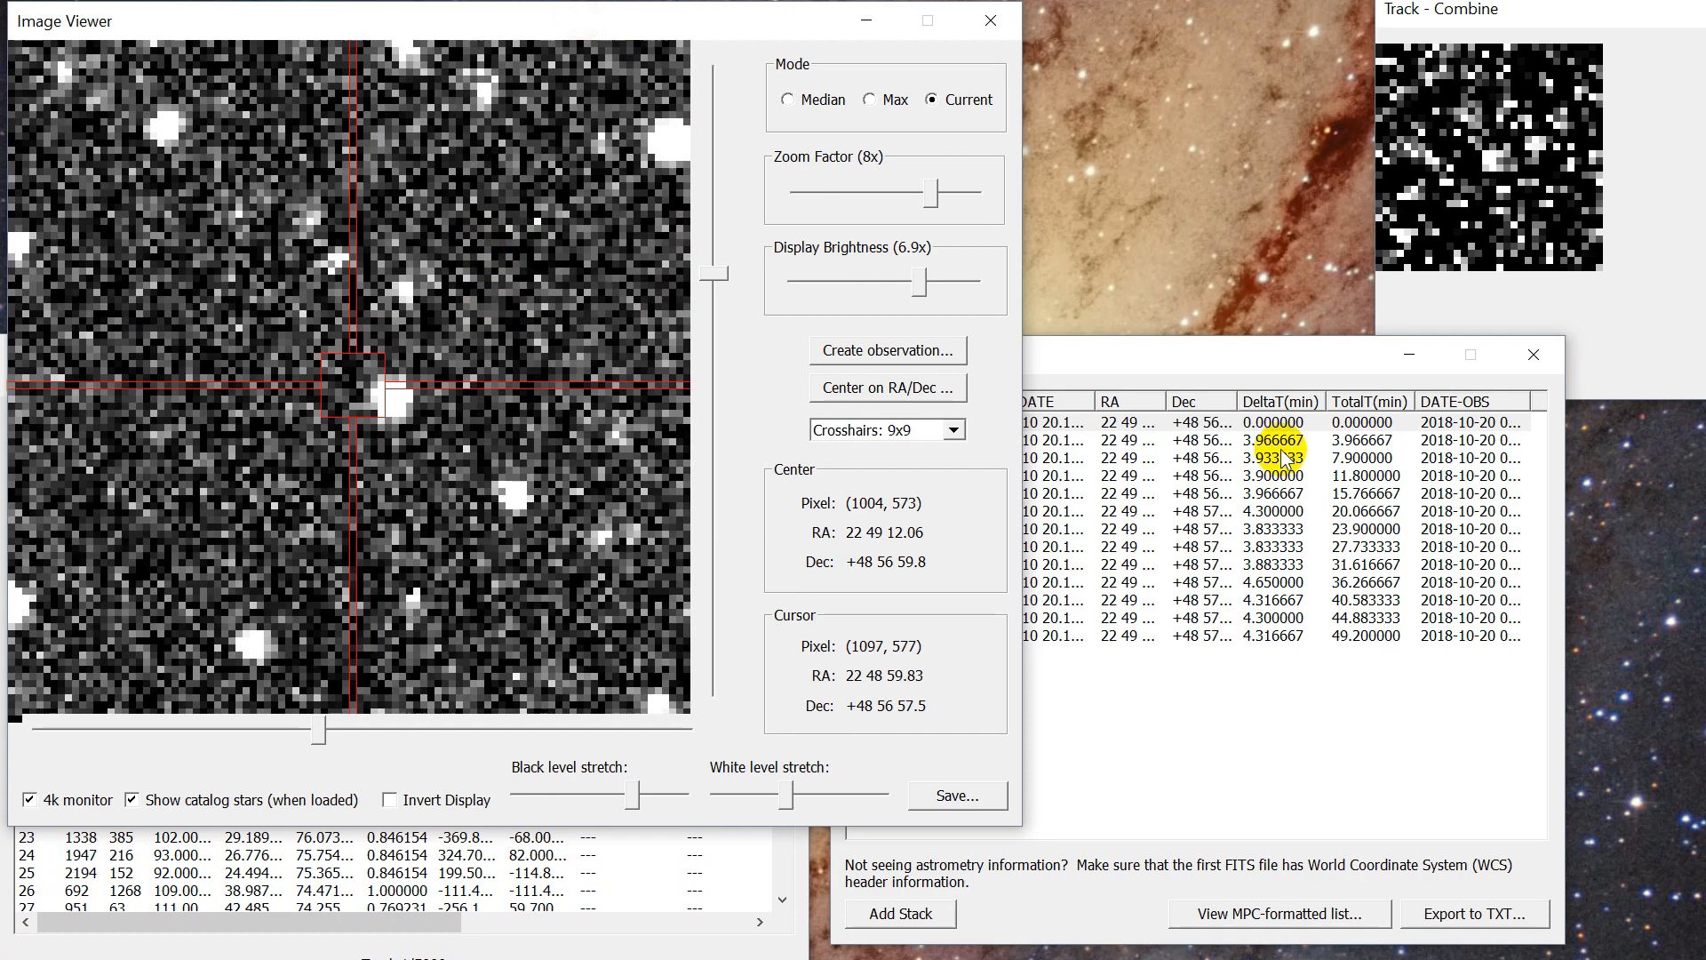
Place the Track - Positions and Track - Combine windows beside the Image Viewer and recenter the viewer on position 0.
drag(1240, 356, 1380, 355)
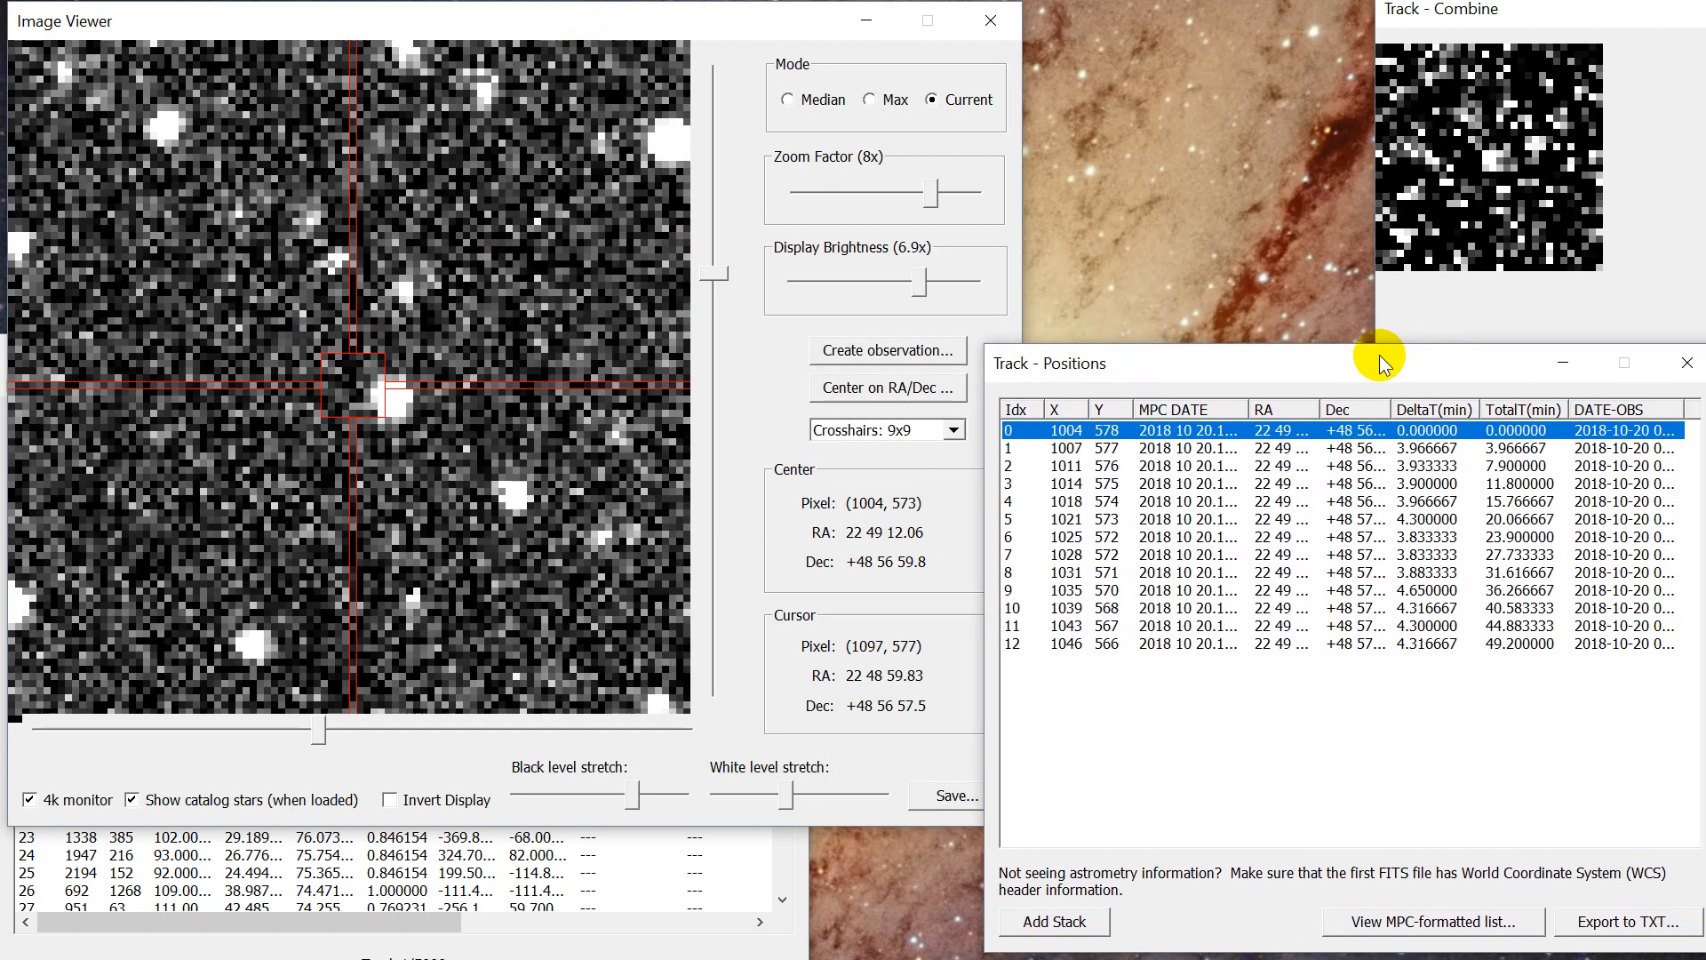
click(1402, 431)
drag(1540, 19, 1244, 13)
click(1245, 429)
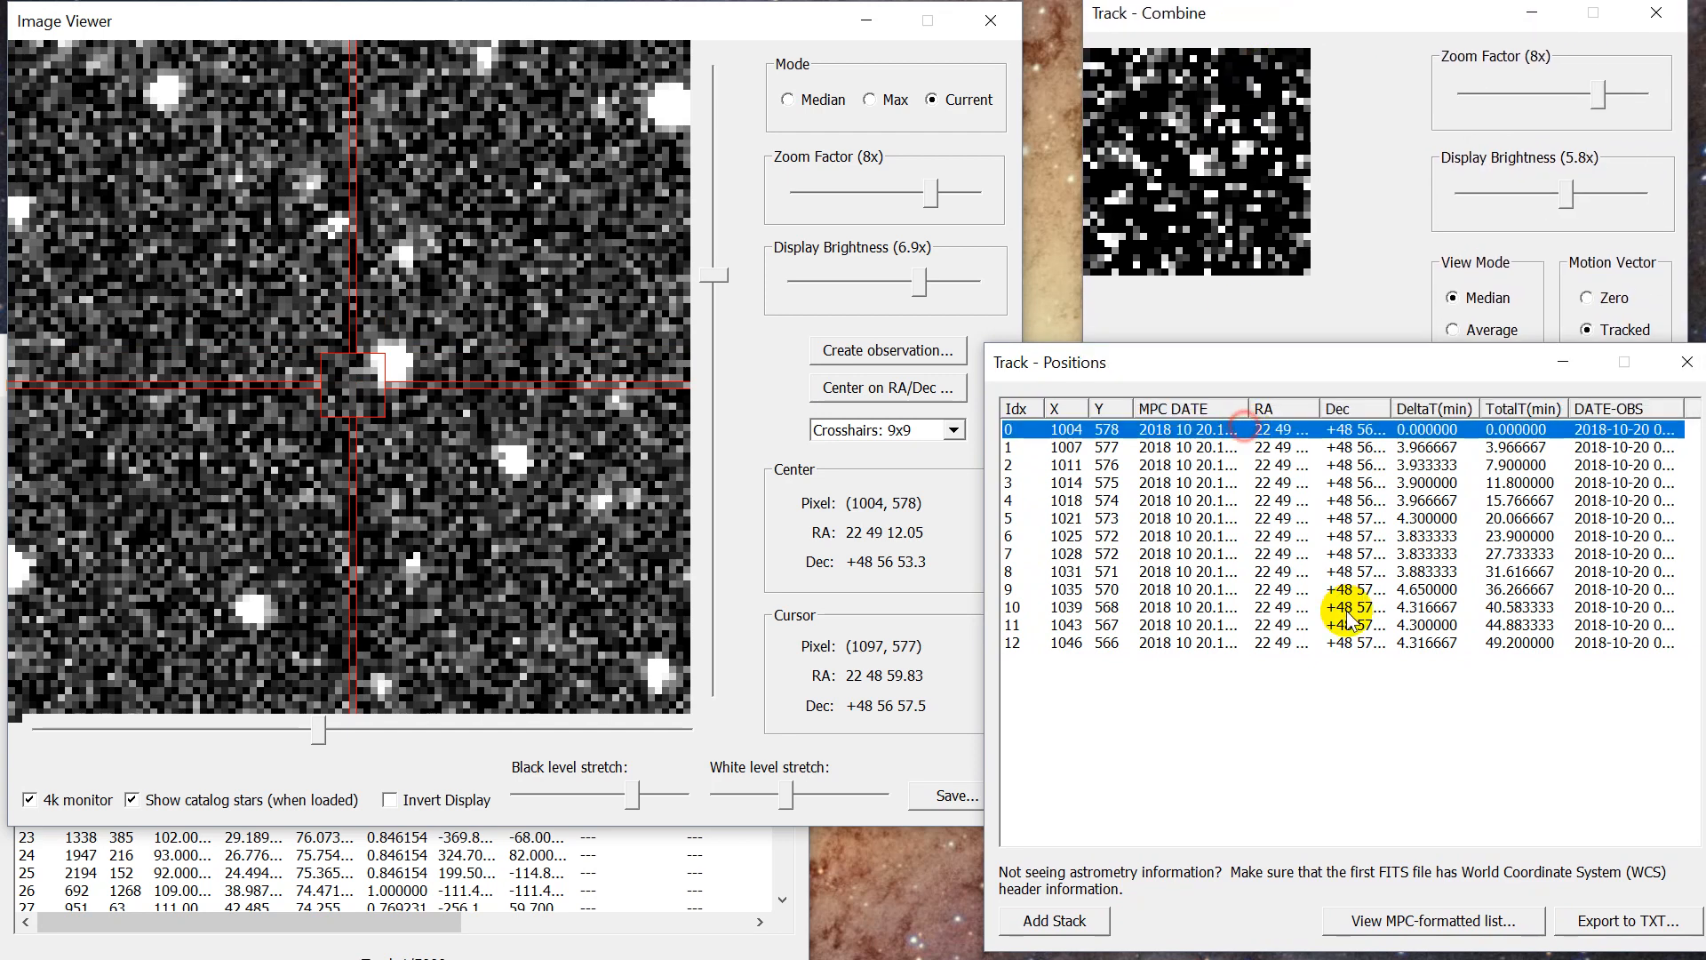
Set the Track - Combine view mode to Average and select position 0 again.
click(1456, 330)
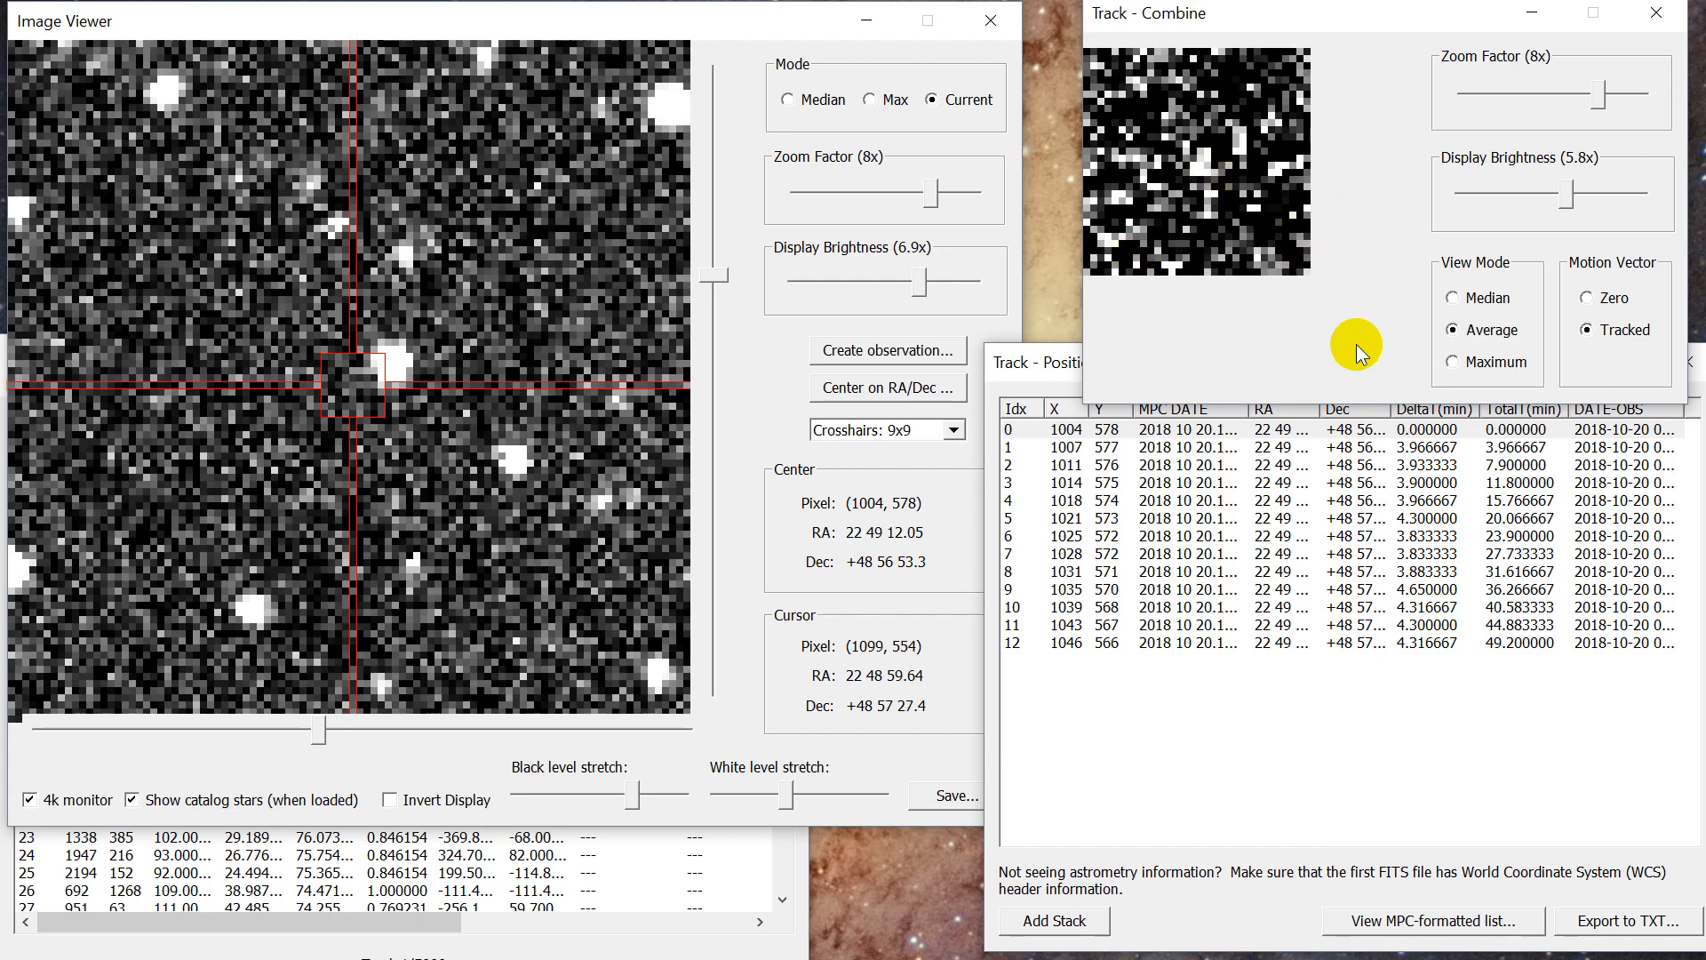
click(1214, 436)
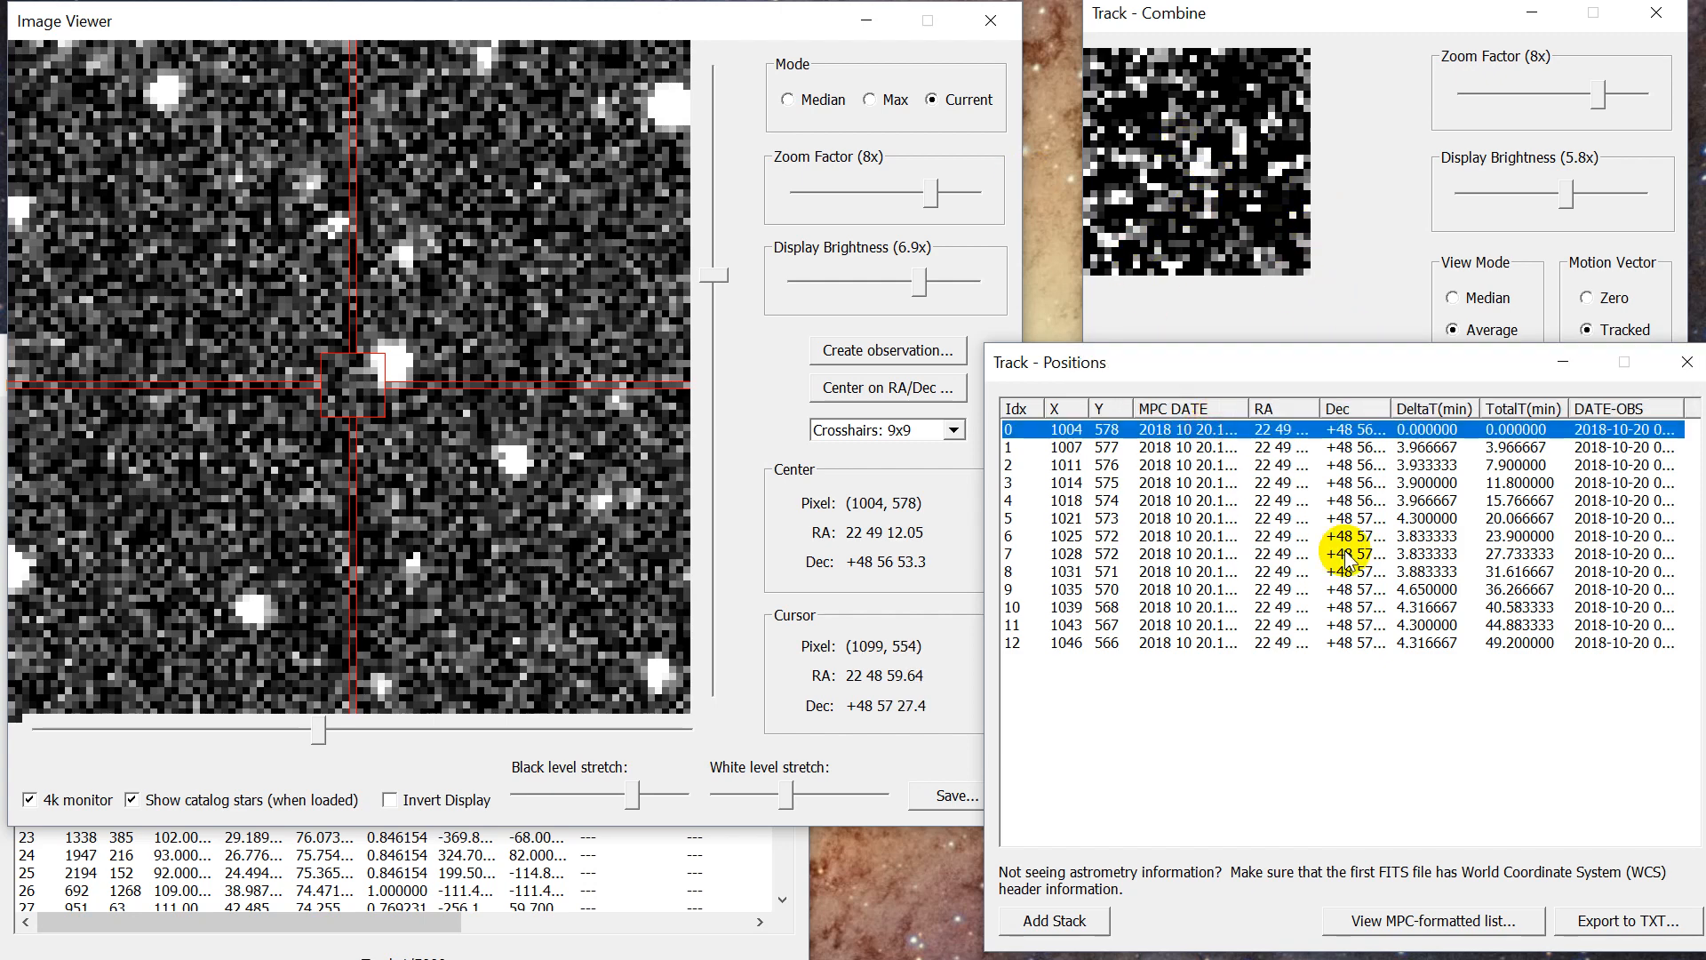
Step back and forth through track 1's positions 0 to 12 and examine the marked spot for a moving object.
key(Down)
key(Down)
key(Down)
key(Down)
key(End)
key(Up)
key(Home)
key(Down)
key(Down)
key(Down)
key(Down)
key(Down)
key(Down)
key(Down)
key(Down)
key(Down)
key(Down)
key(Down)
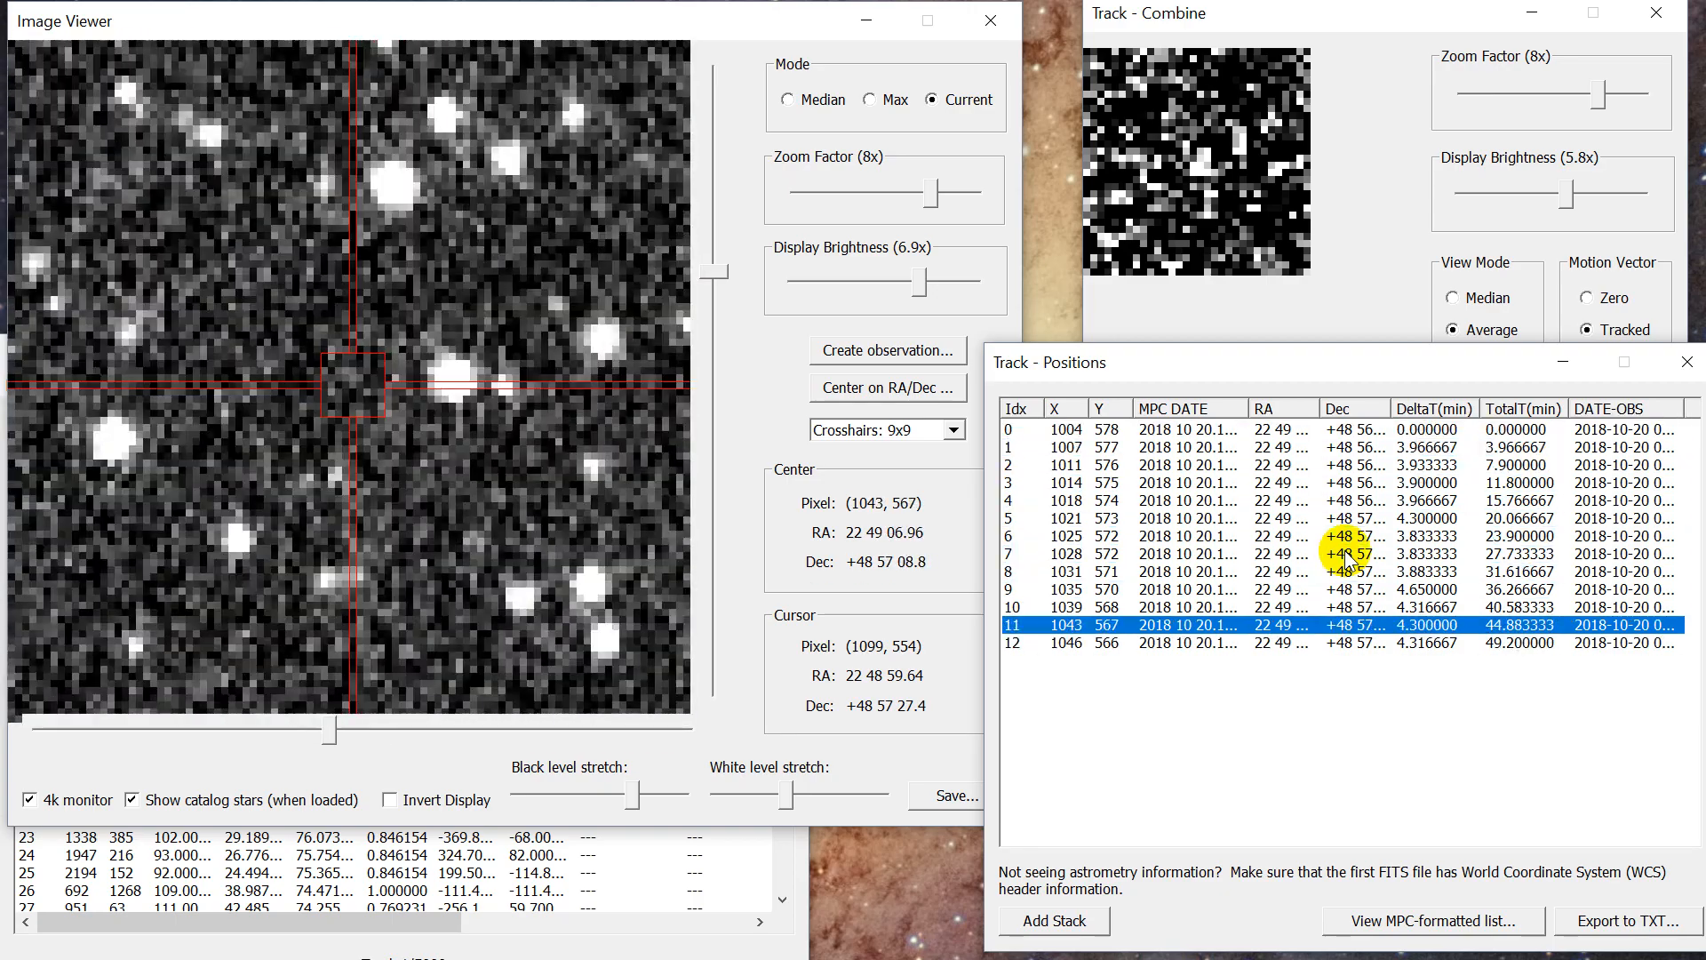
key(Up)
key(Up)
key(Up)
key(Up)
key(Up)
key(Up)
key(Up)
key(Up)
key(Up)
key(Up)
key(Up)
key(Down)
key(Down)
key(Down)
key(Down)
key(Down)
key(Down)
key(Down)
key(Down)
key(Down)
key(Down)
key(Down)
key(Up)
key(Up)
key(Up)
key(Up)
key(Up)
key(Up)
key(Up)
key(Up)
key(Up)
key(Up)
key(Up)
key(Down)
key(End)
key(Up)
key(Home)
key(Down)
key(Down)
key(Down)
key(Down)
key(Down)
key(Down)
key(Down)
key(Down)
key(Down)
Select all of track 1's positions, 12 back through 0, to examine their combined image in the viewer.
key(End)
key(shift+Up)
key(shift+Up)
key(shift+Up)
key(shift+Up)
key(shift+Up)
key(shift+Up)
key(shift+Up)
key(shift+Up)
key(shift+Up)
key(shift+Up)
key(shift+Up)
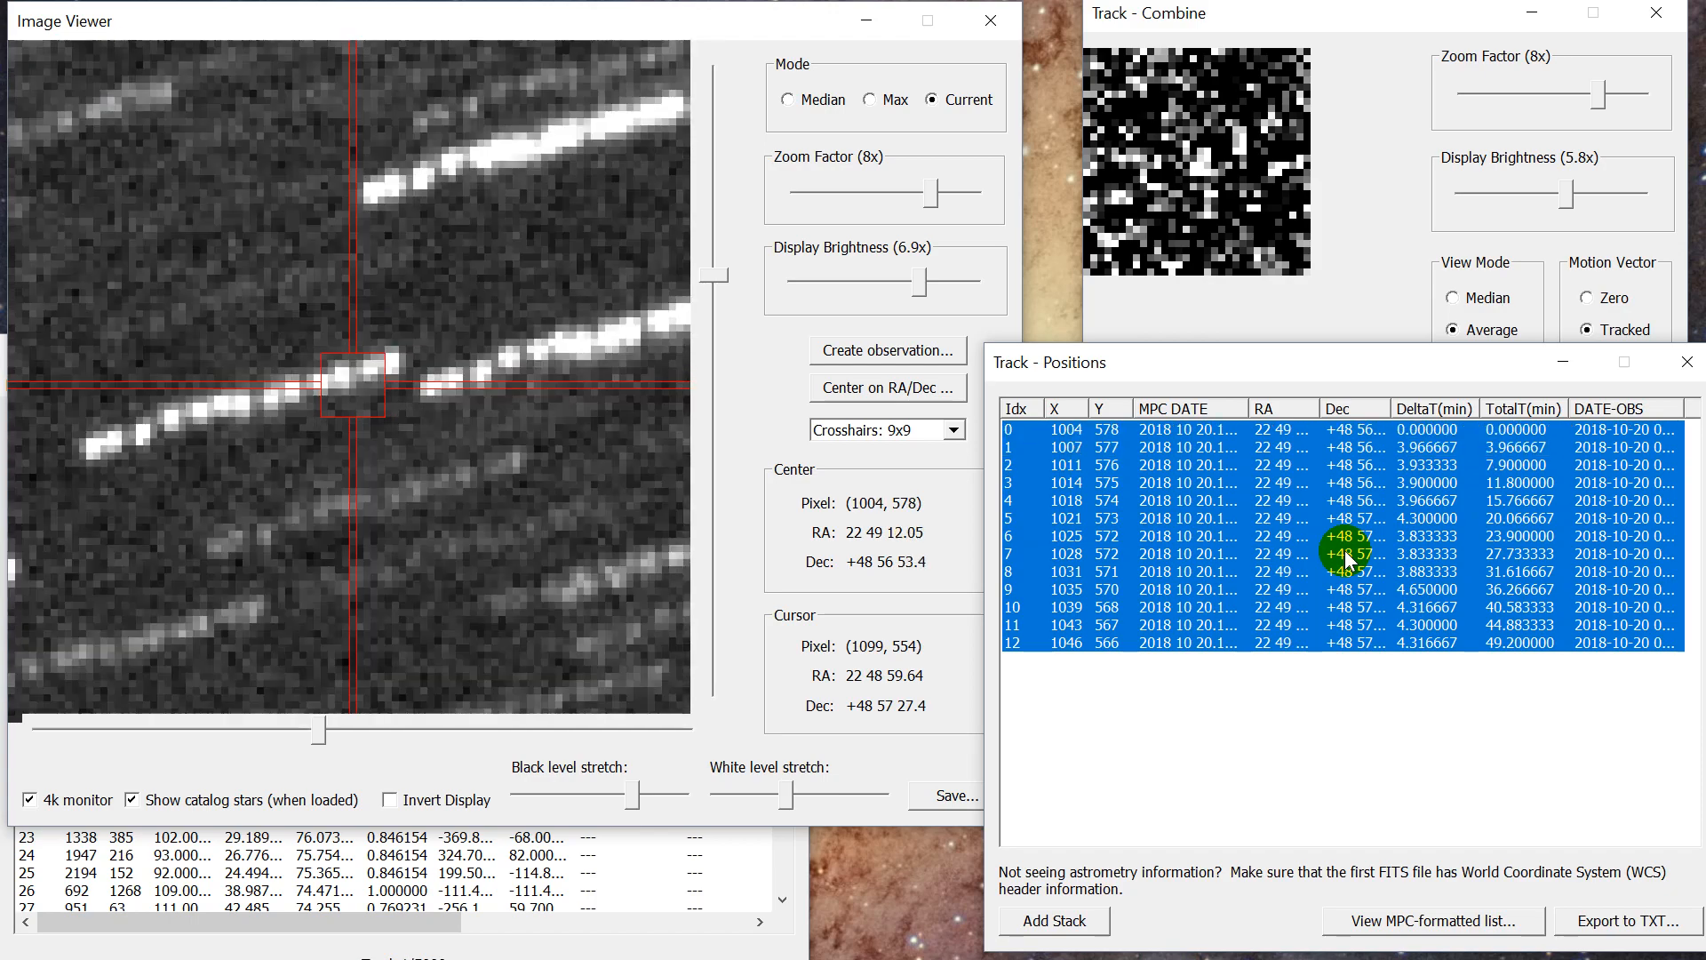
Return to single positions of track 1 and step forward through them to position 12.
key(Down)
key(Down)
key(Down)
key(Down)
key(Down)
key(Down)
key(Down)
key(Down)
key(Down)
key(Down)
key(Down)
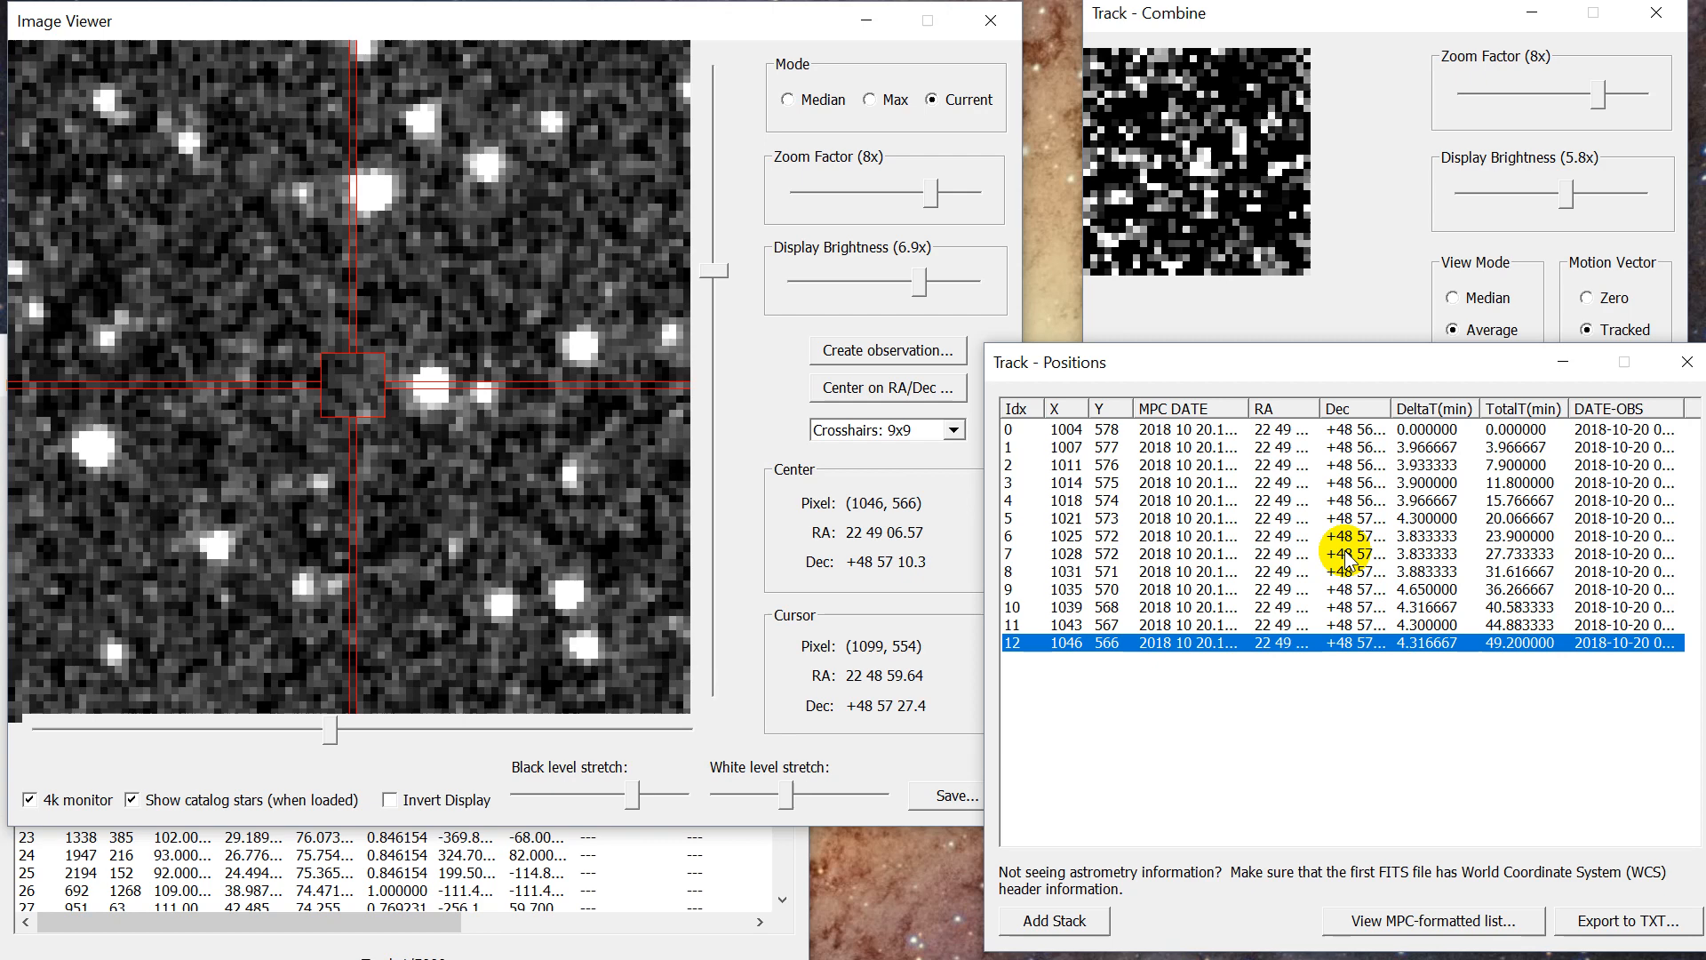
Advance to track 2, raise the Track - Navigator window so its track counter shows, and bring the Image Viewer back in front.
key(Right)
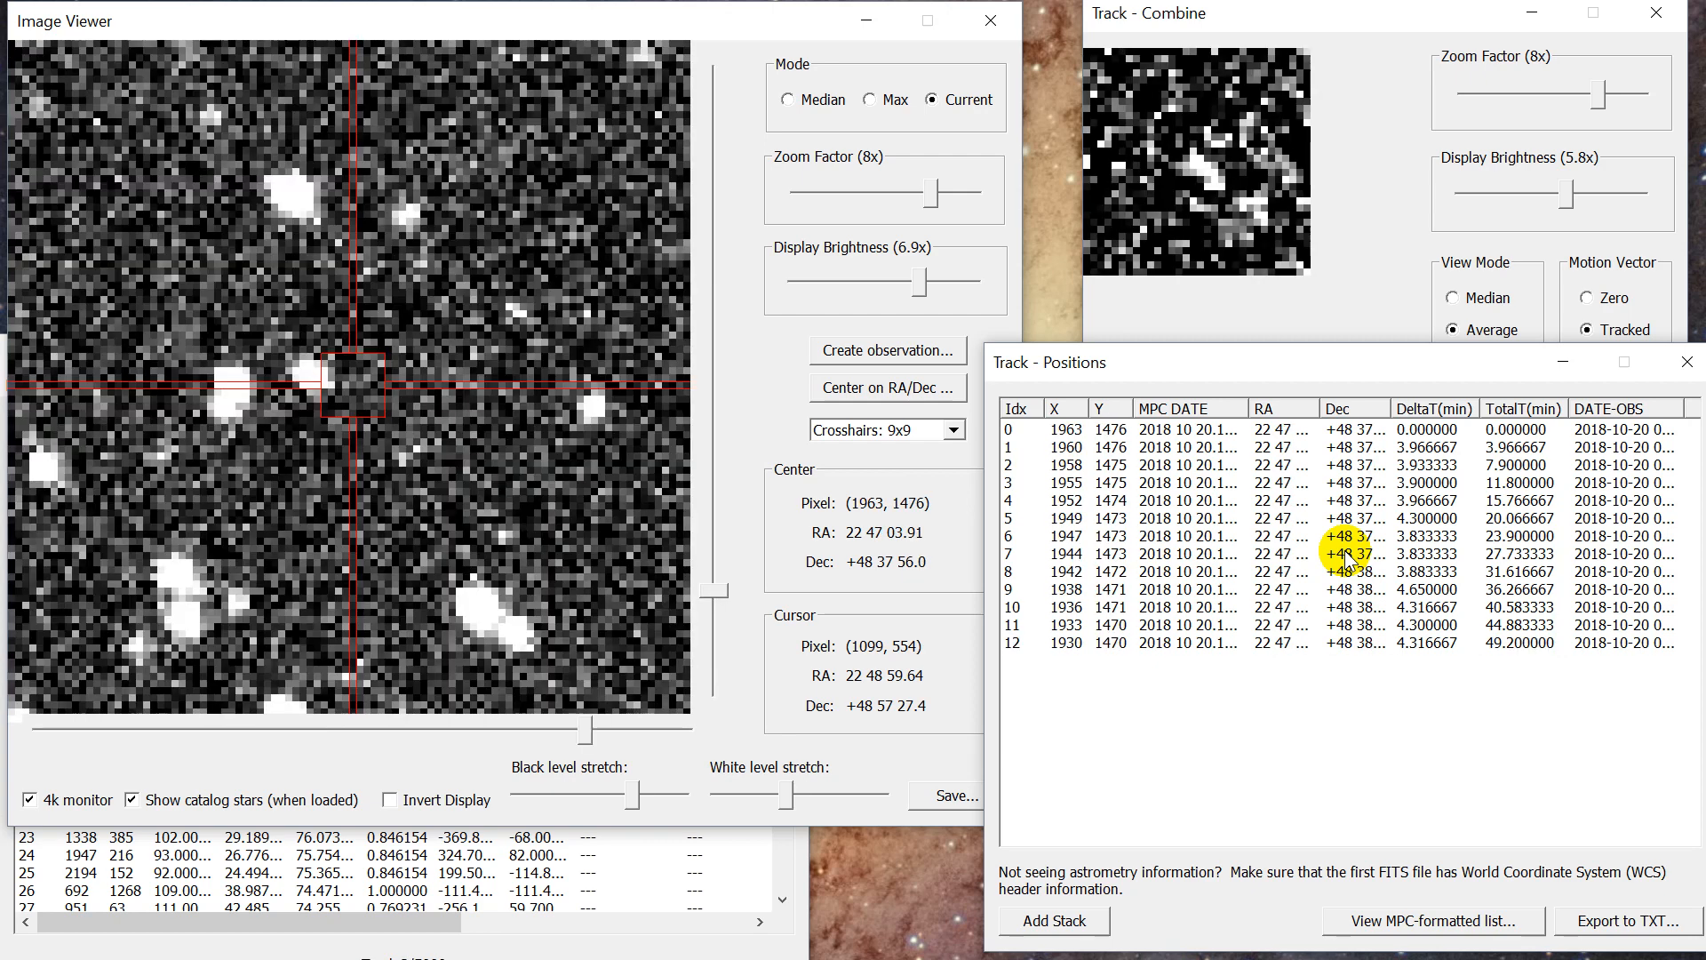
click(698, 944)
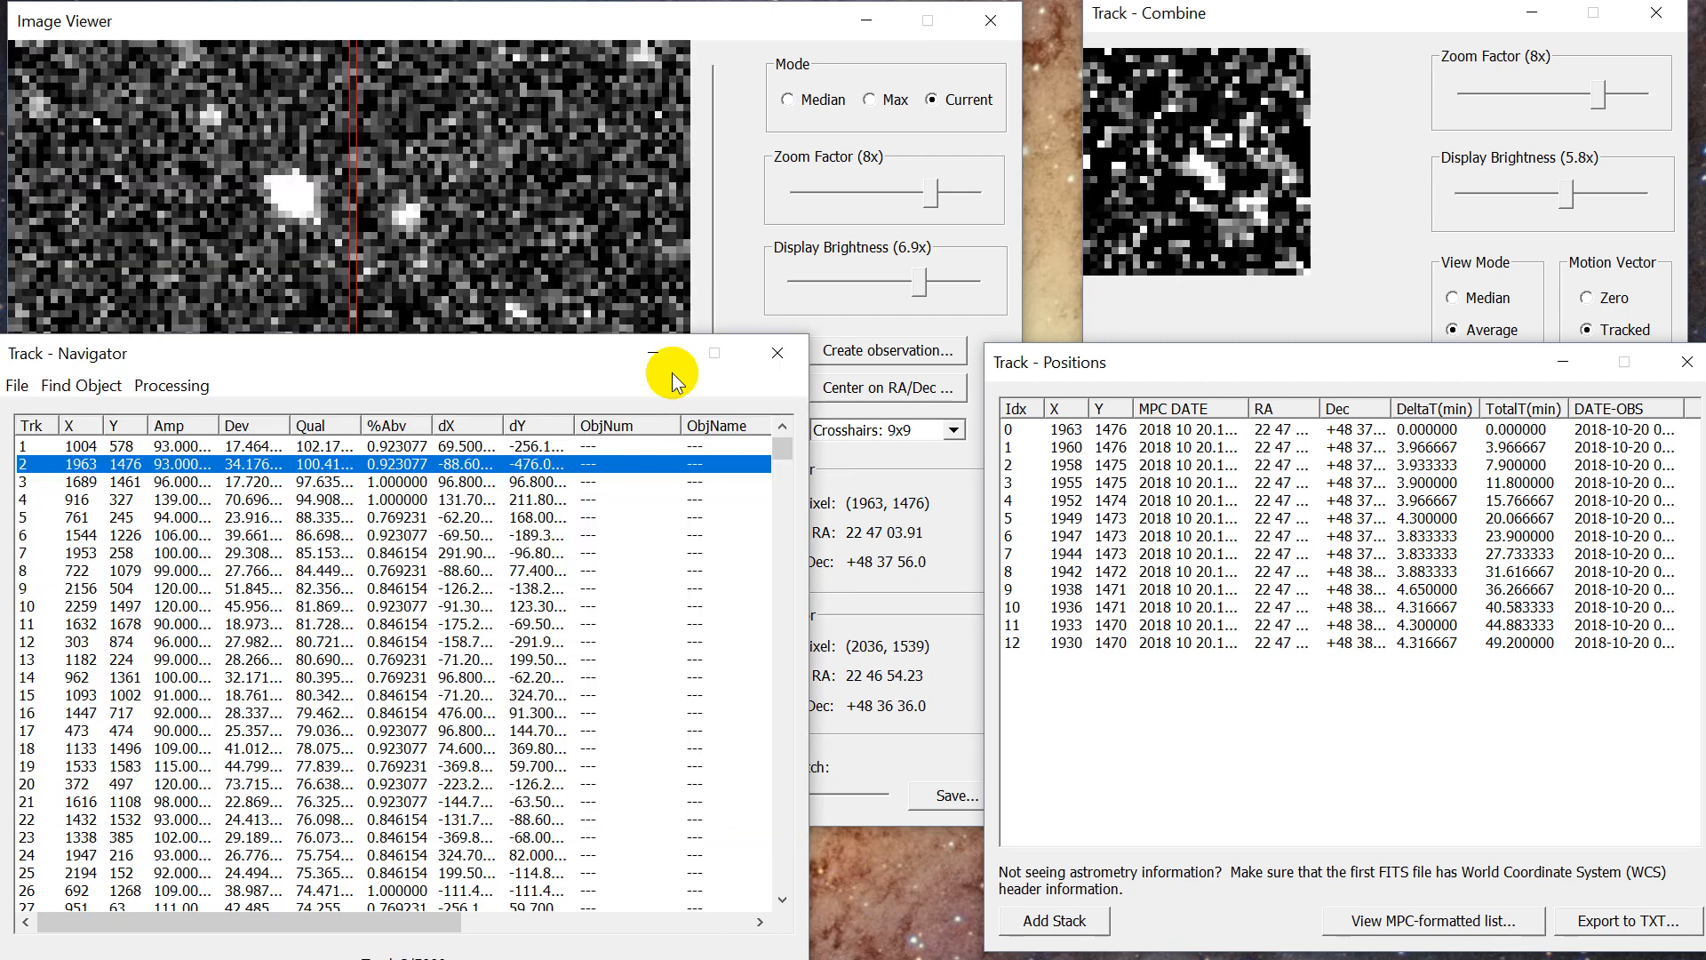
mouse_move(547, 340)
mouse_down()
mouse_move(552, 300)
mouse_move(541, 311)
mouse_up()
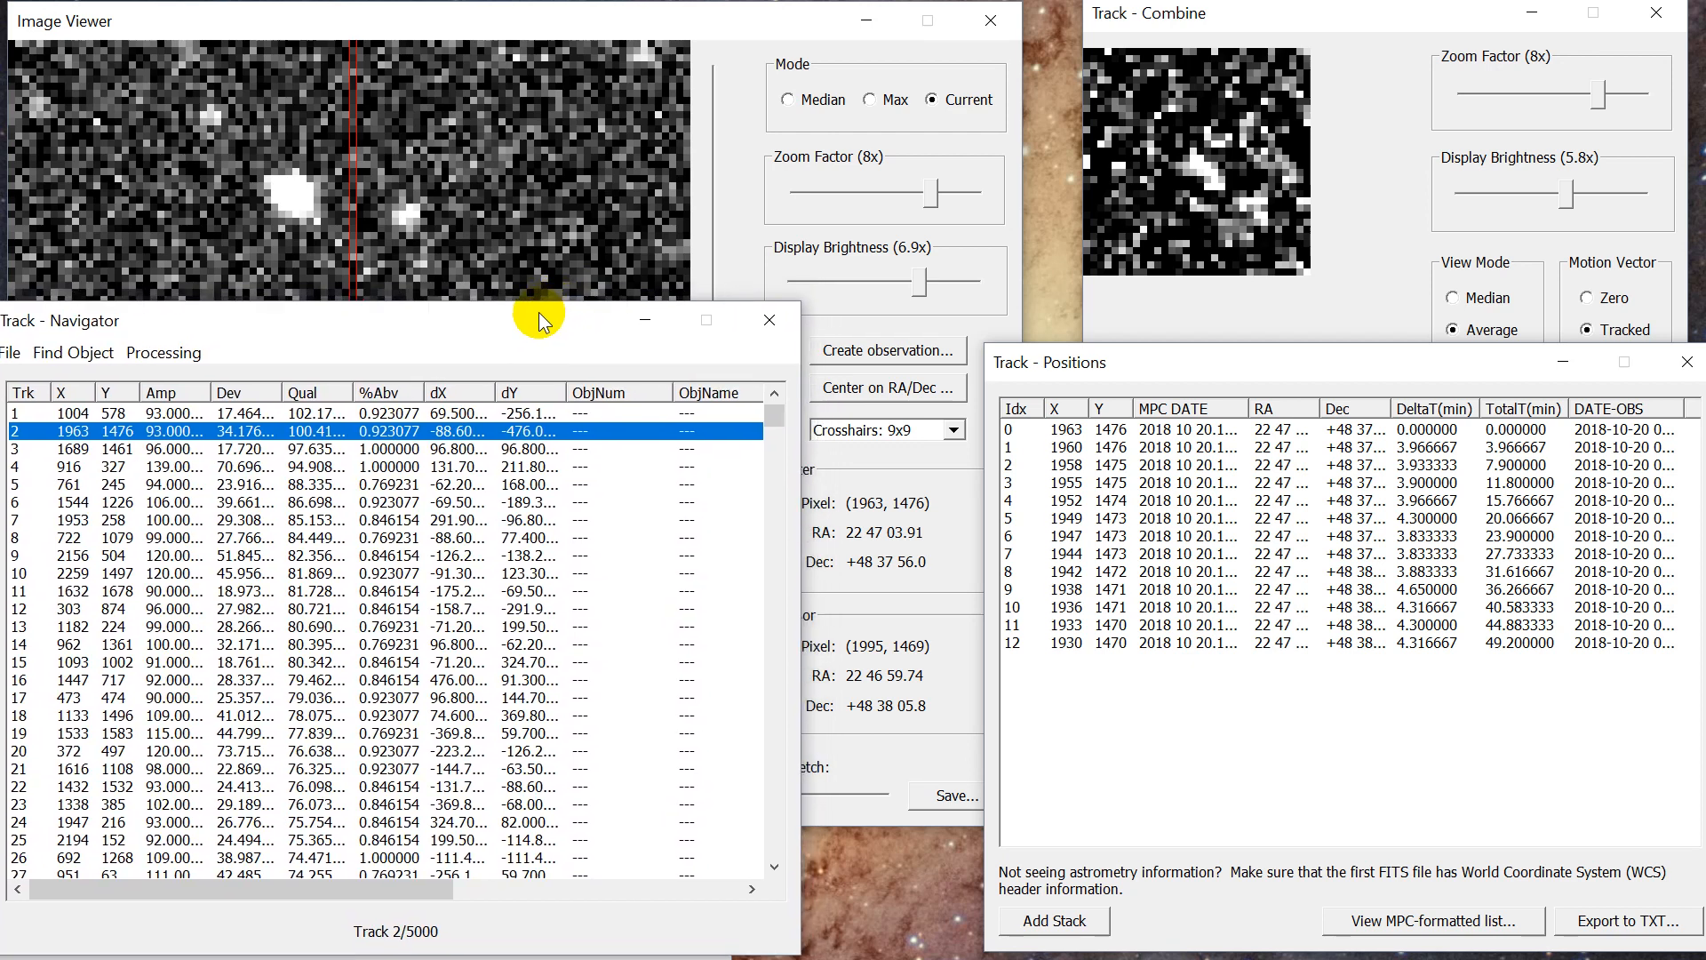
click(578, 19)
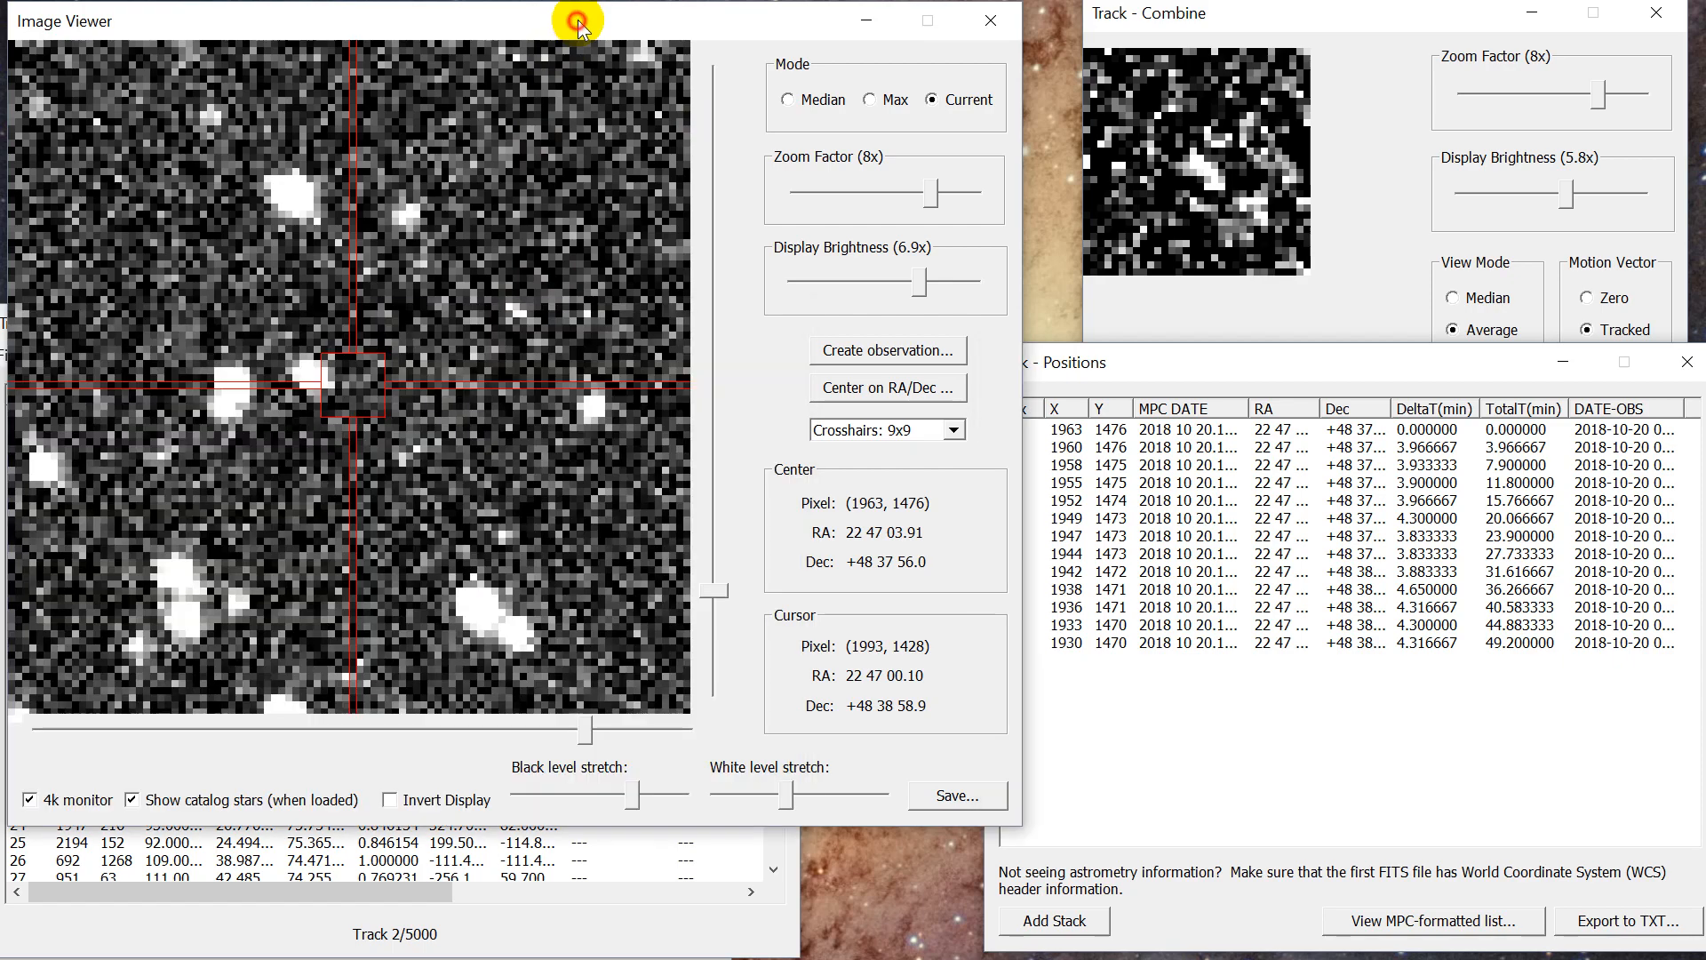
Step repeatedly forward and back through track 2's positions, starting at position 0, and examine the marked spot for motion.
click(1275, 429)
key(Down)
key(Down)
key(Down)
key(Down)
key(Down)
key(Down)
key(Down)
key(Down)
key(Down)
key(Down)
key(Down)
key(Down)
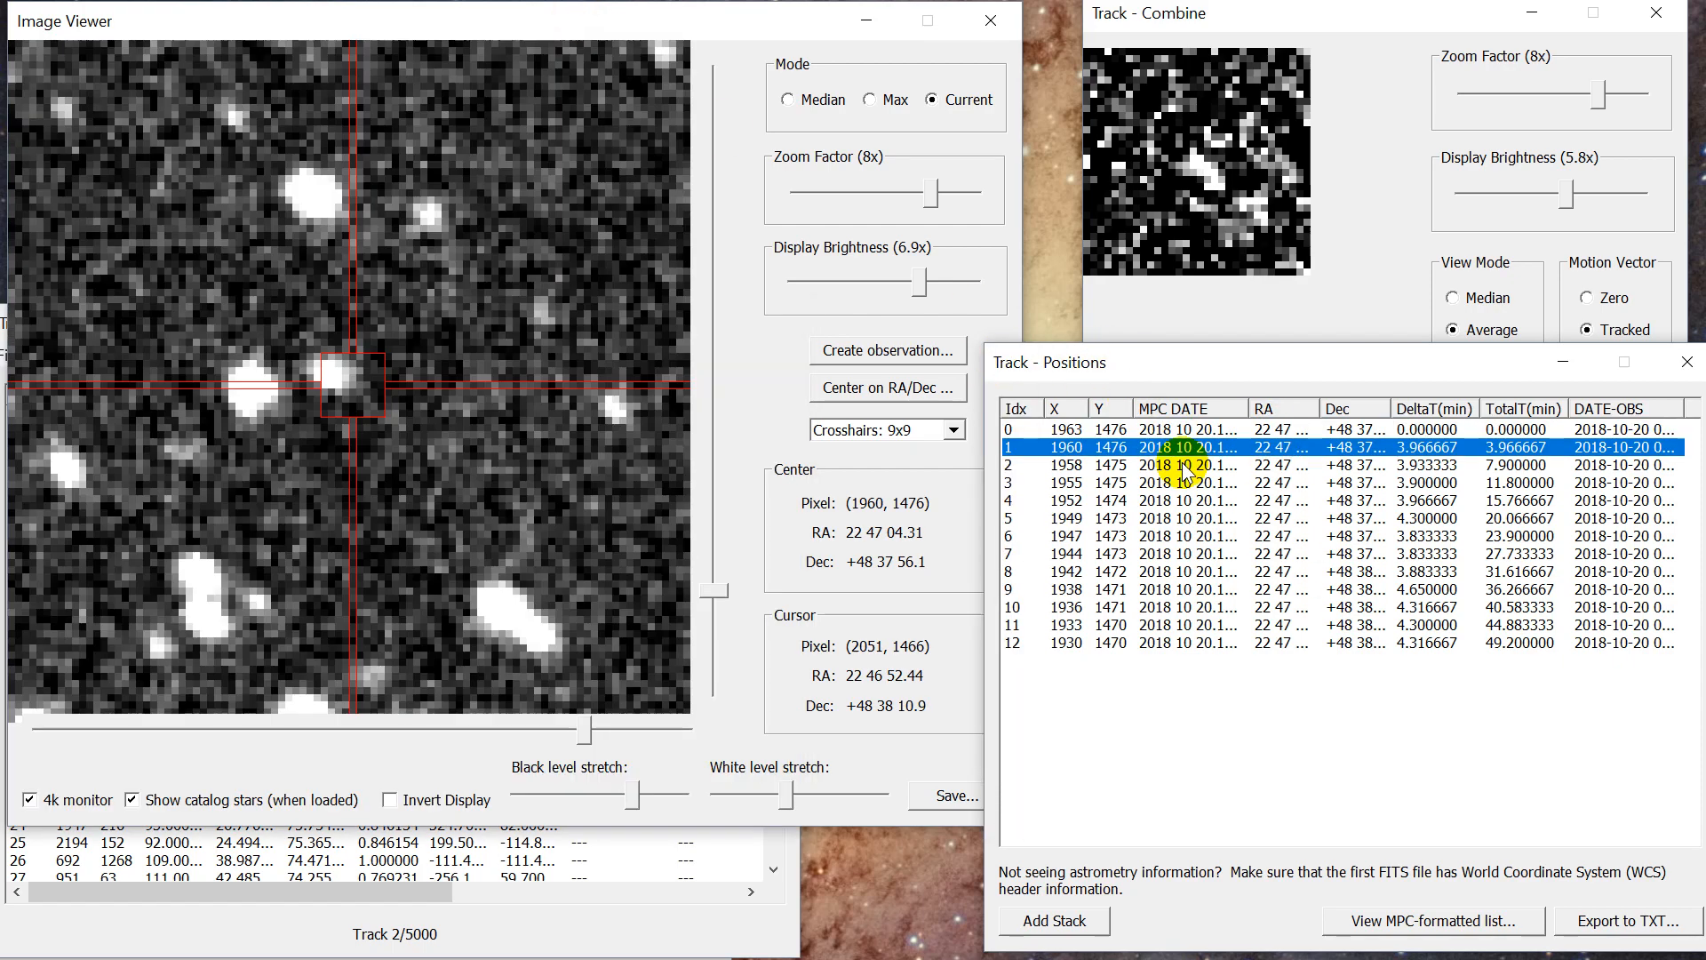
key(Up)
key(Up)
key(Up)
key(Up)
key(Up)
key(Up)
key(Up)
key(Up)
key(Up)
key(Up)
key(Up)
key(Up)
key(Down)
key(Down)
key(Down)
key(Down)
key(Down)
key(Down)
key(Down)
key(Down)
key(Down)
key(Down)
key(Down)
key(Down)
key(Up)
key(Up)
key(Up)
key(Up)
key(Up)
key(Up)
key(Up)
key(Up)
key(Up)
key(Up)
key(Up)
key(Up)
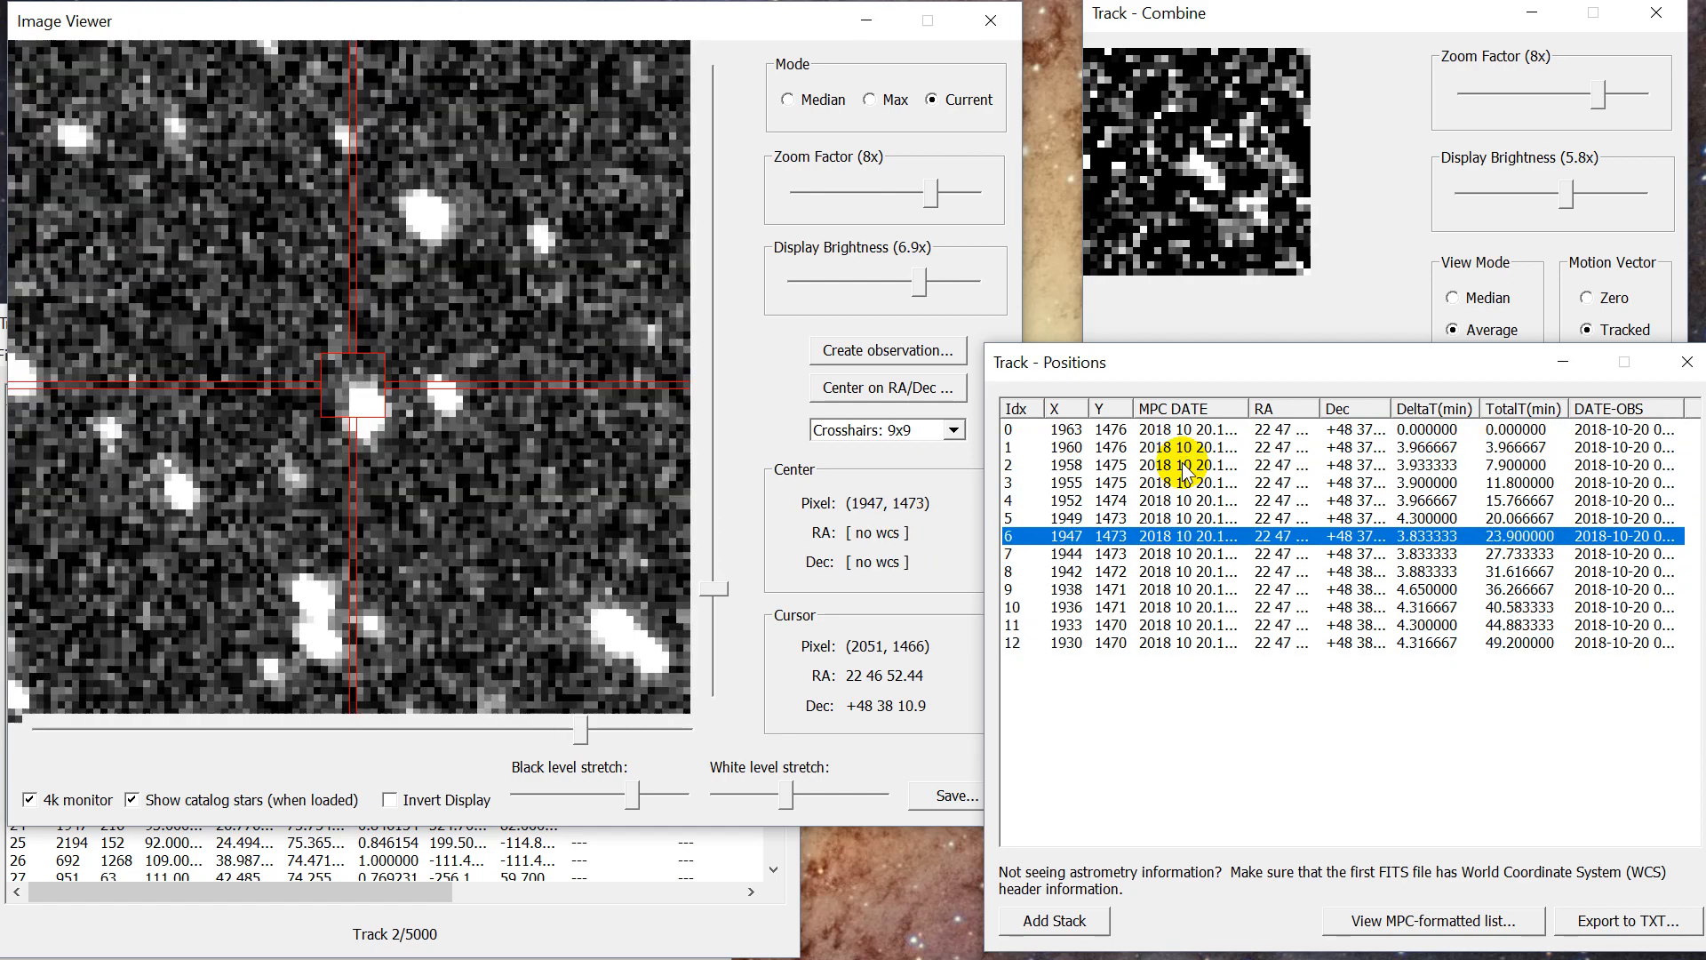
Select a consecutive range of track 2's positions from position 0 onward to examine their combined image.
key(shift+Down)
key(shift+Down)
key(shift+Down)
key(shift+Down)
key(shift+Down)
key(shift+Down)
key(shift+Down)
key(shift+Down)
key(shift+Down)
key(shift+Down)
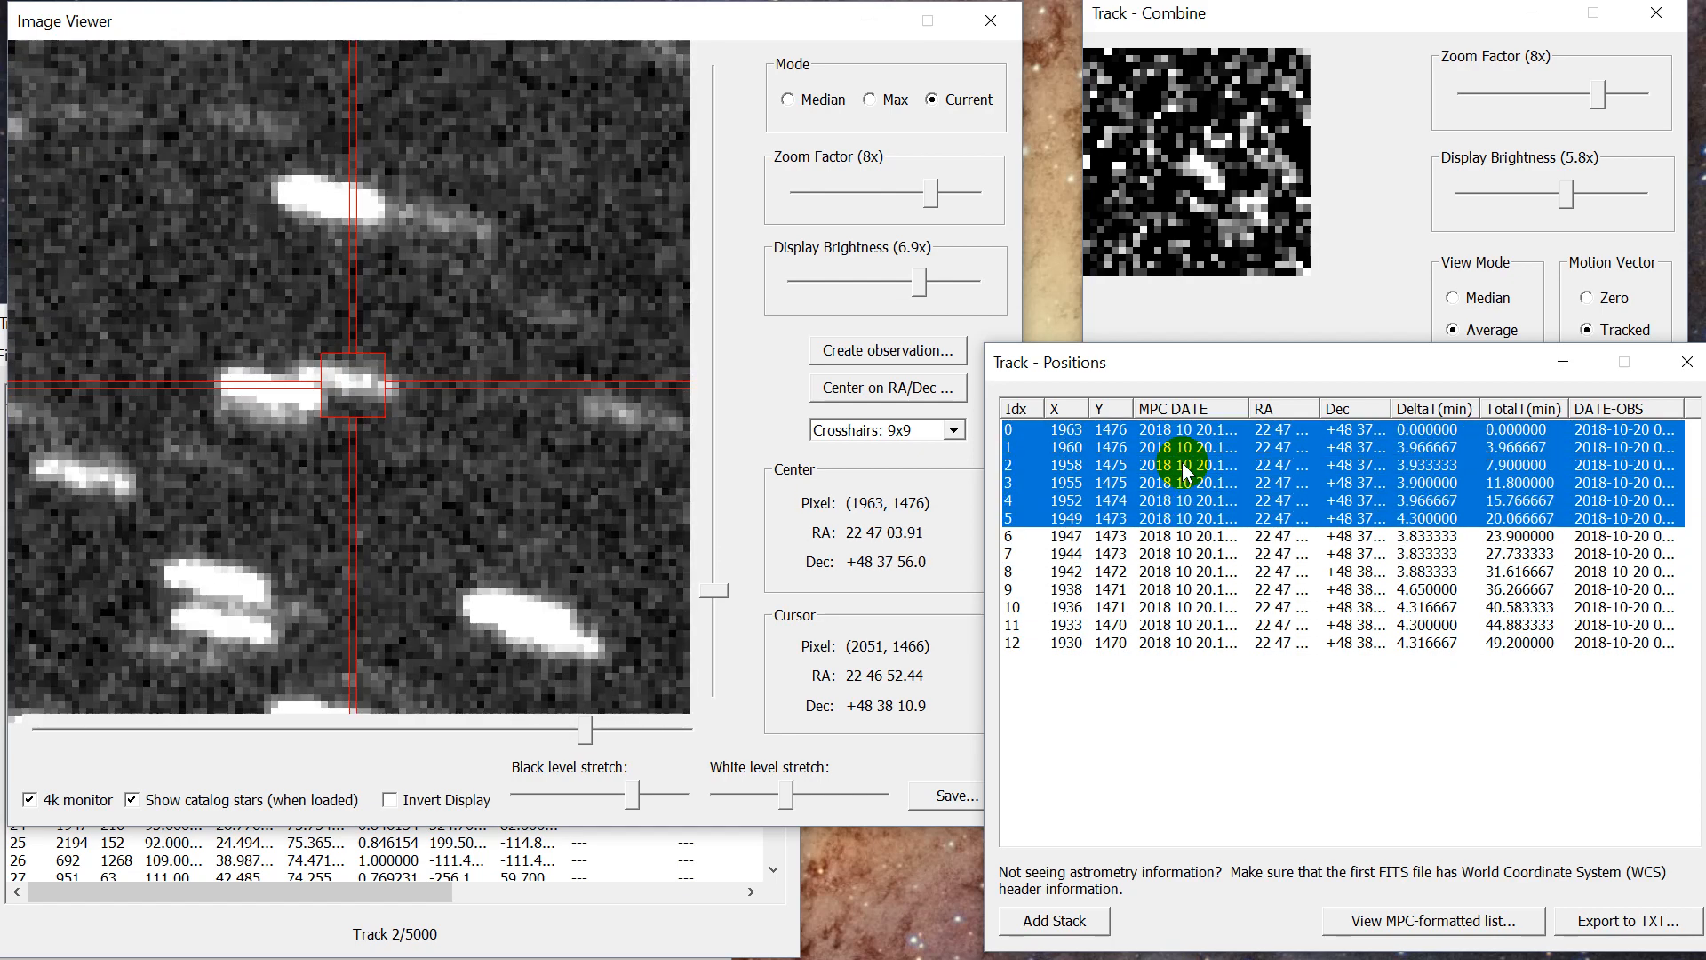
Advance to track 3, show its position 1 in the Image Viewer, and move on to track 4.
key(Right)
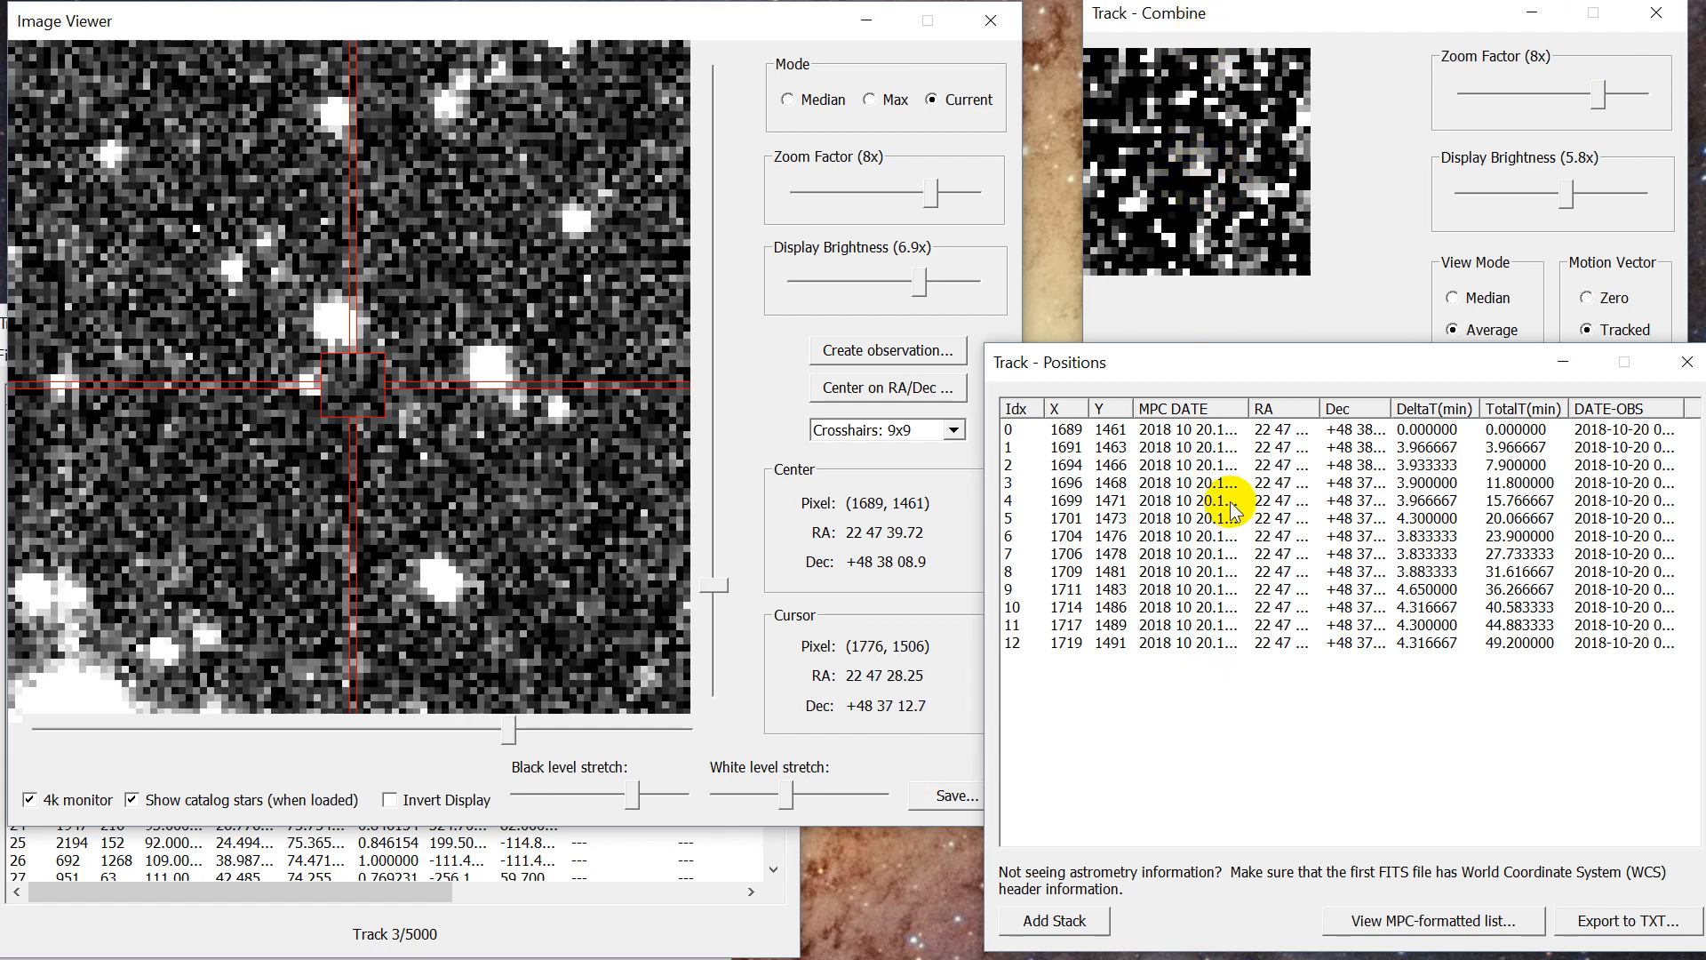
click(1236, 451)
key(Right)
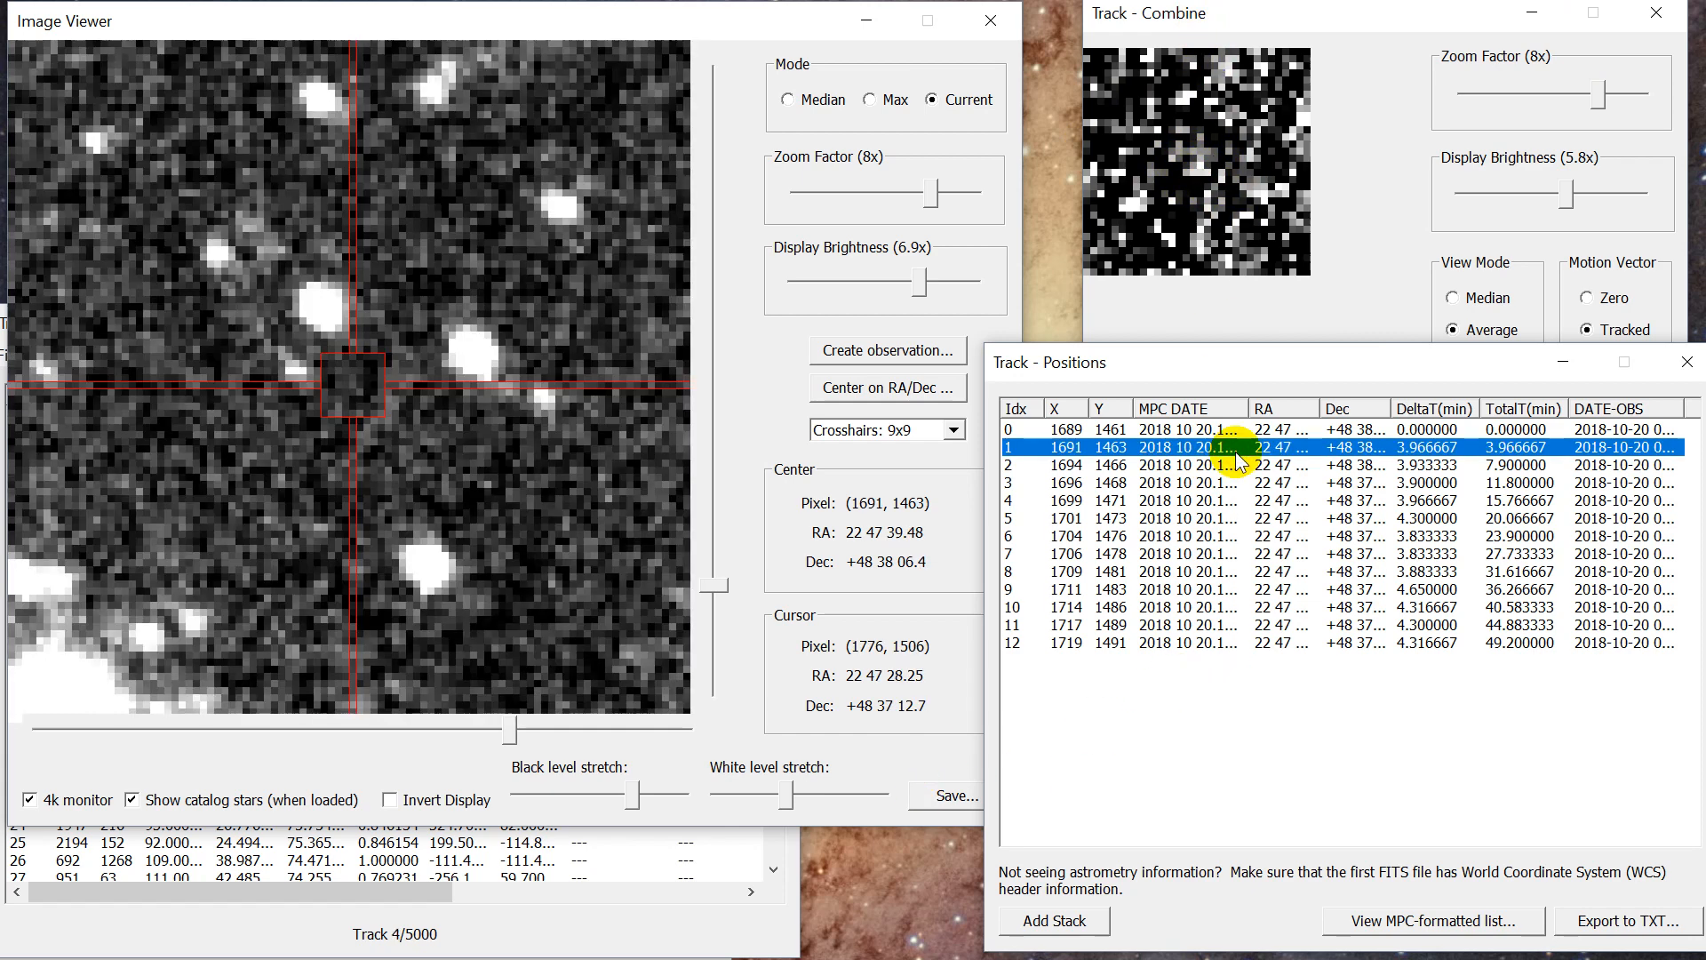
Step repeatedly forward and back through track 4's positions 0 to 12 and examine the marked spot for a moving object.
key(Down)
key(Down)
key(Down)
key(Down)
key(Down)
key(Down)
key(Down)
key(Down)
key(Down)
key(Down)
key(Down)
key(Down)
key(Down)
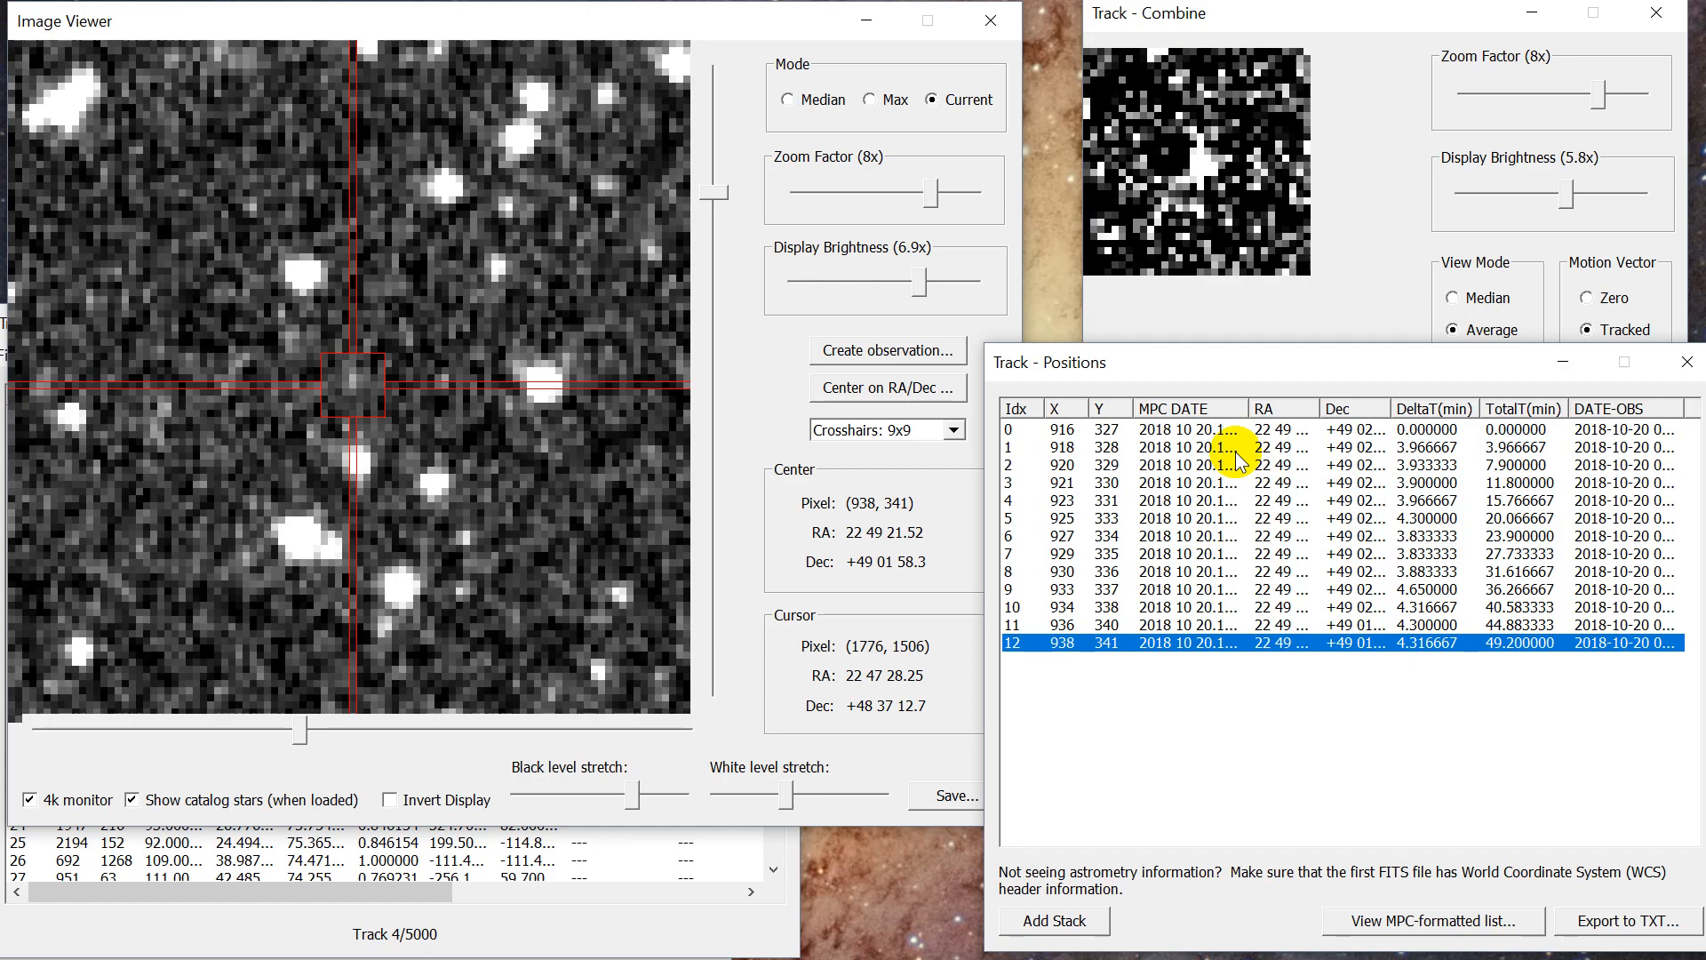
key(Up)
key(Up)
key(Up)
key(Up)
key(Up)
key(Up)
key(Up)
key(Up)
key(Up)
key(Up)
key(Up)
key(Down)
key(Down)
key(Down)
key(Down)
key(Down)
key(Down)
key(Down)
key(Down)
key(Down)
key(Down)
key(Down)
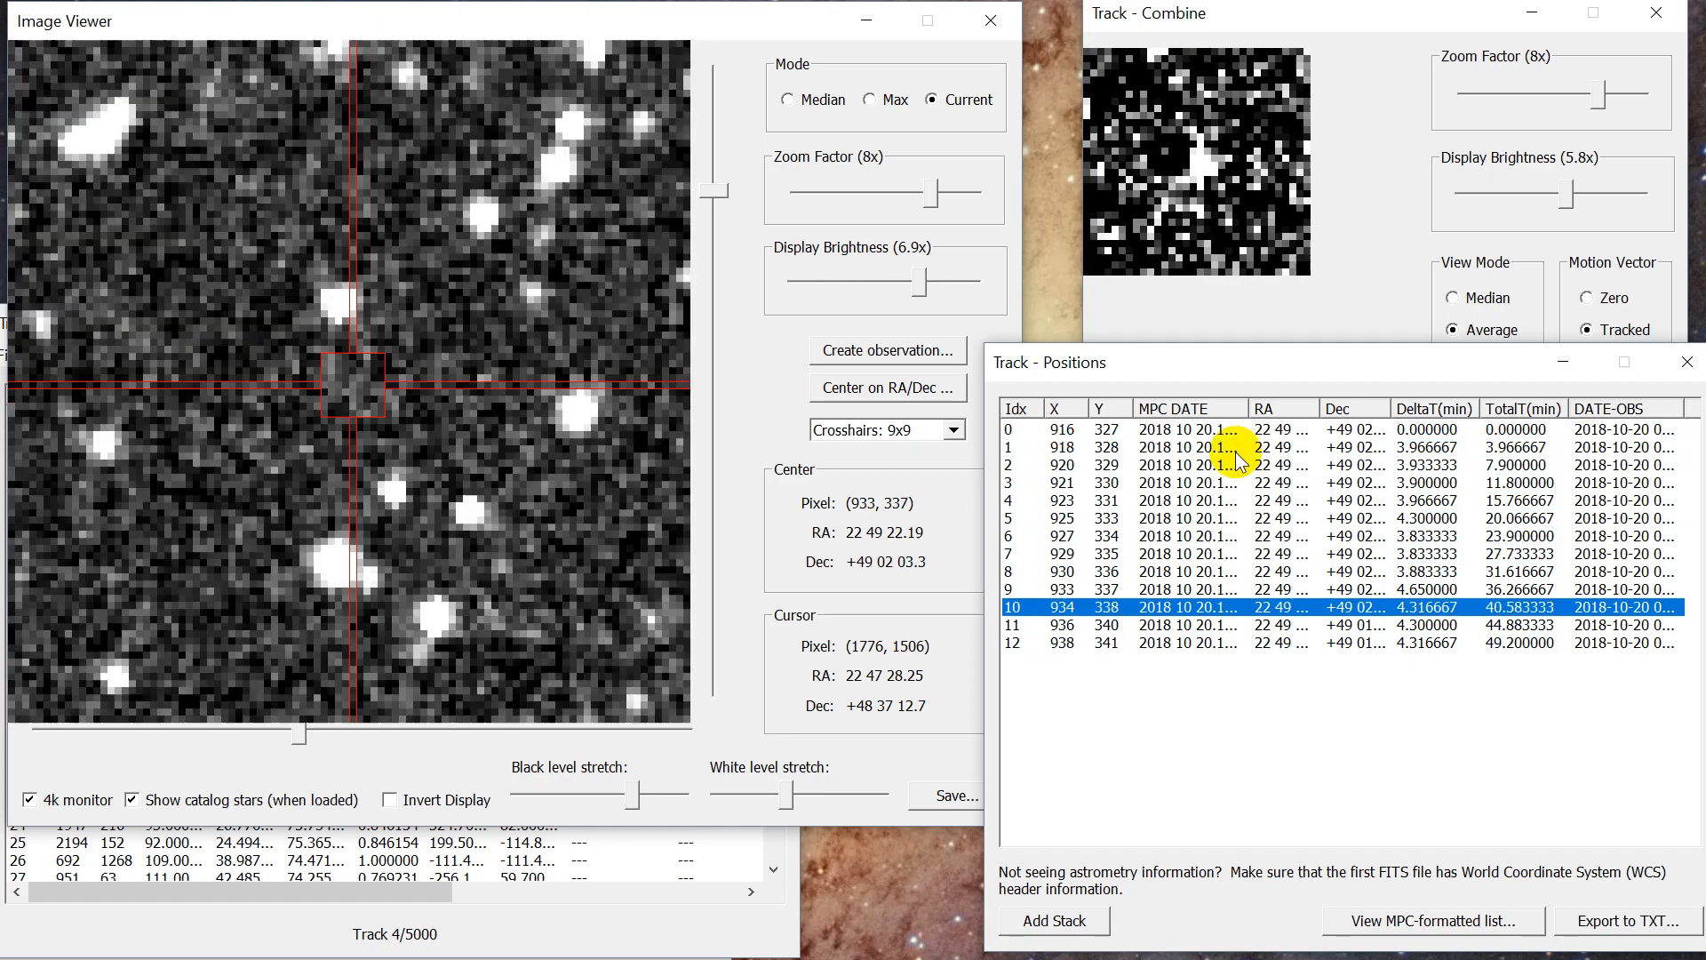
key(Up)
key(Up)
key(Up)
key(Up)
key(Up)
key(Up)
key(Up)
key(Up)
key(Up)
key(Up)
key(Up)
key(Up)
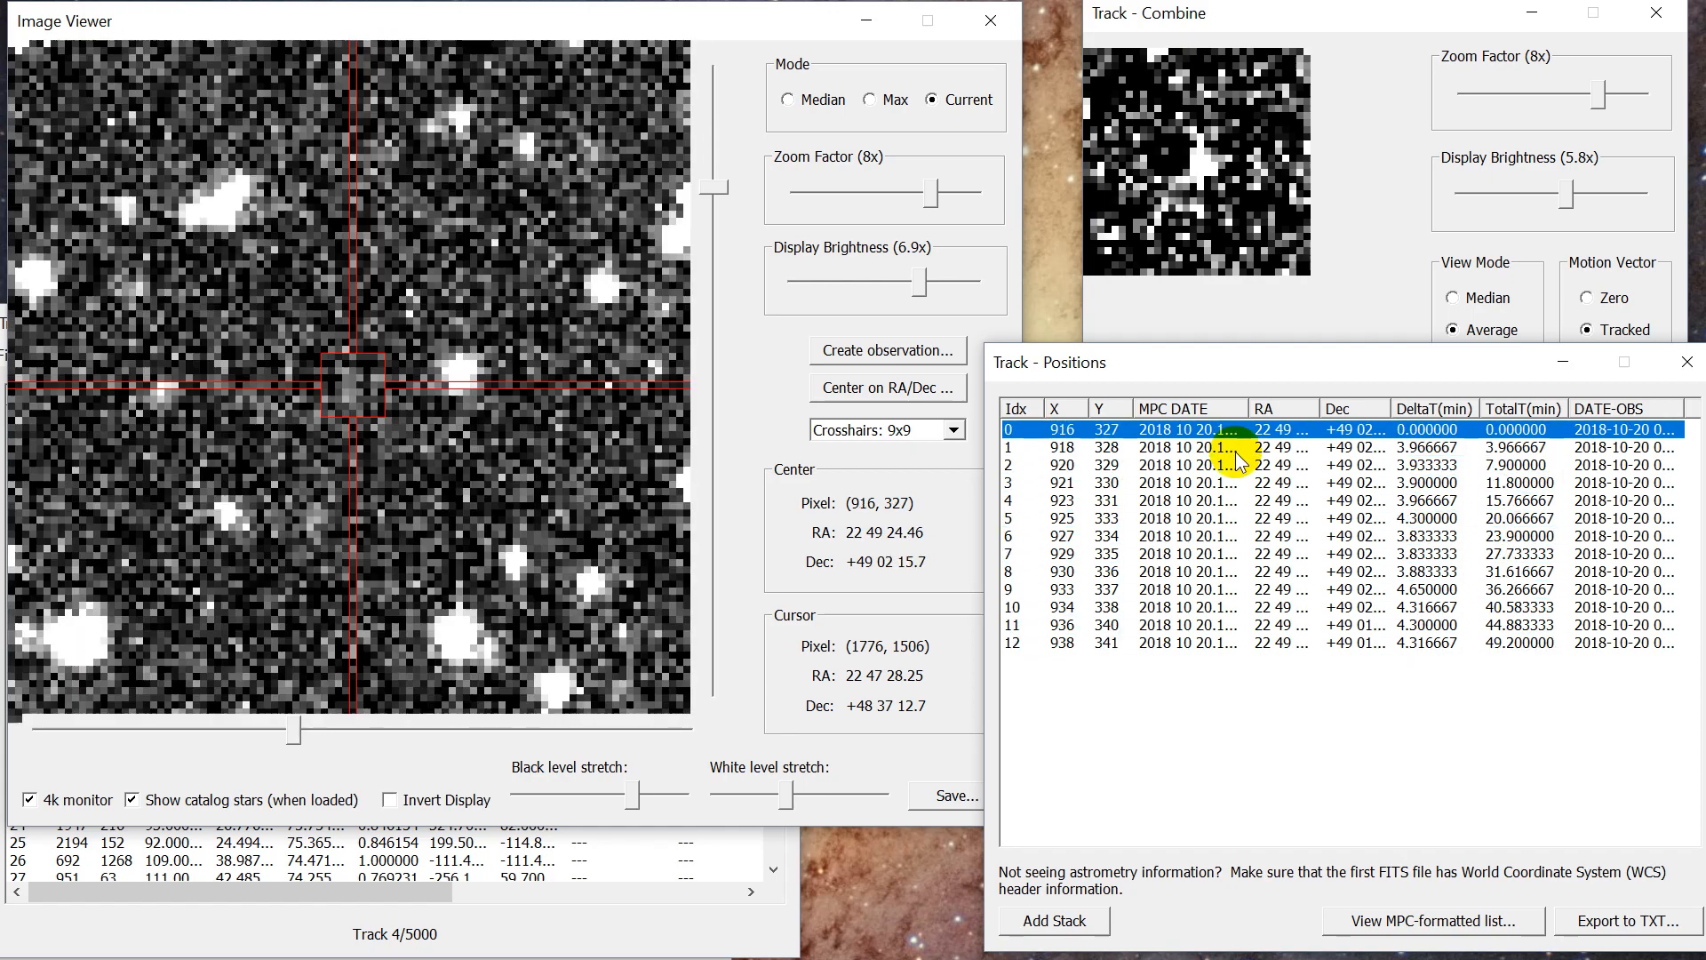
key(Down)
key(Down)
key(Down)
key(Down)
key(Down)
key(Down)
key(Down)
key(Down)
key(Down)
key(Down)
key(Down)
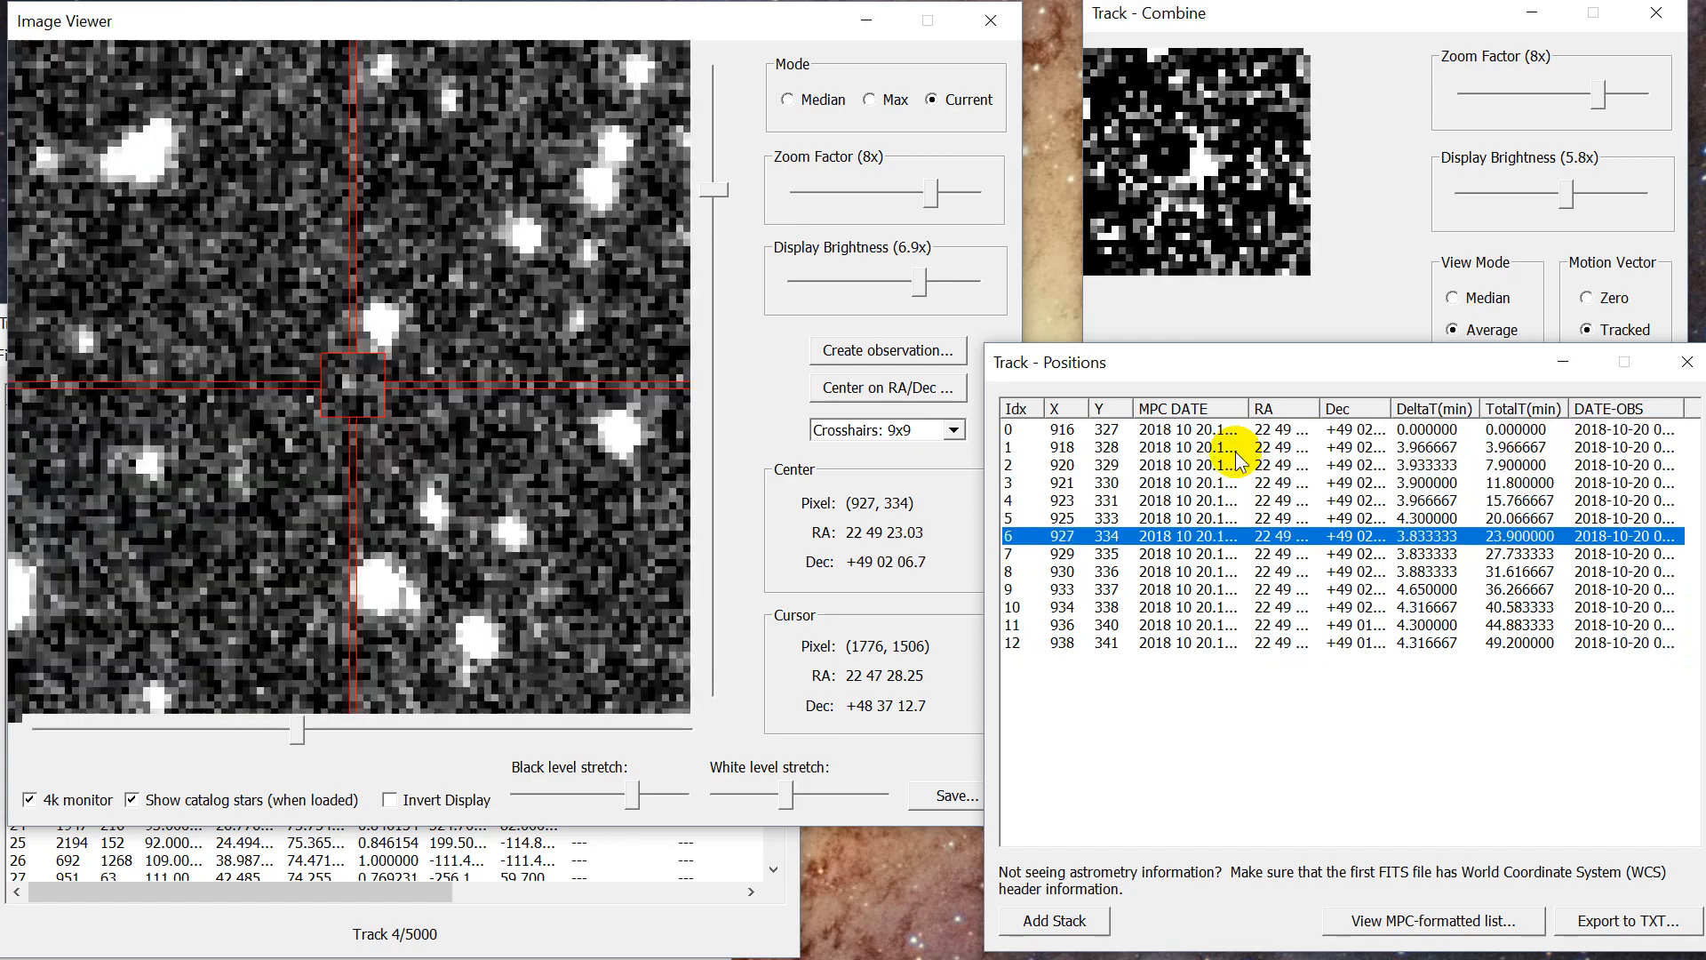
key(Up)
key(Up)
key(Up)
key(Up)
key(Up)
key(Up)
key(Up)
key(Up)
key(Up)
key(Up)
key(Up)
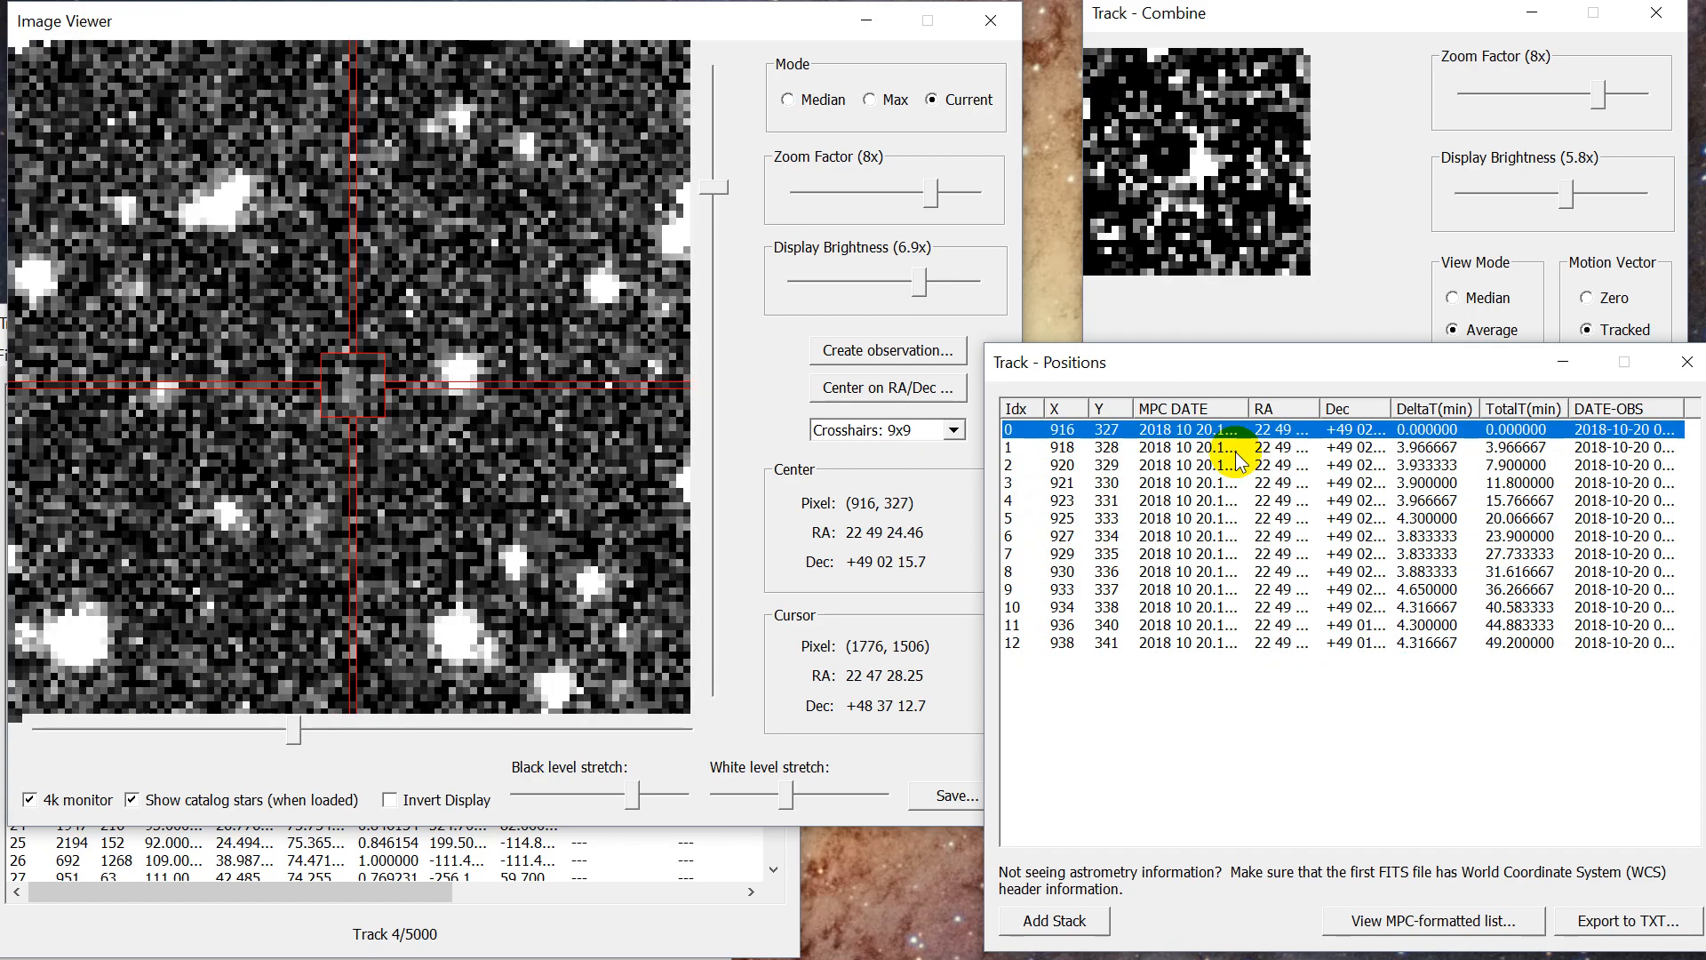
key(Down)
key(Down)
key(Down)
key(Down)
key(Down)
key(Down)
key(Down)
key(Down)
key(Down)
key(Down)
key(Down)
key(Down)
key(Up)
key(Up)
key(Up)
key(Up)
key(Down)
key(Down)
key(Down)
key(Down)
Select all of track 4's positions, from position 12 back to 0, to examine their combined image.
key(shift+Up)
key(shift+Up)
key(shift+Up)
key(shift+Up)
key(shift+Up)
key(shift+Up)
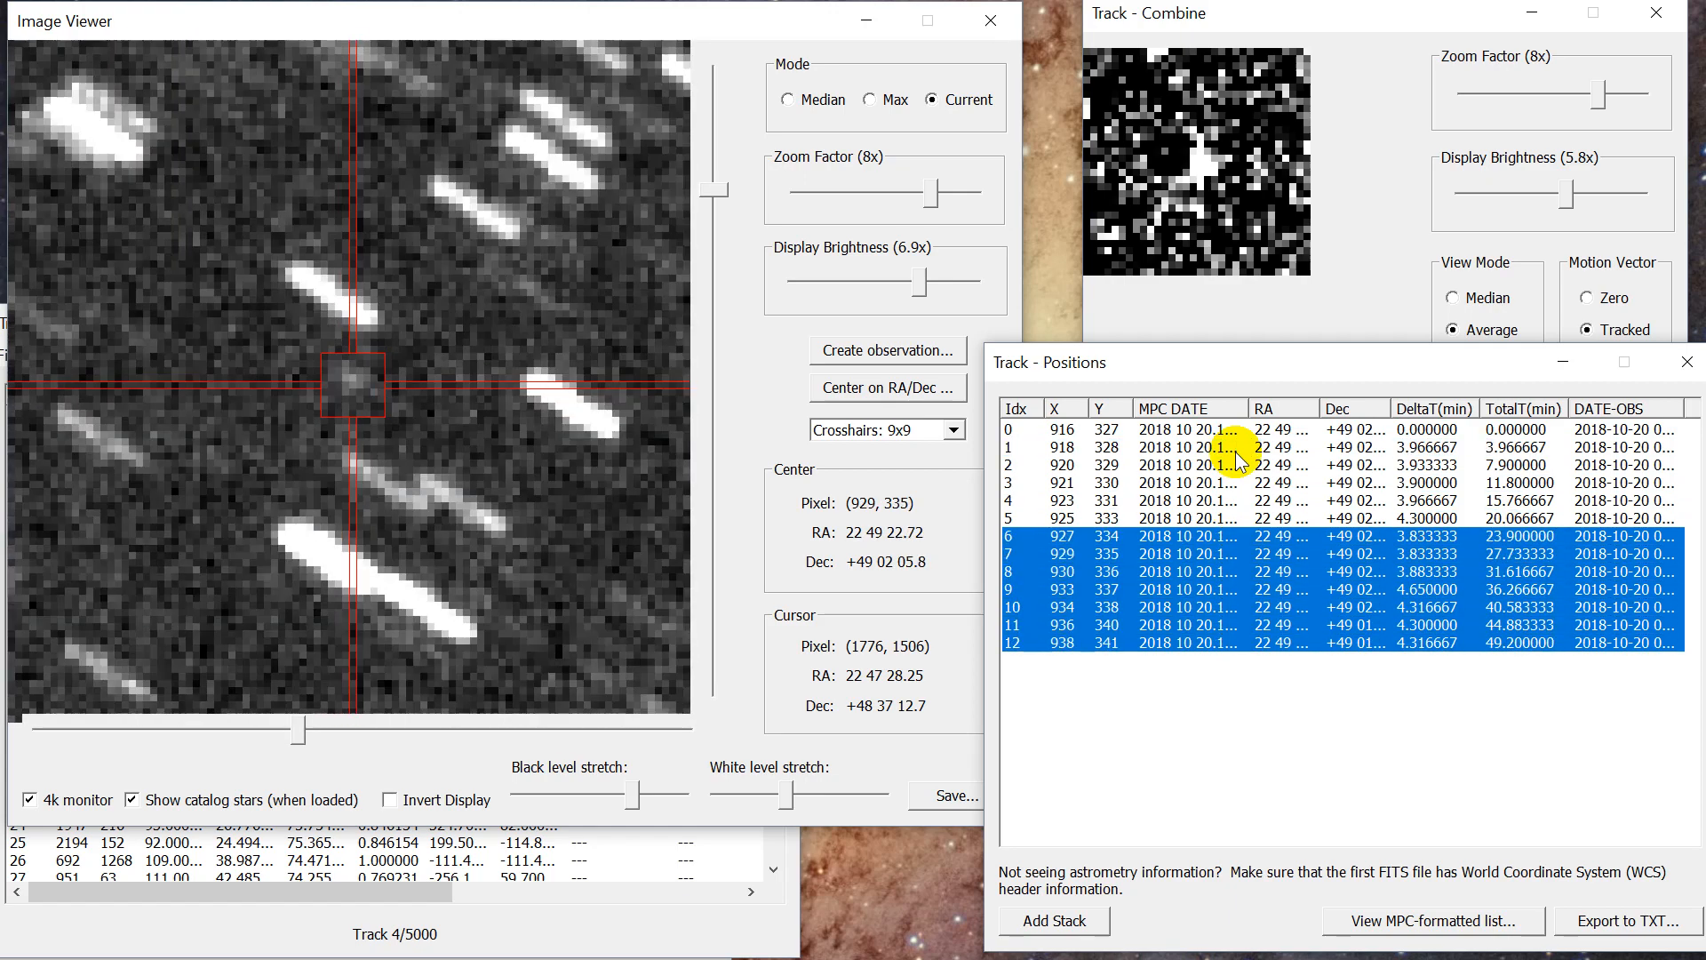
key(shift+Up)
key(shift+Up)
key(shift+Up)
key(shift+Up)
key(shift+Up)
key(shift+Up)
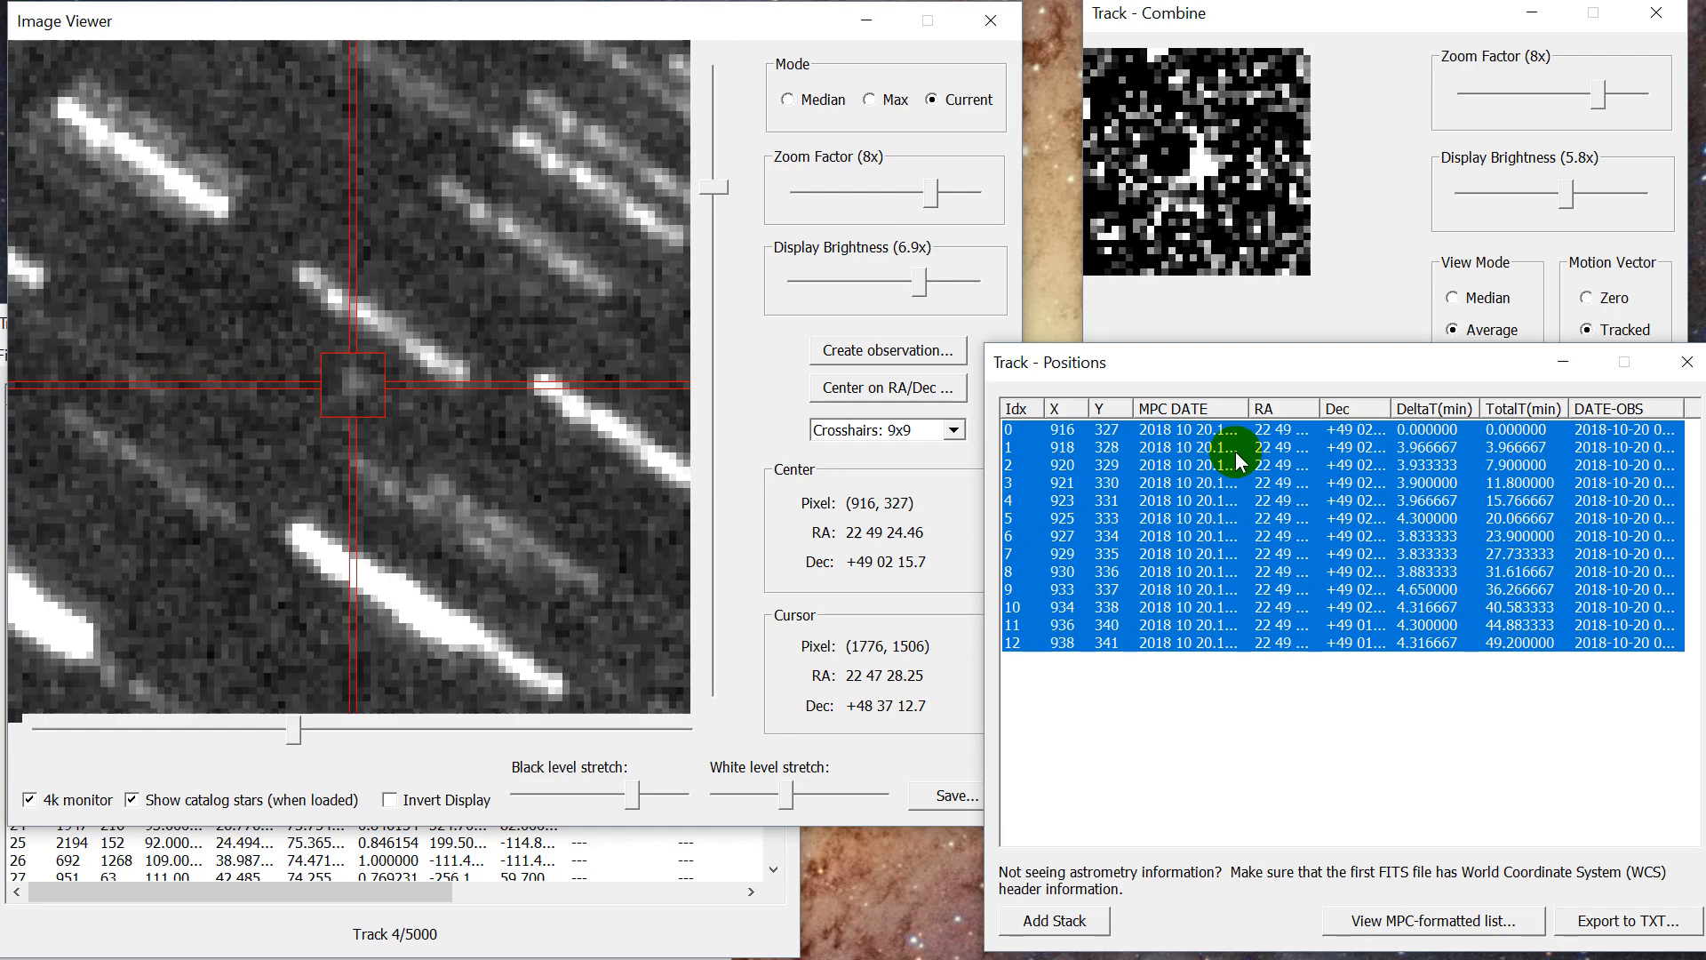
Raise the black level stretch and lower the white level stretch of the combined image, and shift the Track - Positions window slightly aside.
drag(633, 796, 650, 796)
drag(787, 798, 753, 797)
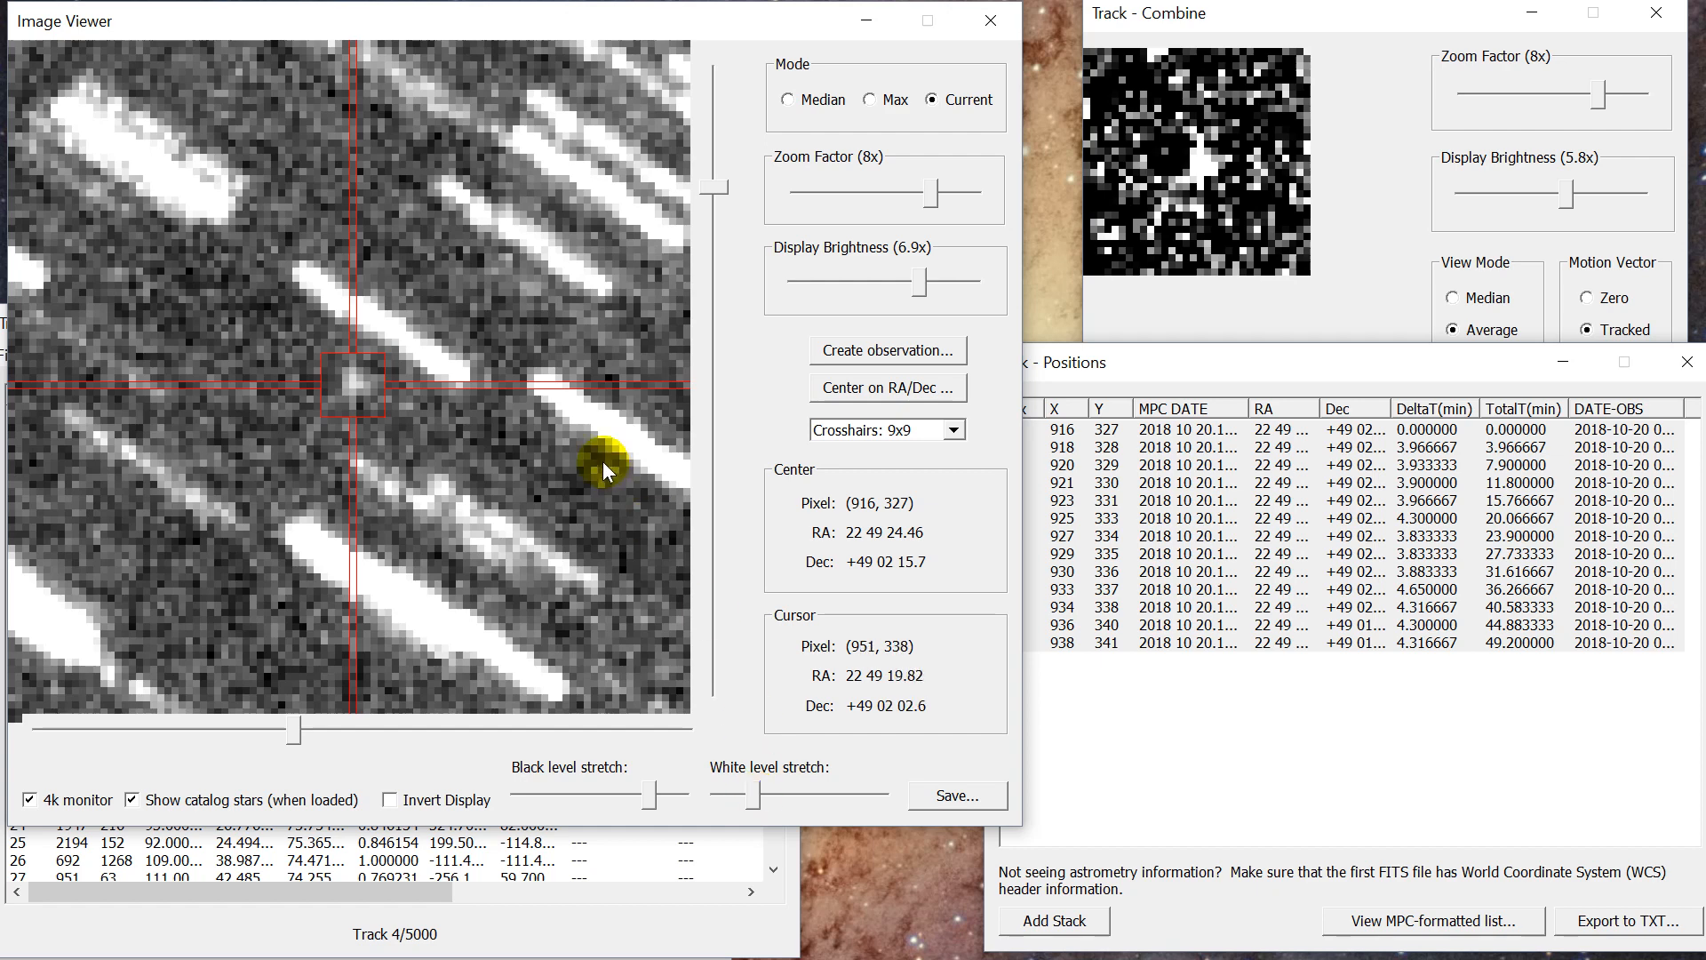
drag(1302, 360, 1310, 359)
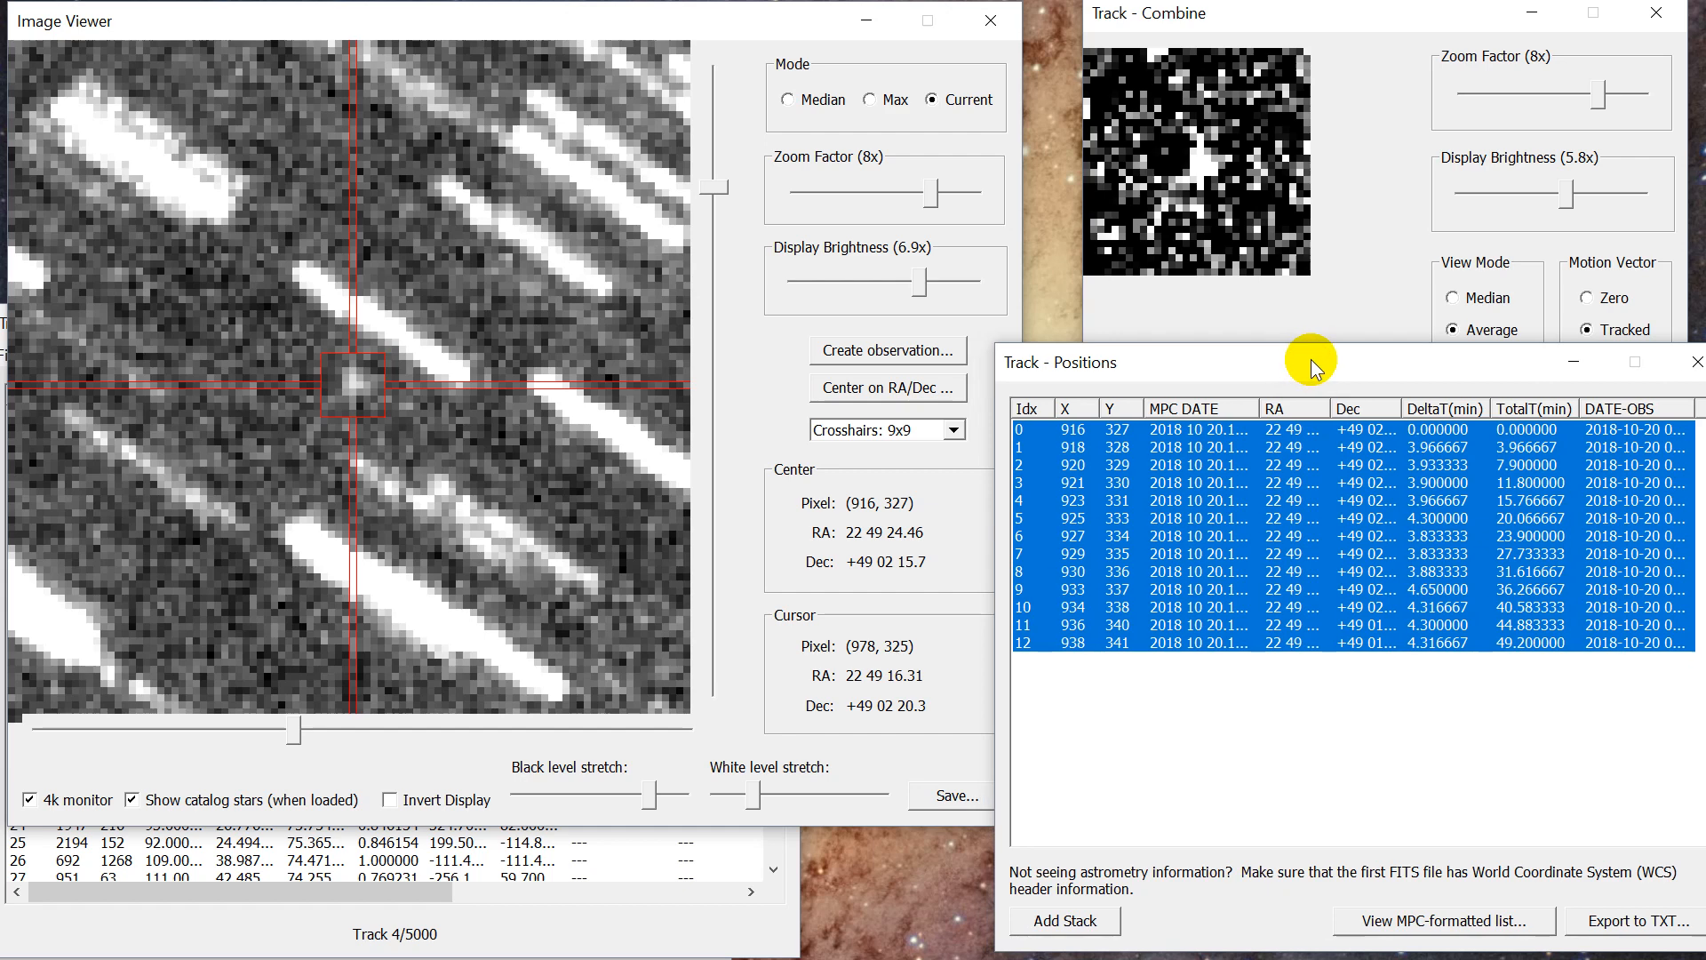
Check track 4 in Track - Navigator, arrange Track - Combine above Track - Positions beside the Image Viewer, and bring the viewer back in front.
click(305, 896)
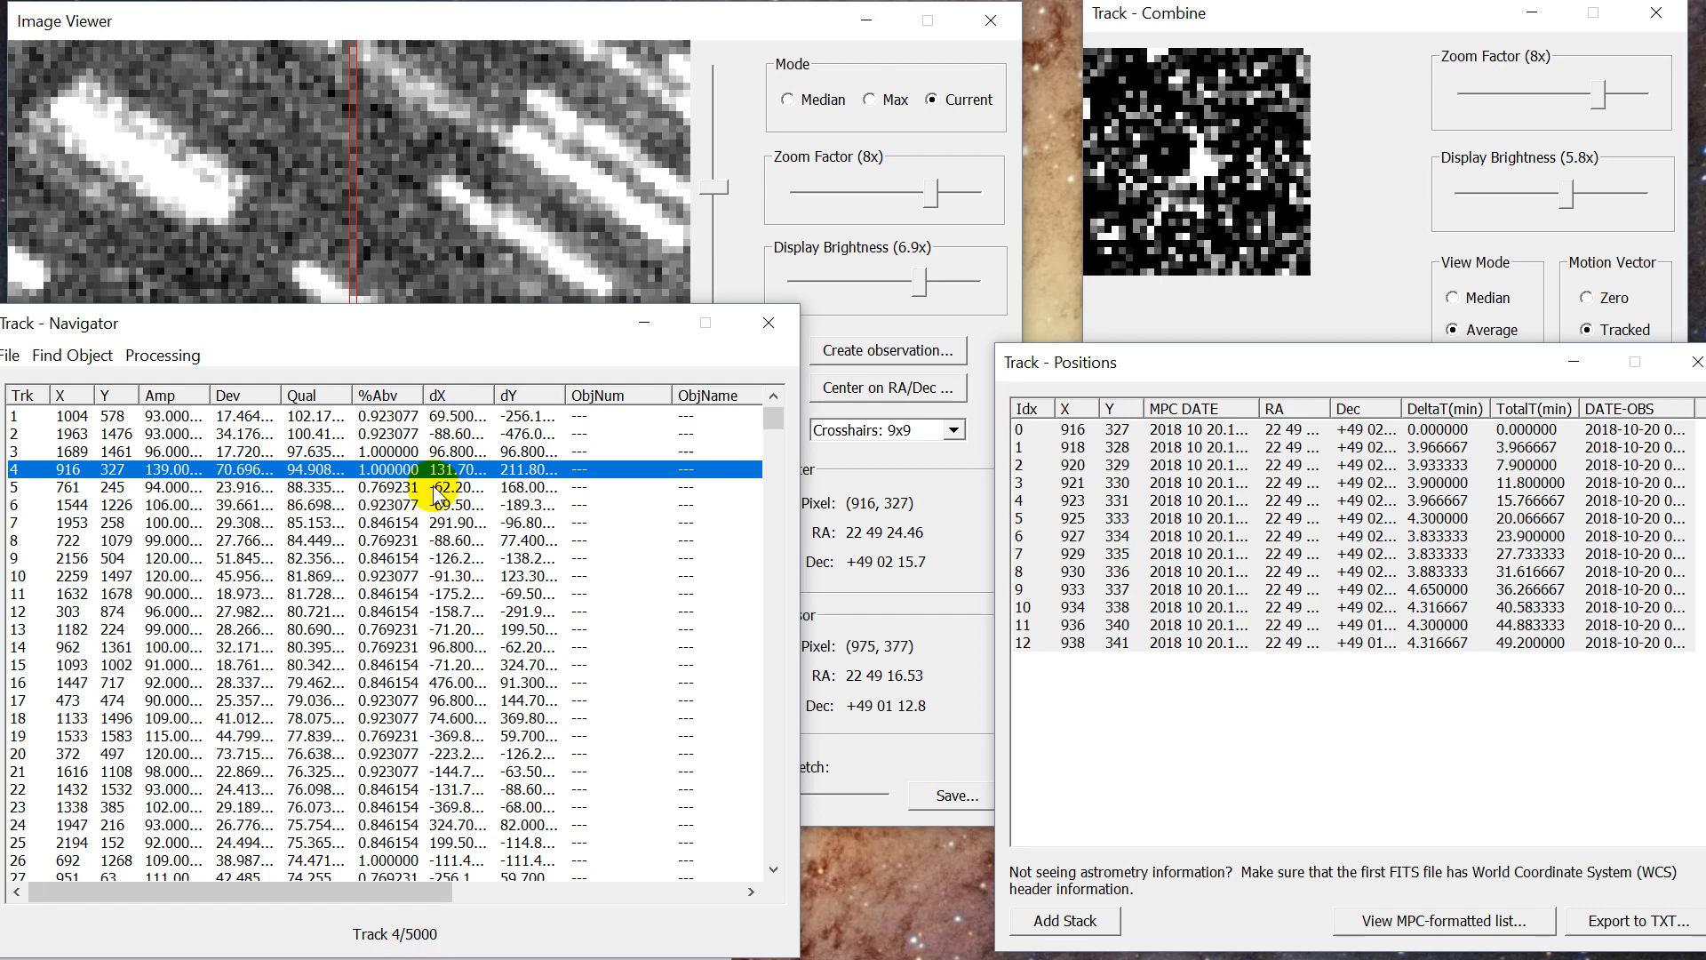
click(667, 21)
drag(1191, 18, 1160, 20)
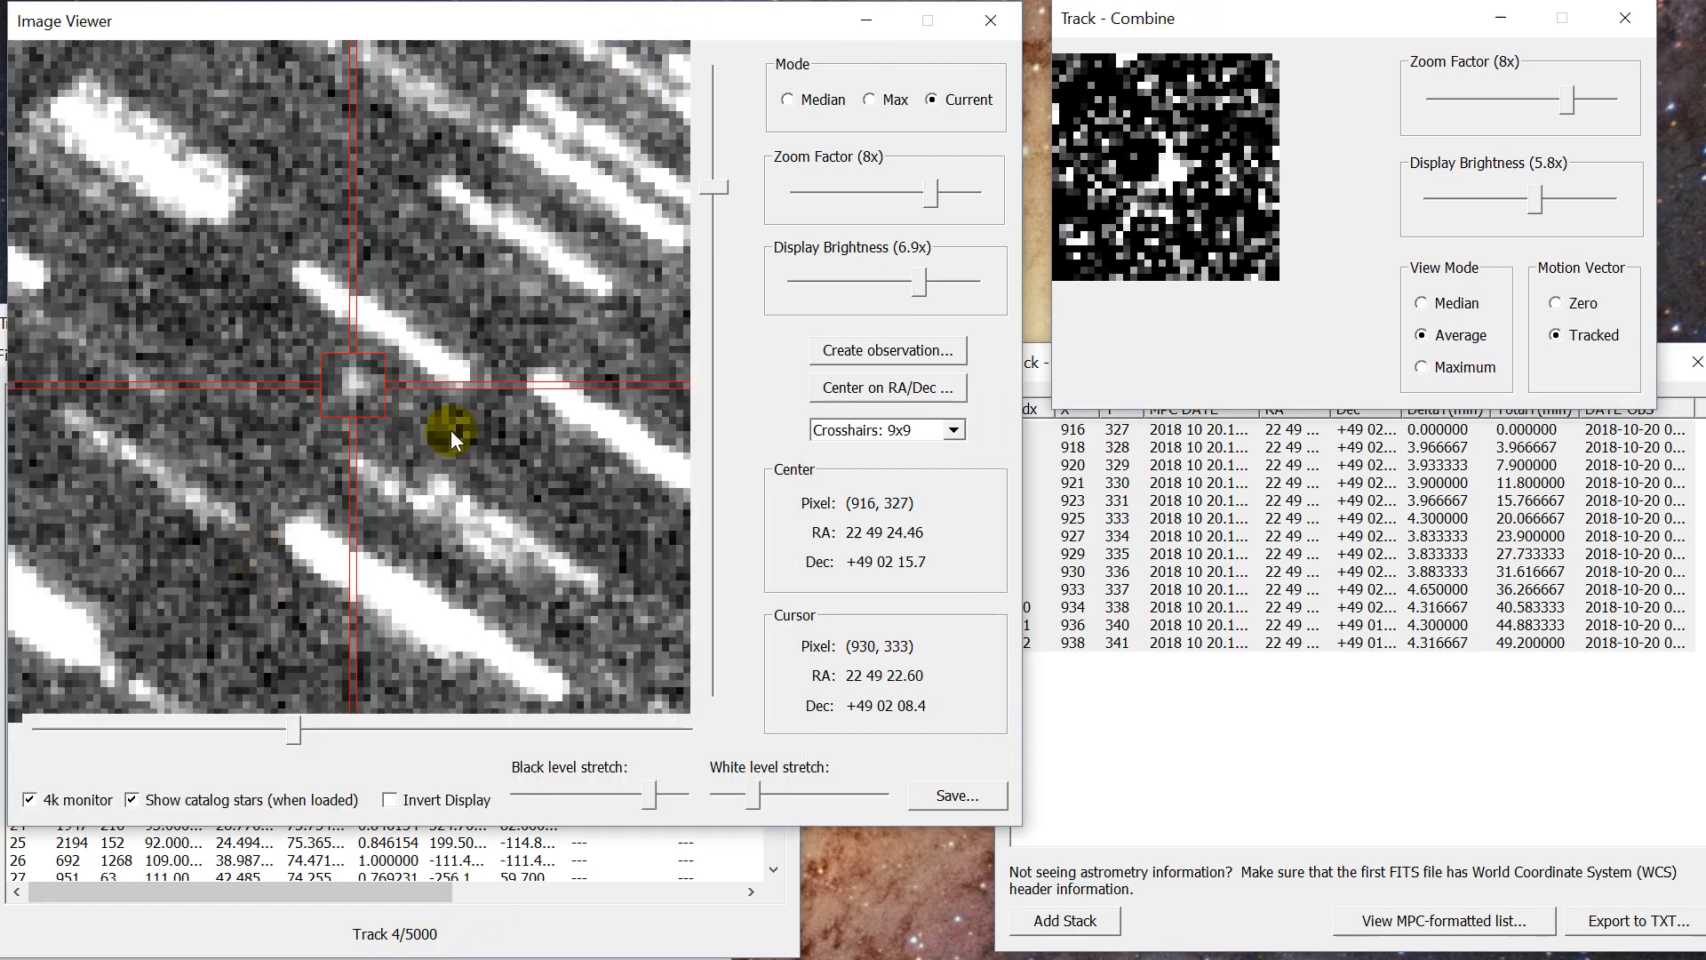
click(1150, 850)
drag(1161, 354, 1189, 424)
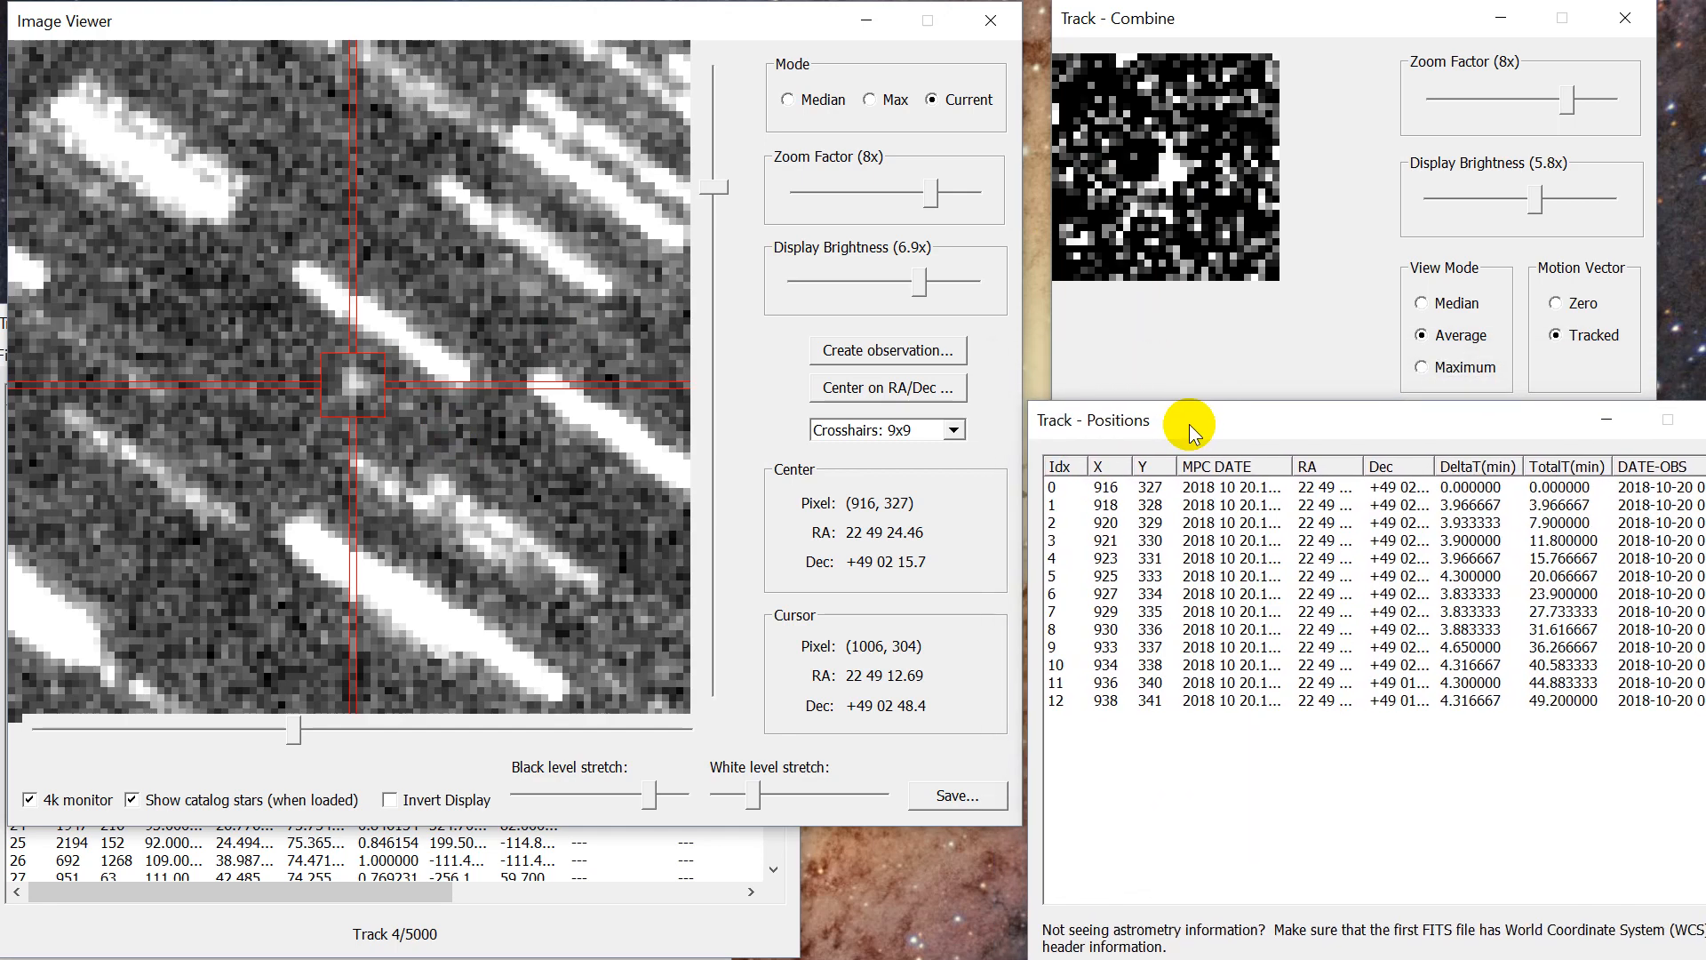
click(607, 938)
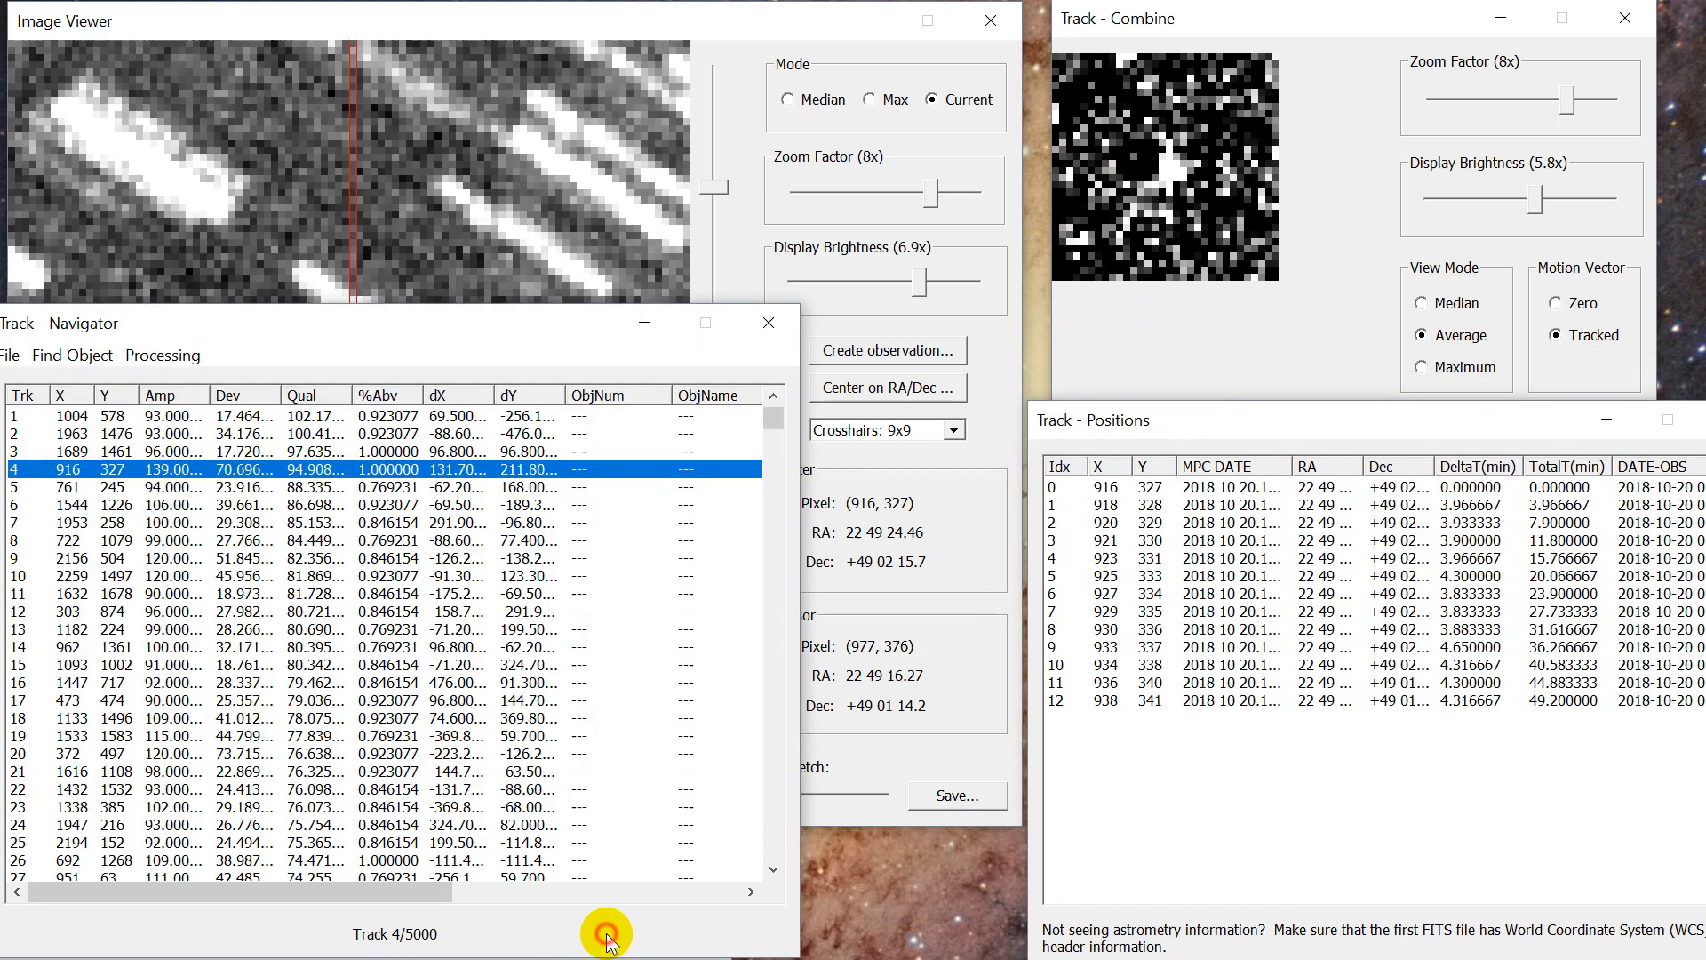
click(674, 17)
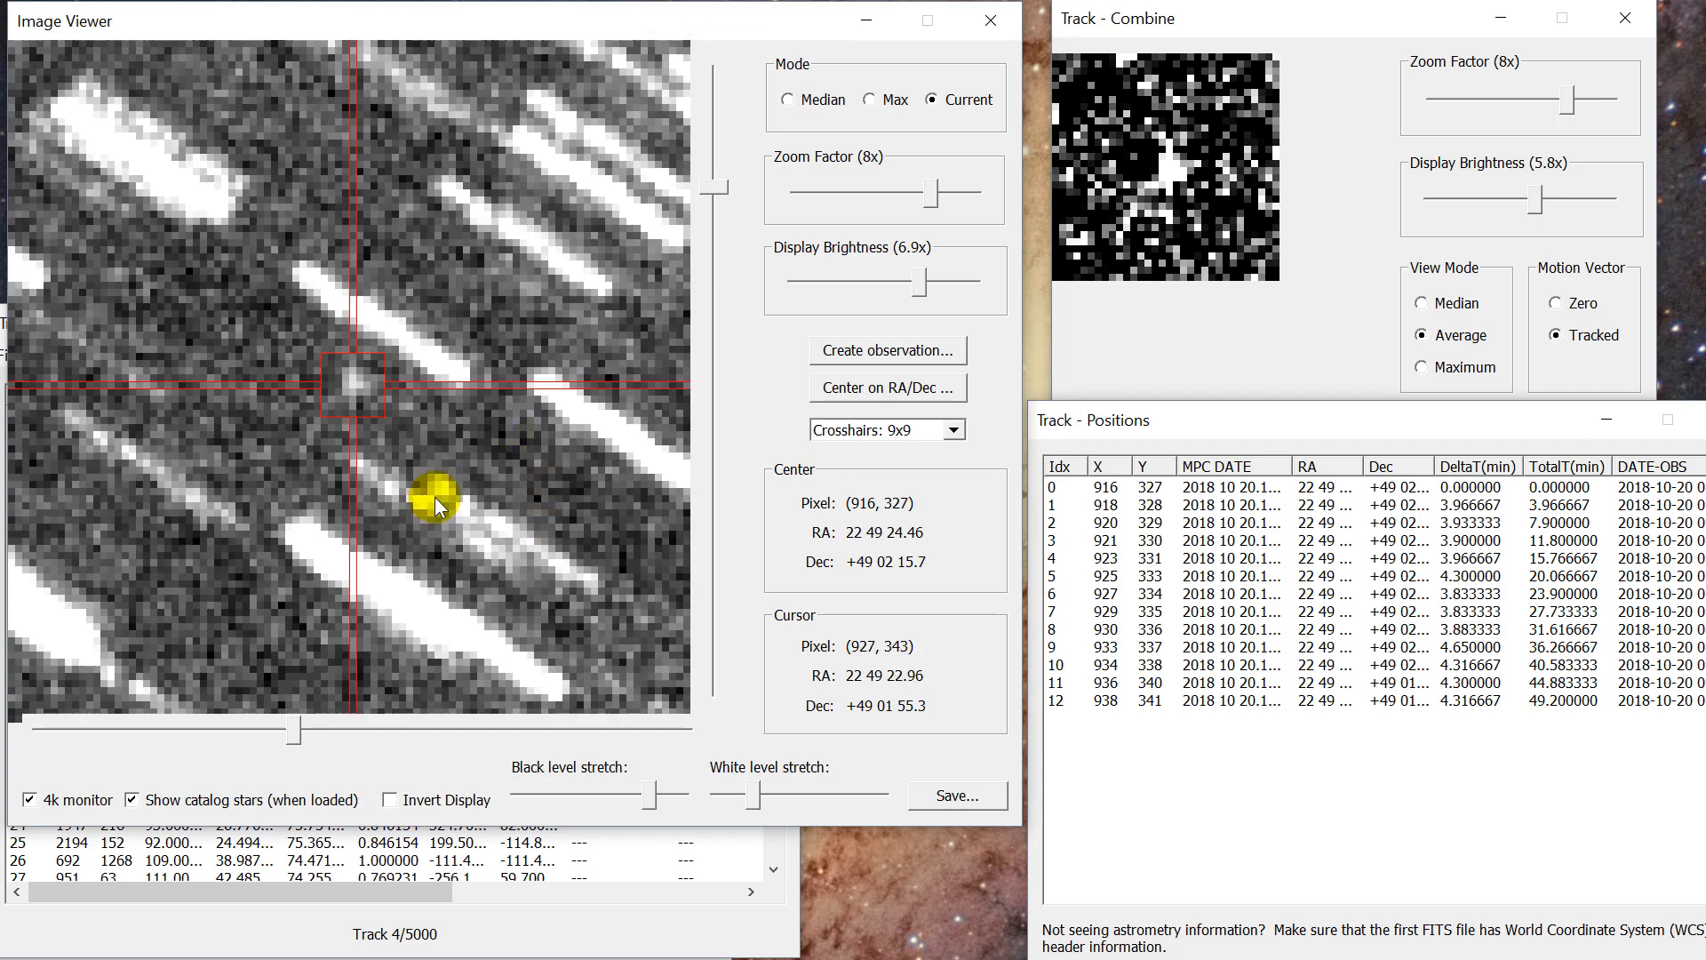
Raise and reposition the Track - Navigator window, and run Optimize Motion on track 4.
click(590, 933)
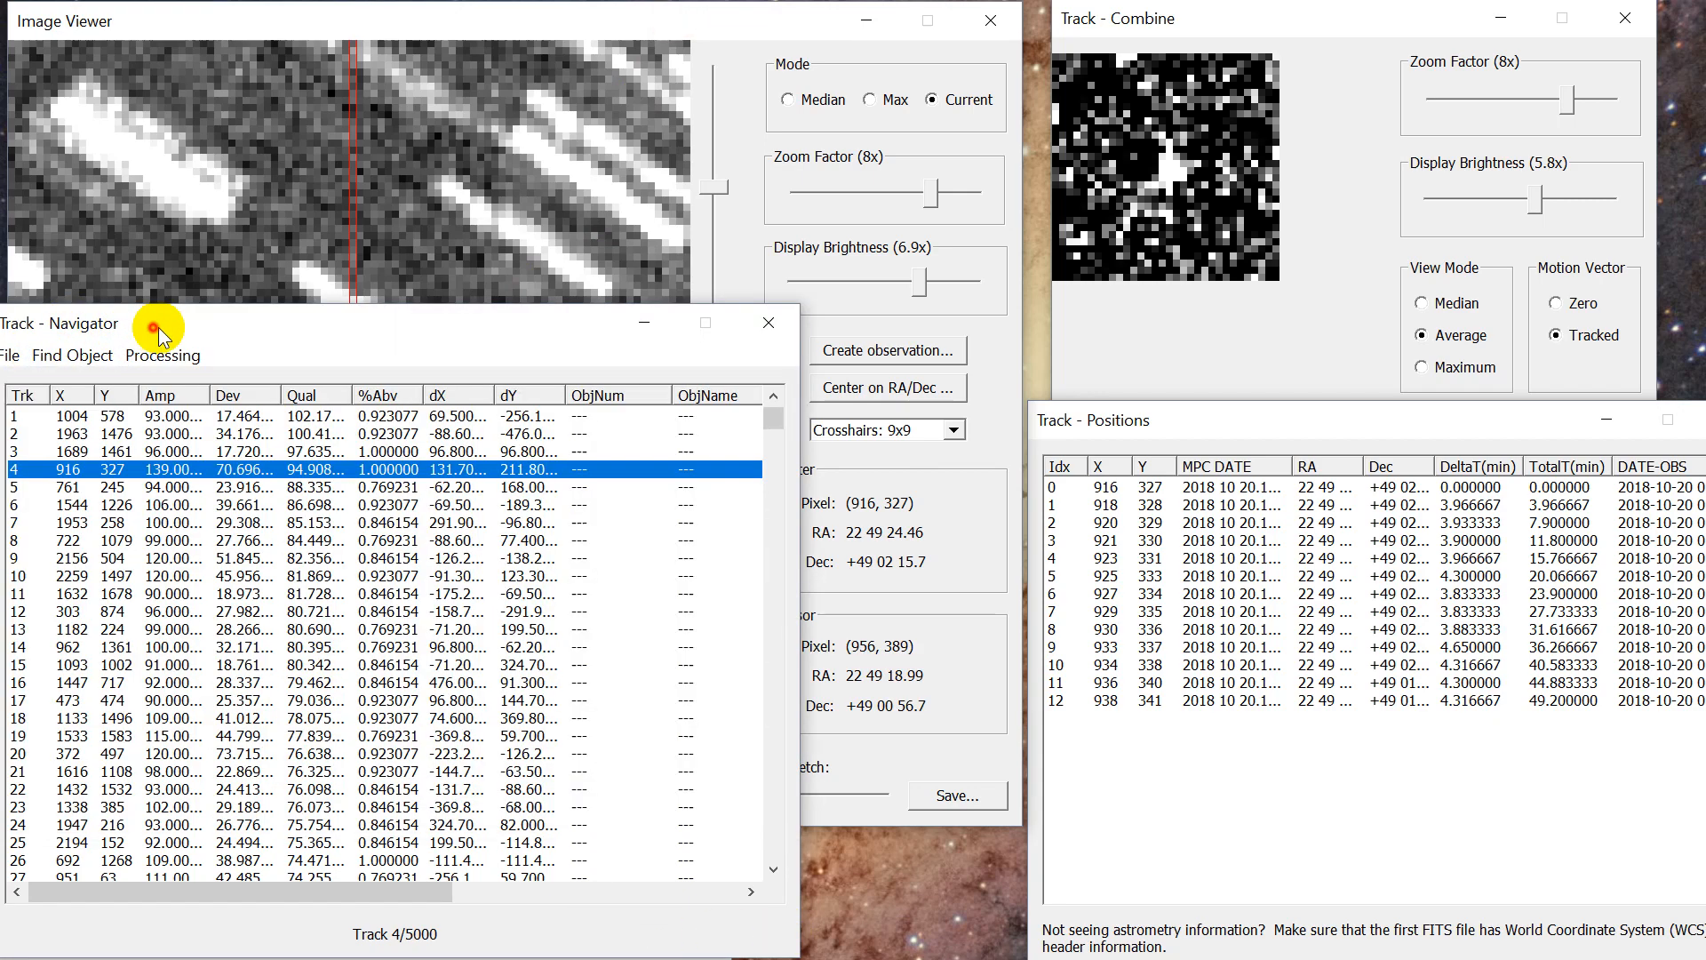
drag(126, 324, 174, 323)
drag(386, 316, 356, 338)
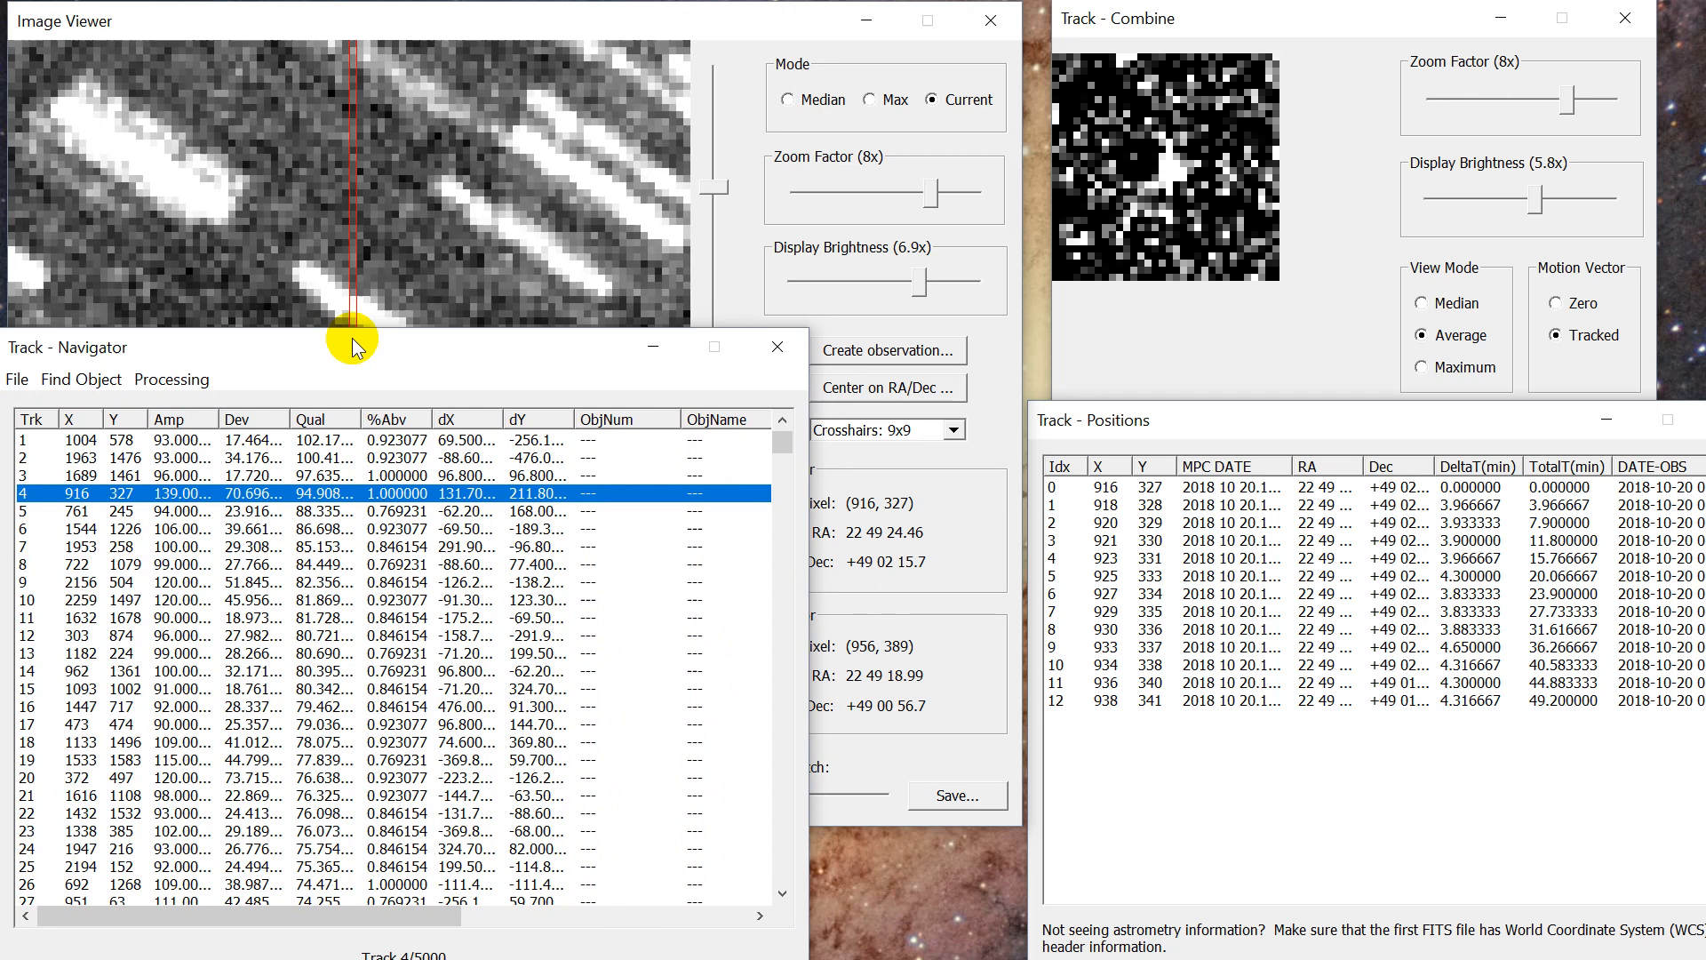
click(105, 381)
mouse_move(178, 378)
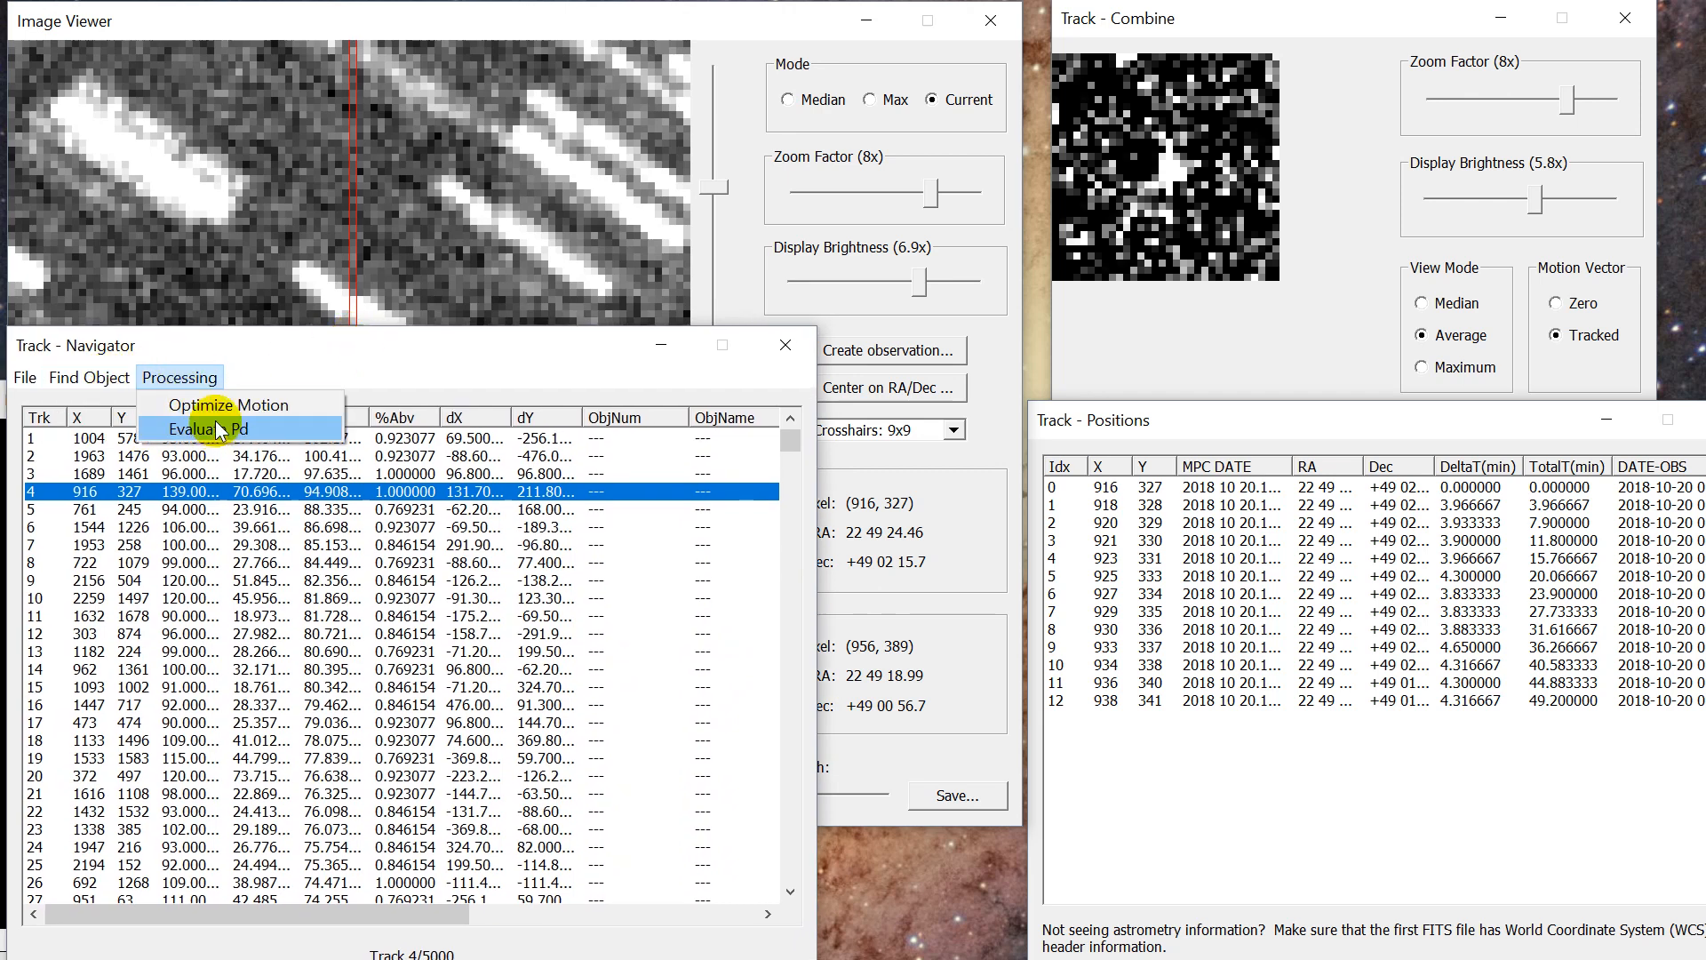
click(242, 400)
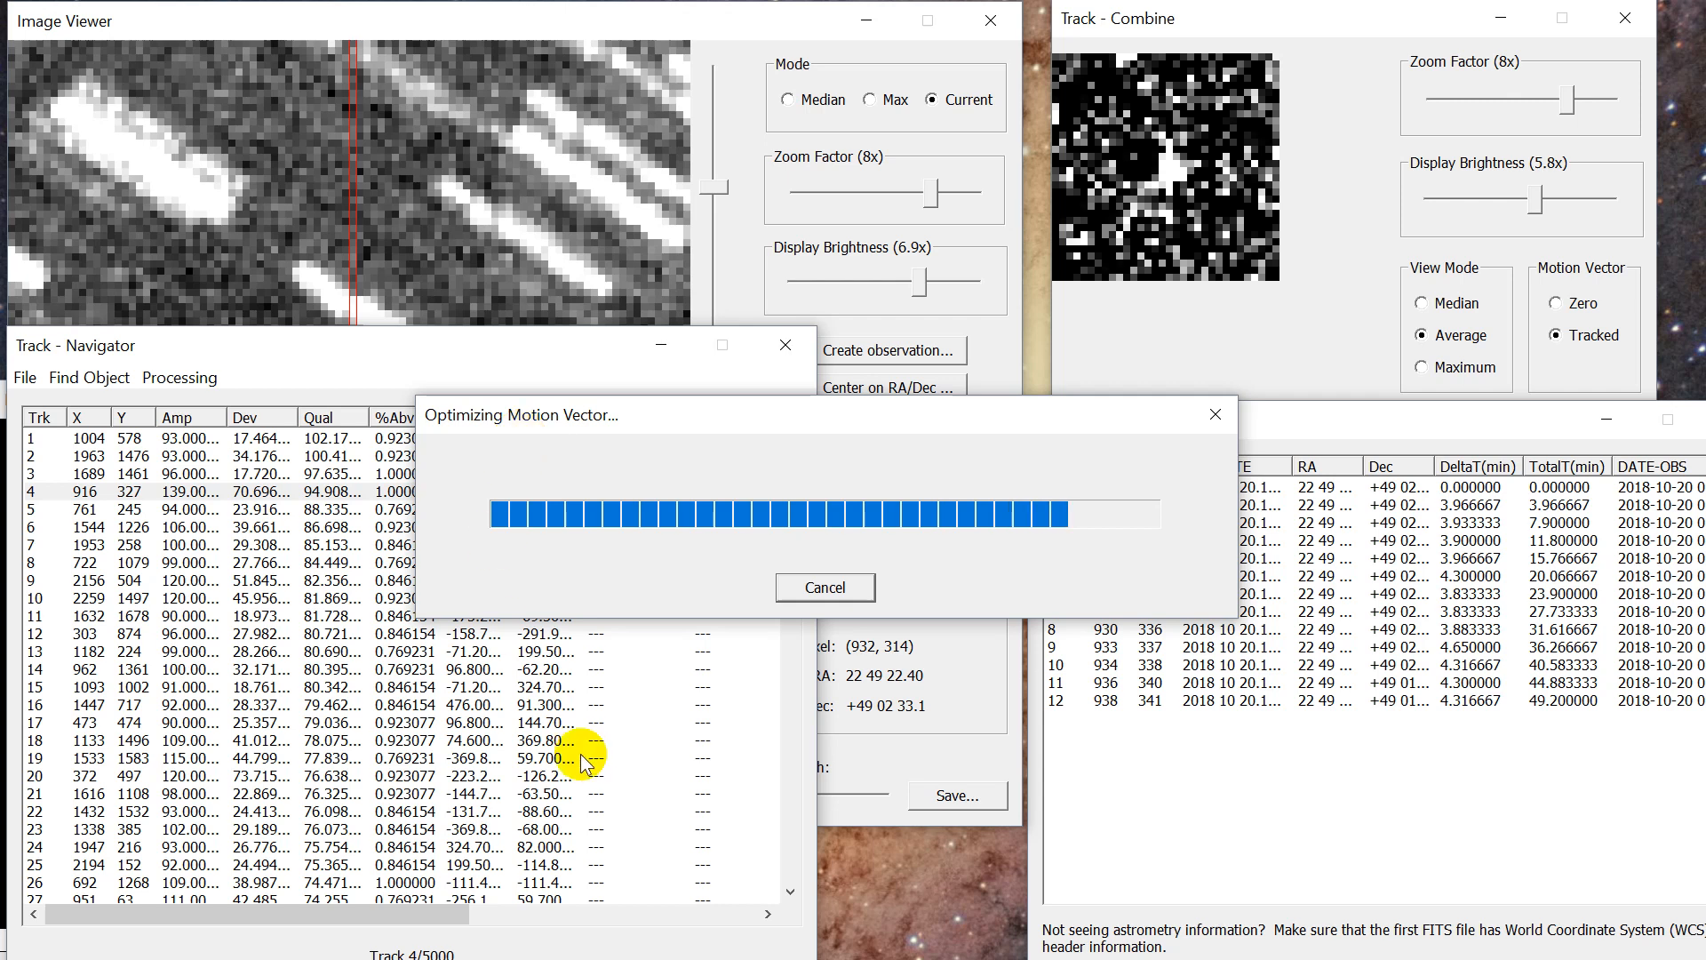
drag(728, 432, 743, 431)
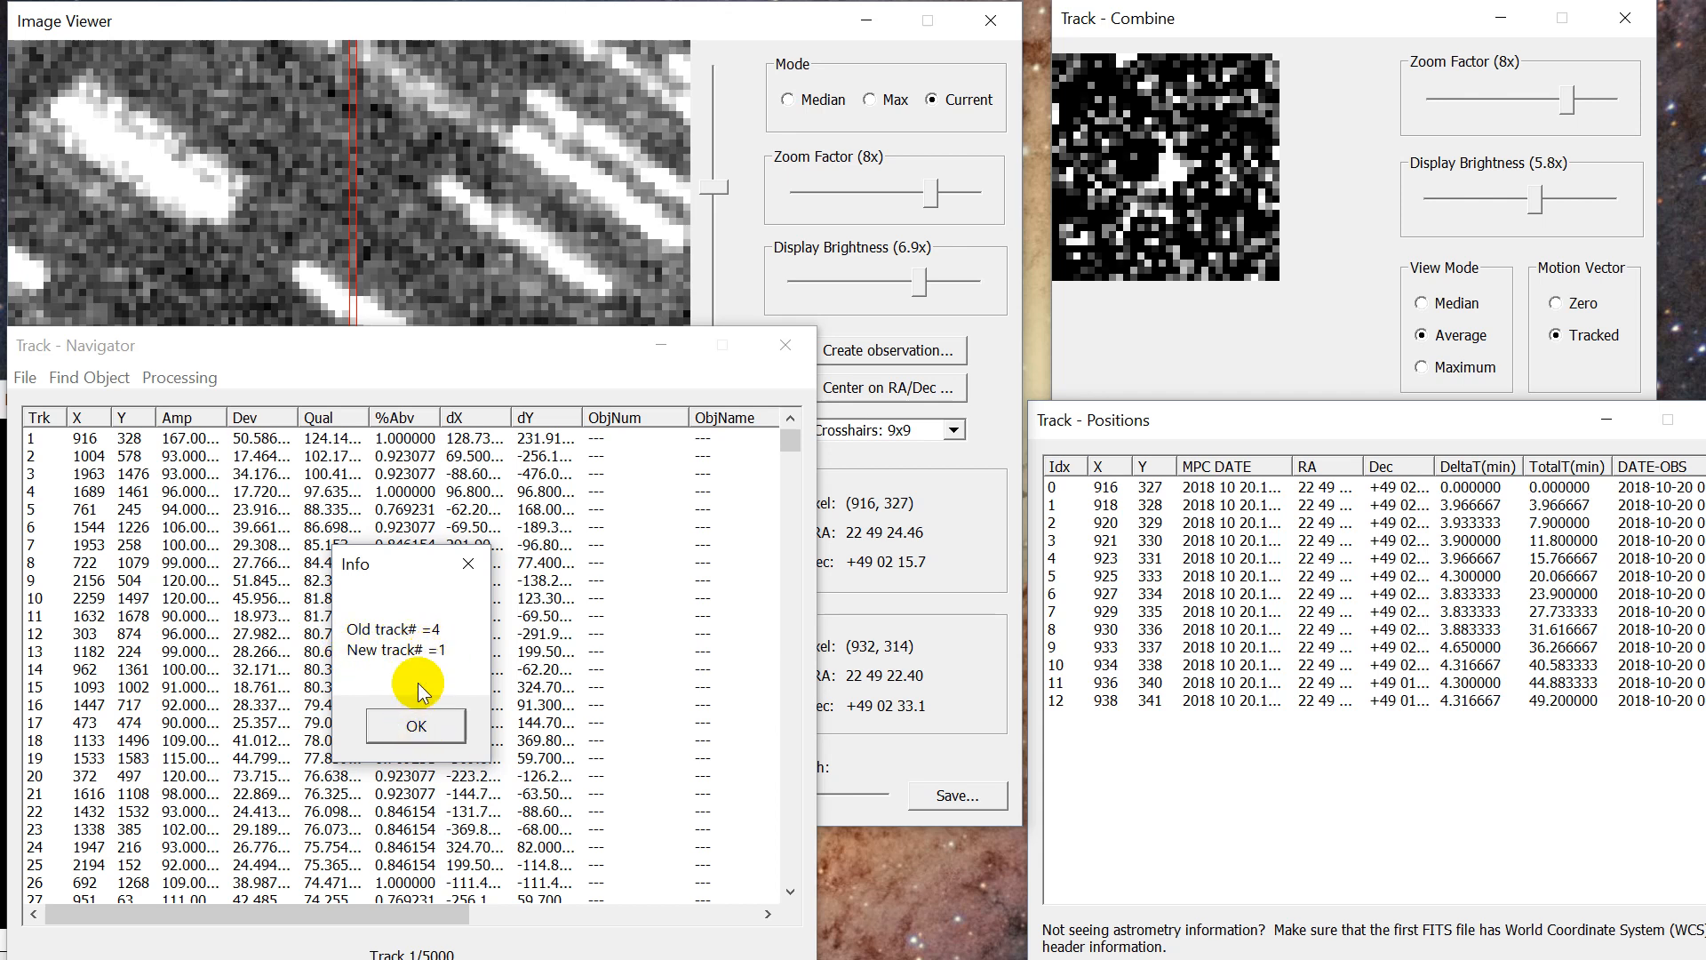
Close the track renumbering notice, load the optimized track as track 1, and bring the Image Viewer back in front.
click(415, 728)
click(272, 438)
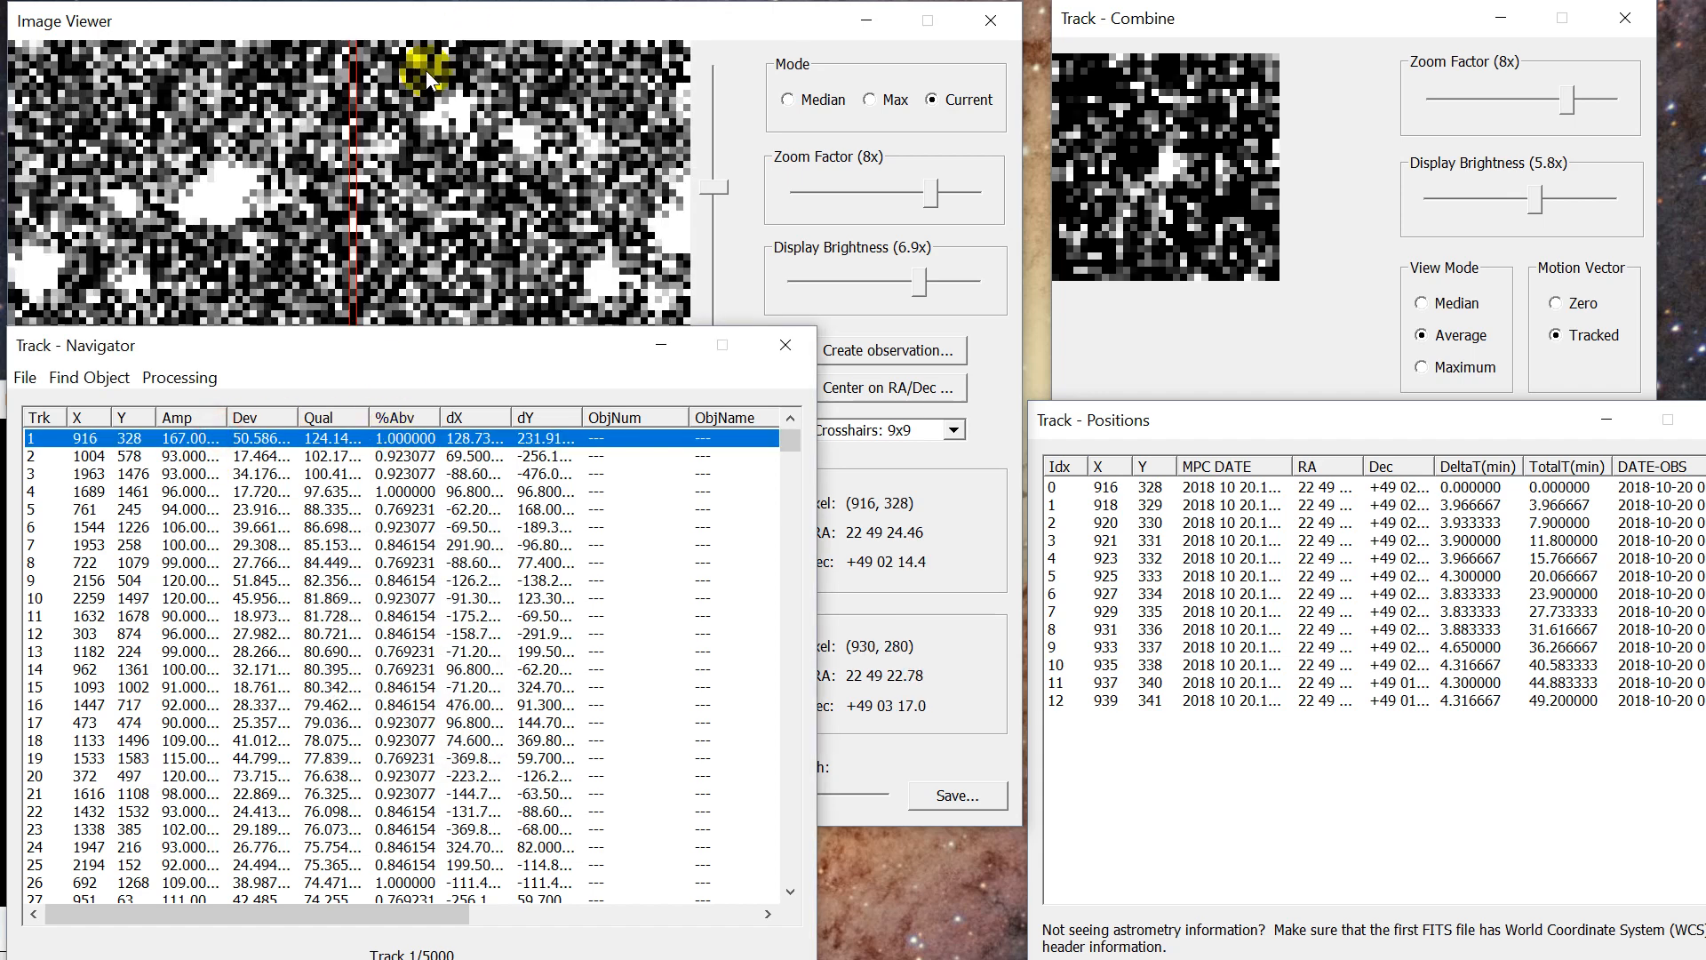
click(454, 27)
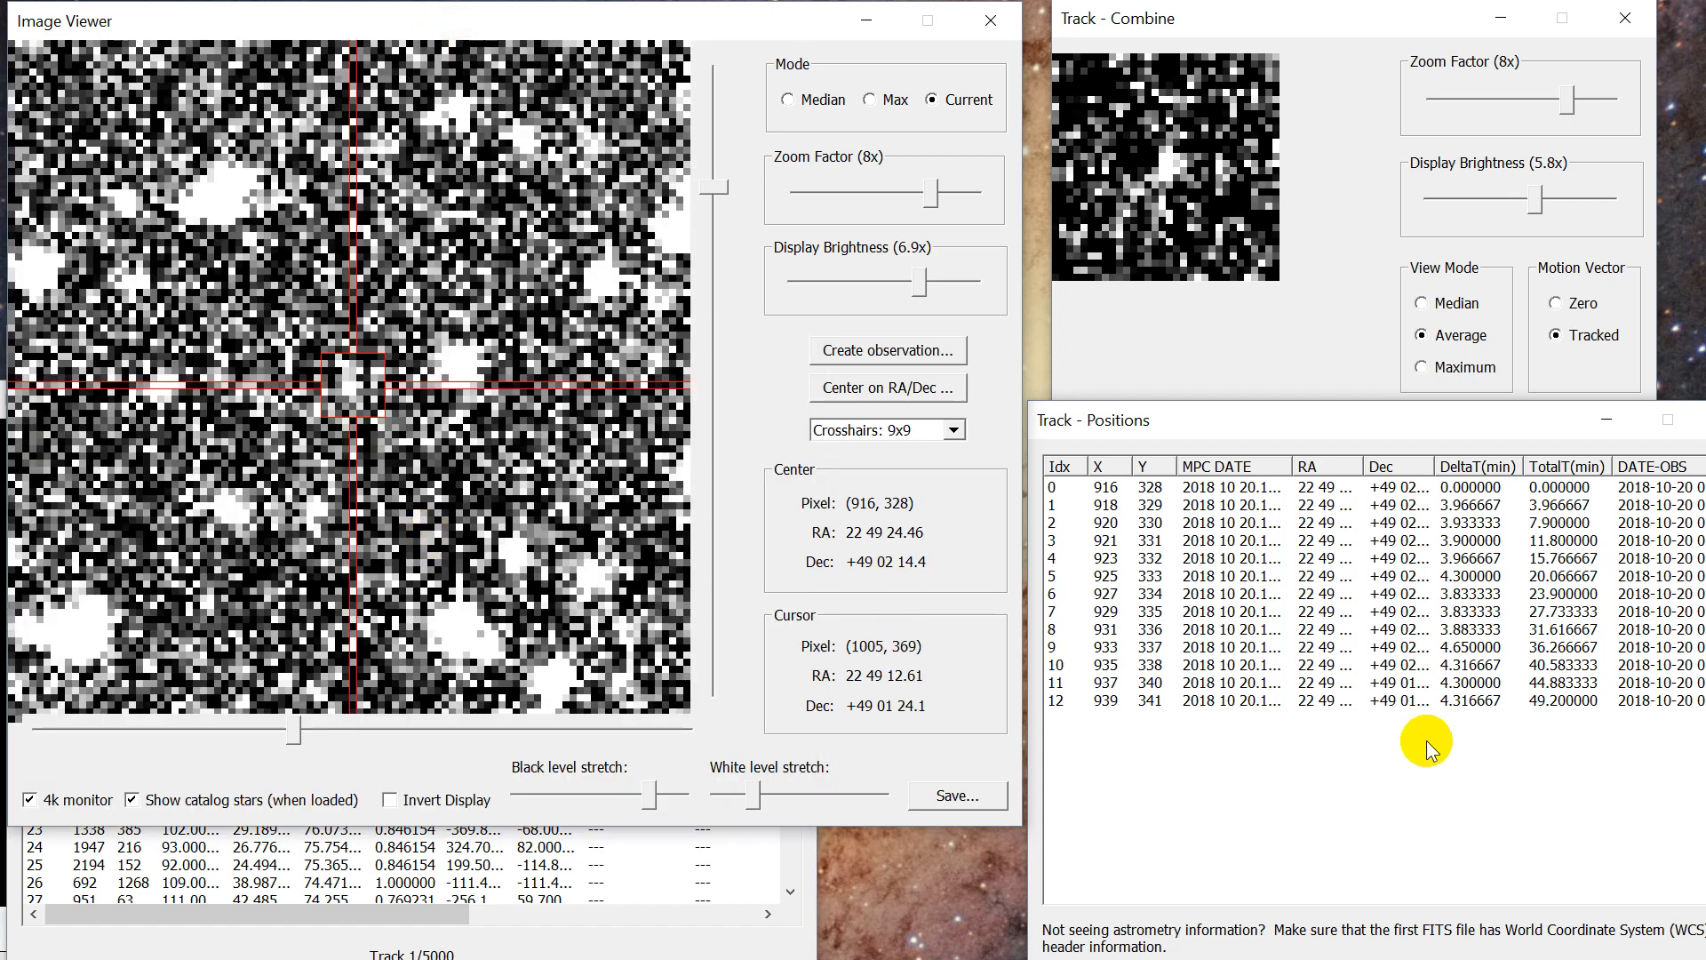
Step forward and back through the optimized track 1's positions, starting at position 0, and examine the marked spot.
click(1249, 492)
key(Down)
key(Down)
key(Down)
key(Down)
key(Down)
key(Down)
key(Down)
key(Down)
key(Down)
key(Down)
key(Down)
key(Down)
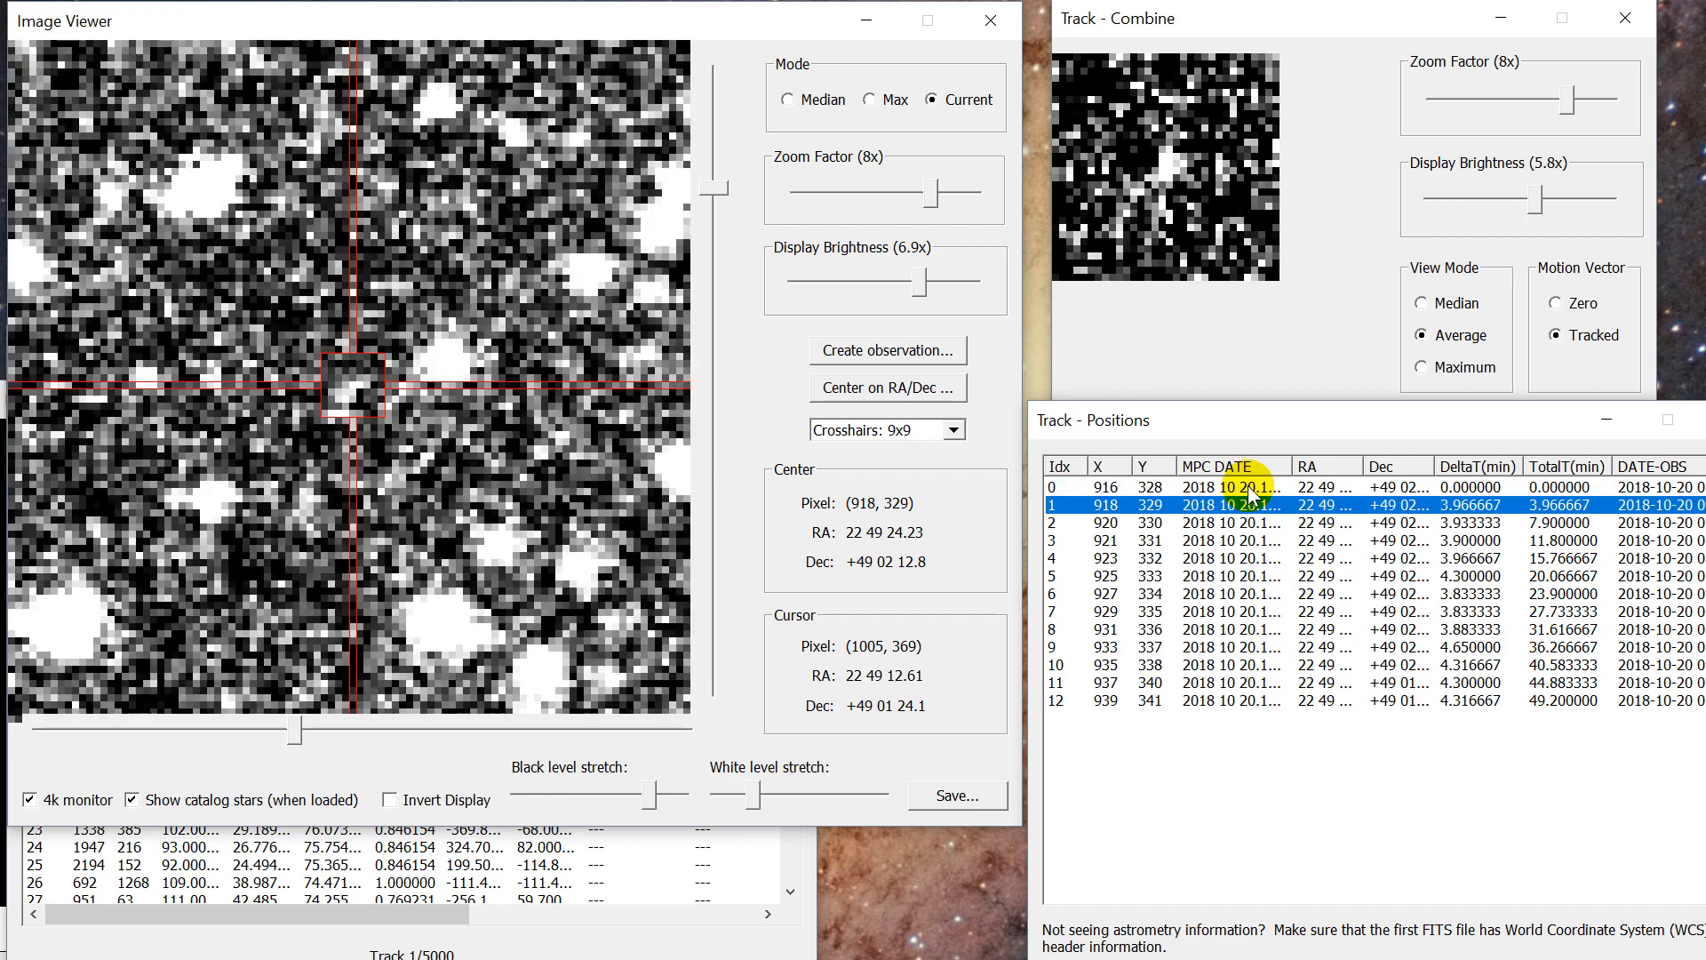
key(Up)
key(Up)
key(Up)
key(Up)
key(Up)
key(Up)
key(Up)
key(Up)
key(Up)
key(Up)
key(Up)
key(Up)
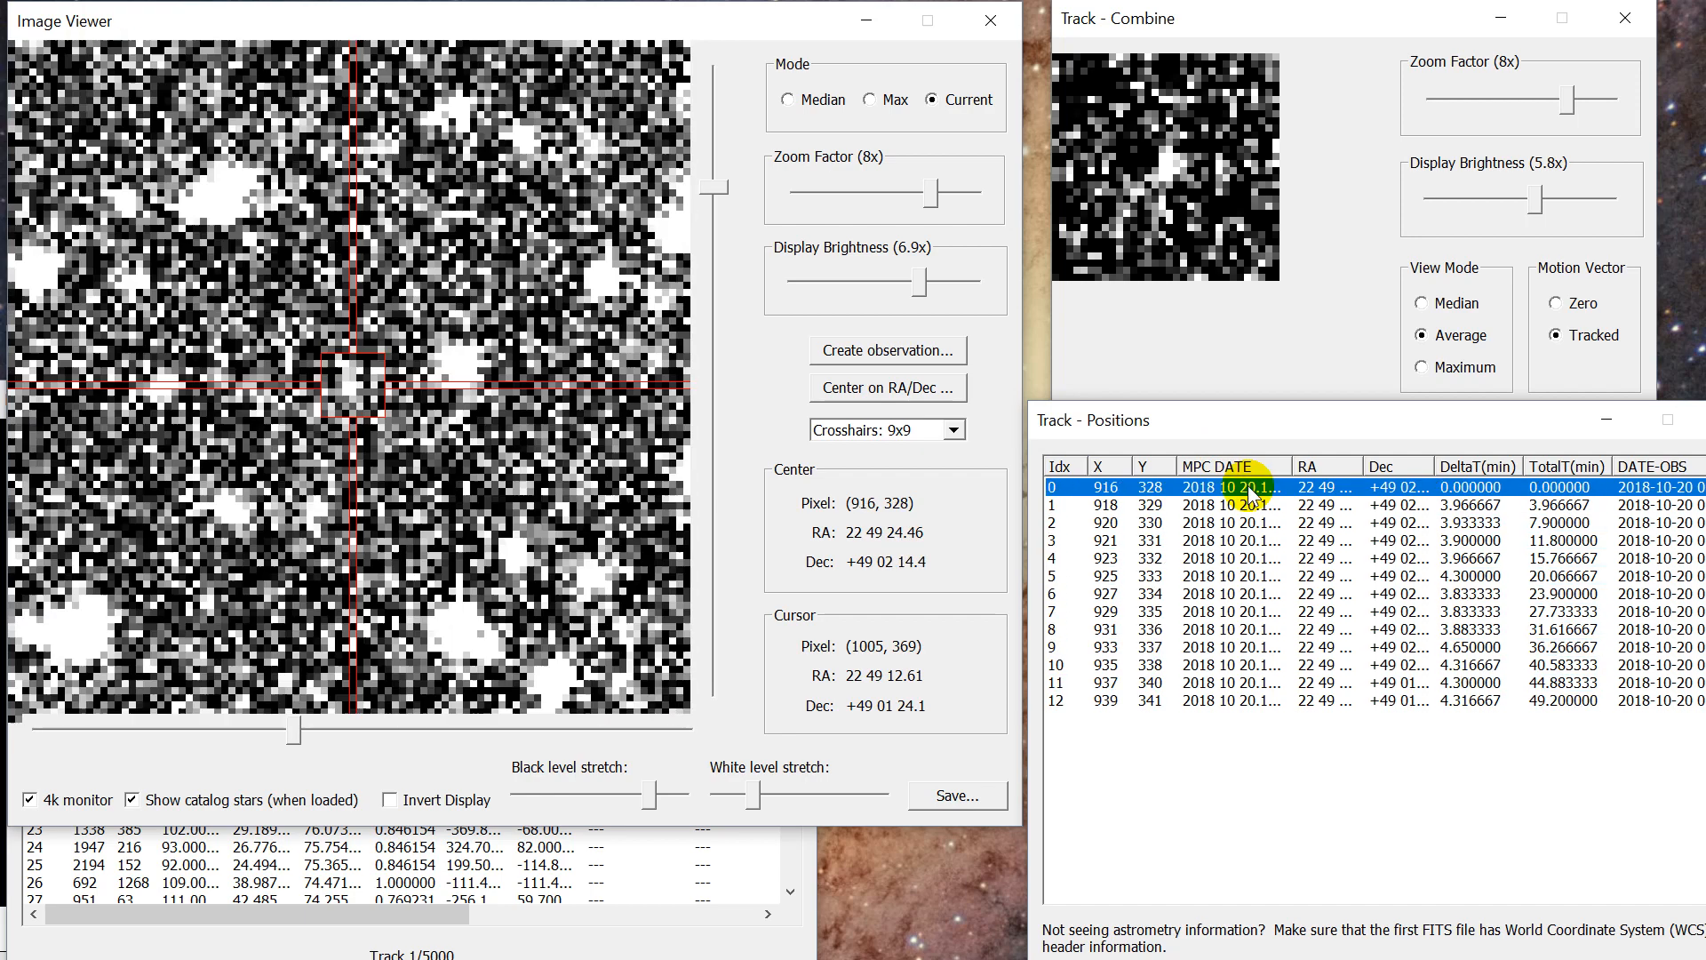
Select the optimized track 1's positions 0 through 12 to examine their combined image.
key(shift+Down)
key(shift+Down)
key(shift+Down)
key(shift+Down)
key(shift+Down)
key(shift+Down)
key(shift+Down)
key(shift+Down)
key(shift+Down)
key(shift+Down)
key(shift+Down)
key(shift+Down)
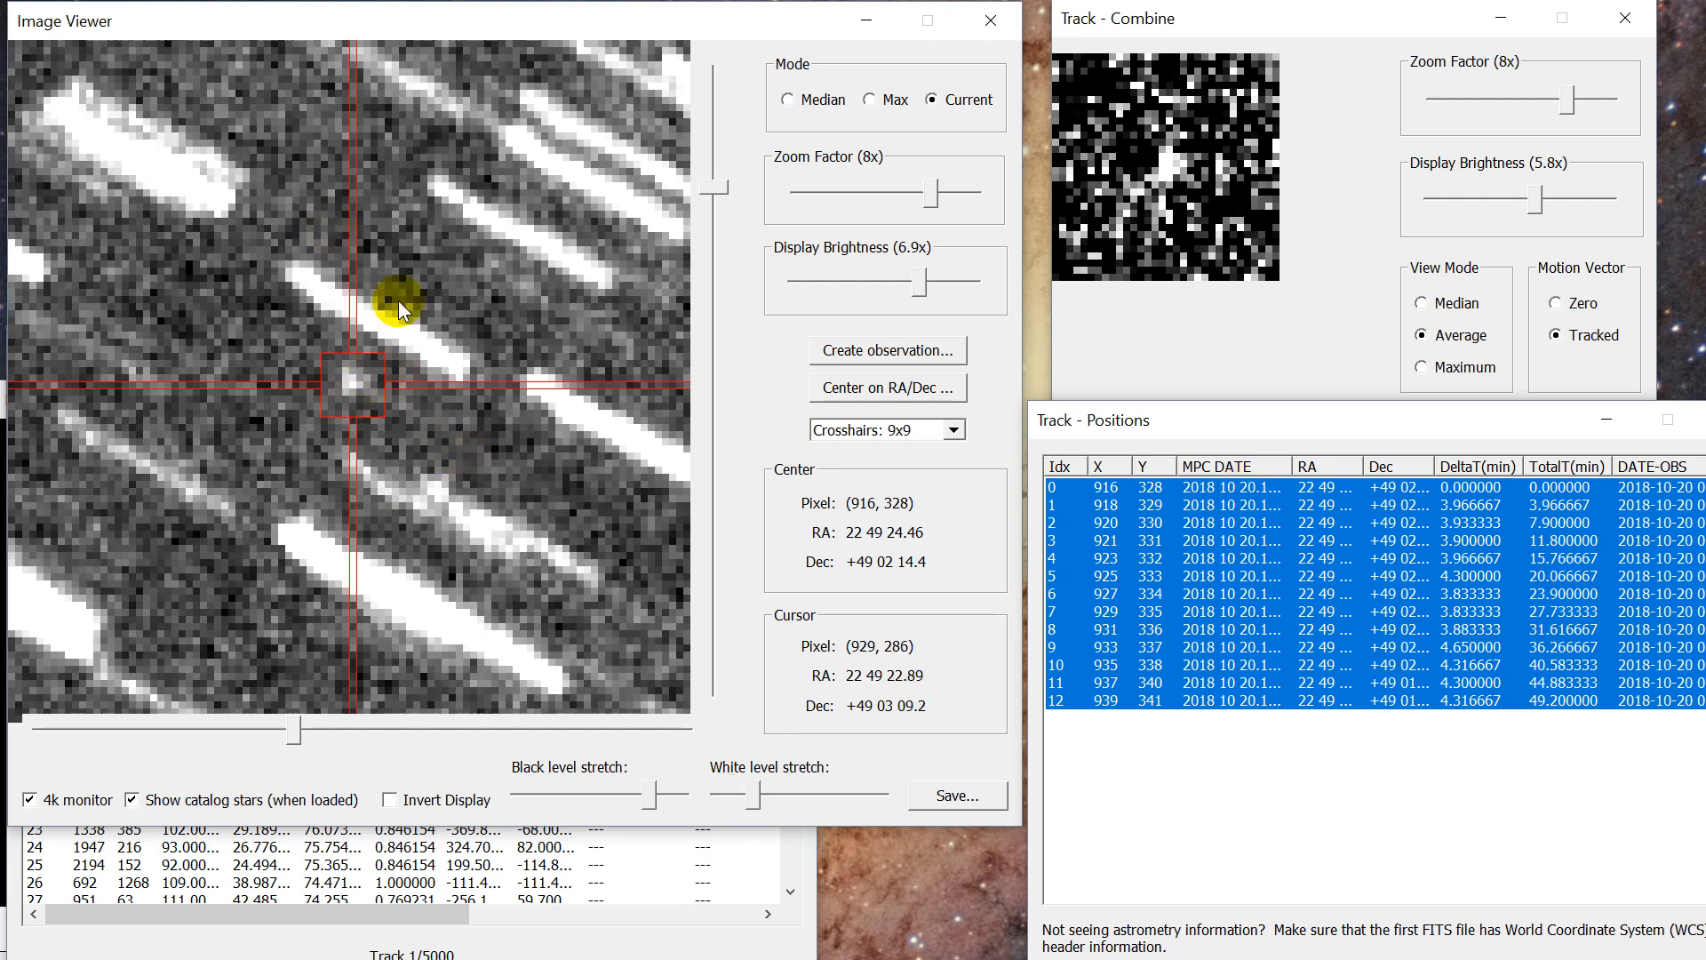
Bring the Track - Navigator window forward and load the MPCORB database from the local Astrometrica MPCOrb.dat file.
click(495, 944)
drag(267, 349, 272, 333)
click(30, 357)
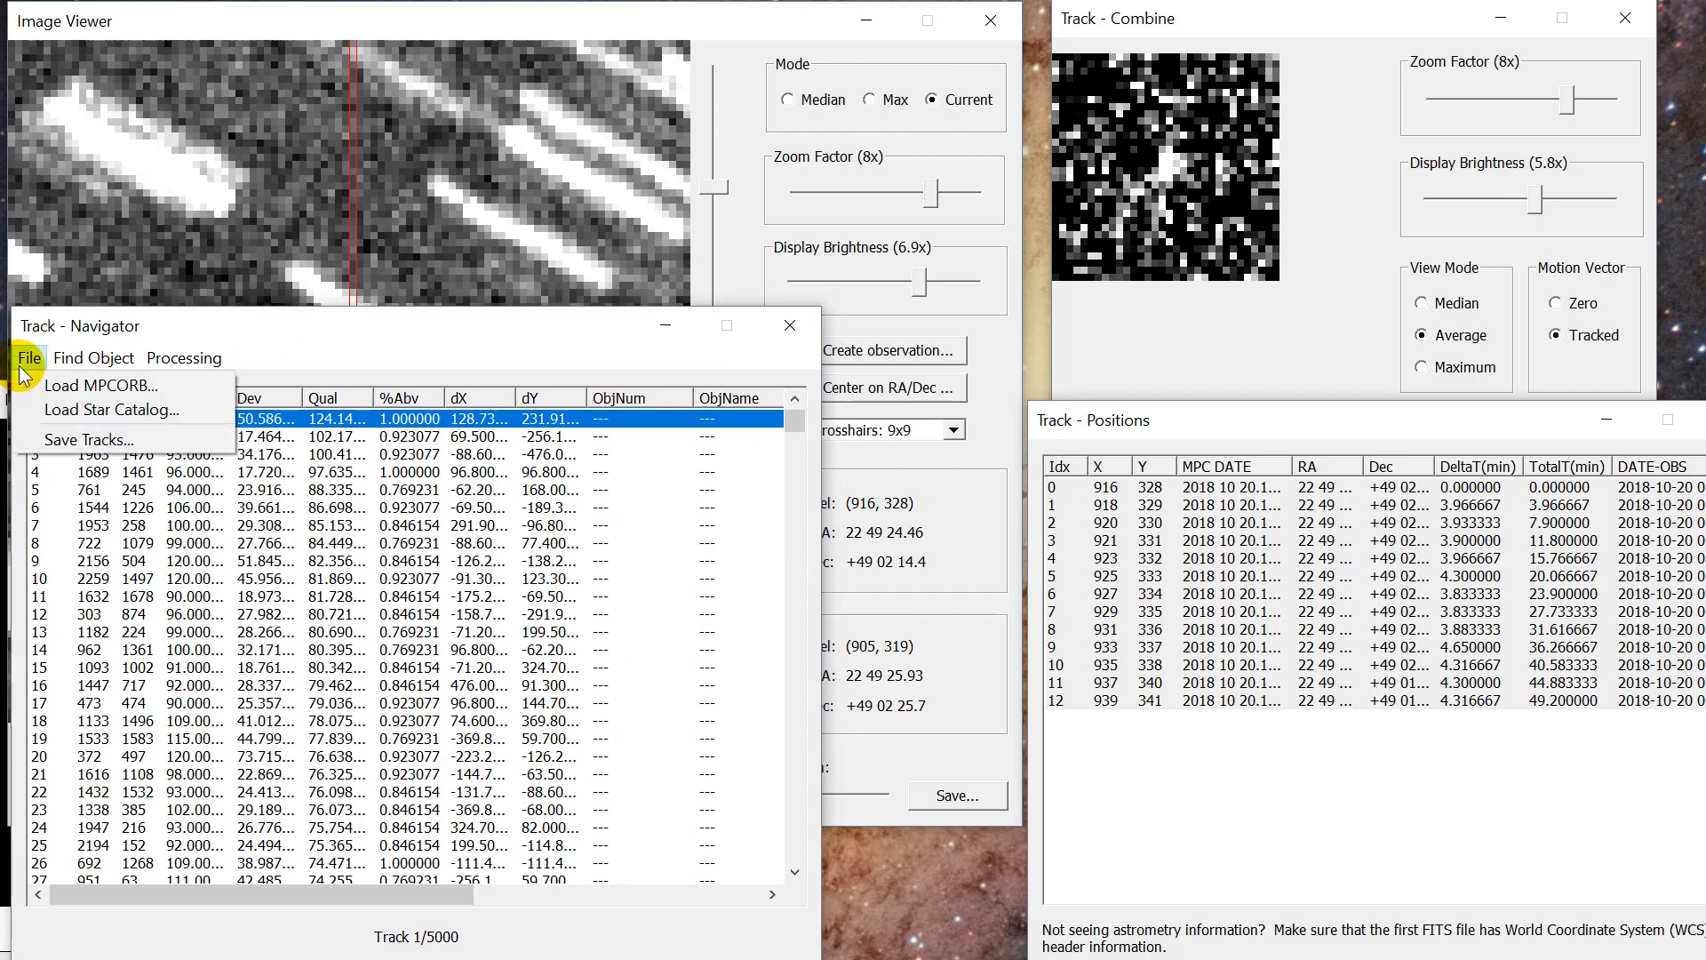
click(102, 388)
drag(386, 466, 462, 443)
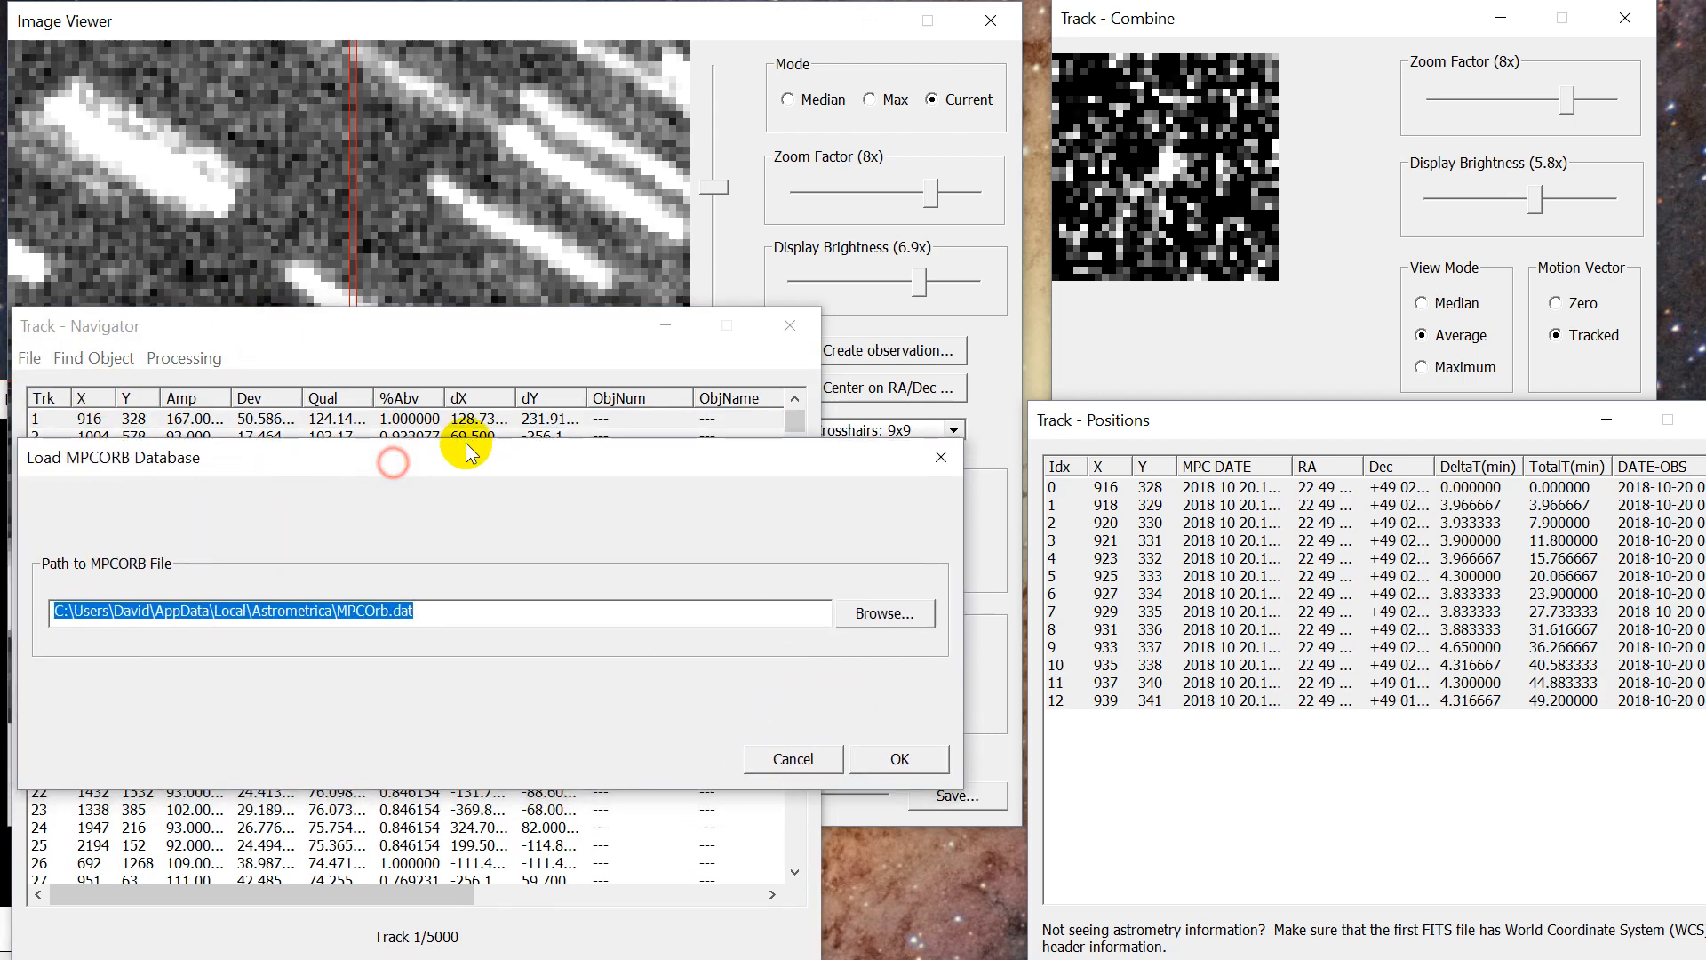
drag(507, 609, 45, 640)
click(365, 608)
drag(433, 604, 5, 628)
click(900, 758)
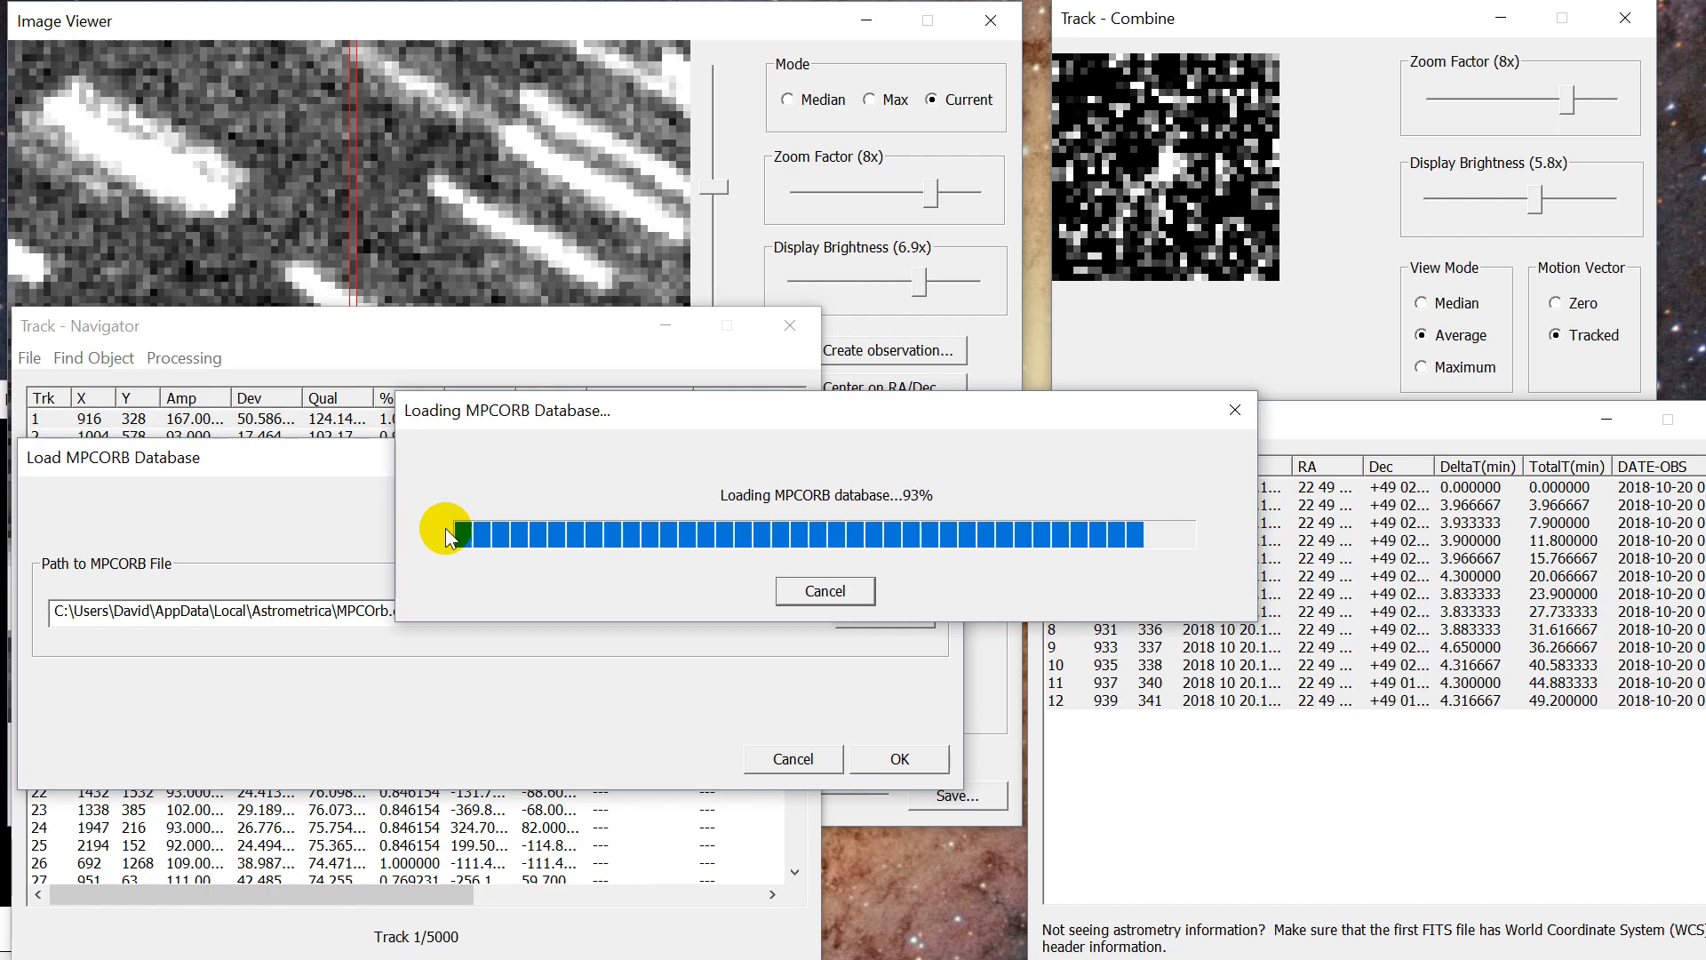
click(551, 676)
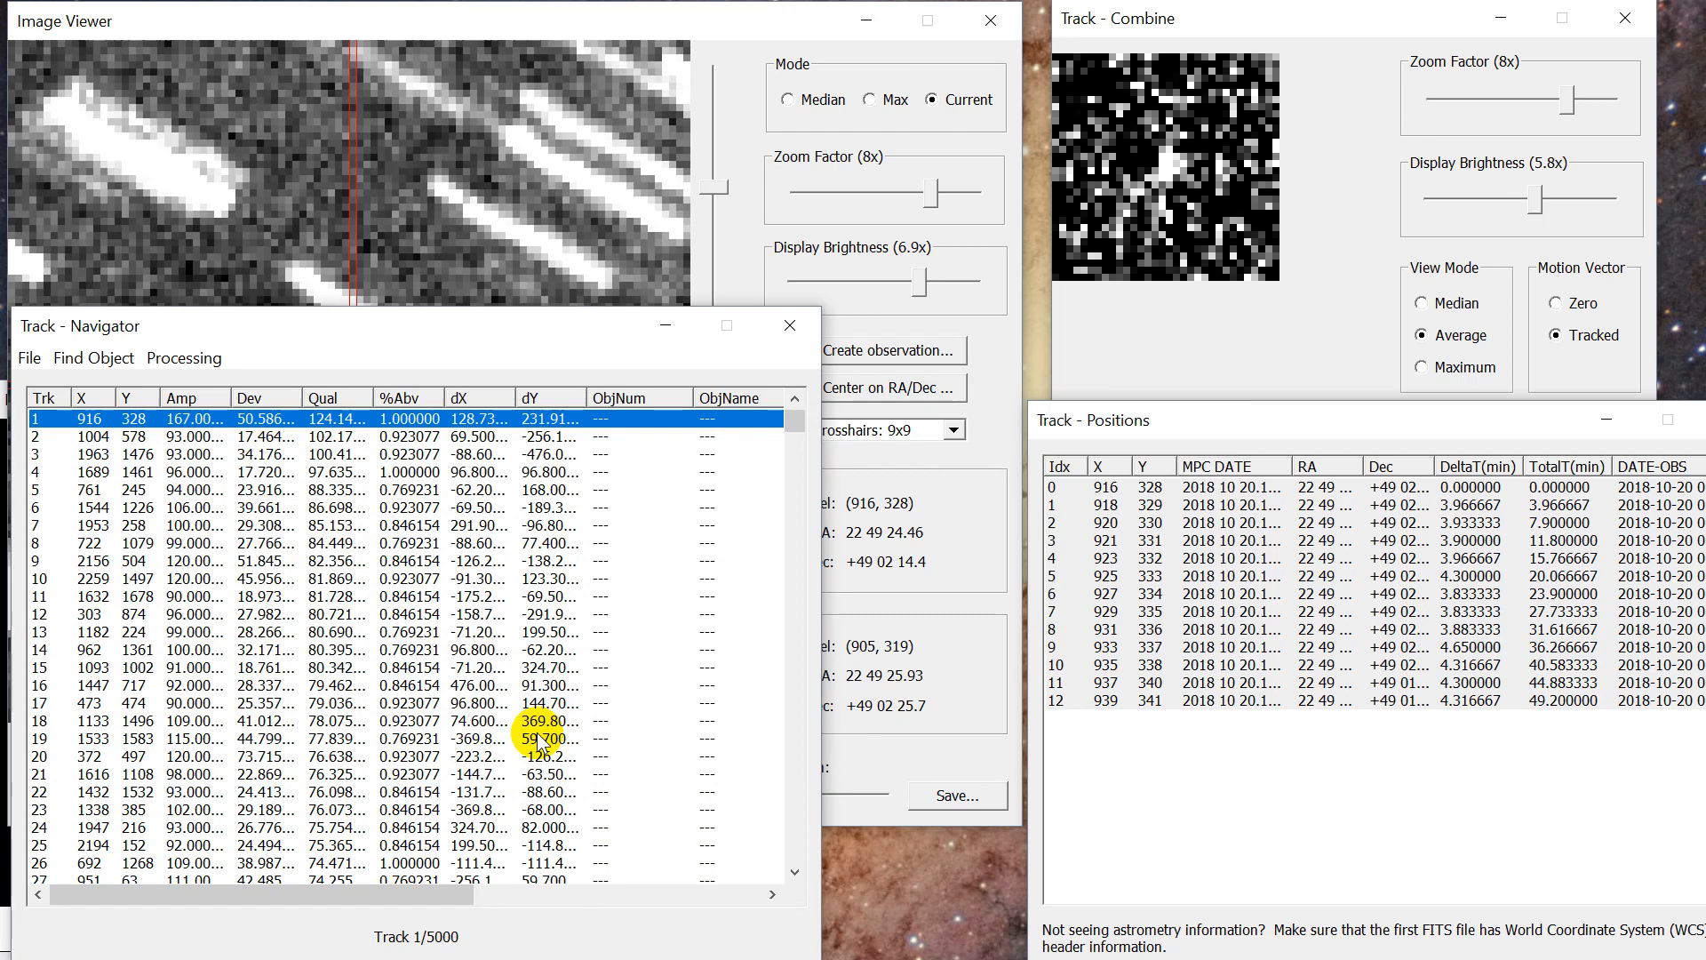
Examine track 1's matched object name, magnitude, distance and speed, widening the ObjDist column to read its full value.
click(302, 889)
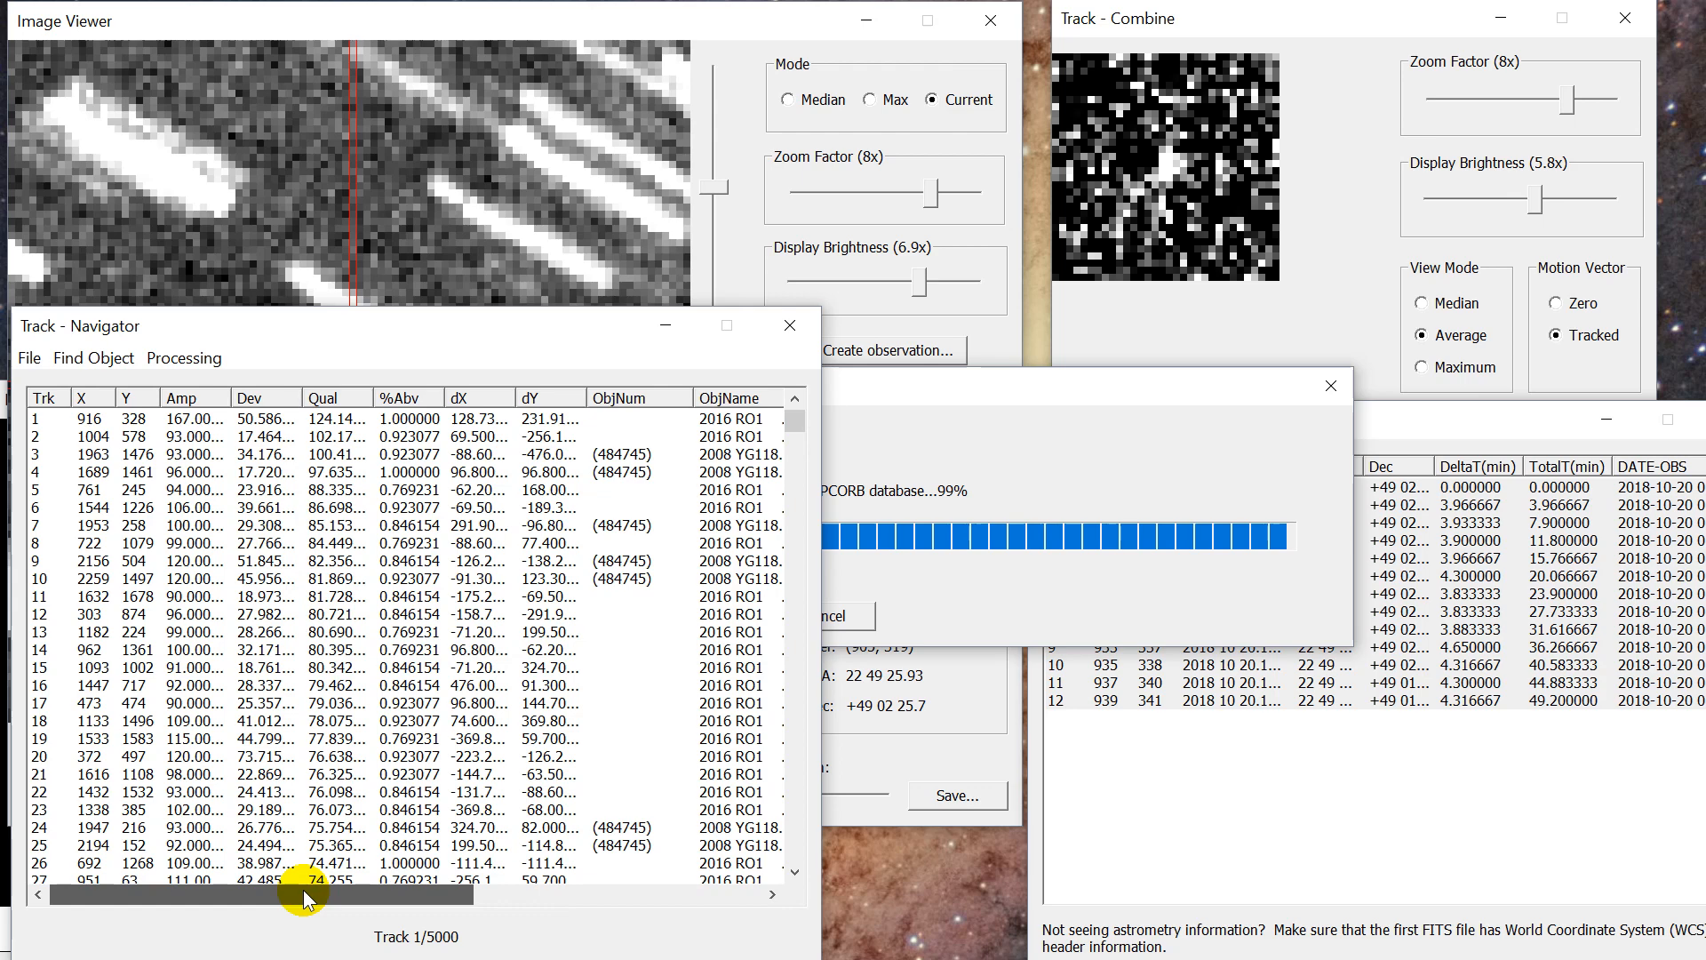
drag(302, 888, 445, 890)
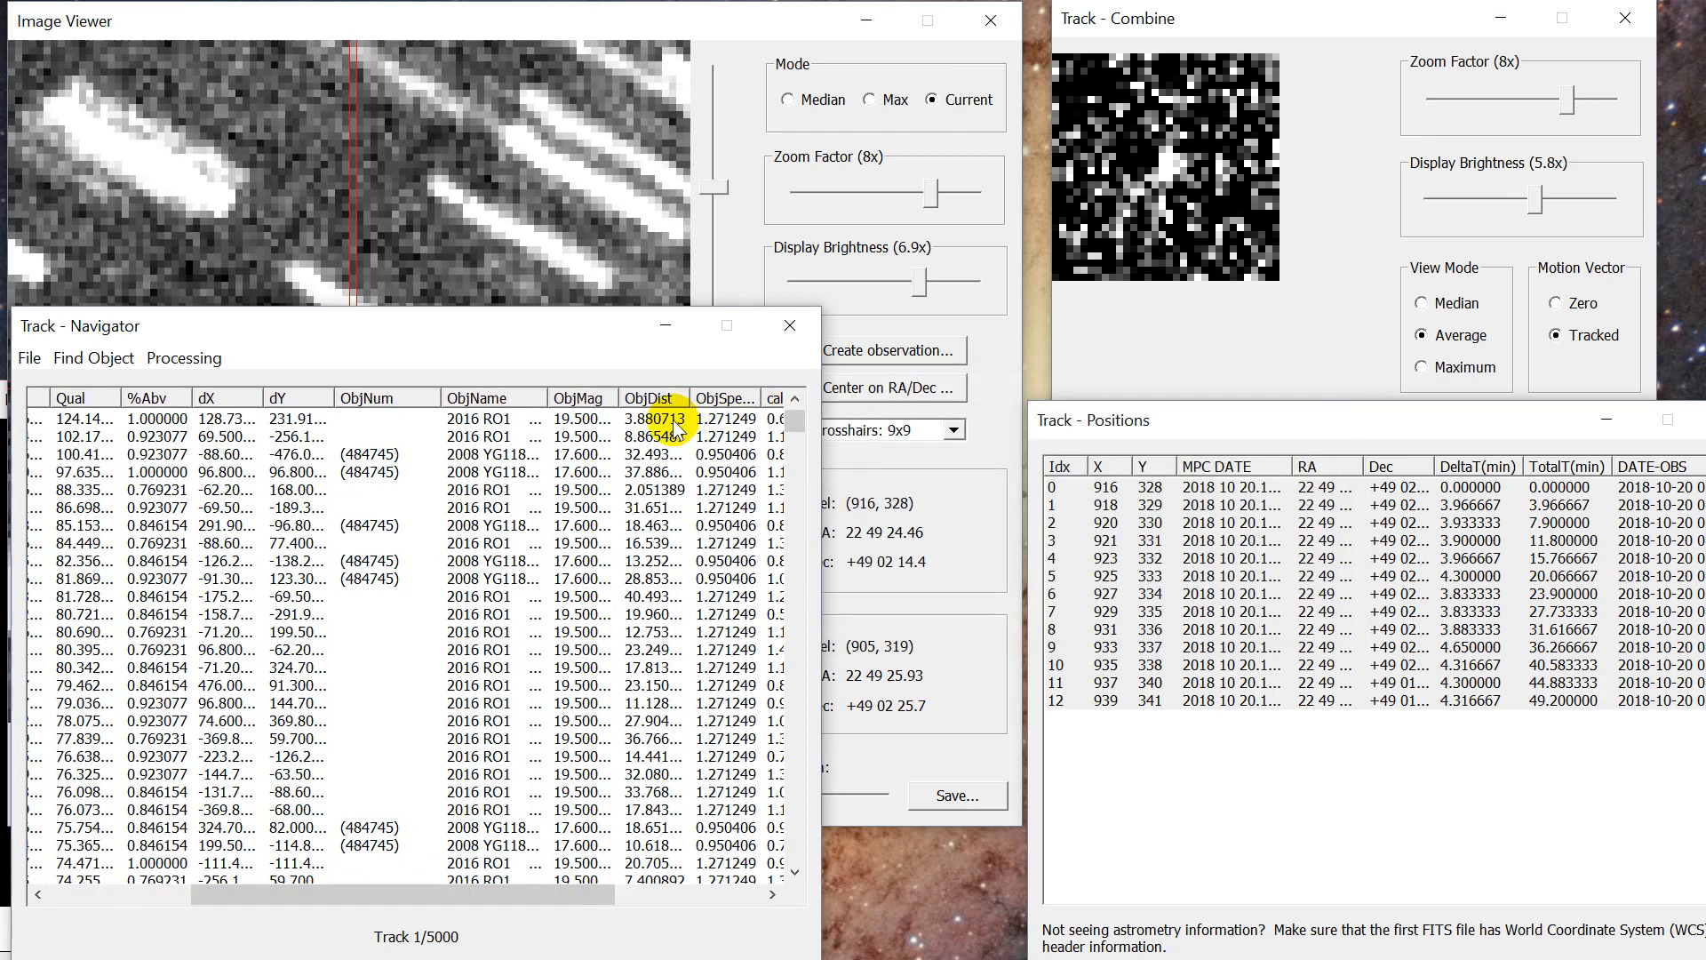
mouse_move(588, 898)
mouse_down()
mouse_move(393, 889)
mouse_move(575, 878)
mouse_up()
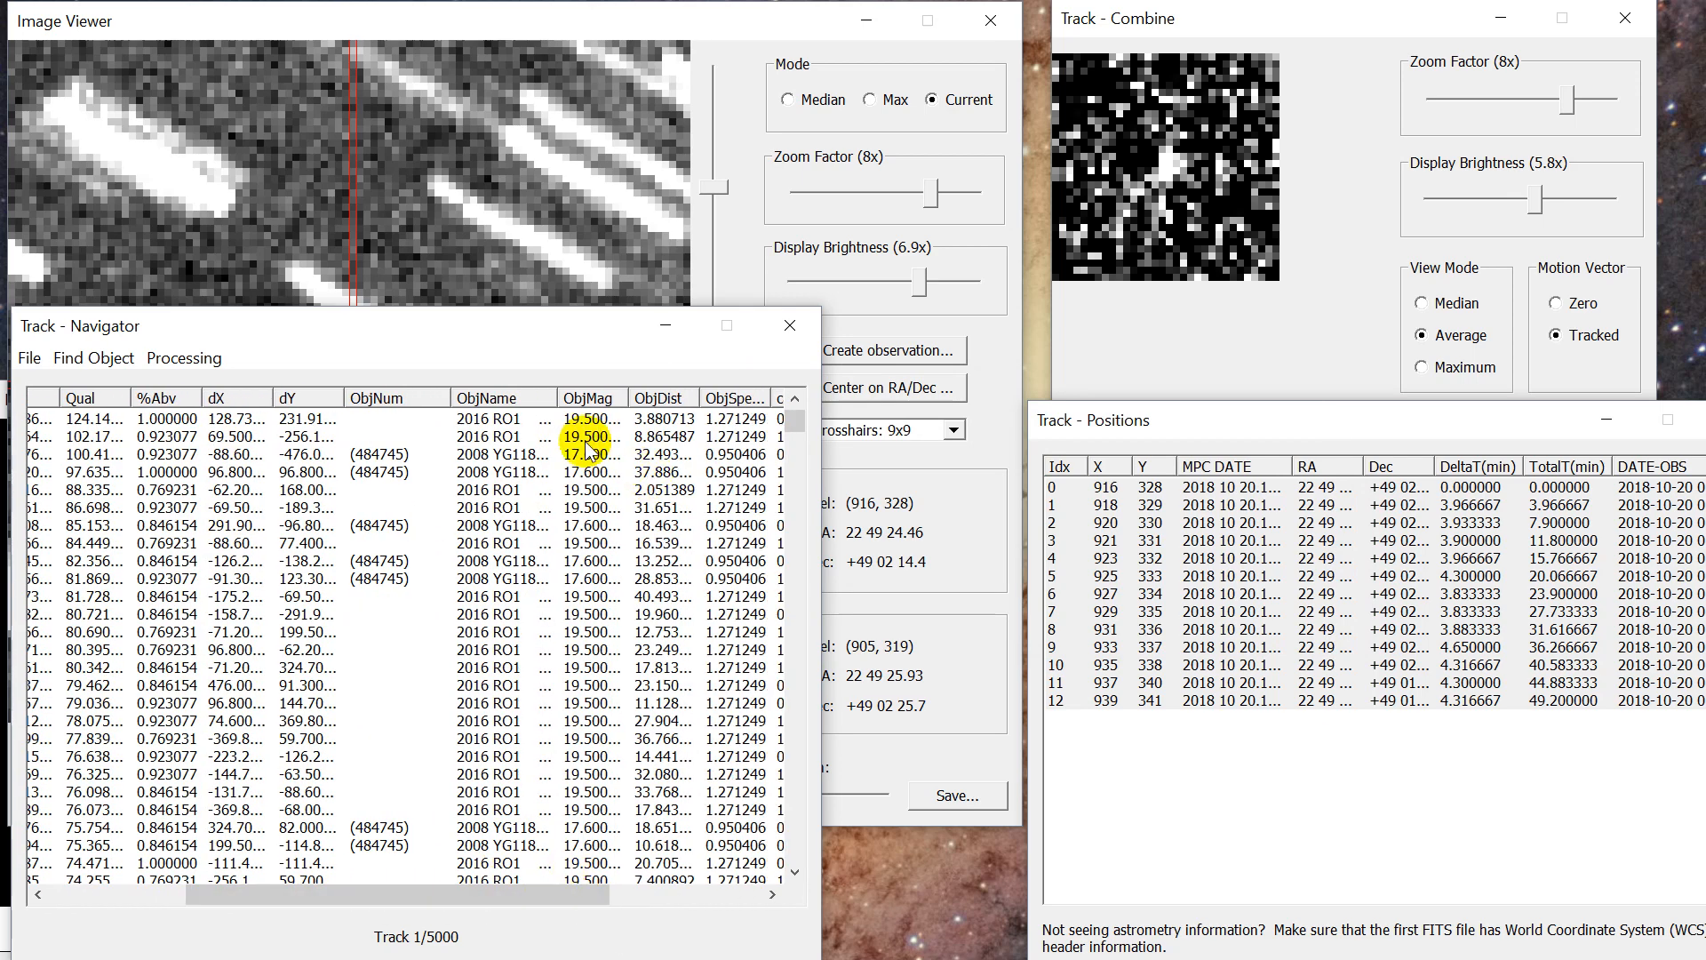
click(485, 421)
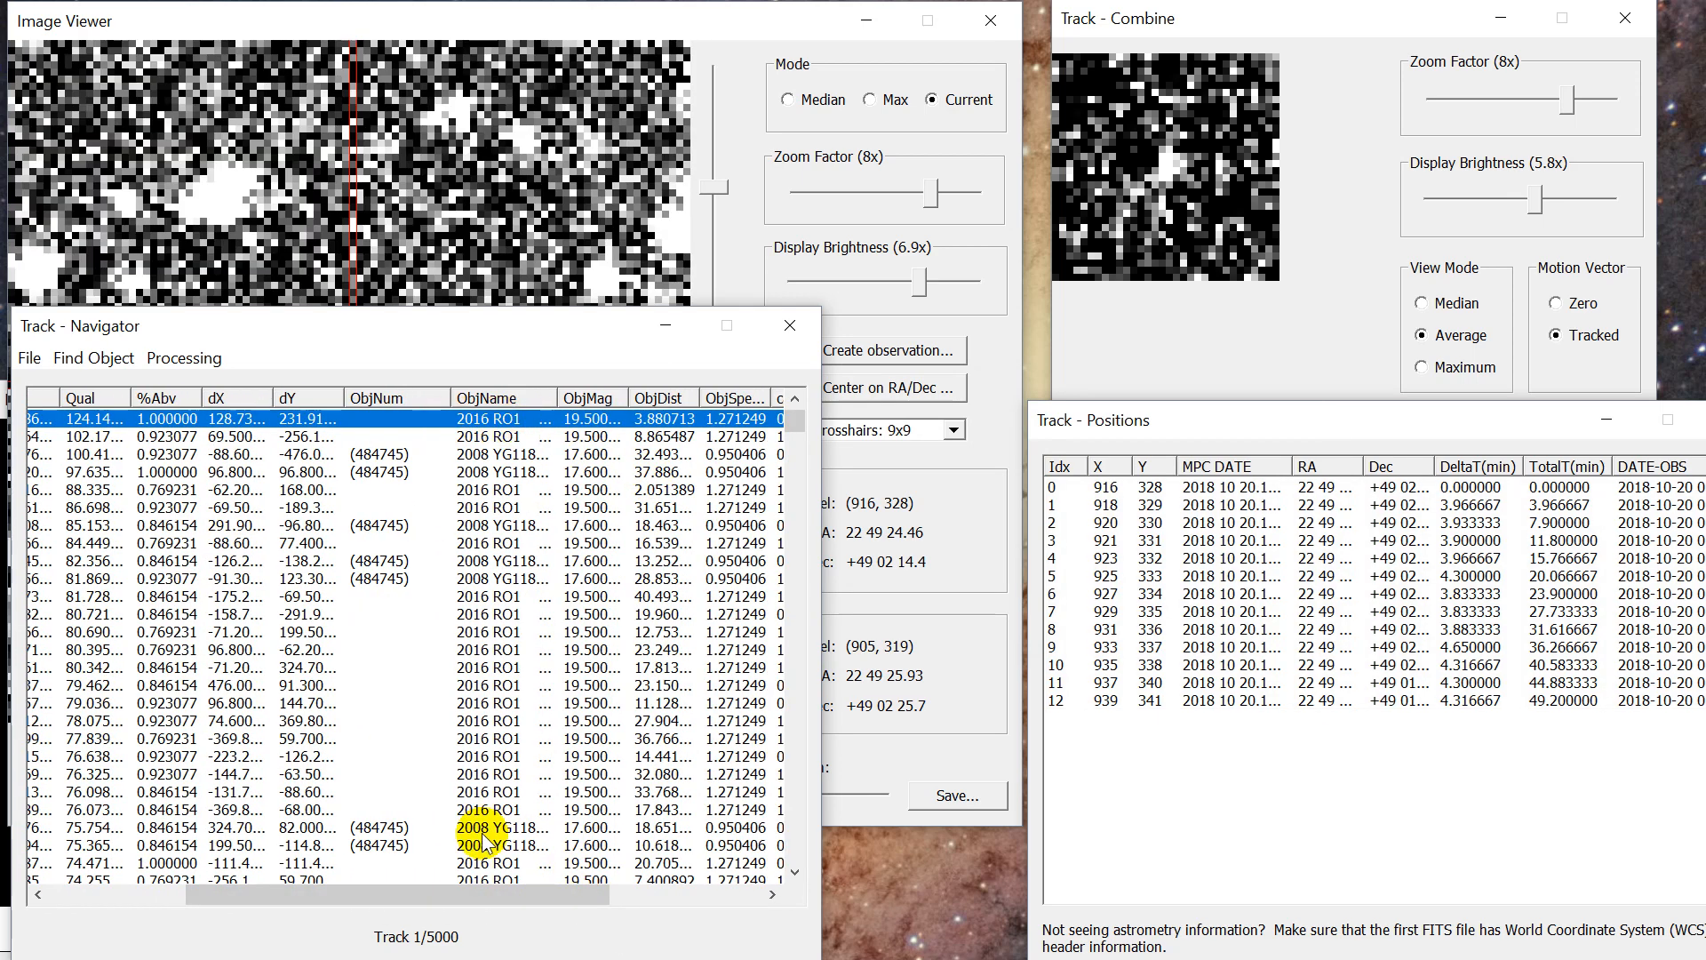
drag(490, 895, 531, 894)
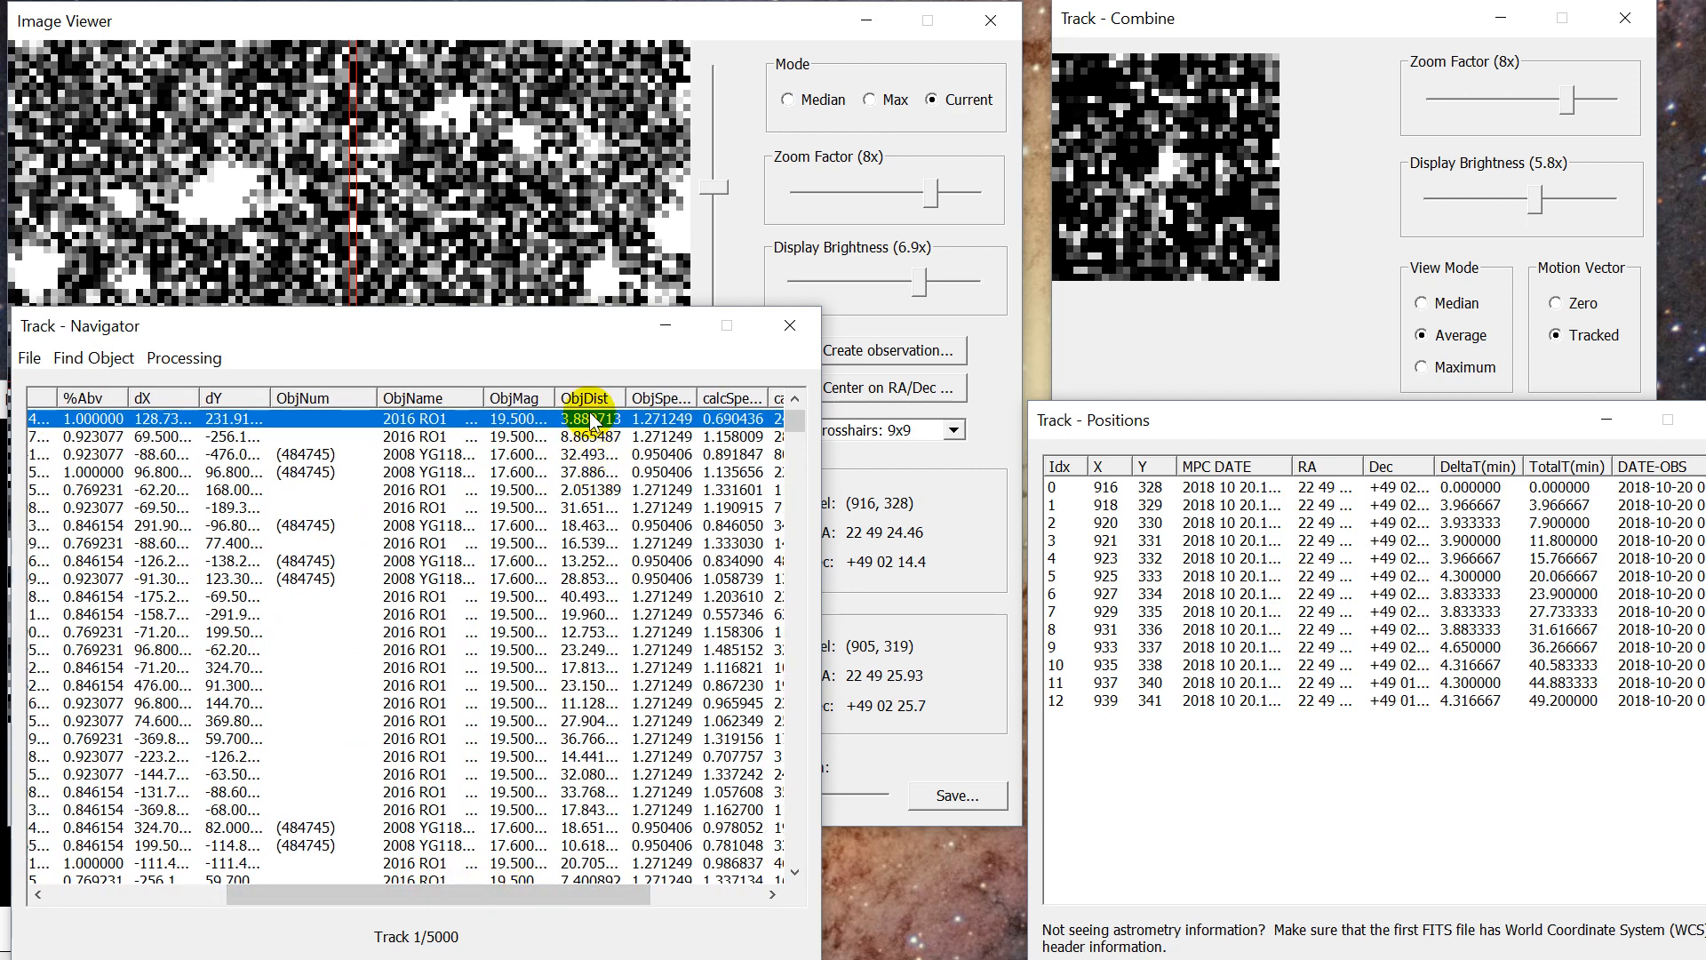
mouse_move(627, 397)
mouse_down()
mouse_move(665, 397)
mouse_move(644, 400)
mouse_up()
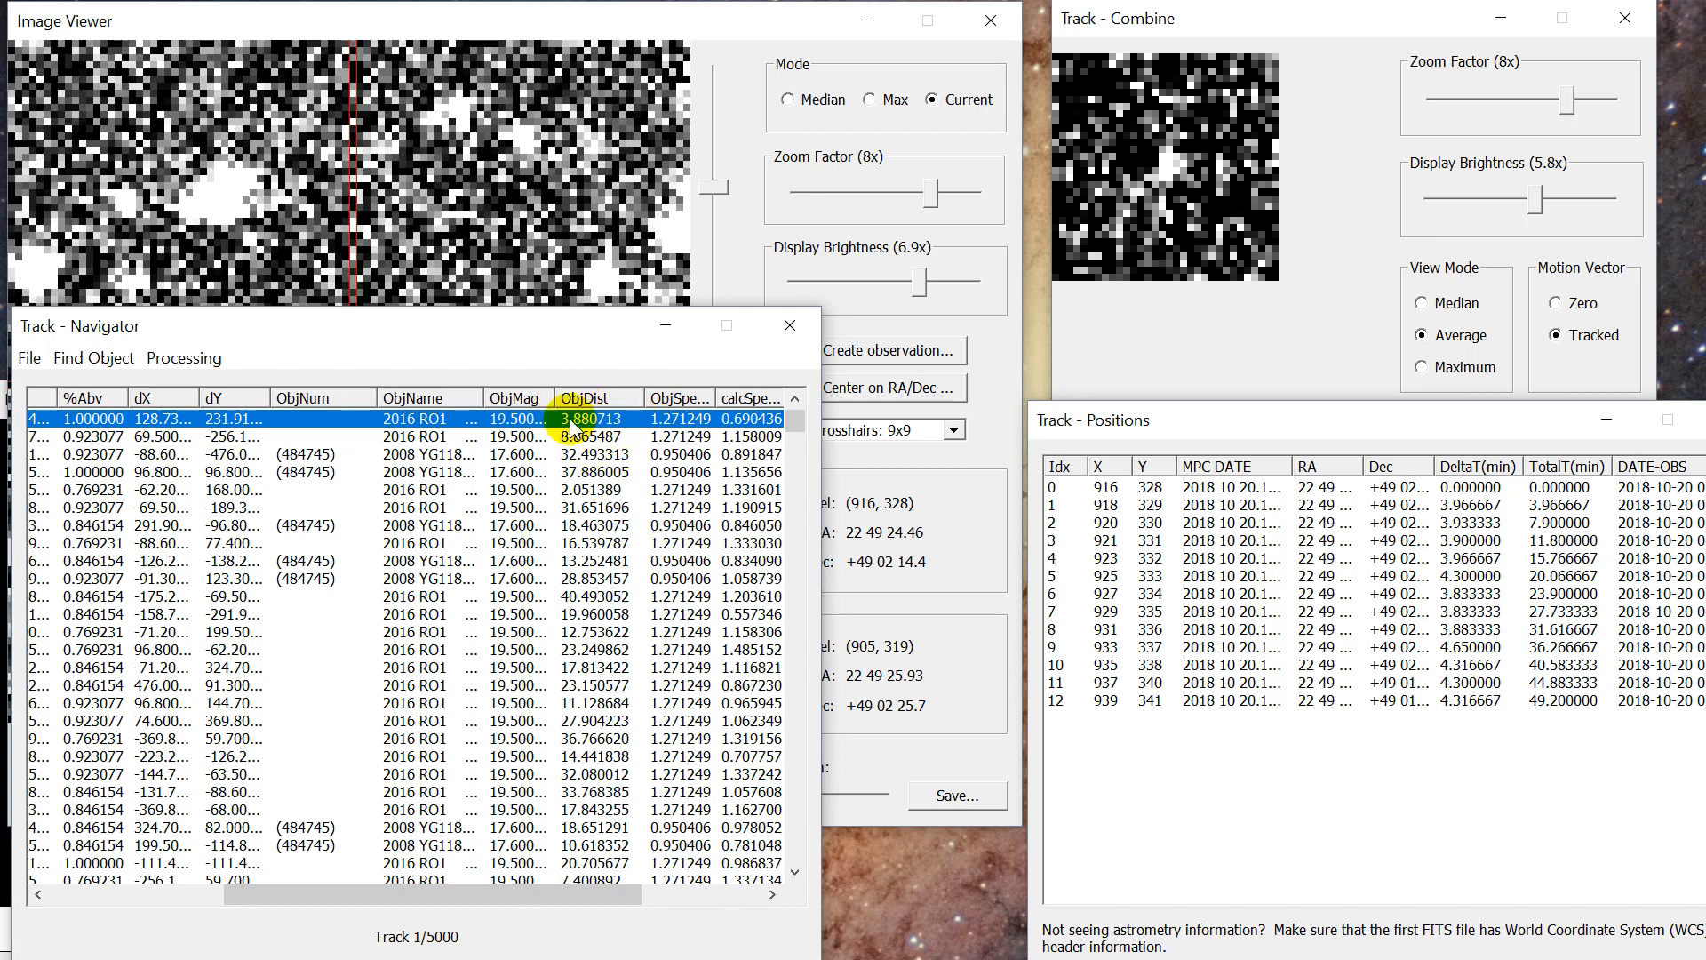
drag(549, 893, 255, 893)
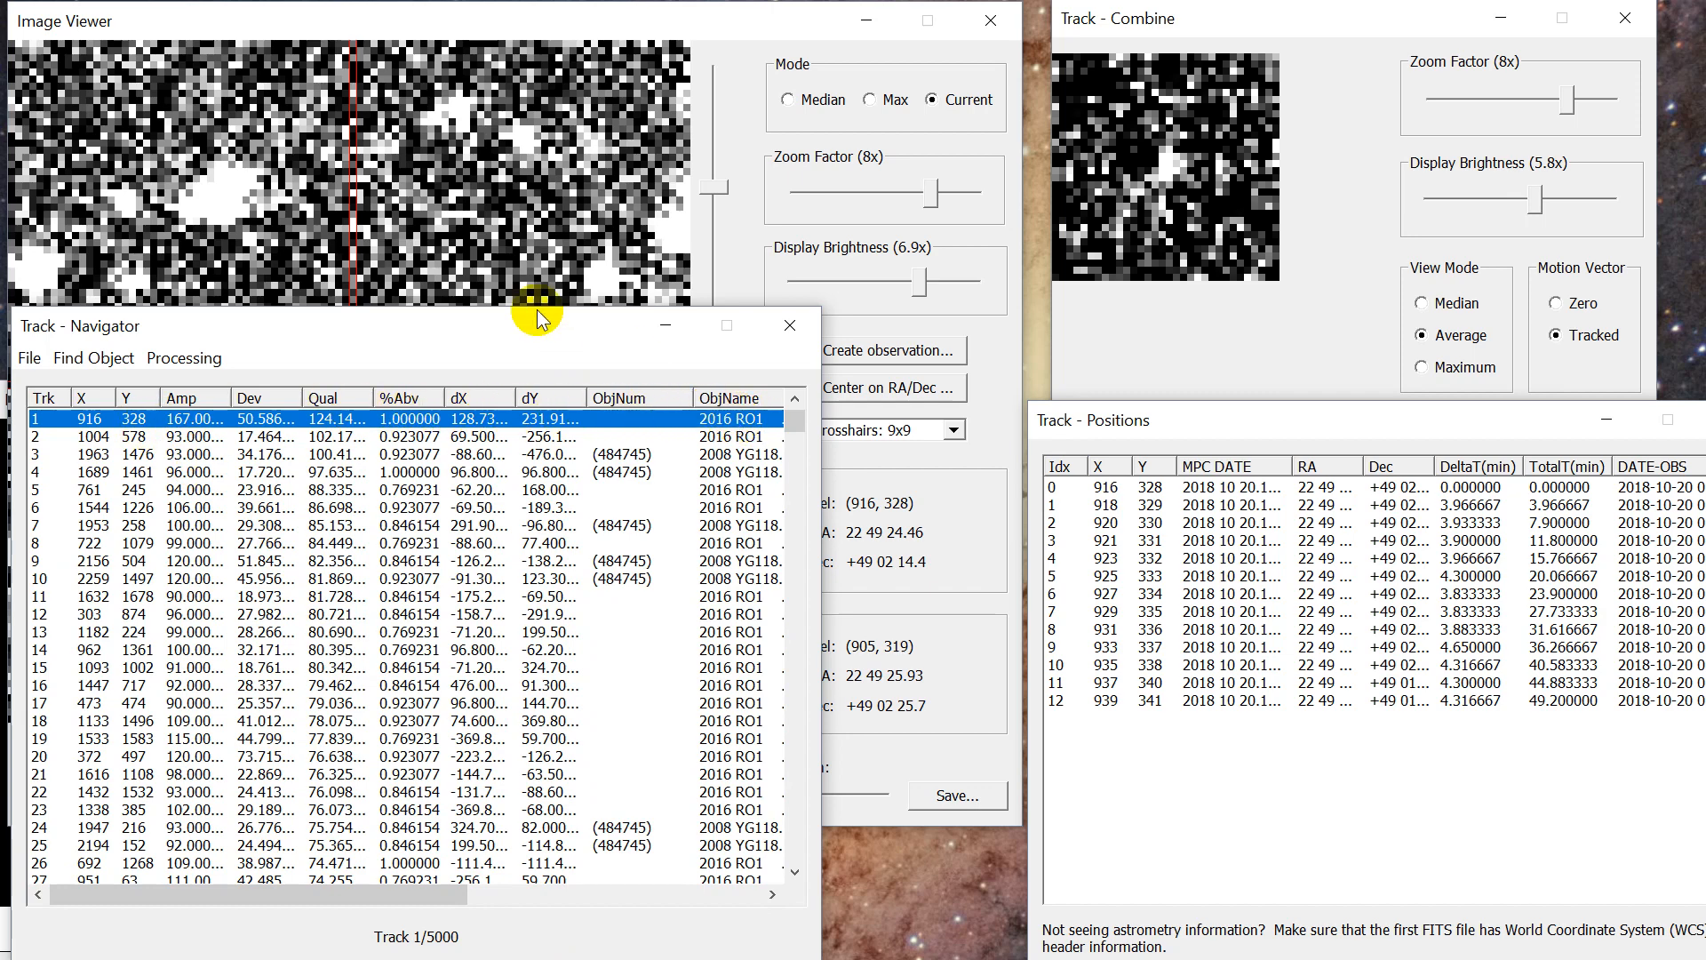
Load the star catalog by extracting stars from the local UCAC4 copy in D:\UCAC4.
mouse_move(533, 324)
mouse_down()
mouse_move(626, 757)
mouse_move(516, 418)
mouse_move(519, 325)
mouse_up()
click(12, 359)
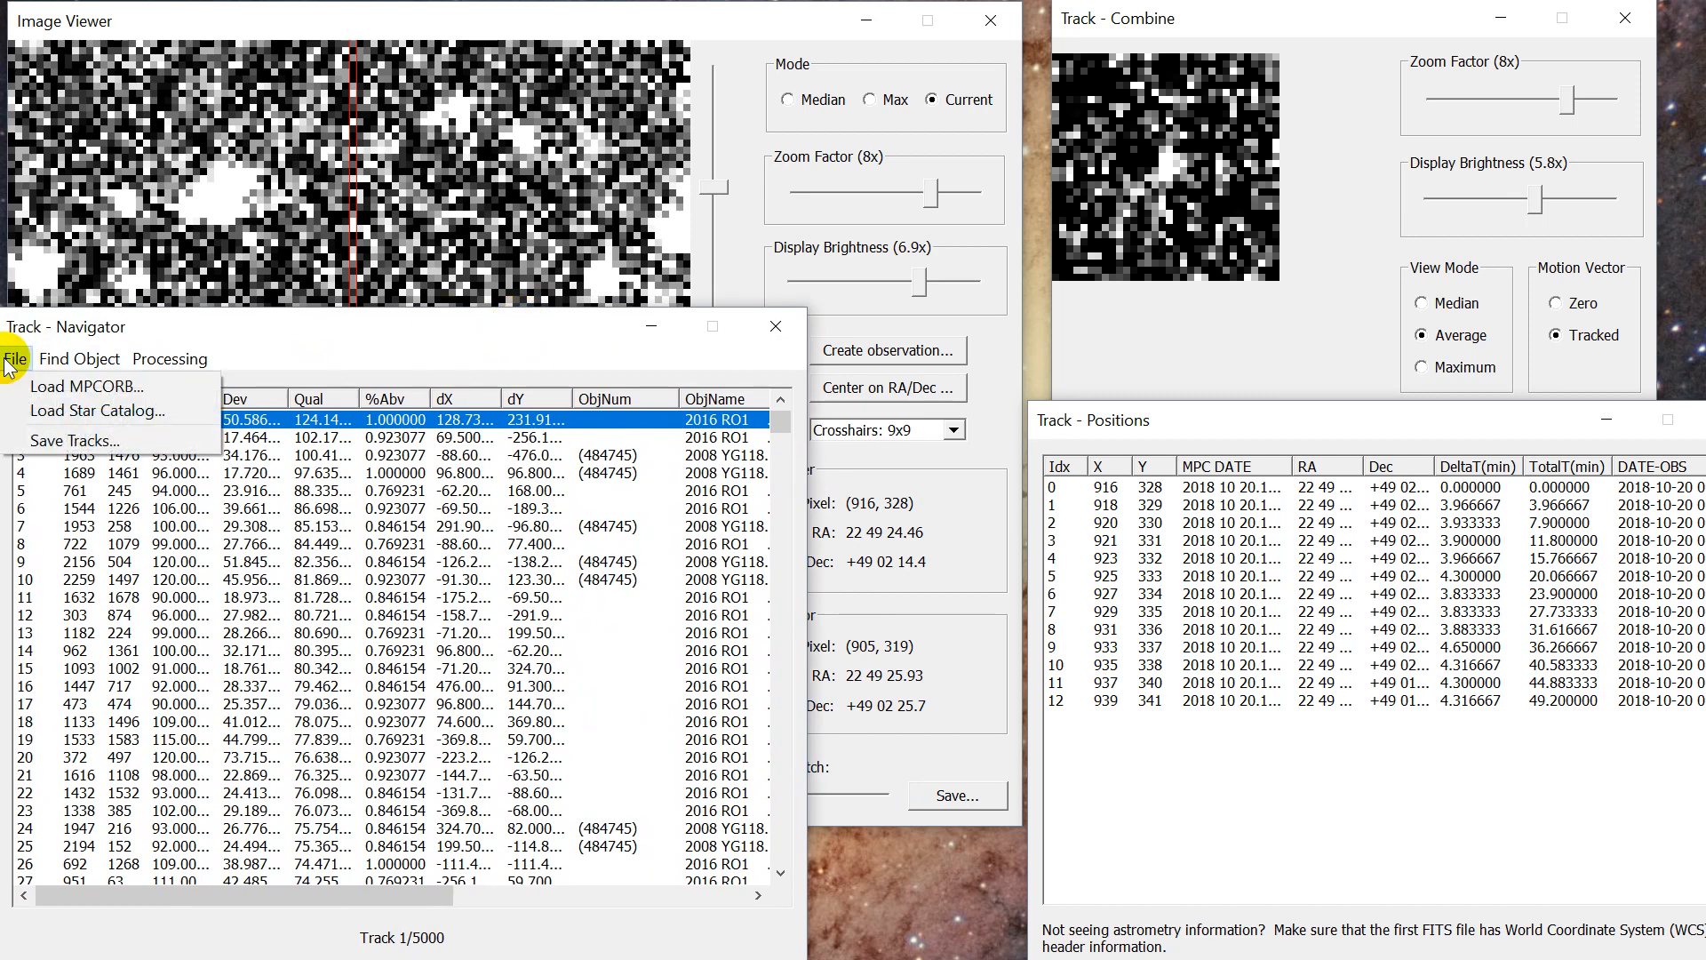
click(53, 410)
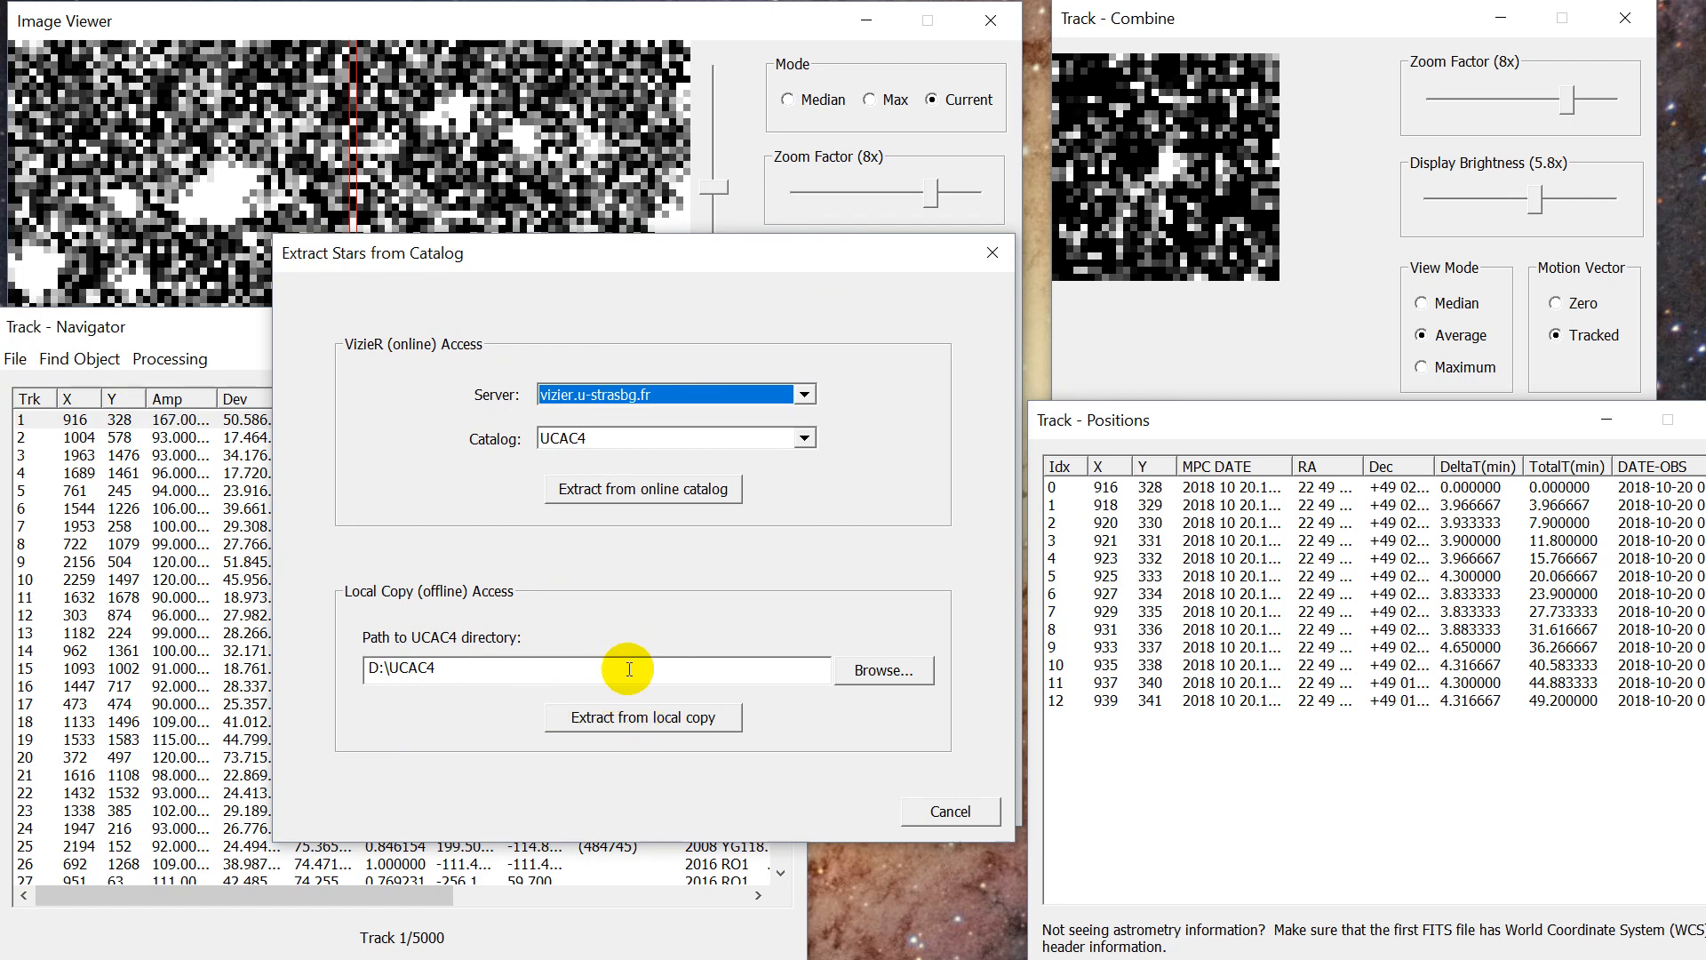
click(667, 711)
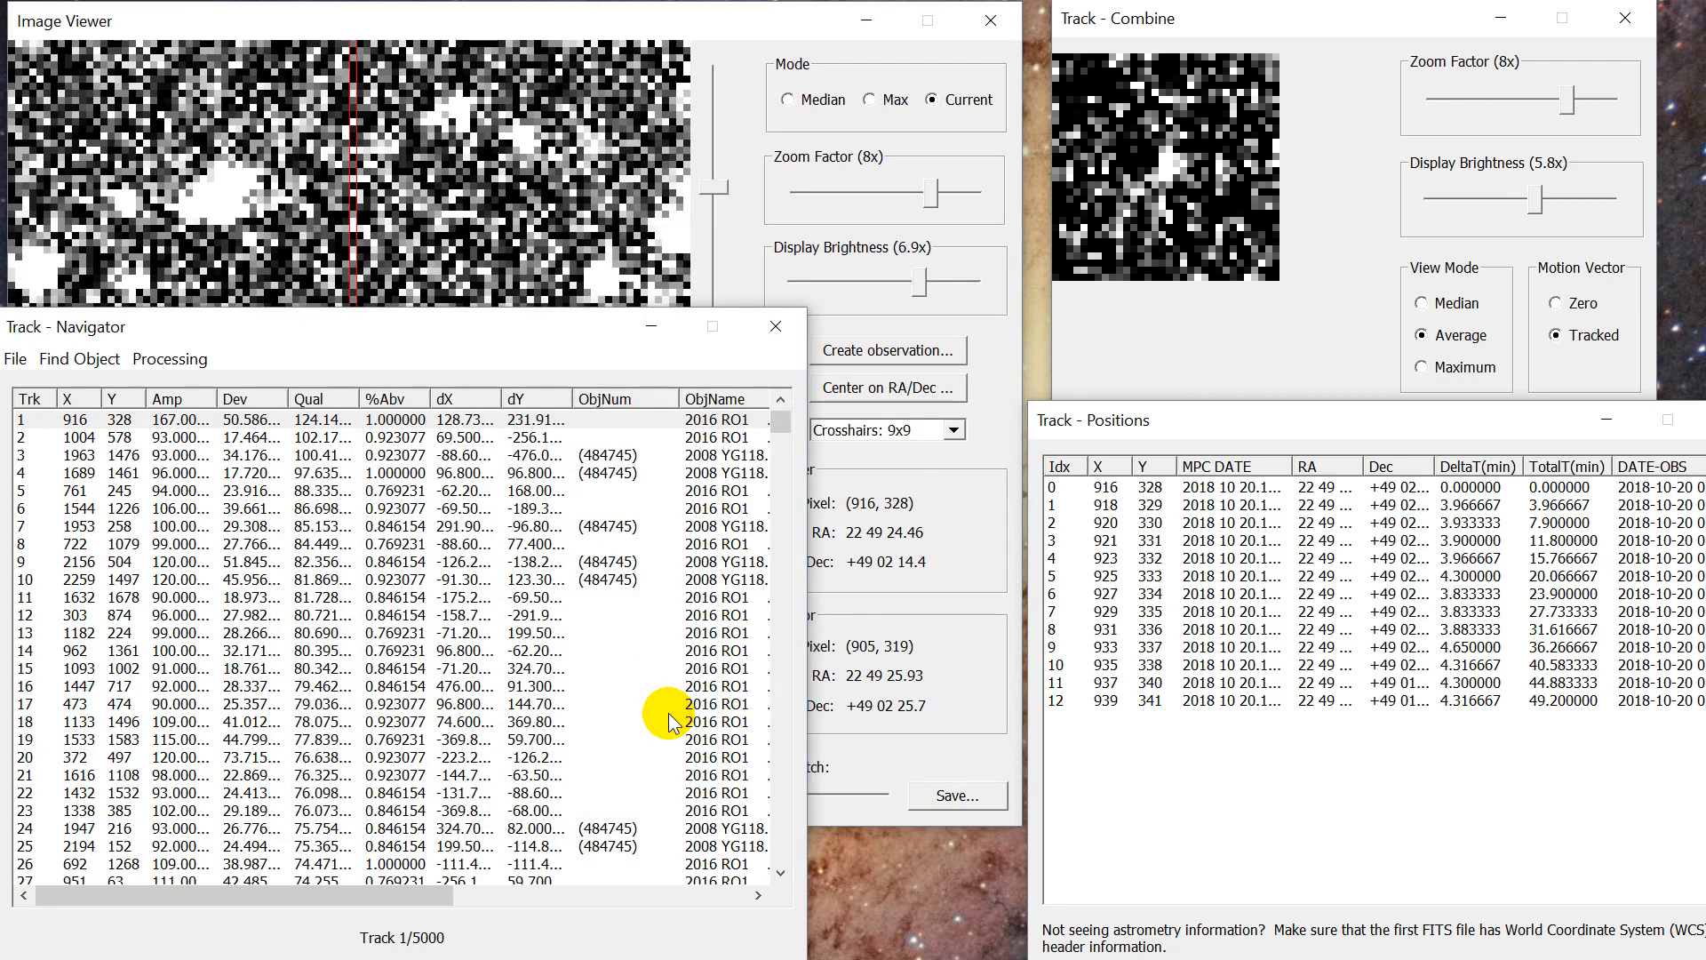
Move the Track - Positions window fully into view, dismiss the calibration notice and minimize the main Tycho window.
drag(1373, 425, 1316, 377)
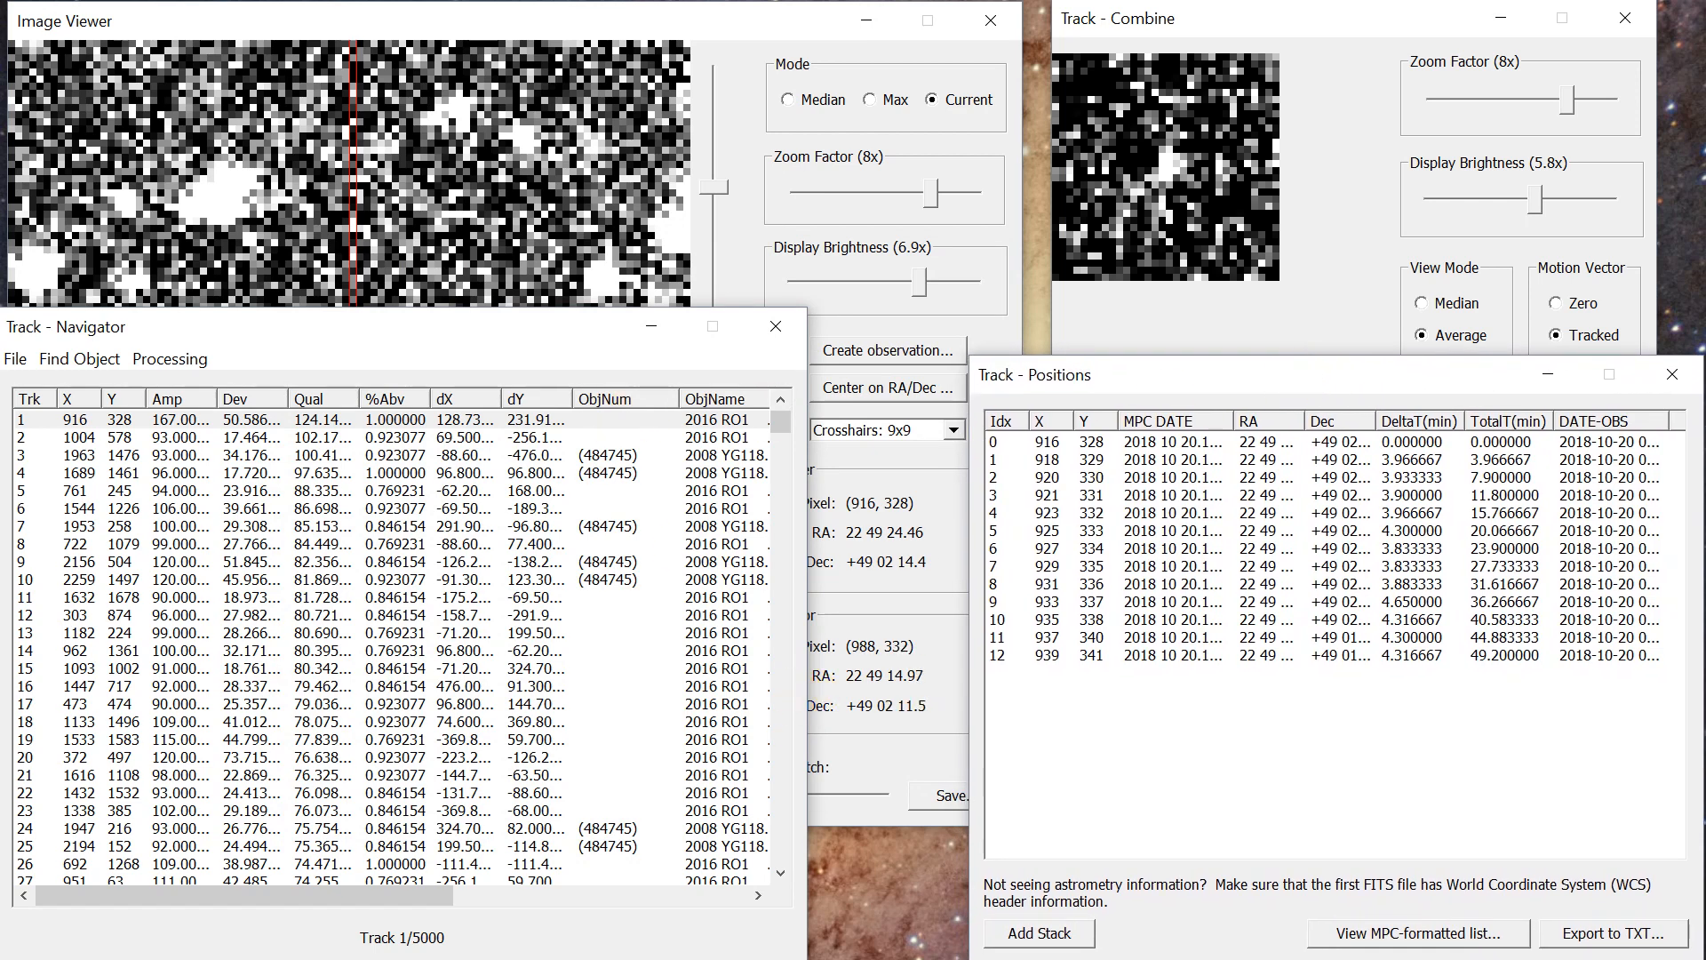
click(1174, 958)
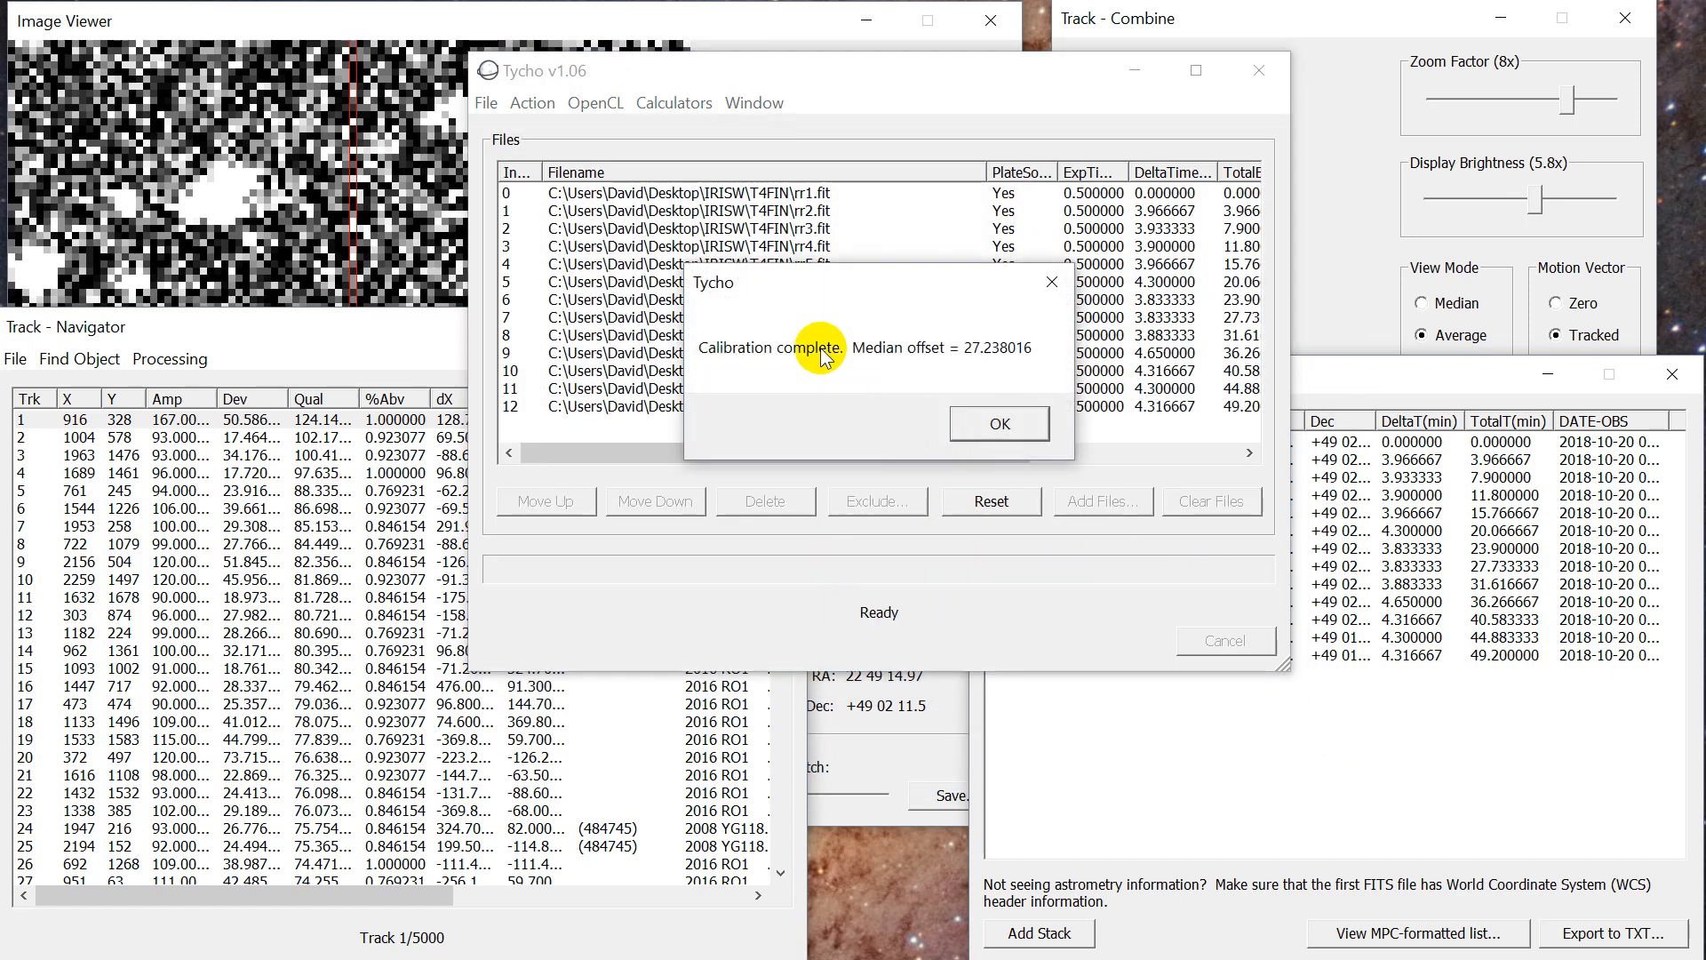
click(1006, 425)
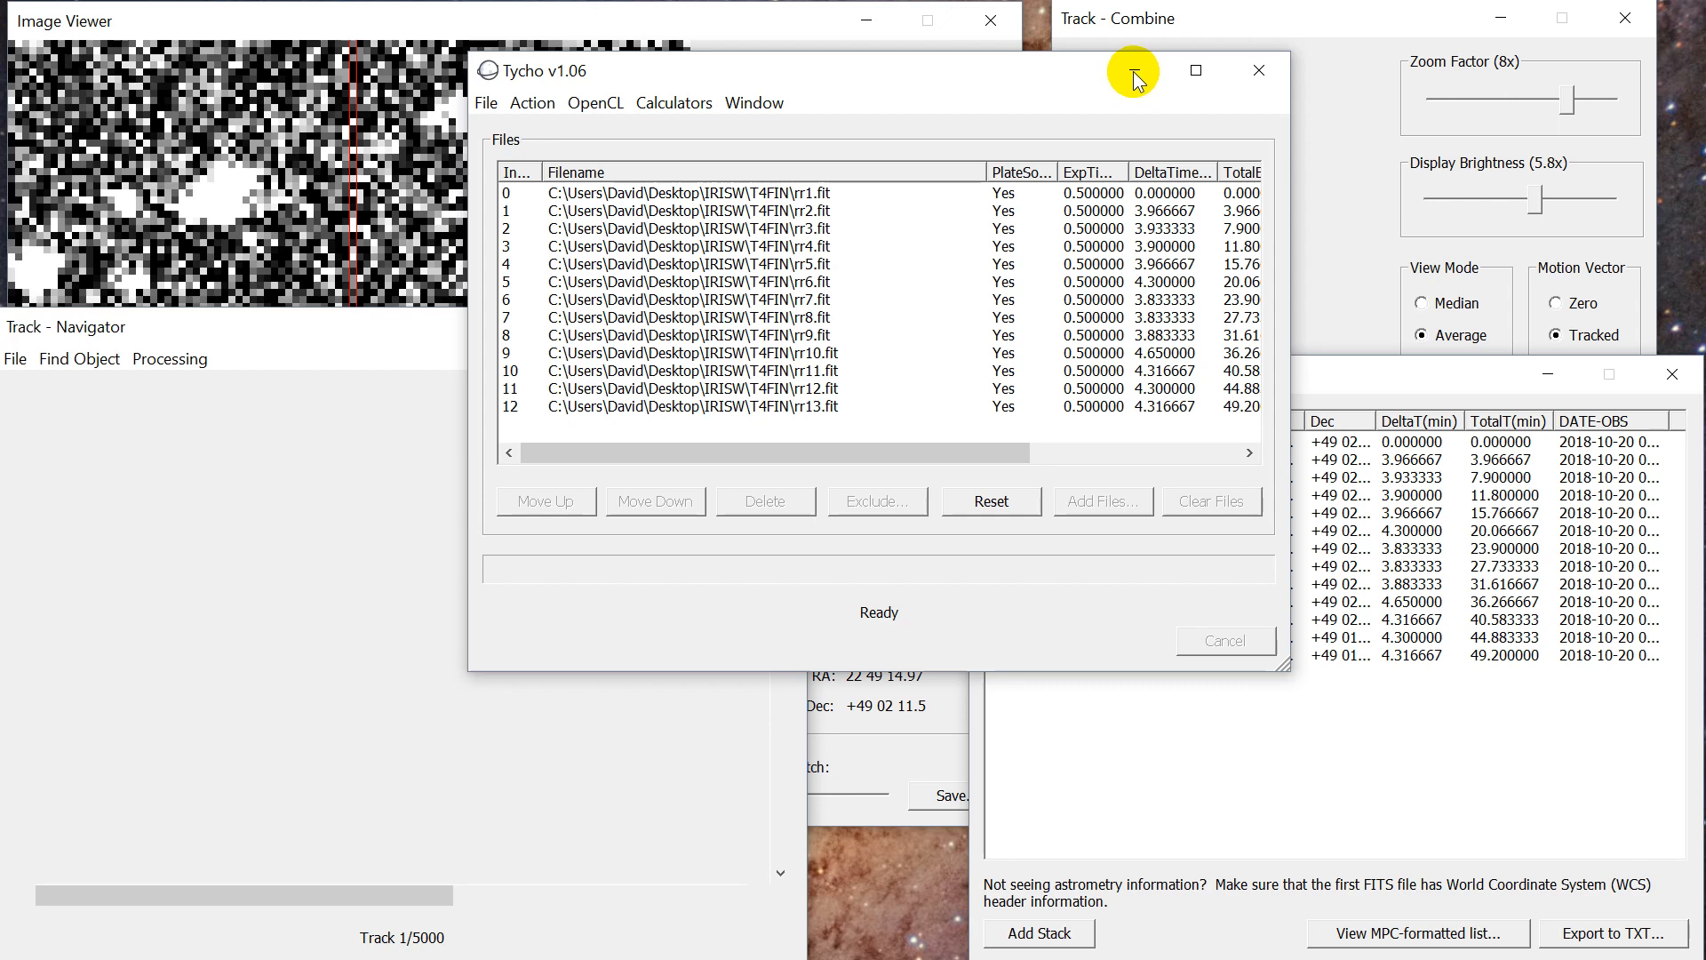
click(1134, 76)
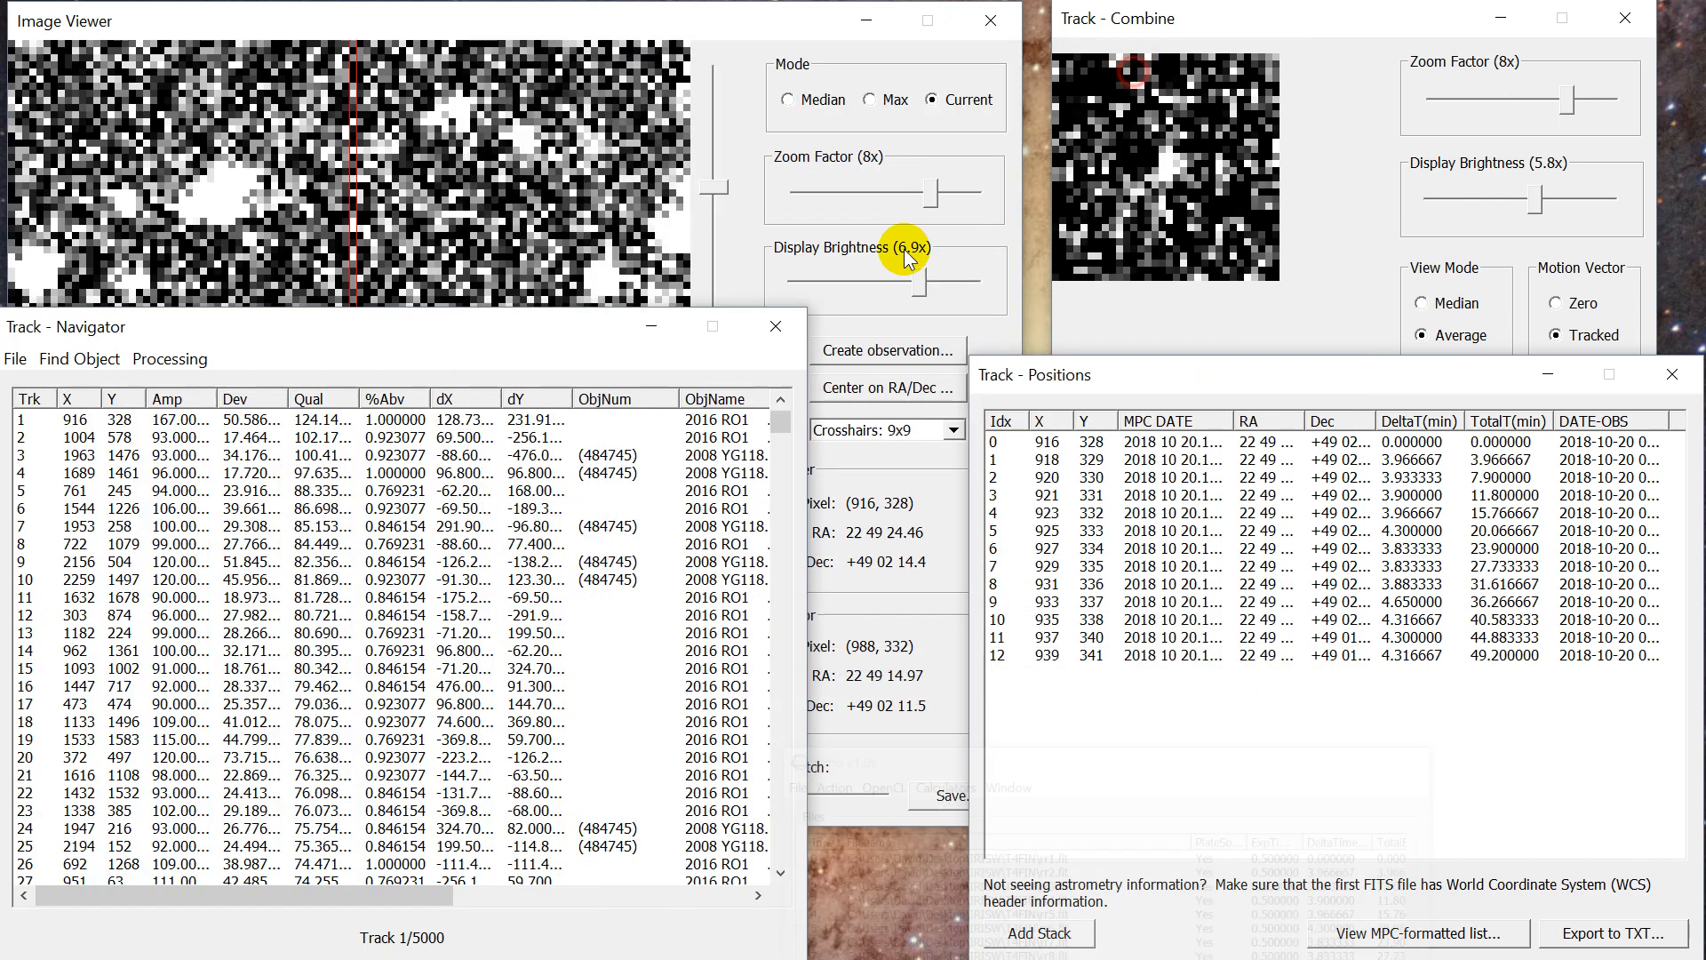
Refresh the Image Viewer from the track list to overlay the catalog stars, and bring the viewer back in front.
click(656, 19)
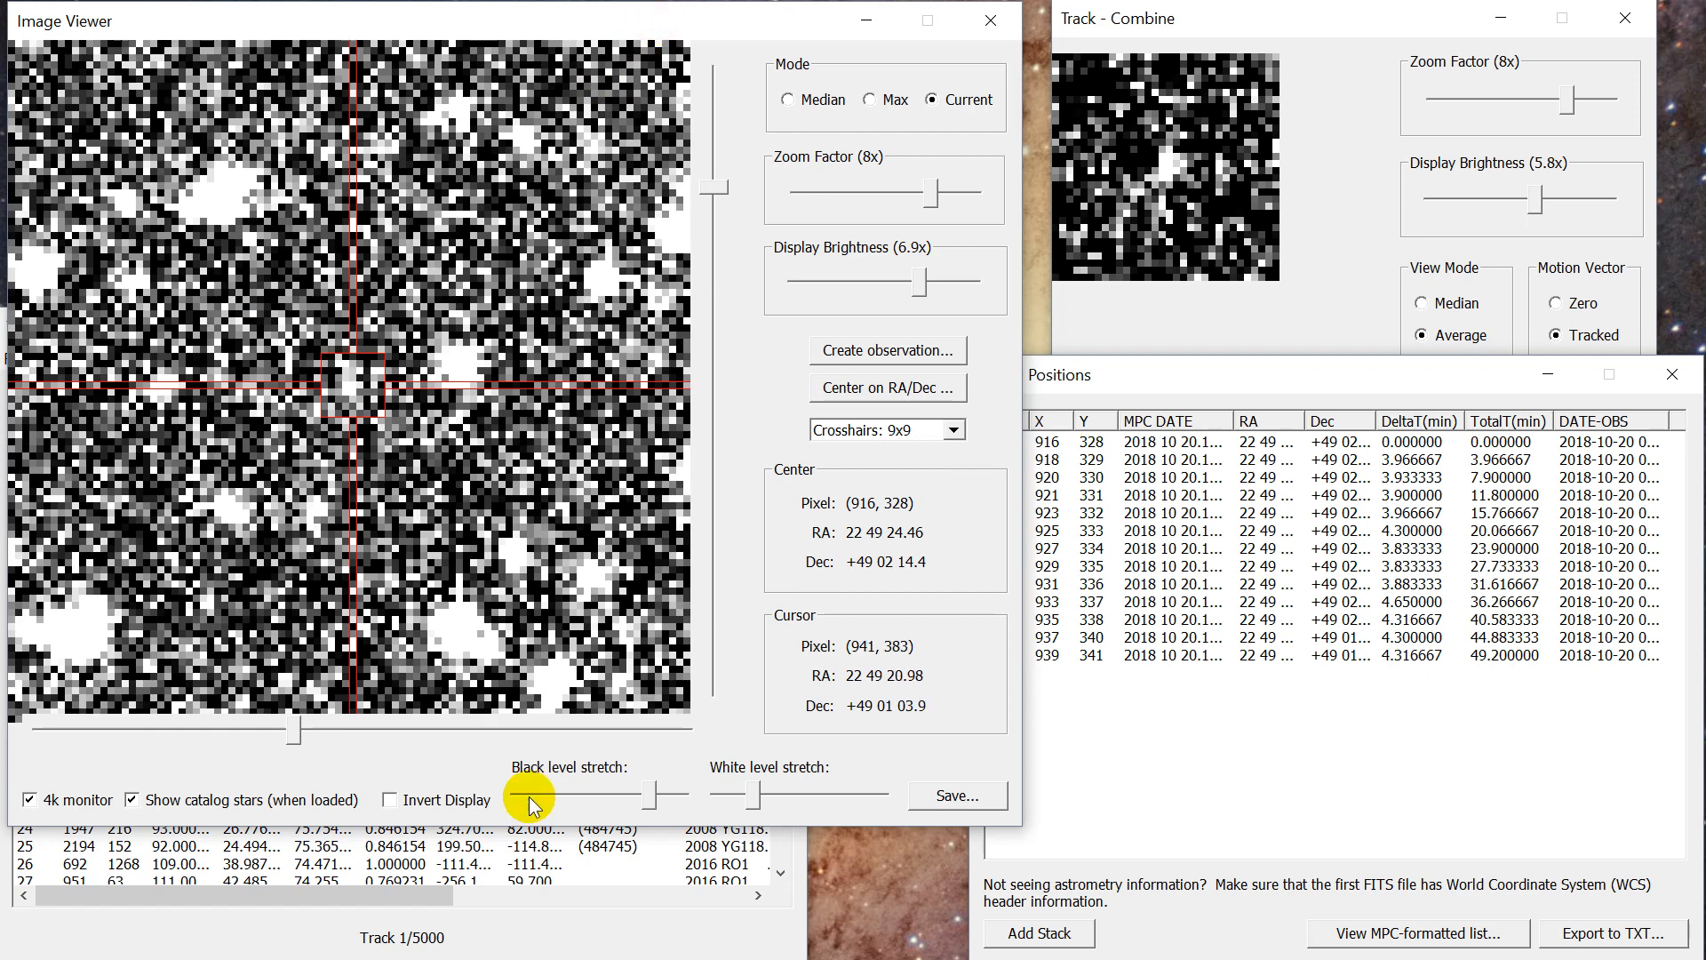
click(601, 940)
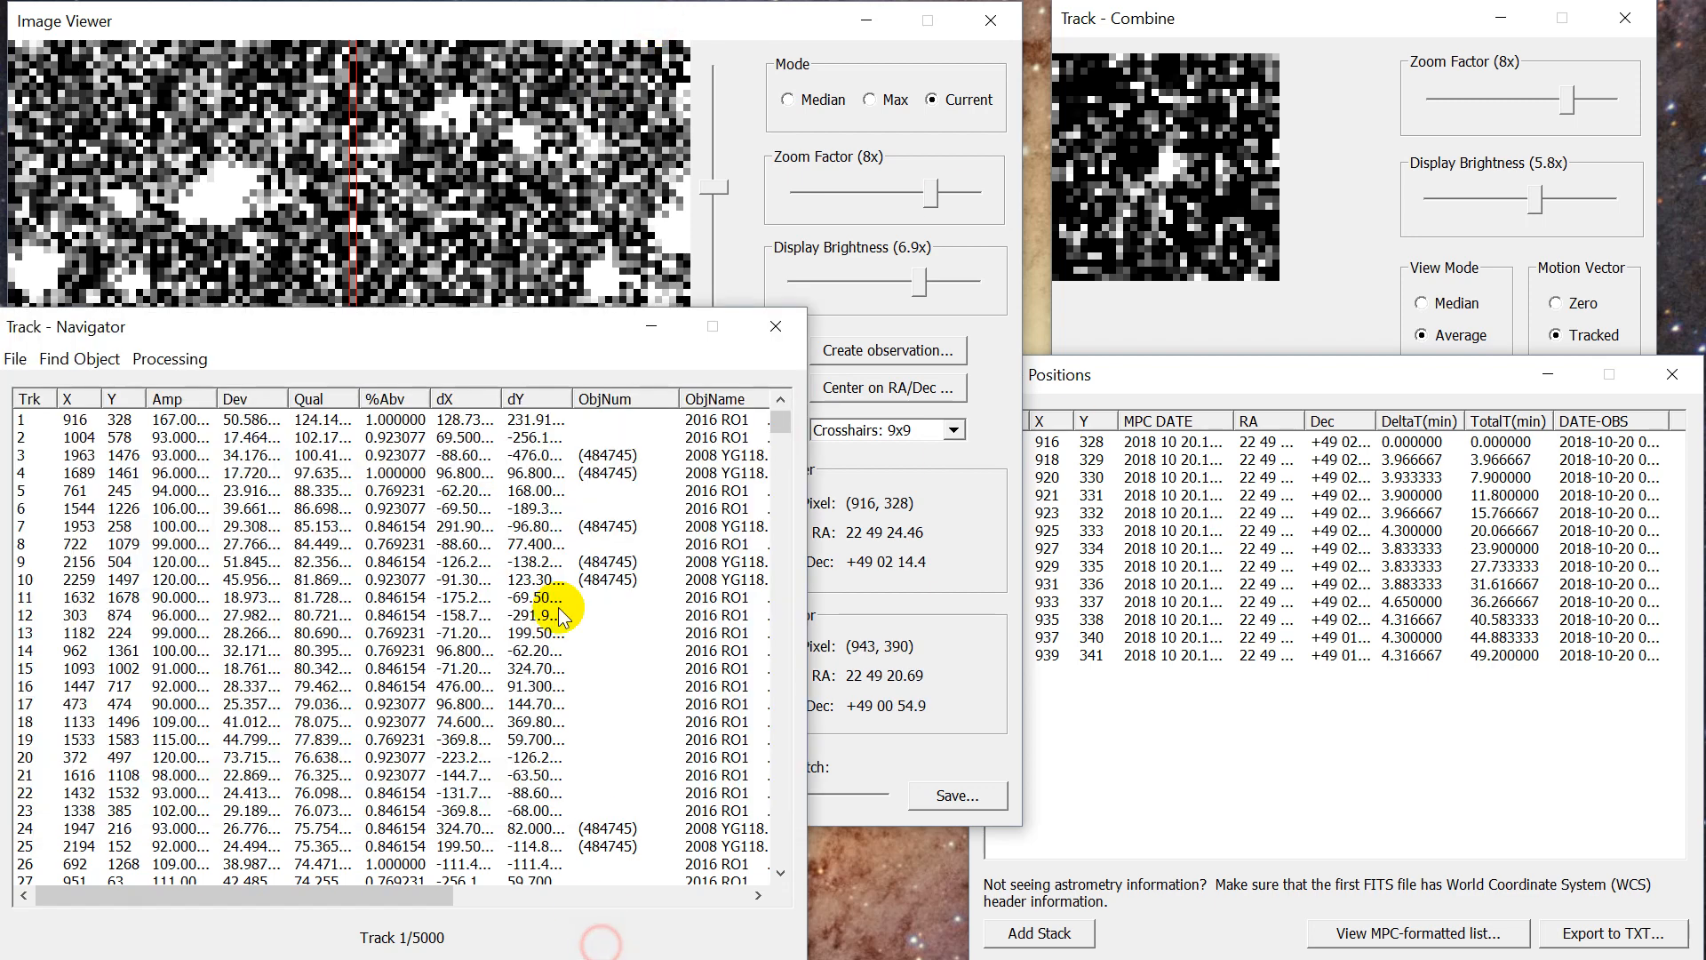
click(442, 434)
click(675, 22)
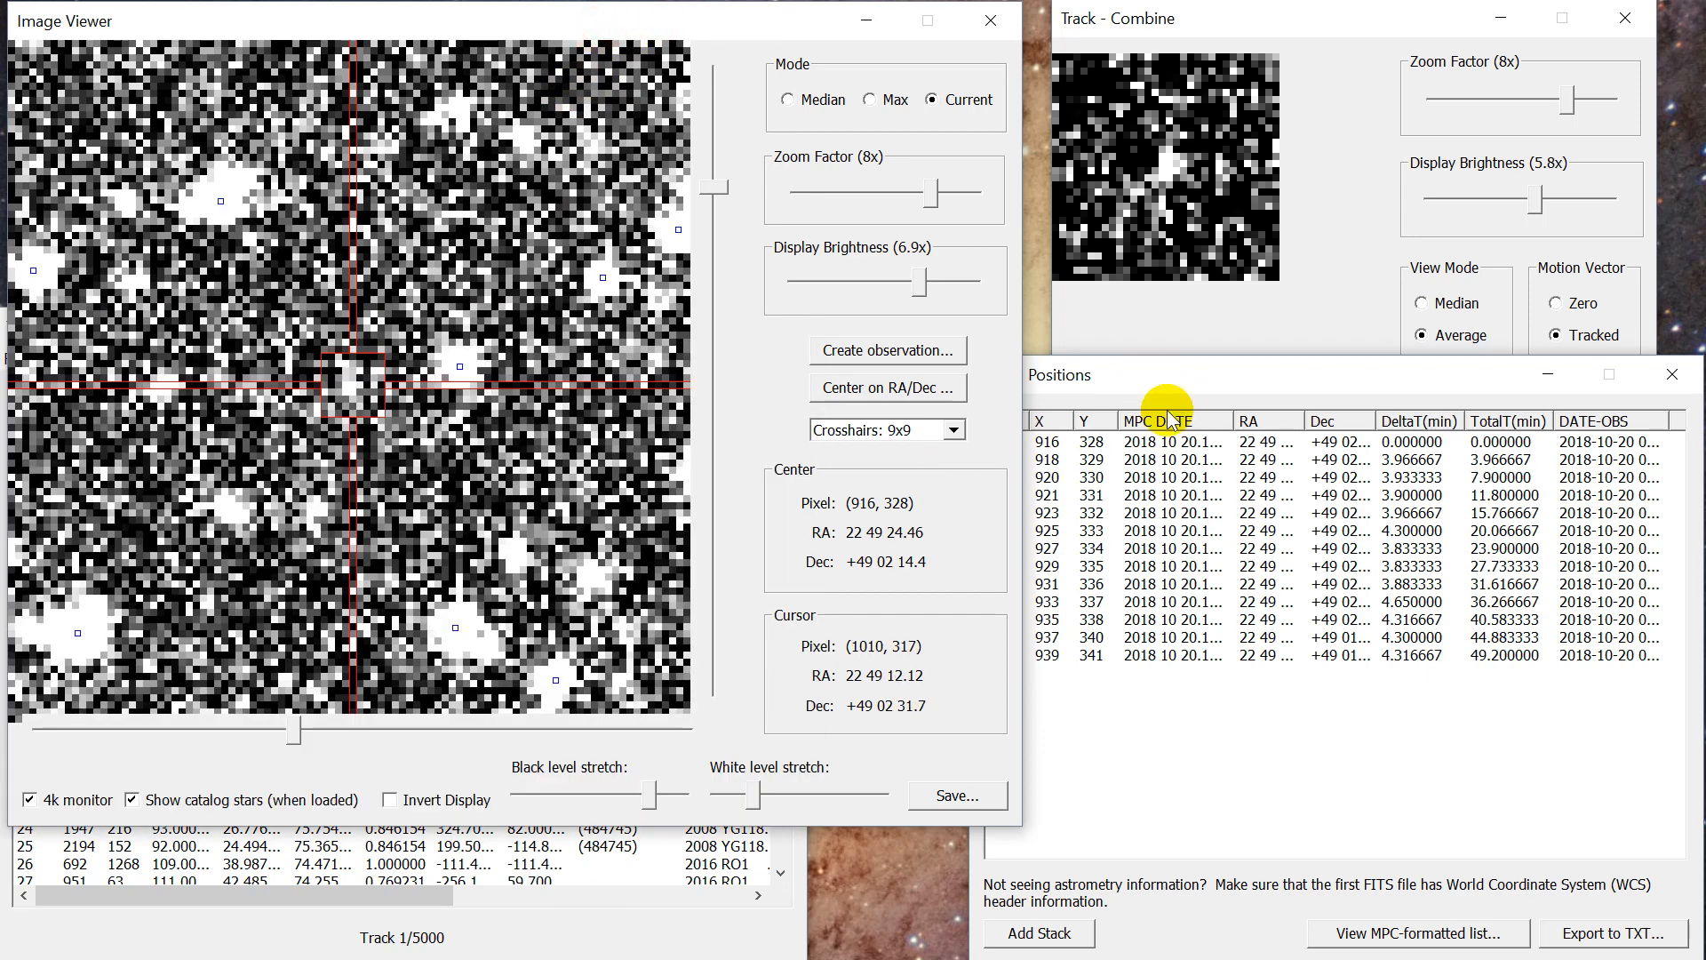
Stack track positions 0 through 3, center the crosshairs on the object, create an observation and move the Observations window aside.
click(1265, 443)
key(shift+Down)
key(shift+Down)
key(shift+Down)
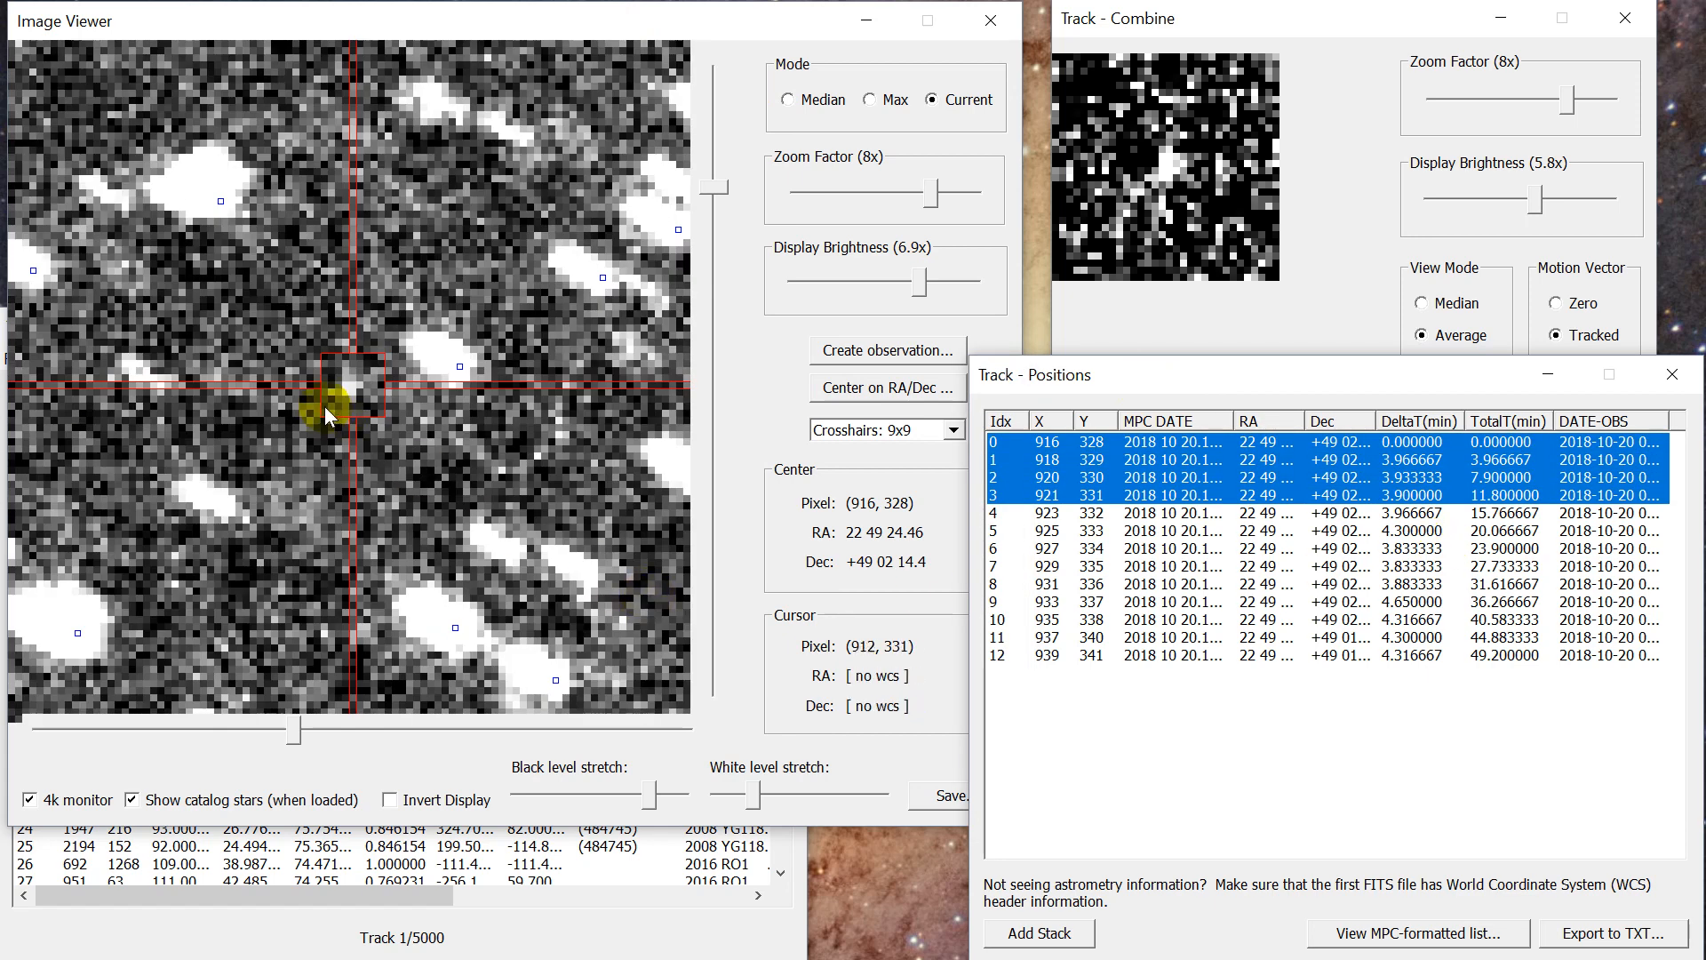
click(351, 384)
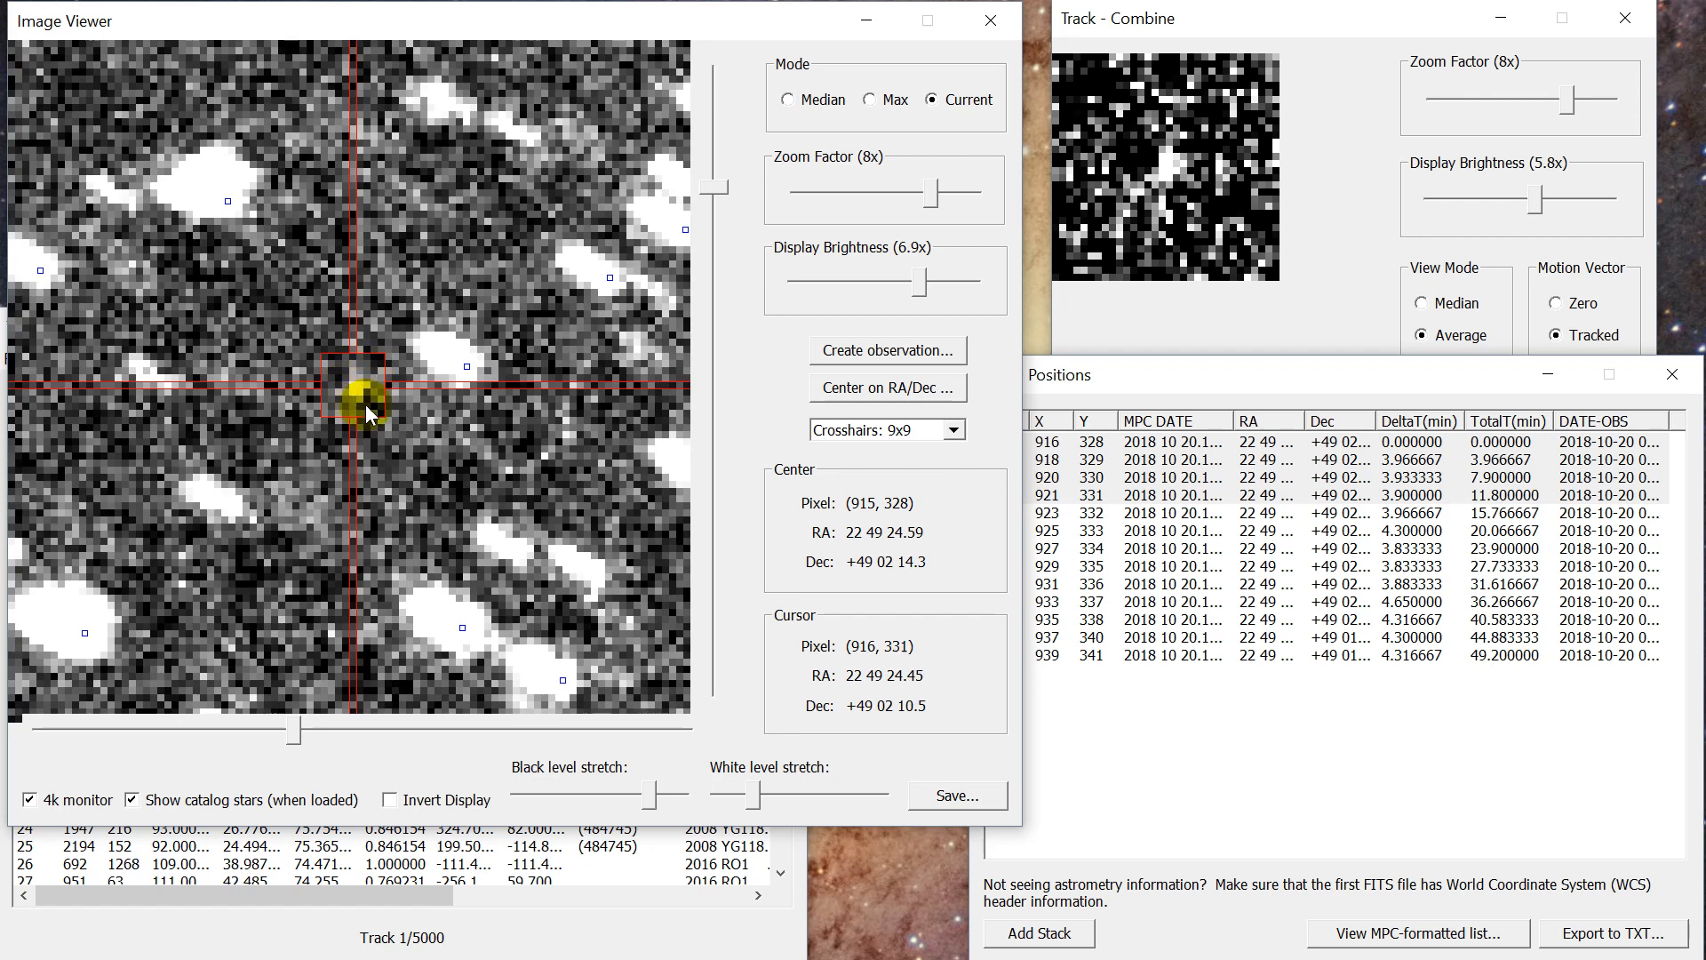
click(935, 352)
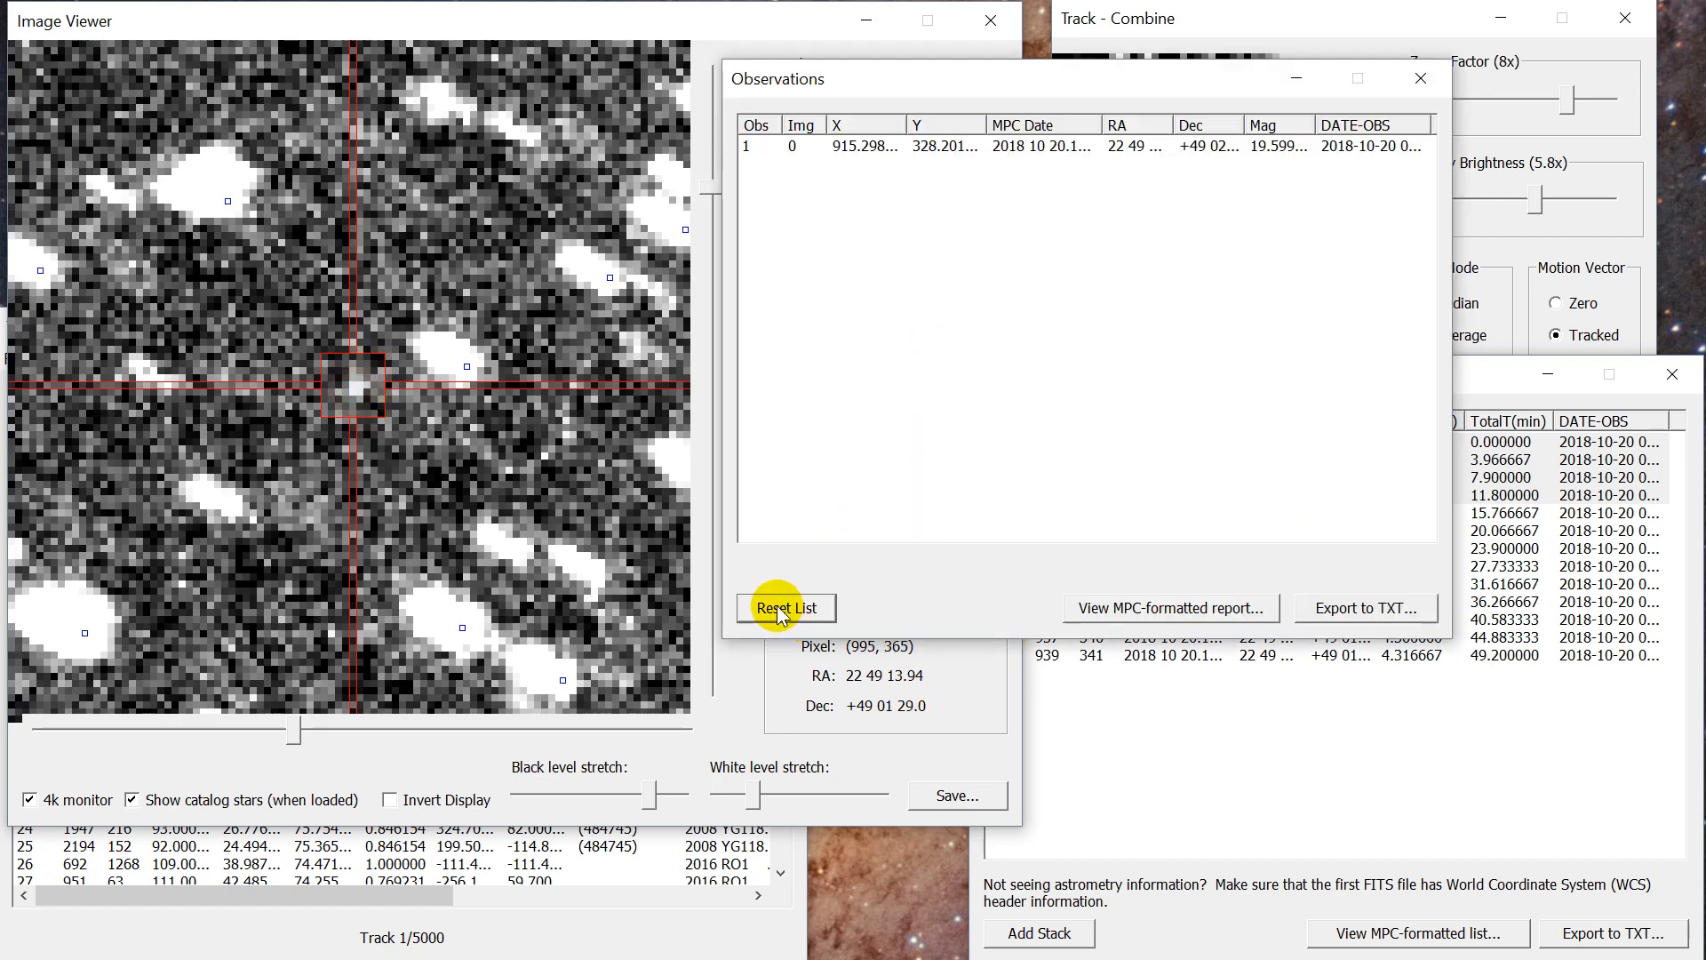
drag(1059, 77, 972, 876)
Stack track positions 4 through 8, center on the object and create a second observation.
click(1191, 513)
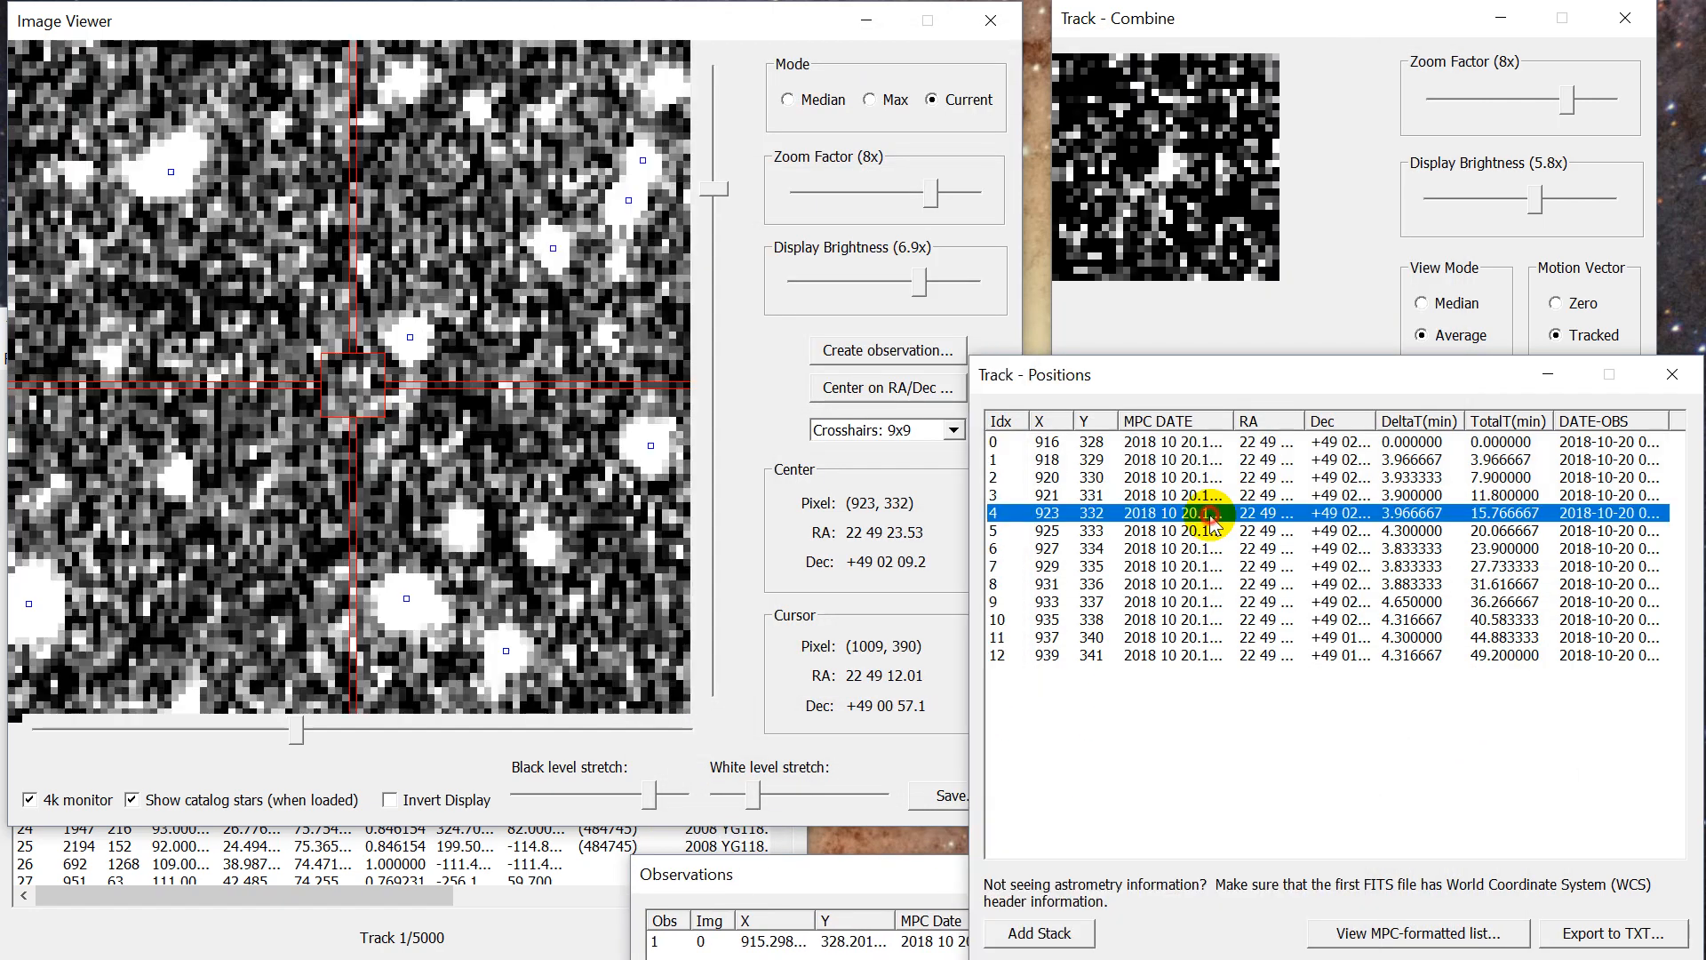
shift+click(1049, 584)
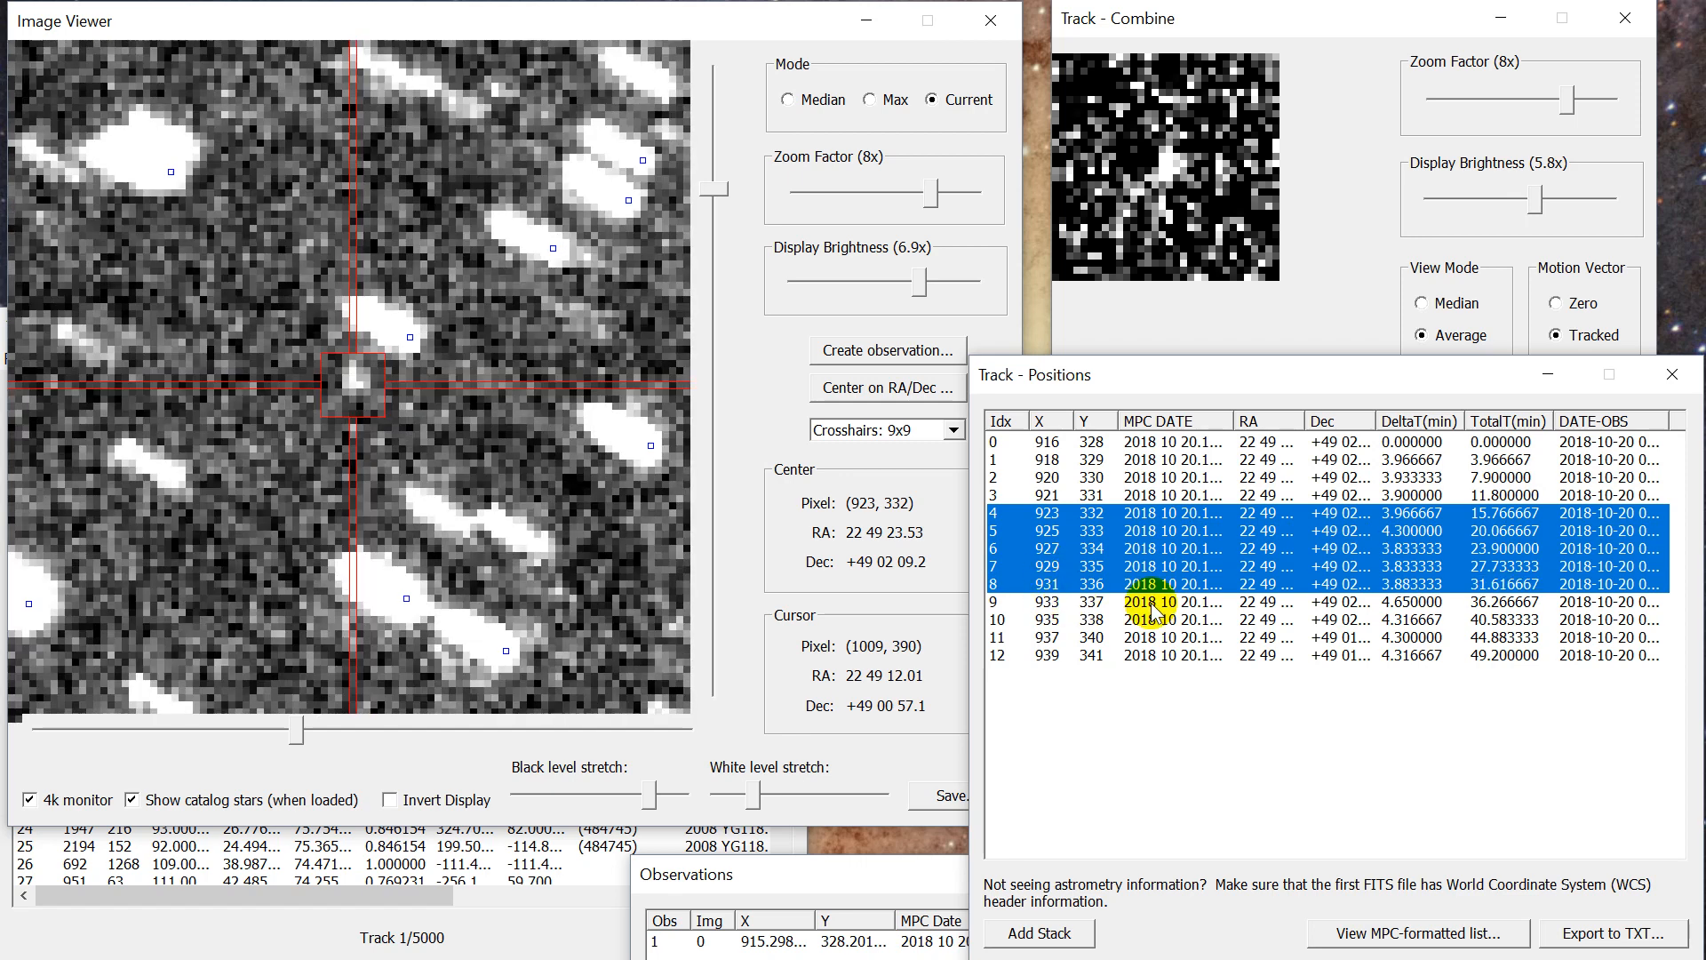
click(350, 382)
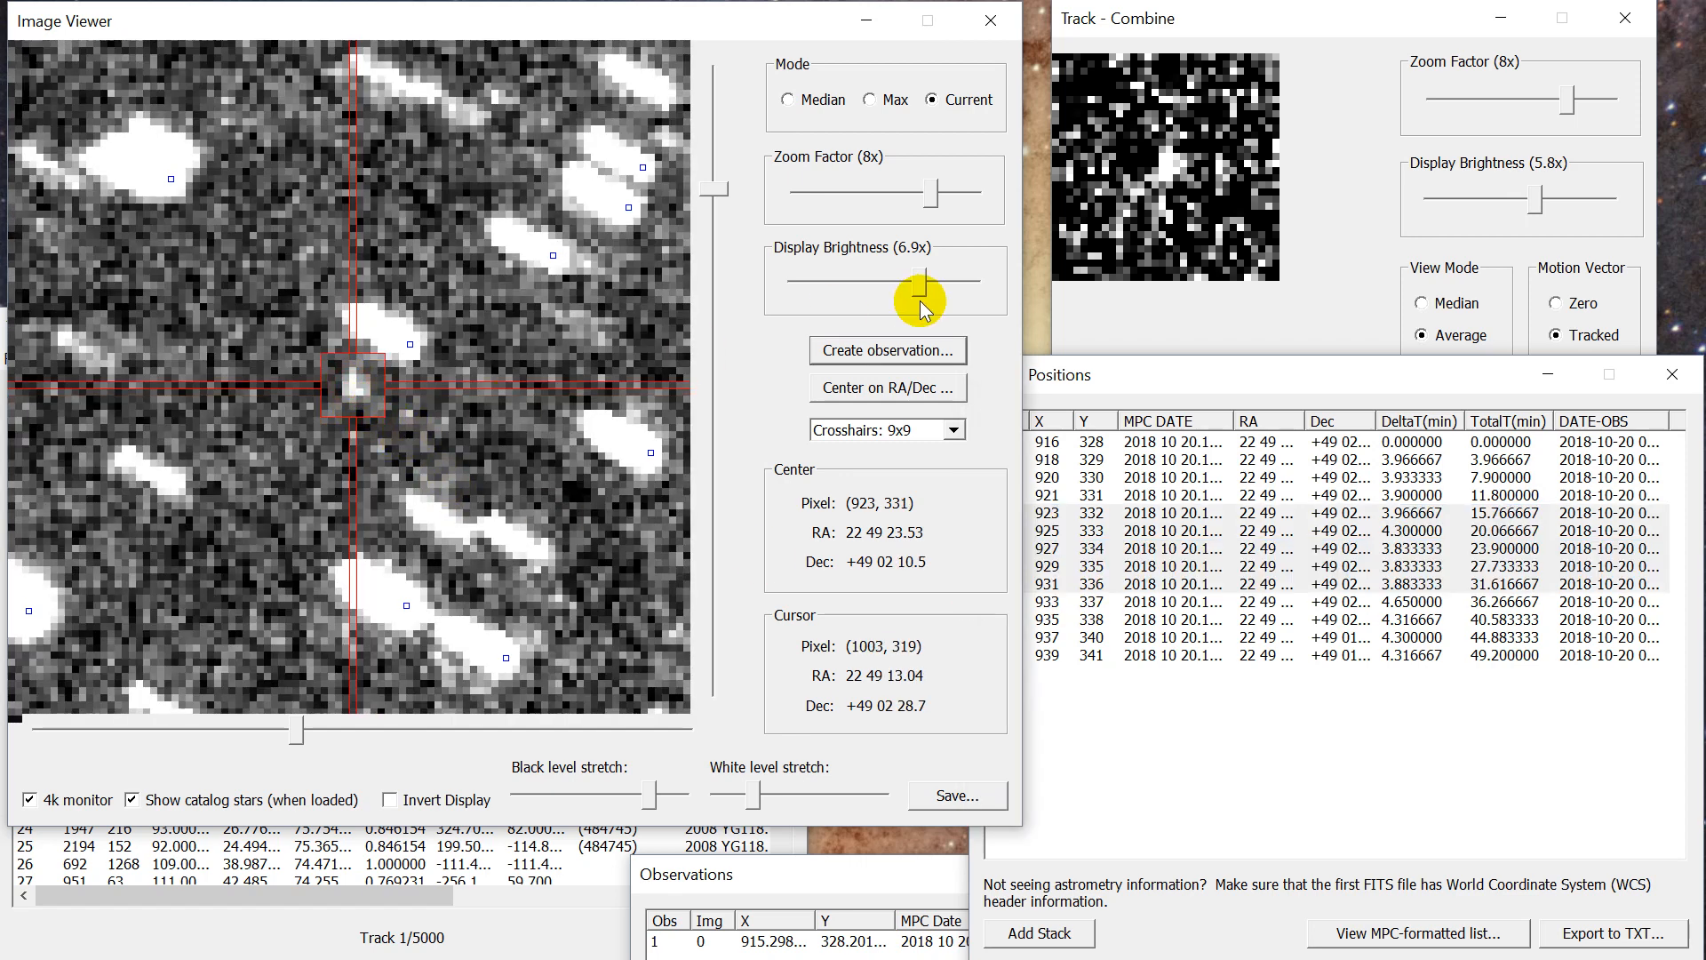
click(880, 350)
drag(841, 867, 886, 851)
Stack track positions 9 through 12, center on the object and create a third observation.
click(1156, 604)
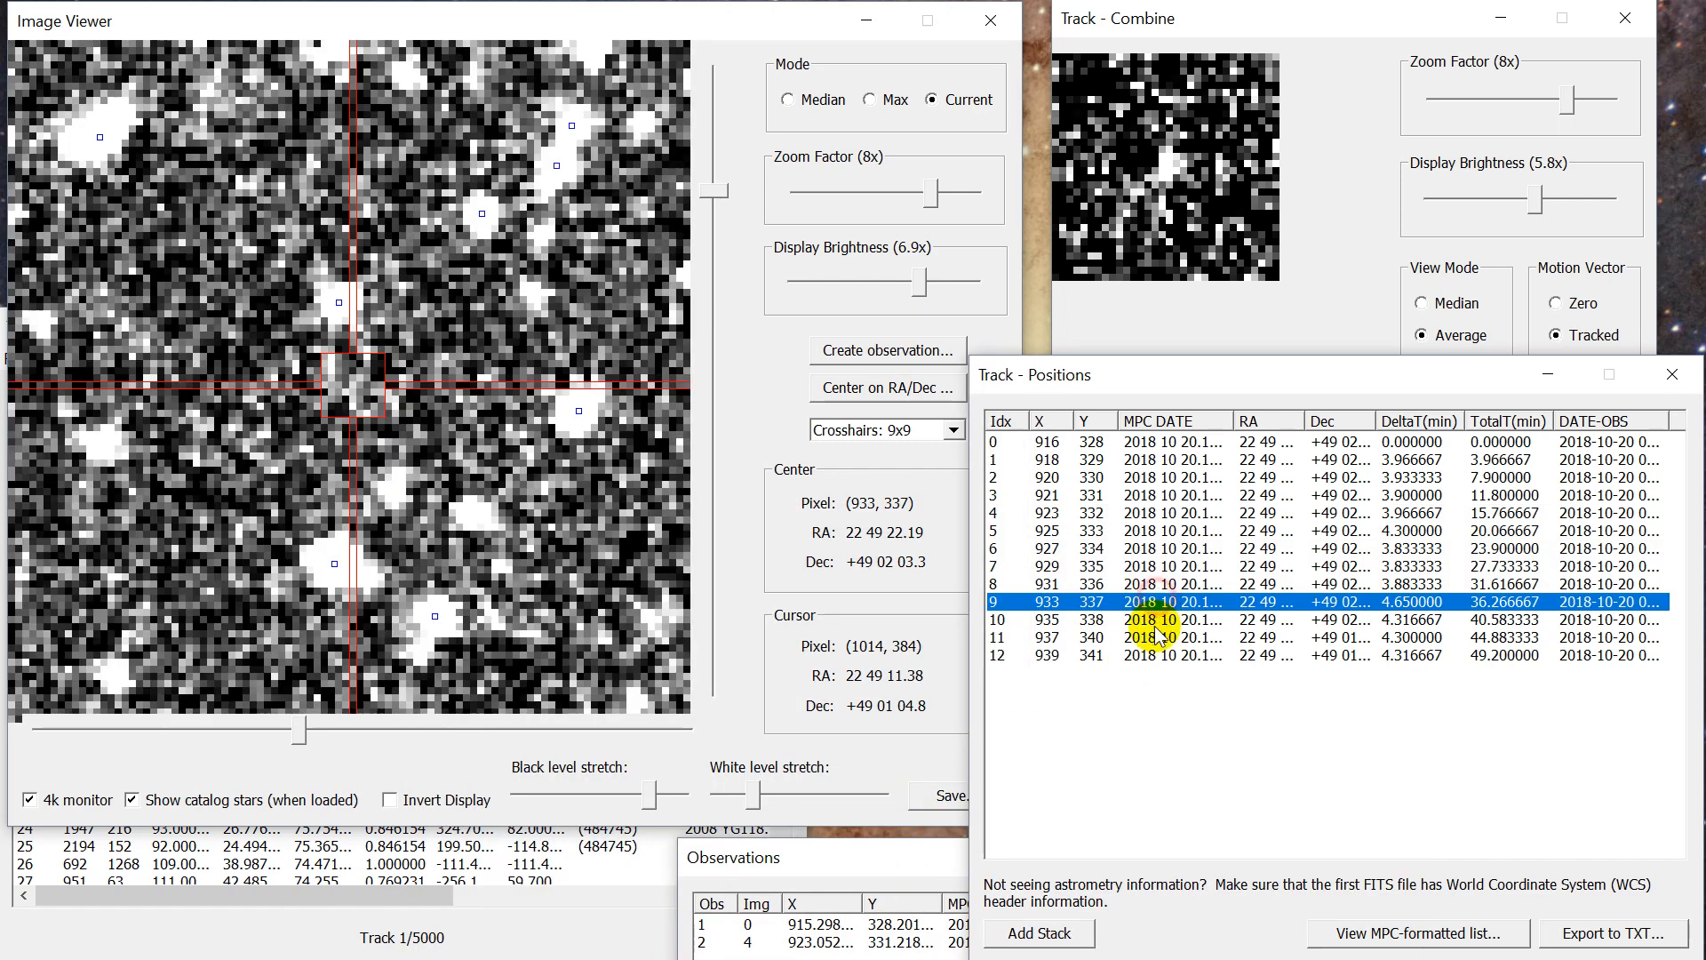
shift+click(1147, 655)
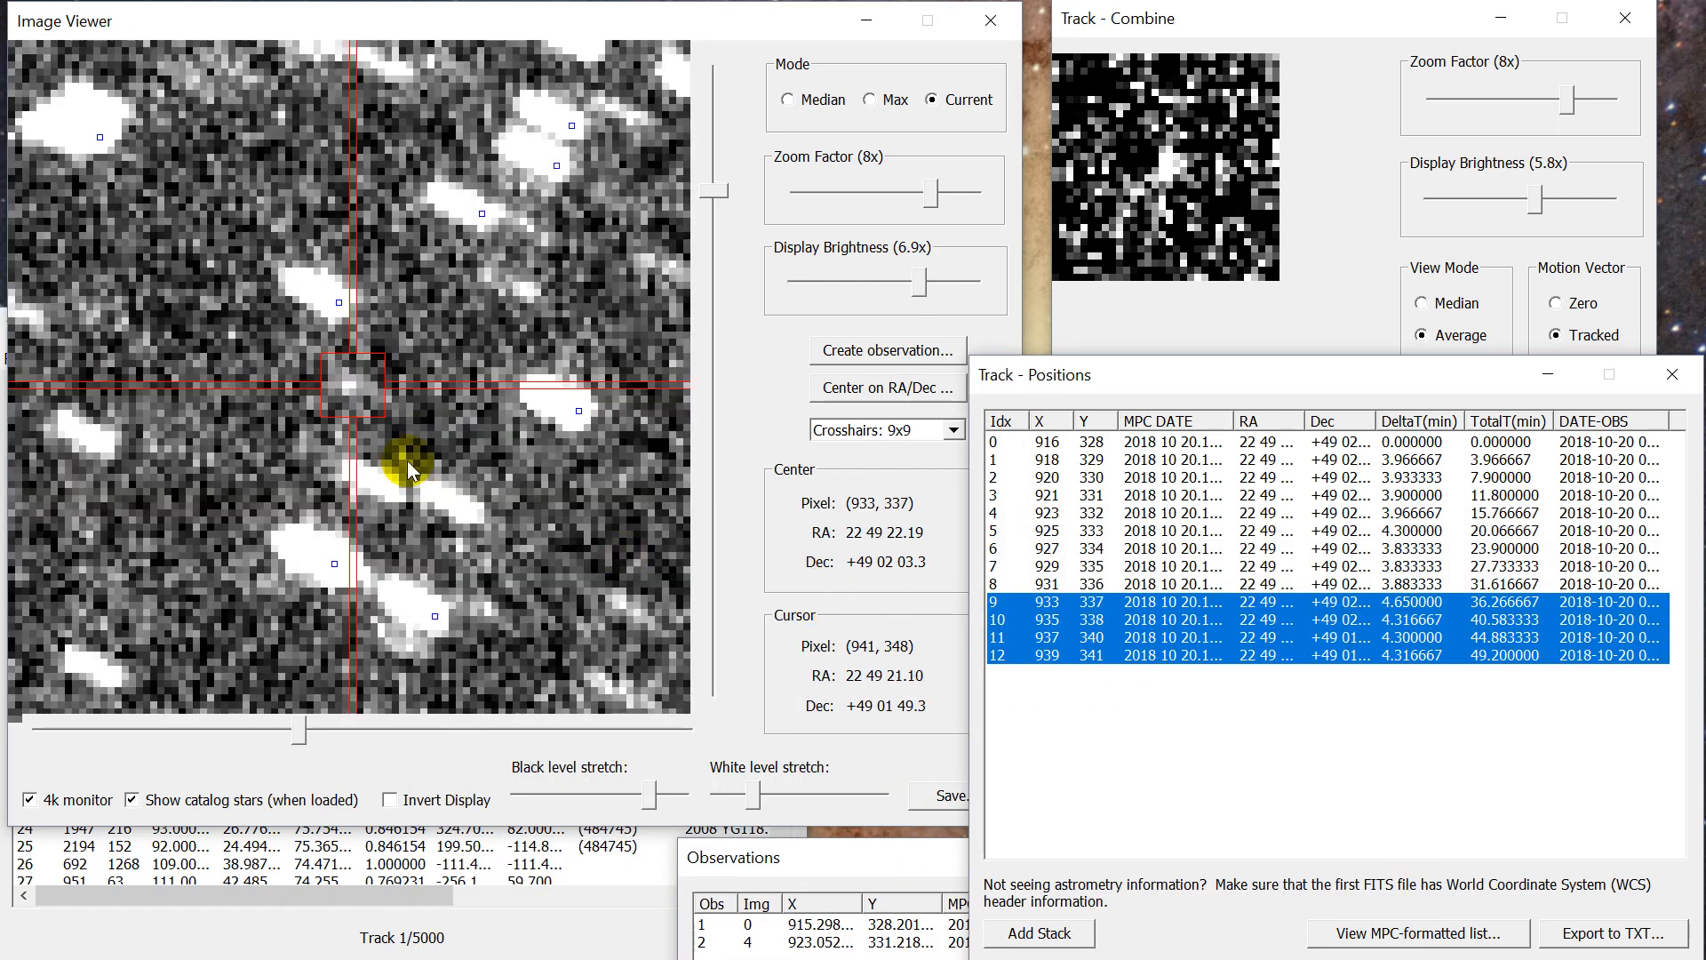
click(348, 388)
click(884, 353)
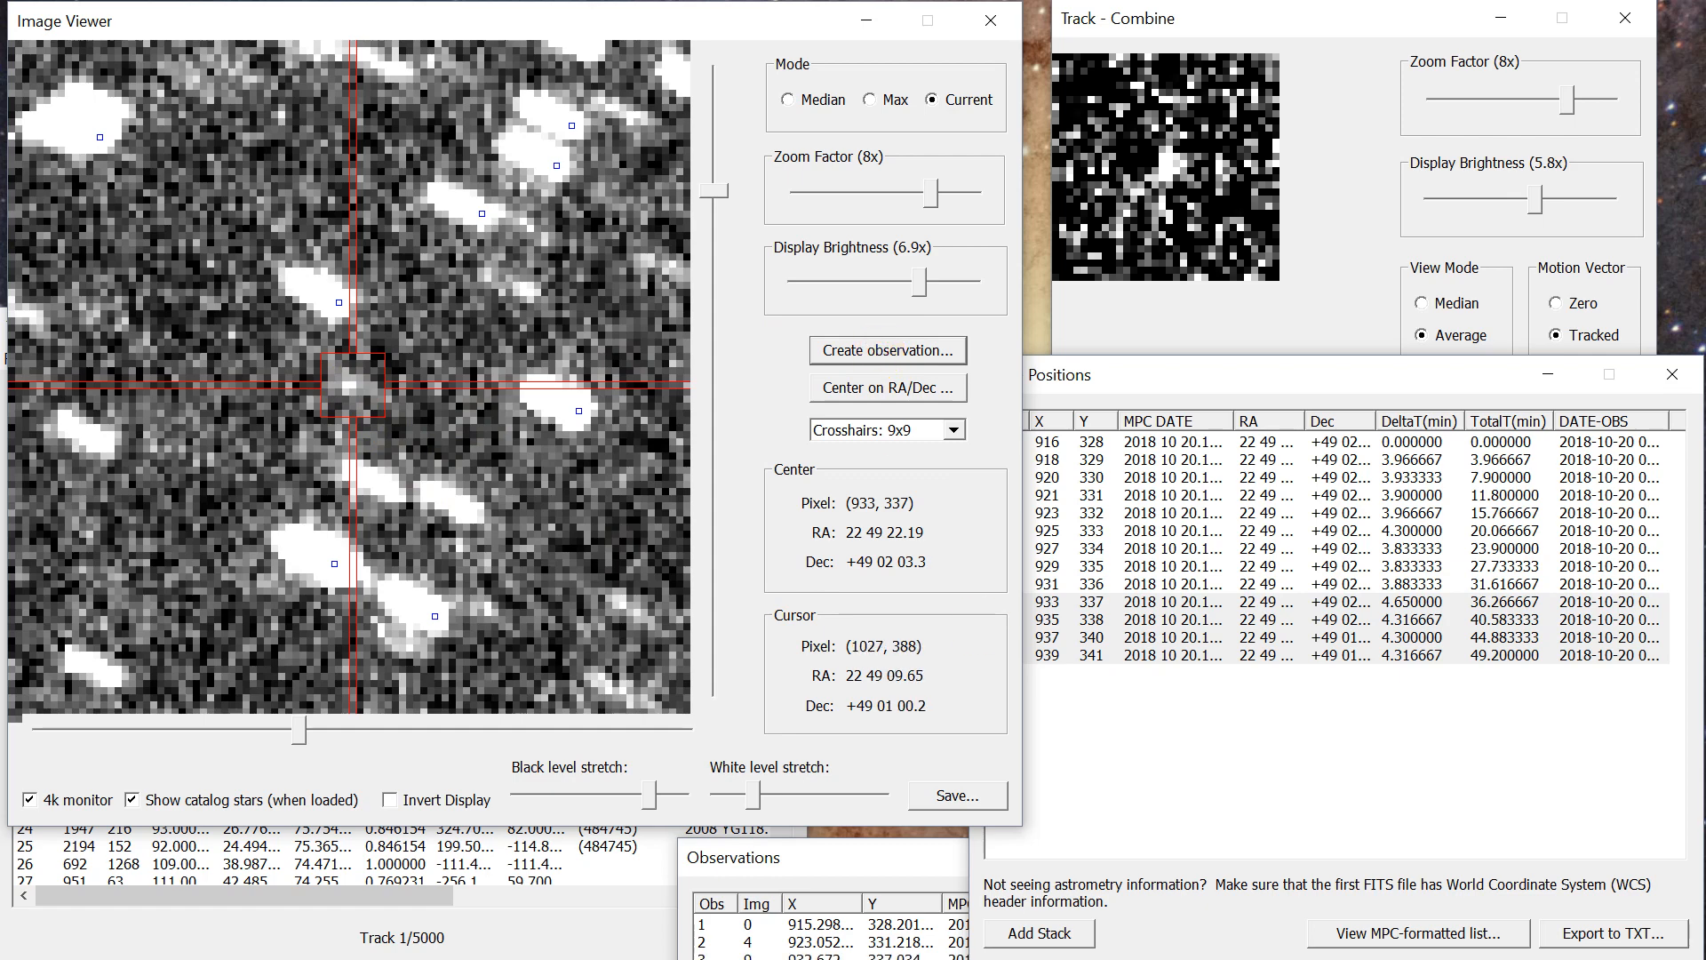
Bring the Observations window into full view and examine the coordinates and magnitudes of the recorded observations.
drag(888, 858, 857, 311)
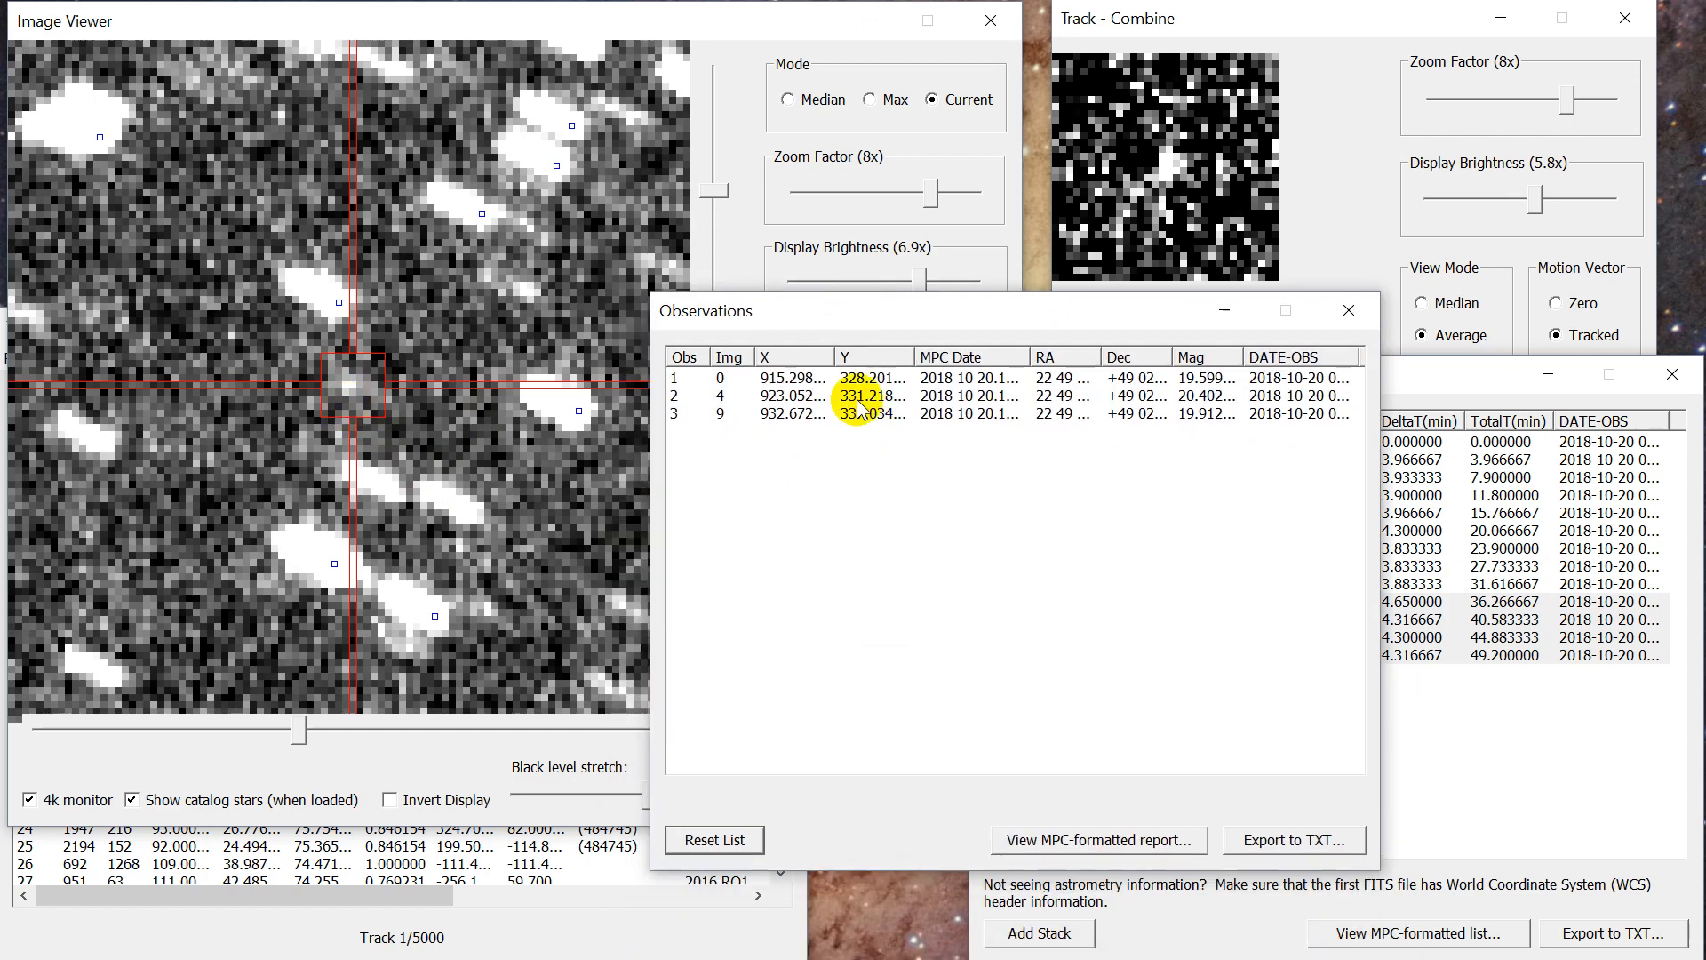
drag(940, 317, 827, 324)
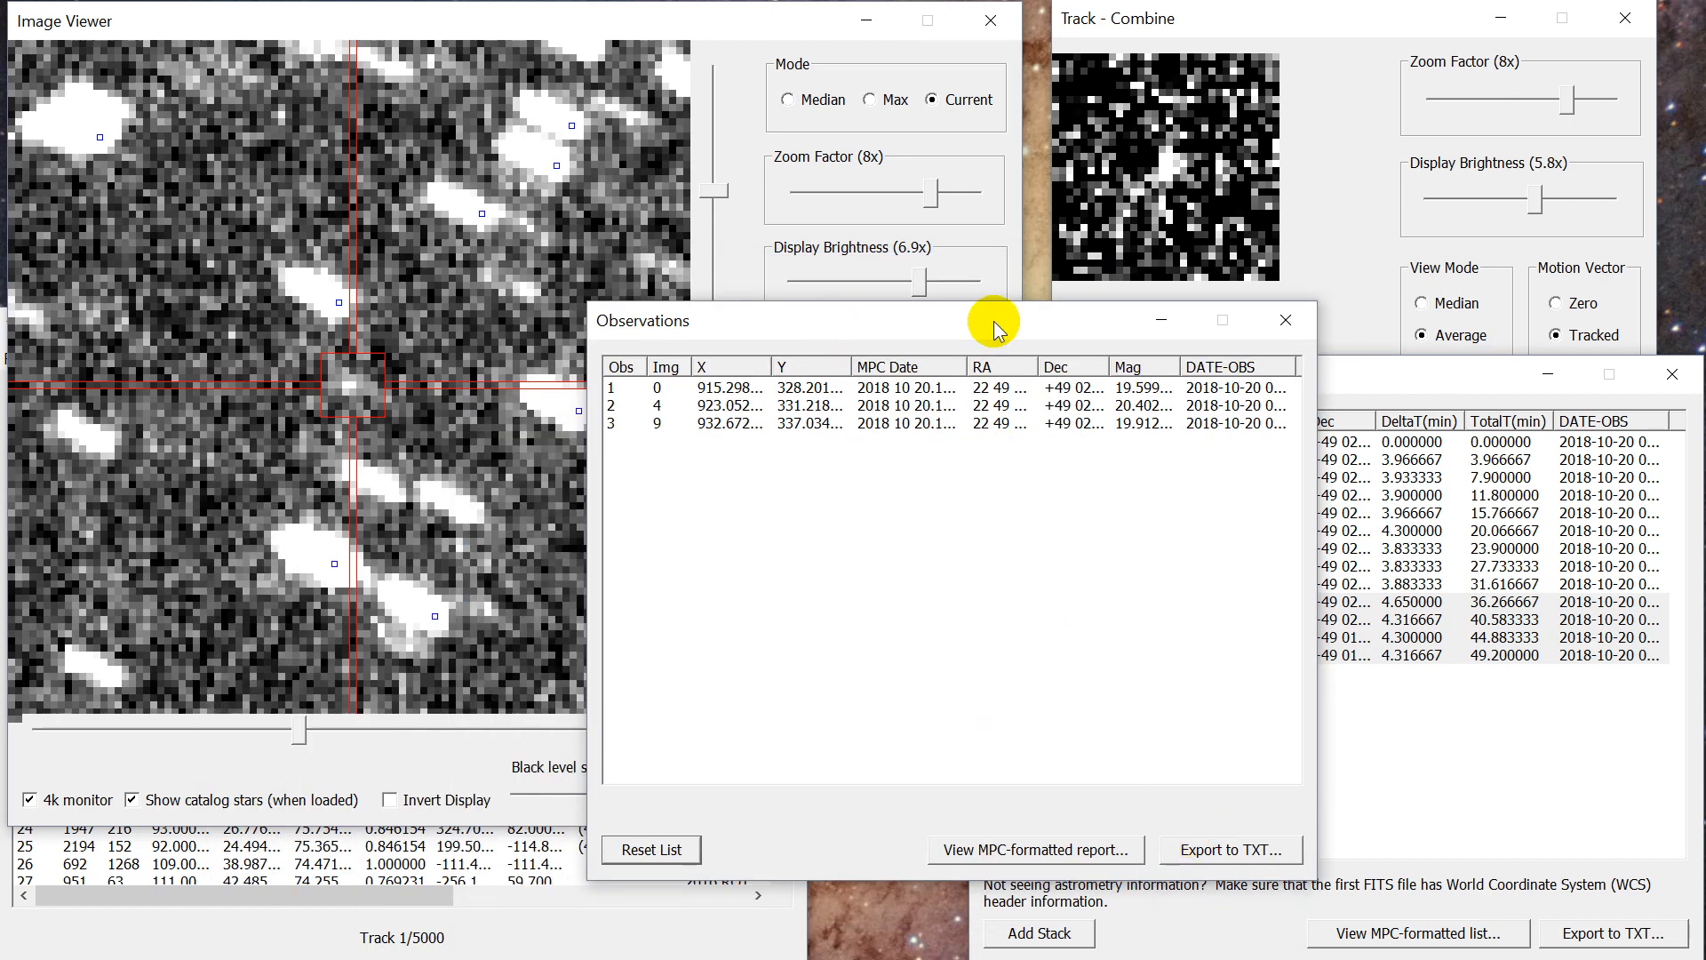
drag(985, 316, 821, 253)
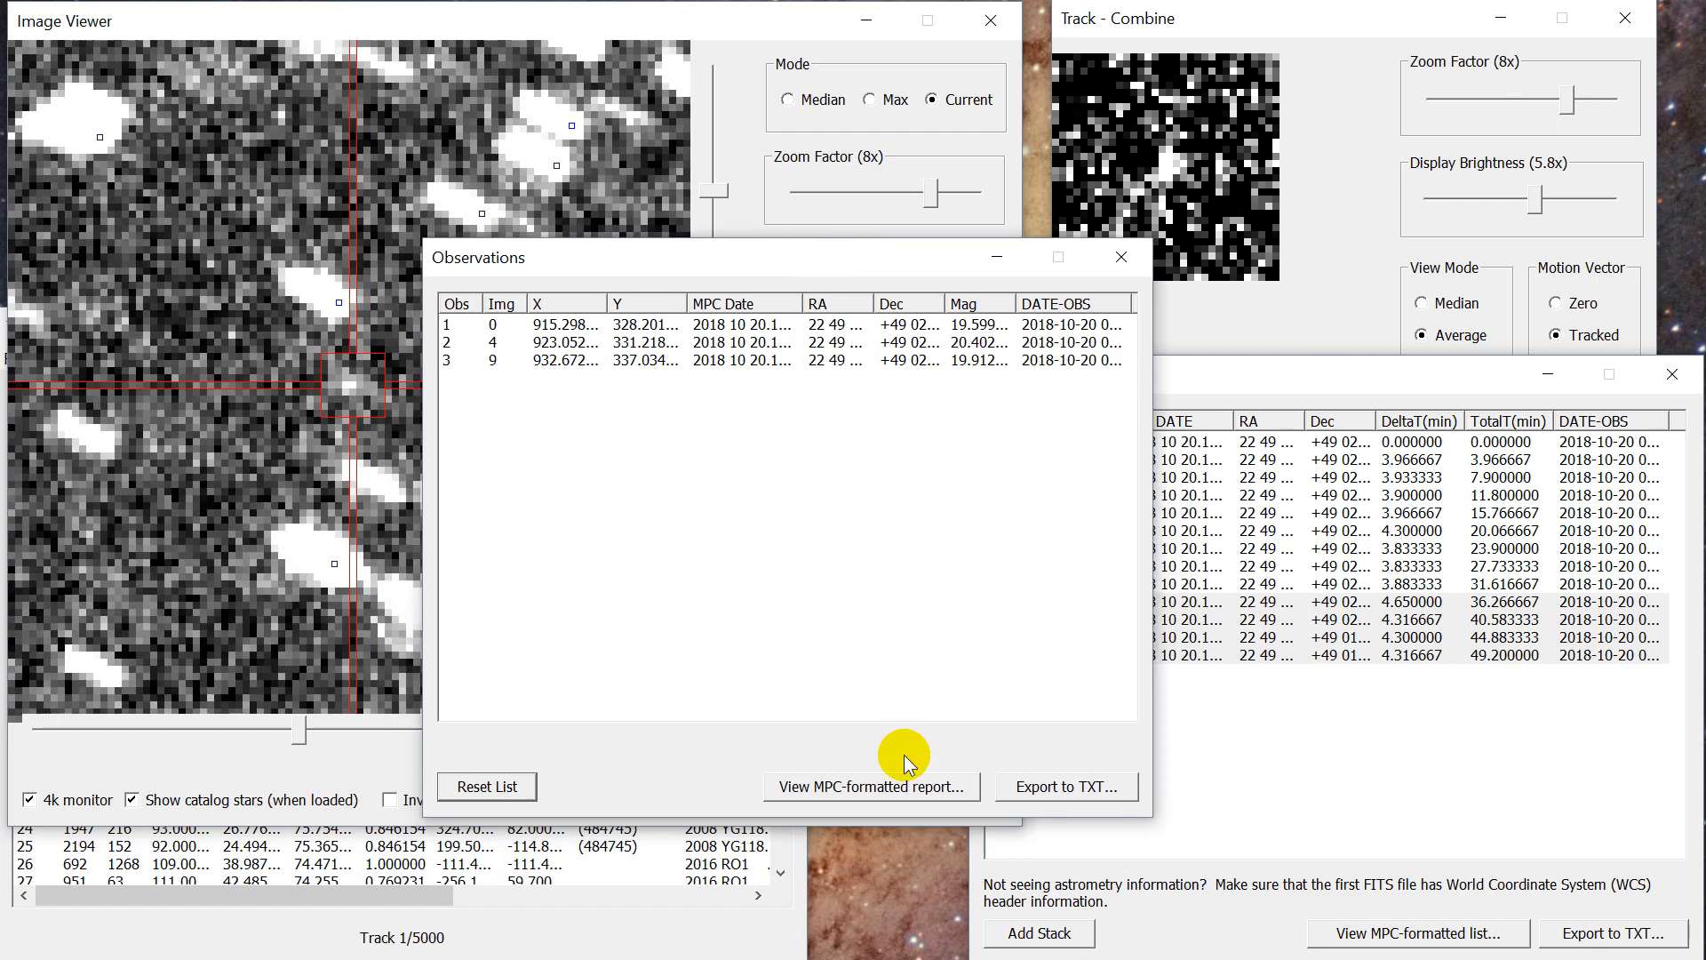
drag(697, 259, 814, 293)
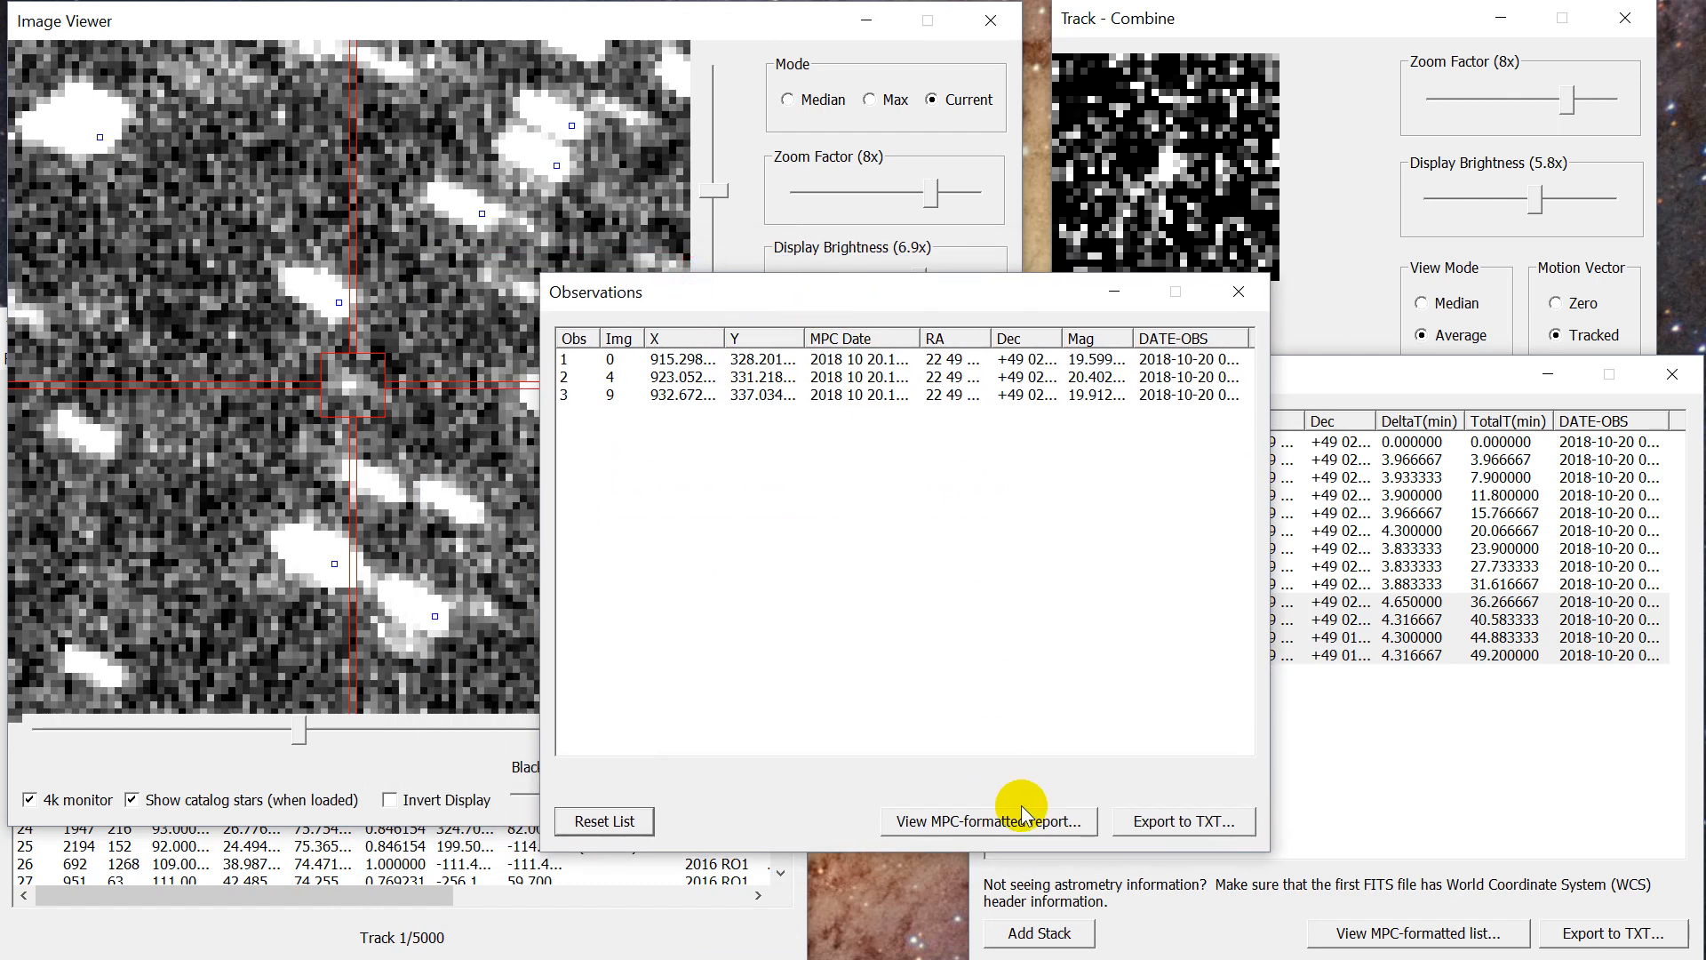
Generate the MPC-formatted report for station V03 with the object designation DR0333.
click(991, 823)
drag(960, 631, 746, 637)
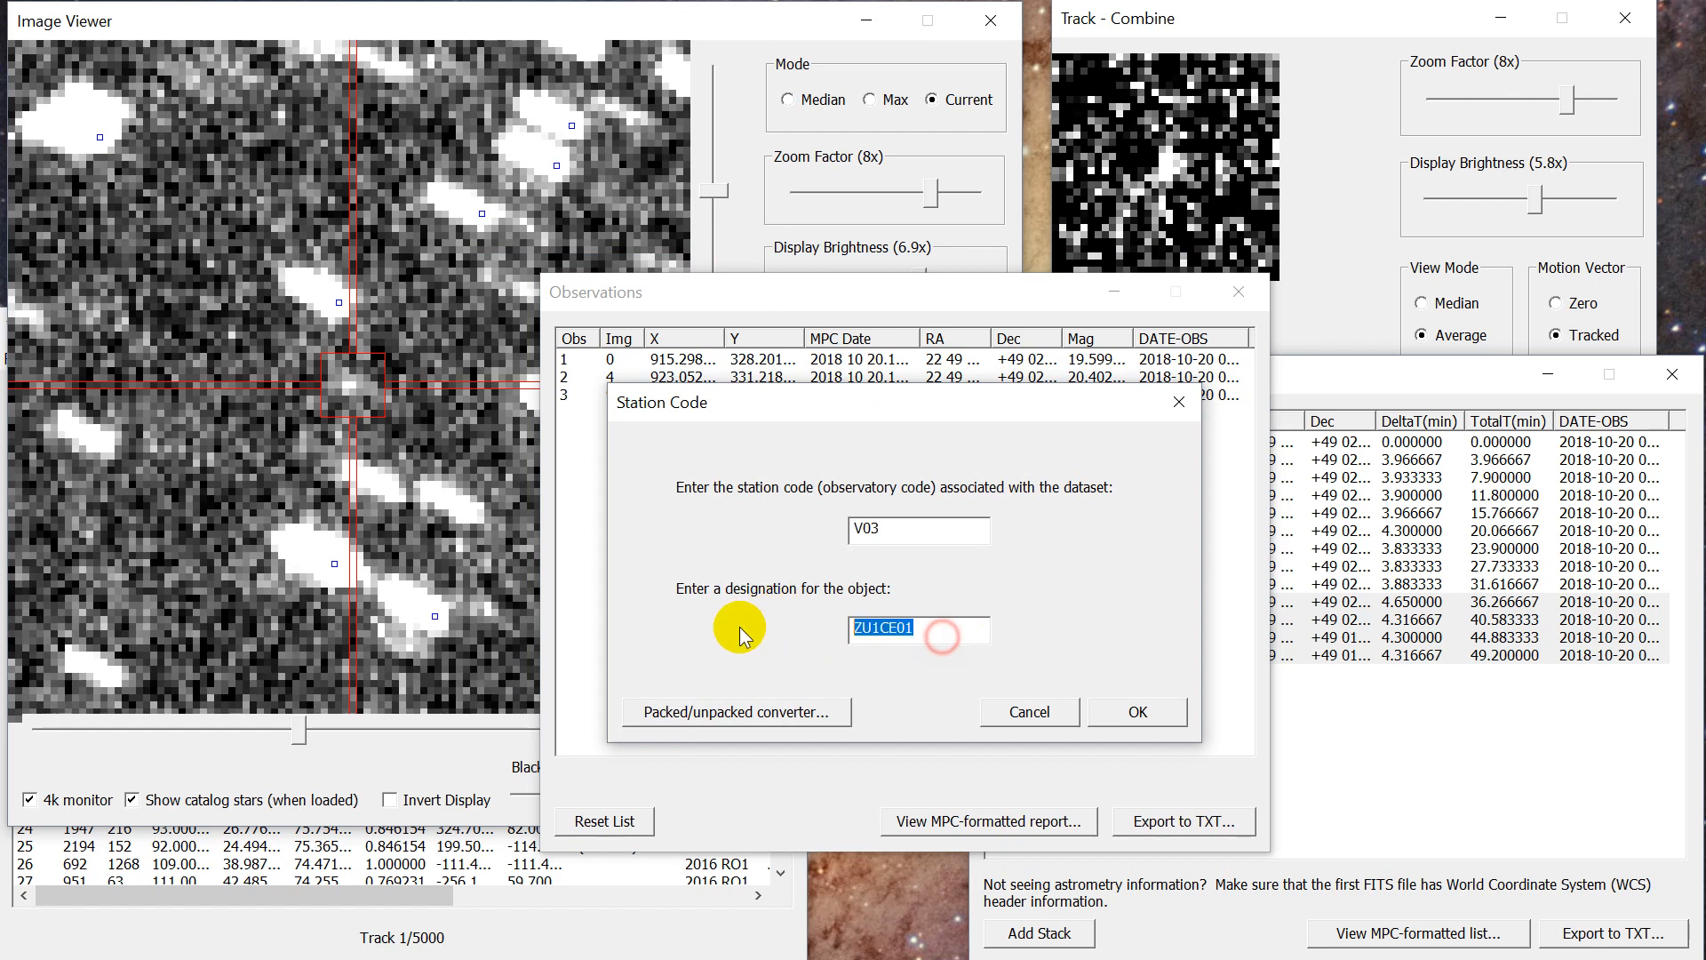
text(DR0333)
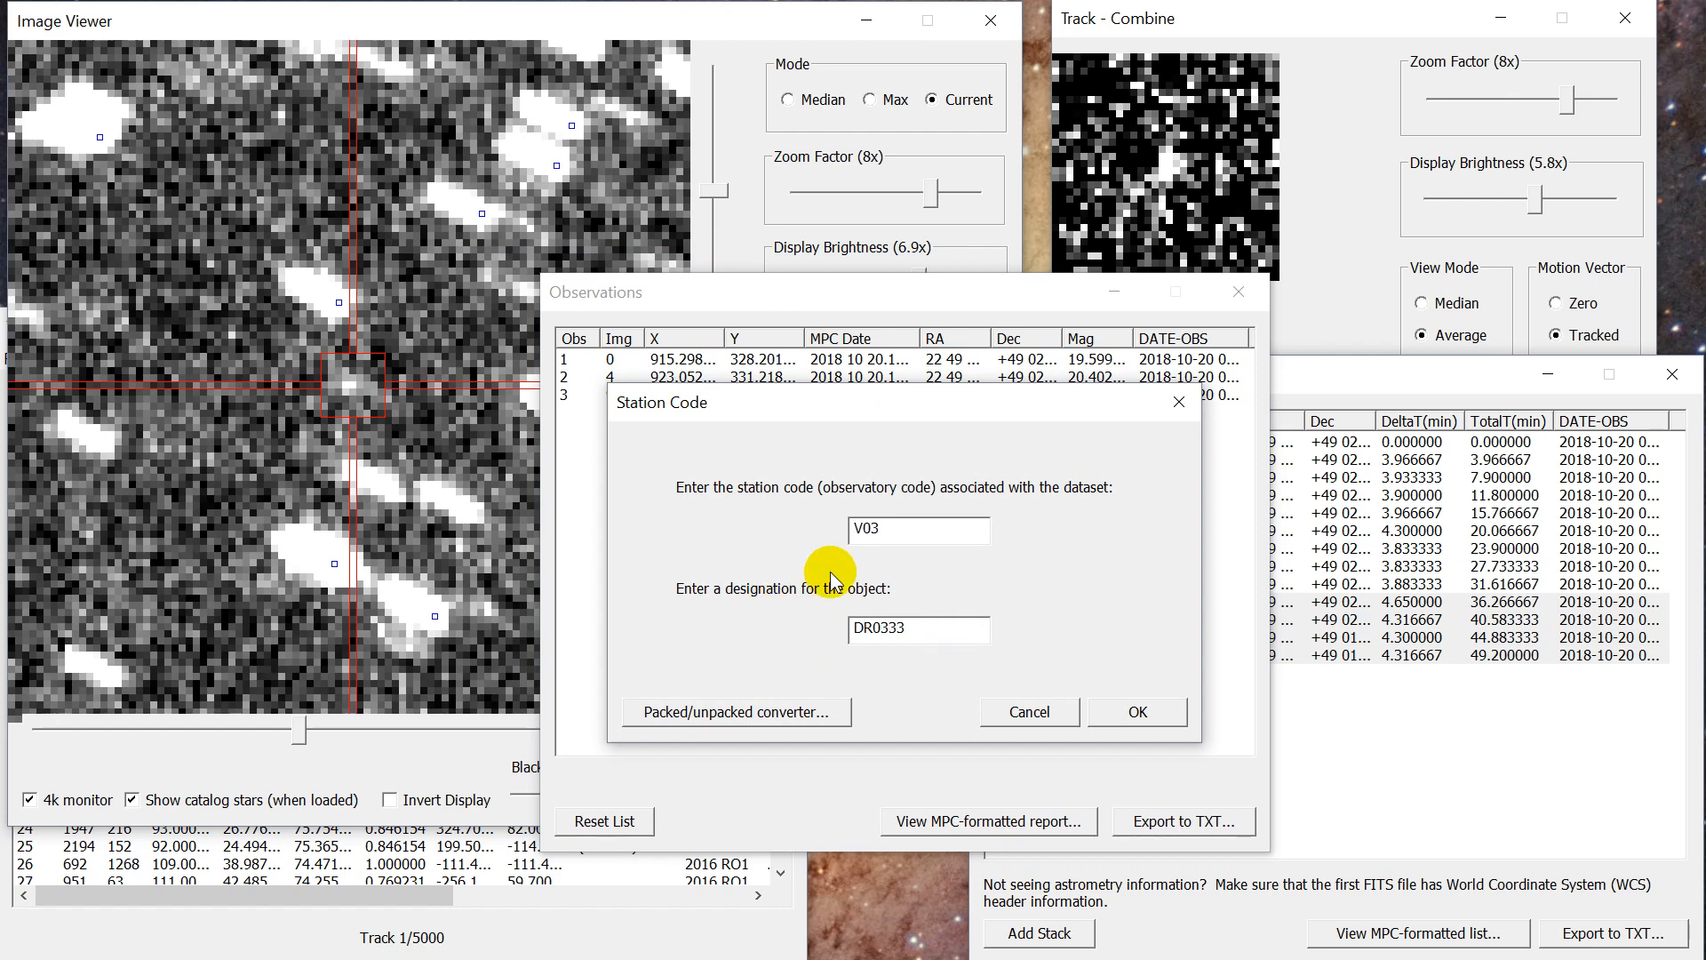
click(1138, 712)
Copy all three observation lines from the generated report.
click(742, 388)
drag(1157, 476, 240, 305)
key(ctrl+c)
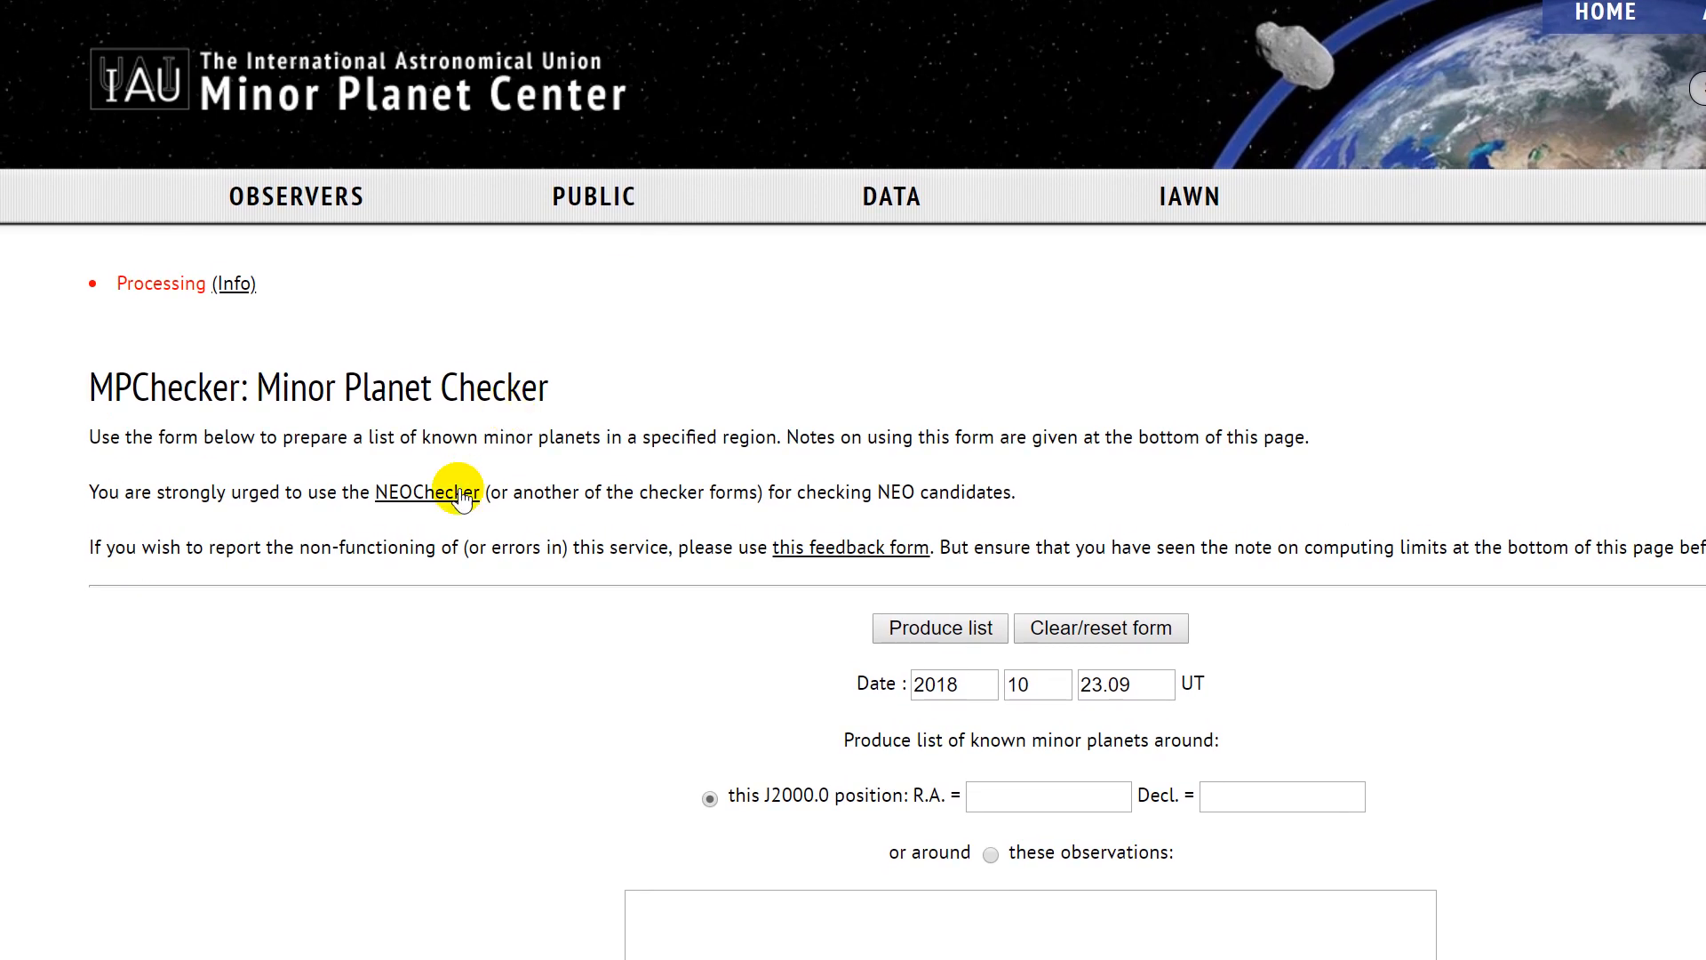
Rate the copied observations for all orbit classes with the Minor Planet Center's NEO Rating service and check the NEO score.
mouse_move(300, 190)
mouse_move(286, 503)
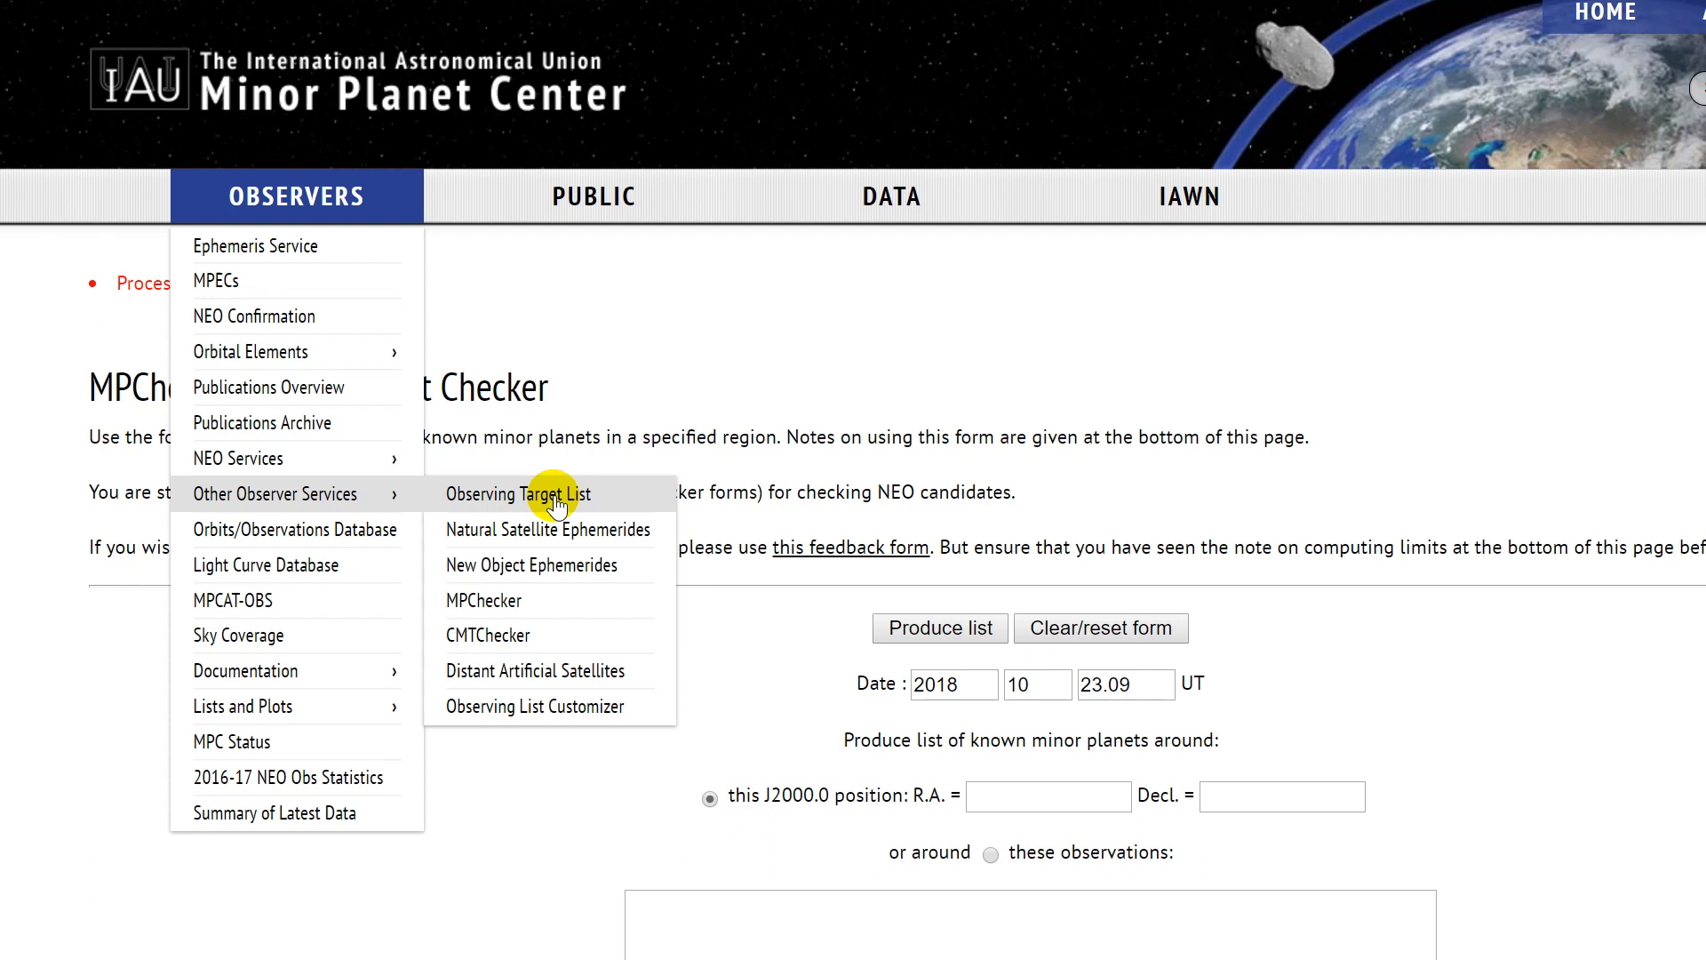
mouse_move(218, 460)
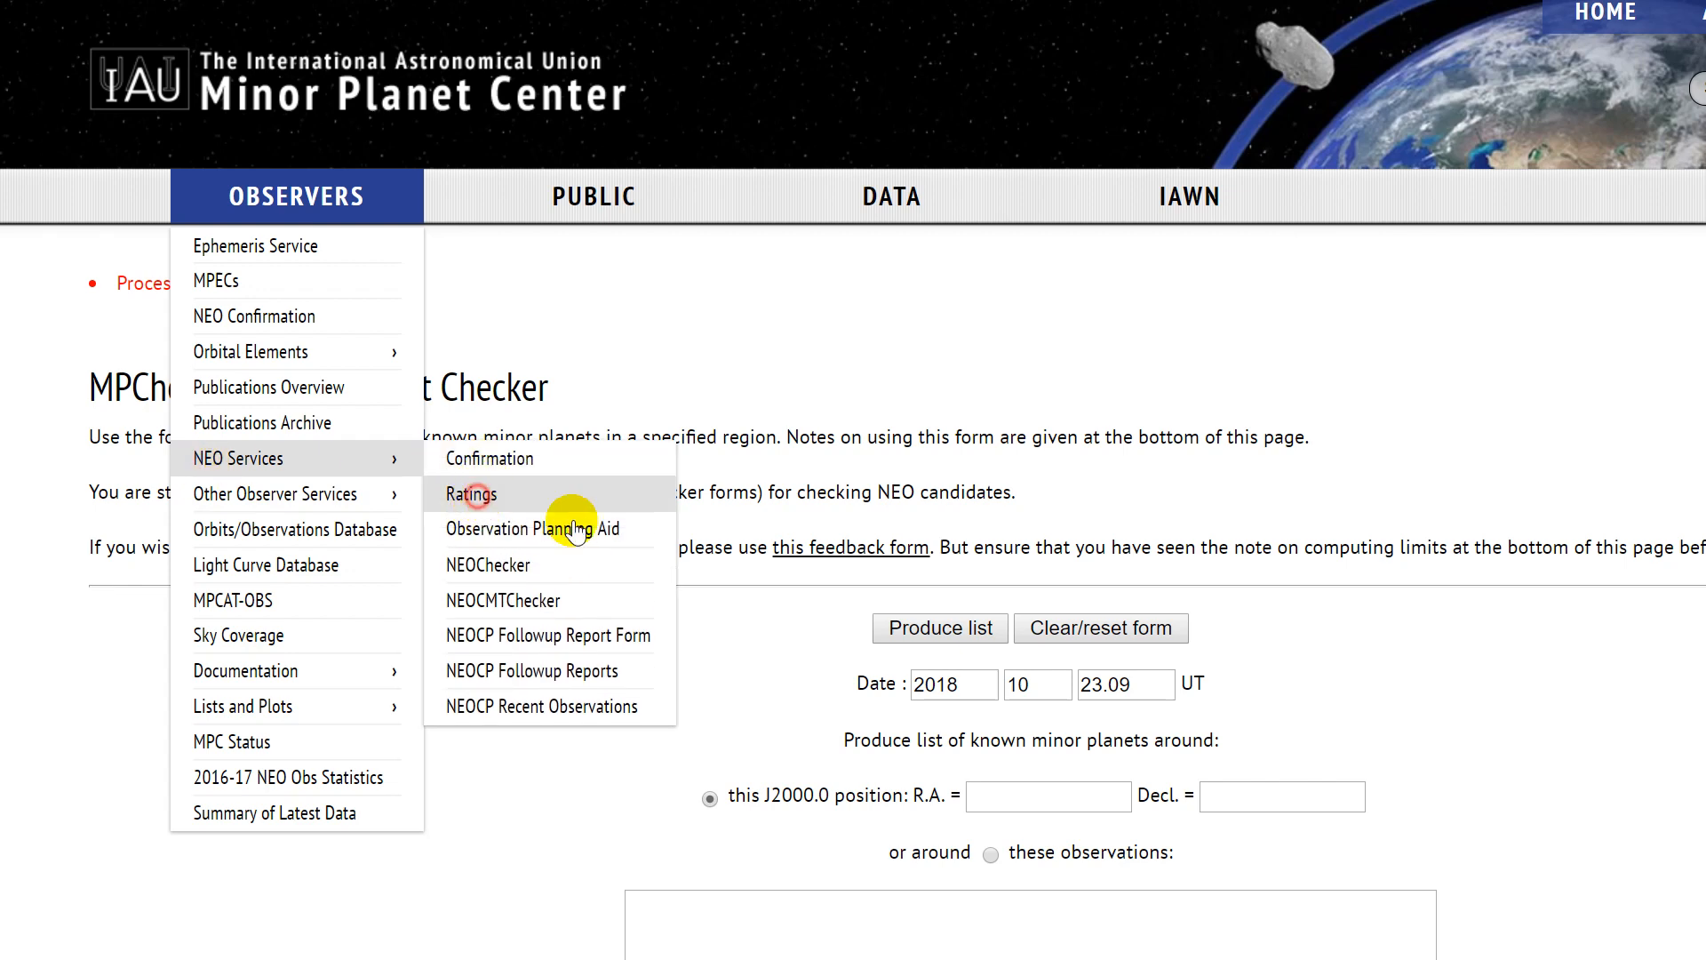
click(533, 499)
scroll(587, 869, down, 1)
click(588, 869)
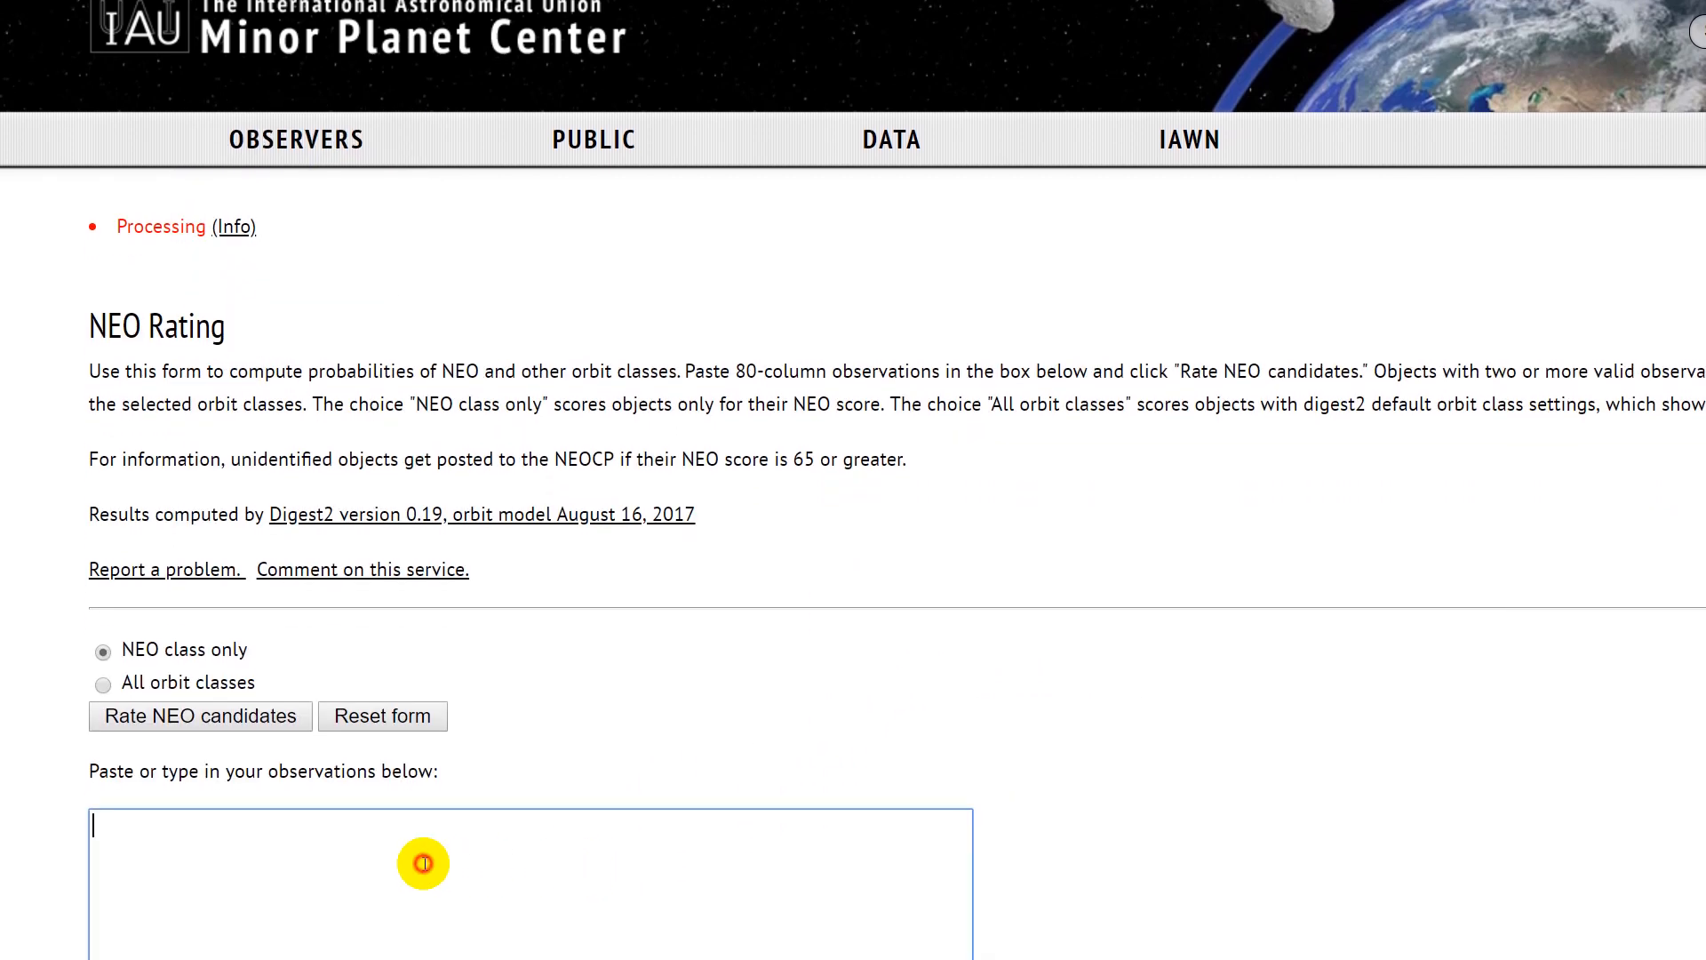
key(ctrl+v)
click(106, 685)
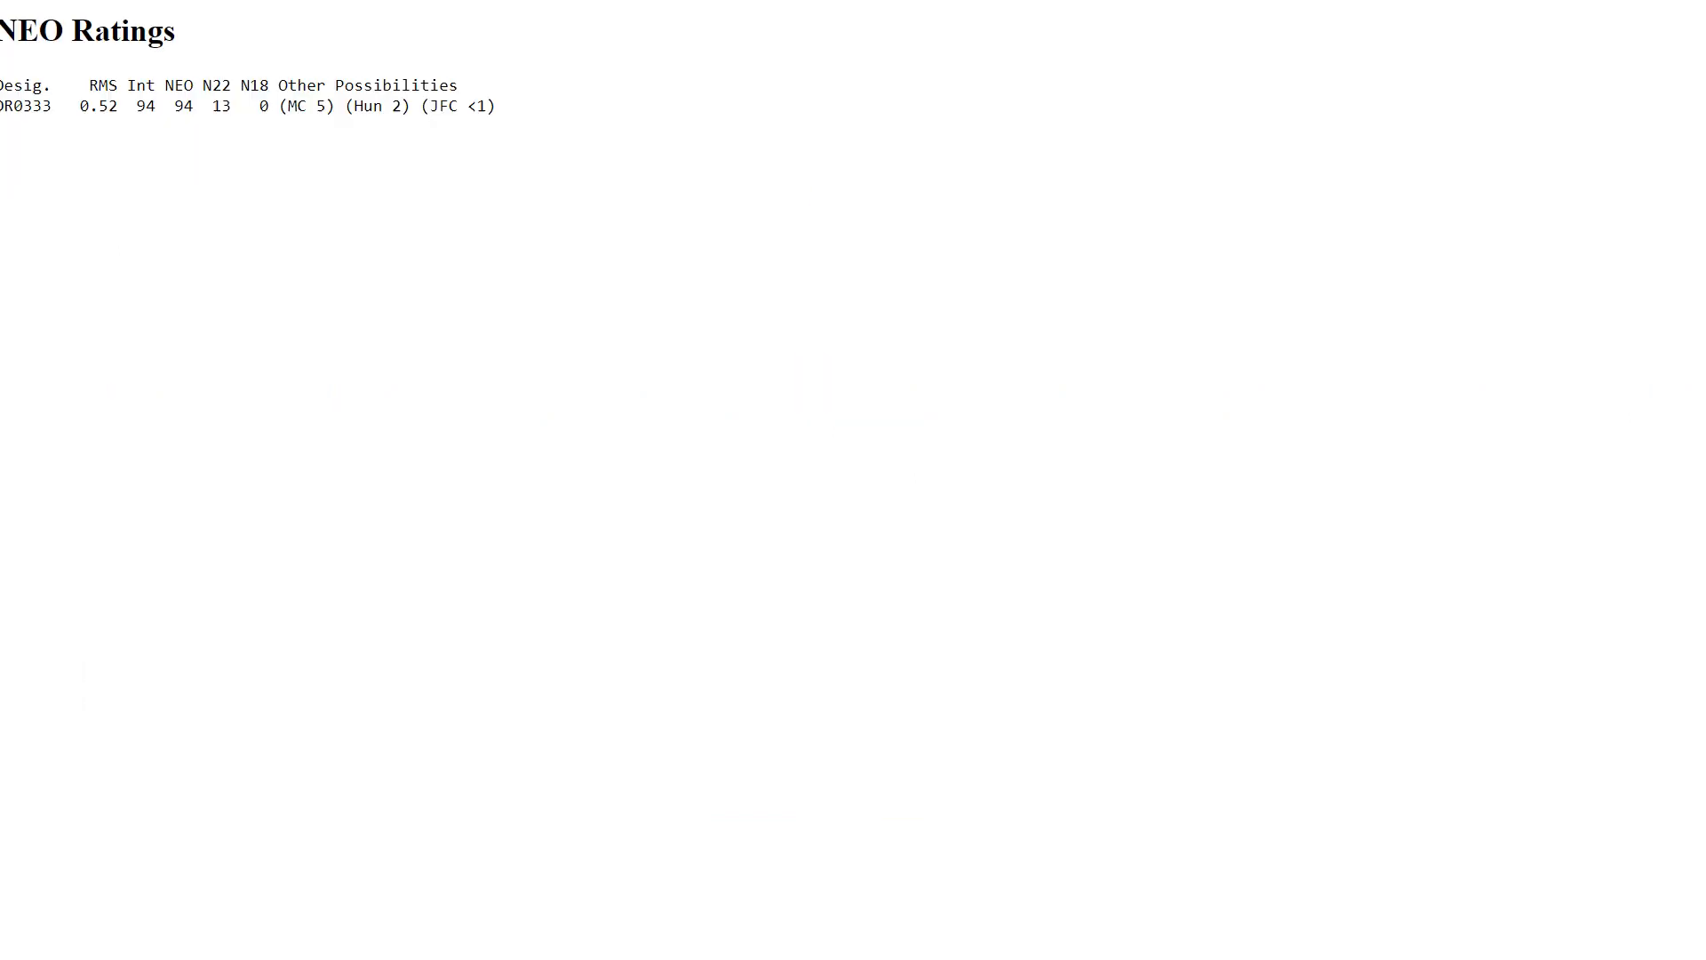
drag(213, 108, 139, 93)
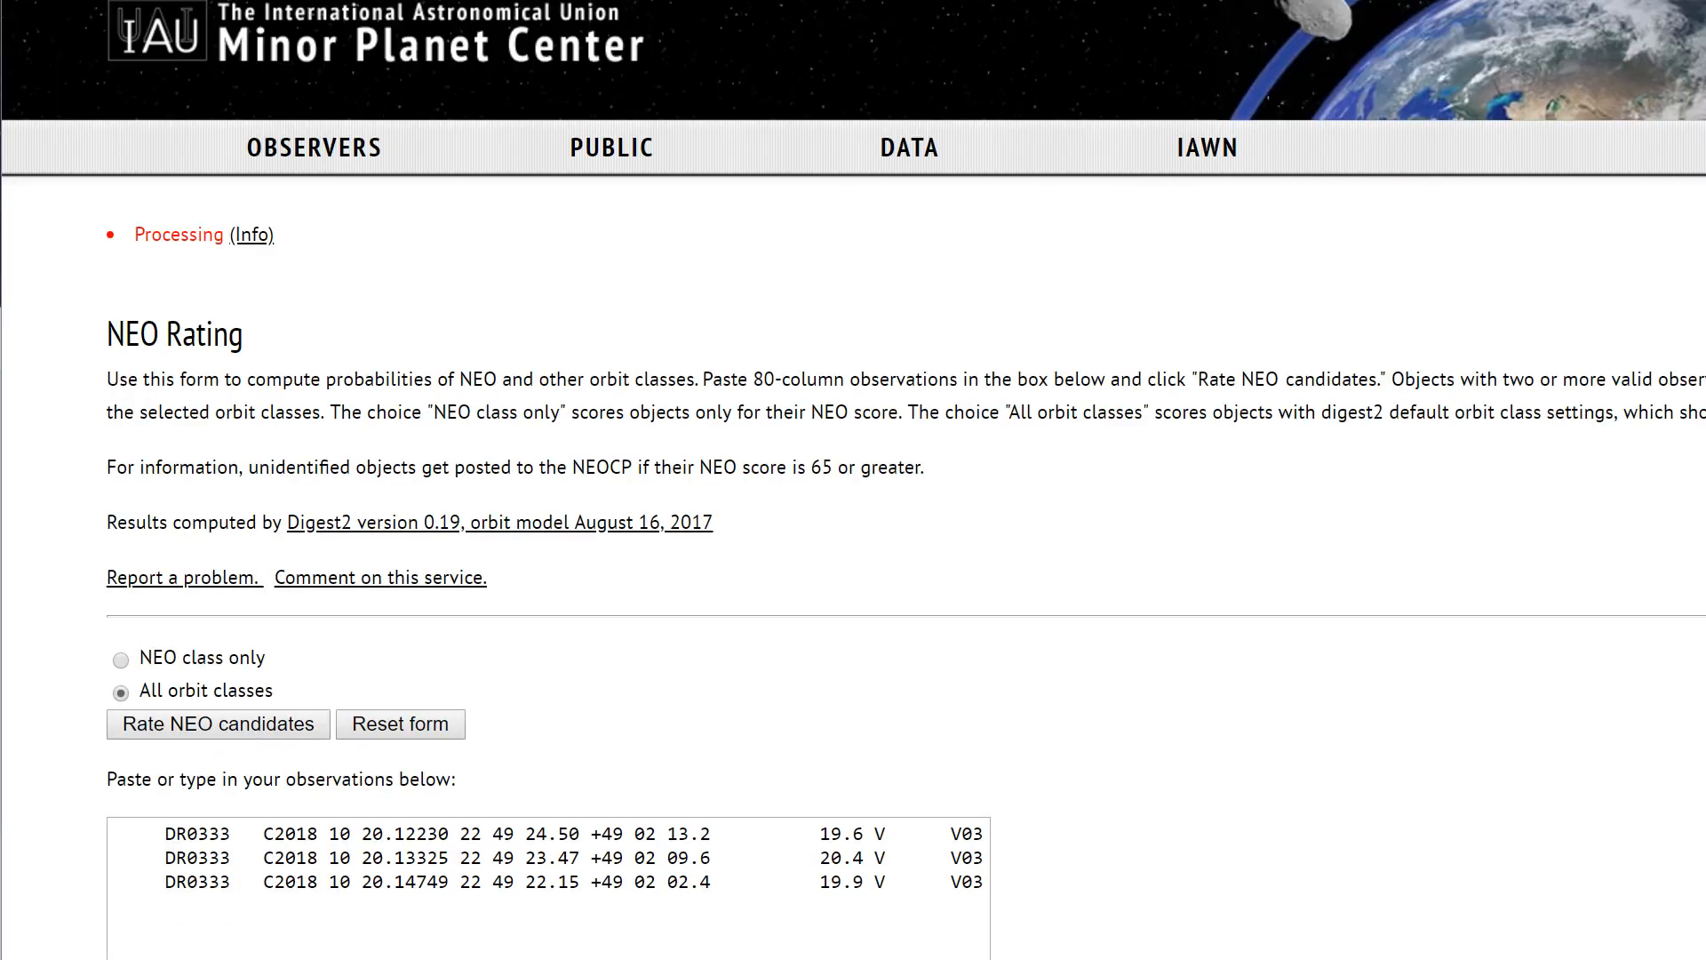
Paste the observations into the MPChecker form and choose to search around these observations.
mouse_move(335, 149)
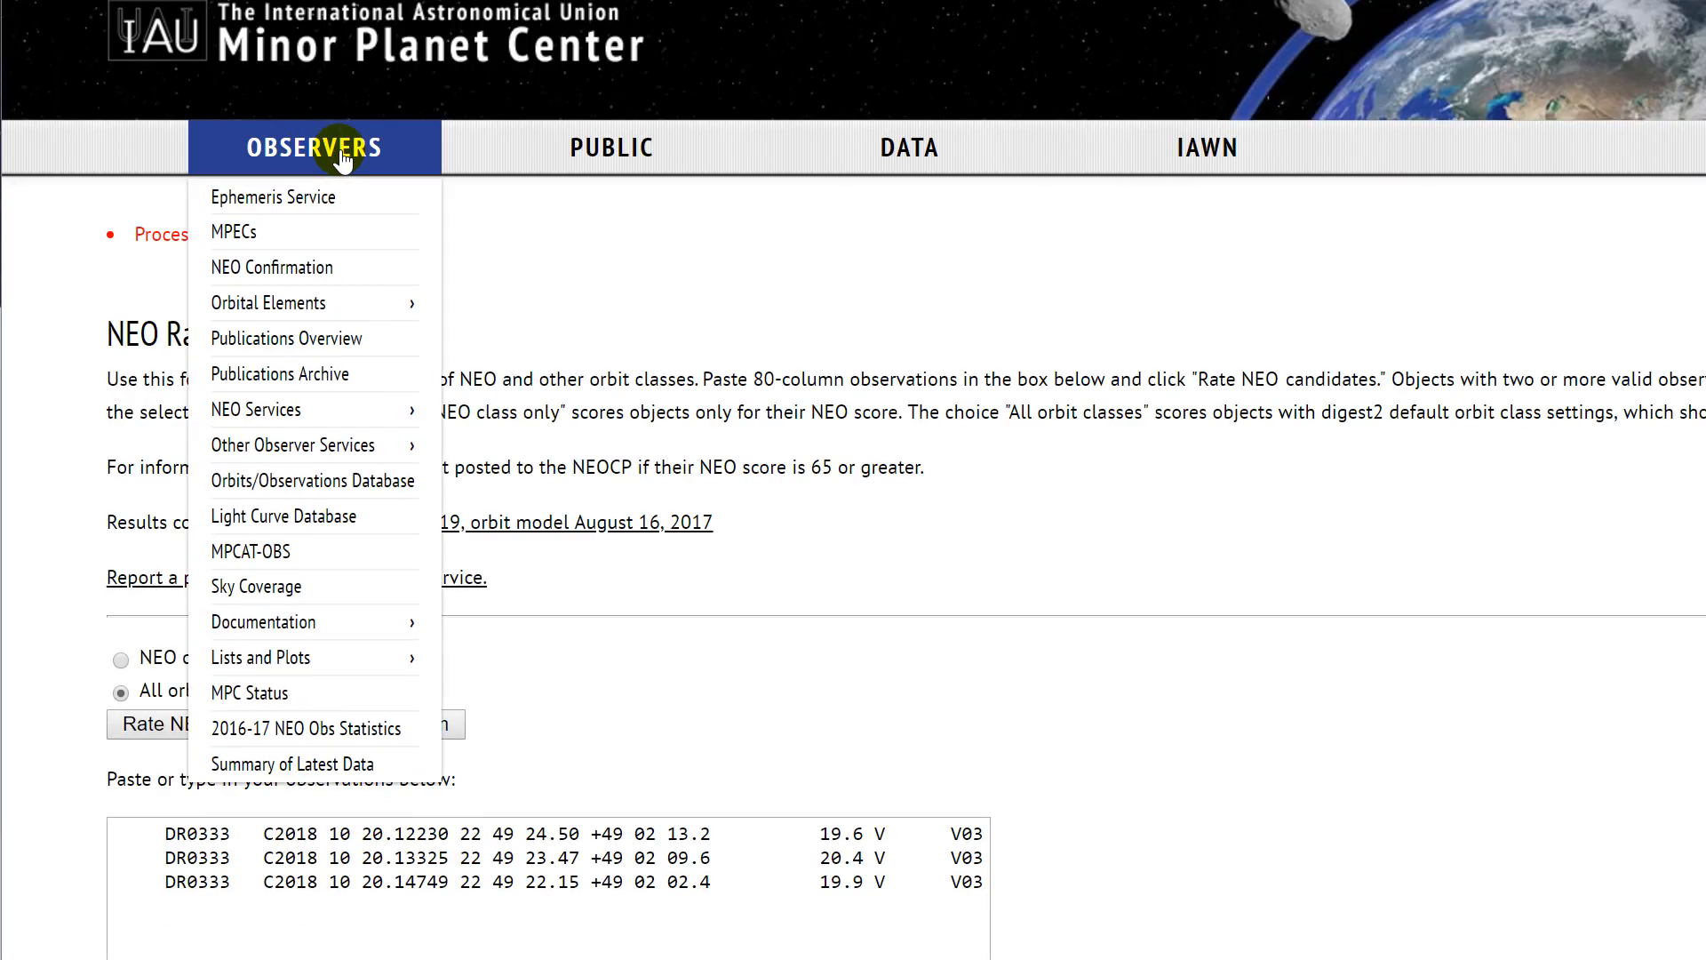
mouse_move(360, 449)
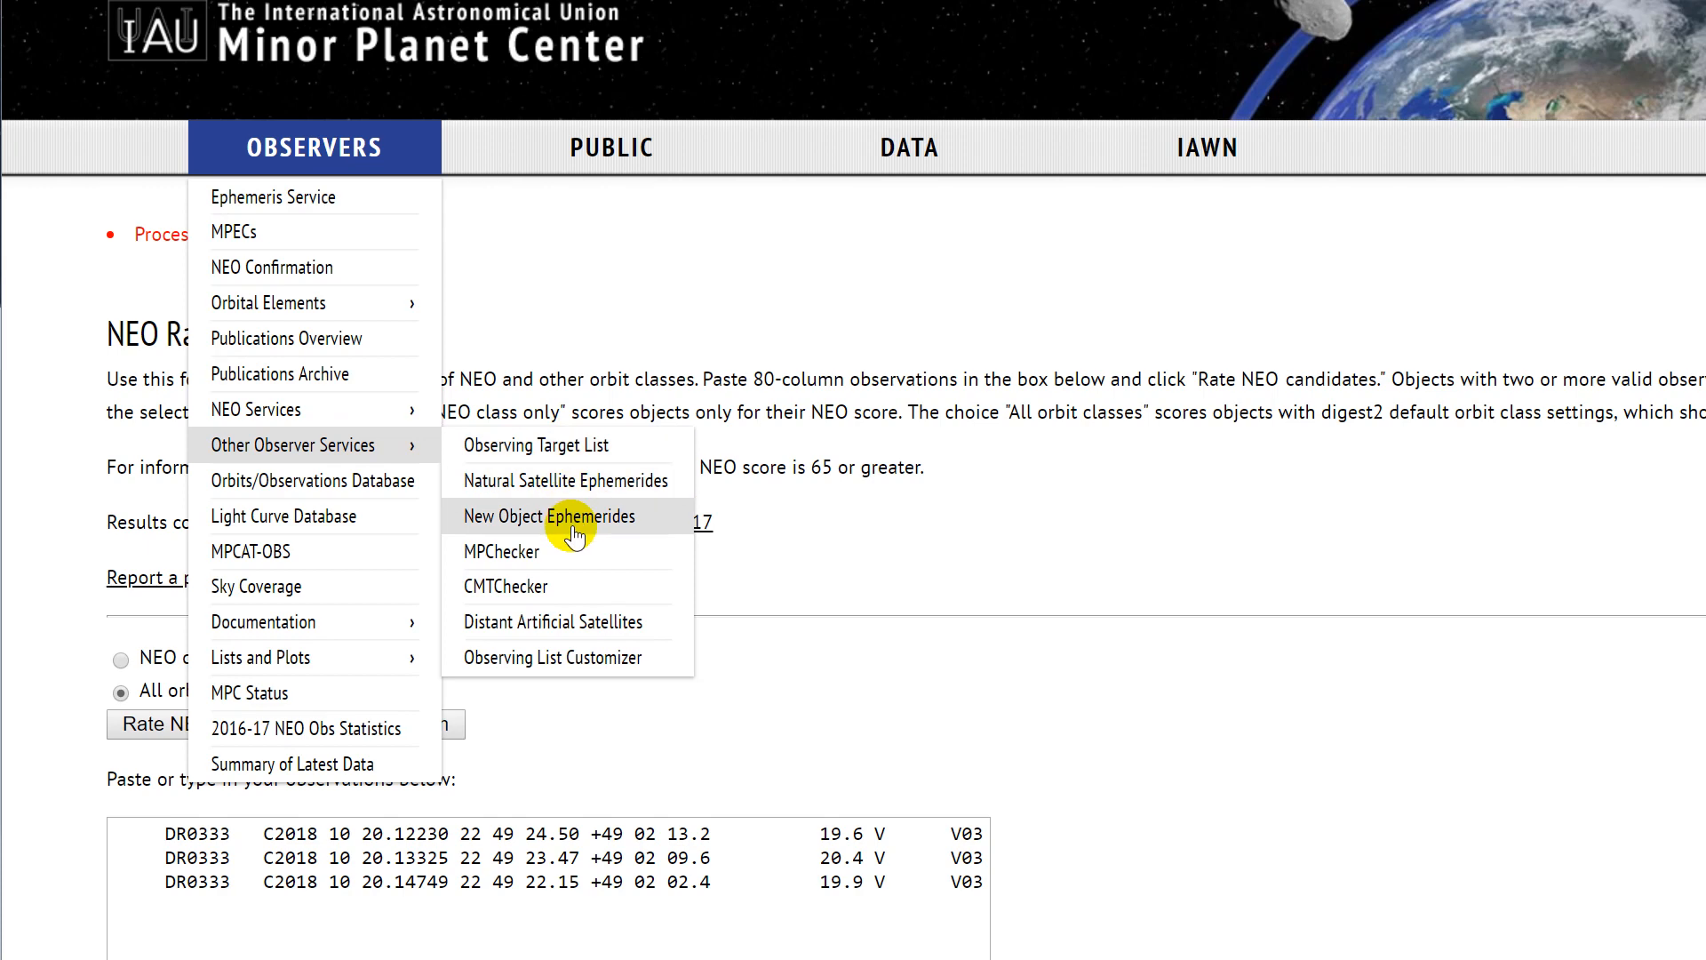
click(588, 544)
click(865, 944)
key(ctrl+v)
click(1008, 862)
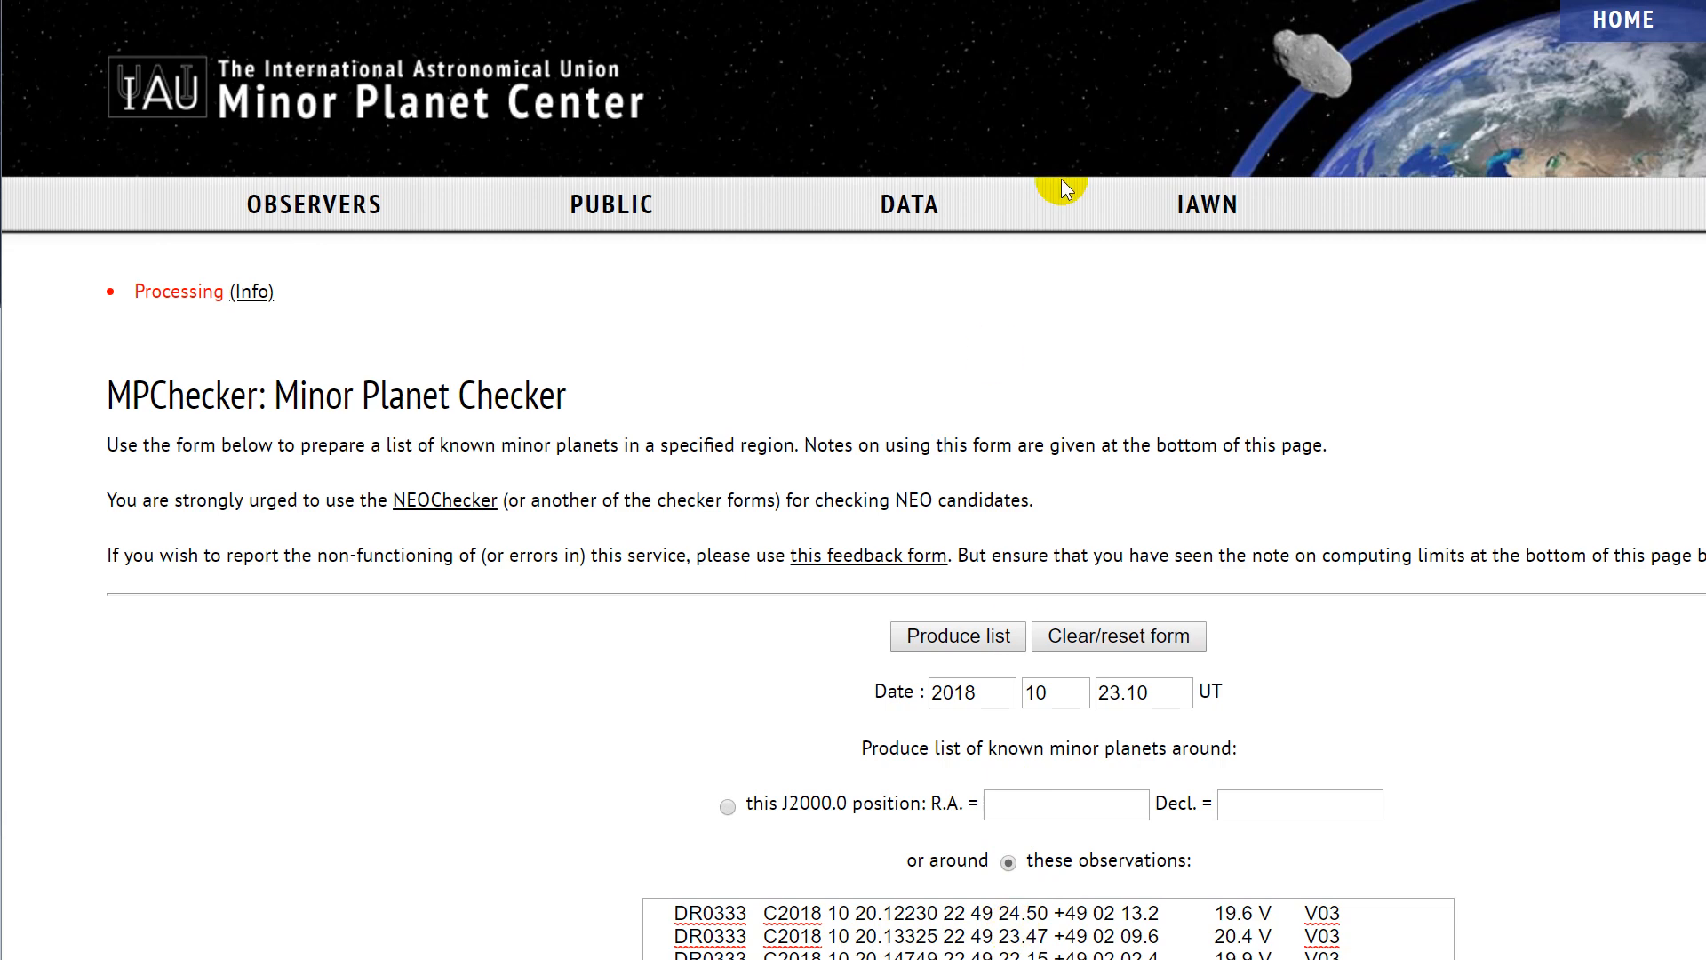
Set the search radius to 1 arc-minute and produce the list of known minor planets near the observations.
scroll(1055, 789, down, 5)
double_click(1047, 649)
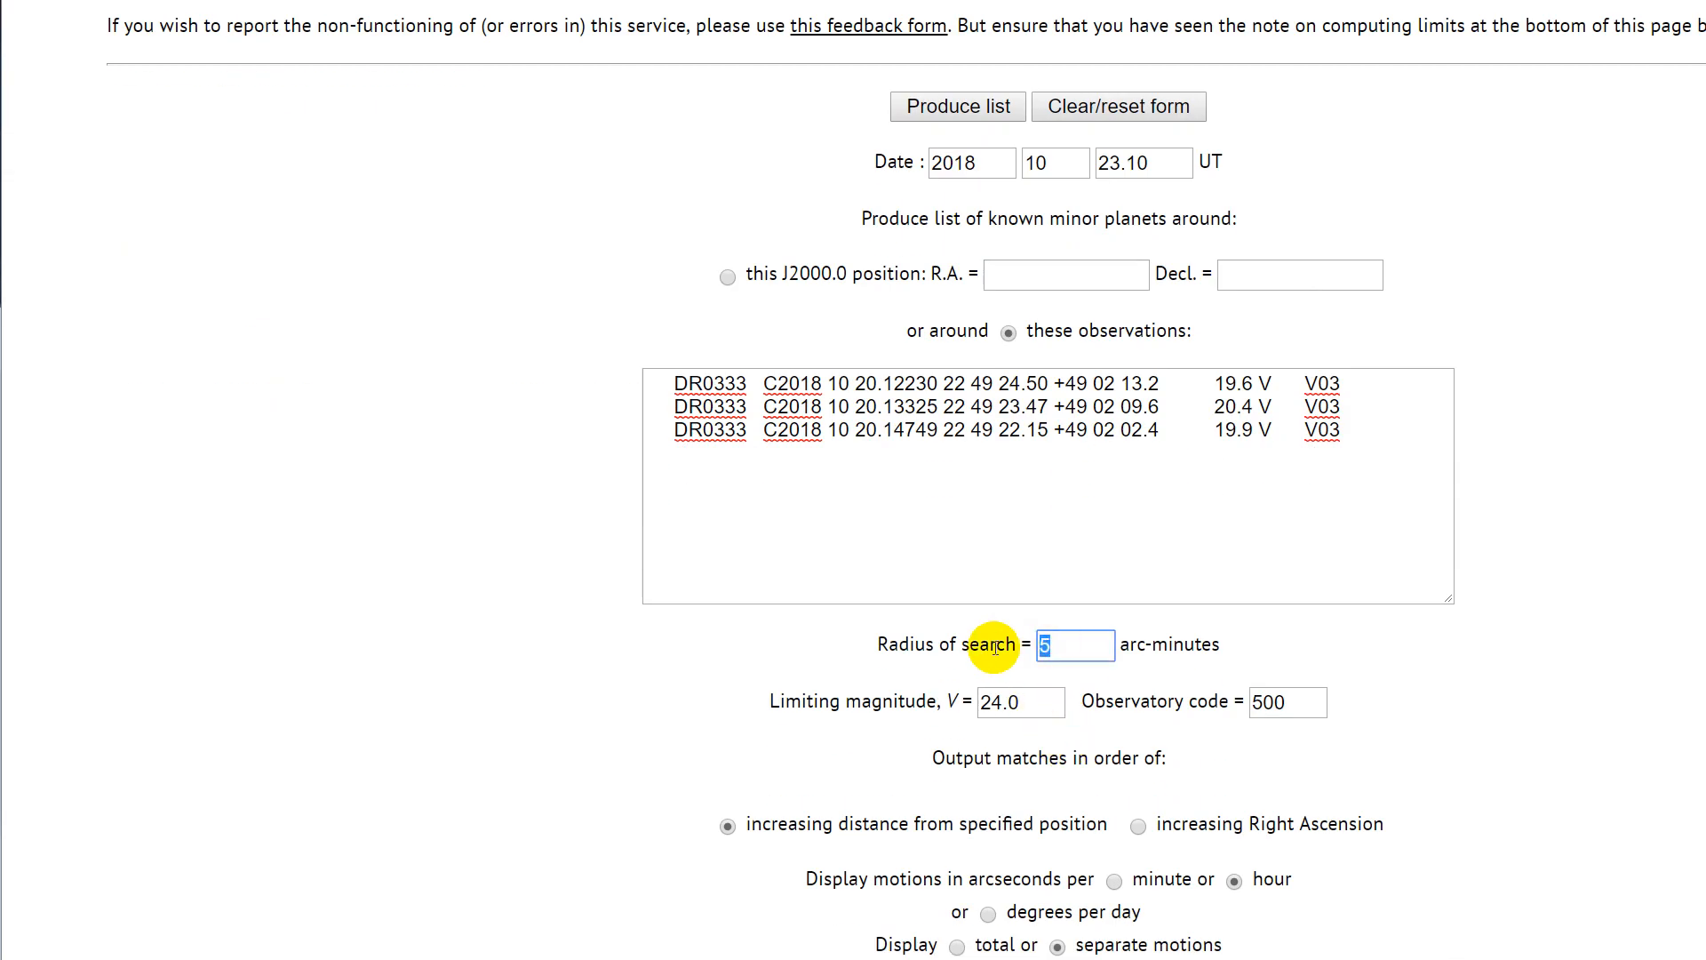
text(1)
click(1195, 638)
click(1083, 658)
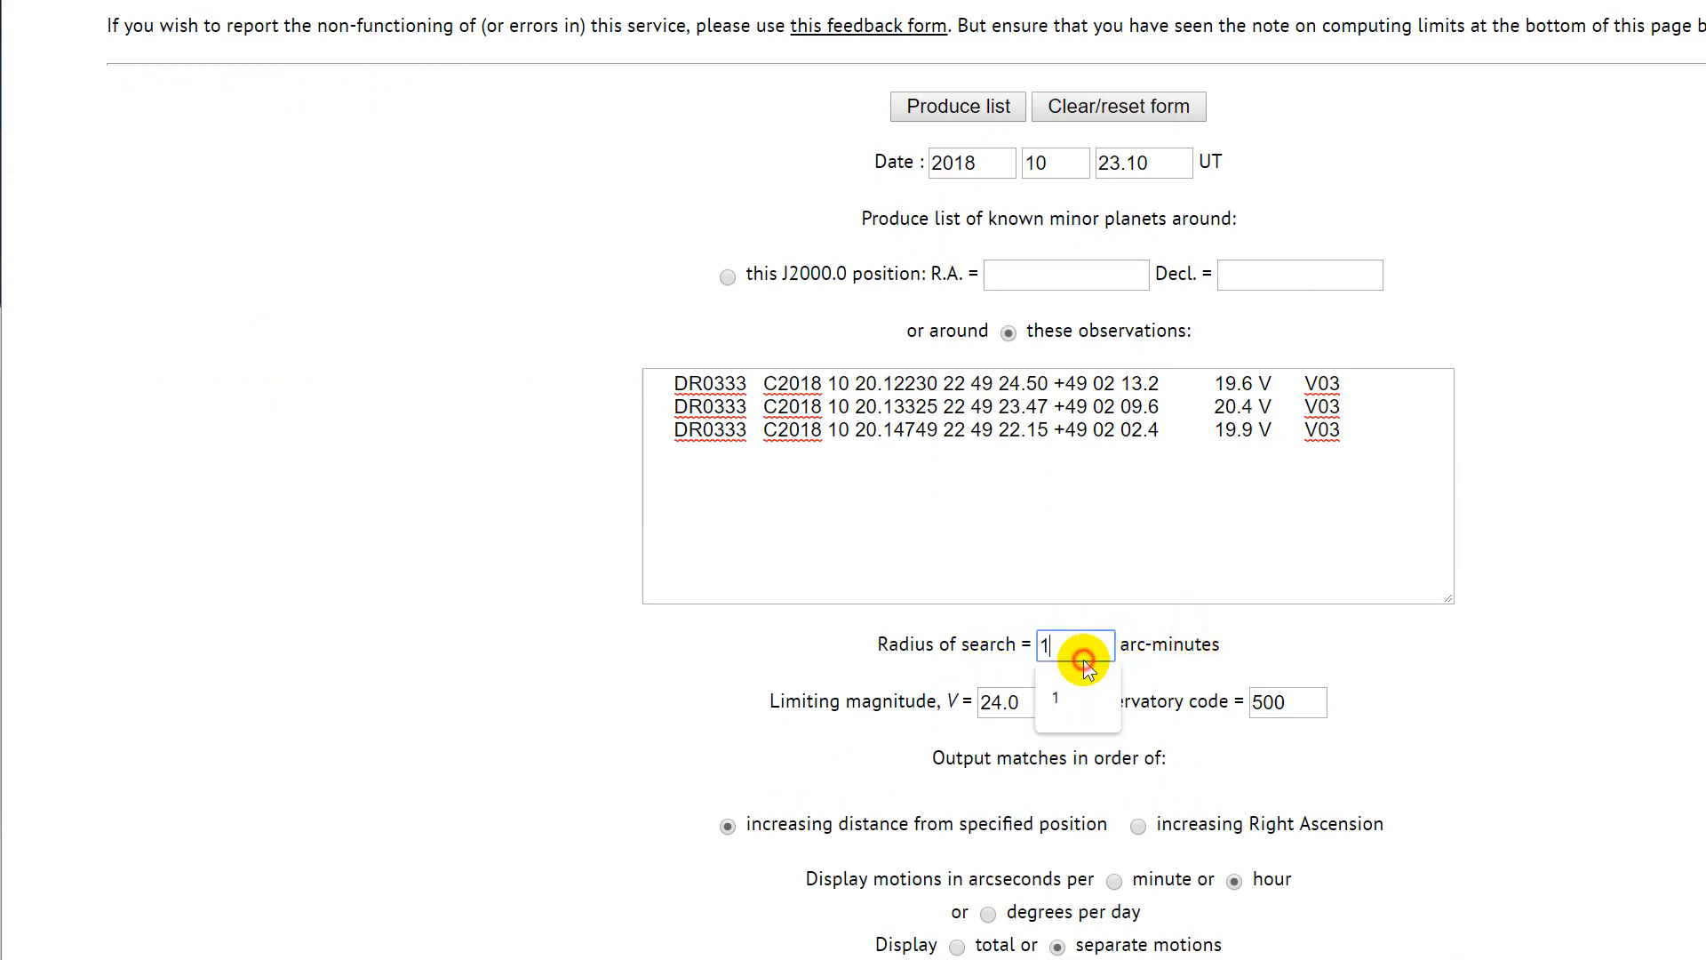
click(910, 706)
double_click(1013, 704)
scroll(899, 781, up, 3)
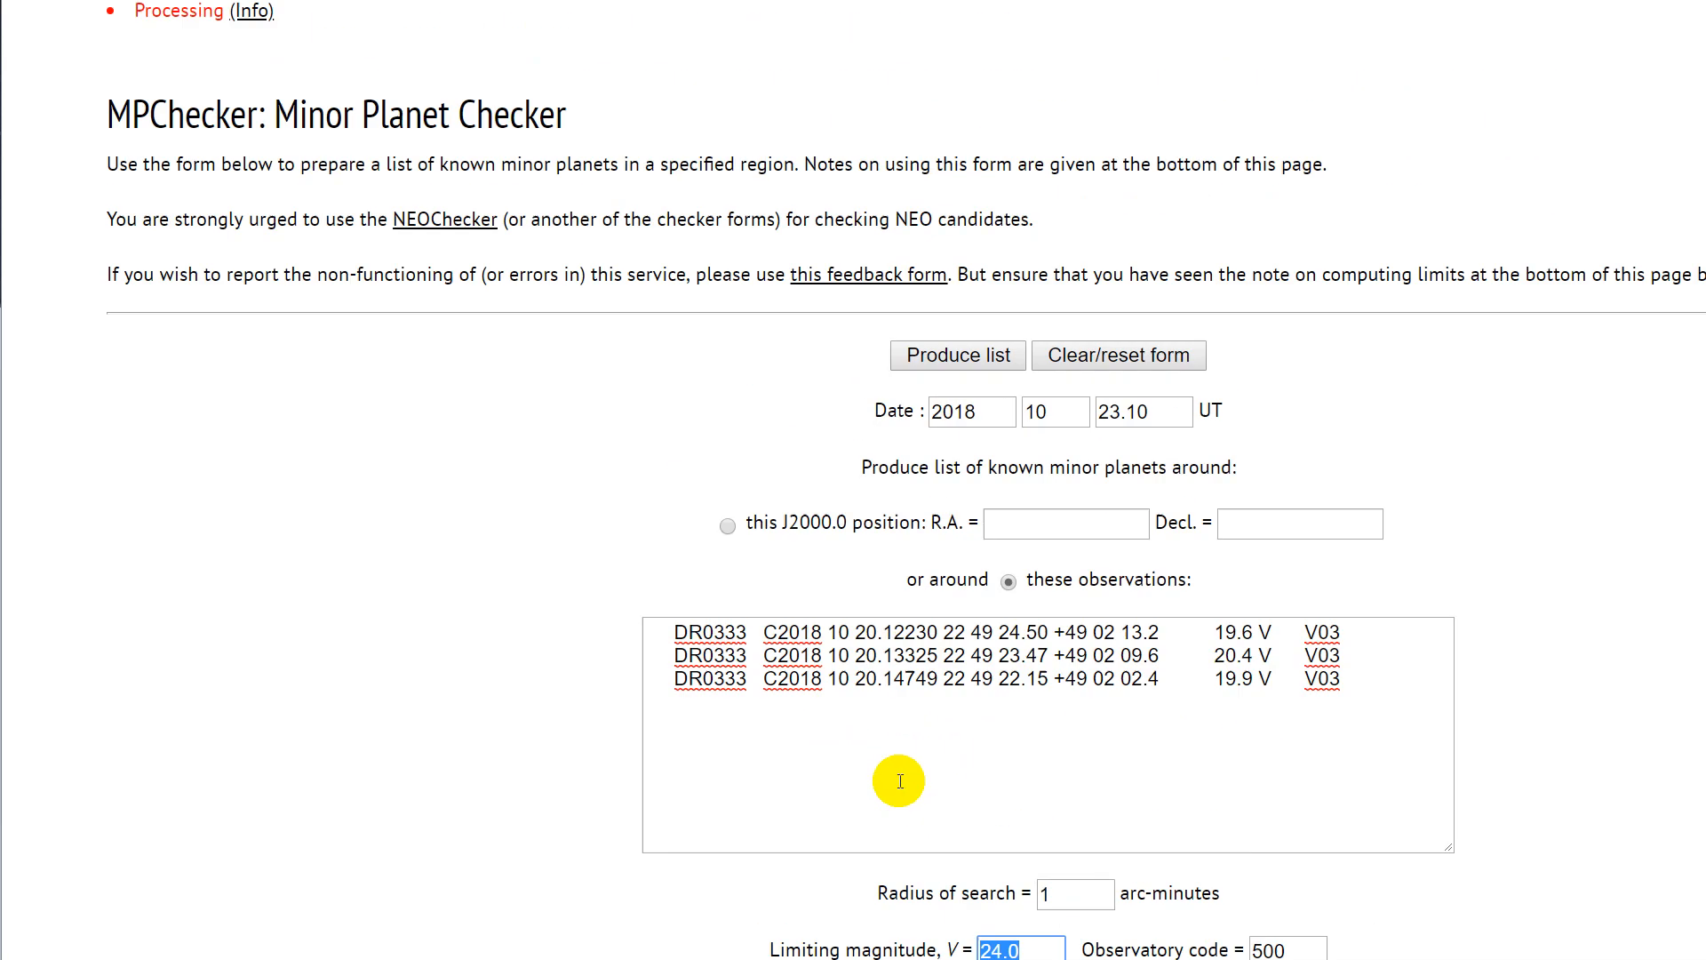
click(942, 374)
scroll(574, 574, up, 3)
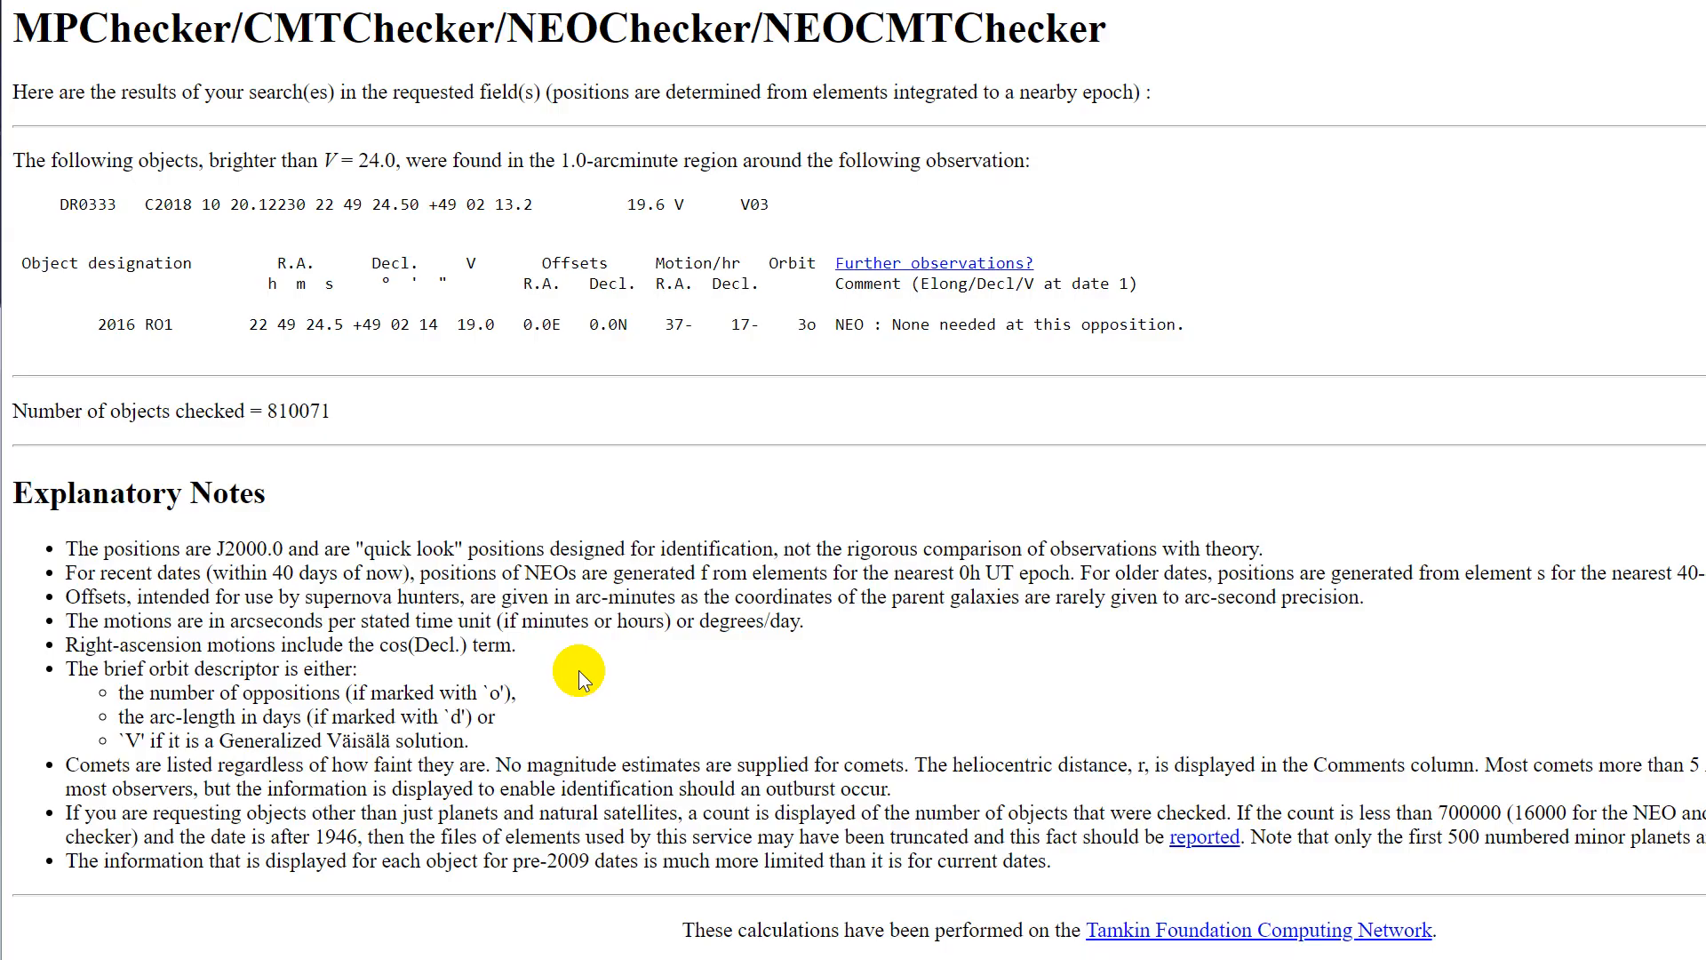
Check the matching object's designation and its R.A. and Decl. offsets in the MPChecker results.
drag(184, 329, 86, 325)
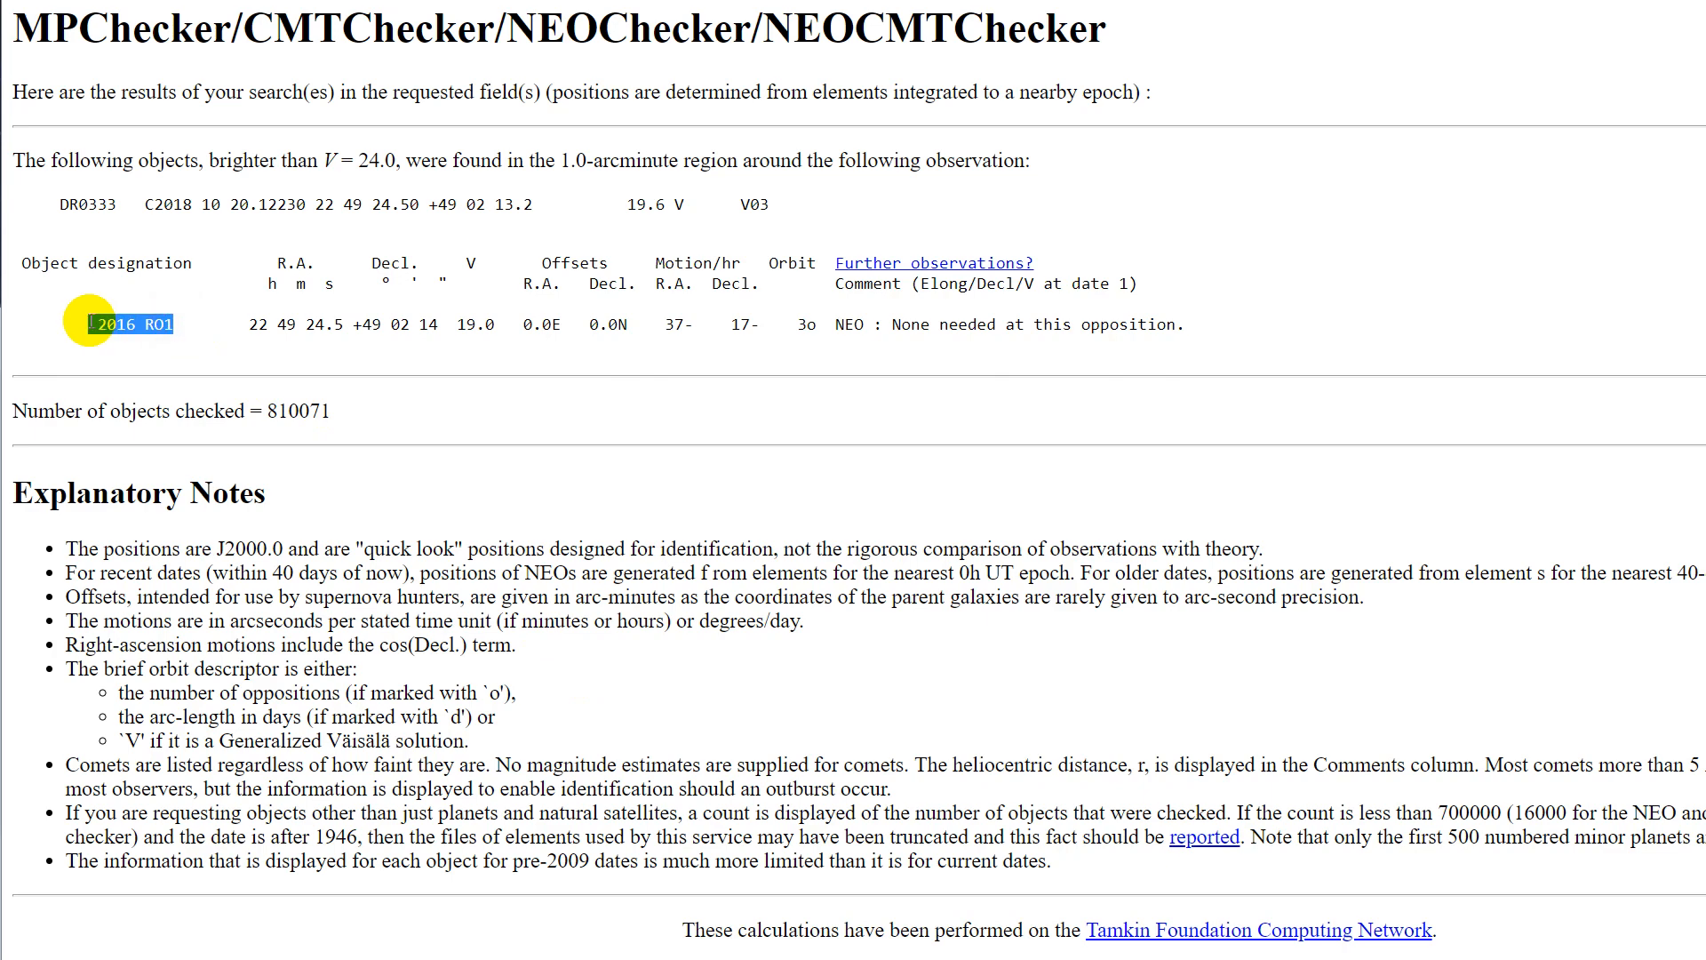
drag(652, 322, 522, 326)
click(606, 426)
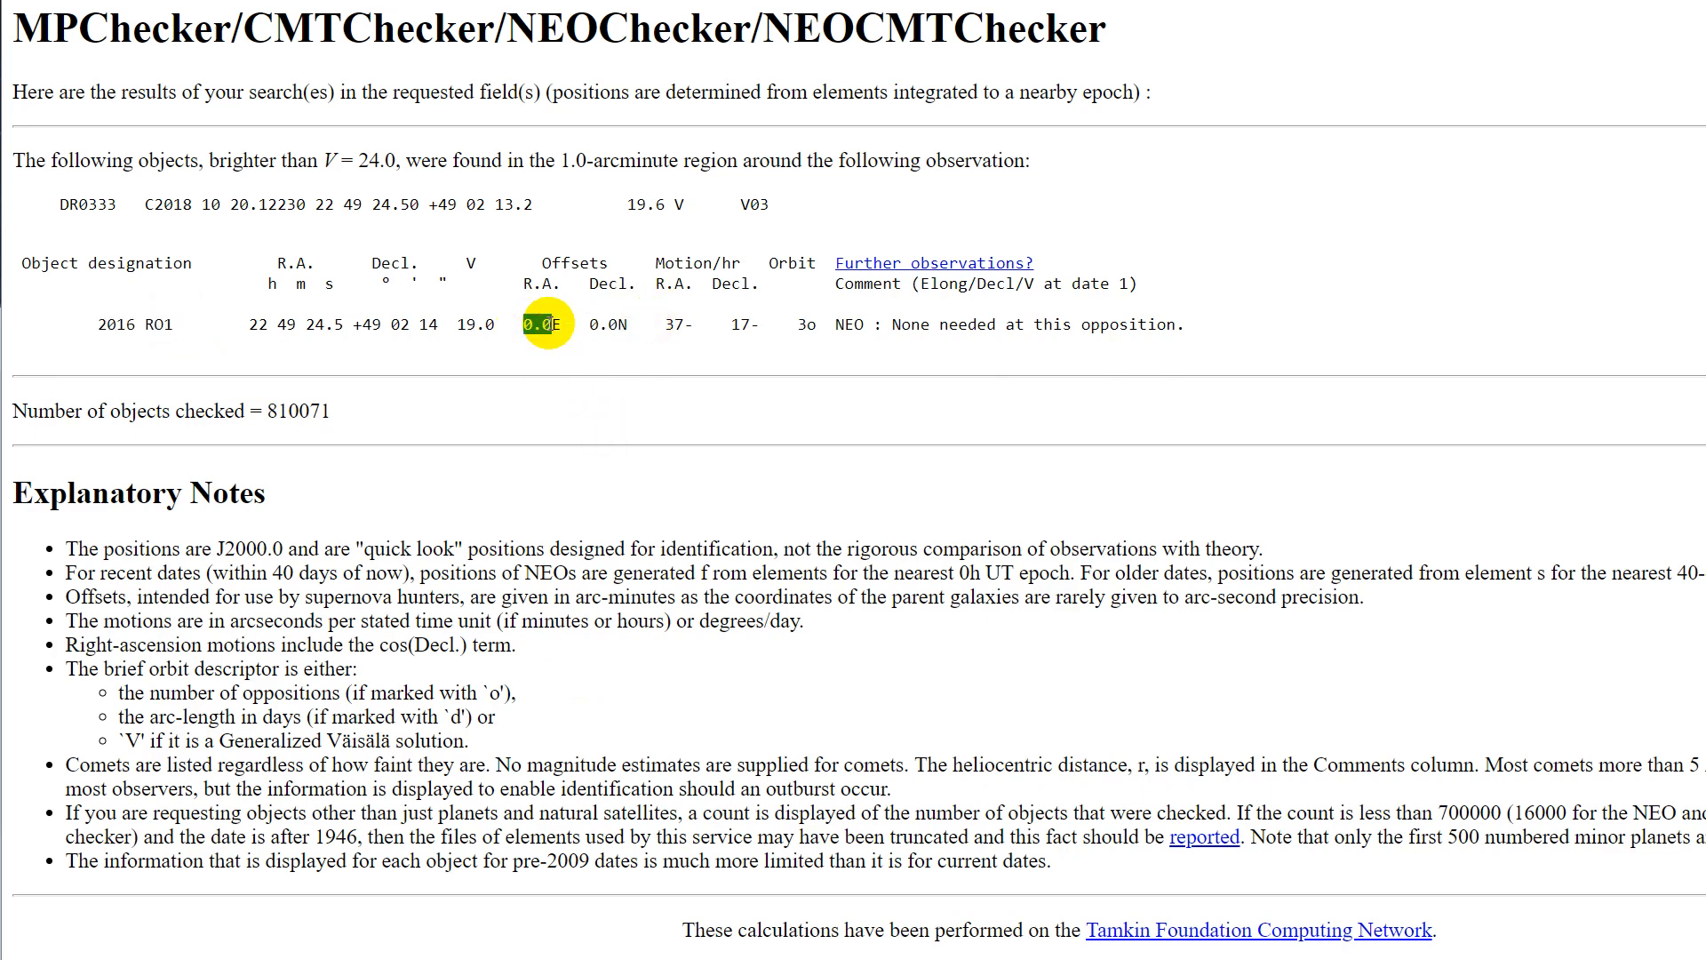
drag(579, 326, 634, 326)
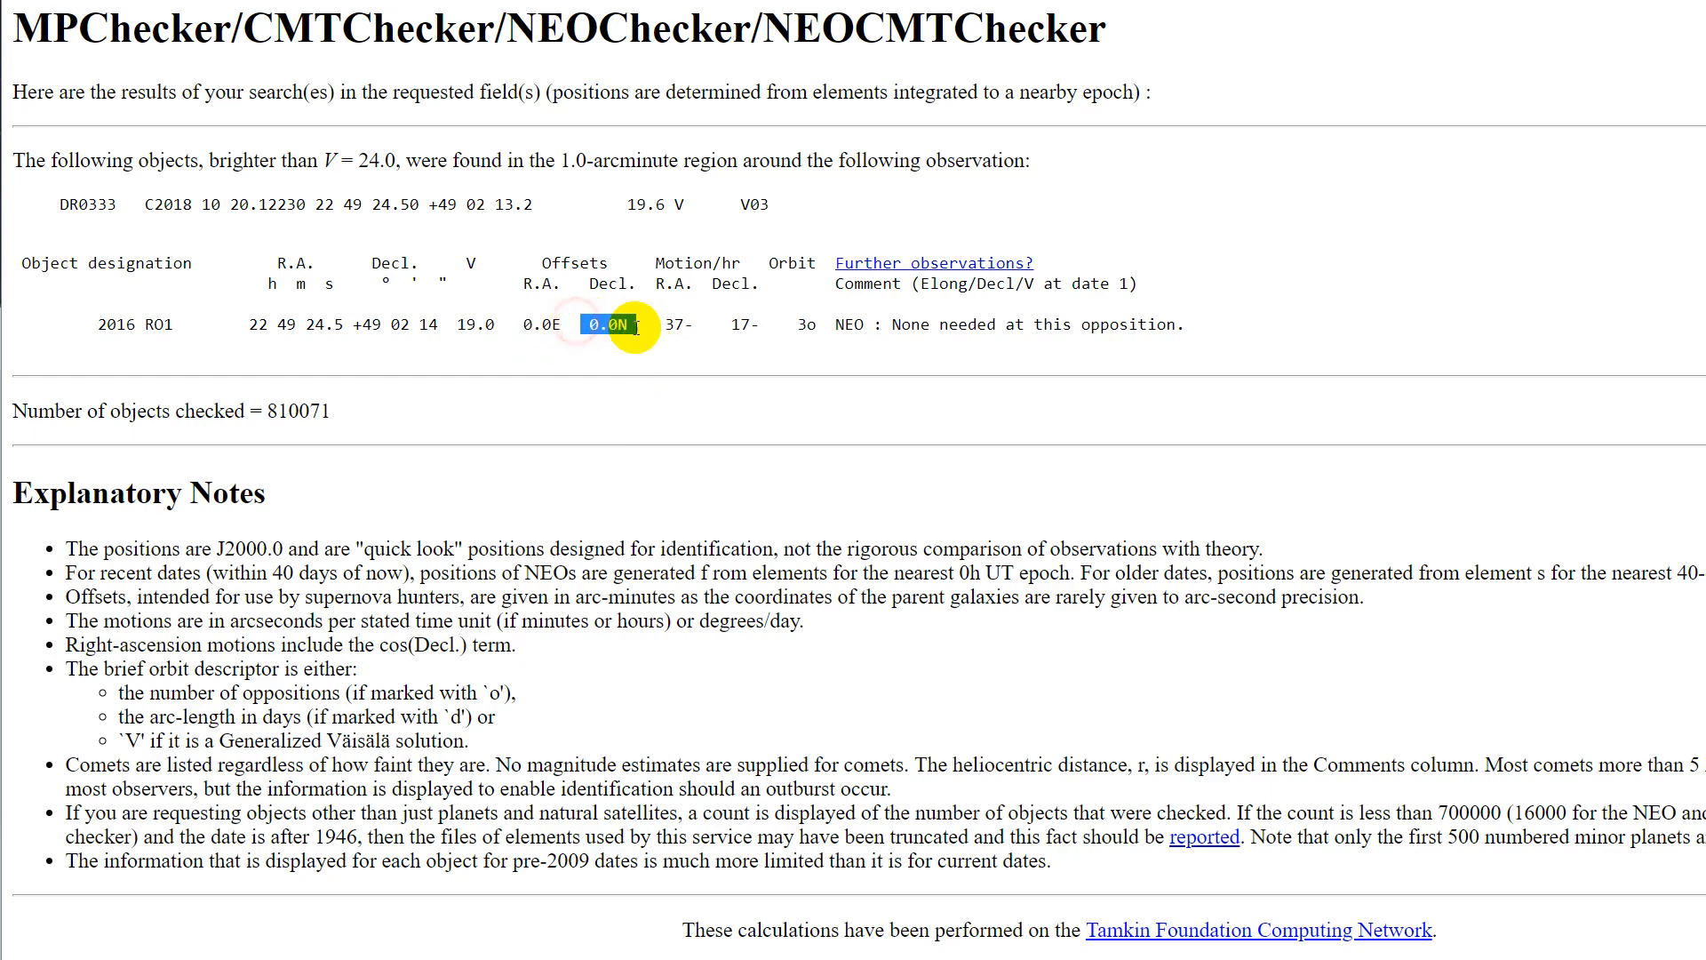
Copy the matched designation 2016 RO1 and look it up in the MPC Orbits/Observations Database.
drag(190, 326, 87, 326)
key(ctrl+c)
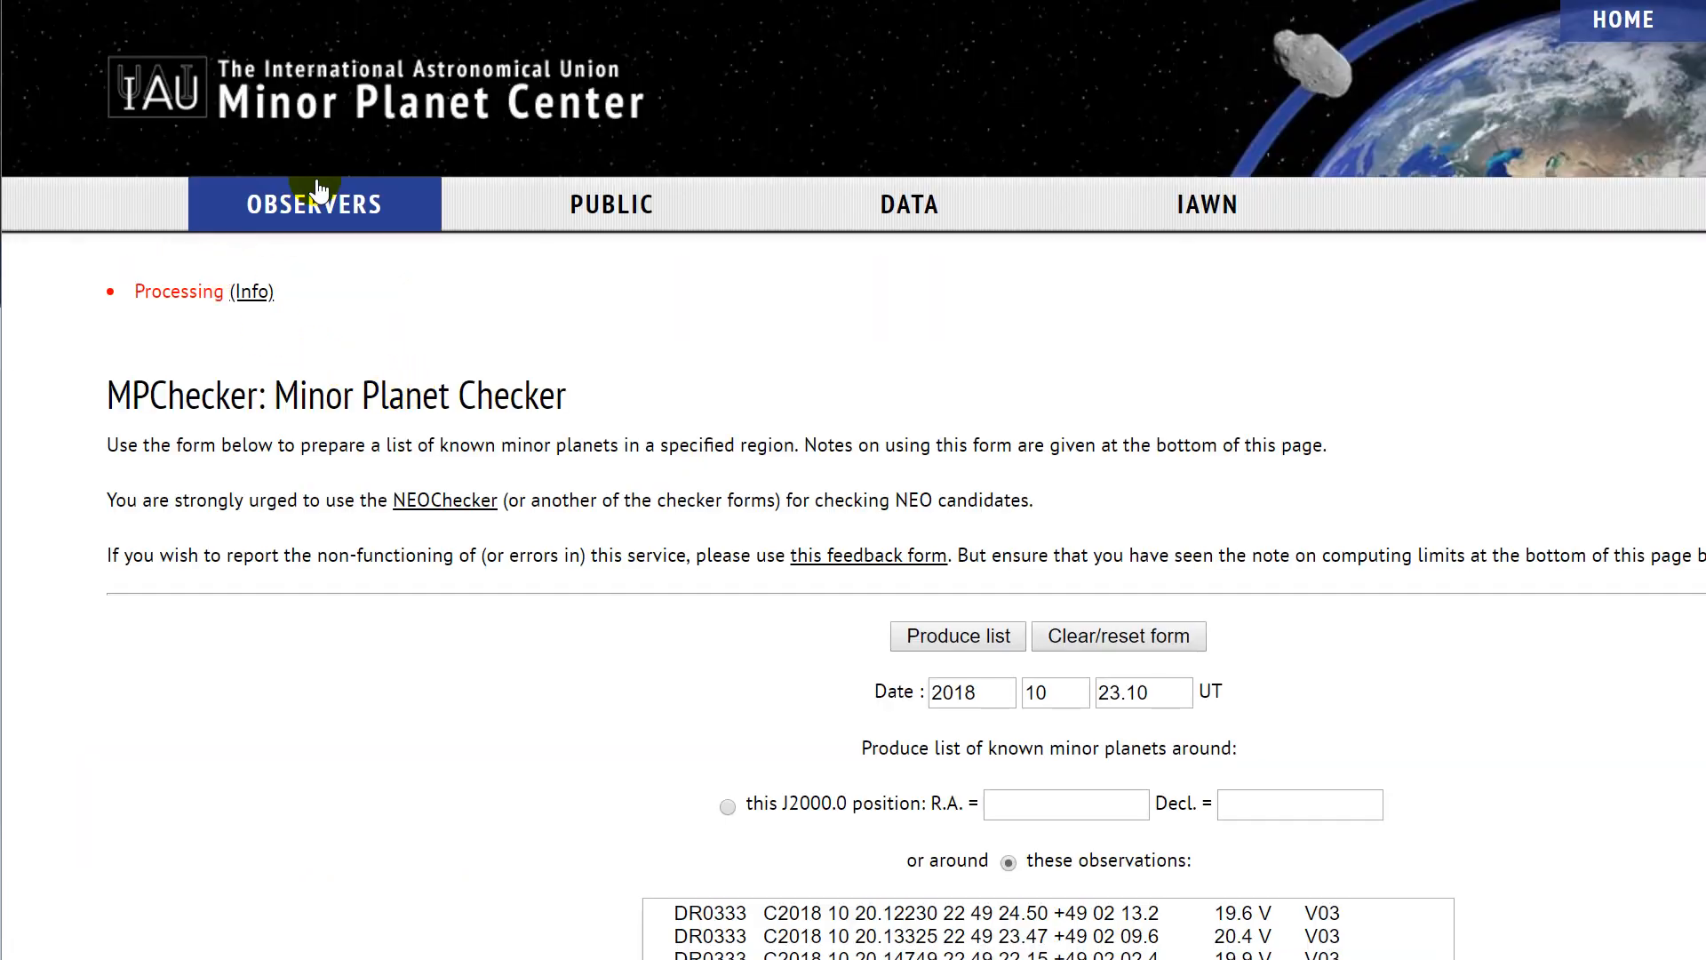
mouse_move(325, 210)
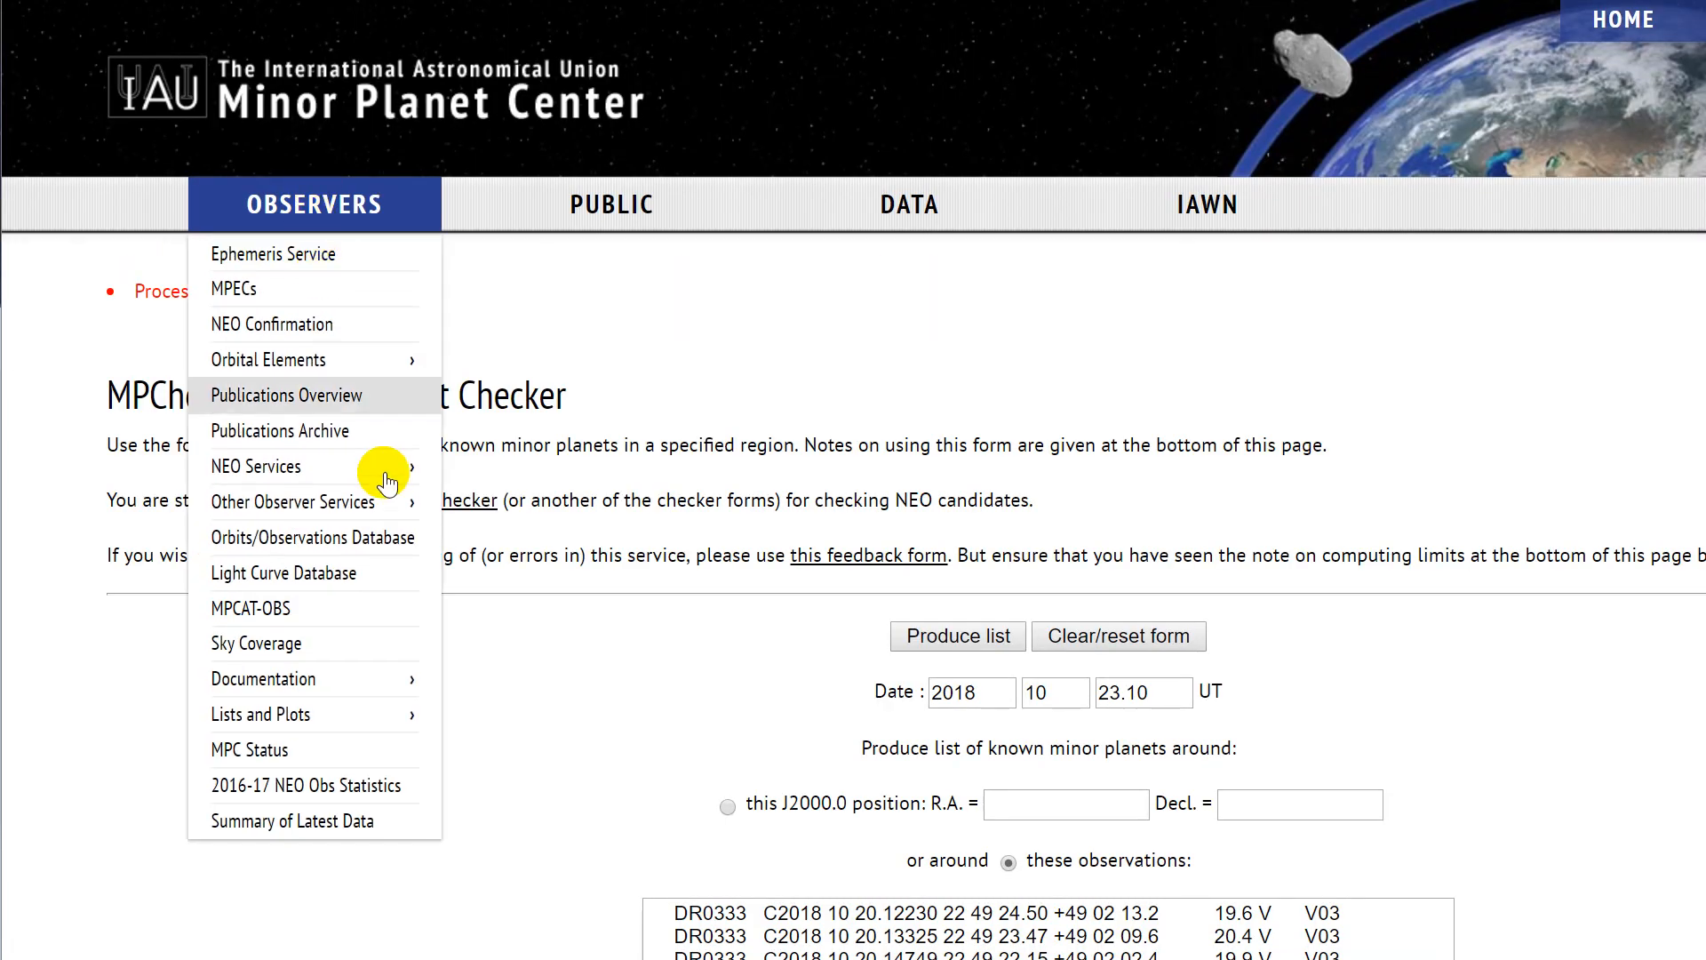
click(382, 539)
click(1148, 457)
key(ctrl+v)
click(1353, 442)
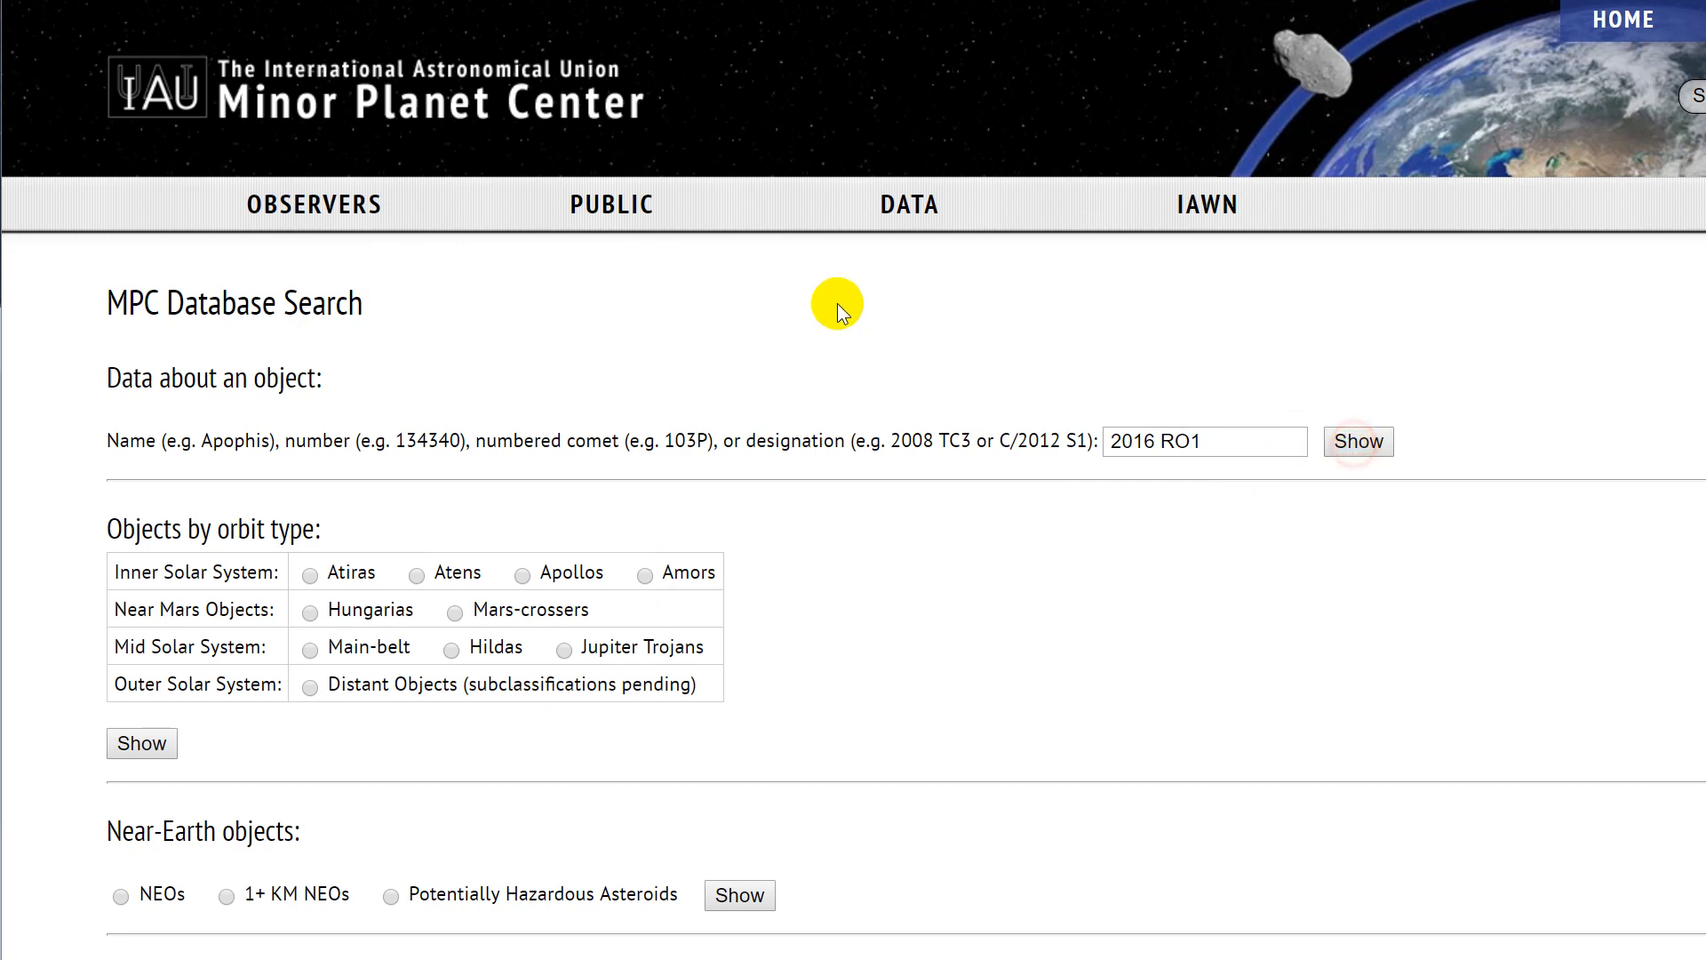
Examine the orbit type, orbital elements and published observations of 2016 RO1, including the latest October 2018 entries.
drag(274, 505, 97, 468)
drag(281, 469, 163, 466)
click(348, 456)
scroll(525, 738, down, 15)
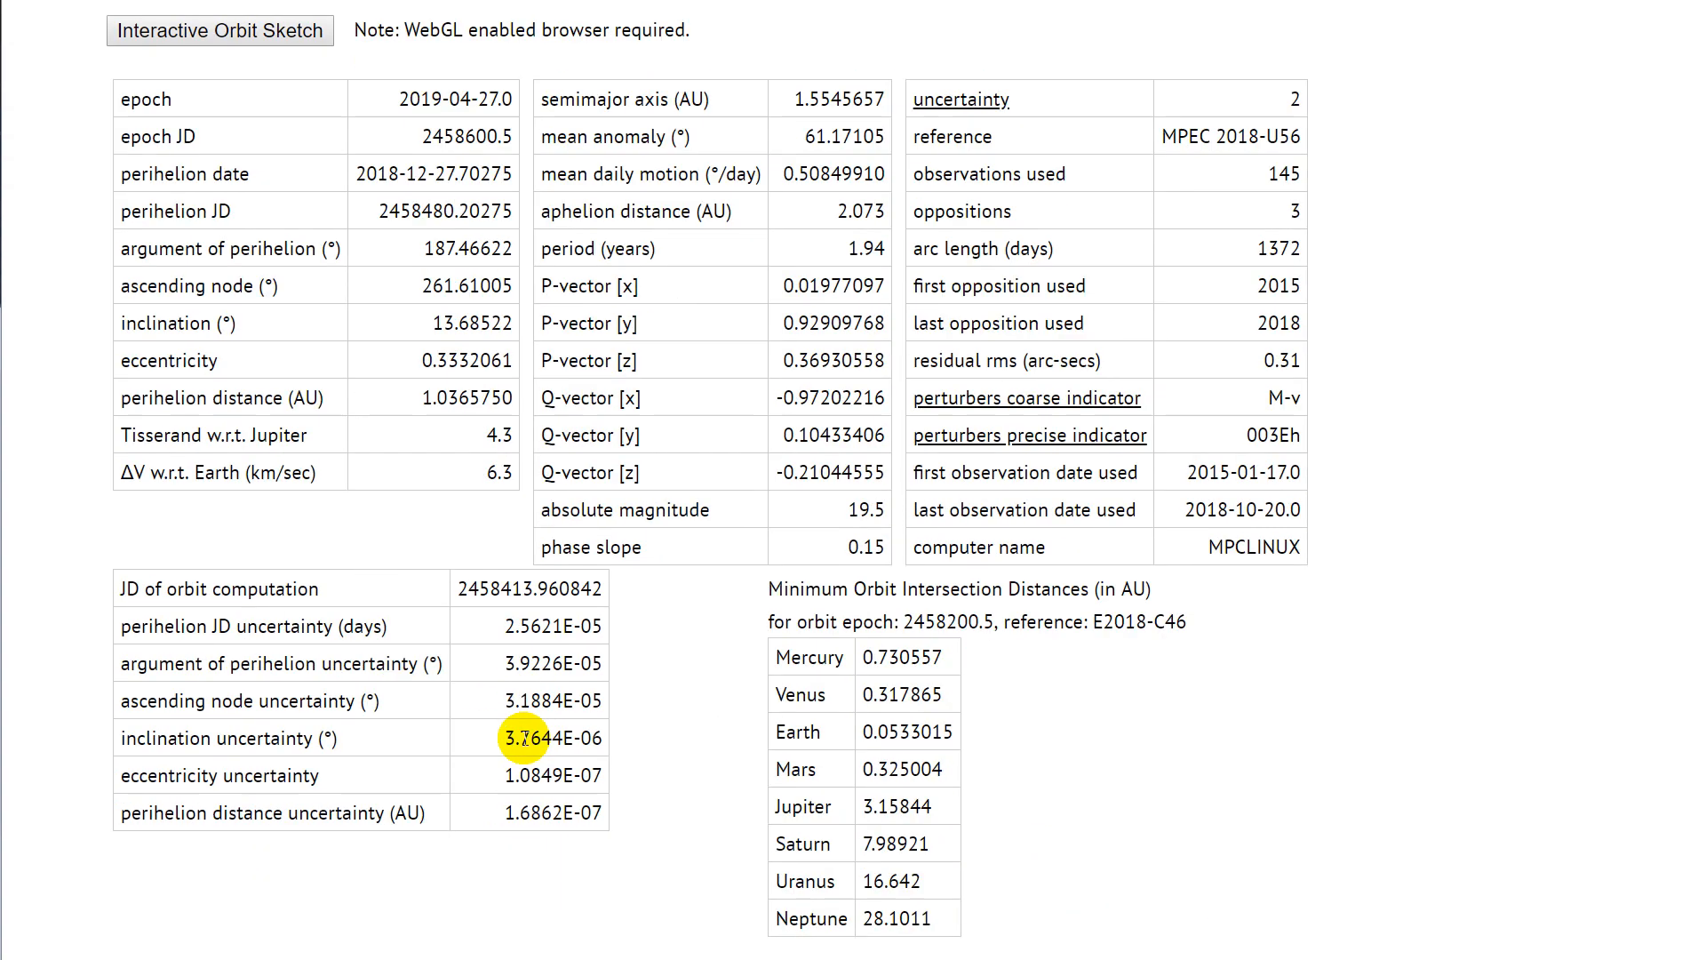
scroll(524, 738, up, 8)
scroll(525, 738, down, 20)
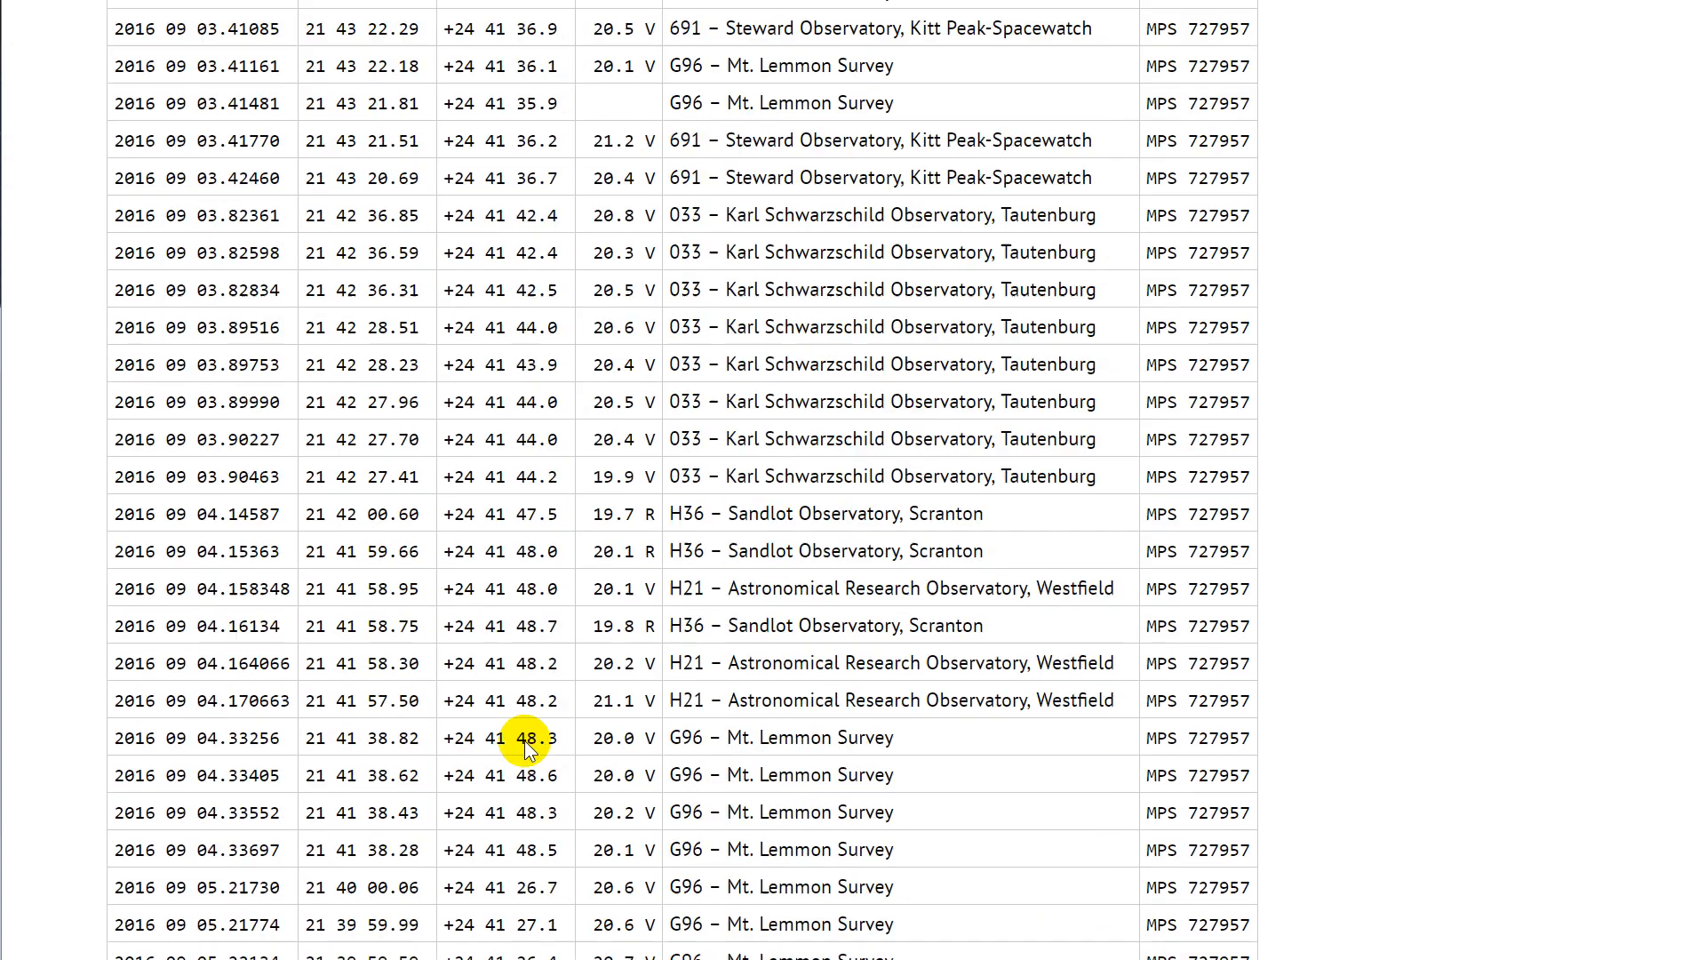
scroll(526, 742, down, 20)
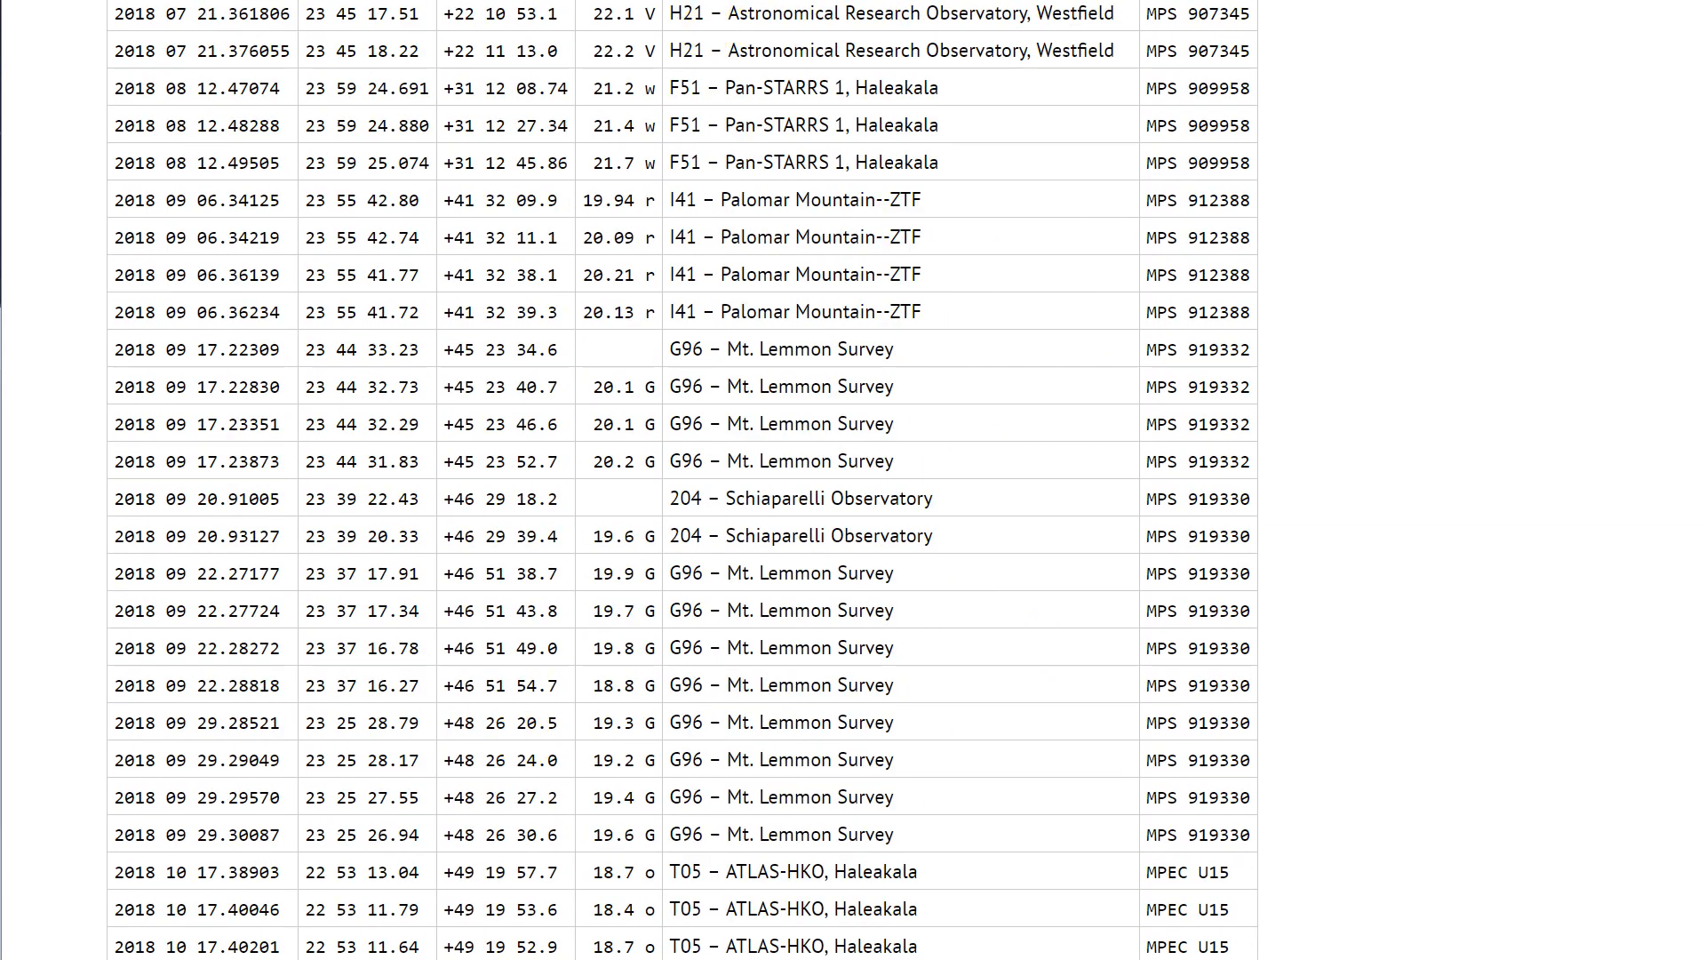
scroll(525, 738, down, 2)
drag(805, 904, 635, 877)
click(724, 819)
scroll(686, 800, up, 20)
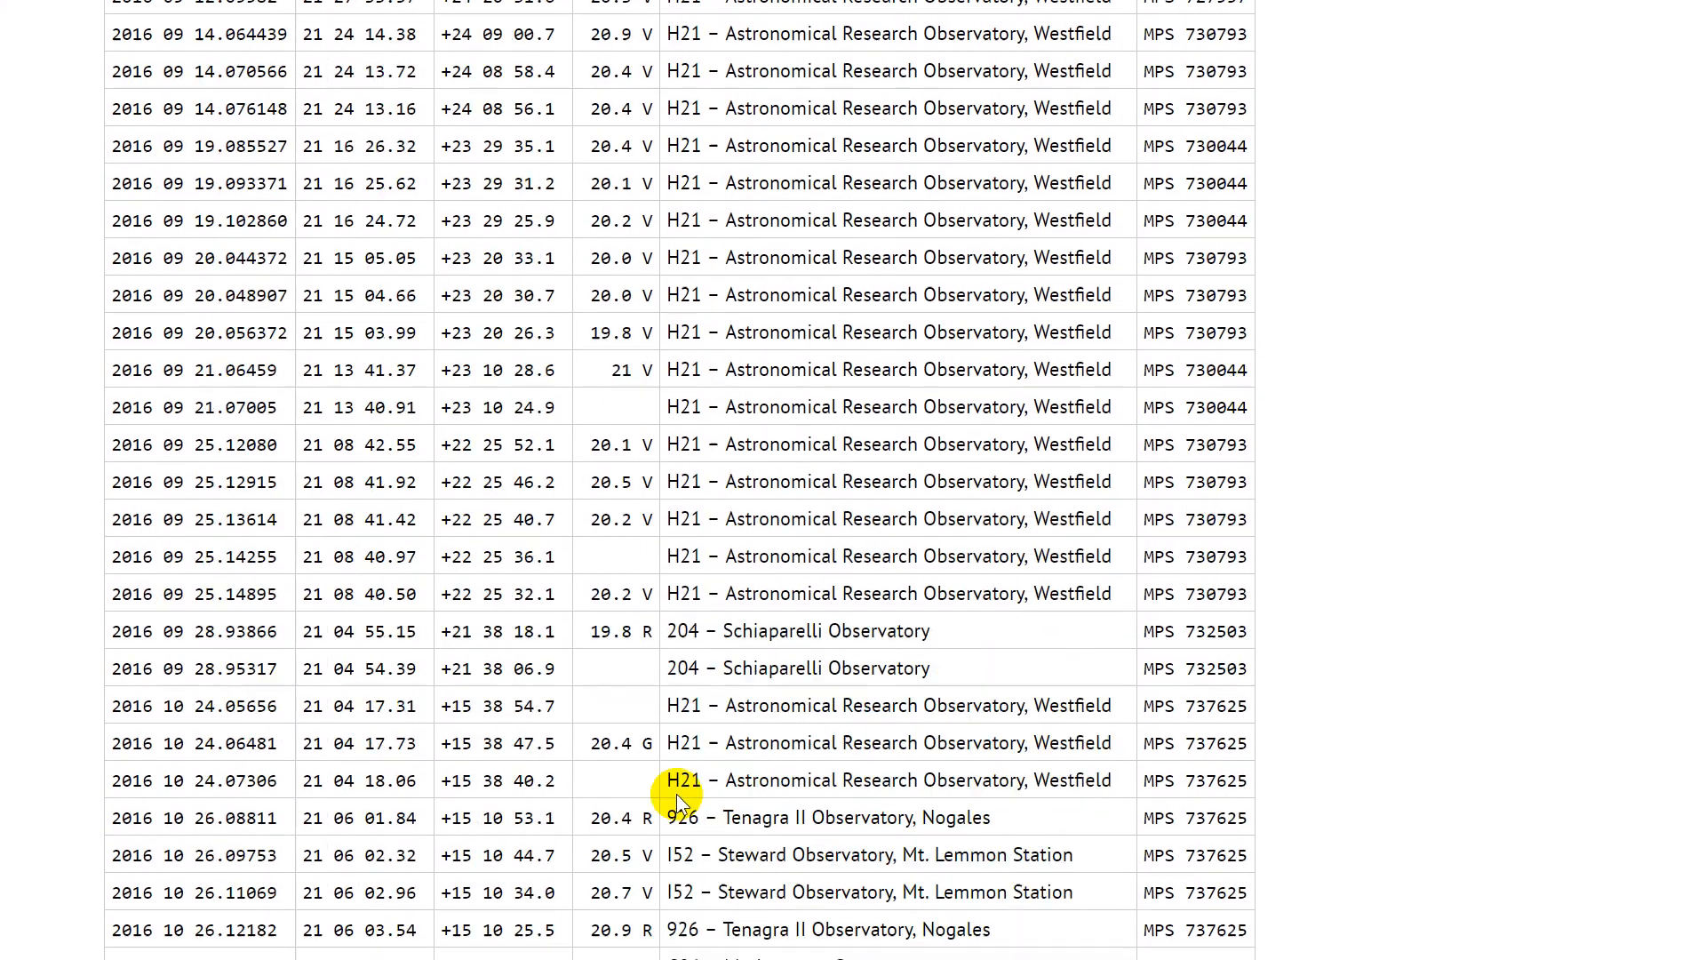
scroll(663, 786, up, 15)
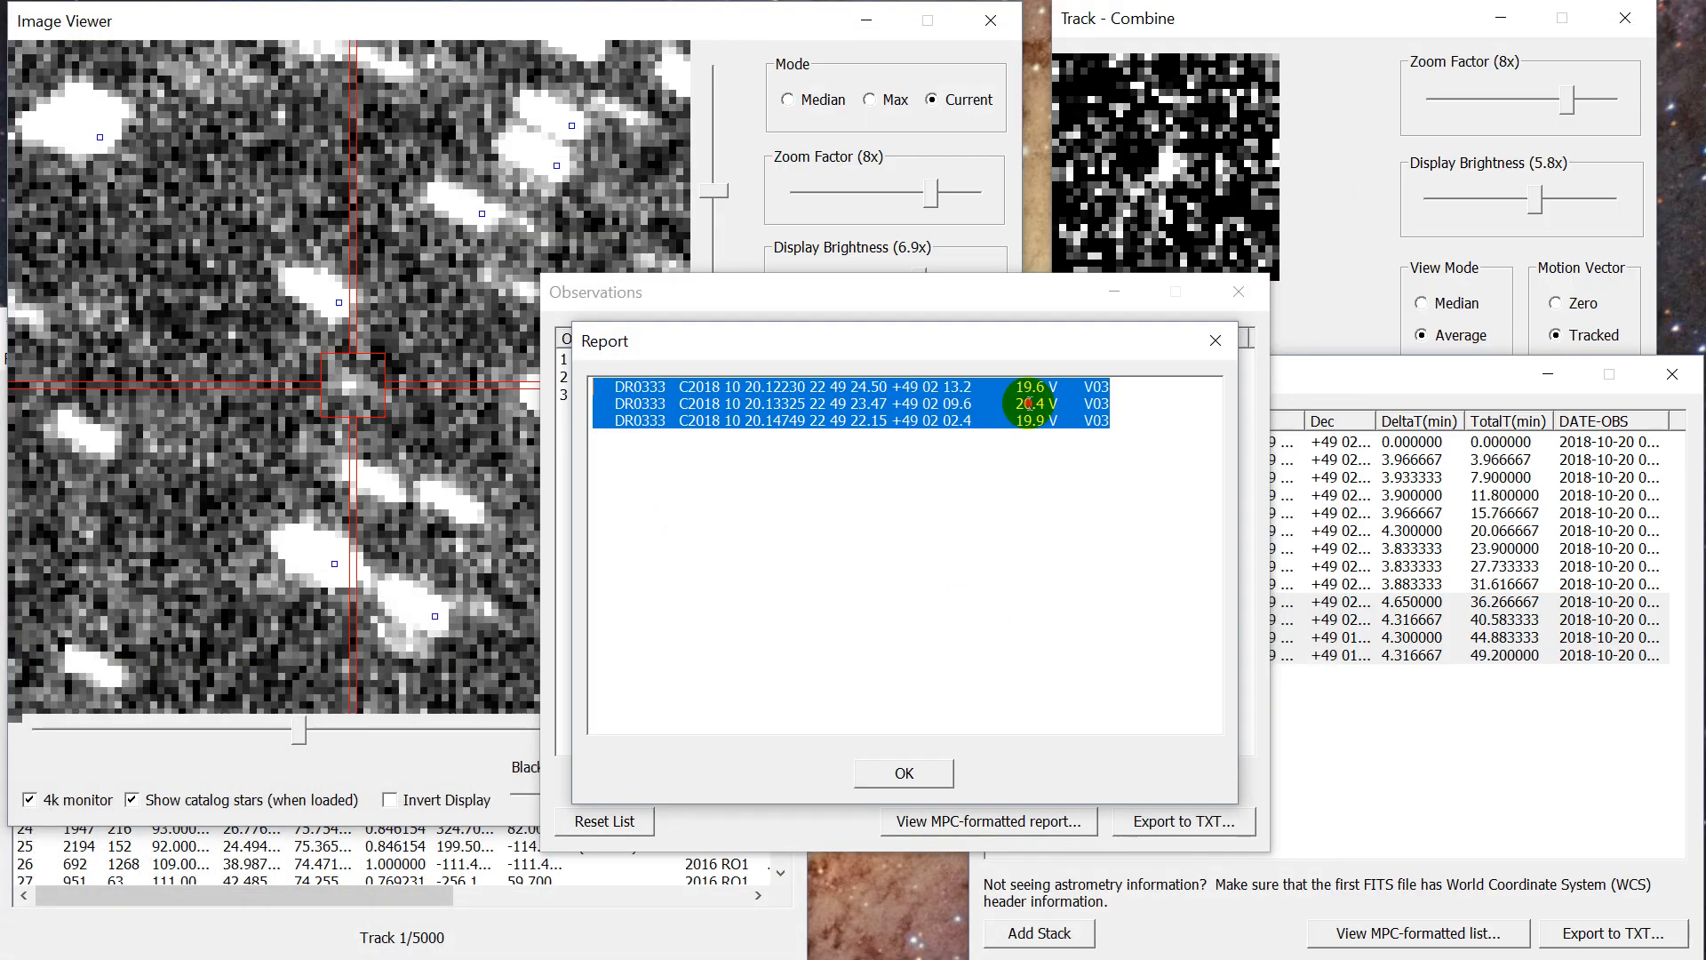
Return to Tycho, reselect the report lines, and close the Report and Observations windows.
click(1031, 404)
drag(1133, 424, 572, 370)
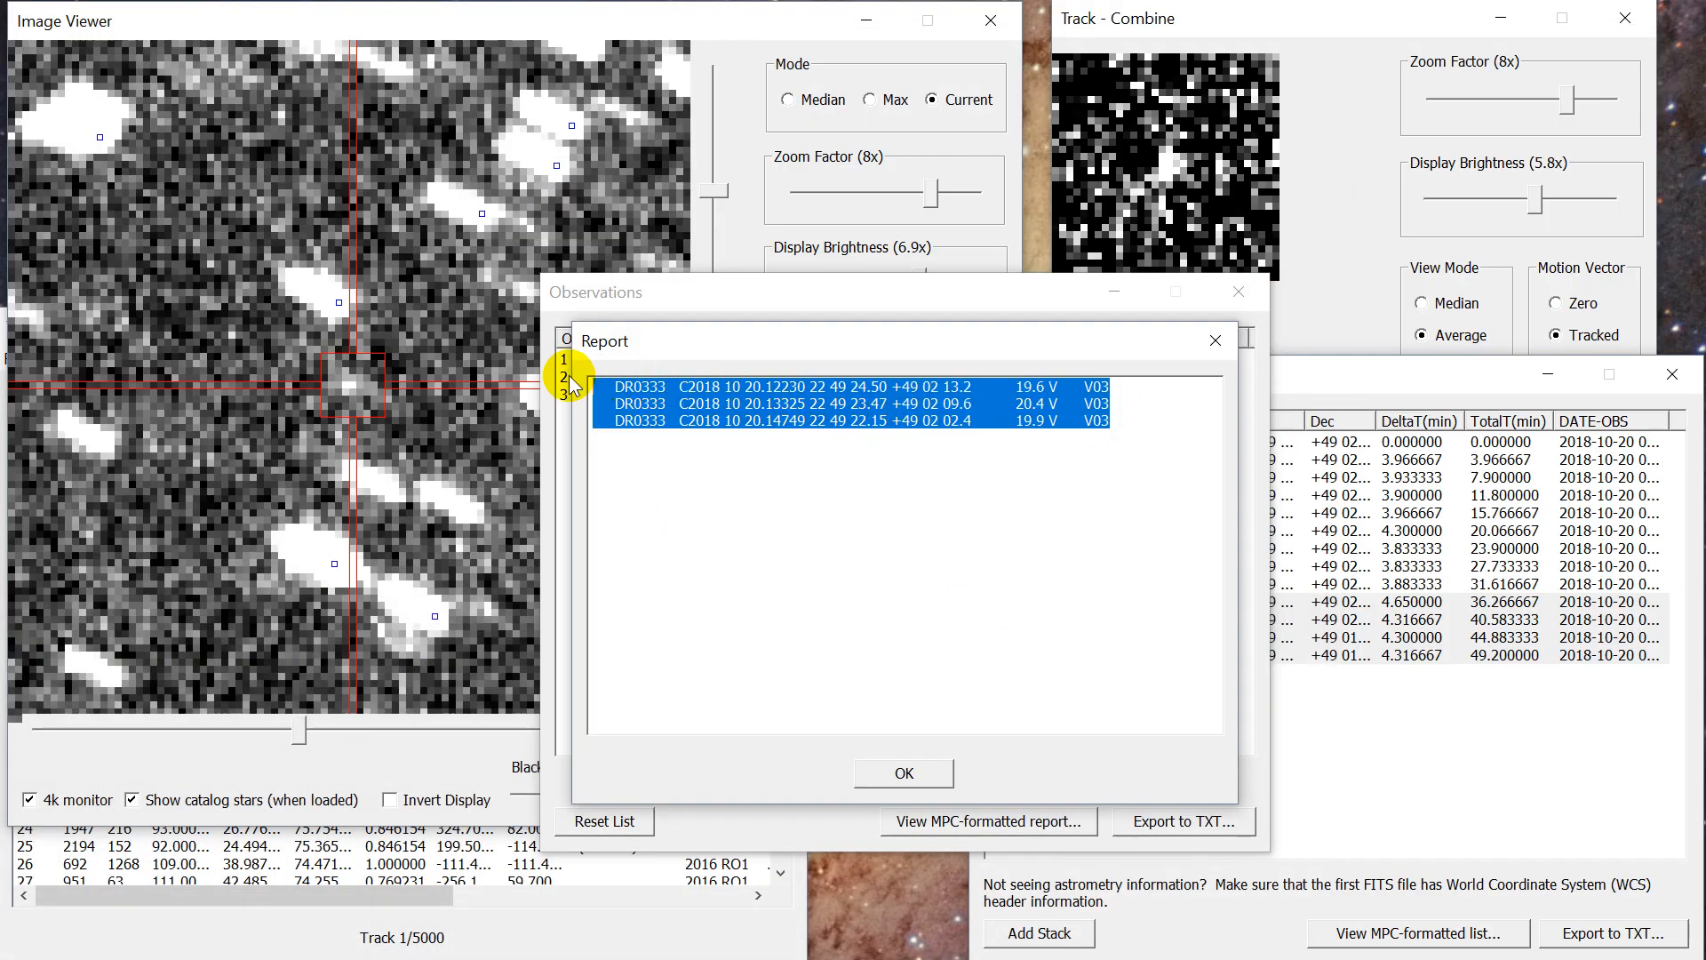
click(1213, 341)
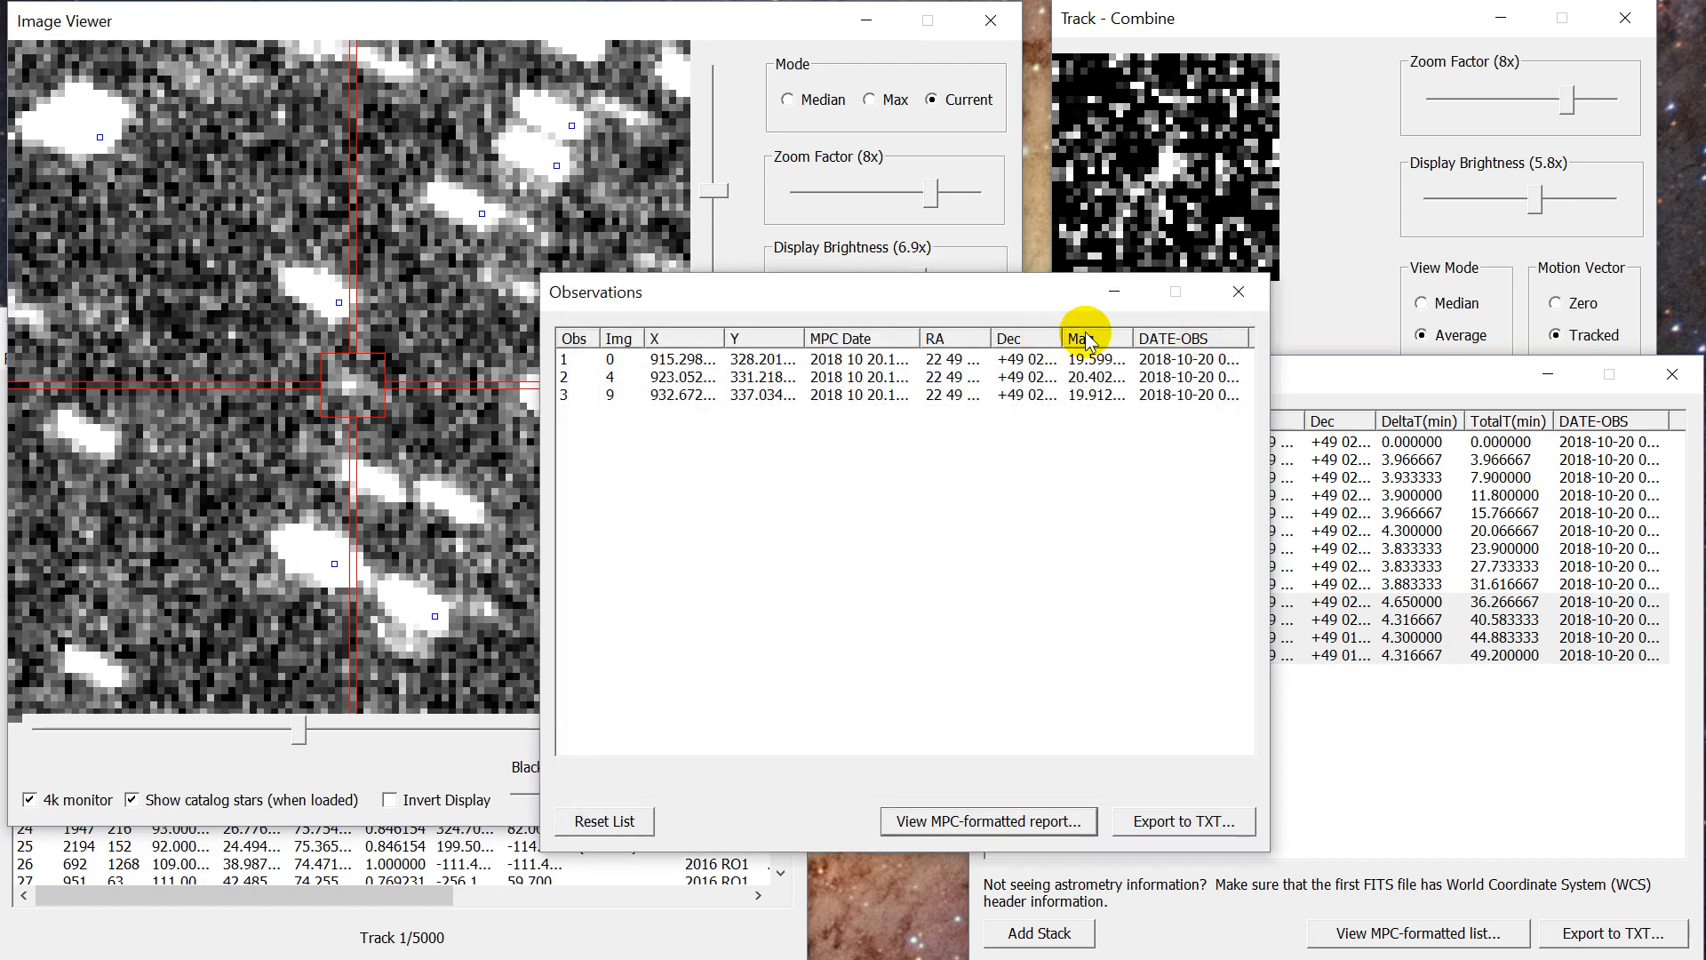
click(1238, 294)
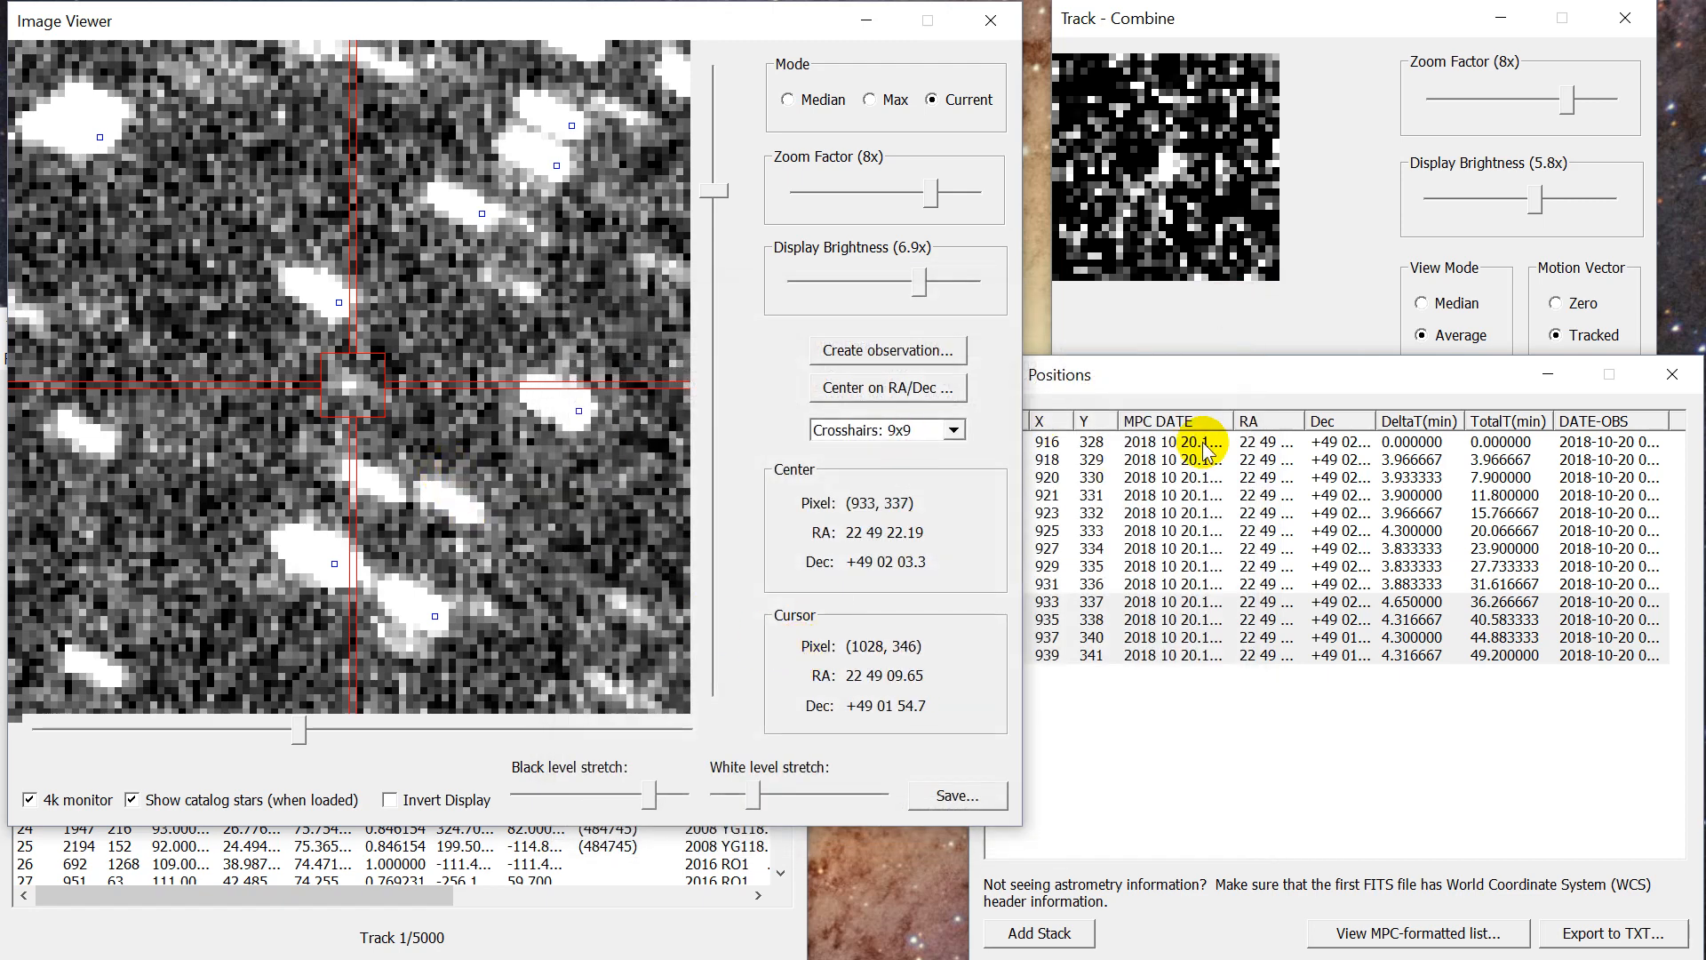
Step back and forth through the individual track positions to inspect the object's visibility in each single image.
click(1247, 445)
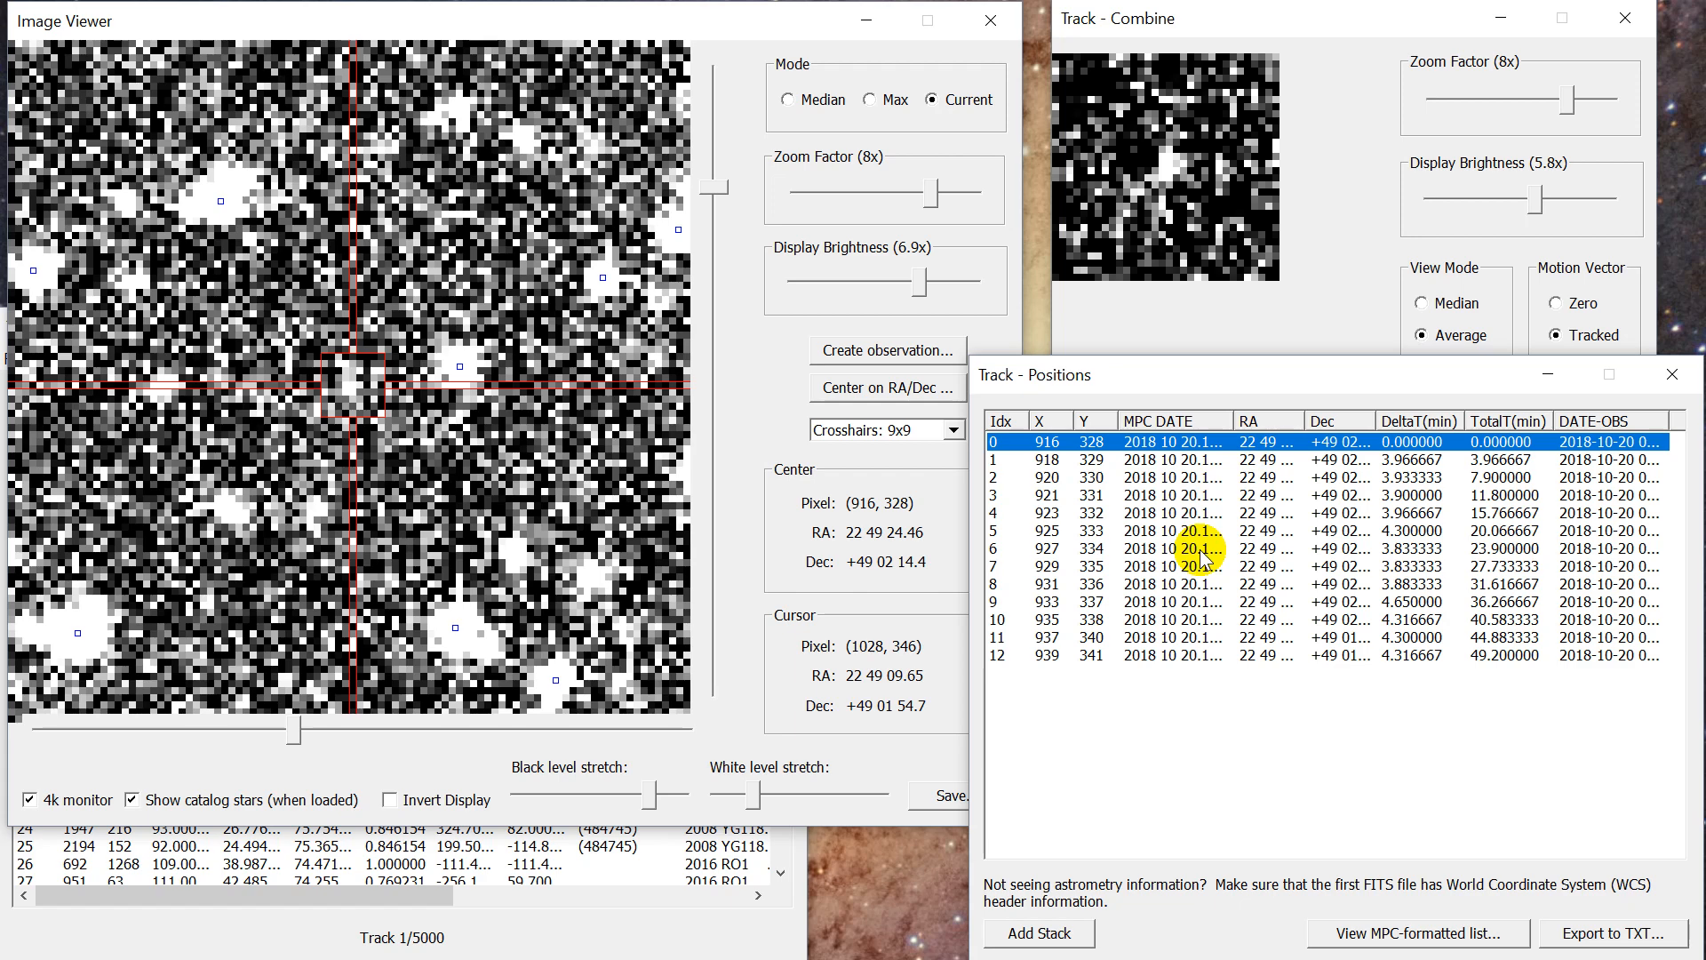
key(Down)
key(Down)
key(Down)
key(Down)
key(Down)
key(Down)
key(Down)
key(Down)
key(Down)
key(Down)
key(Down)
key(Up)
key(Up)
key(Up)
key(Up)
key(Up)
key(Up)
key(Up)
key(Up)
key(Up)
key(End)
key(Up)
key(Home)
key(Down)
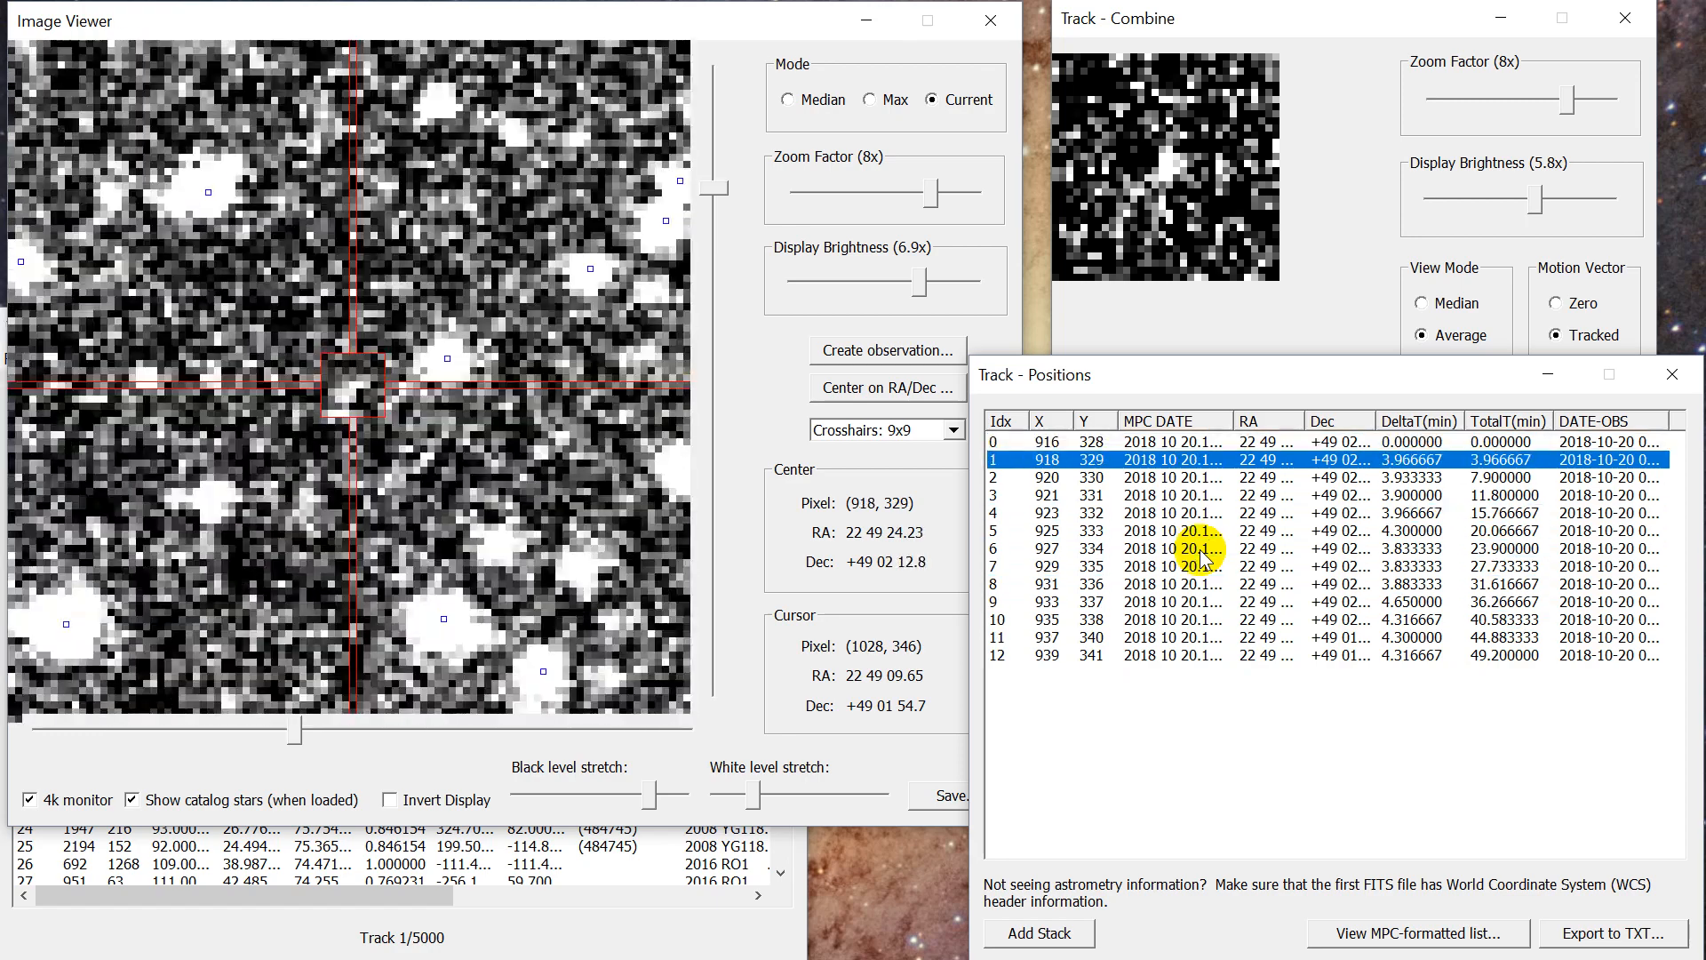
key(Down)
key(Down)
key(Down)
key(Down)
key(Down)
key(Down)
key(Down)
key(Down)
key(Down)
key(Down)
key(Up)
key(Up)
key(Up)
key(Up)
key(Up)
key(Up)
key(Up)
key(Up)
key(Up)
key(Up)
key(Up)
Stack all track positions from 0 through 12 to view the object in the combined image.
key(shift+Down)
key(shift+Down)
key(shift+Down)
key(shift+Down)
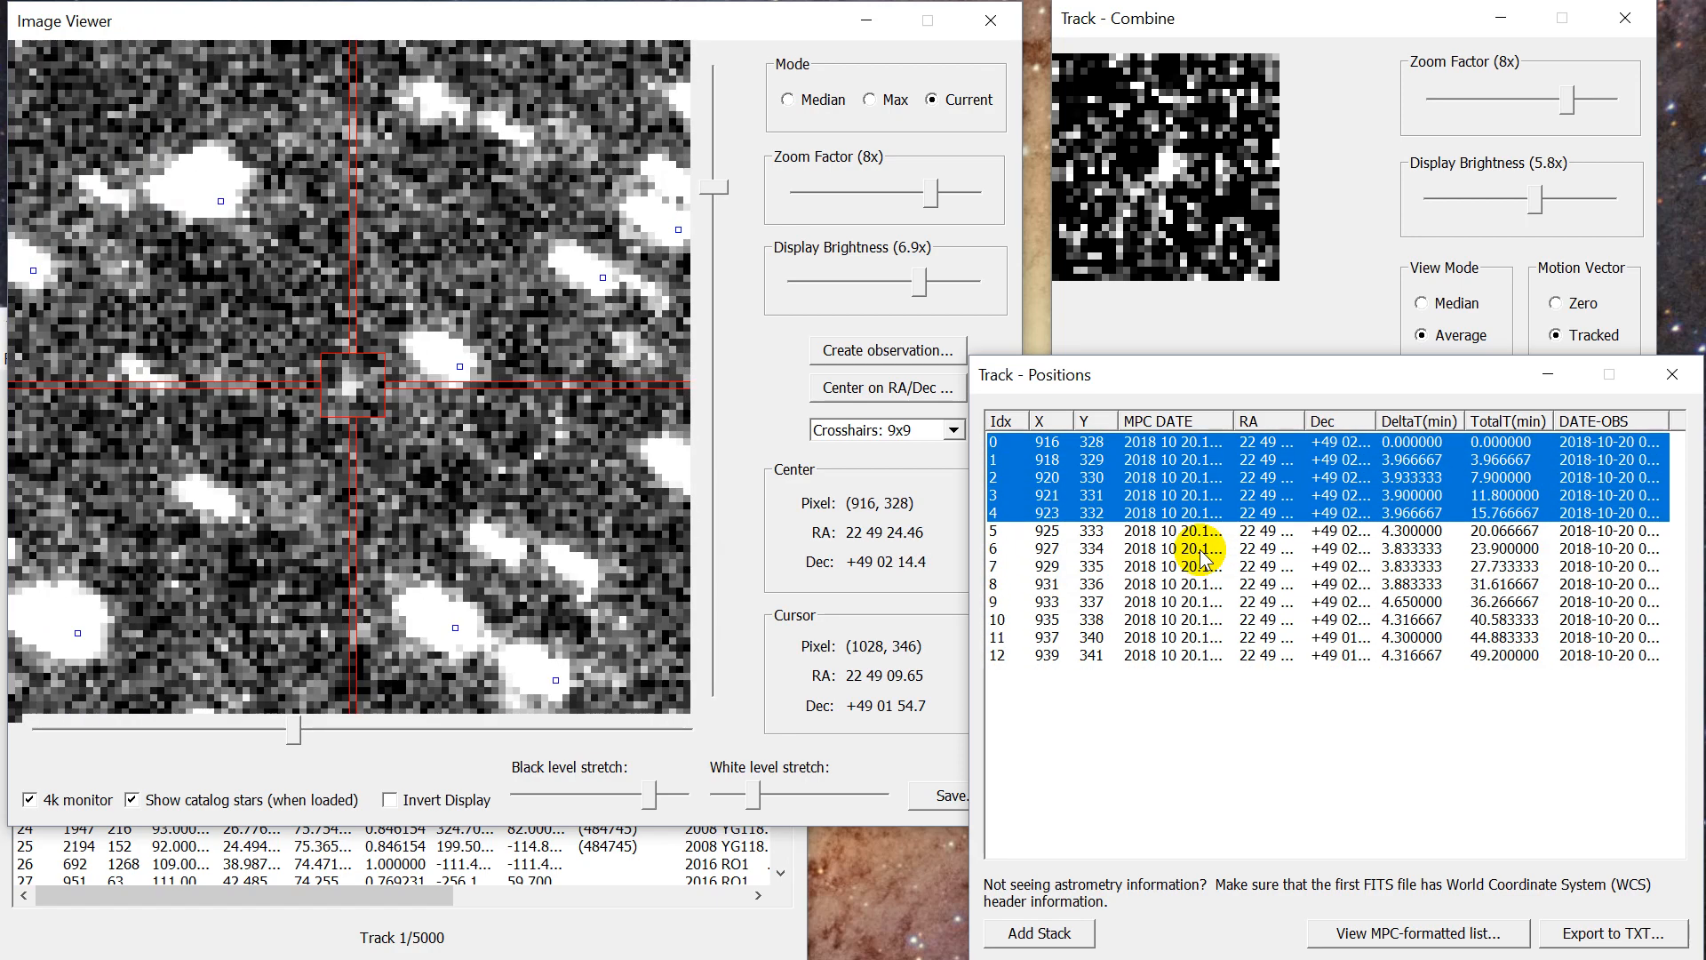
key(shift+Down)
key(shift+Down)
key(shift+Down)
key(shift+Down)
key(shift+Down)
key(shift+Down)
key(shift+Down)
key(shift+Down)
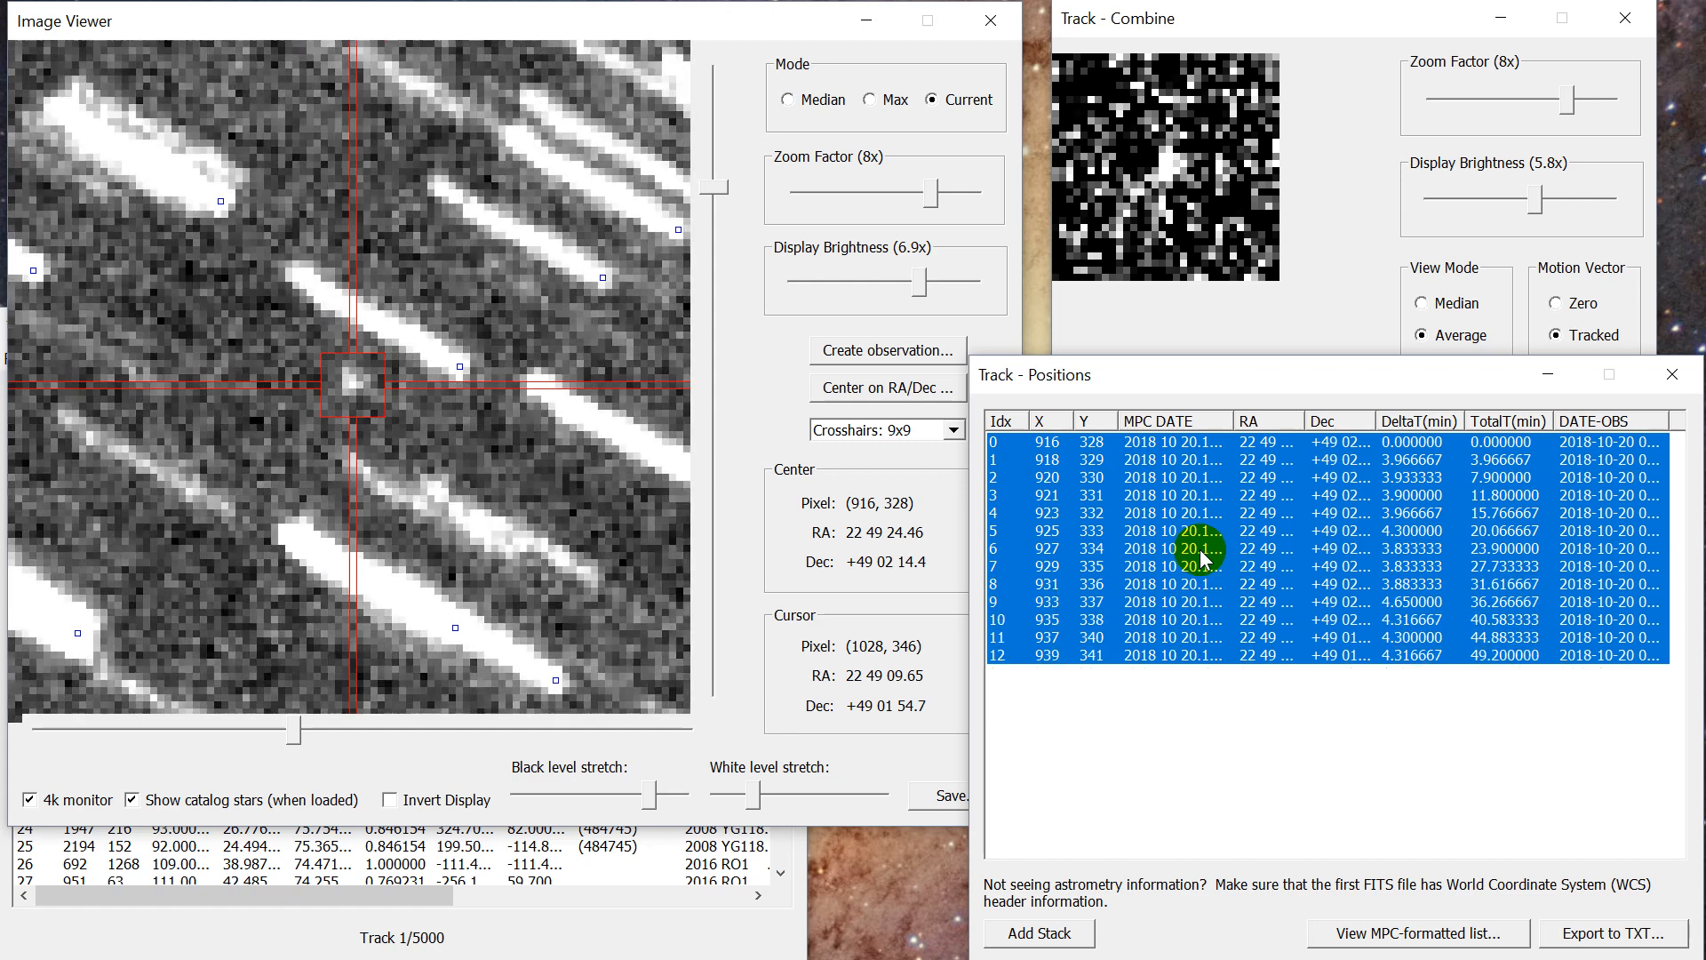